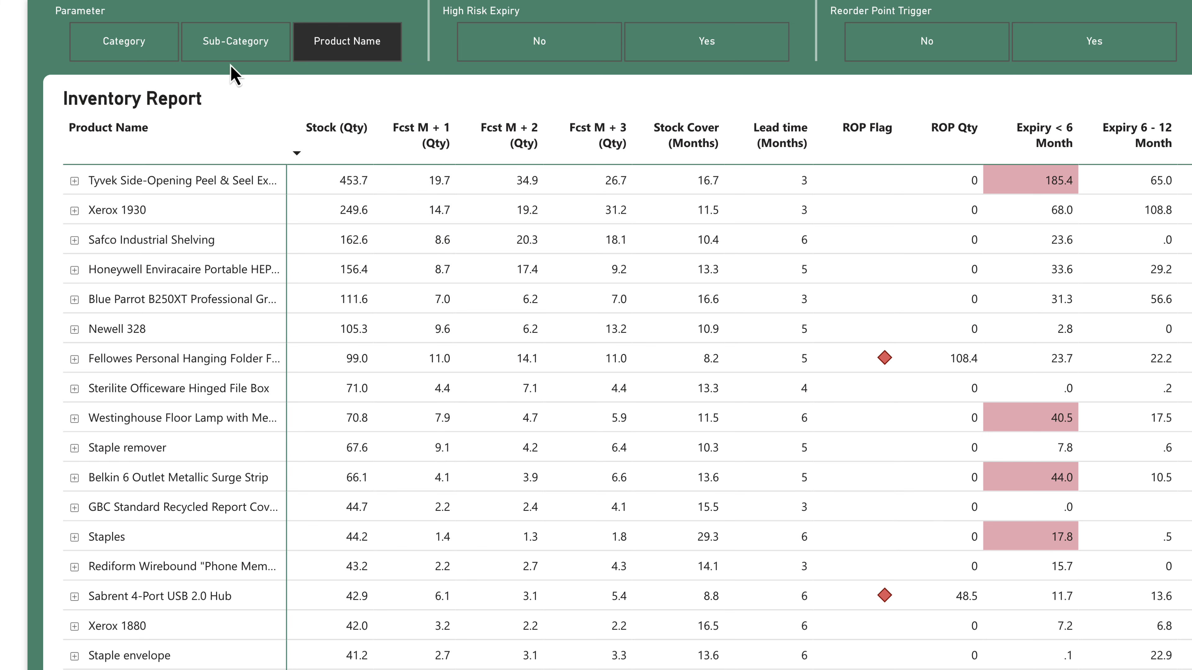
View the Inventory Report grouped by Sub-Category, by Category, and by Product Name.
left_click(230, 47)
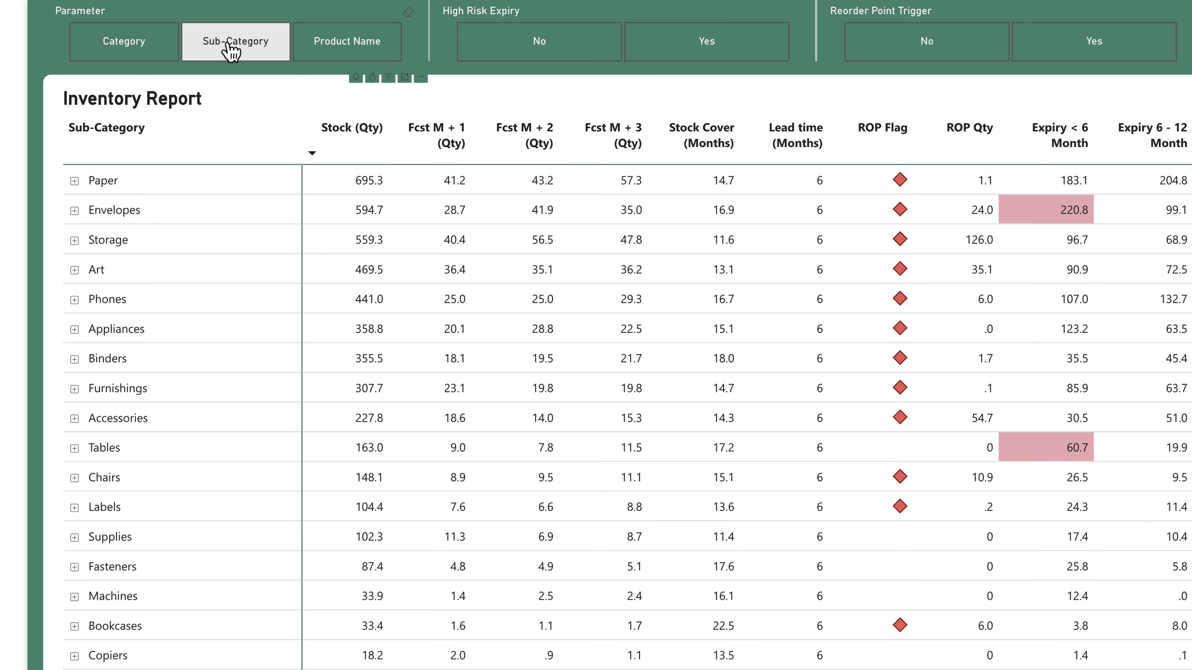
left_click(141, 50)
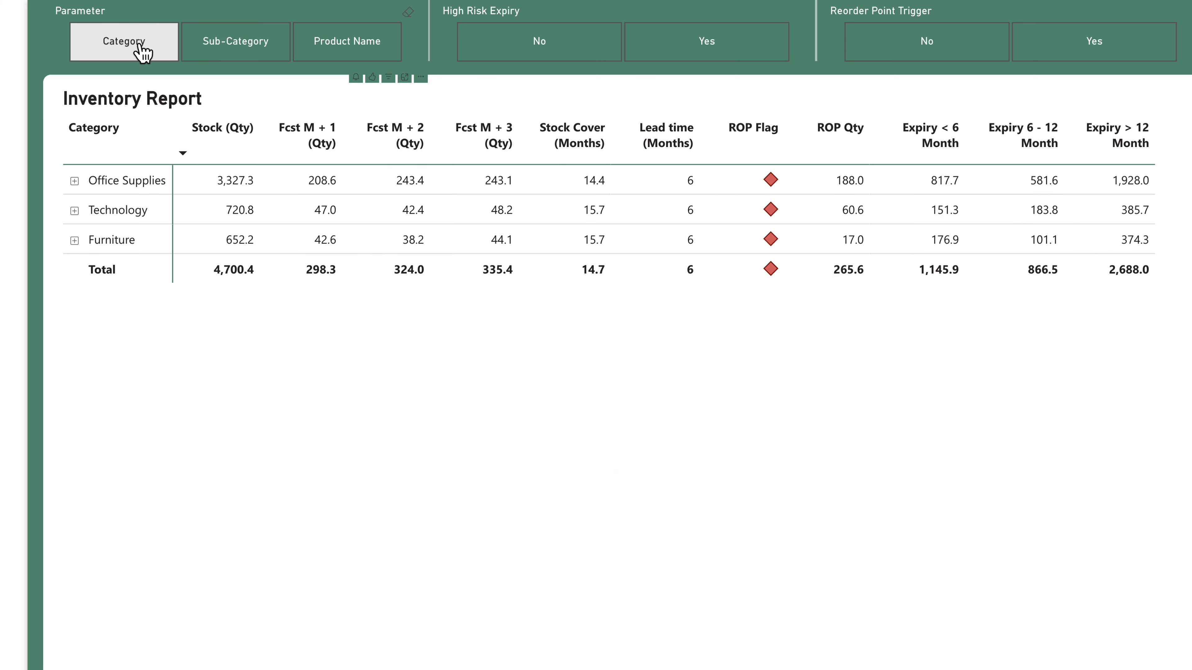
left_click(217, 46)
left_click(312, 49)
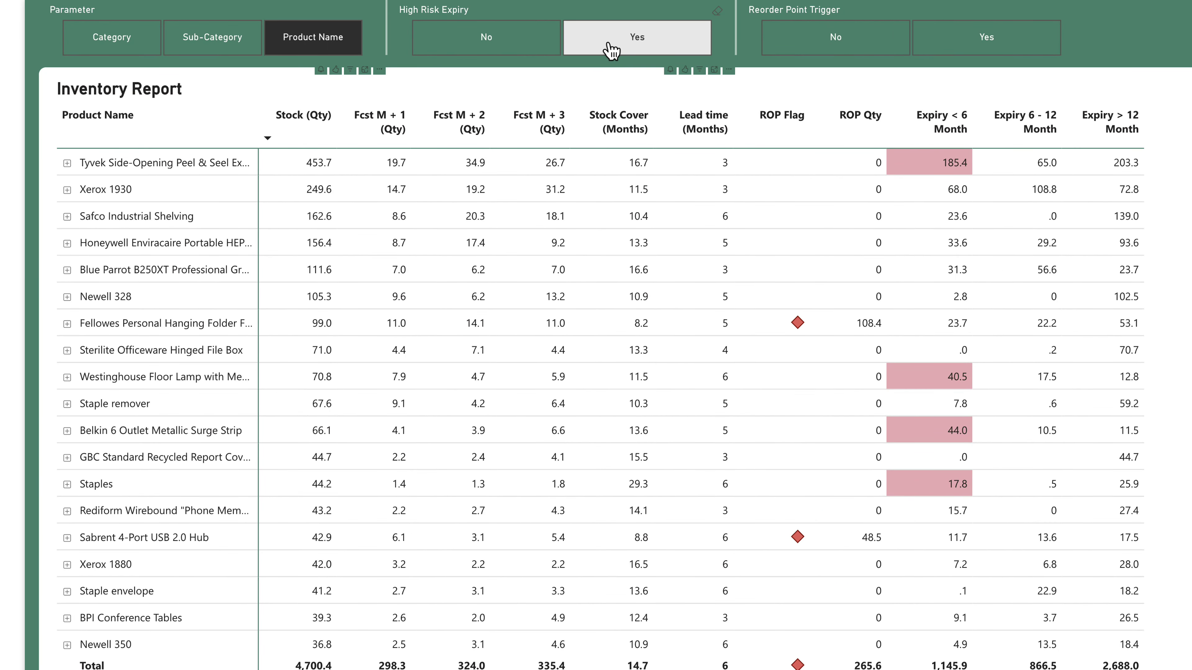
Filter the Inventory Report to High Risk Expiry Yes, clear that filter, and filter it to Reorder Point Trigger Yes.
left_click(677, 46)
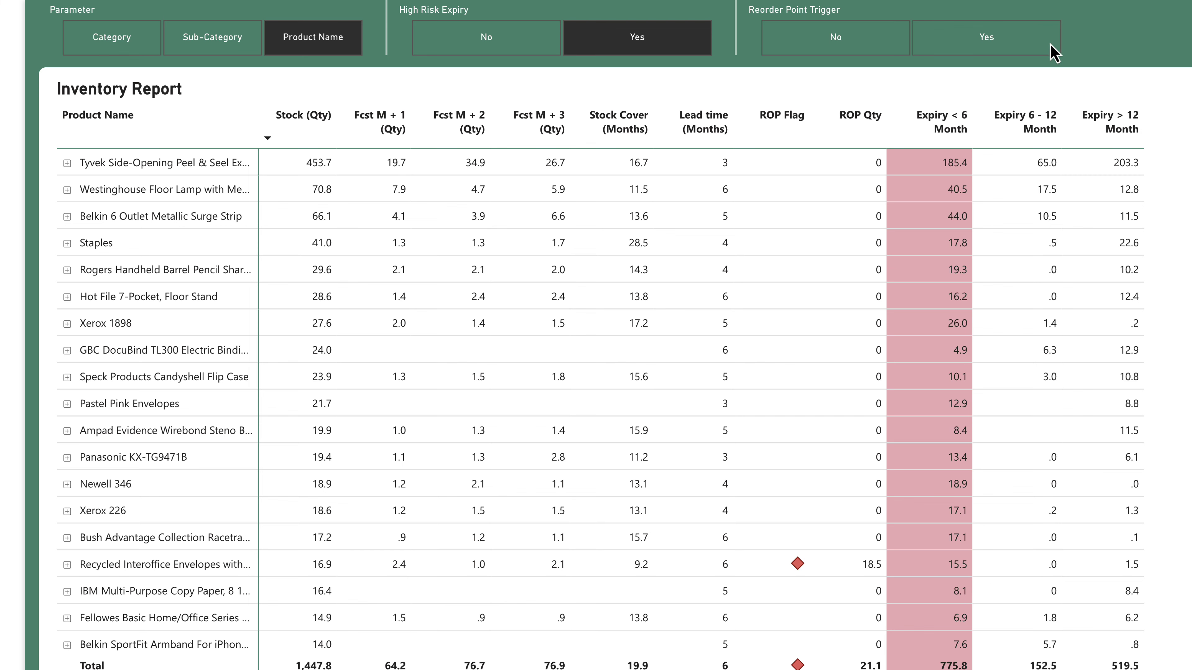
left_click(680, 46)
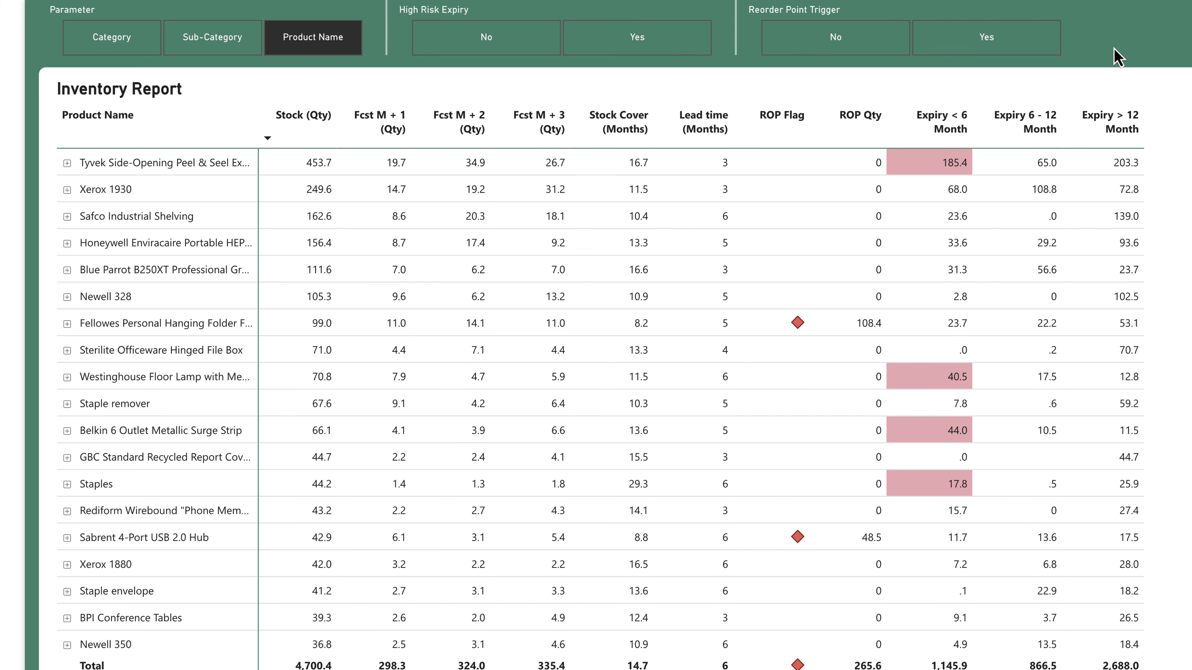
left_click(975, 43)
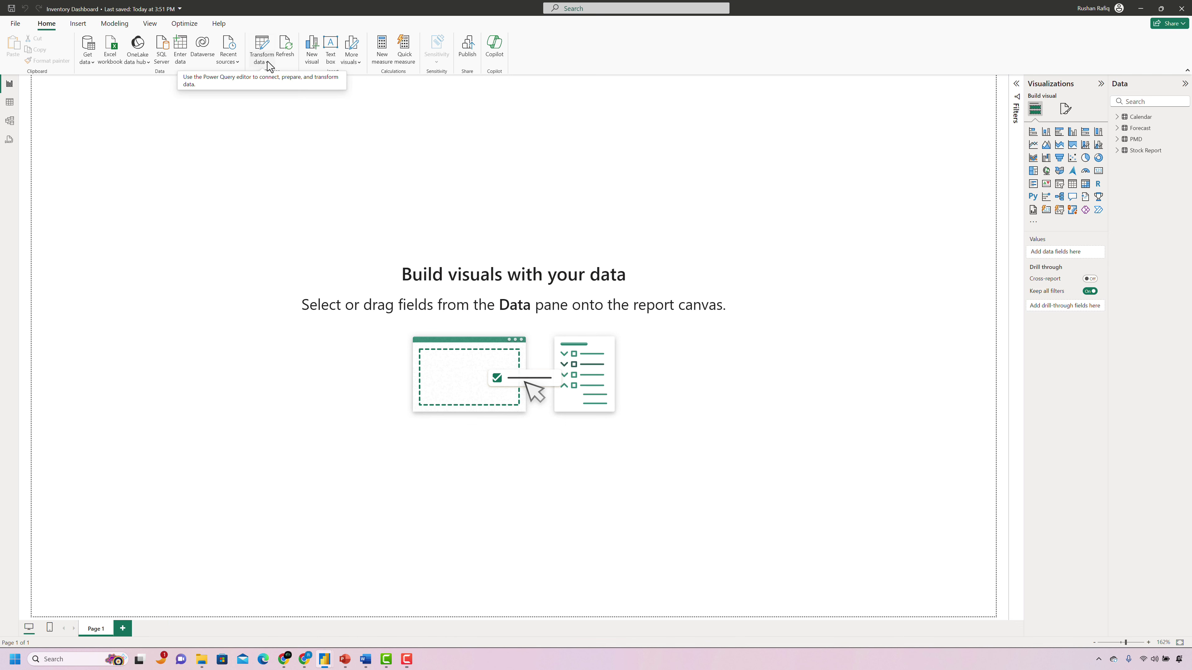
Open the Power Query Editor and review the Calendar, PMD, Stock Report and Forecast queries.
left_click(271, 52)
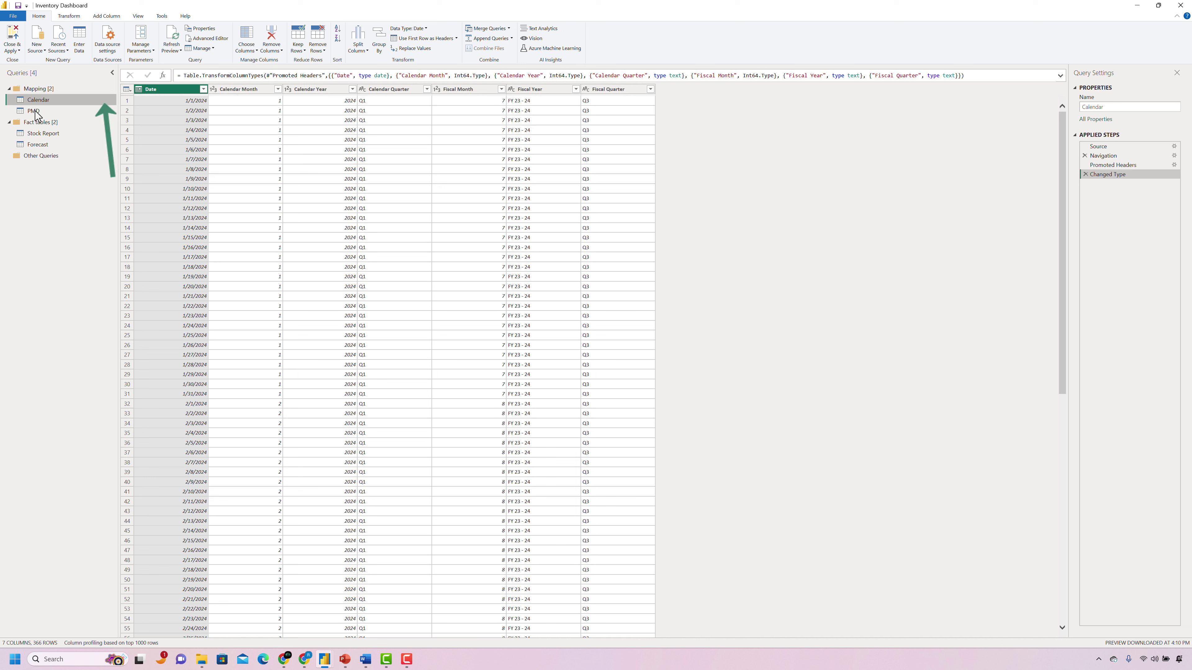
left_click(57, 113)
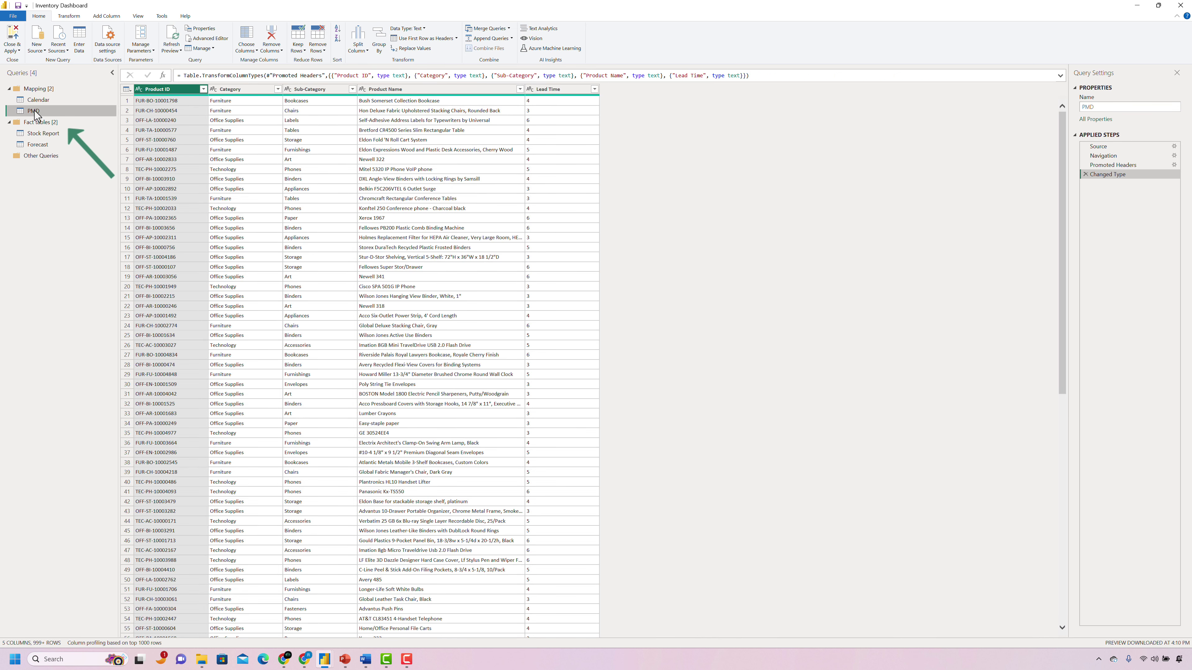
key("Down")
key("Down")
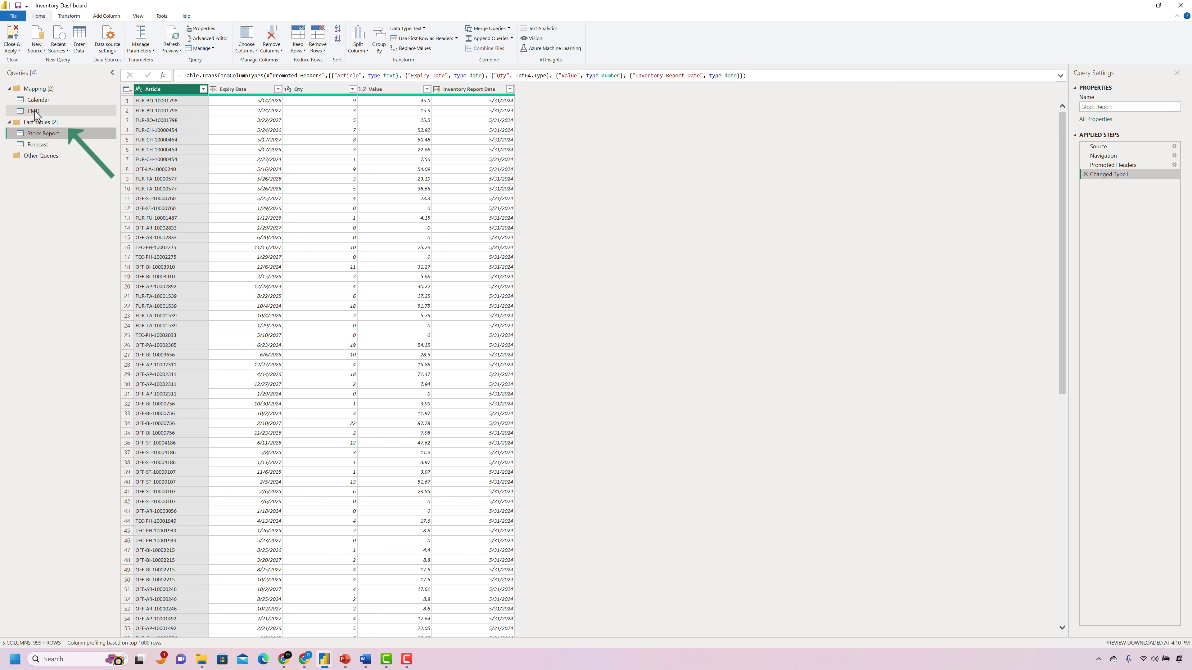
left_click(49, 142, "ctrl")
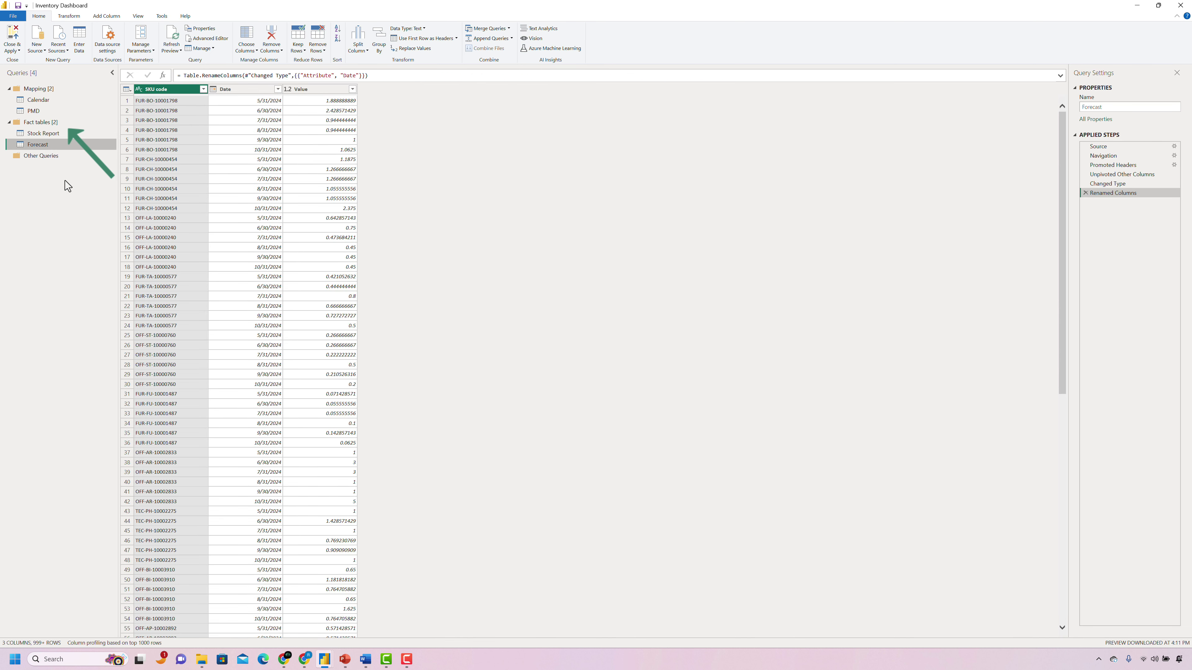
Review the Forecast query's applied steps from Promoted Headers through Unpivoted Other Columns and Changed Type to Renamed Columns.
left_click(1118, 166)
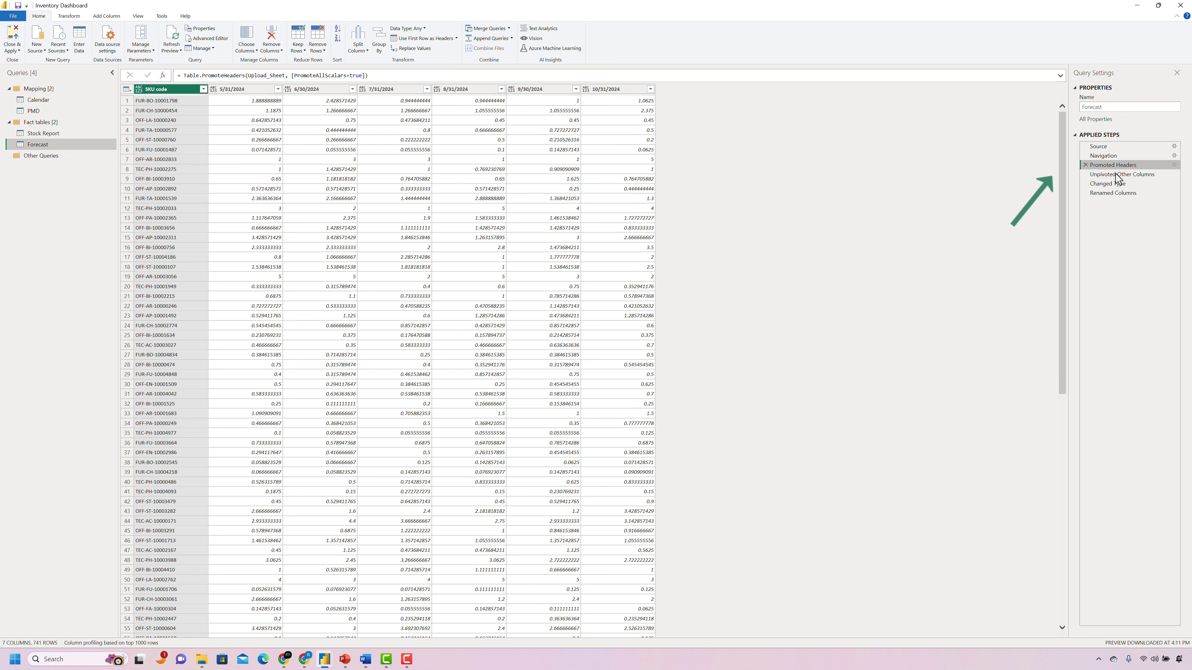
left_click(1117, 176)
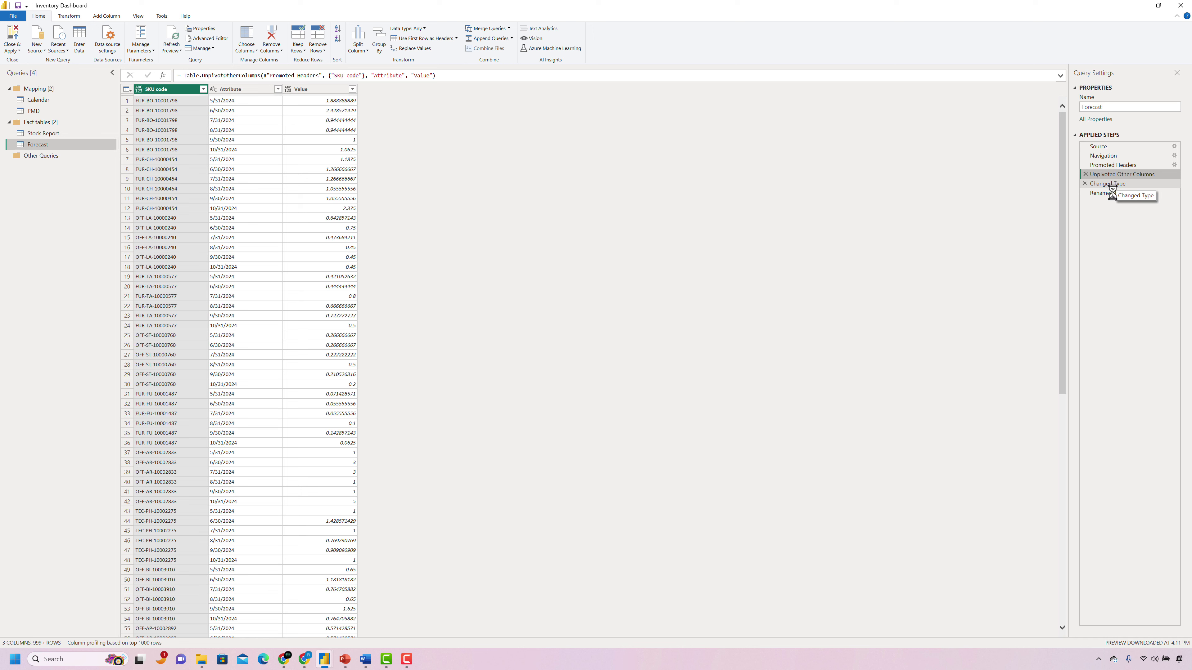
left_click(1111, 185)
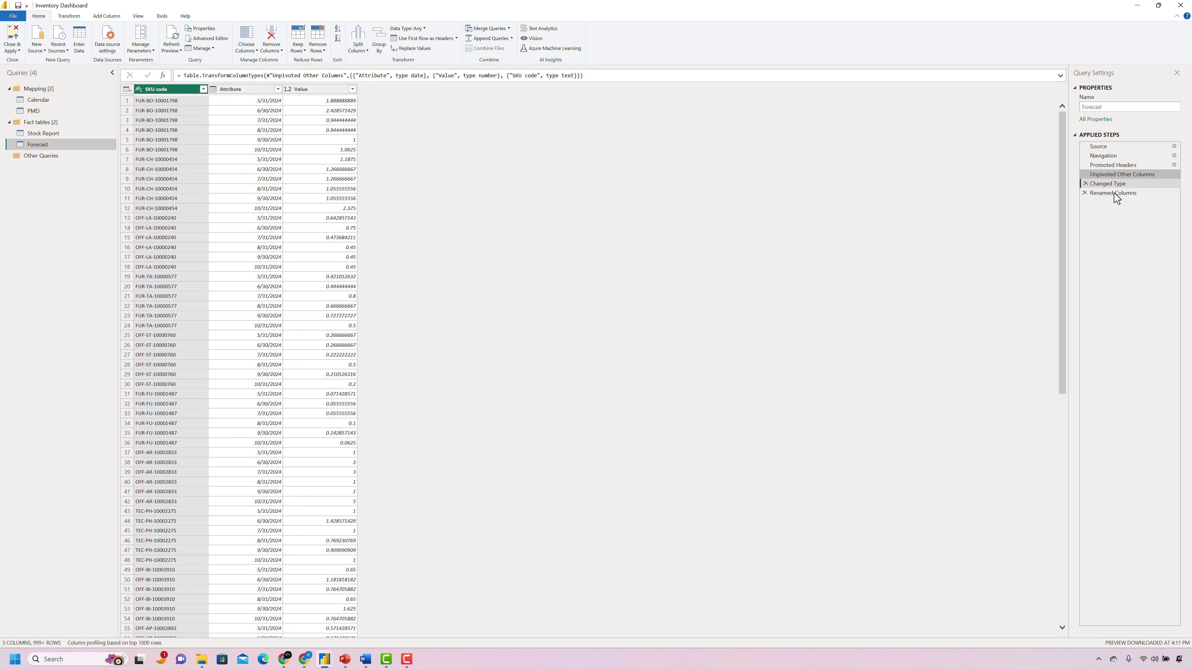
left_click(1115, 193)
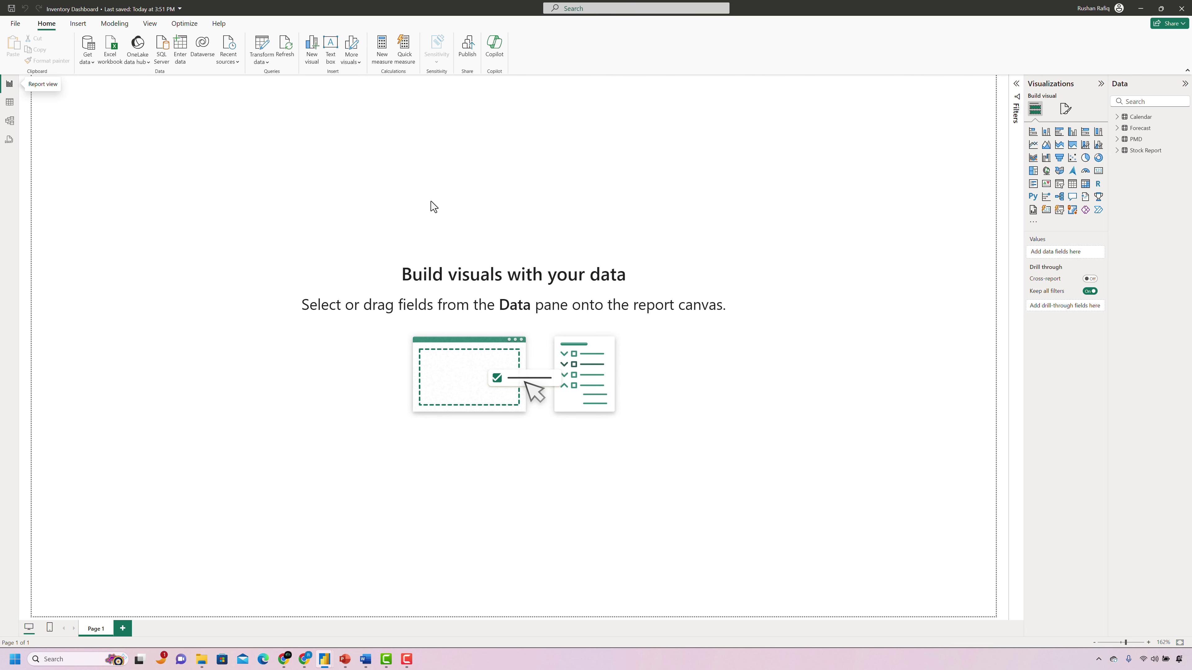
Open the model view of the Calendar, Forecast, PMD and Stock Report tables.
left_click(10, 121)
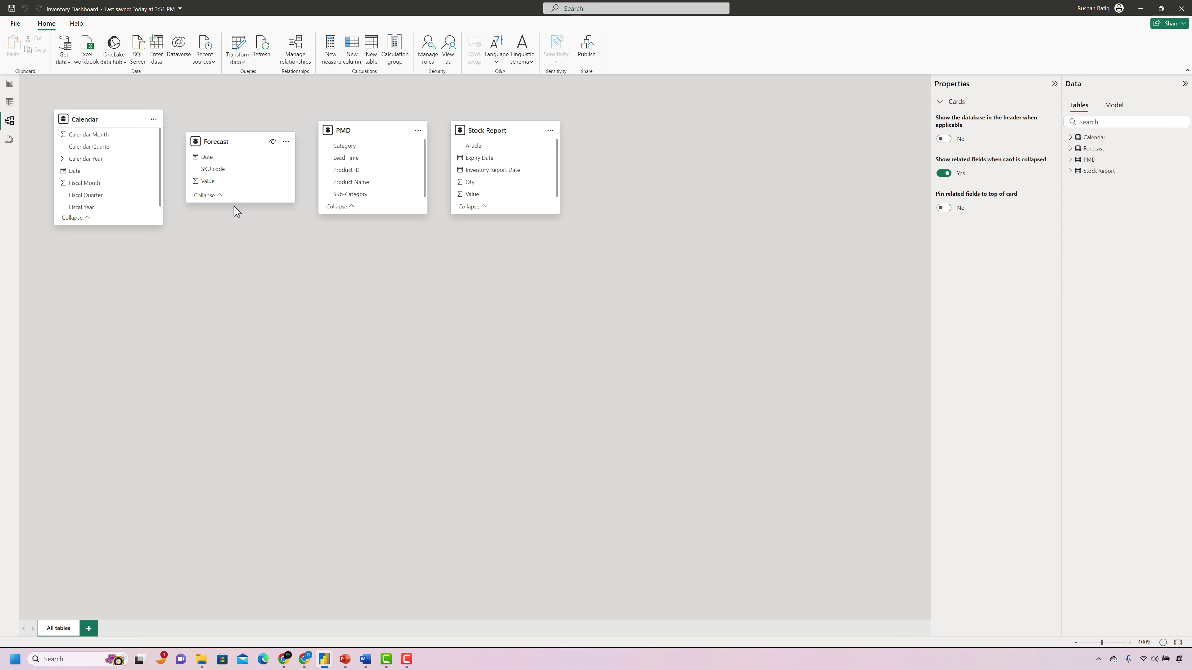
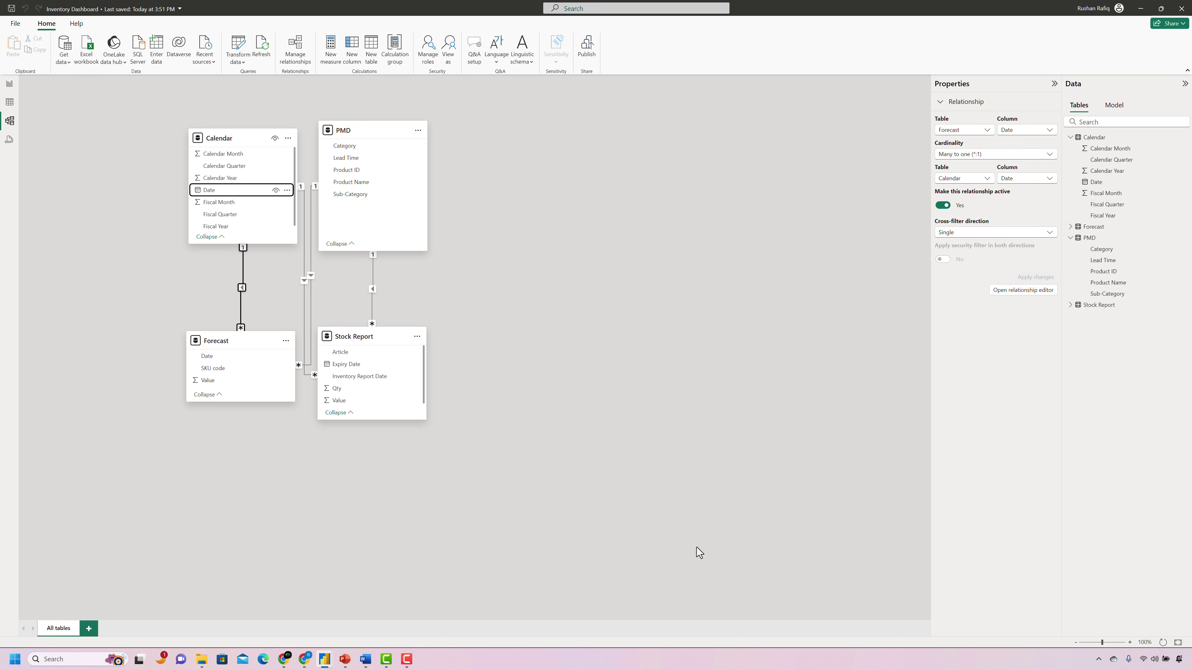
Create an empty table named Measure Table and load it into the model.
left_click(9, 102)
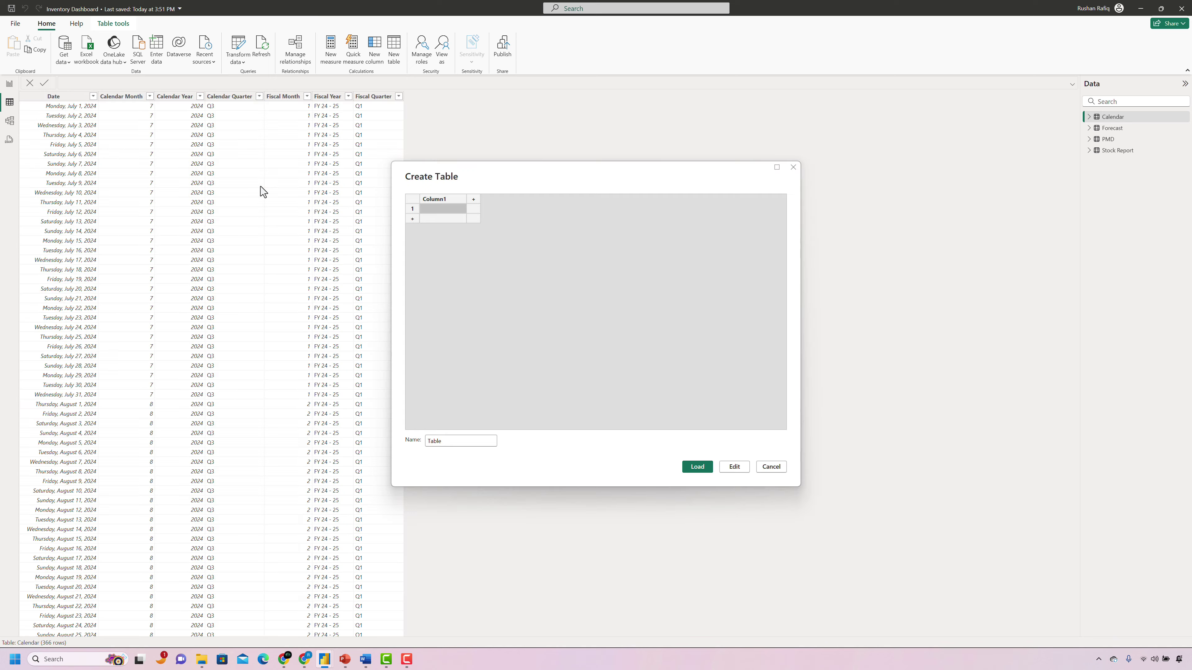
double_click(460, 442)
type("Measure Table")
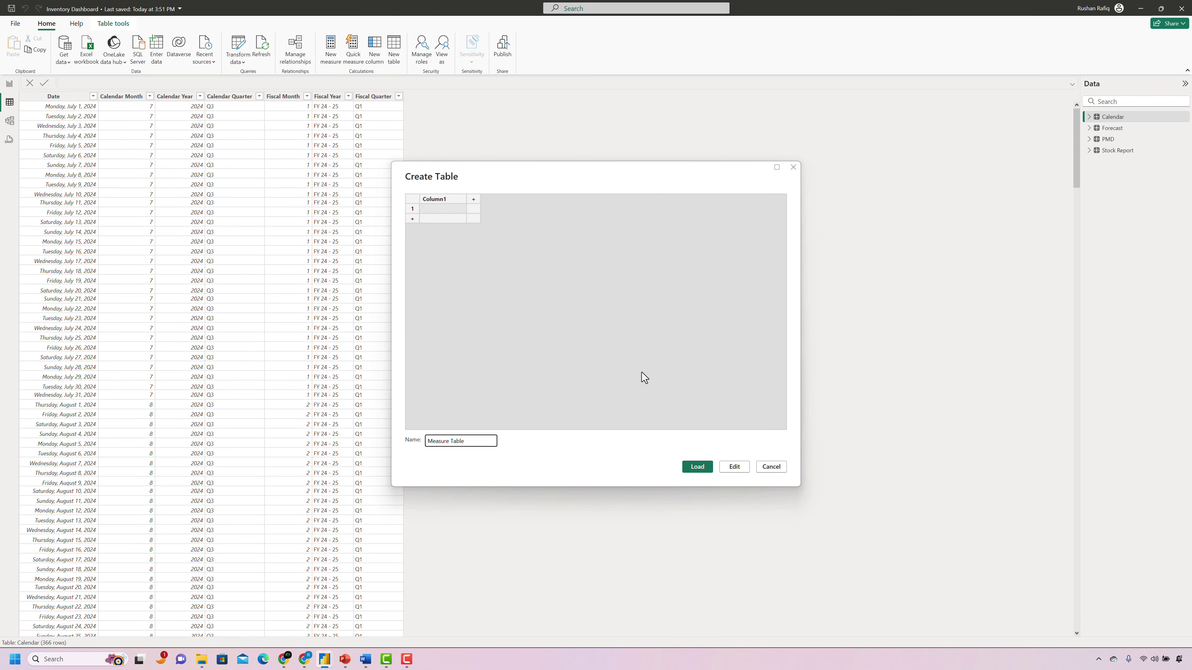
left_click(695, 468)
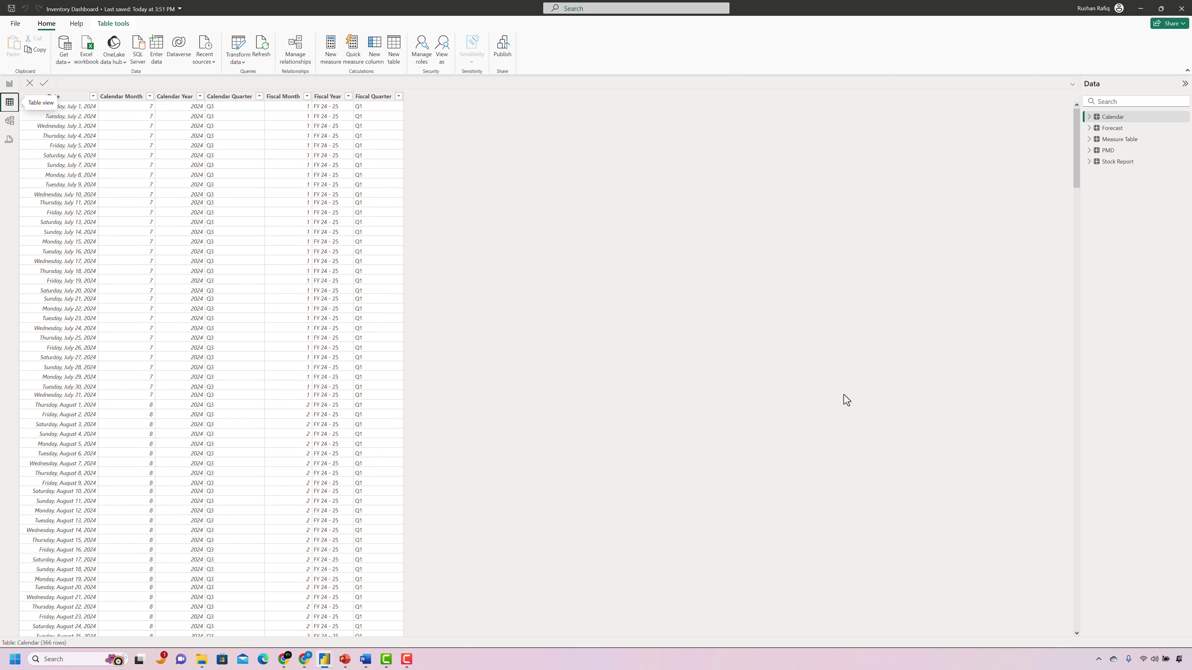
Set the report page's canvas background colour to #418875 with 0% transparency.
left_click(9, 84)
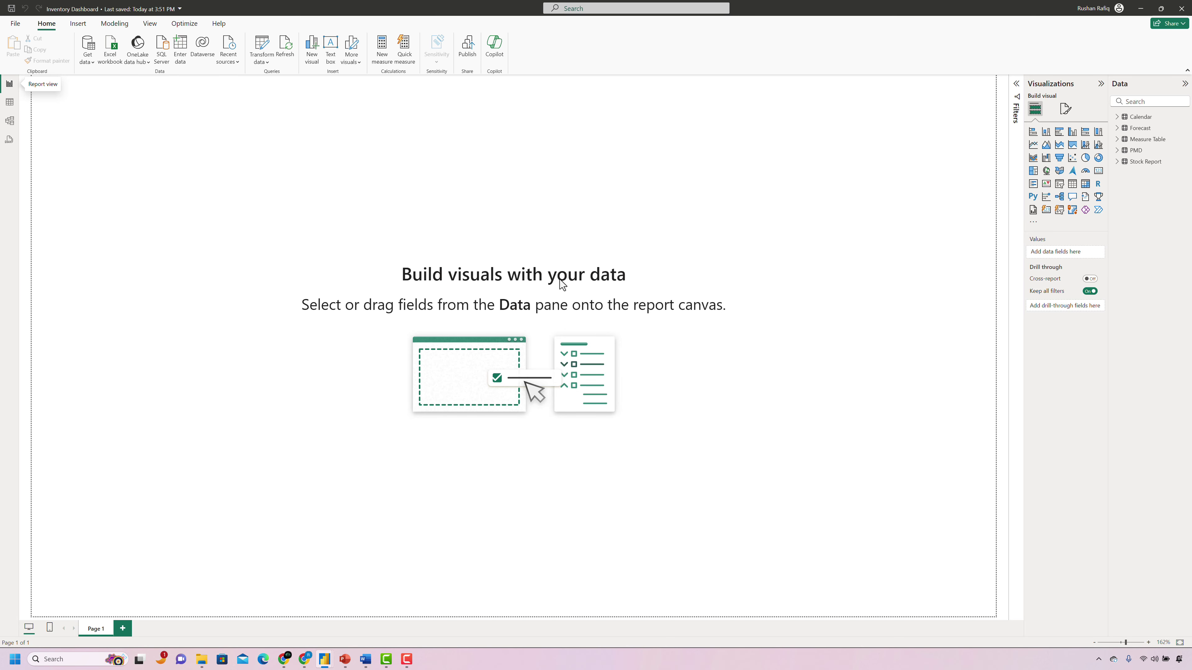
left_click(1065, 108)
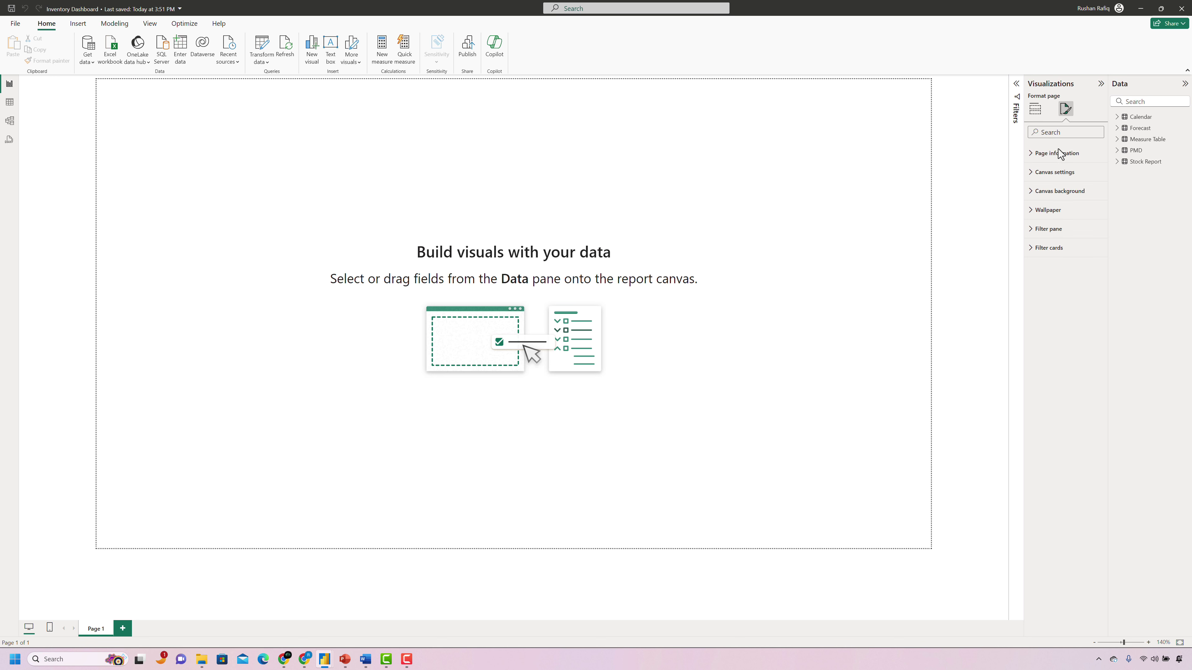
left_click(1060, 192)
left_click(1047, 224)
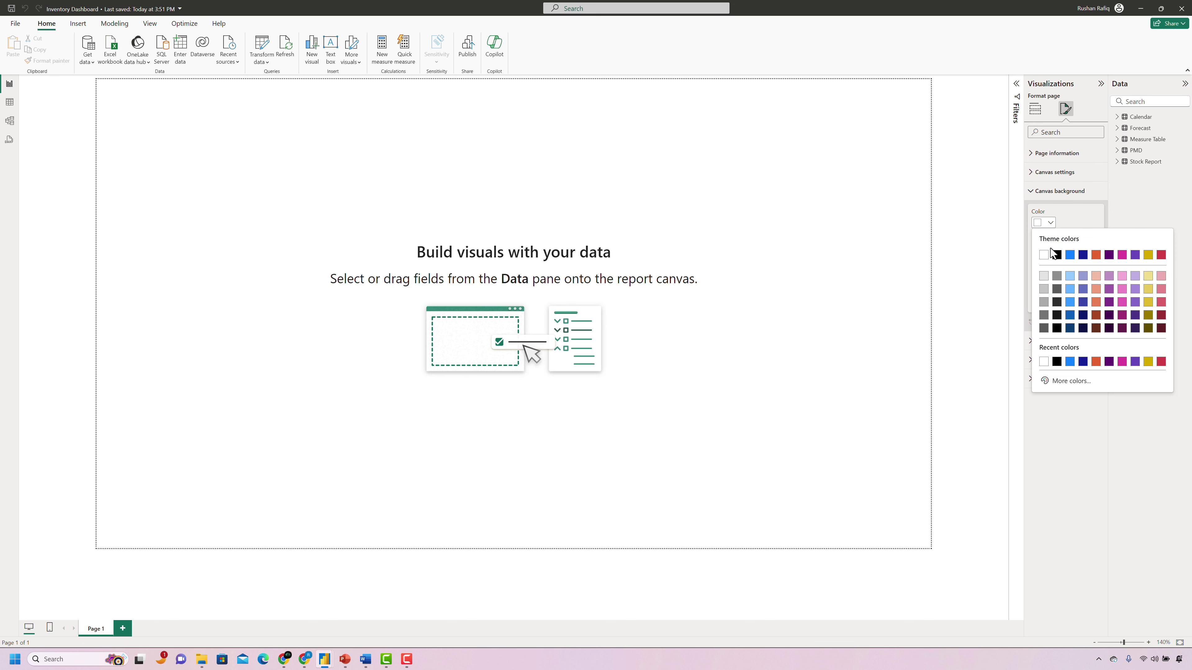
left_click(1063, 381)
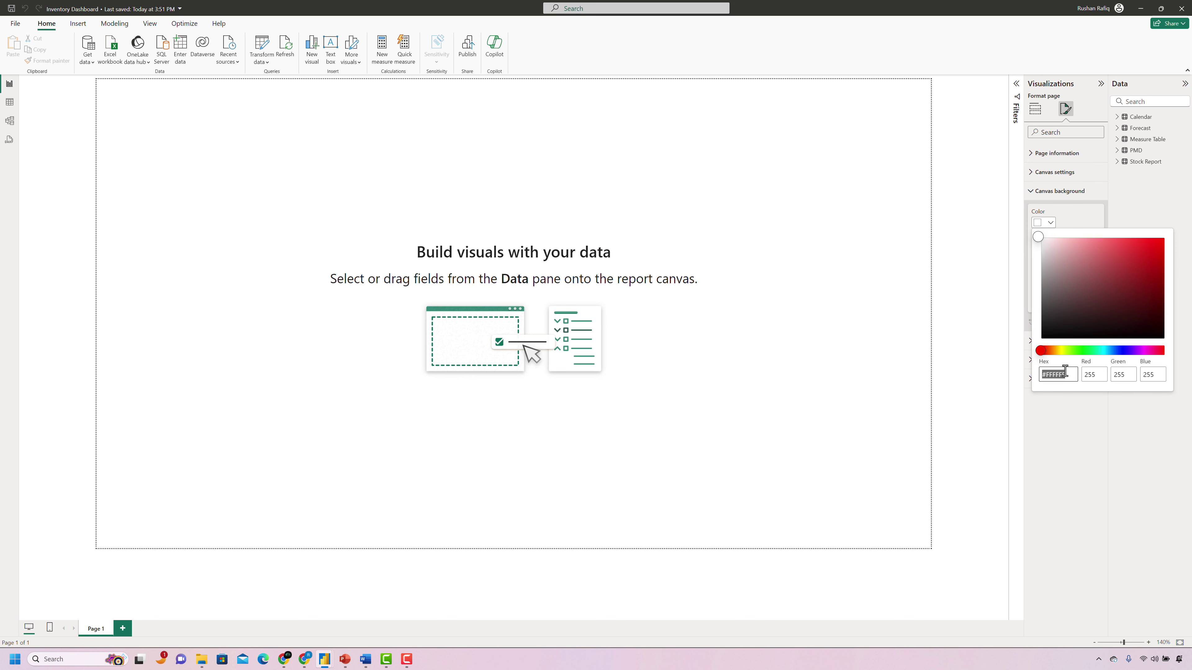
key("ctrl+v")
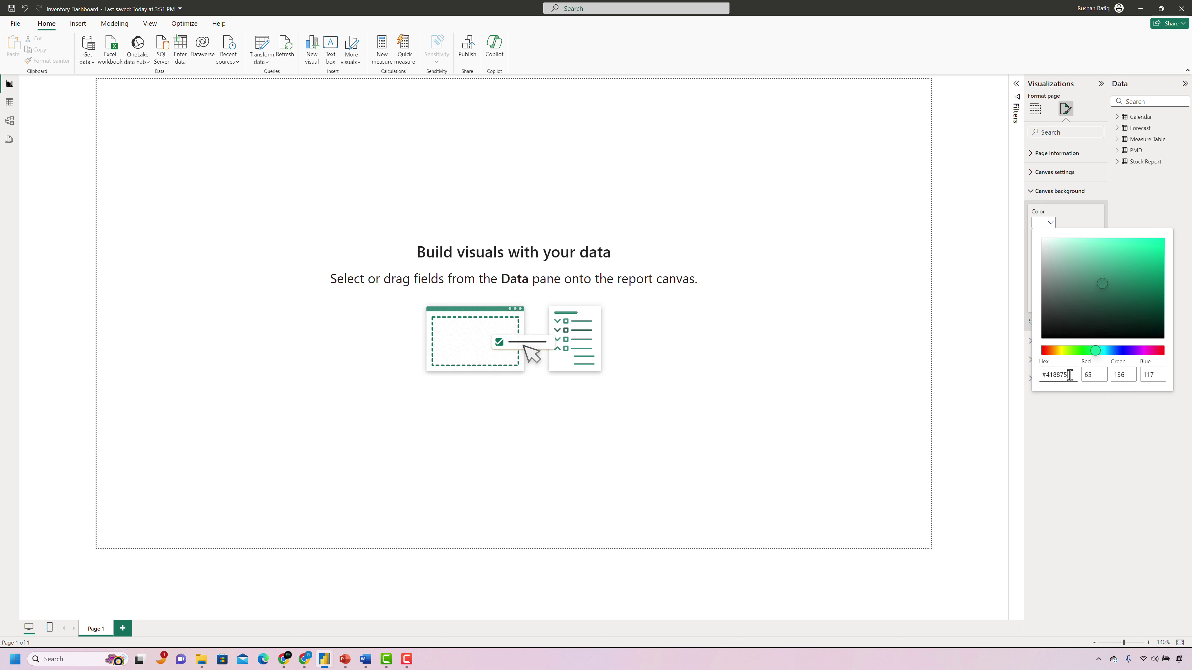
left_click(1094, 405)
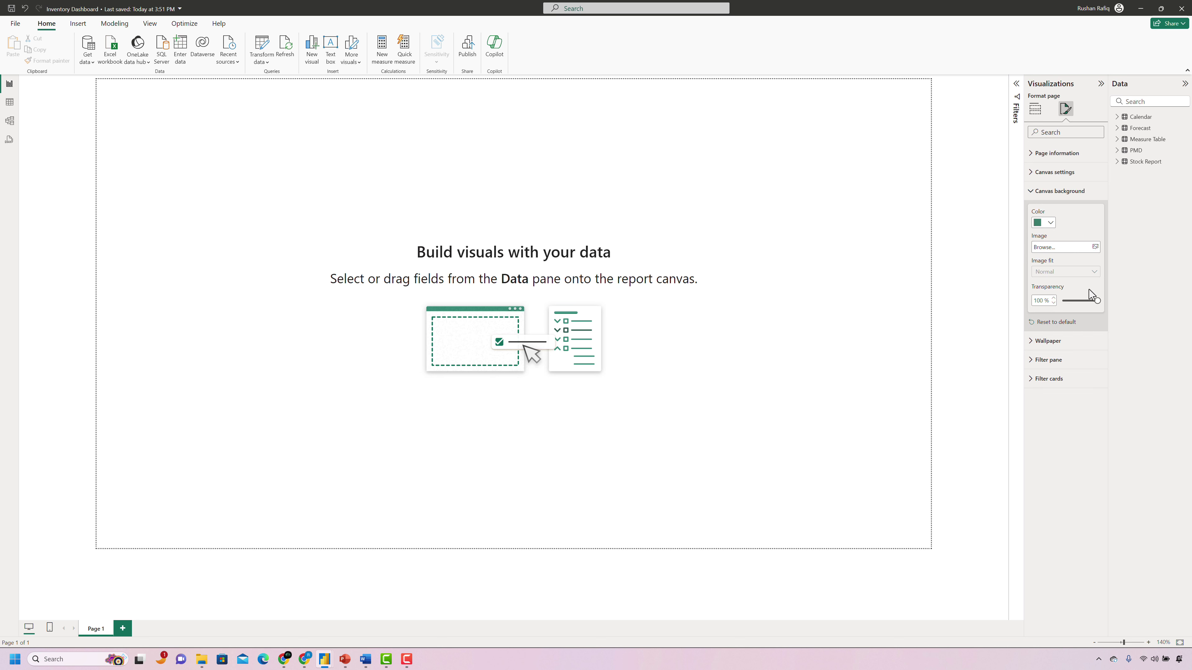
left_click_drag(1087, 301, 1061, 301)
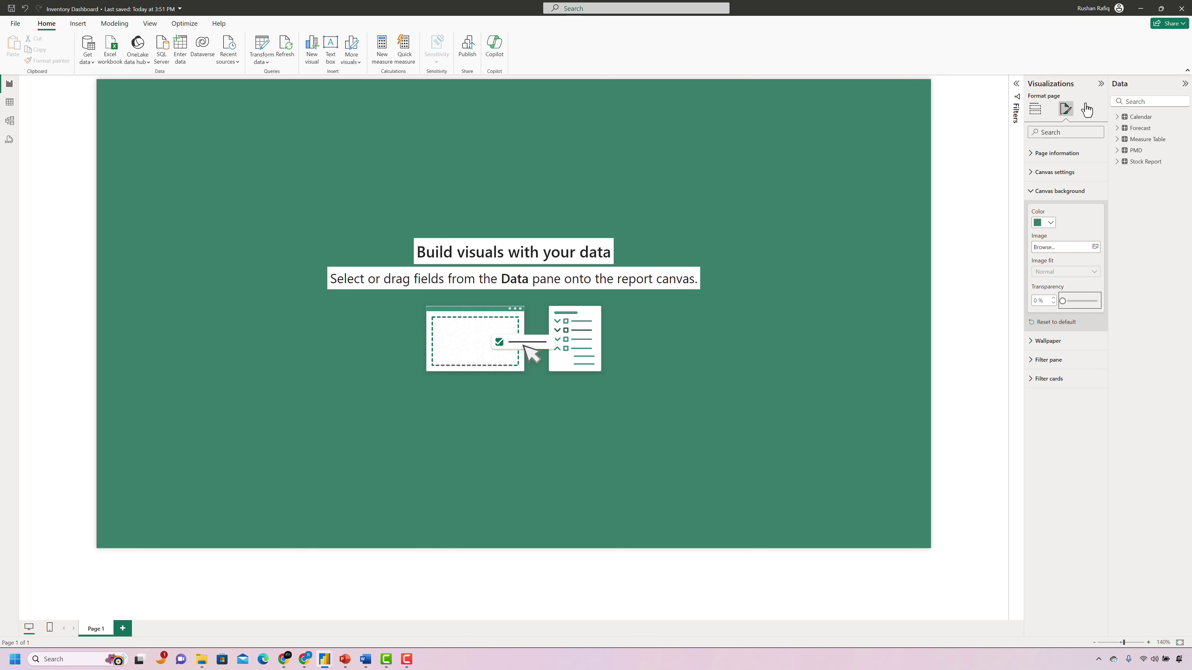
Add a matrix visual covering most of the report page, with Product Name from the PMD table as its rows.
left_click(1035, 110)
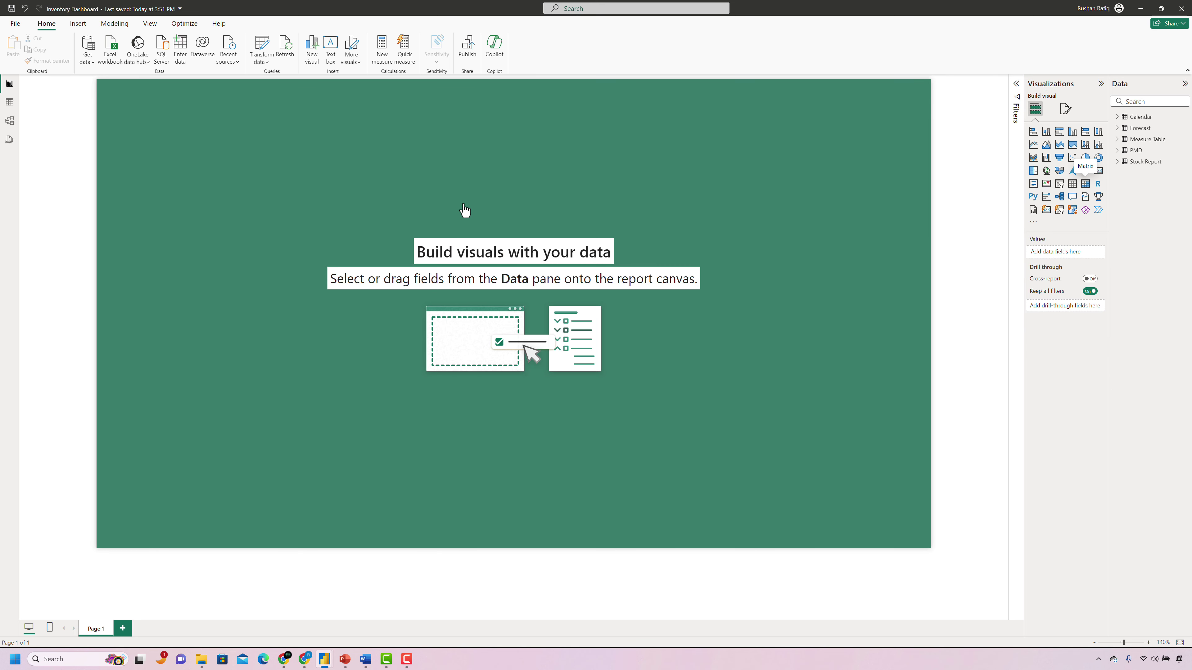
left_click_drag(470, 374, 862, 525)
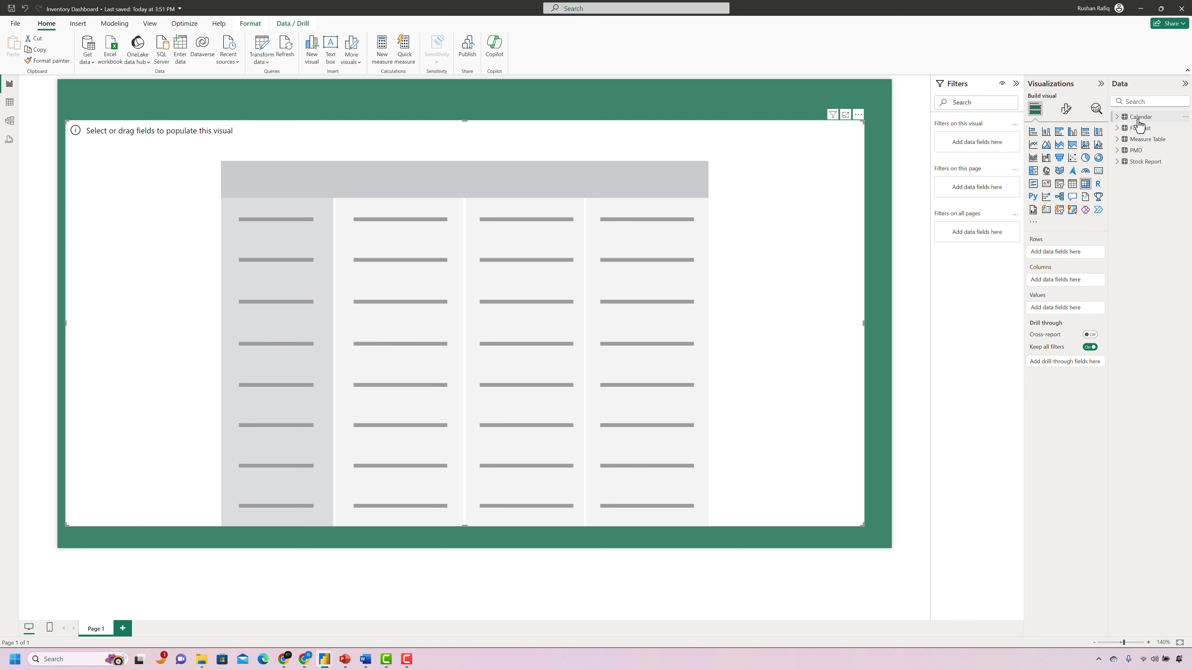
left_click(1126, 150)
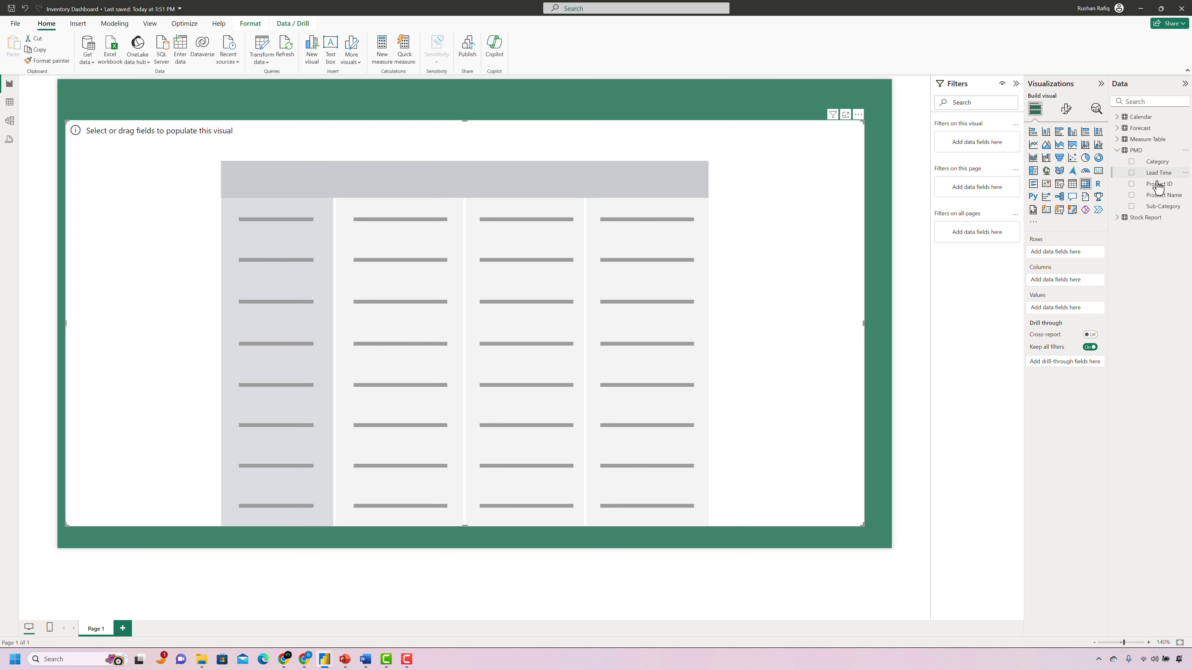
left_click_drag(1167, 200, 1076, 279)
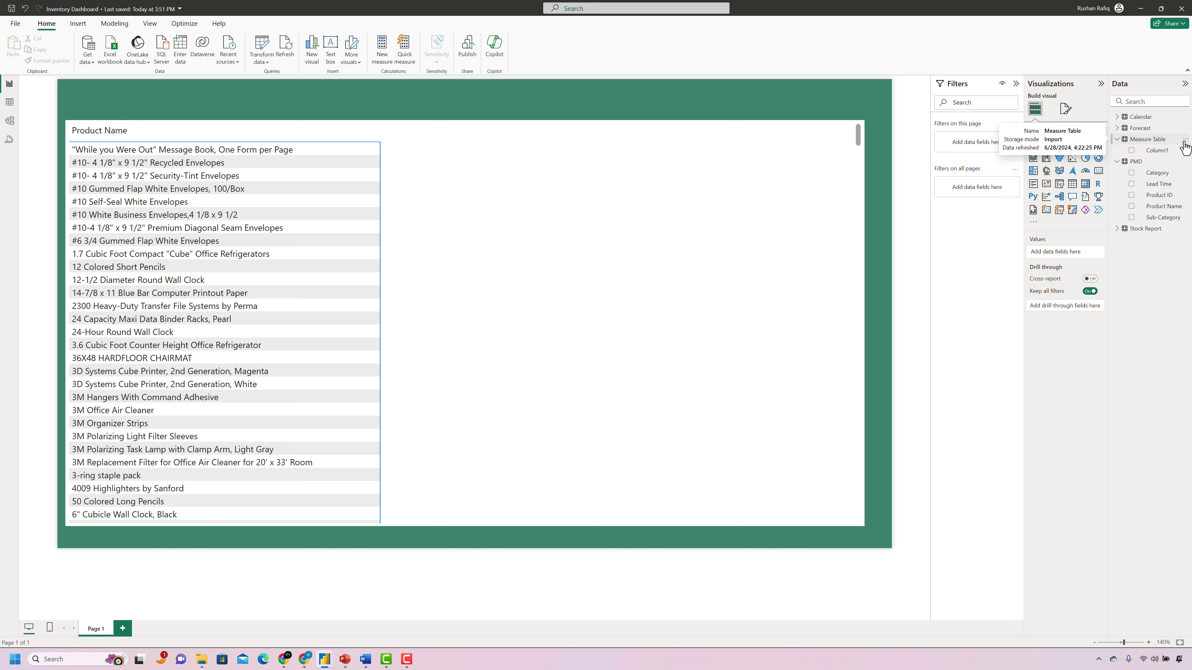
Create a measure named Stock (Qty) in the Measure Table with the formula SUM('Stock Report'[Qty]).
left_click(1184, 140)
left_click(700, 272)
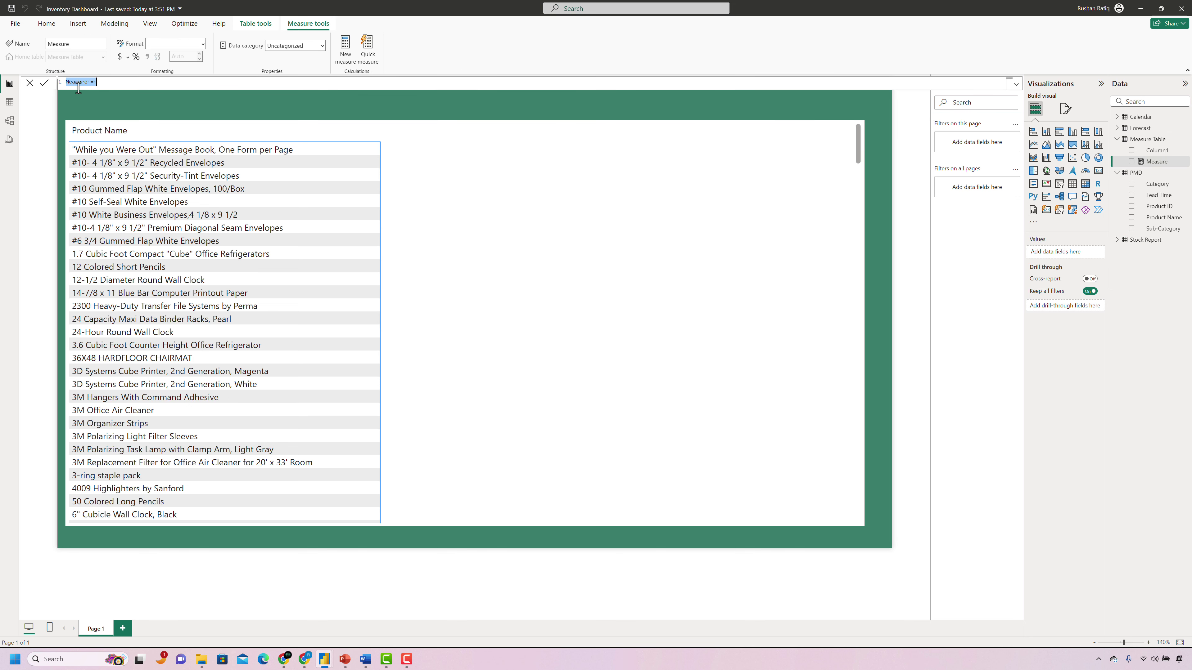
type("Stock (Qty)")
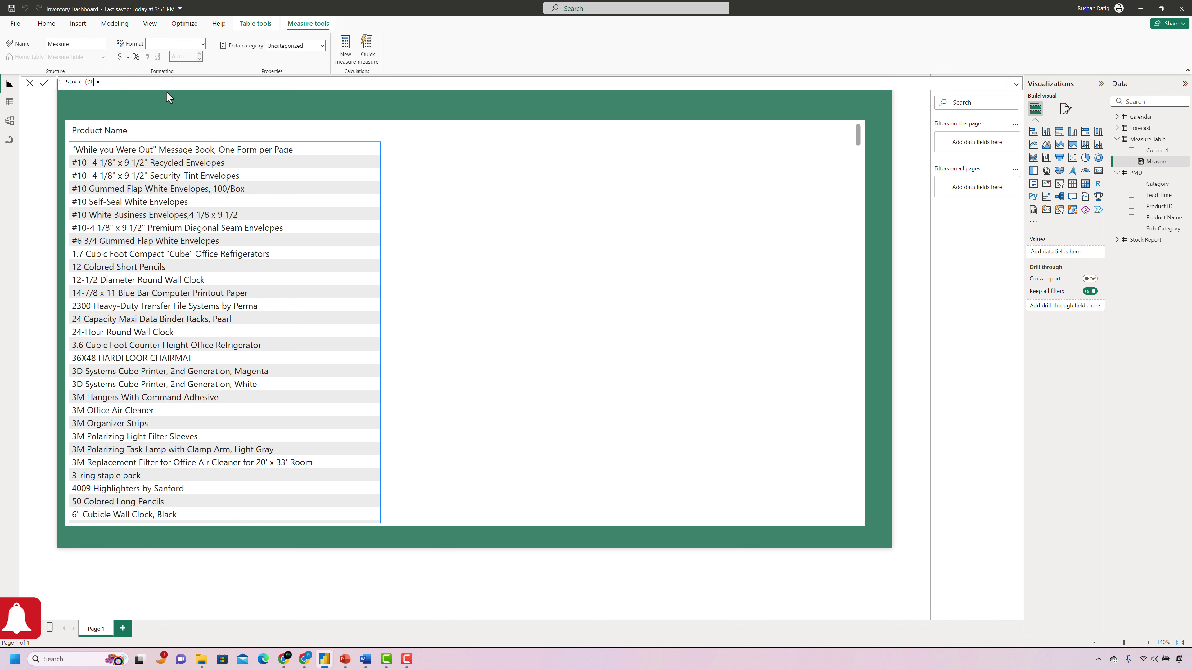
left_click(208, 85)
type("SUM(")
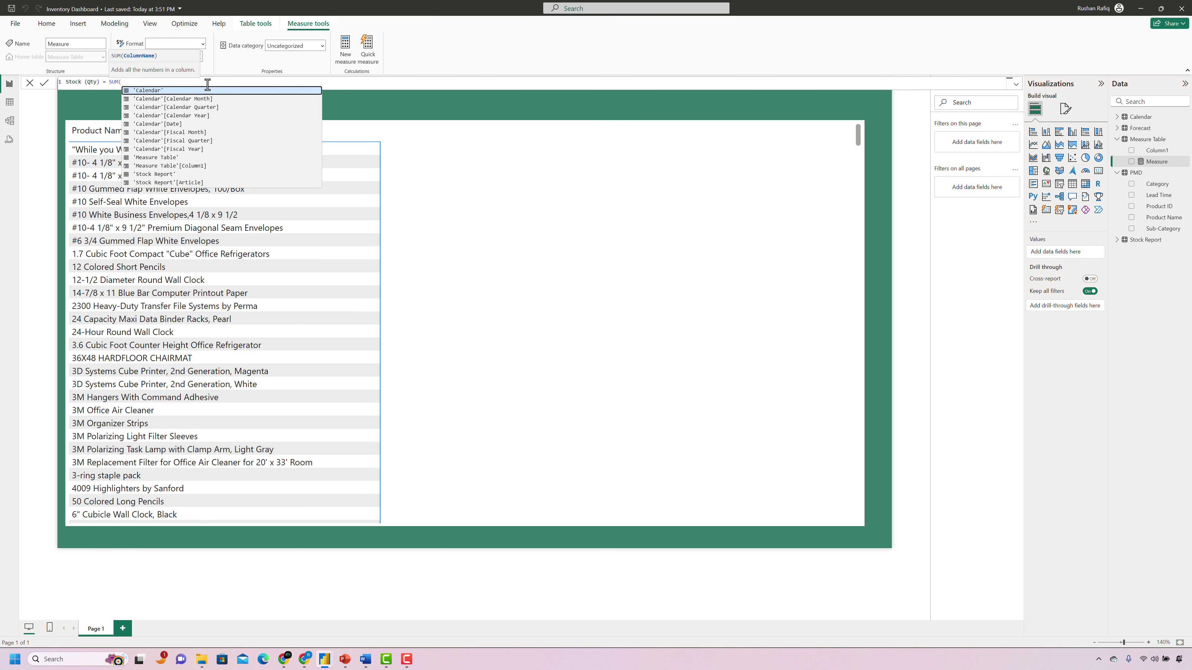
type("stock")
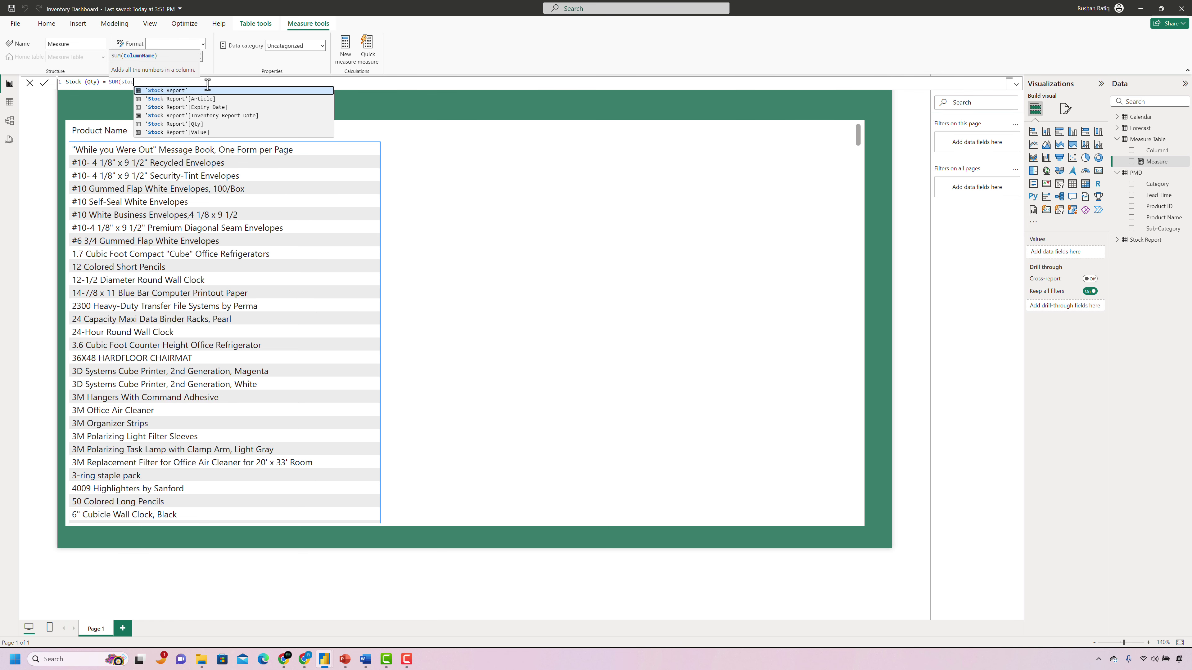
key("Down")
key("Down")
key("Down")
key("Down")
key("Tab")
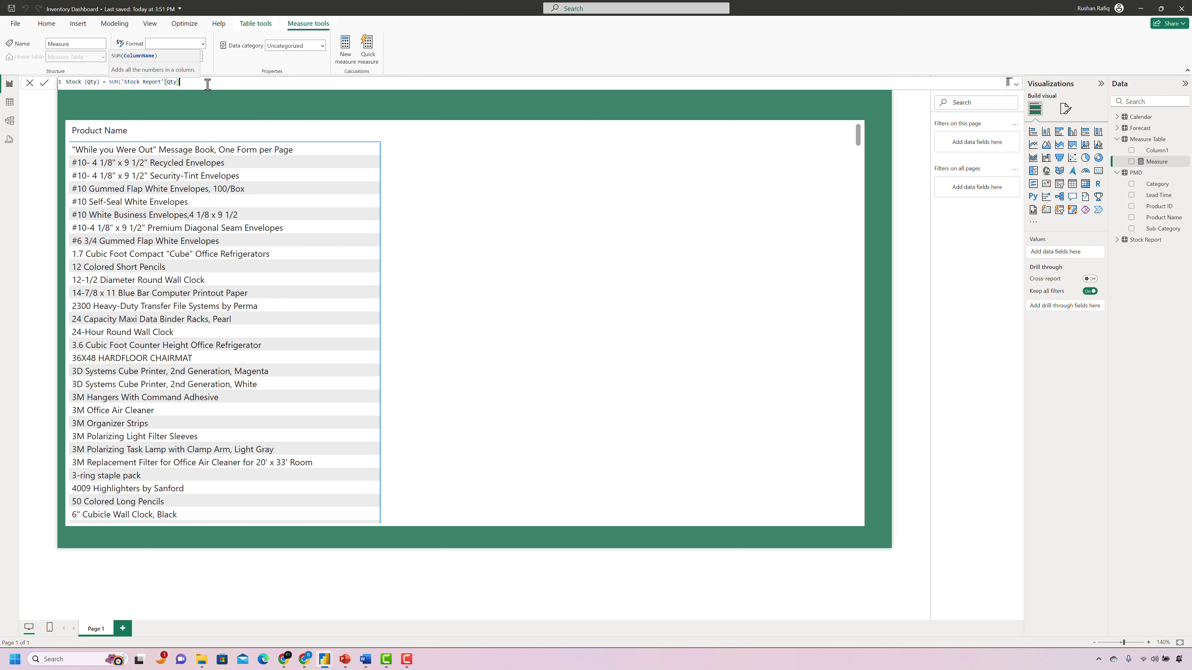
type(")")
key("Return")
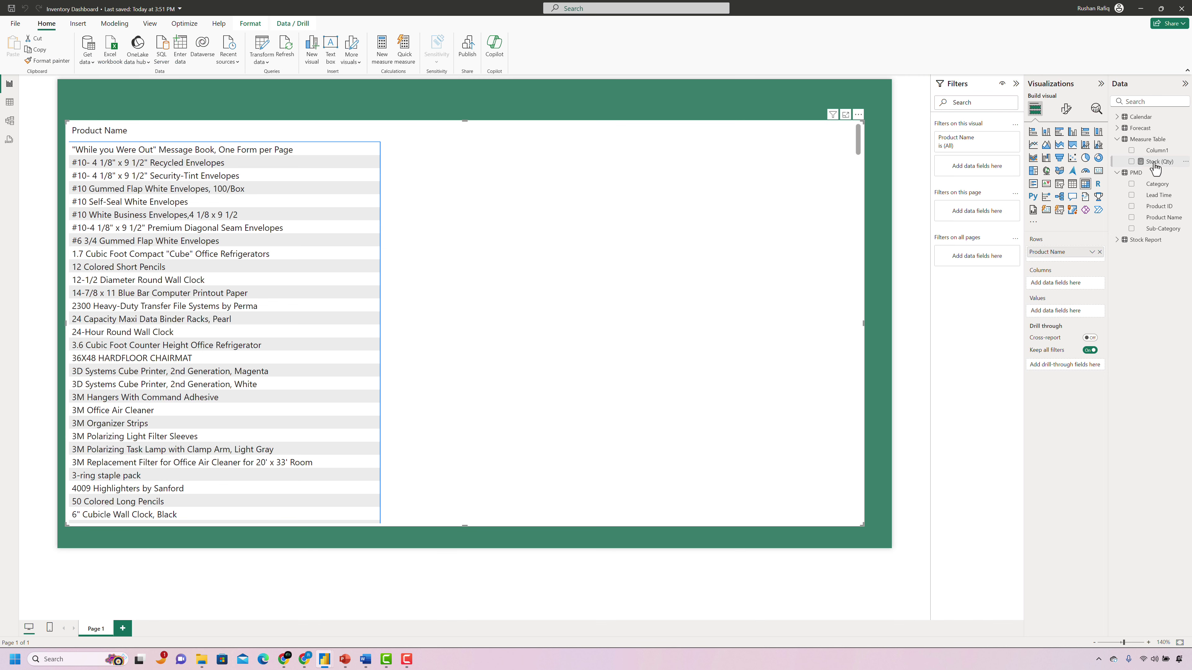
Add Stock (Qty) to the matrix values and set its custom number format to #,#,.0;(#,#,.0);0.
left_click_drag(1156, 169, 1115, 319)
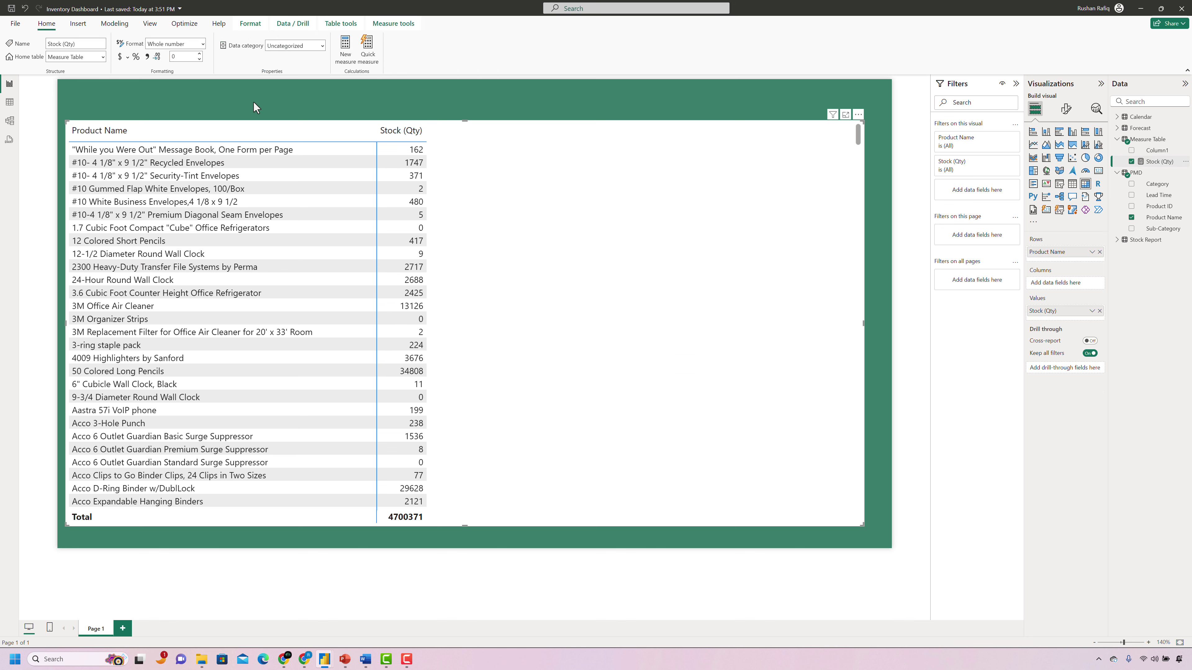
left_click(171, 42)
key("ctrl+a")
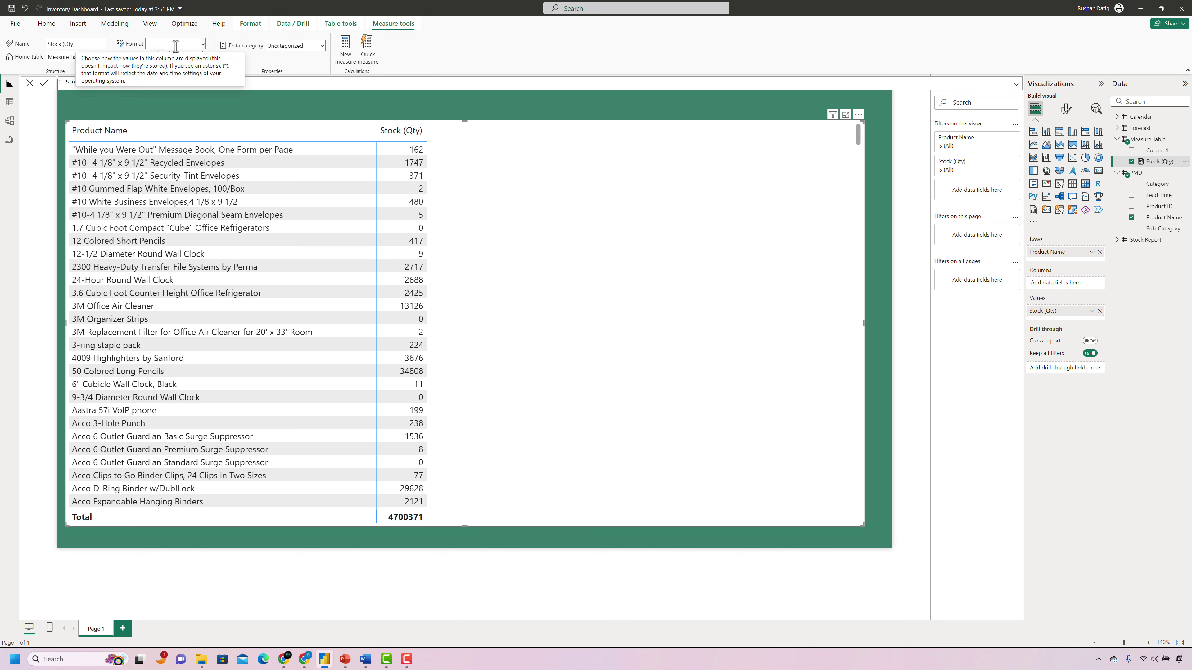
type("#,#,.0;(#,#,.0)")
type(";0")
key("Return")
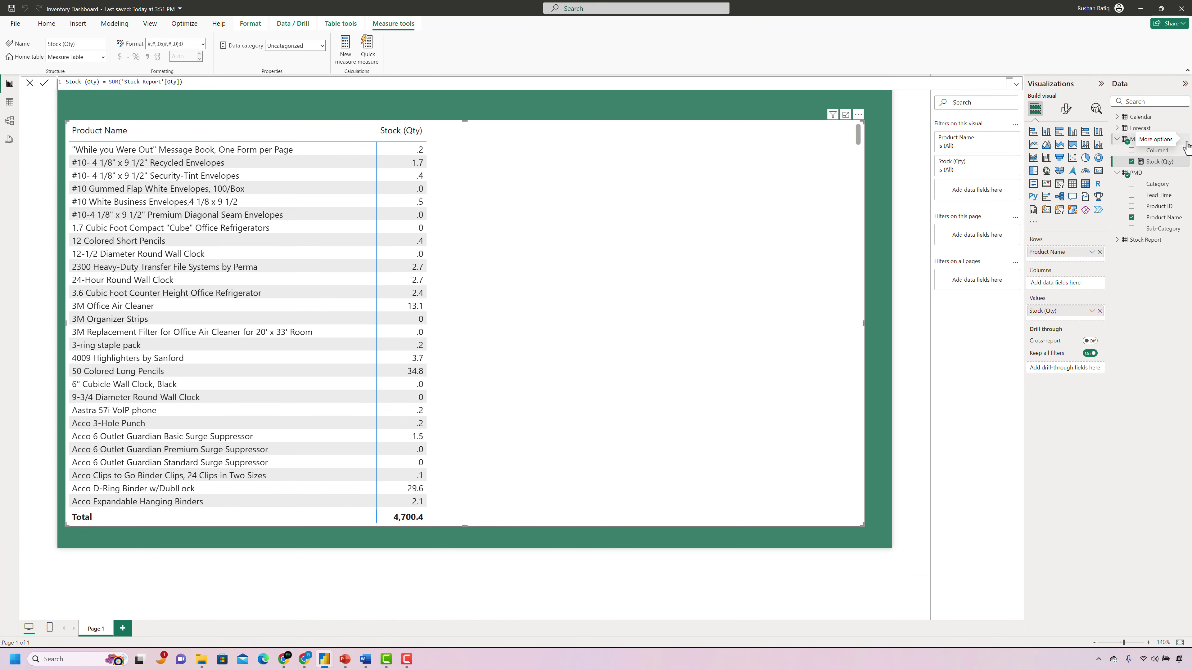
Start a new measure named Fcst M + 1 in the Measure Table that sums Forecast[Value].
right_click(1135, 162)
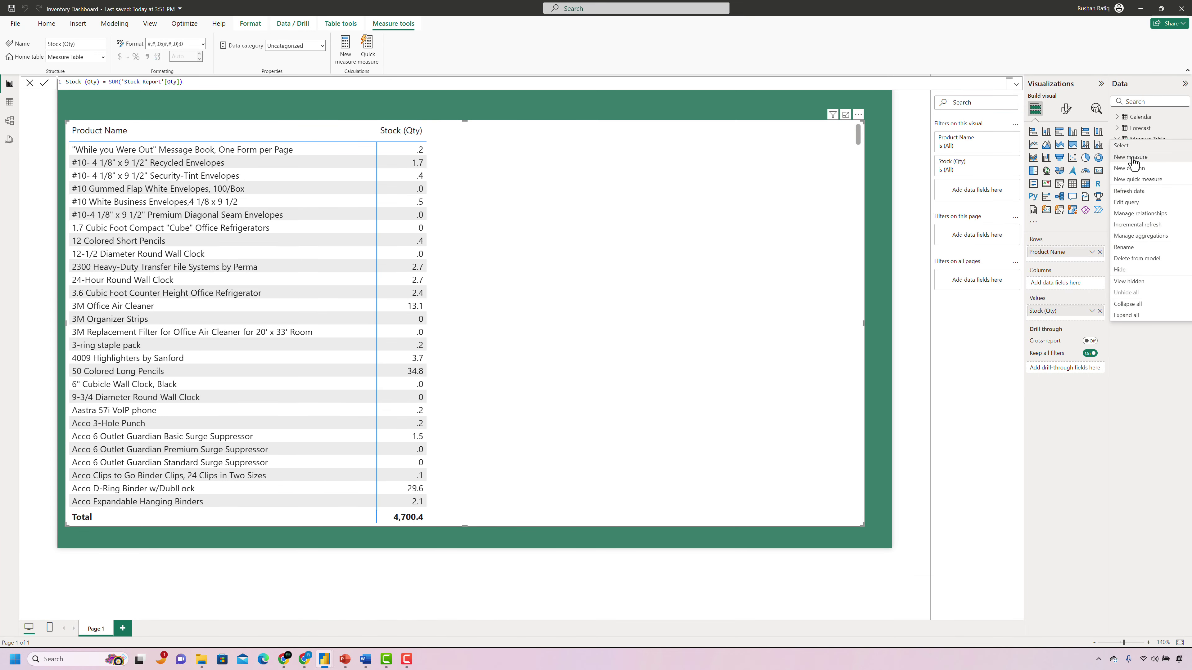
left_click(1141, 170)
type("Fcst ")
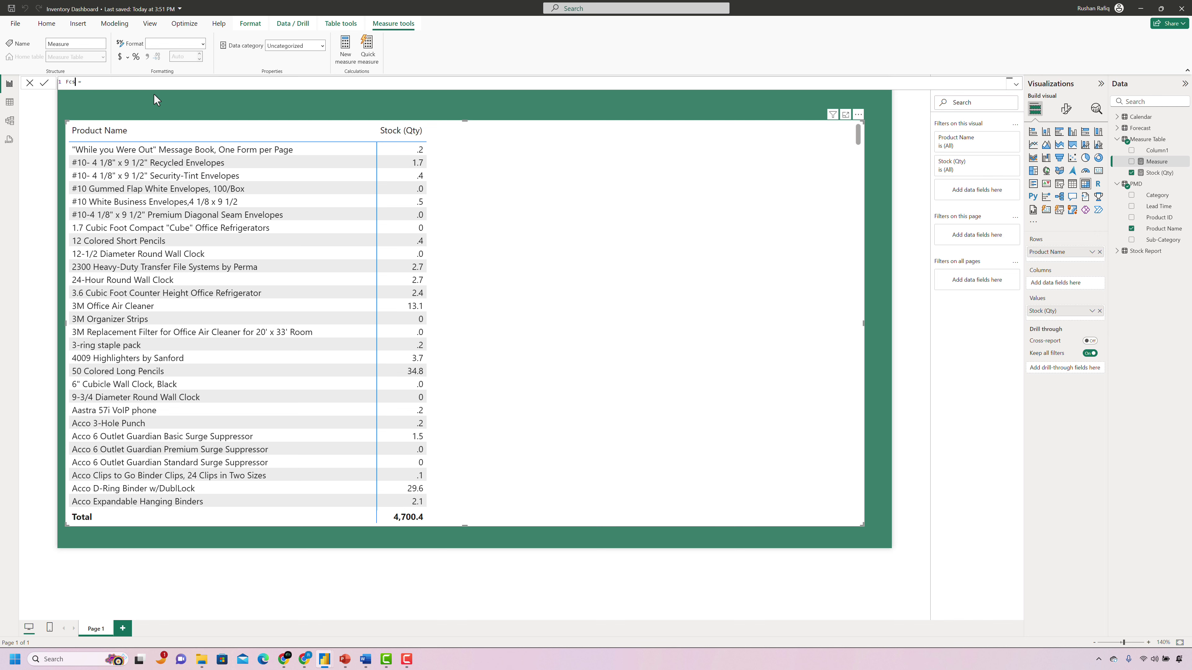
type("M + 1")
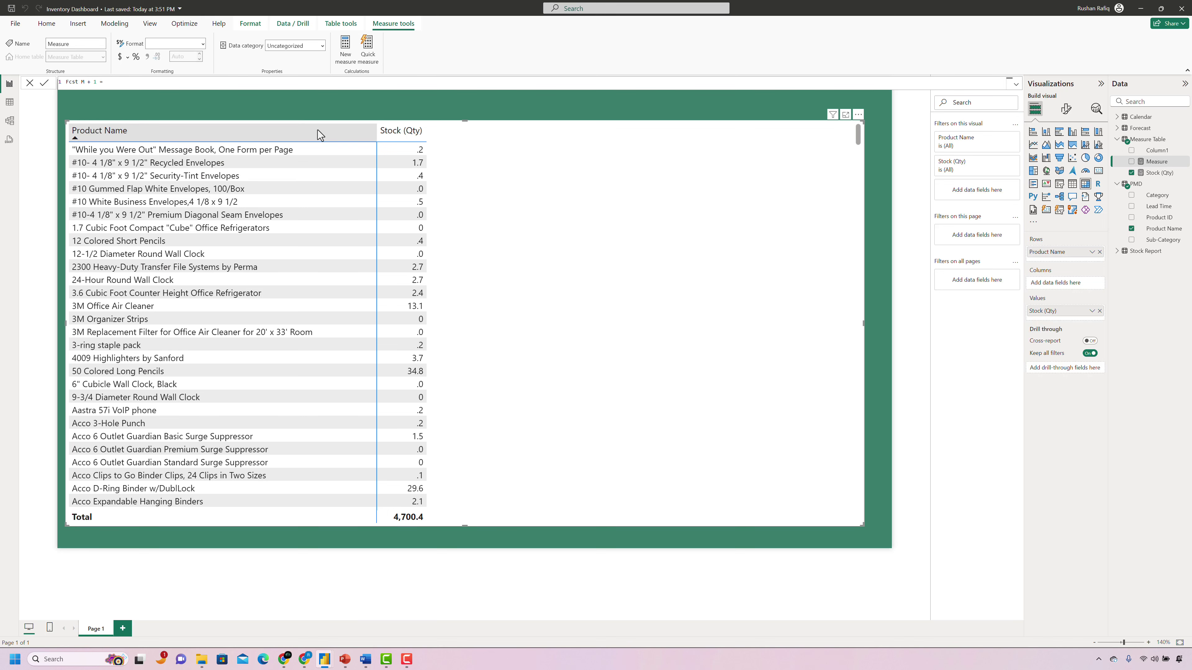
type("SUM(")
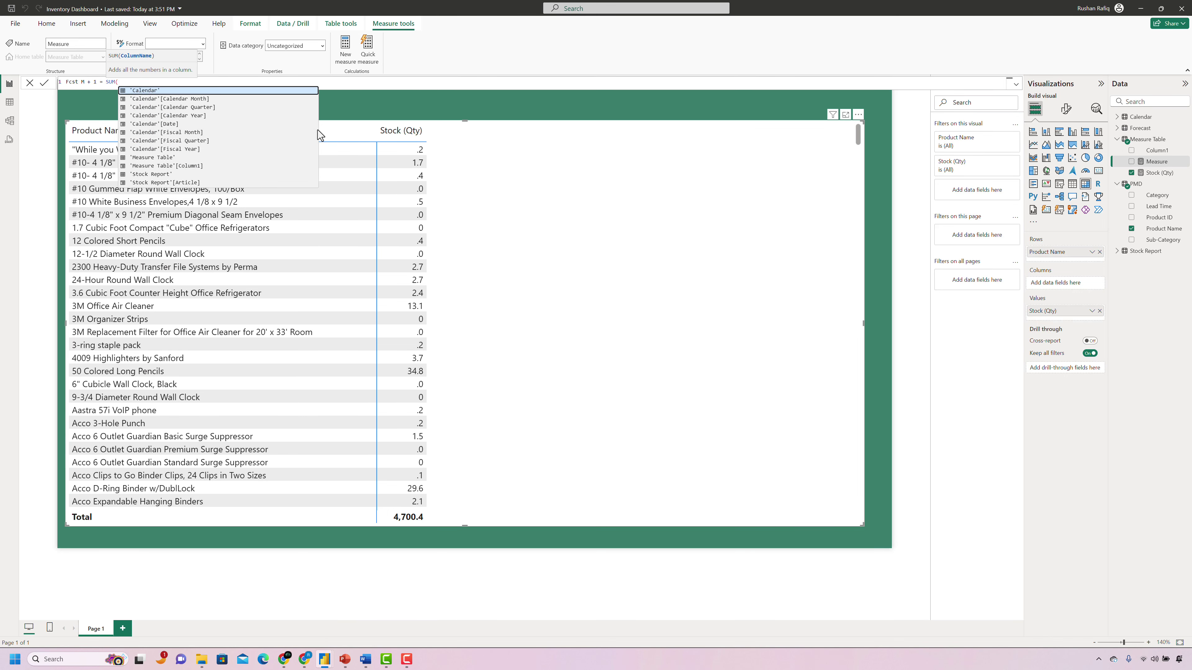
type("forec")
key("Down")
key("Down")
key("Down")
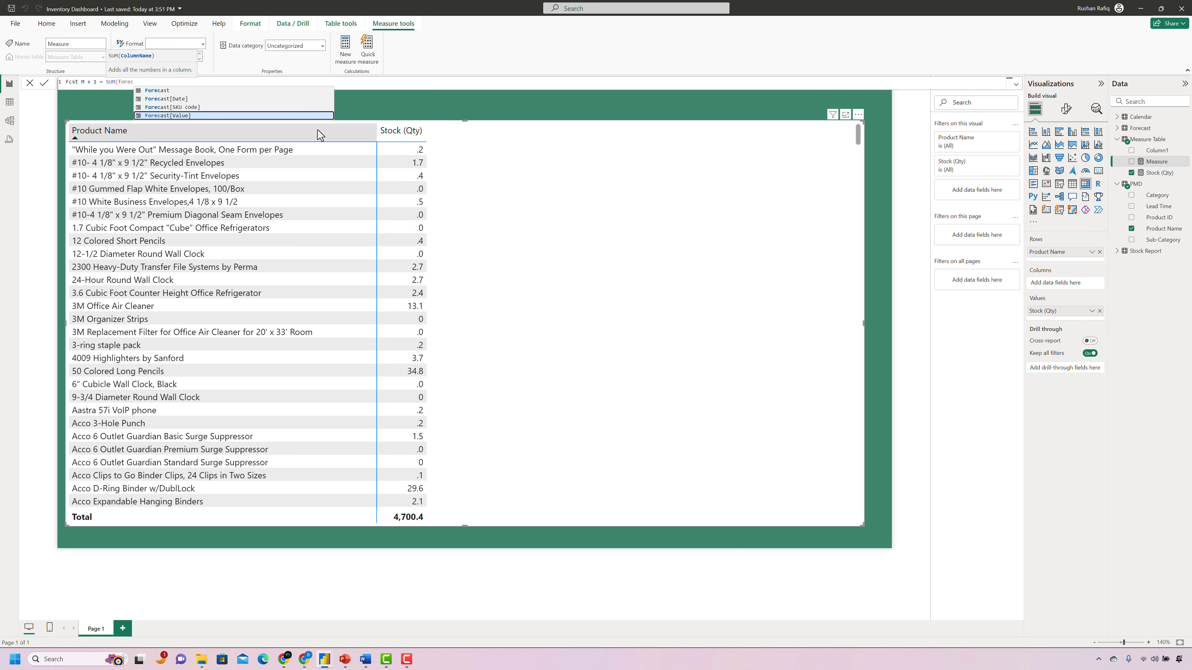
key("Tab")
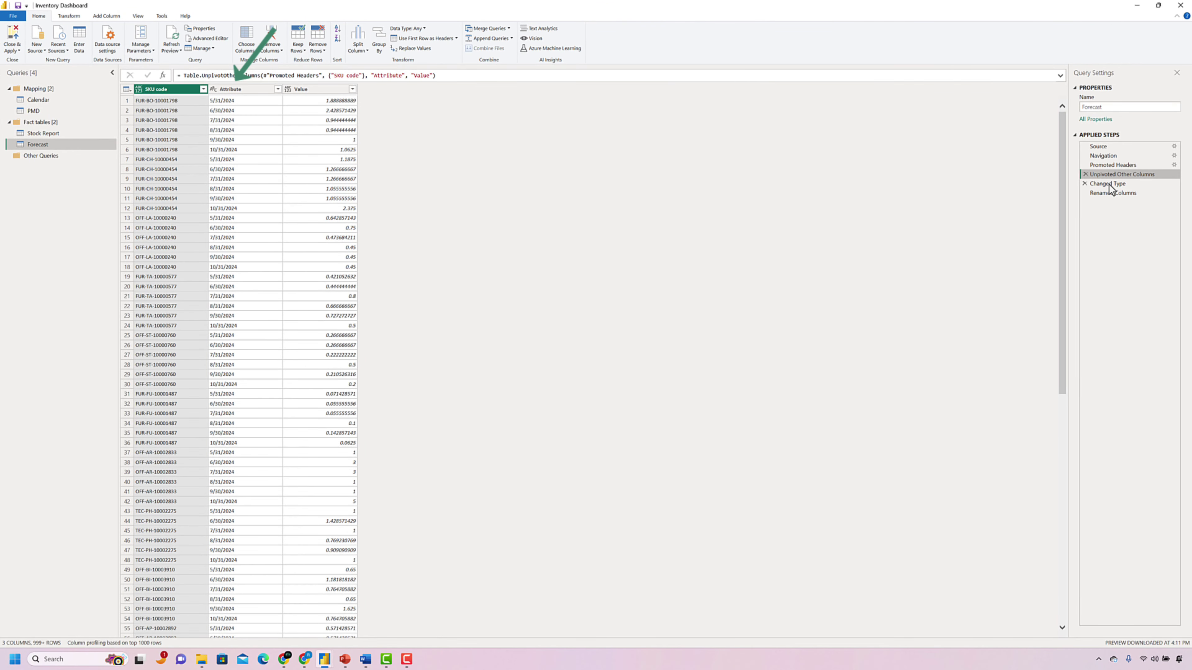
Replace the Fcst M + 1 formula with CALCULATE(SUM(Forecast[Value]), MONTH(Forecast[Date]) = 6).
left_click(1108, 185)
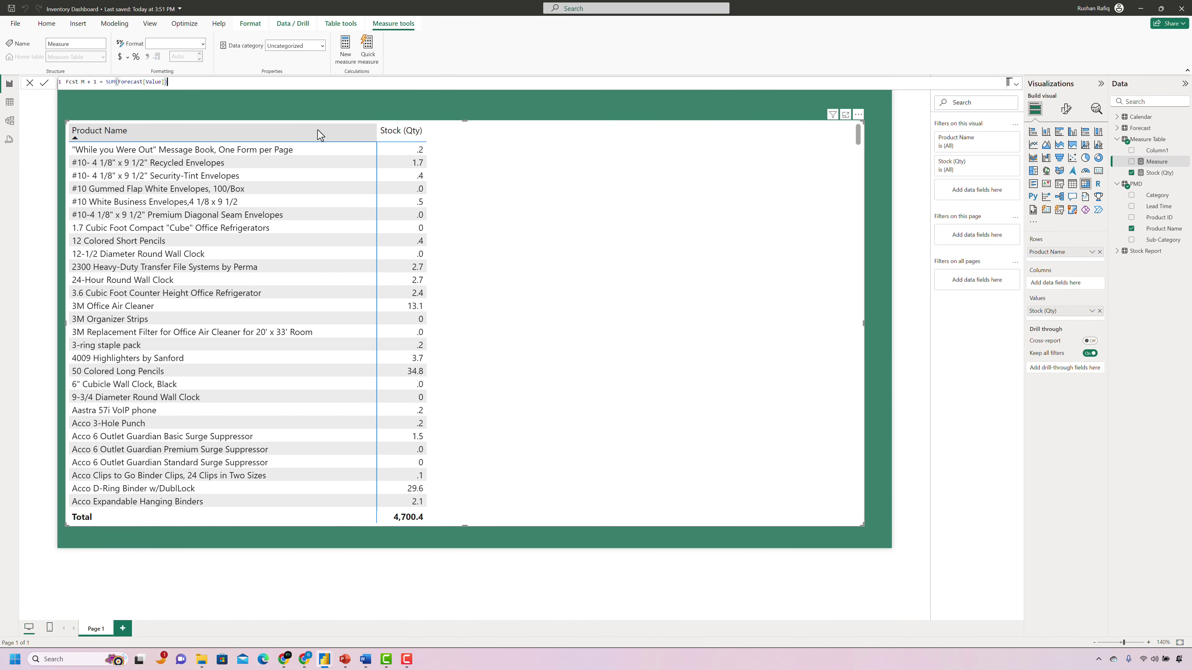
key("BackSpace")
key("BackSpace")
key("BackSpace")
key("BackSpace")
key("BackSpace")
key("BackSpace")
key("BackSpace")
key("BackSpace")
key("BackSpace")
key("BackSpace")
key("BackSpace")
key("BackSpace")
key("BackSpace")
key("BackSpace")
key("BackSpace")
key("BackSpace")
key("BackSpace")
key("BackSpace")
key("BackSpace")
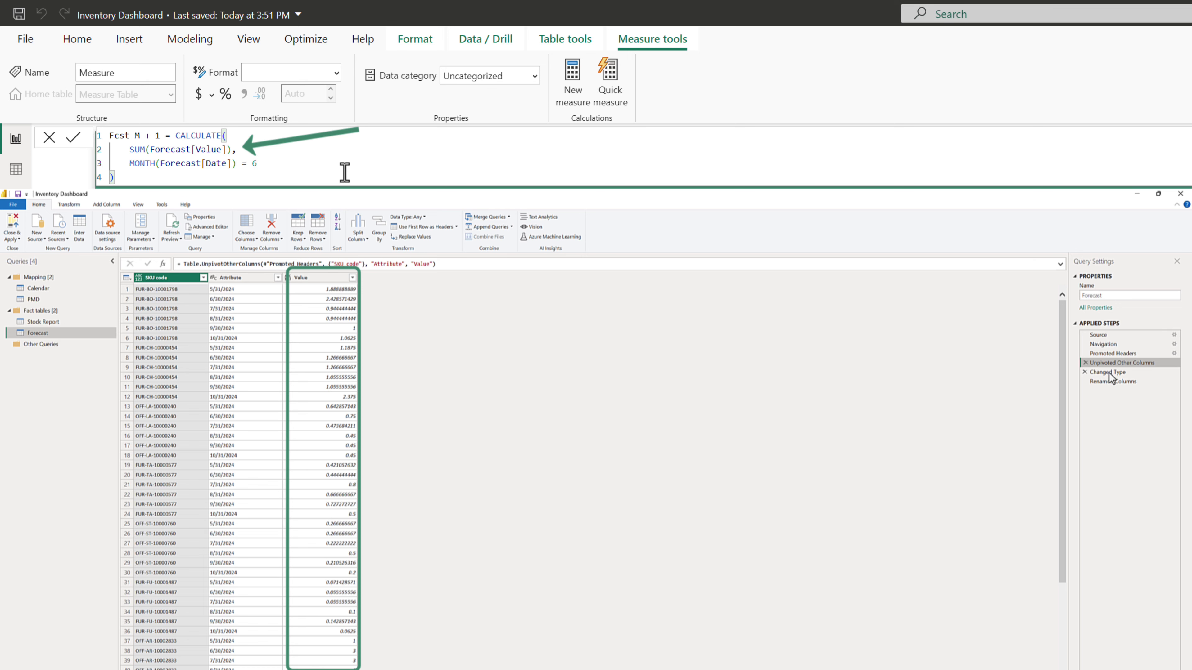
left_click(1108, 372)
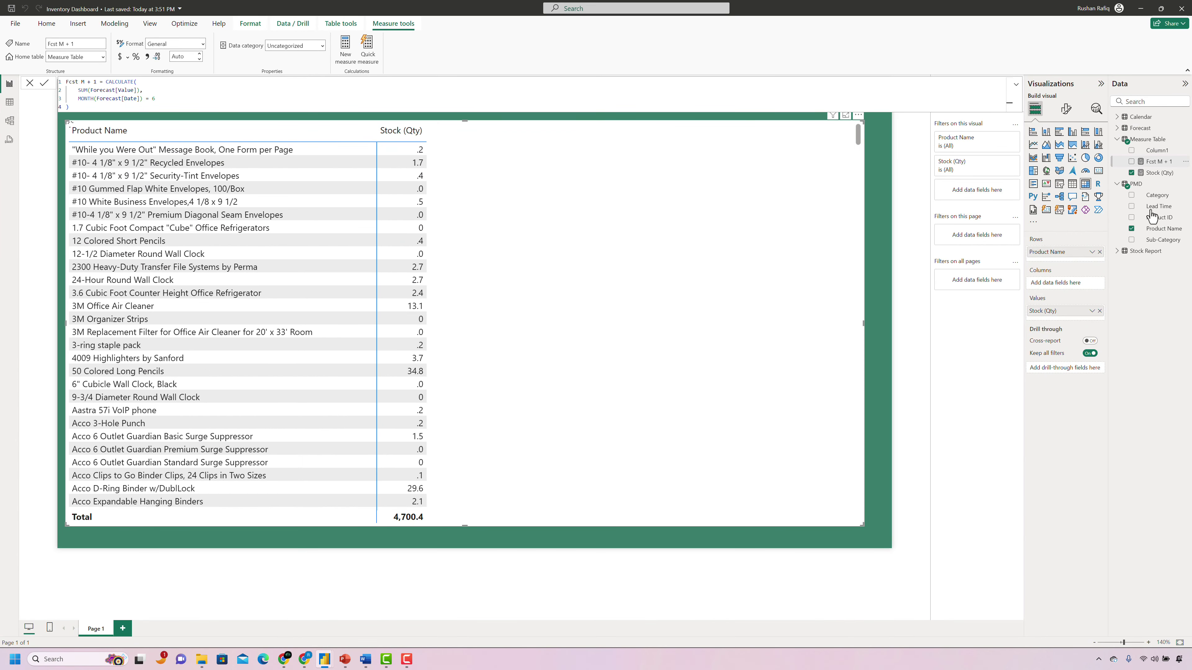
Add Fcst M + 1 to the matrix values and set its number format to #,#,.0;(#,#,.0);0.
left_click(1157, 161)
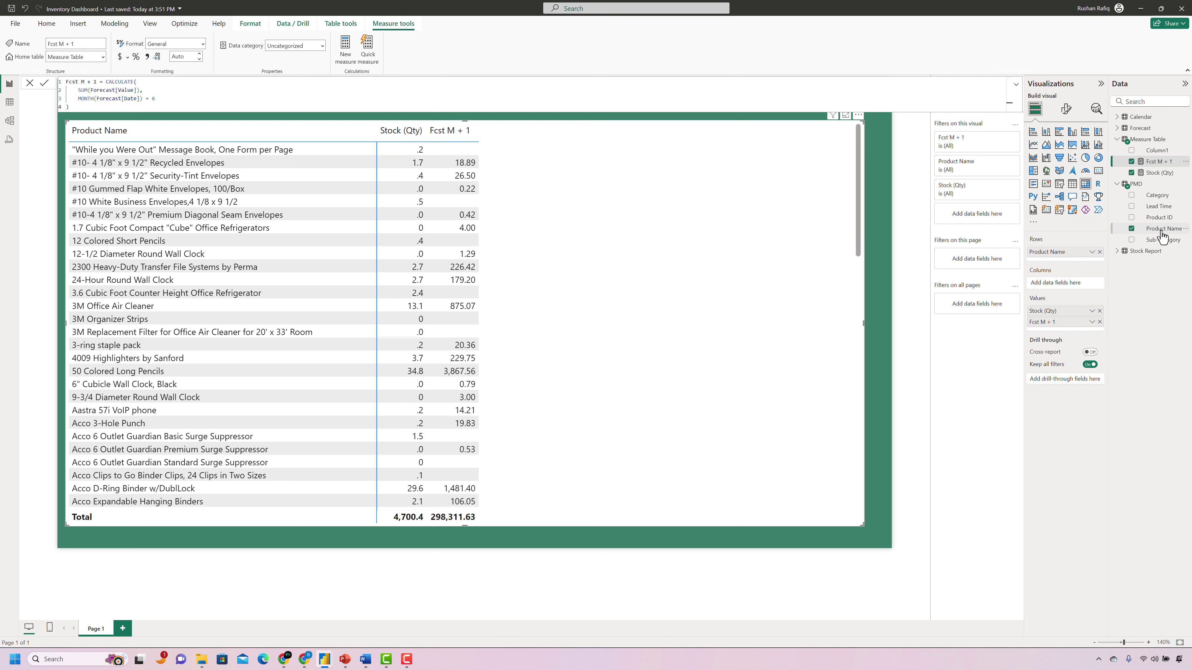
left_click(164, 43)
left_click(141, 85)
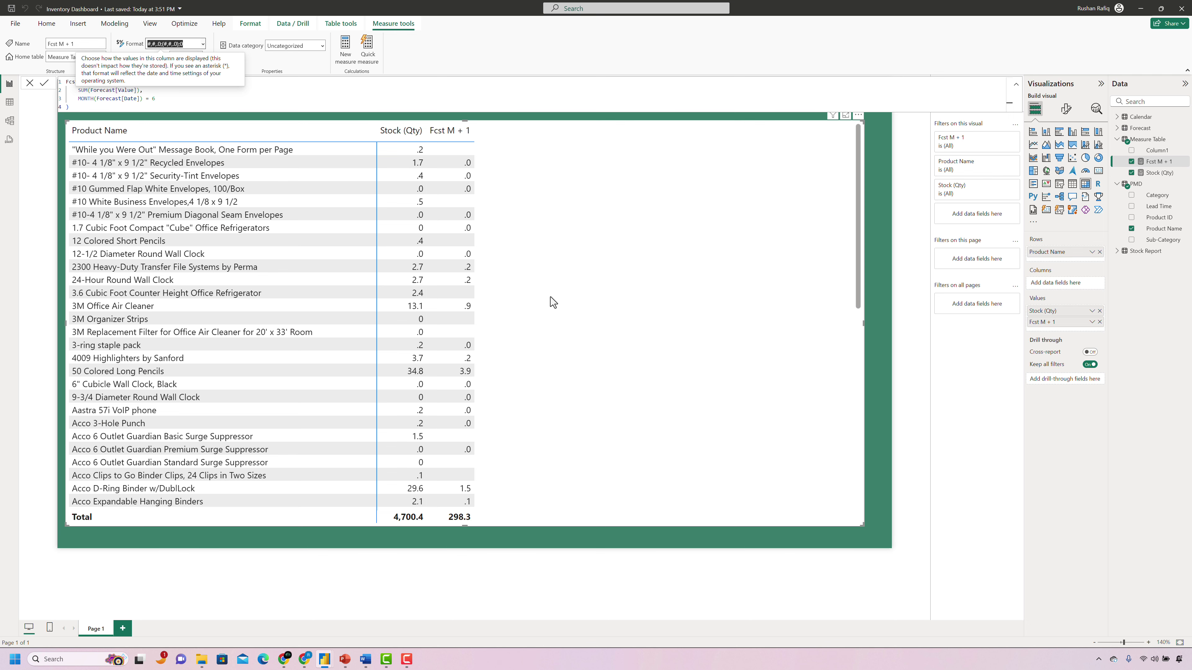
key("ctrl+super+Right")
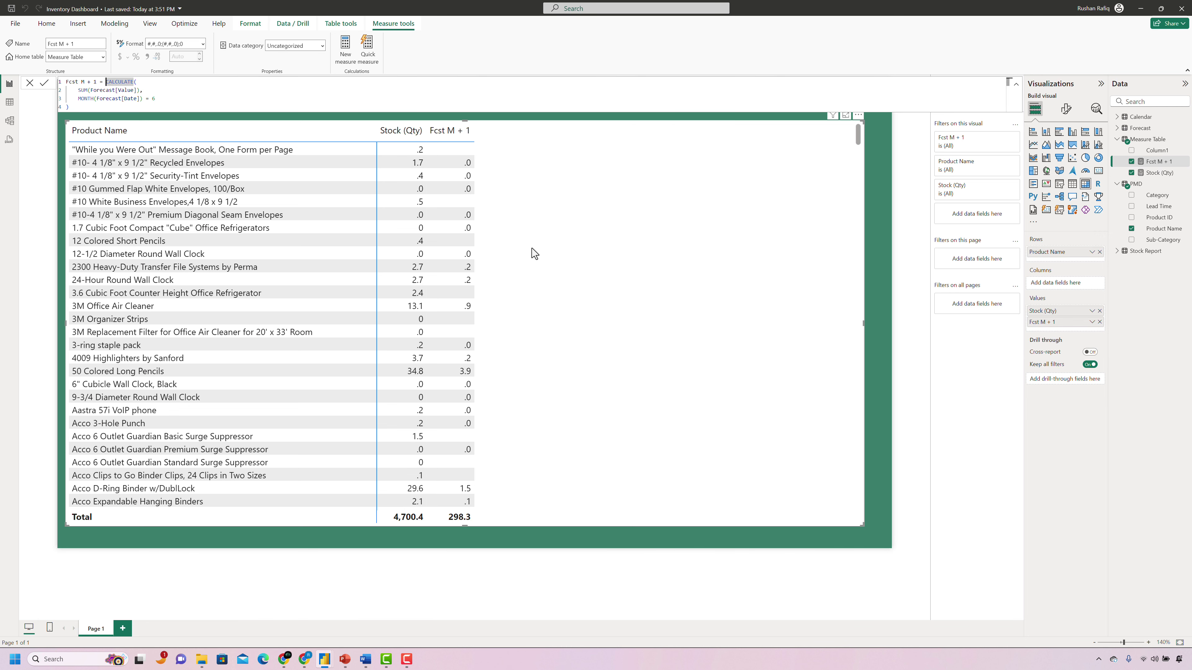
Insert a variable _latestmonth = MONTH(MAX('Stock Report'[Inventory Report Date])) above the CALCULATE expression in the Fcst M + 1 measure.
key("shift+Return")
key("shift+Return")
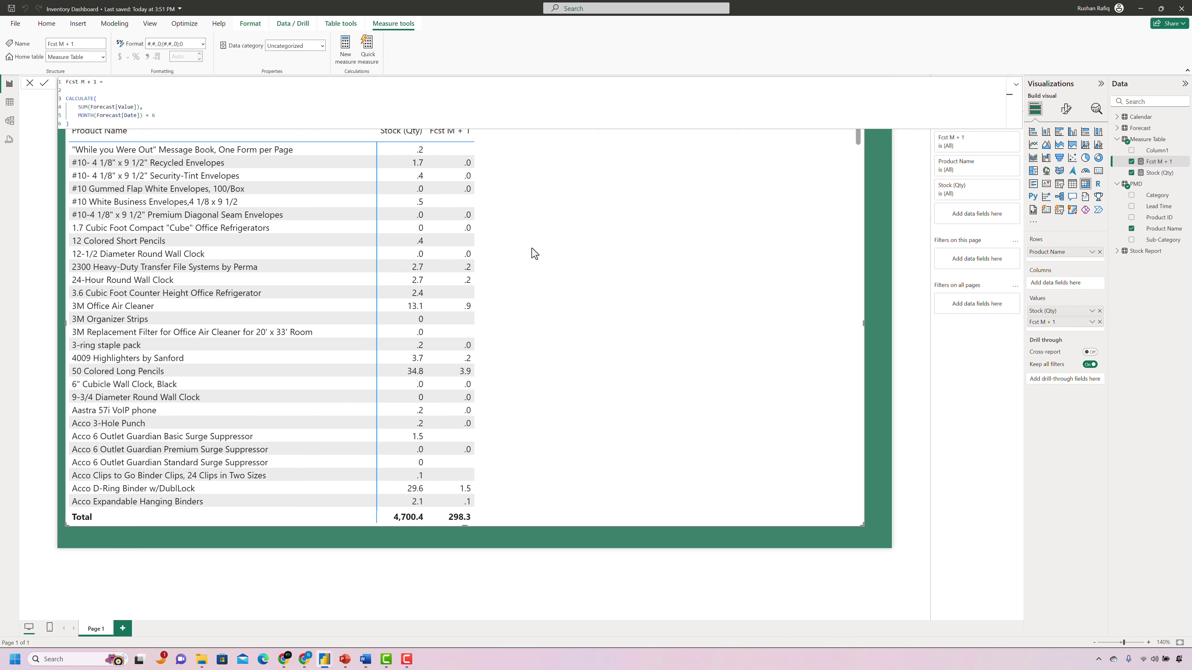
key("shift+Return")
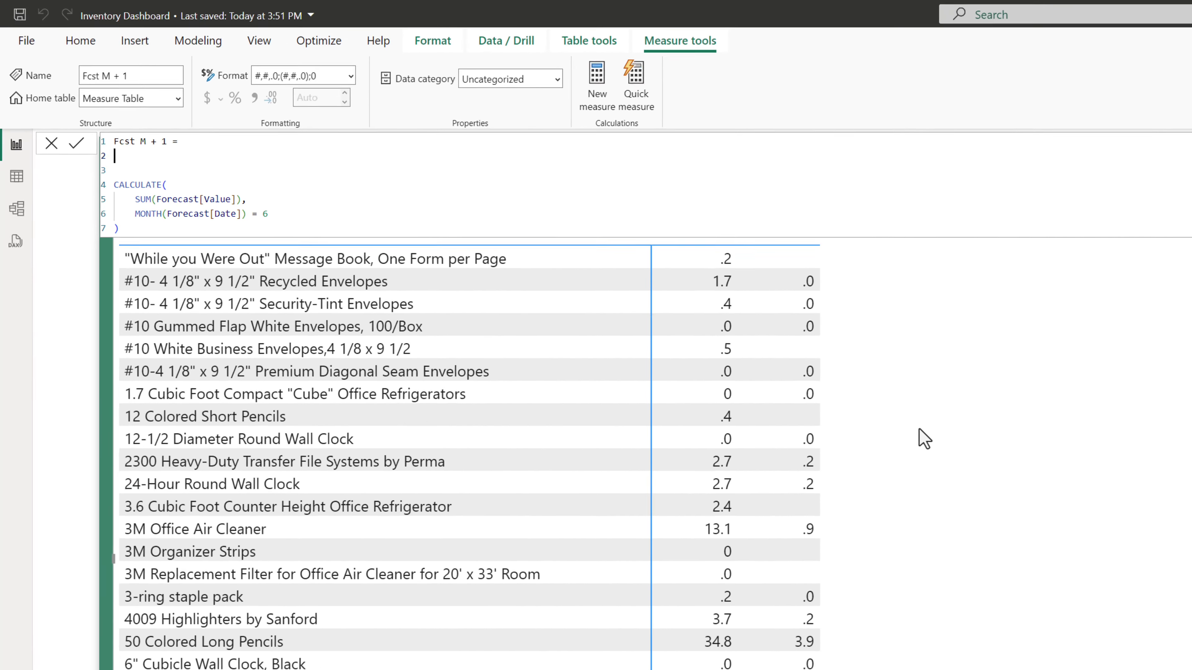
type("var _")
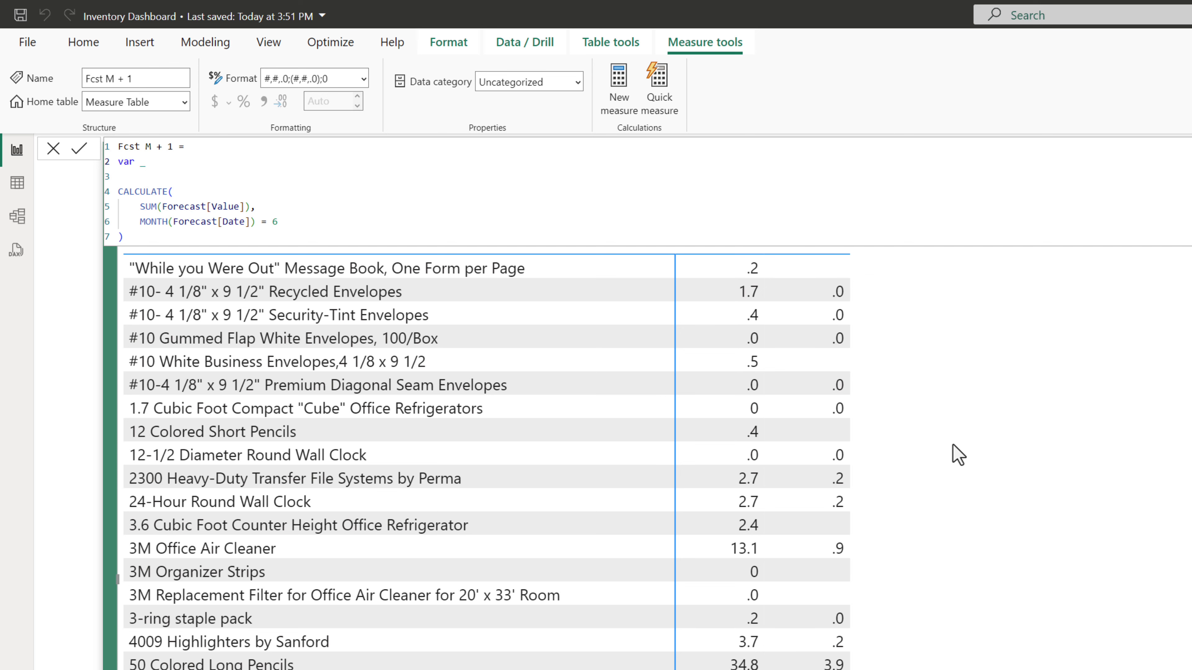
type("latestmonth = mon")
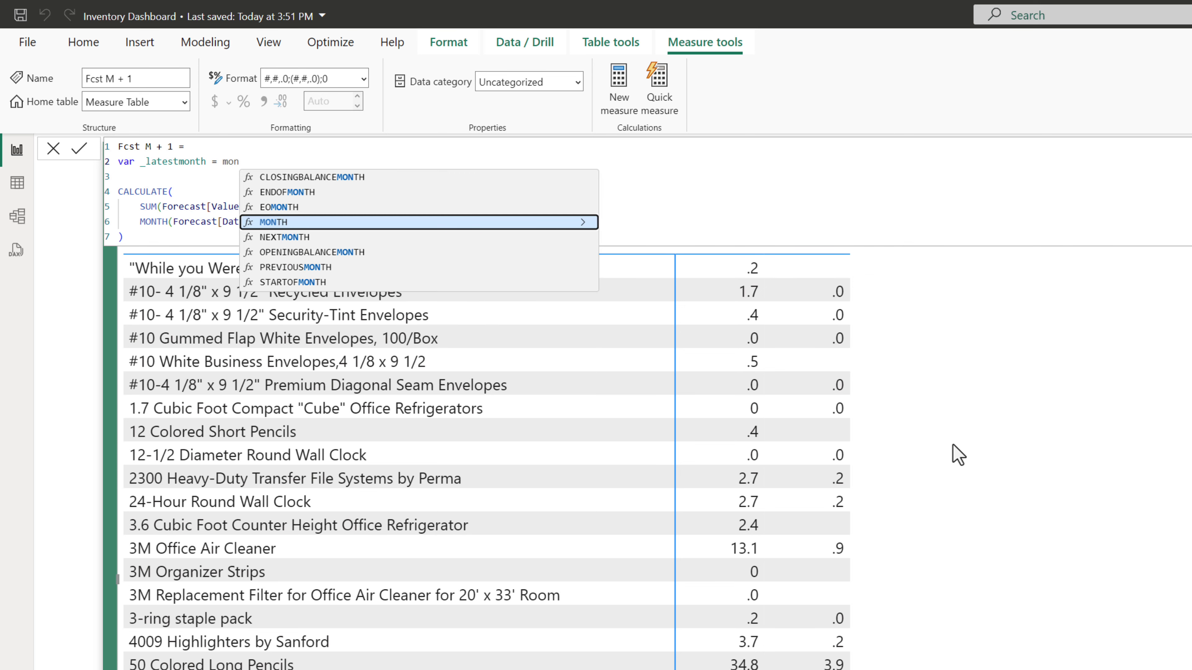
key("Tab")
type("max")
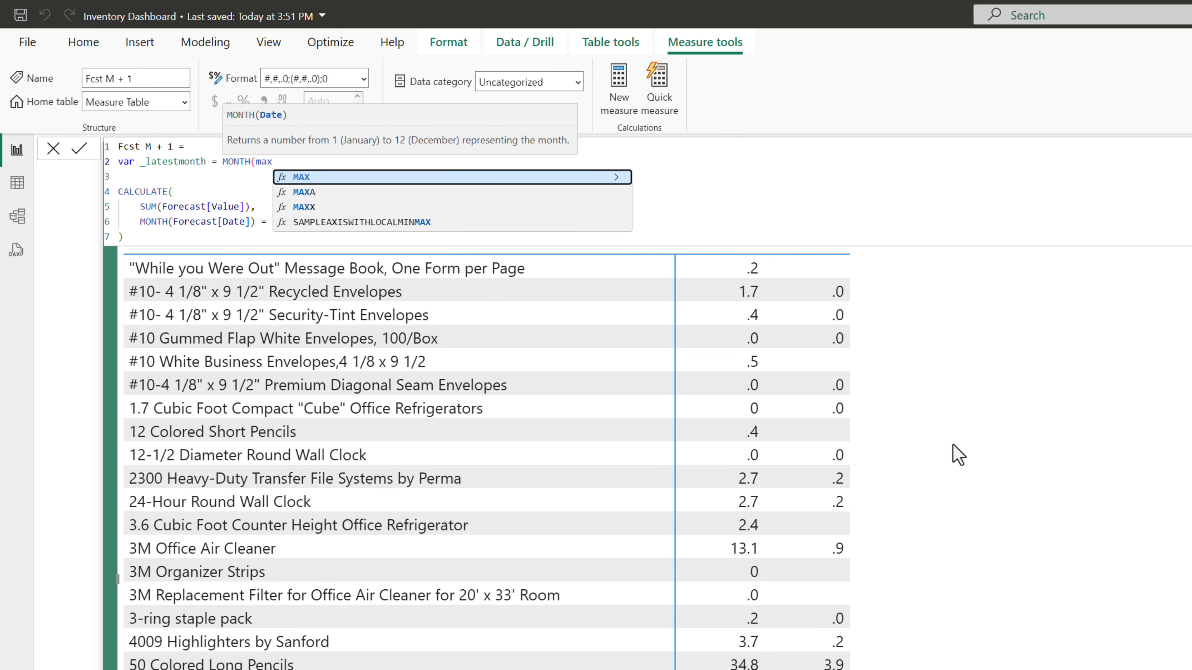
key("Tab")
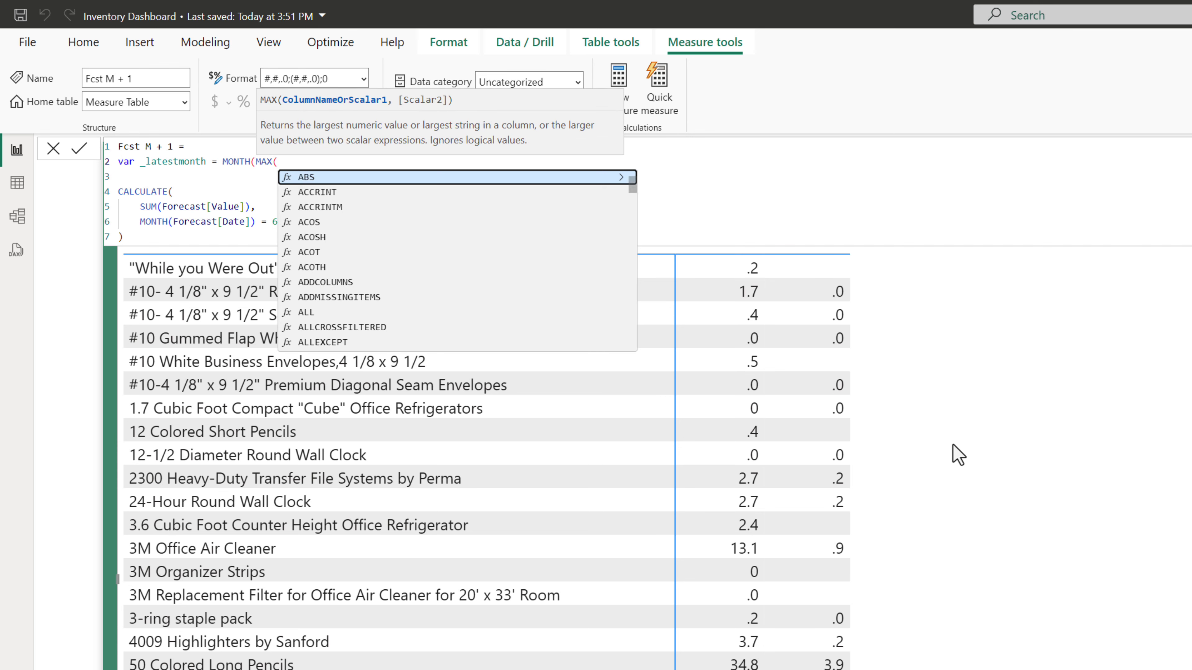
type("stock")
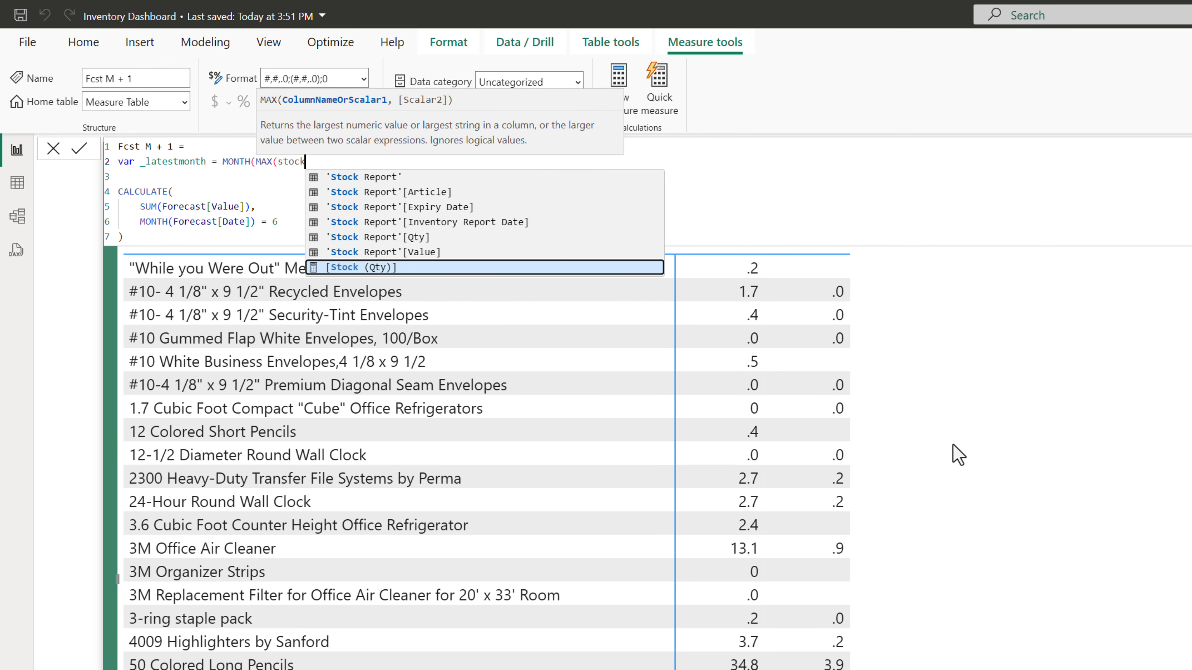
key("Up")
key("Up")
key("Up")
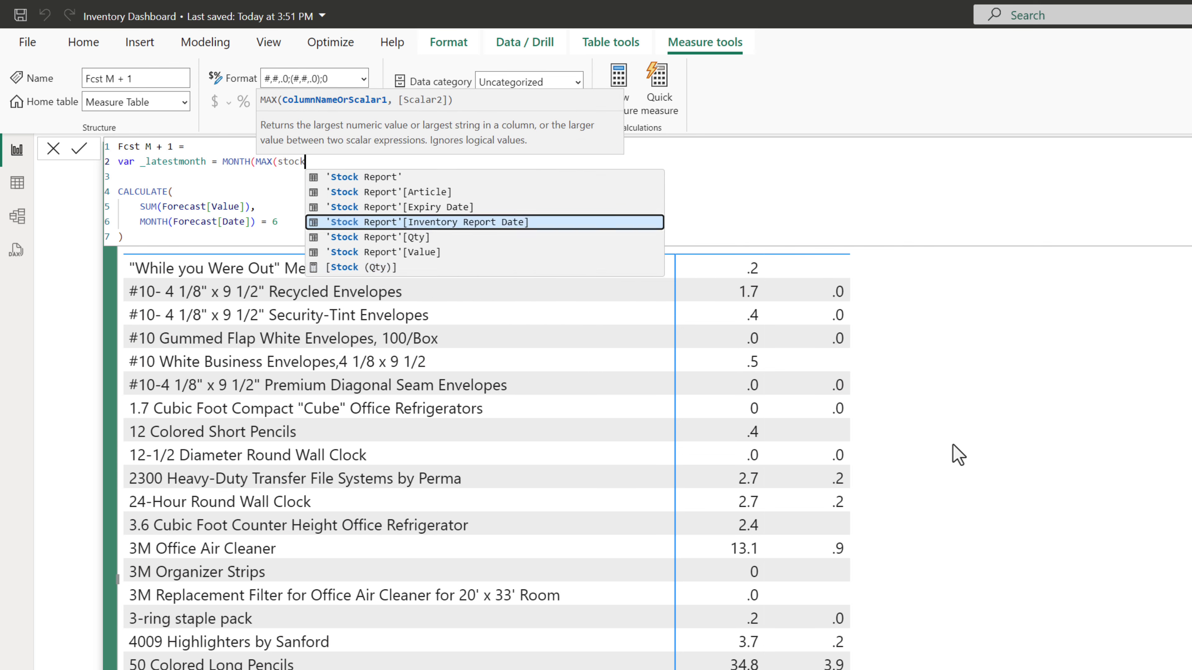
key("Down")
key("Down")
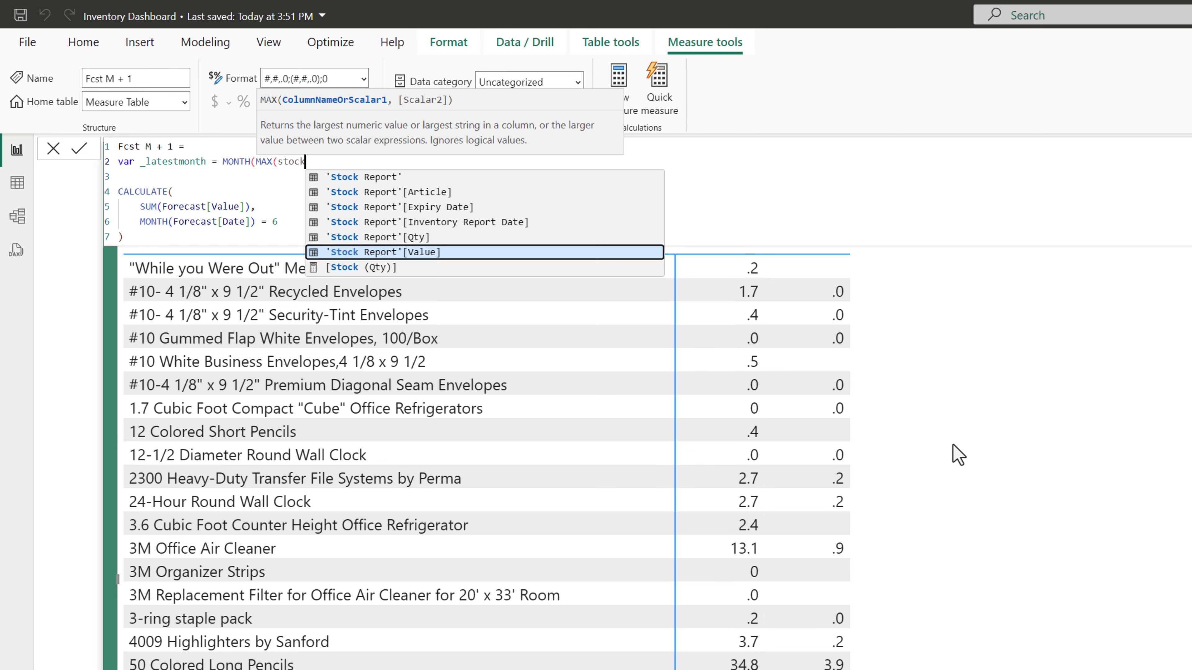
key("Up")
key("Up")
key("Tab")
type(")")
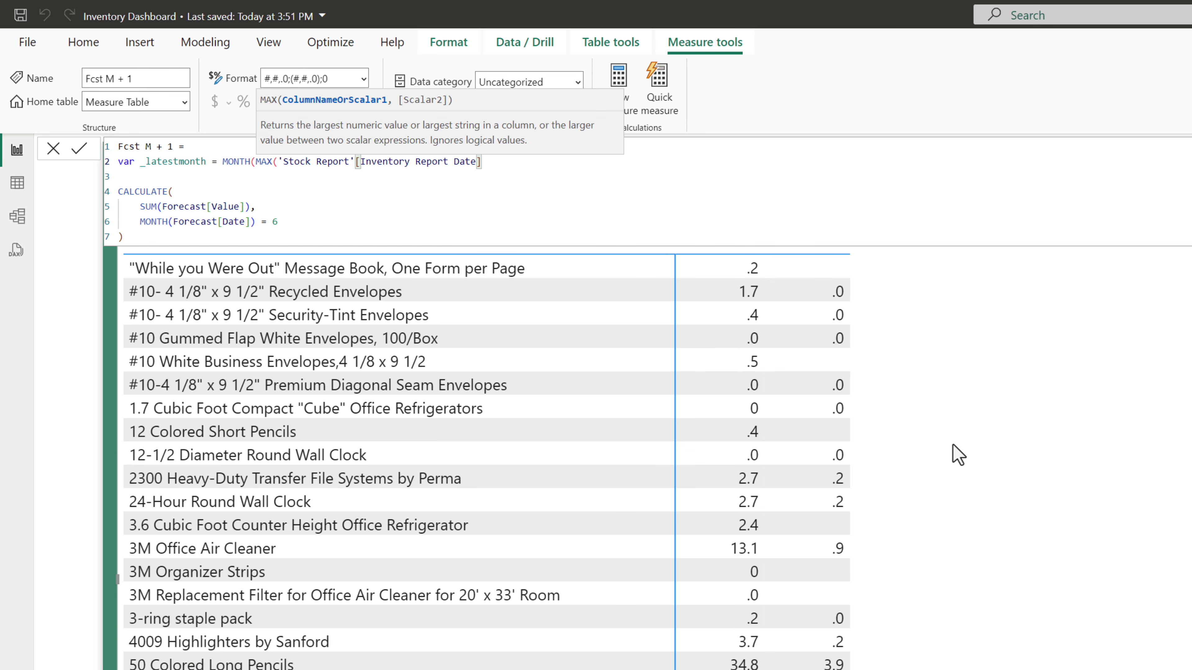
type(")")
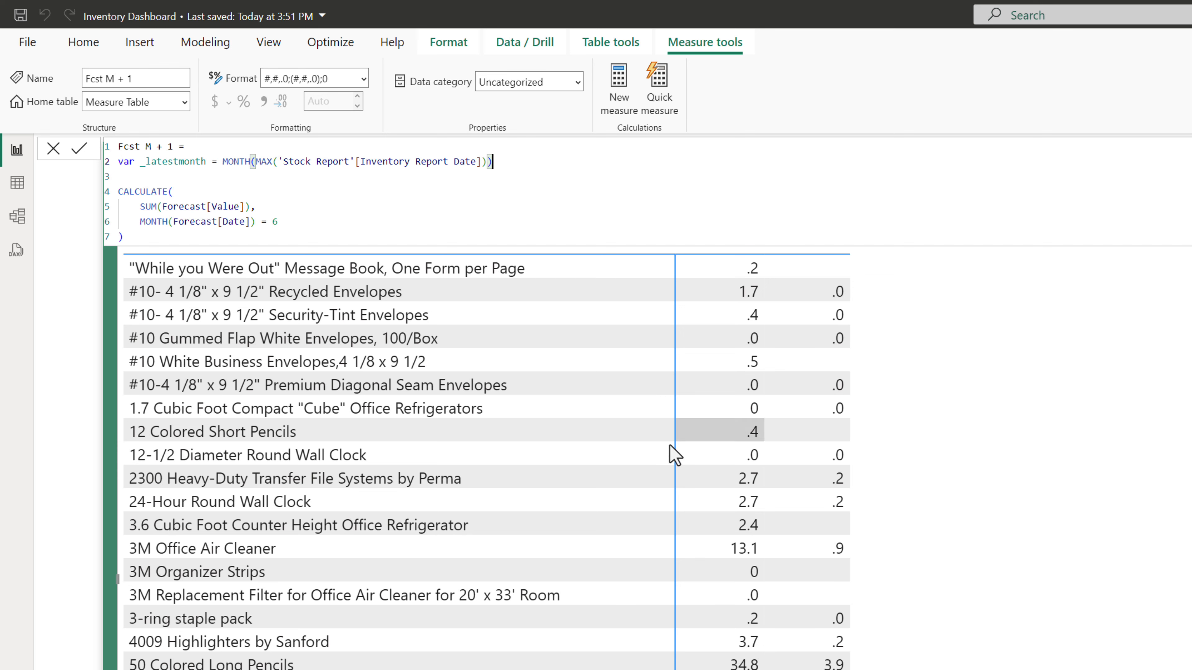
Assign the CALCULATE expression of the Fcst M + 1 measure to a variable named _fcst.
key("Down")
key("Down")
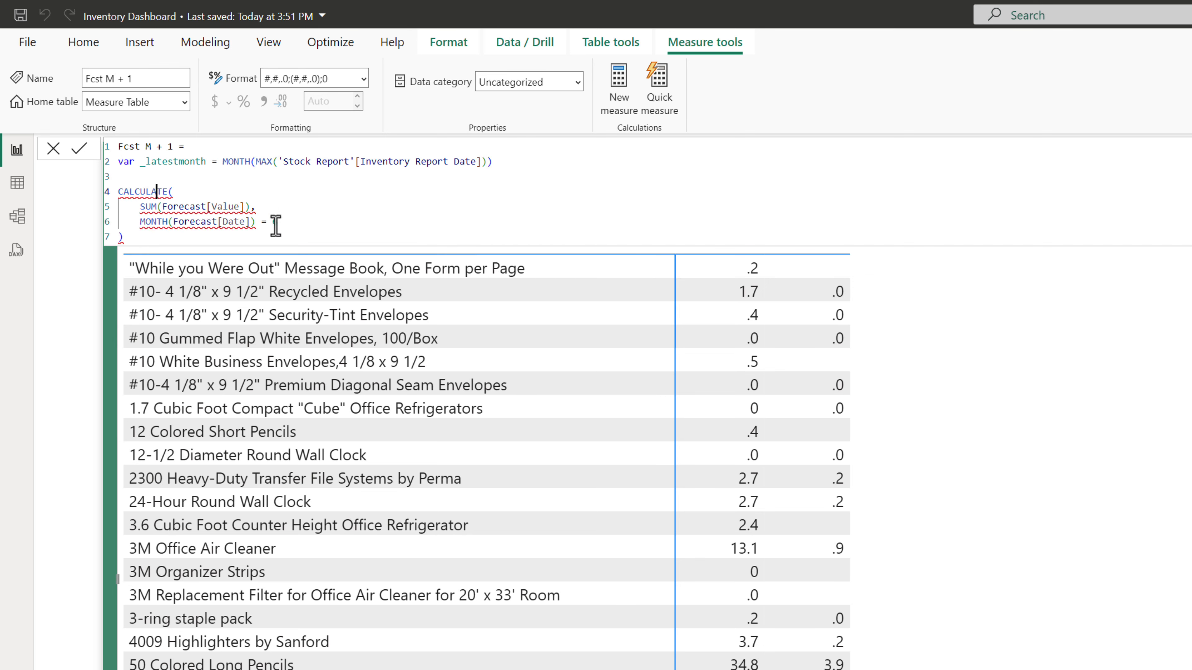
key("Home")
type("var ")
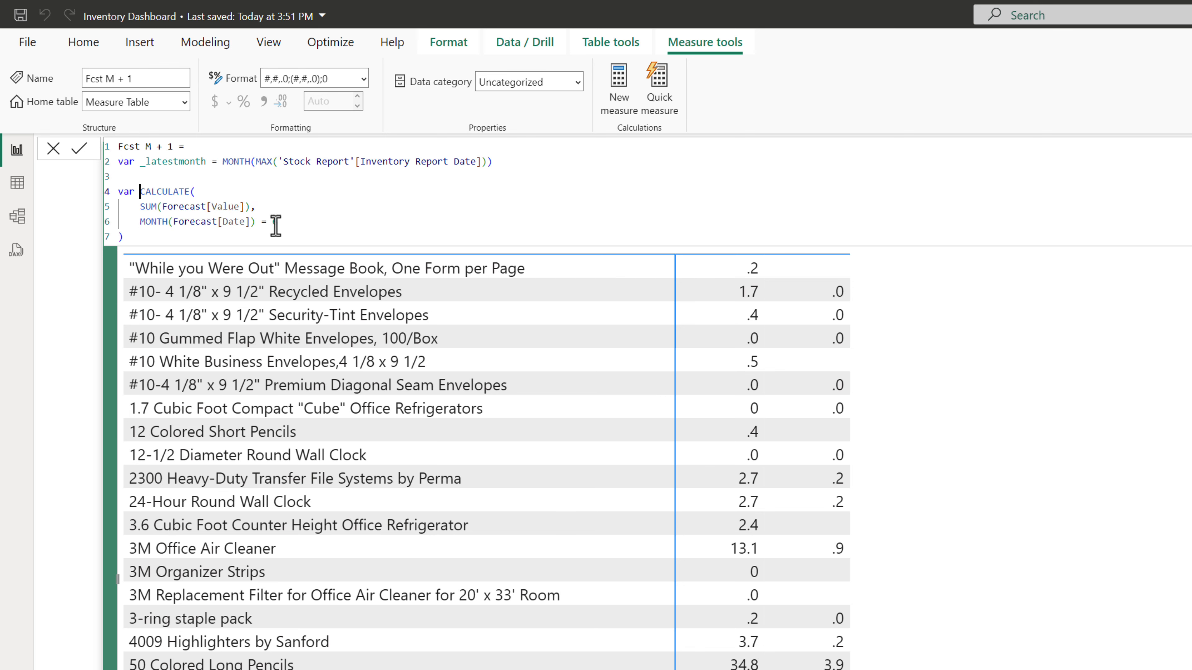
type("_fcst =")
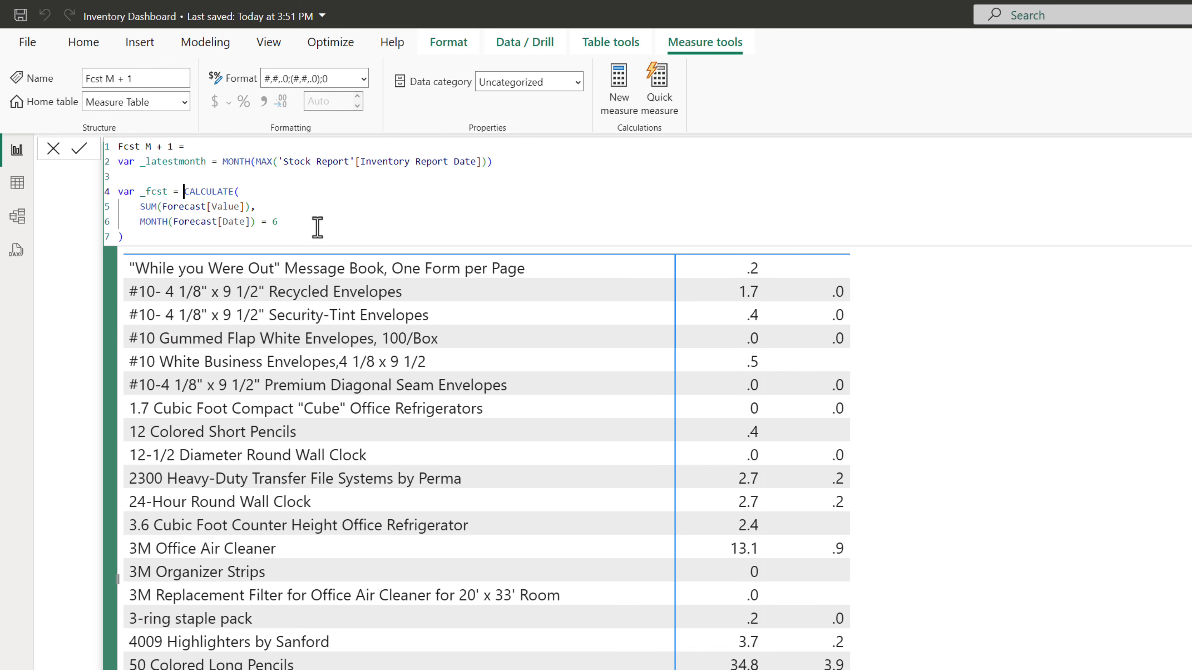
Replace the fixed month 6 in the Fcst M + 1 filter condition with _latestmonth + 1.
left_click(317, 211)
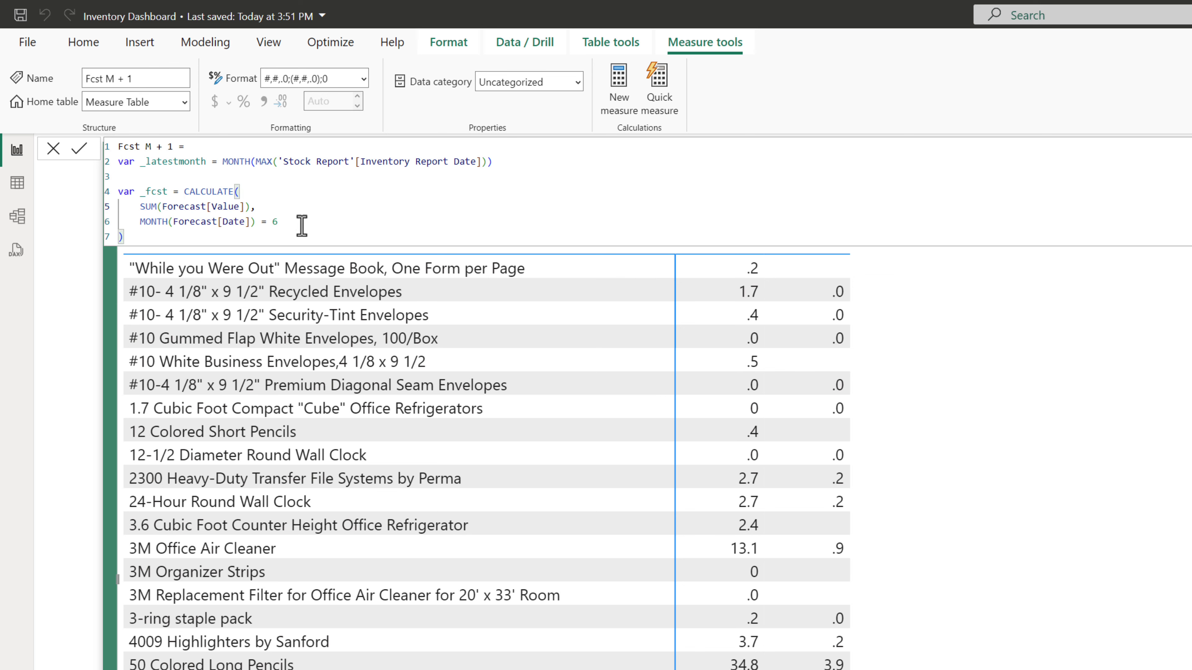
left_click(323, 225)
key("BackSpace")
type("_")
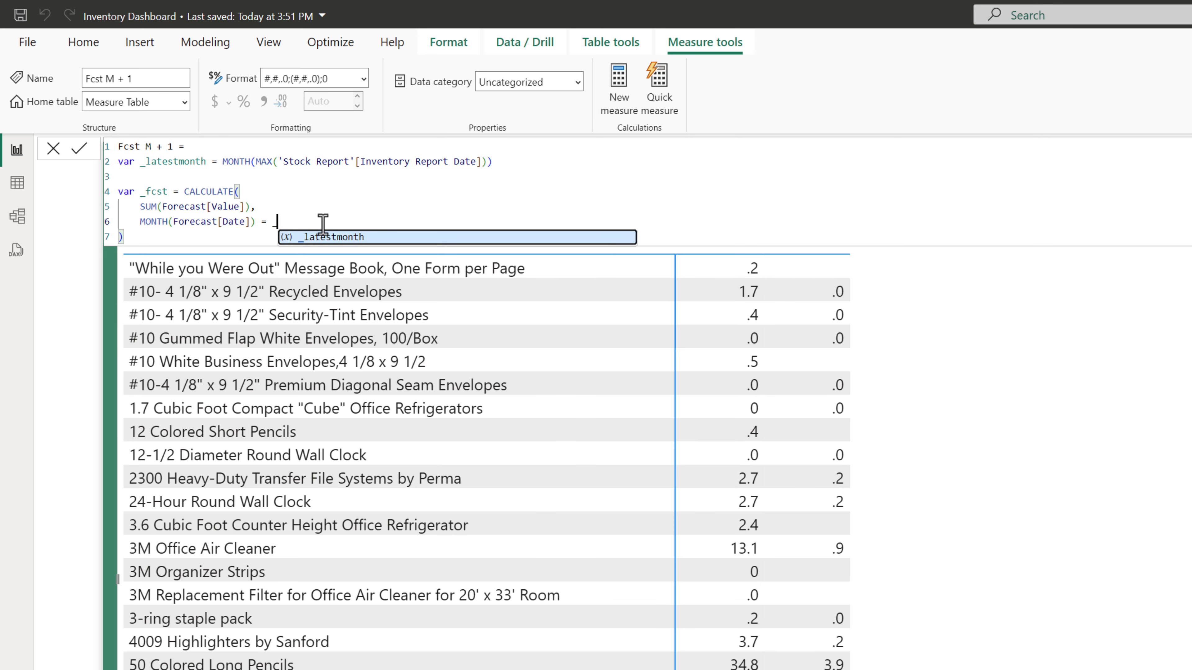
type("latestmonth + 1")
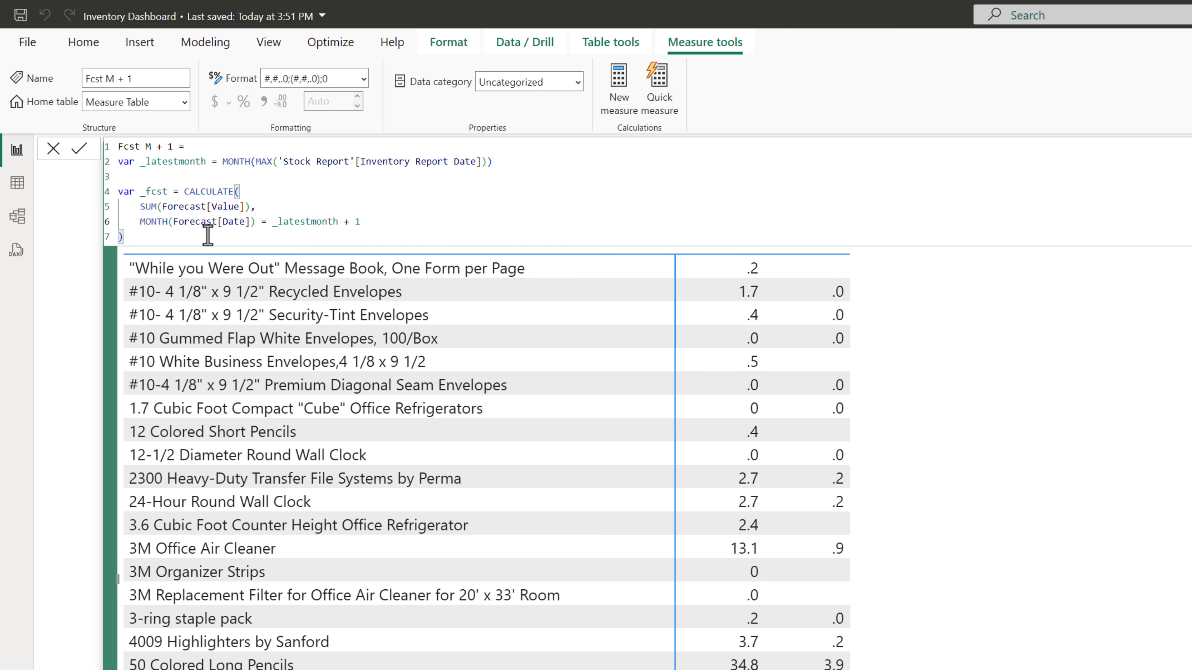
End the Fcst M + 1 measure with RETURN _fcst and collapse the formula editor.
key("shift+Return")
key("shift+Return")
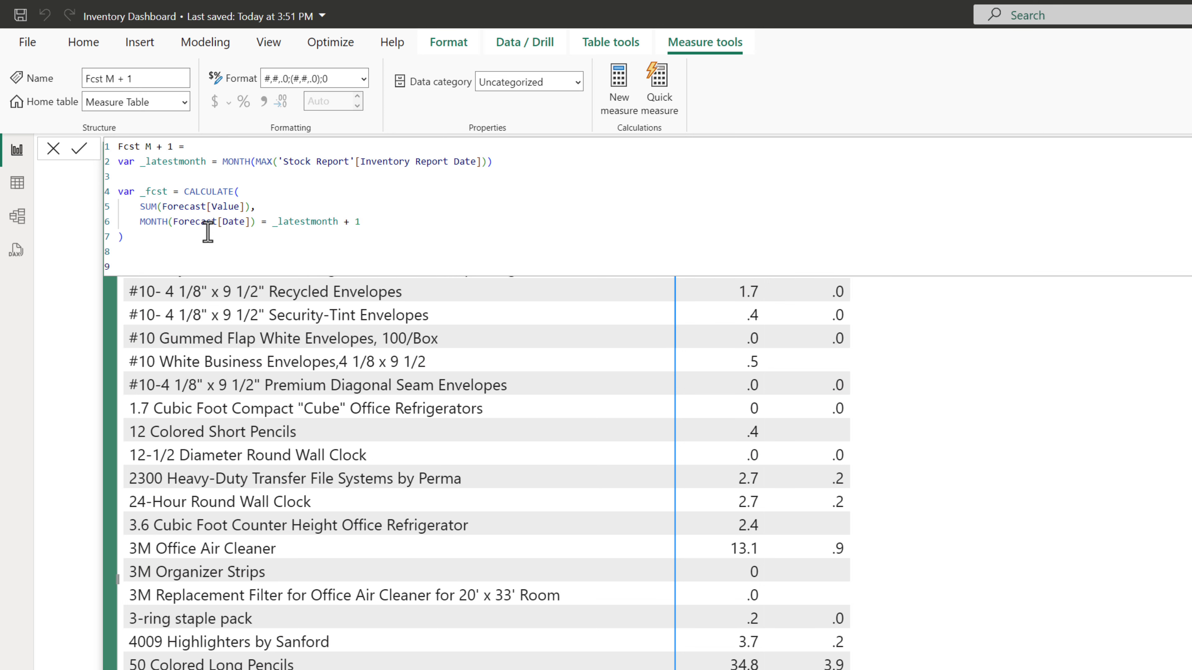
type("RETURN _fcst")
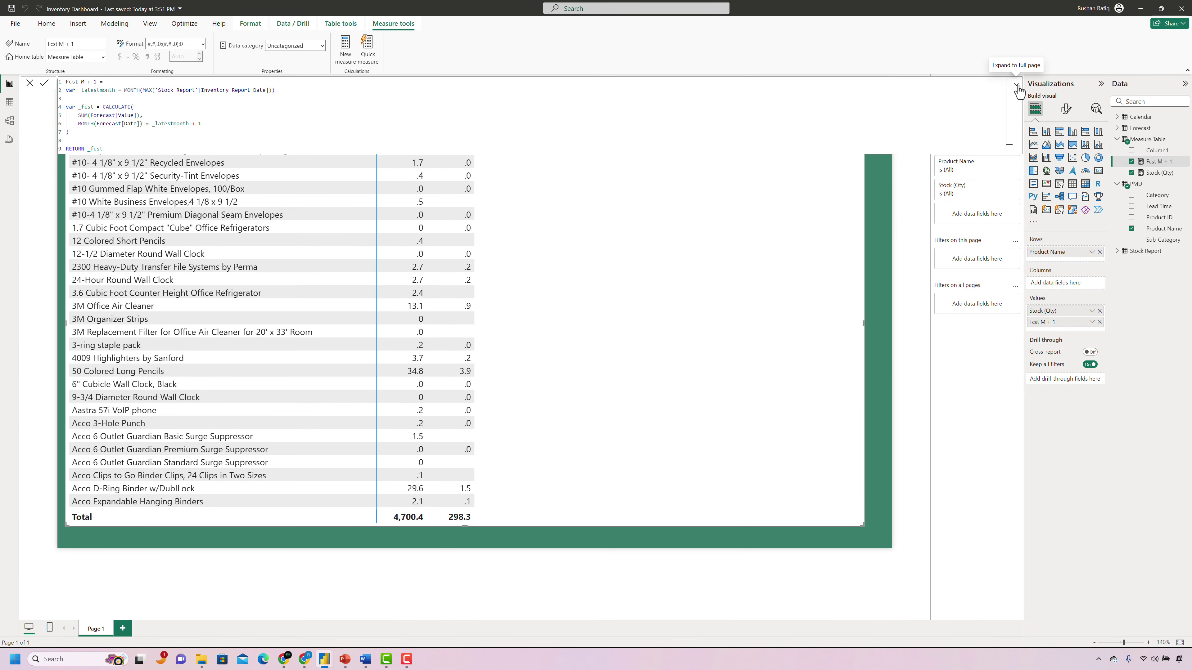
left_click(1016, 86)
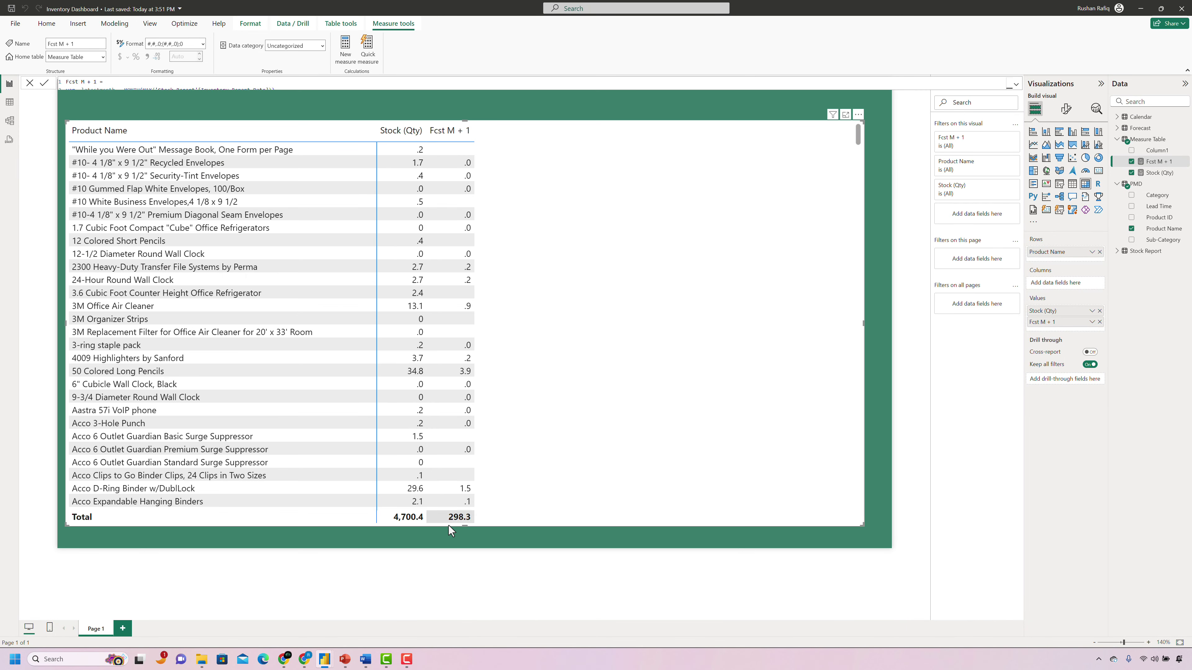
Copy the complete Fcst M + 1 formula into a new measure in the Measure Table.
left_click(1015, 86)
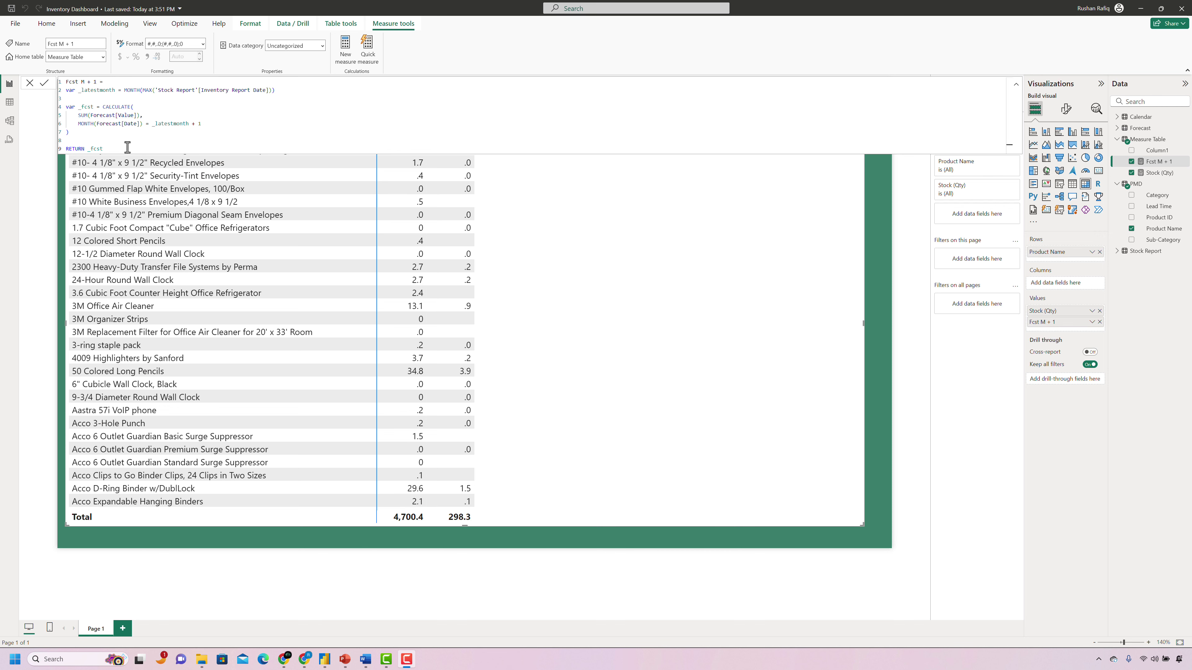
left_click(65, 79)
key("ctrl+a")
key("ctrl+c")
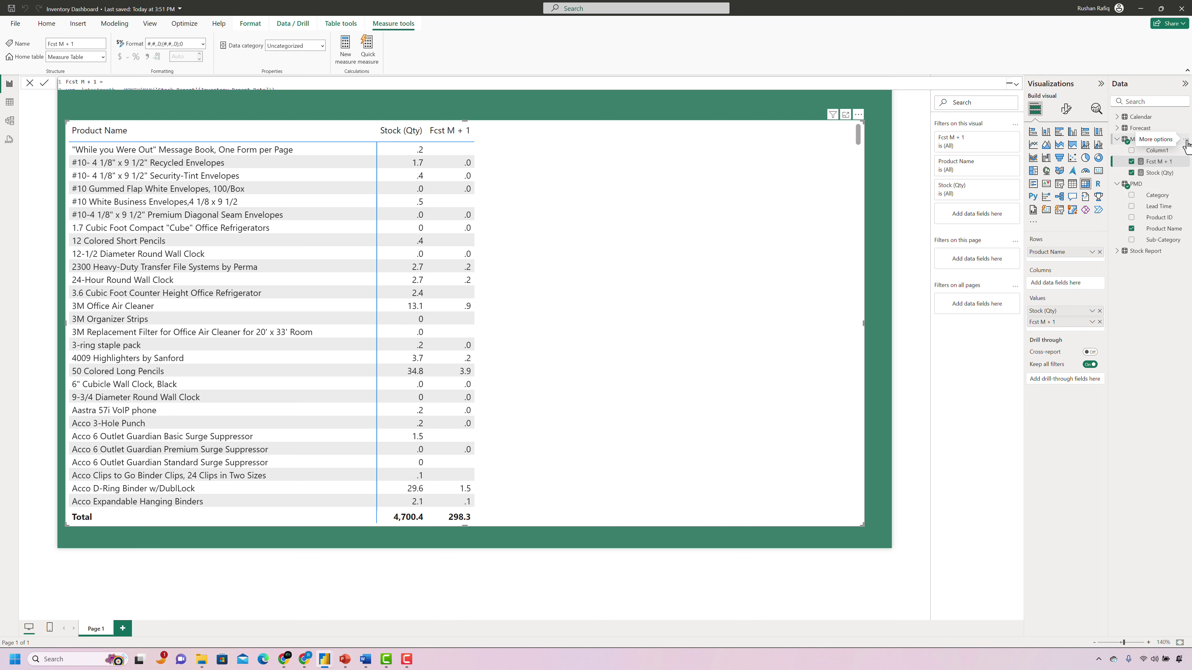
left_click(1185, 141)
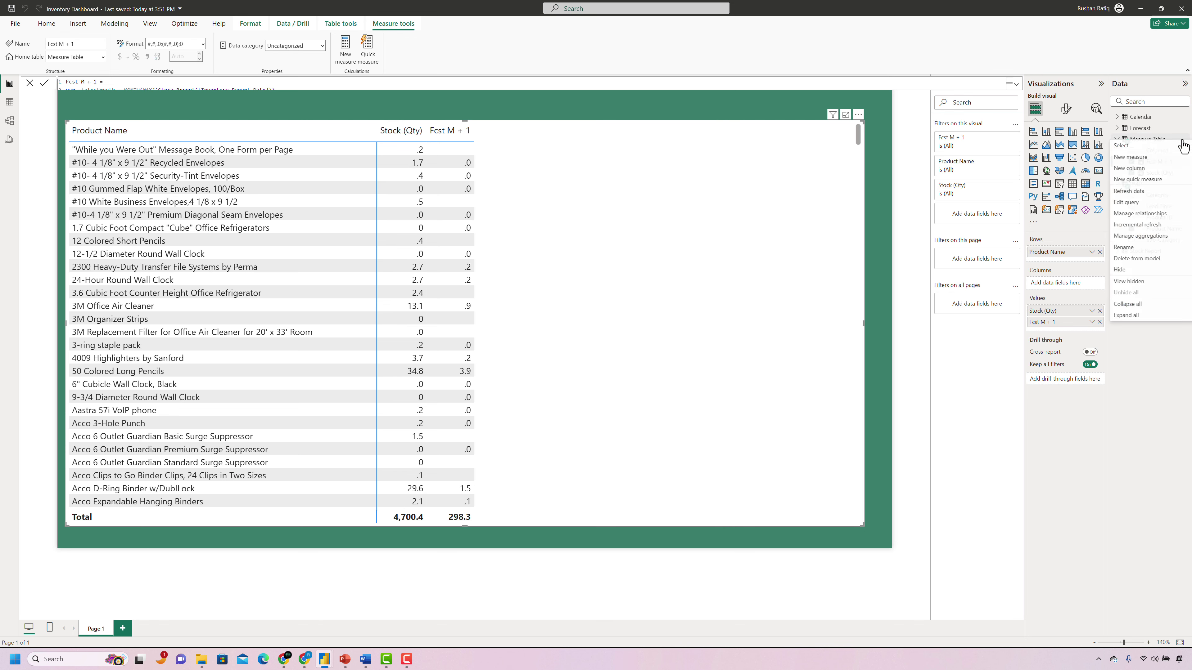
left_click(1130, 157)
key("ctrl+v")
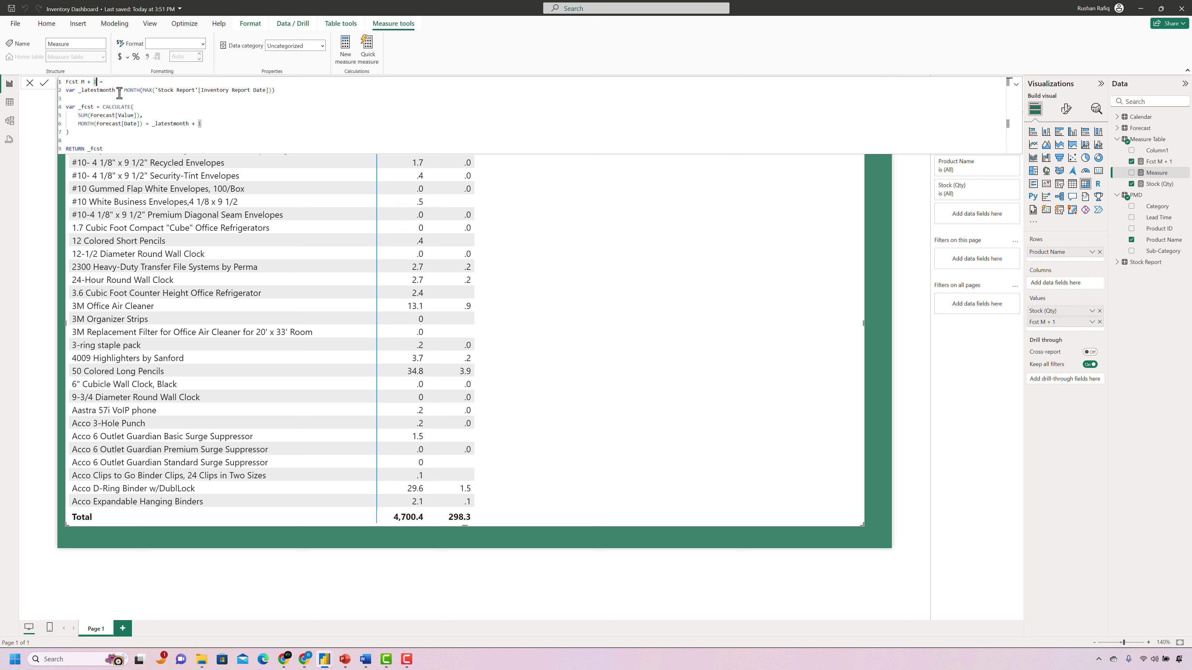
Name the copied measure Fcst M + 2, change its filter to _latestmonth + 2 and commit the formula.
type("2")
left_click(215, 126)
double_click(215, 126)
type("2")
left_click(211, 146)
key("Return")
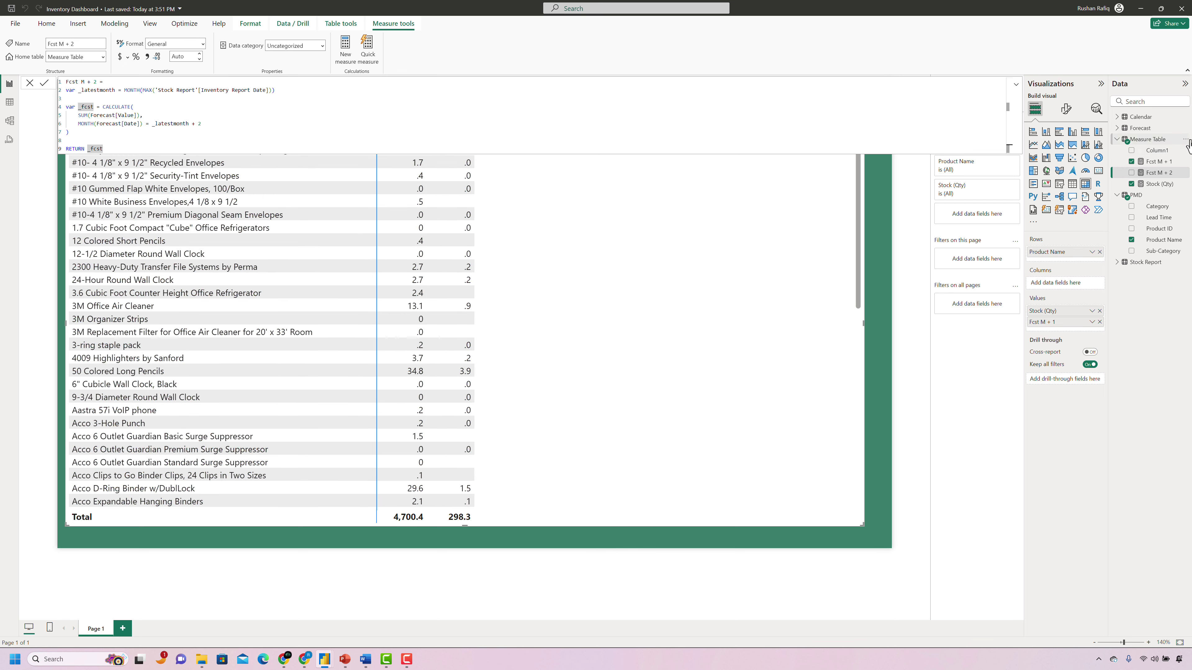
Create a Fcst M + 3 measure in the Measure Table from the copied formula, with its filter set to _latestmonth + 3.
left_click(1184, 140)
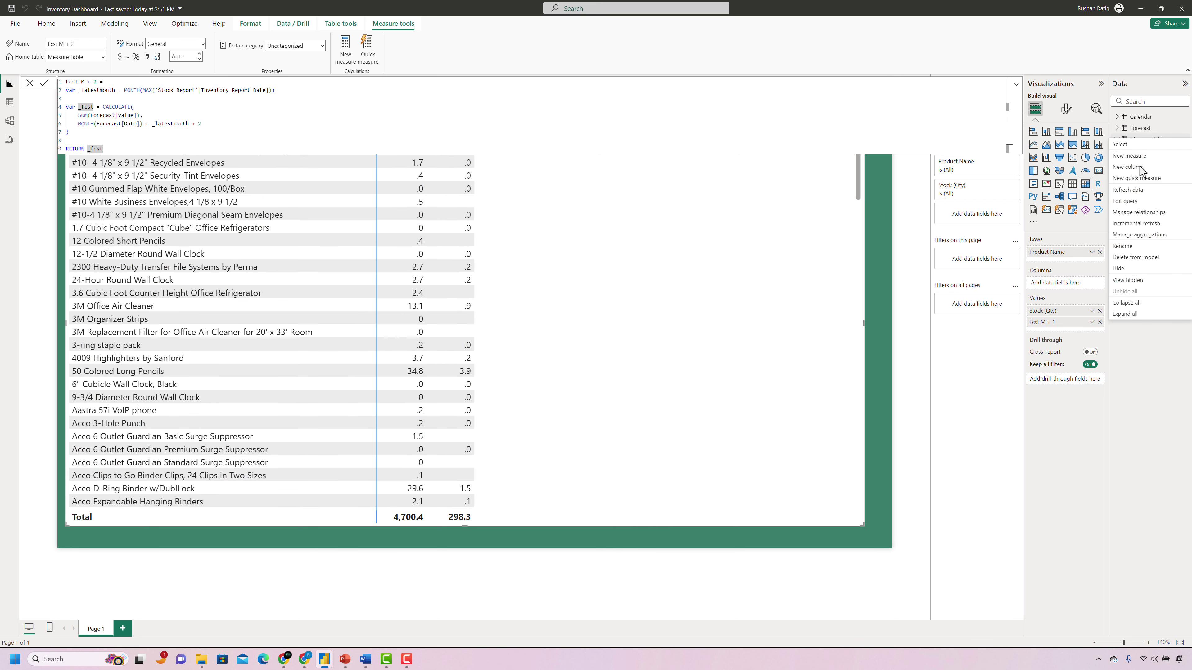
key("Escape")
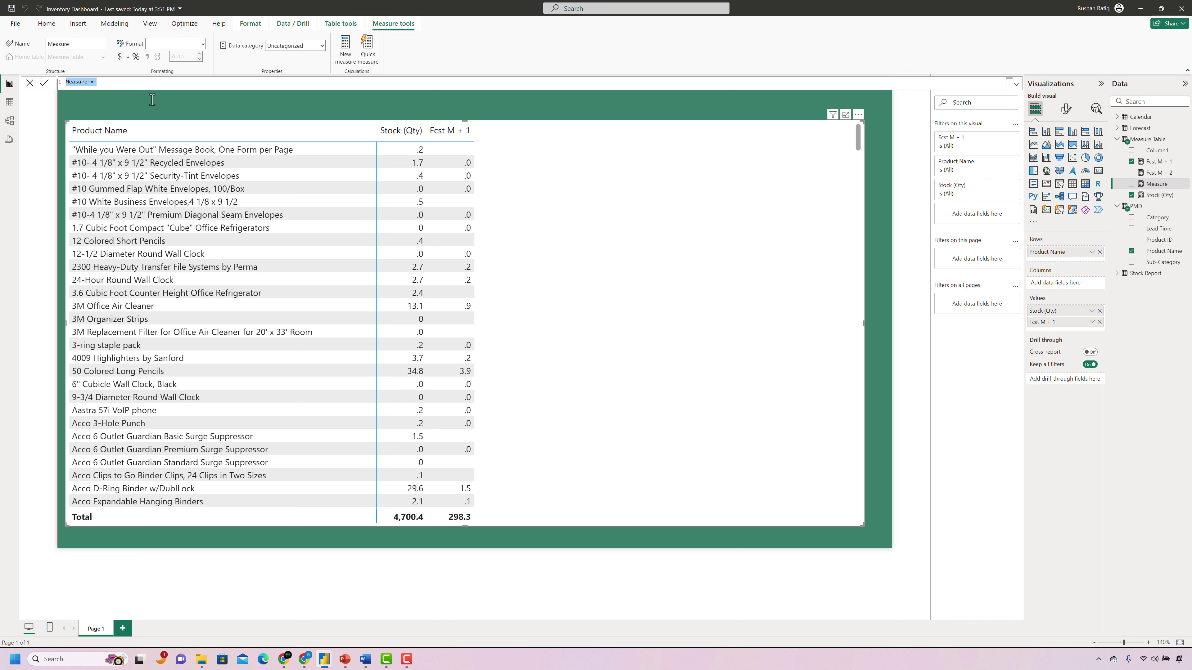
key("ctrl+v")
double_click(95, 82)
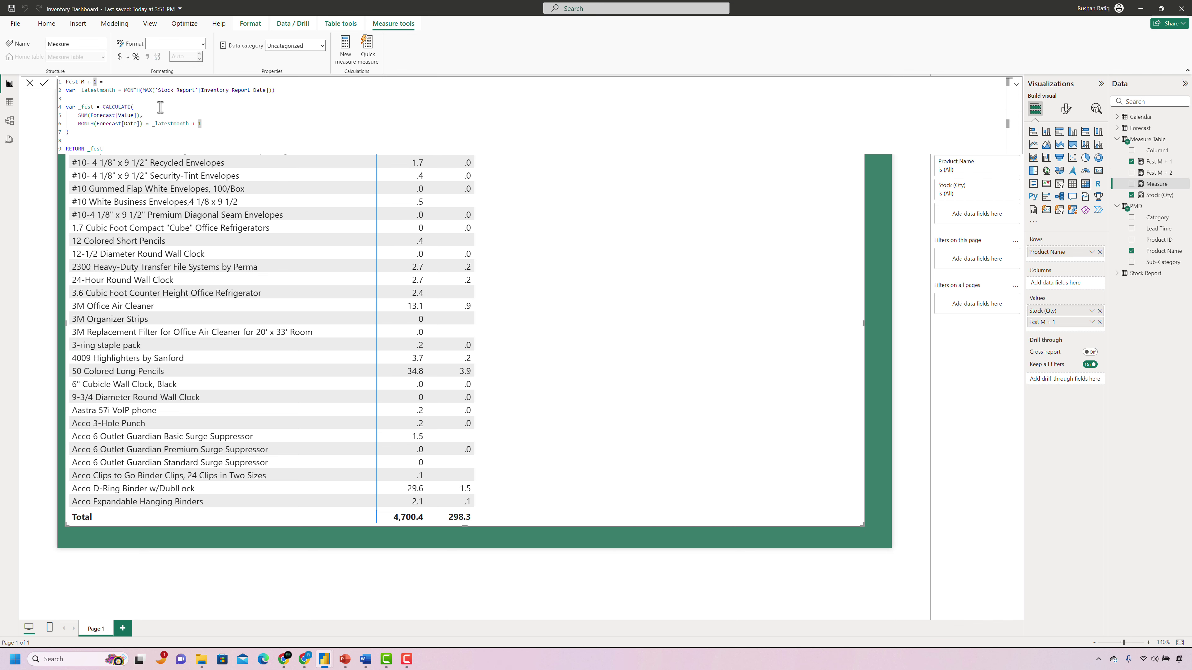
type("3")
left_click(203, 125)
double_click(202, 124)
type("3")
key("Return")
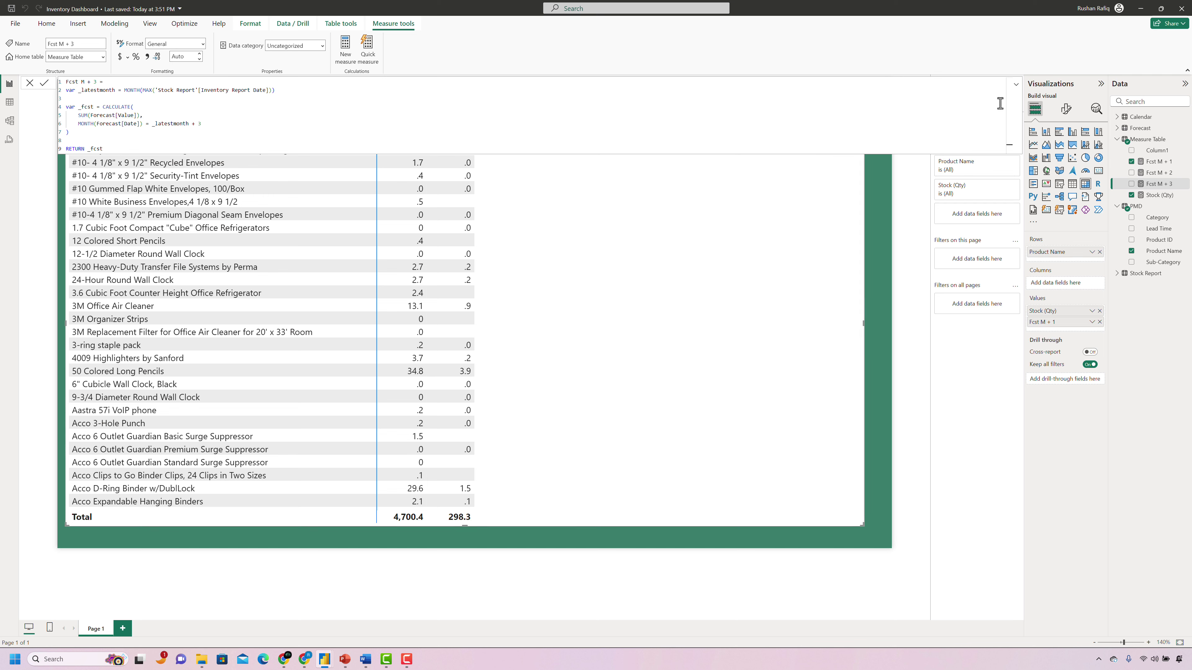
Collapse the formula editor and add Fcst M + 2 and Fcst M + 3 to the matrix values.
left_click(1015, 88)
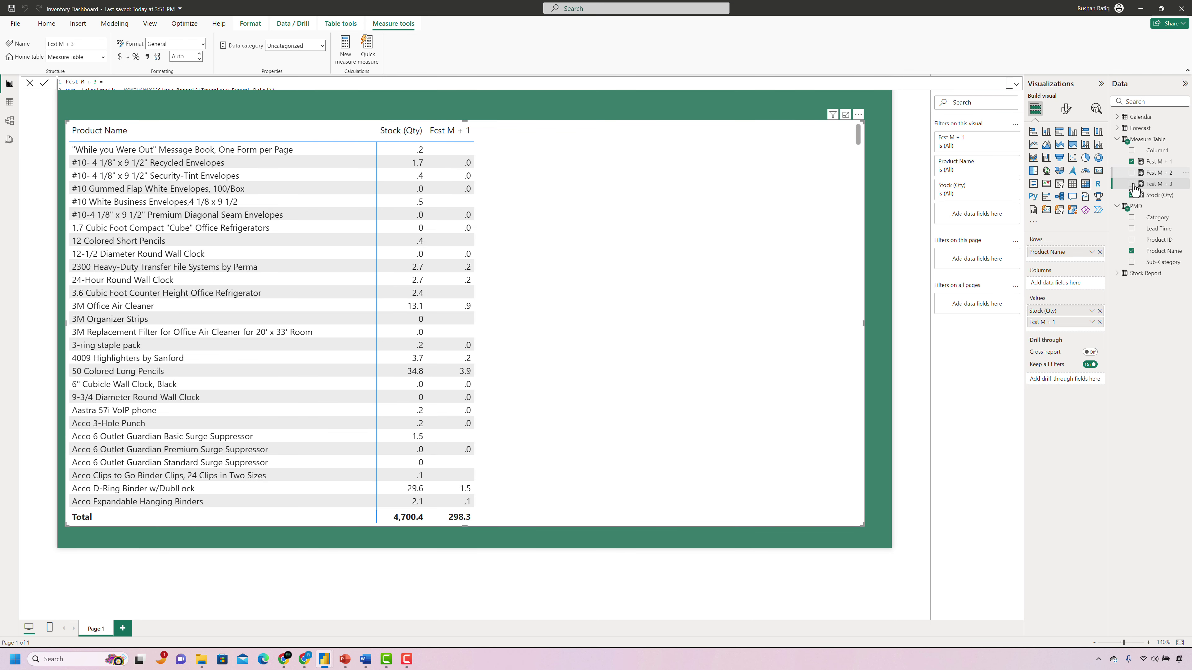
left_click(1131, 172)
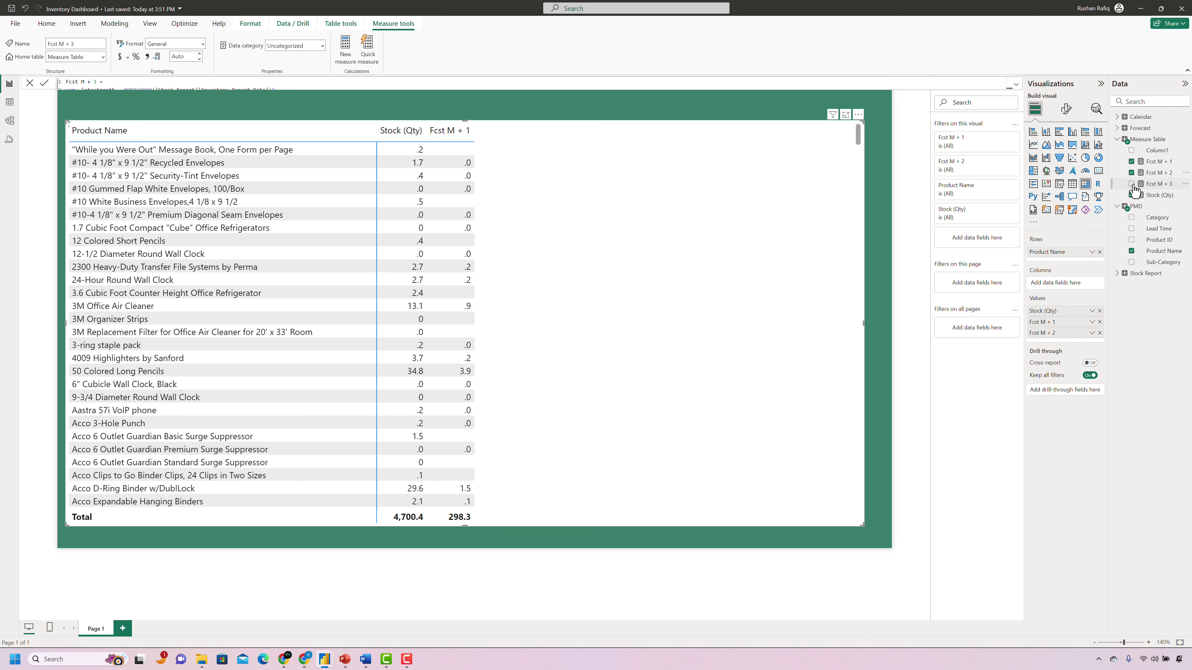
left_click_drag(1151, 244, 1047, 357)
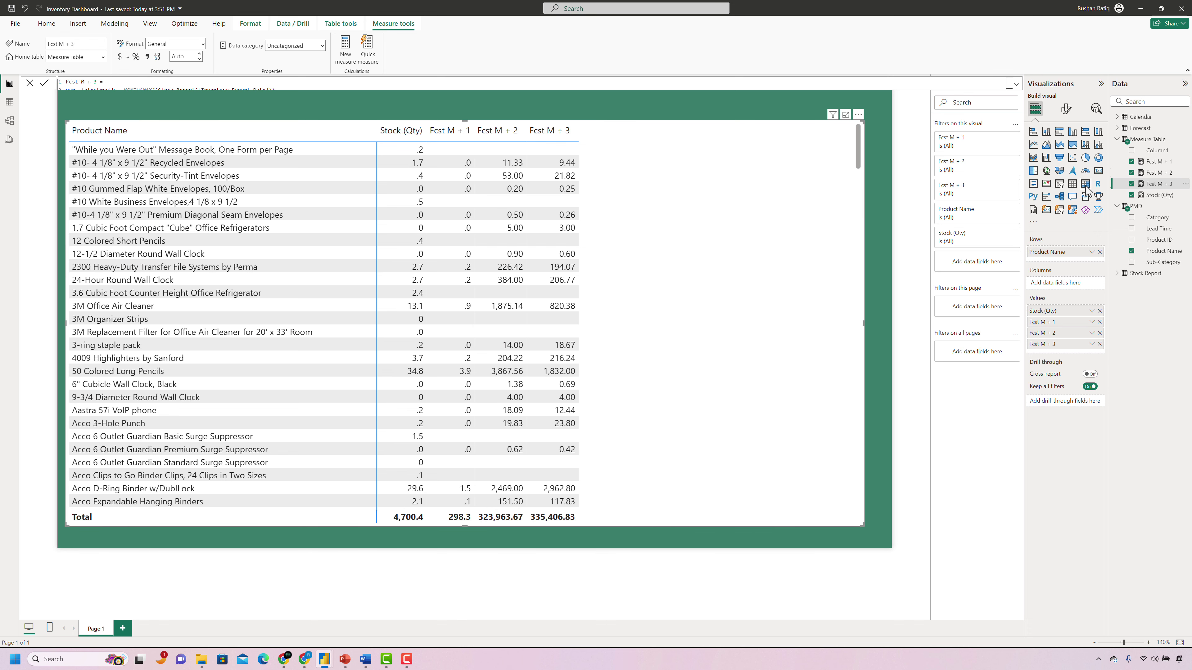
Copy the custom number format #,#,.0;(#,#,.0);0 from Fcst M + 1 to Fcst M + 2.
left_click(1158, 163)
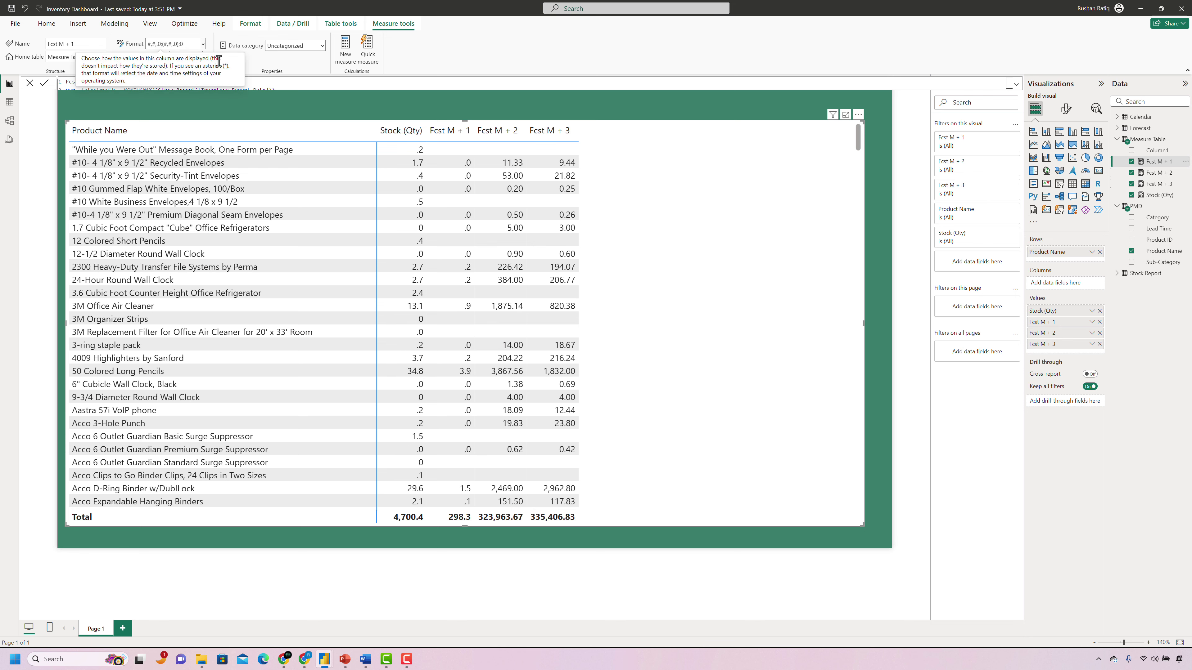
left_click(161, 45)
key("ctrl+c")
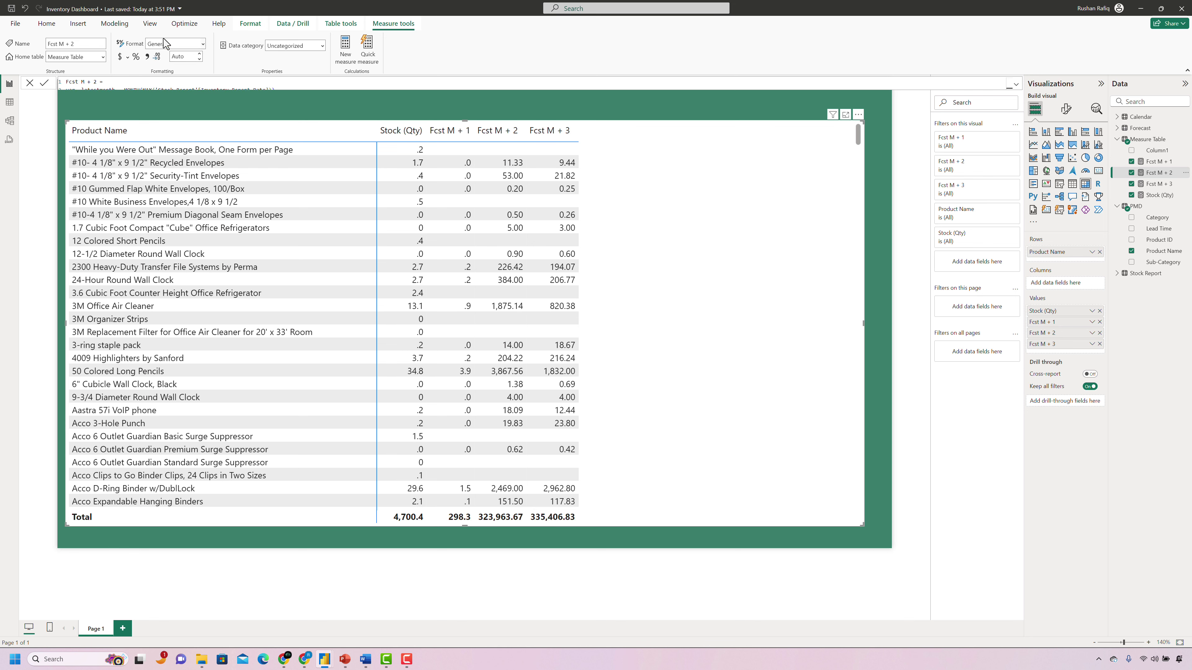
double_click(189, 47)
key("ctrl+v")
key("Escape")
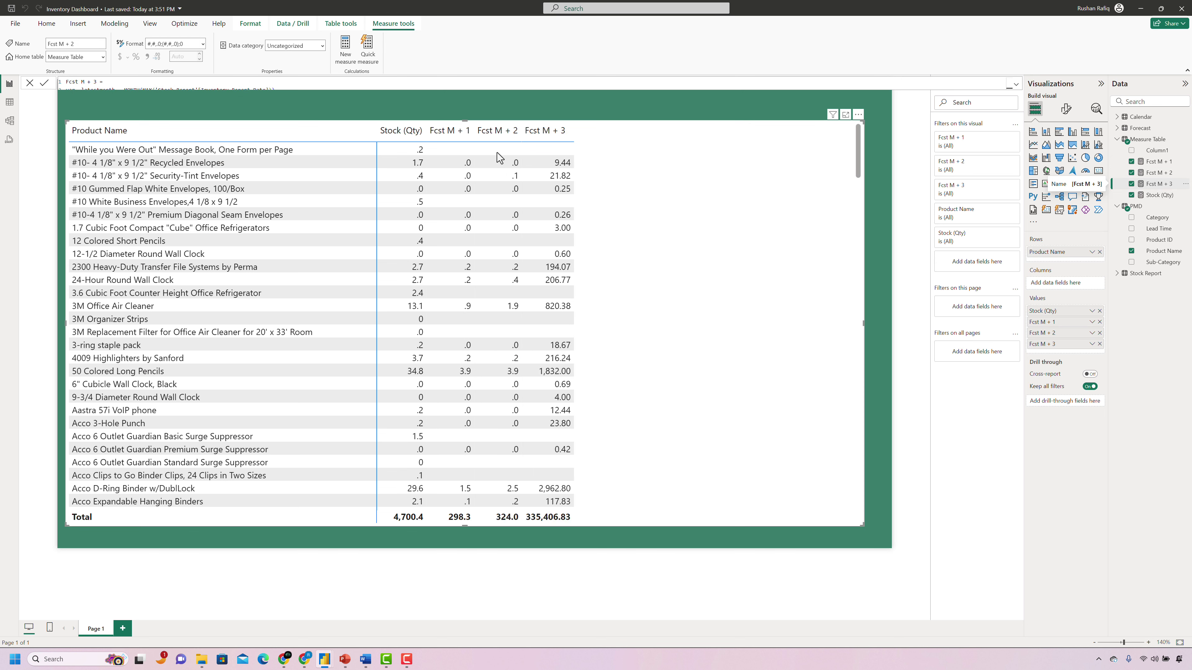
Set the number format of Fcst M + 3 to #,#,.0;(#,#,.0);0.
left_click(162, 41)
type("#,#.0;(#,#.0);0")
key("Return")
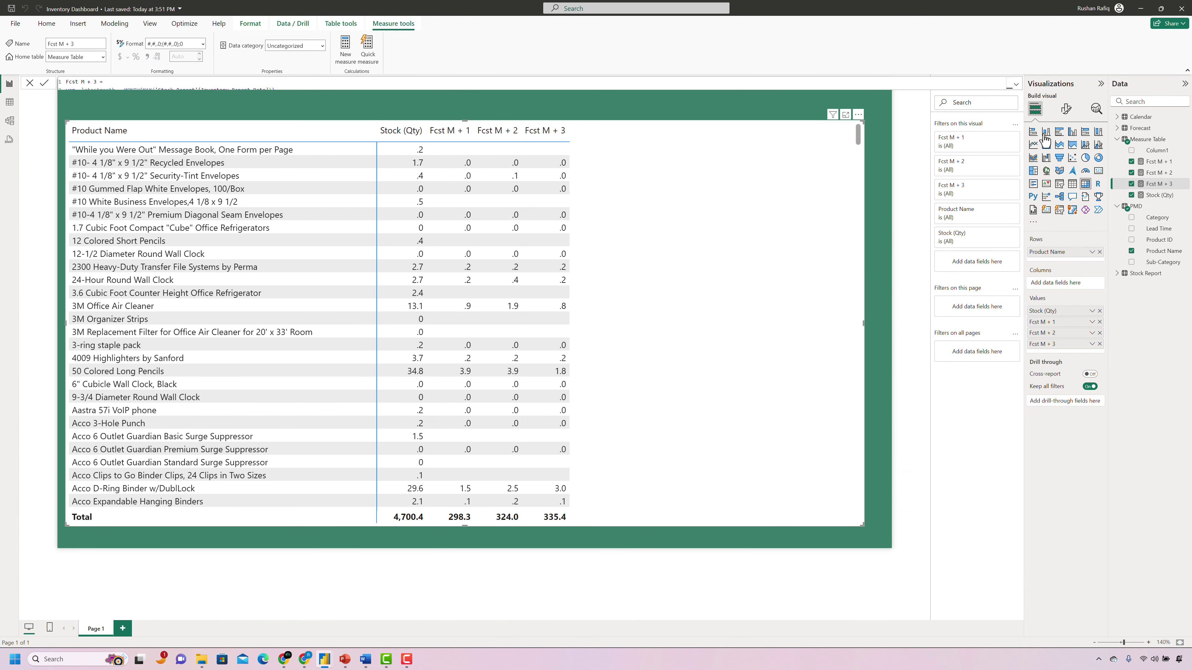
Create a new measure named Stock Cover in the Measure Table and declare a variable _L3MFcst in it.
right_click(1162, 150)
key("Return")
type("Stock Cover =  var _L3MFcst =")
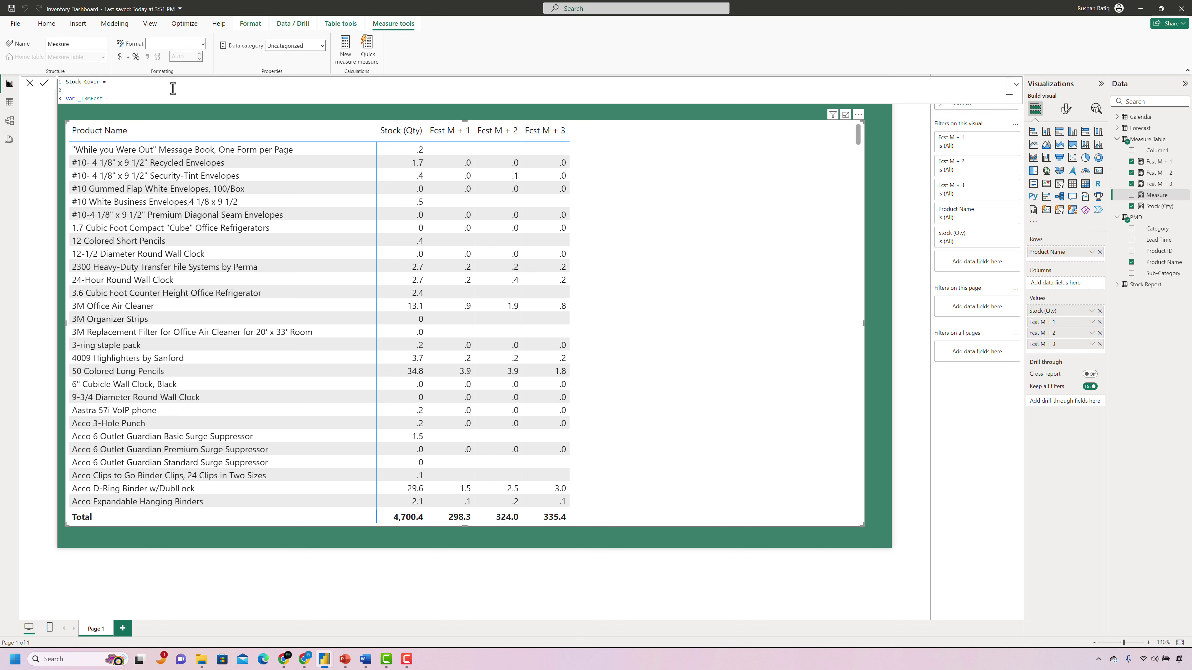
Define _L3MFcst as the three-month forecast average, ([Fcst M + 1]+[Fcst M + 2]+[Fcst M + 3])/3.
type("(")
type("fcst")
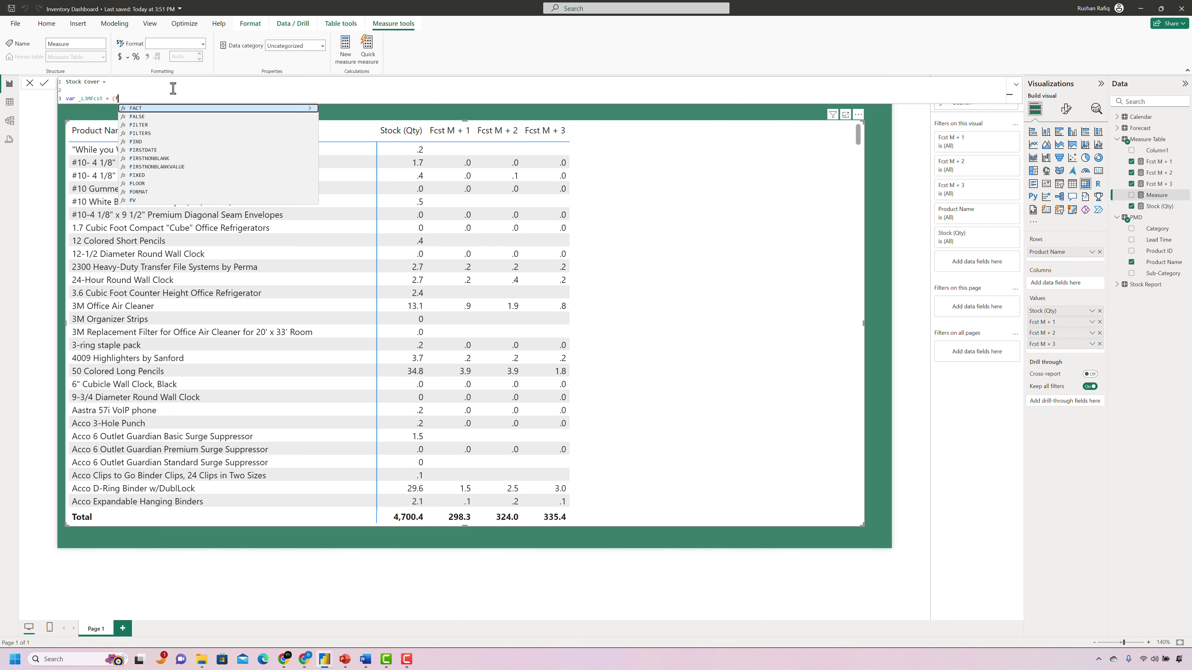
key("Tab")
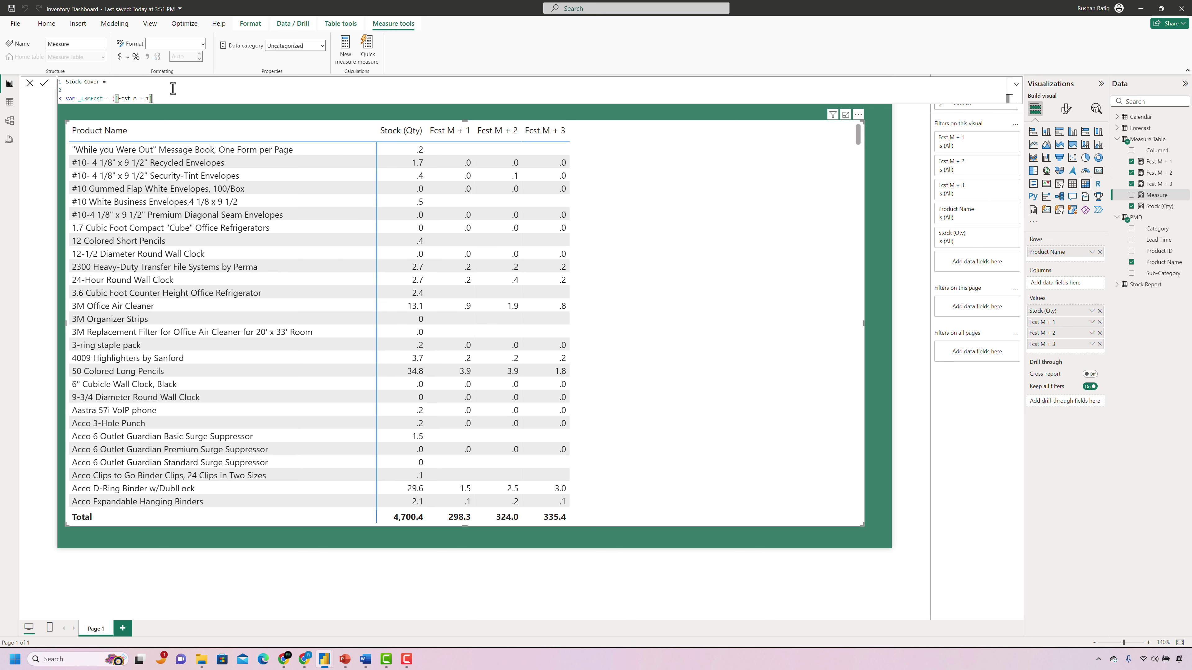
type("+fcst")
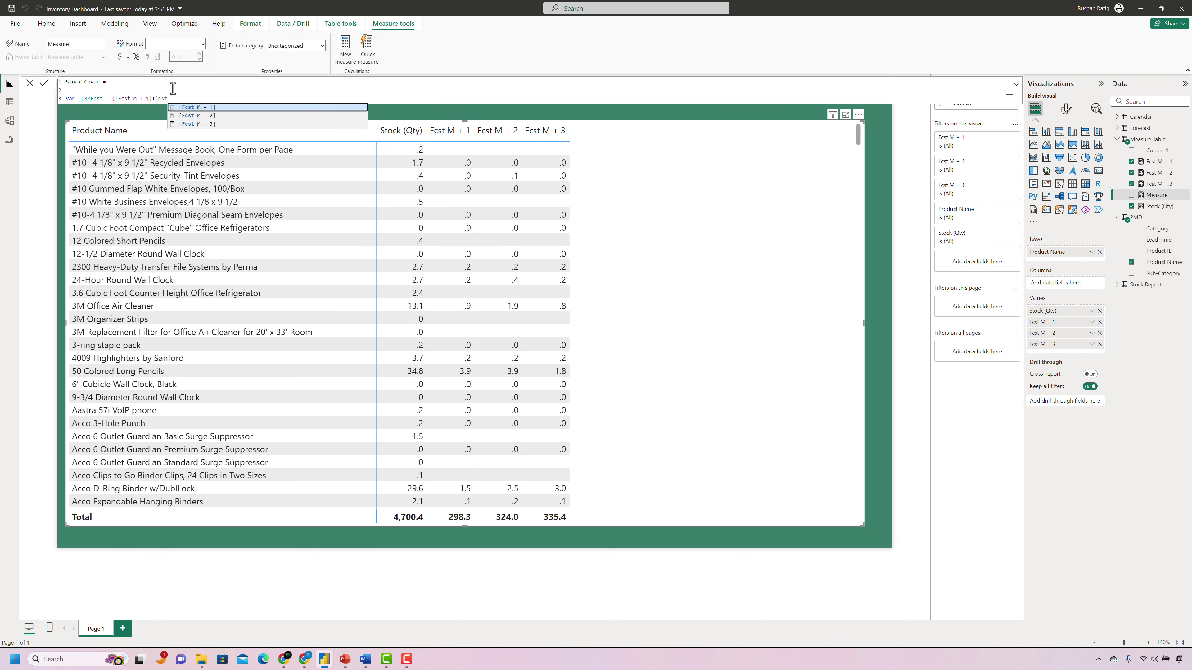
type("+")
key("BackSpace")
key("Down")
key("Tab")
type("+")
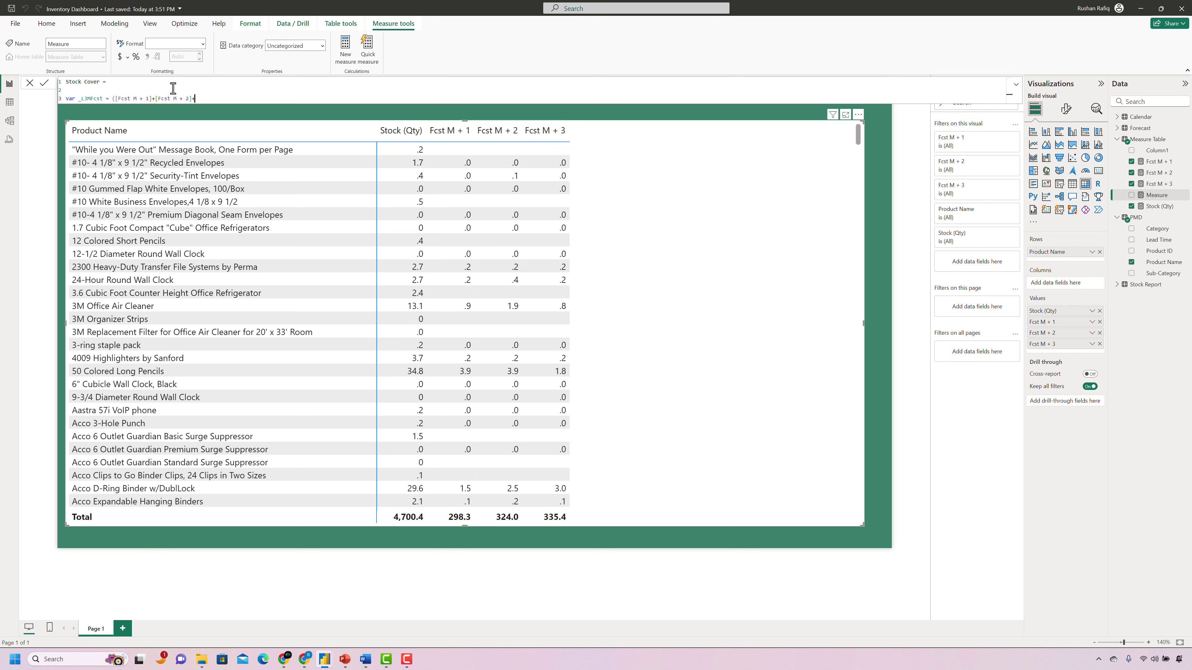
type("fcst")
key("Down")
key("Down")
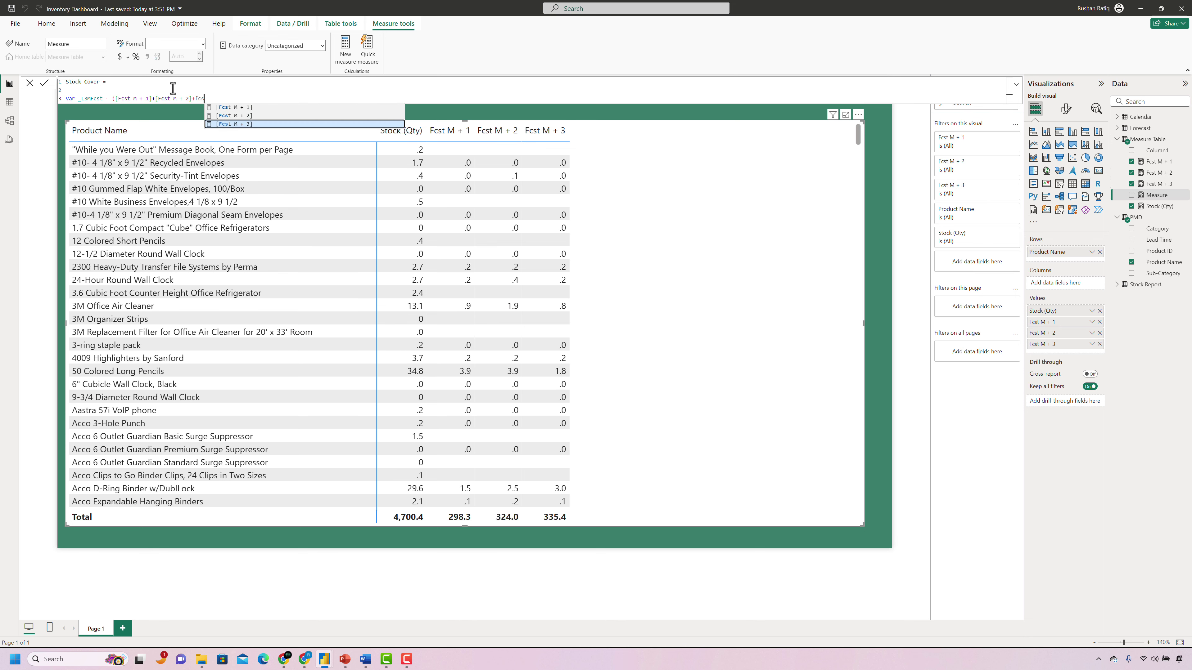
key("Tab")
type(")/3")
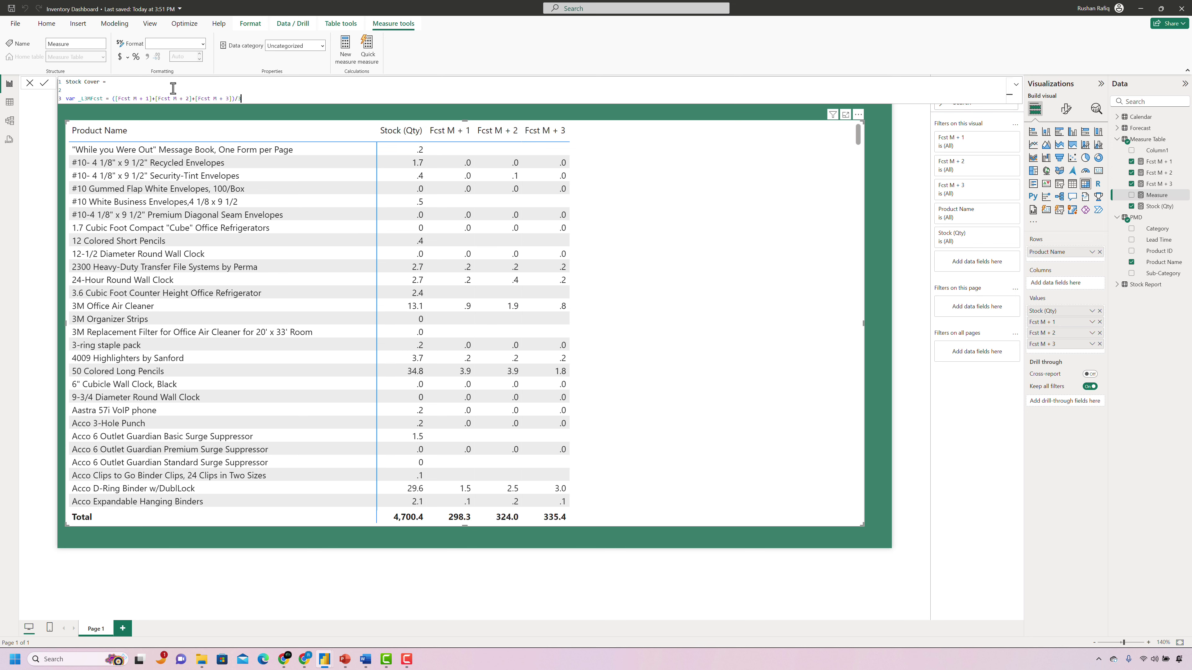
Add a second variable to Stock Cover, _stockcover = [Stock (Qty)]/_L3MFcst.
key("shift+Return")
key("shift+Return")
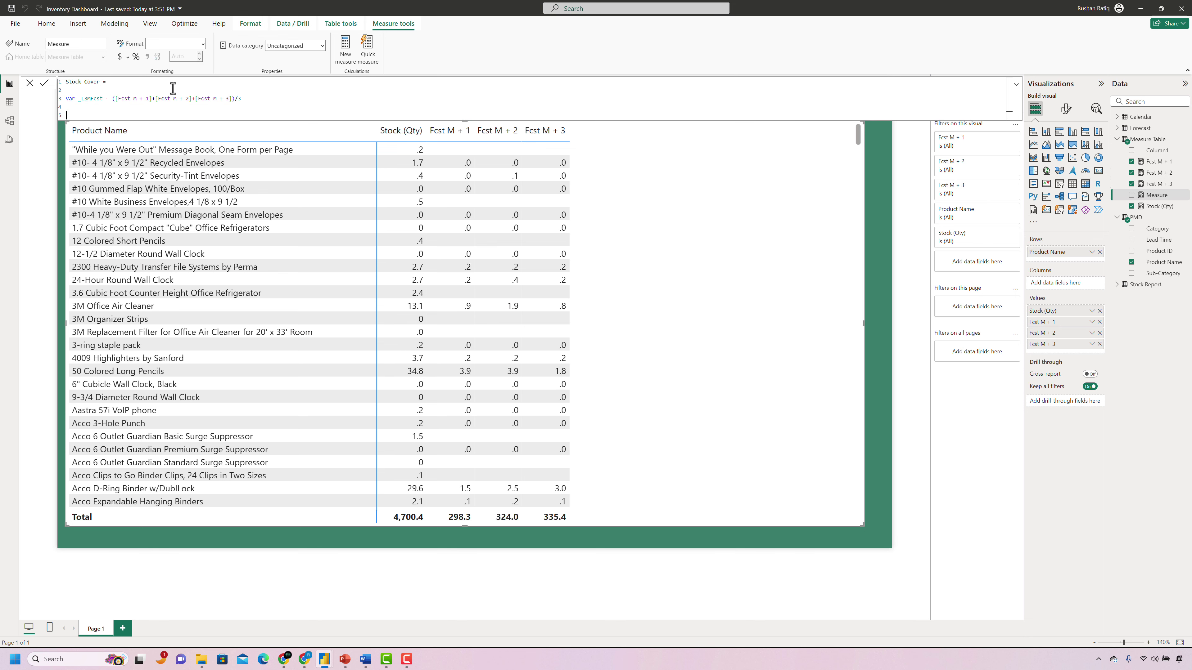
type("var _stockcover = stock")
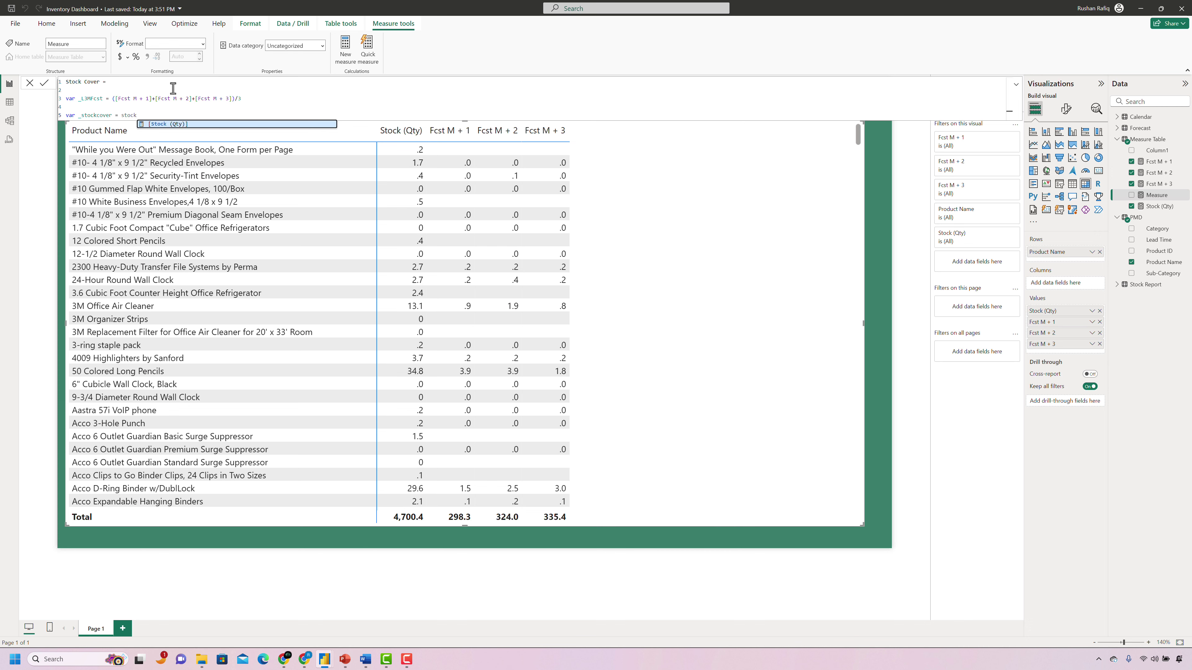
key("Tab")
type("/")
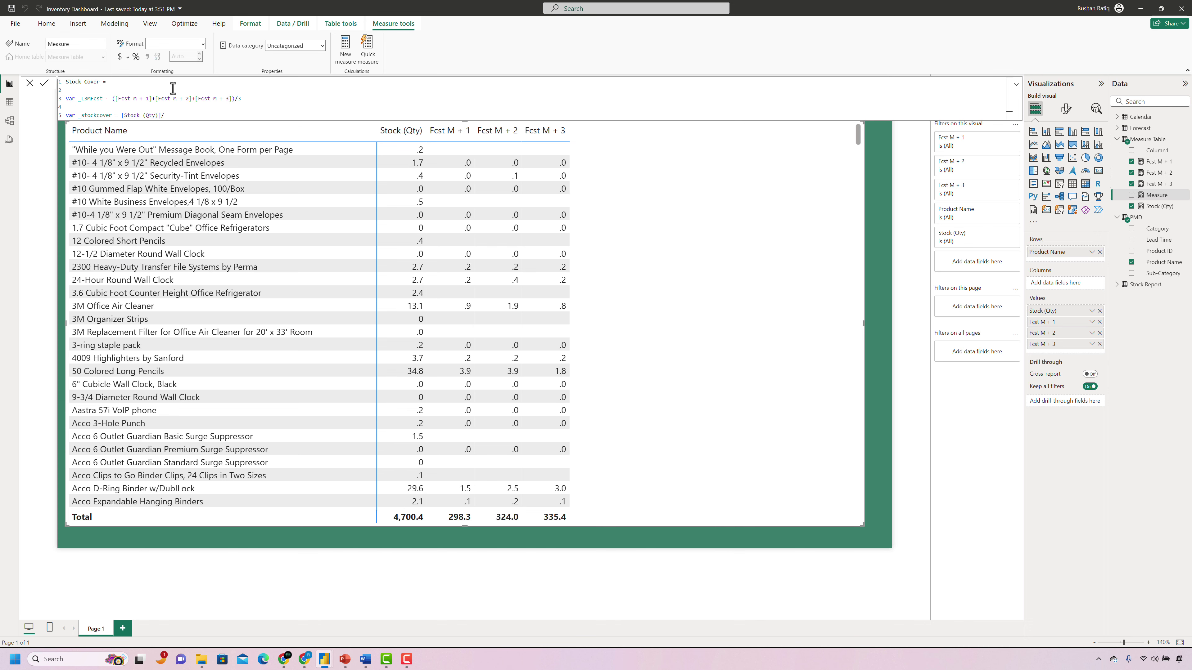
type("_lr")
key("BackSpace")
key("Tab")
End the Stock Cover measure with RETURN _stockcover, commit it and collapse the formula editor.
key("shift+Return")
key("shift+Return")
type("RETURN")
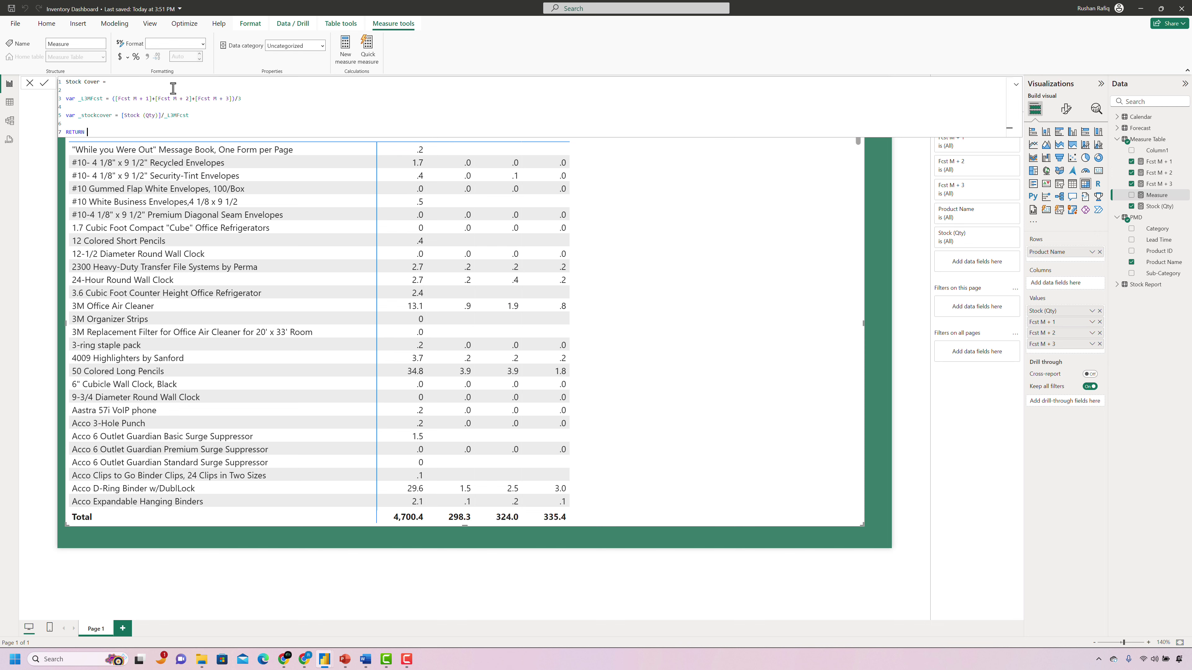
type(" _sto")
key("Tab")
key("Return")
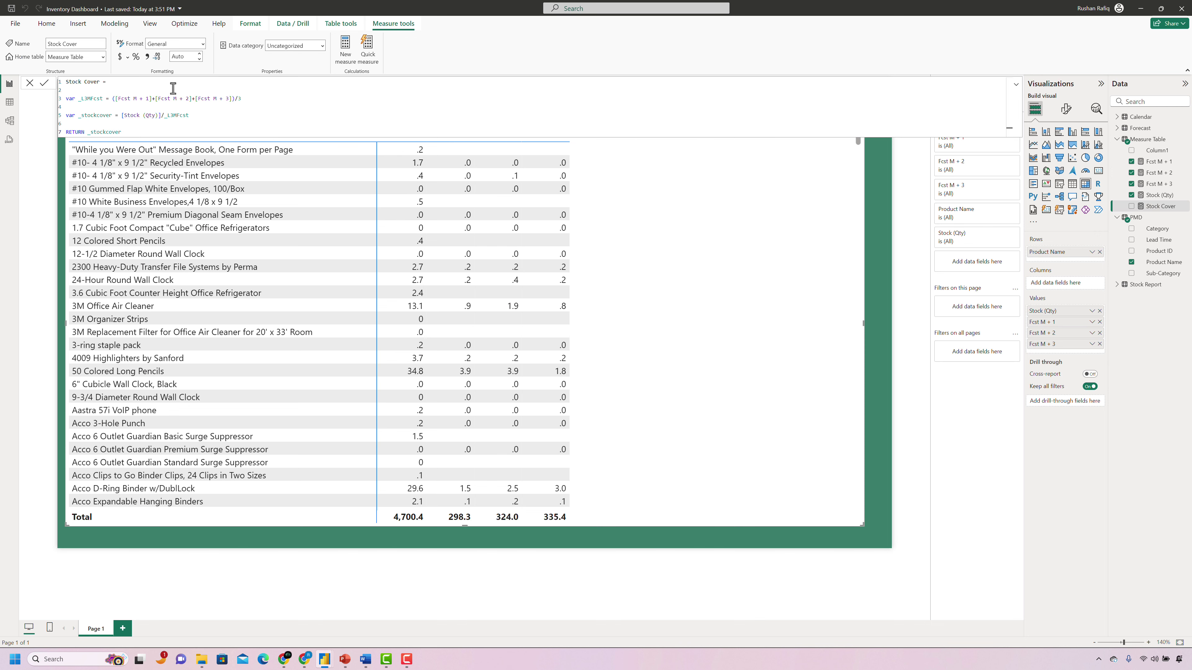
left_click(1016, 85)
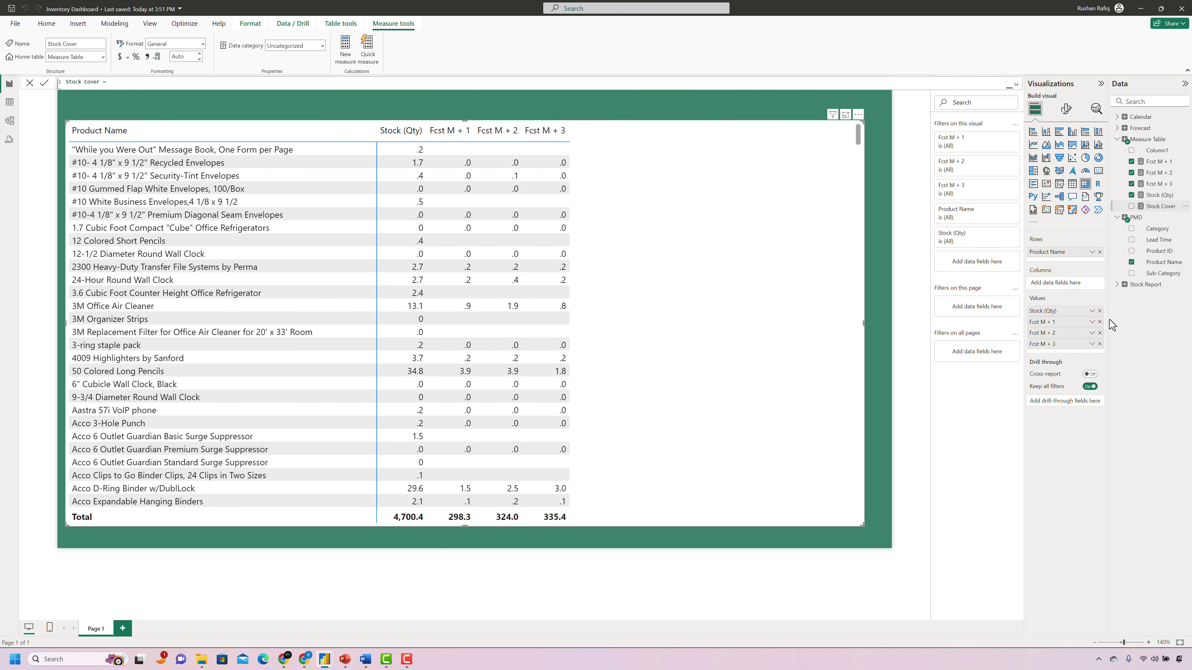
Add Stock Cover to the matrix values and format it as a decimal number with 1 decimal place.
left_click_drag(1109, 320, 1109, 319)
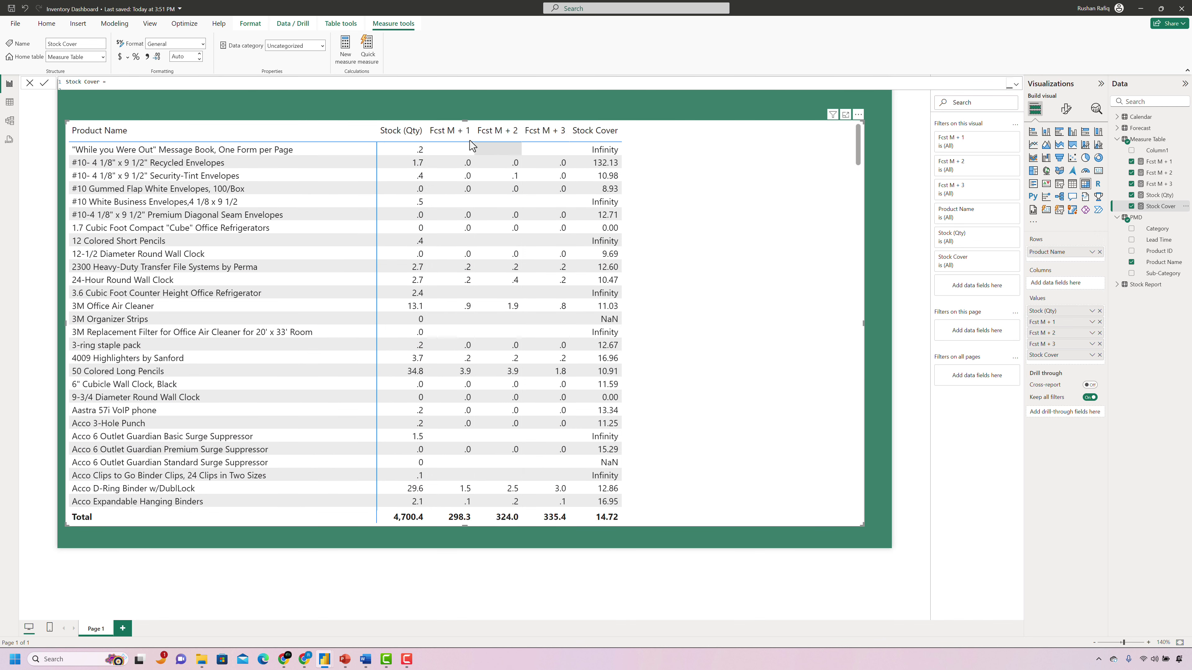
left_click(203, 43)
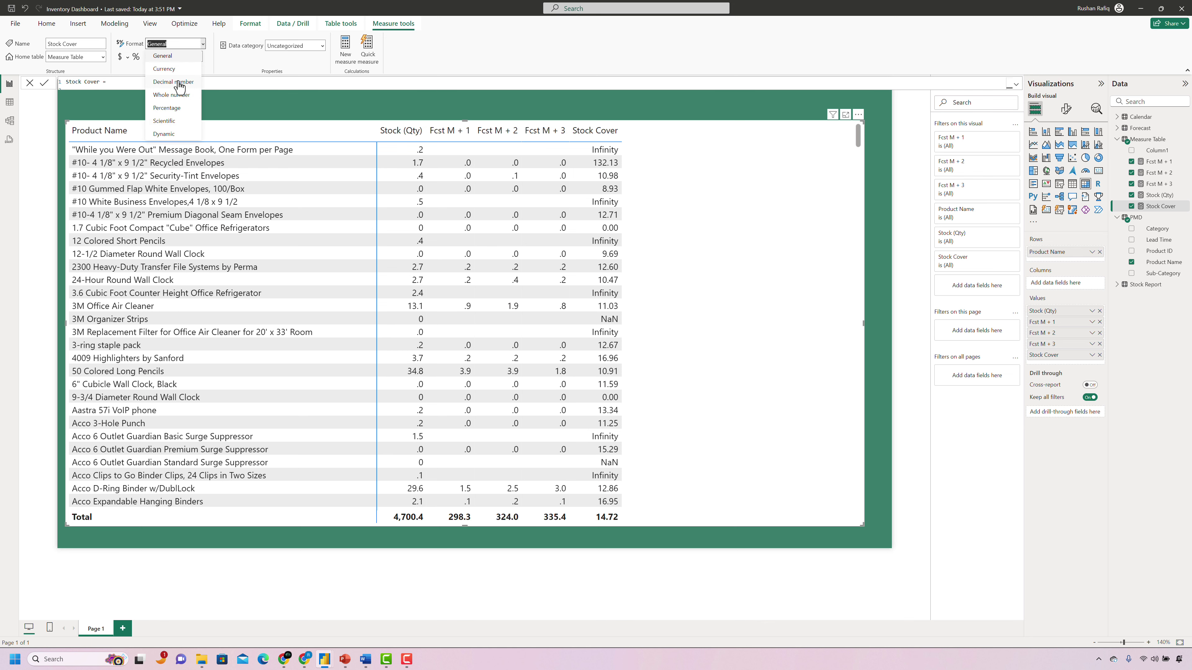
left_click(180, 83)
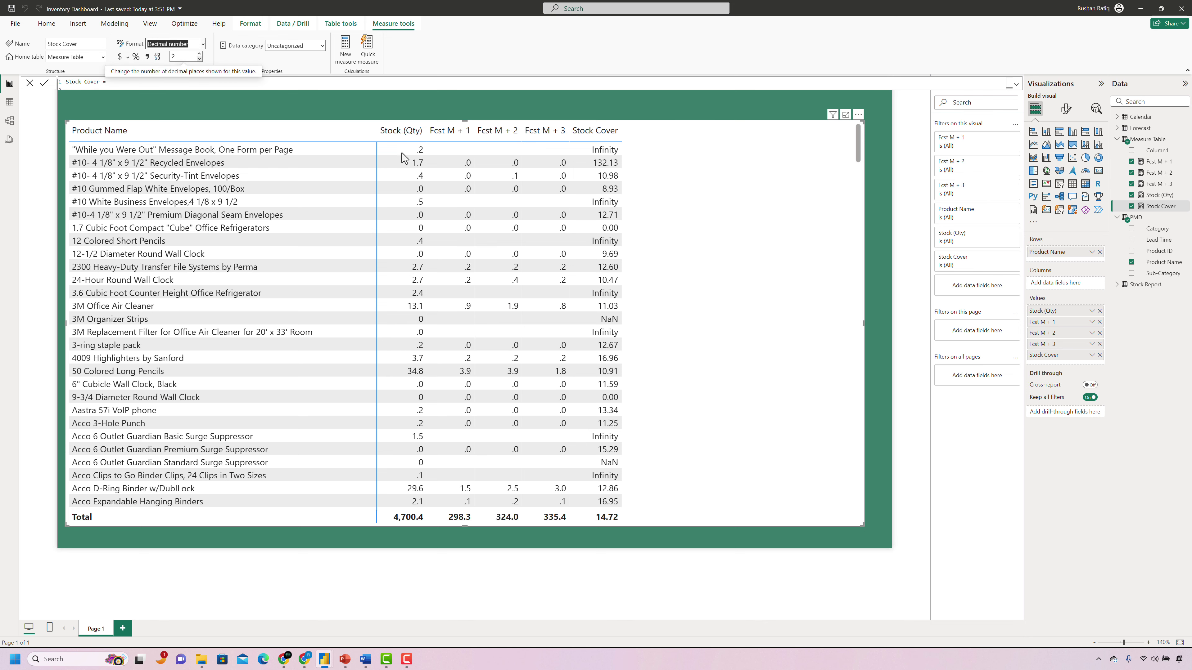
left_click(199, 58)
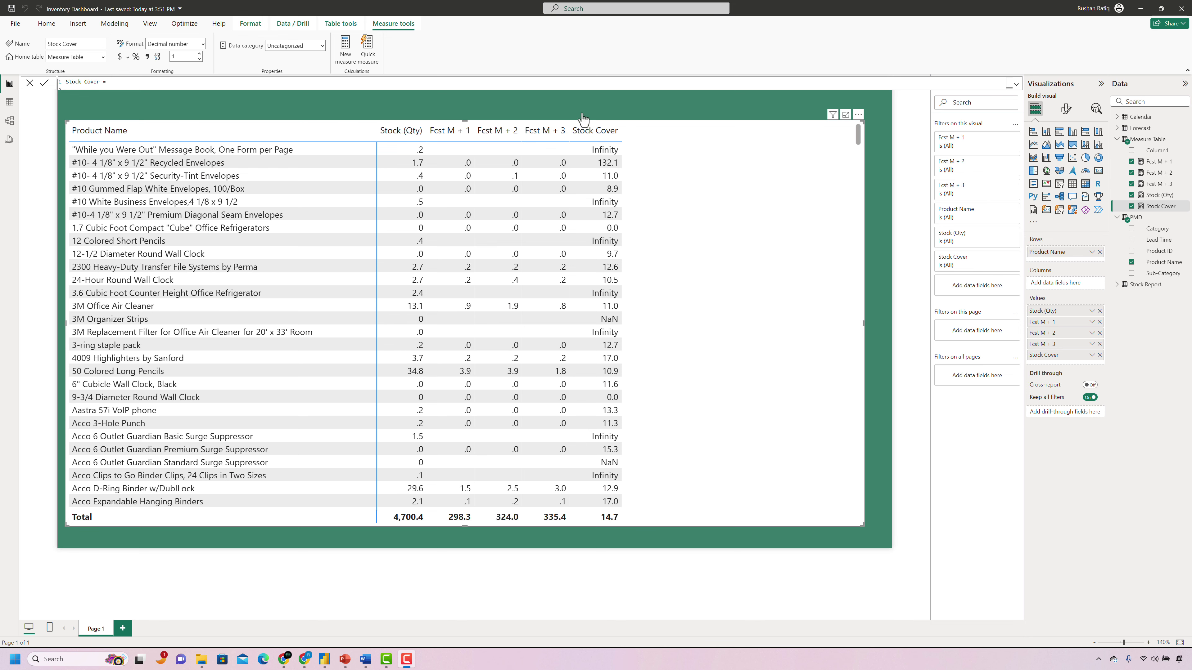
In the Stock Cover measure, replace the returned _stockcover with an IF whose condition starts with ISBLANK(_L3MFcst).
type("var _L3MFcst = ([Fcst M + 1]+[Fcst M + 2]+[Fcst M + 3])/3  var _stockcover = [Stock (Qty)]/_L3MFcst  RETURN _stockcover")
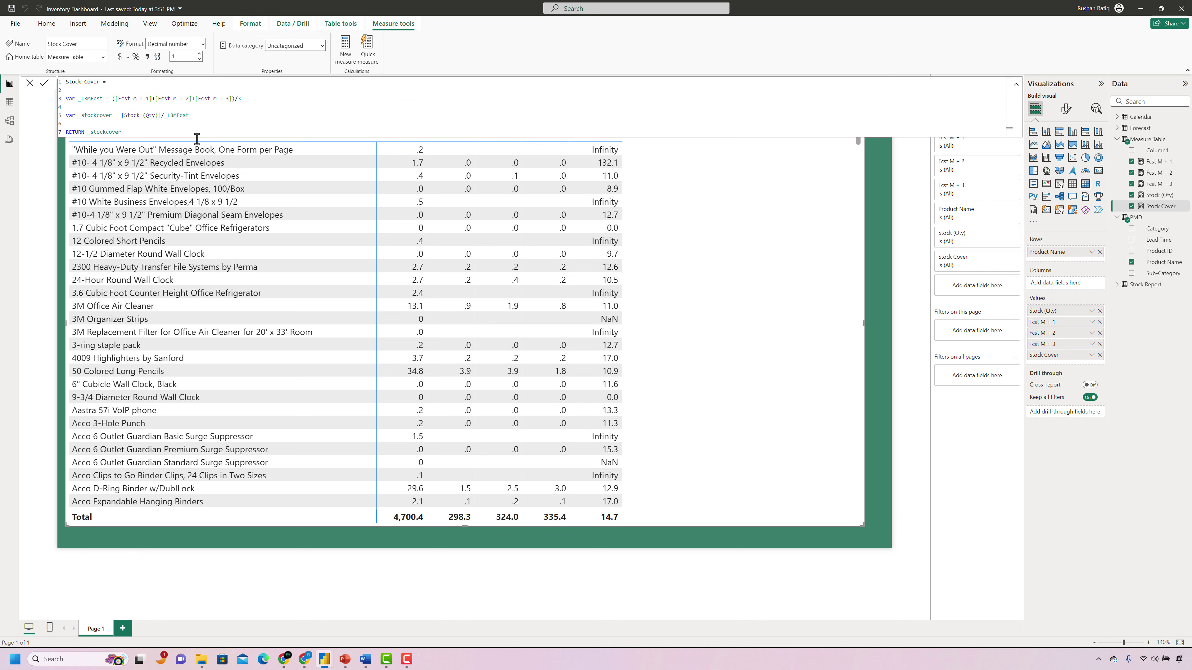
double_click(145, 131)
key("BackSpace")
type("IF(")
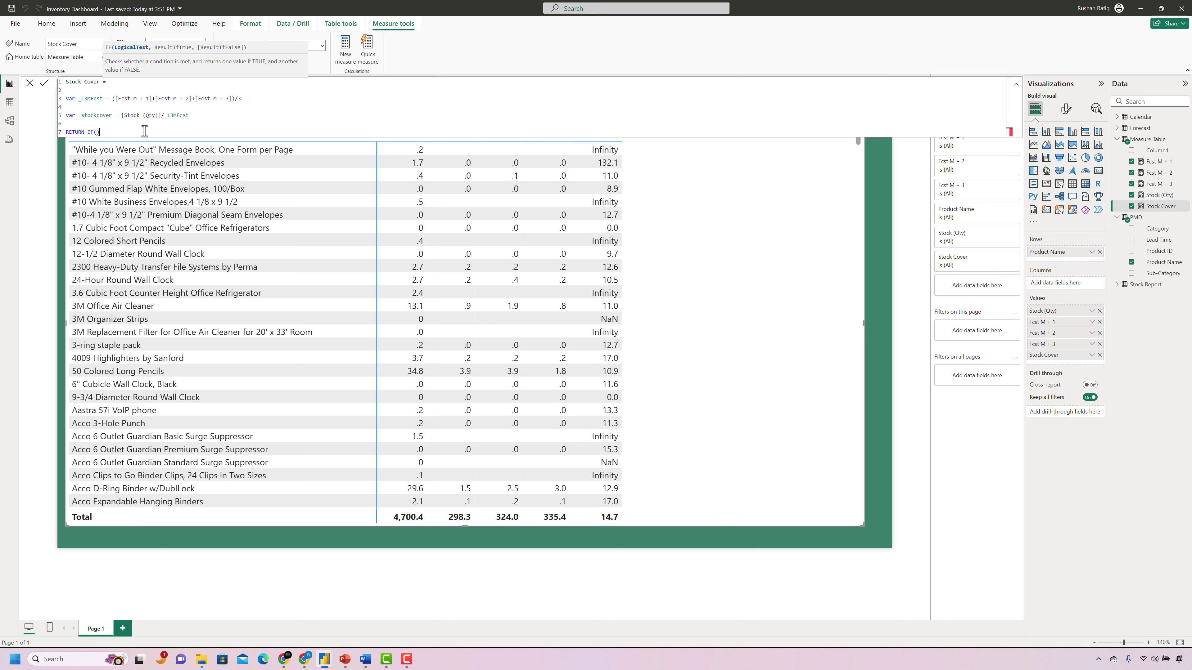
key("Left")
key("shift+Return")
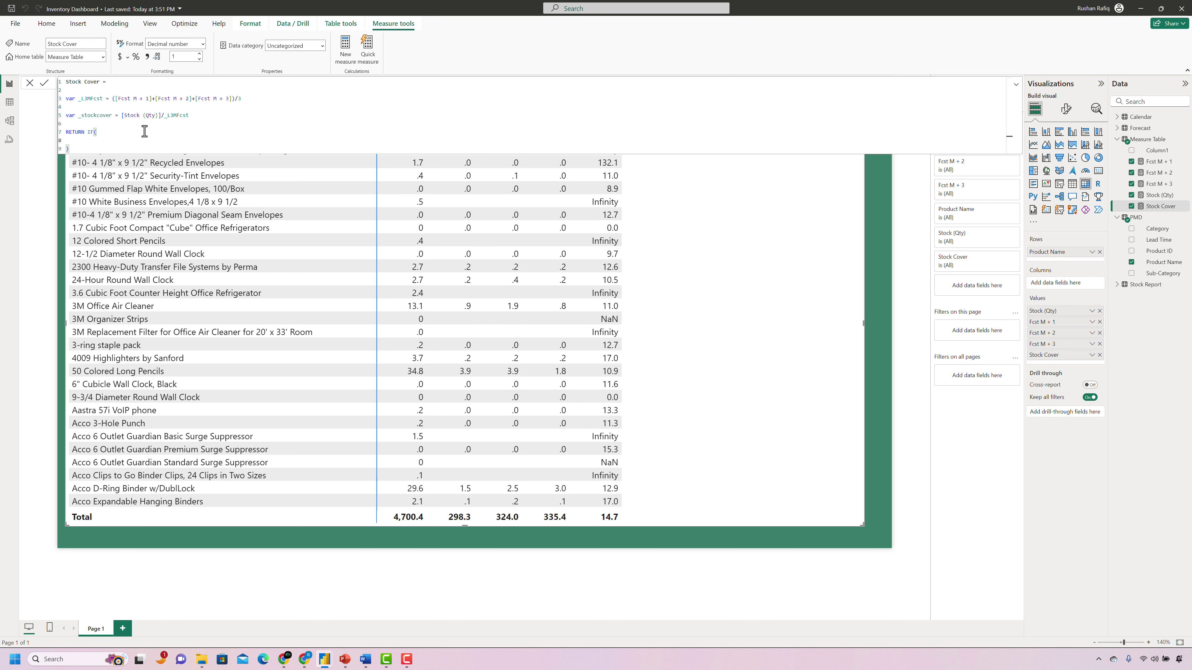
type("ISBLANK(")
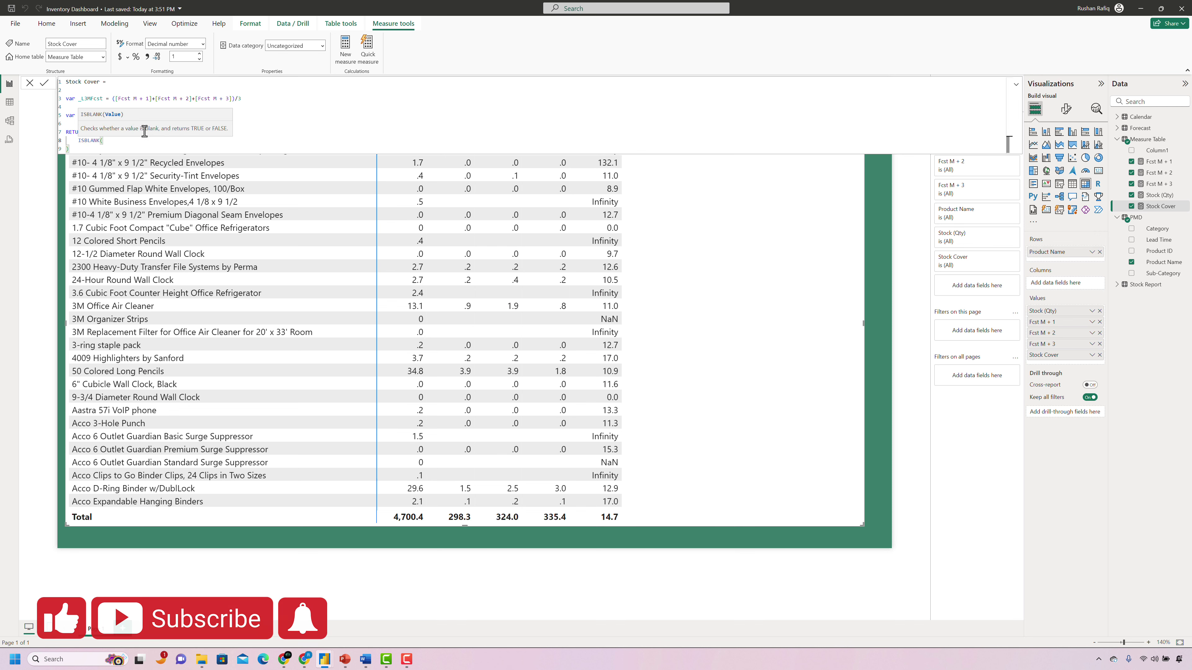
type("_l")
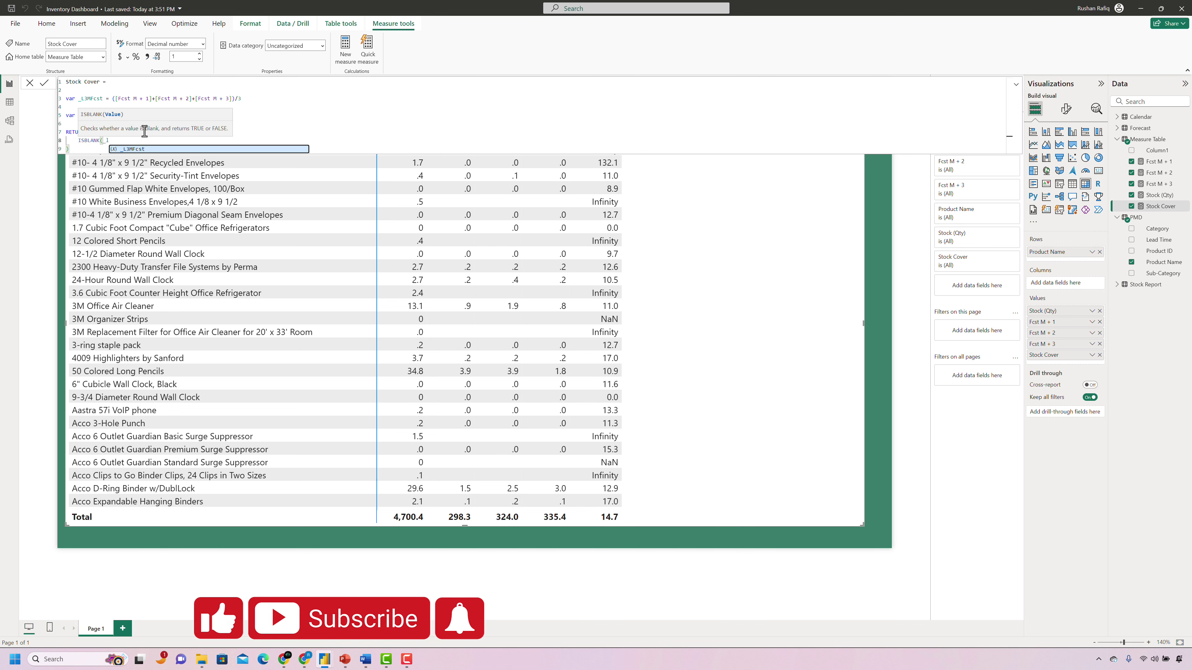
key("Tab")
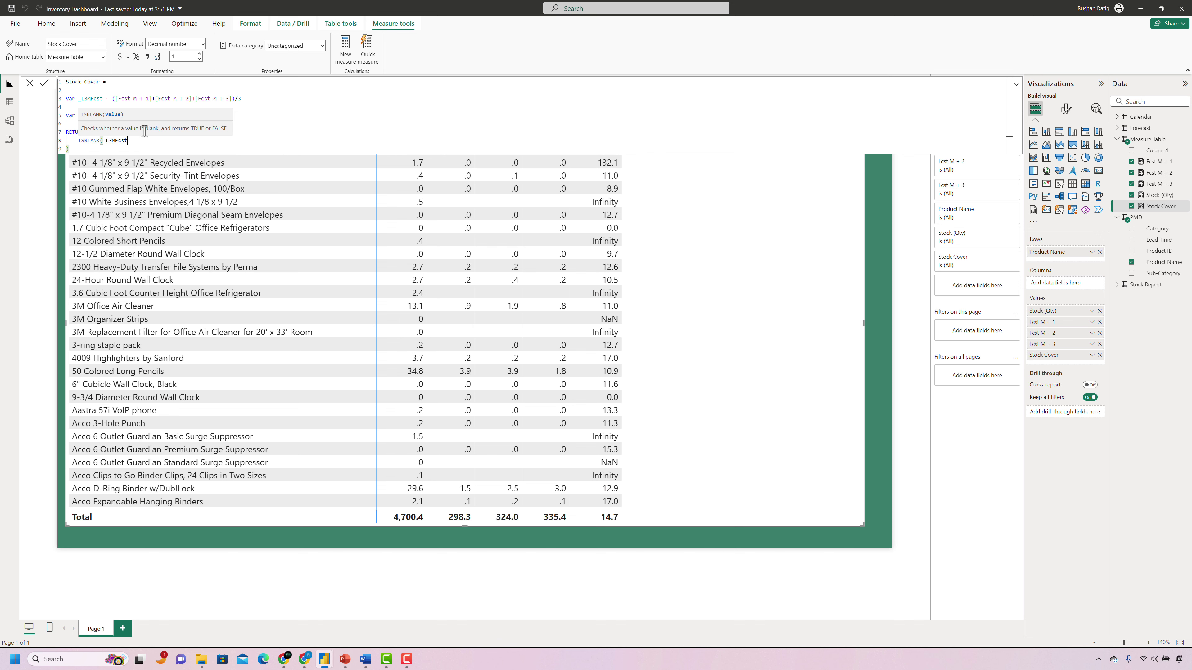
type(")")
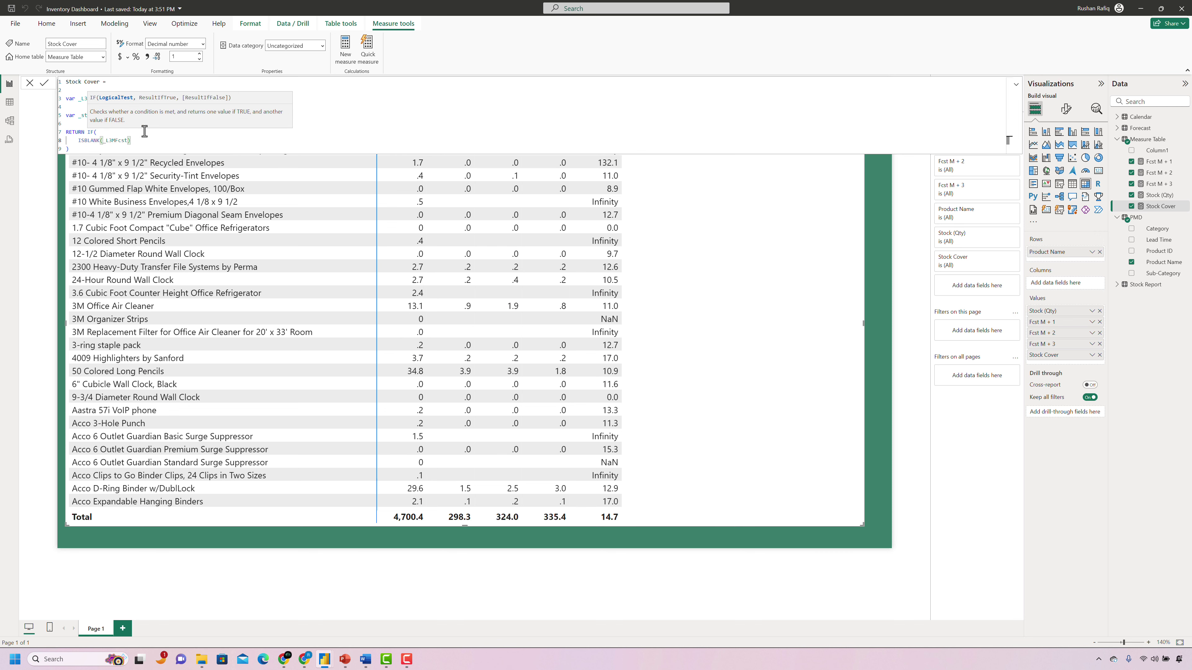
Extend the IF condition in Stock Cover with || ISBLANK([Stock (Qty)]).
type(" || ISBLANK(")
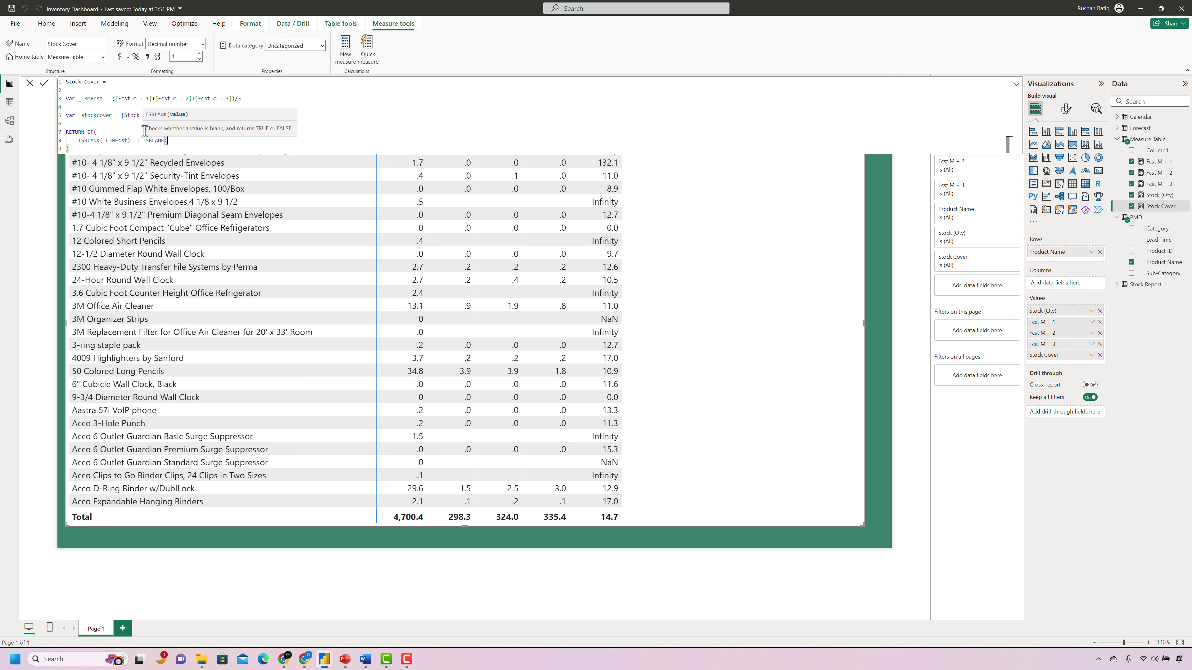
type("stock")
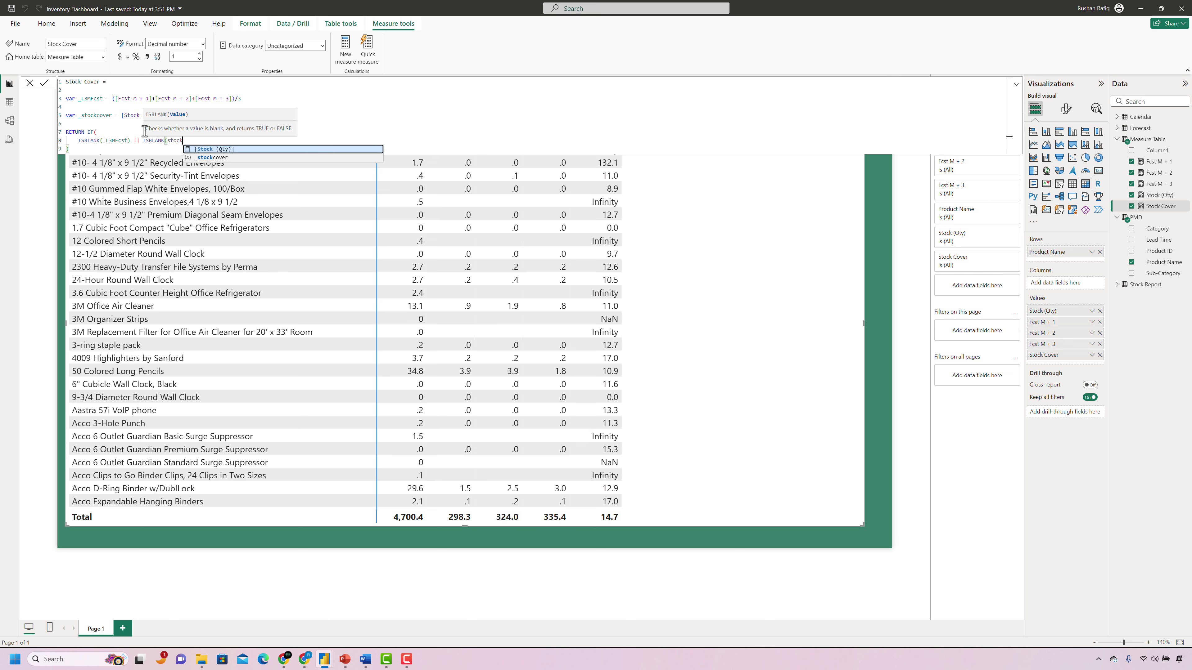
key("Tab")
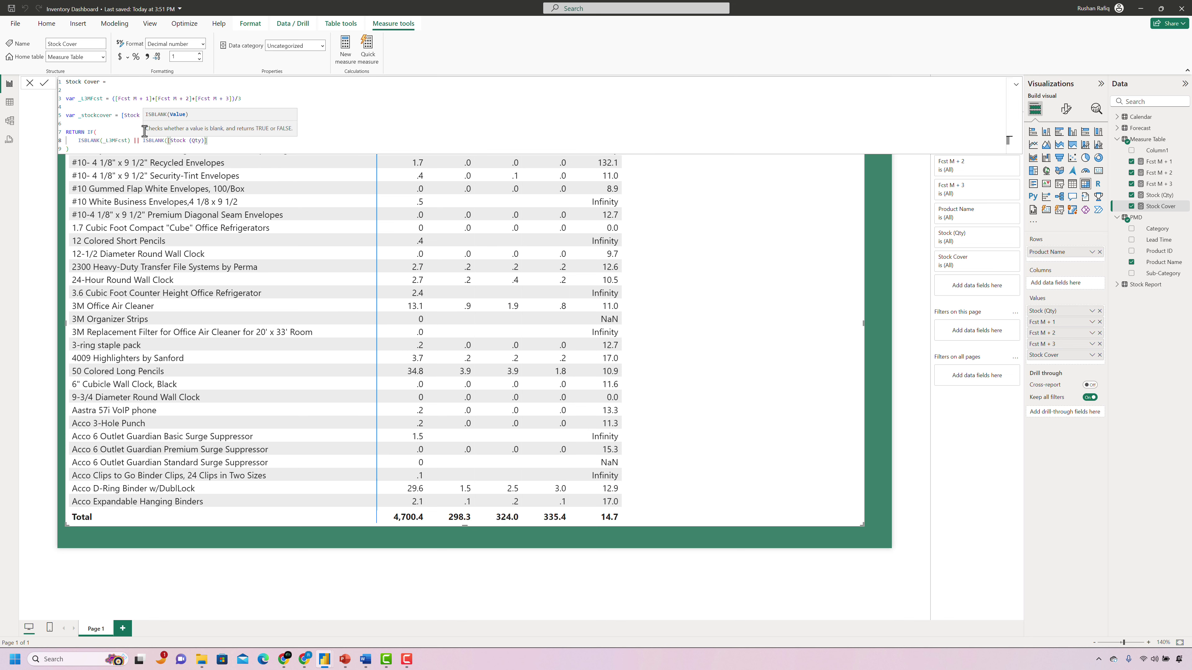
type(")")
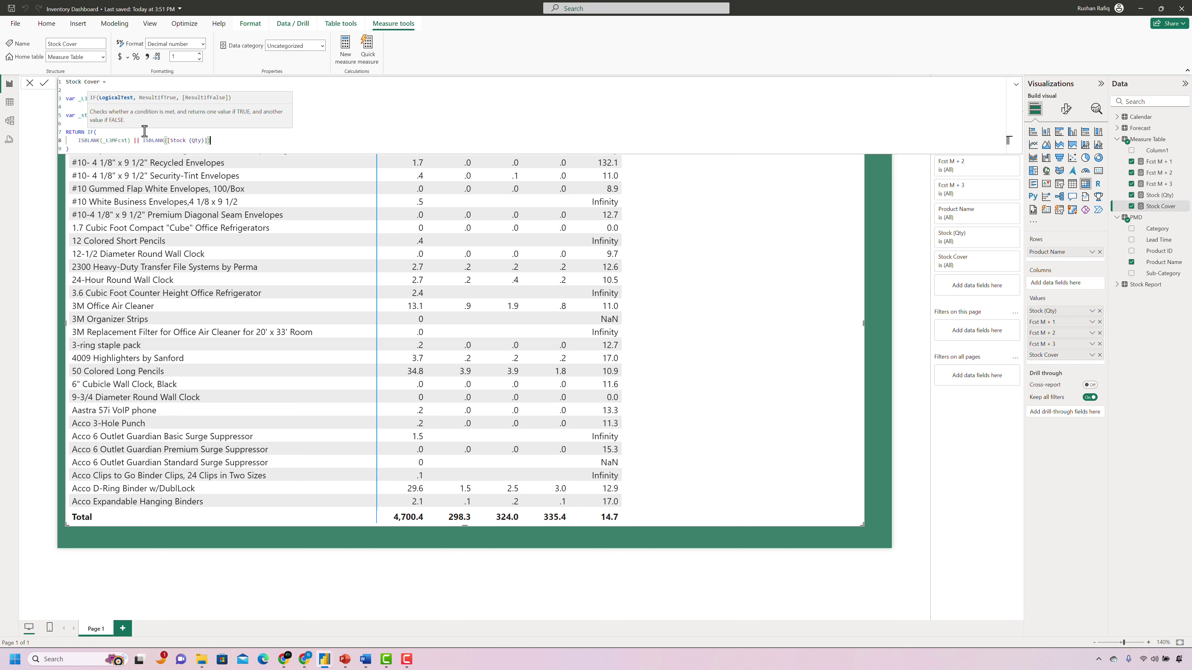
Complete the IF with BLANK() as the true result and _stockcover otherwise, commit Stock Cover and collapse the formula editor.
type(",bla")
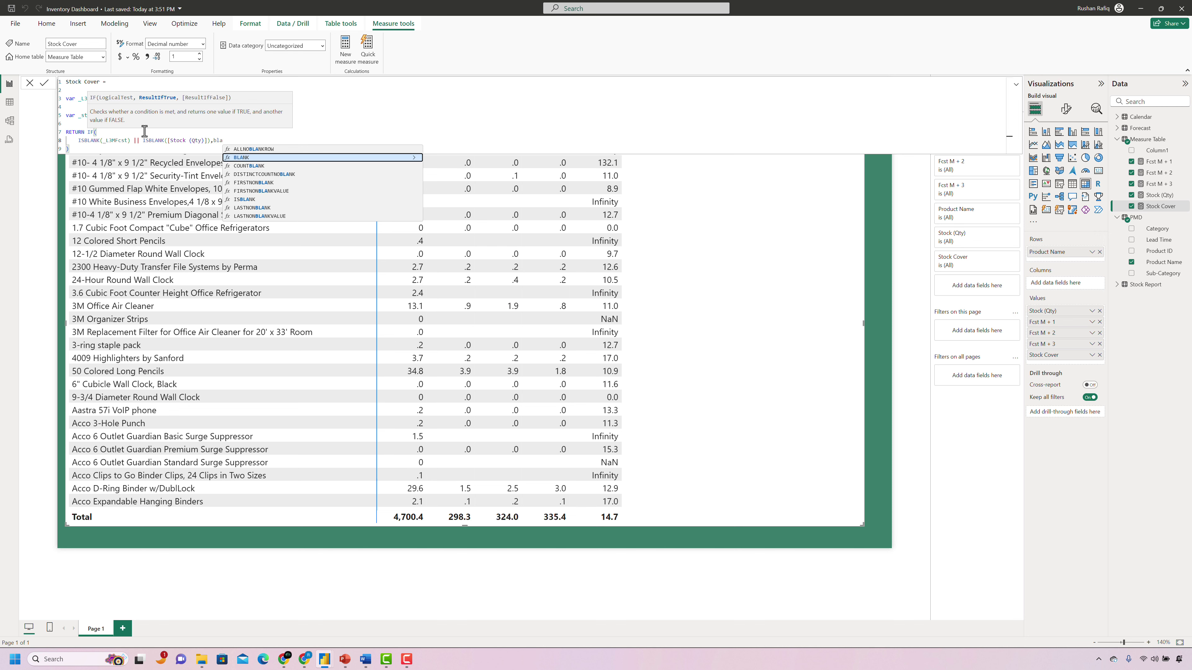
key("Tab")
type("()")
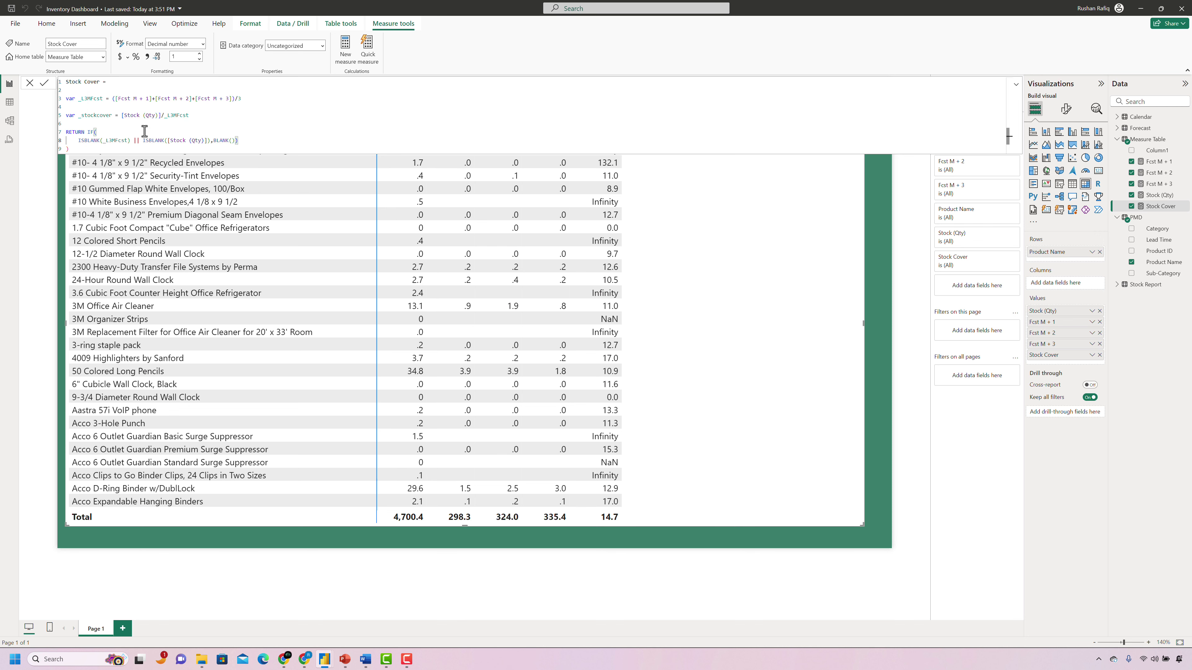
key("BackSpace")
type(",")
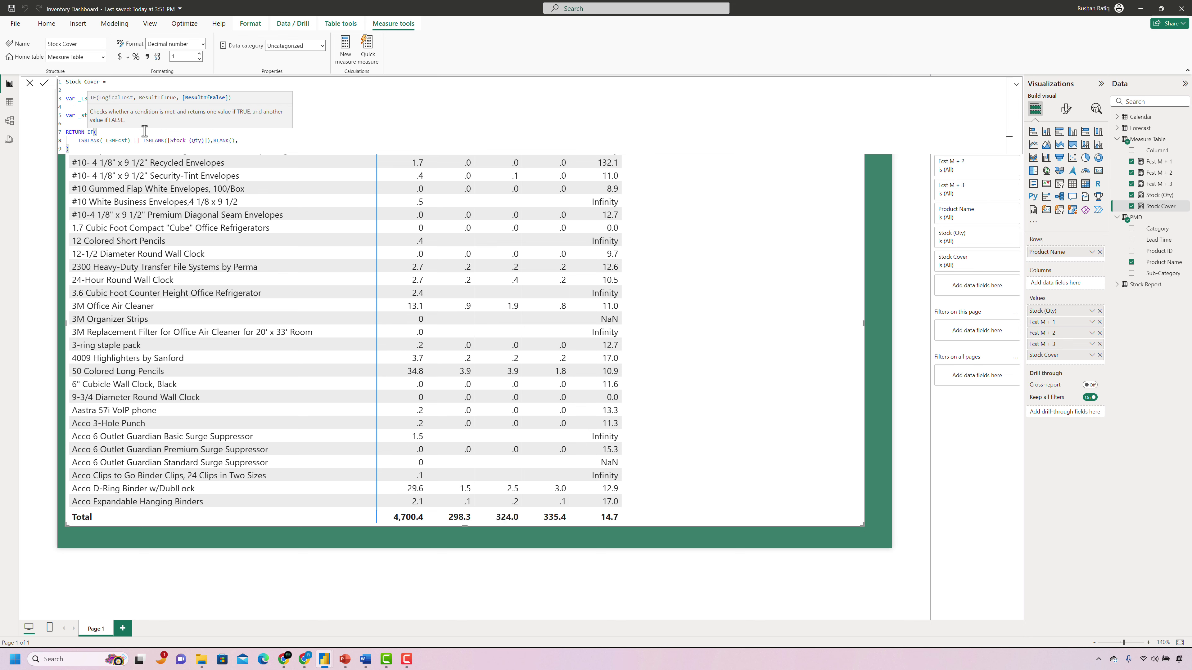
type("_s")
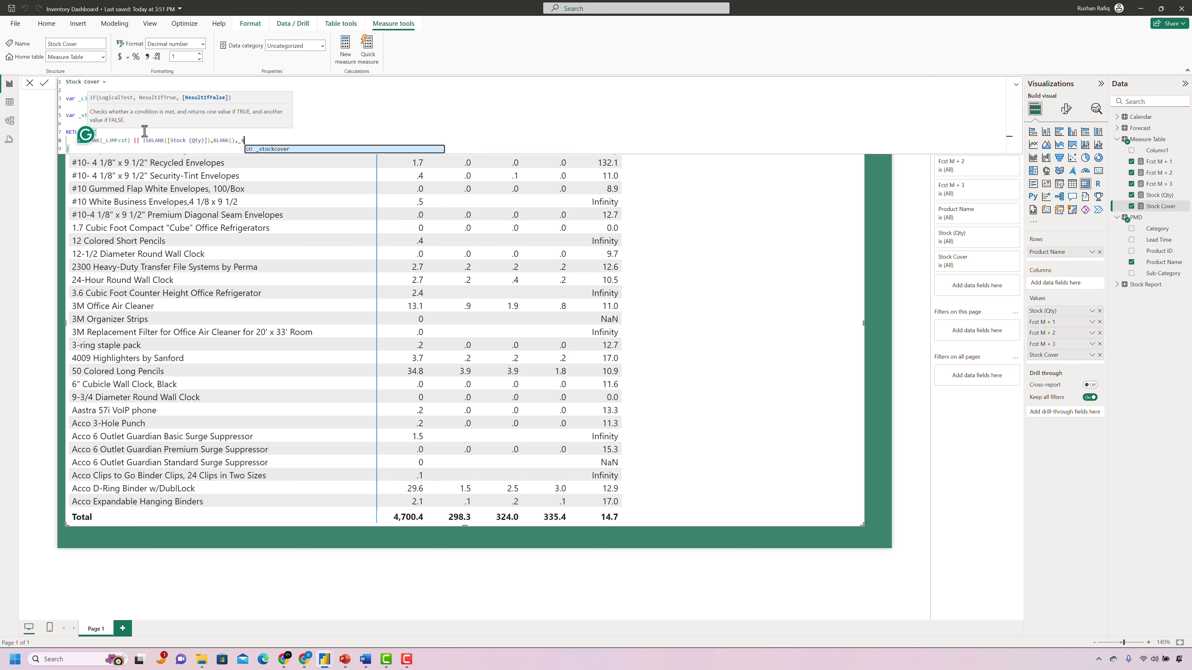
type("tock")
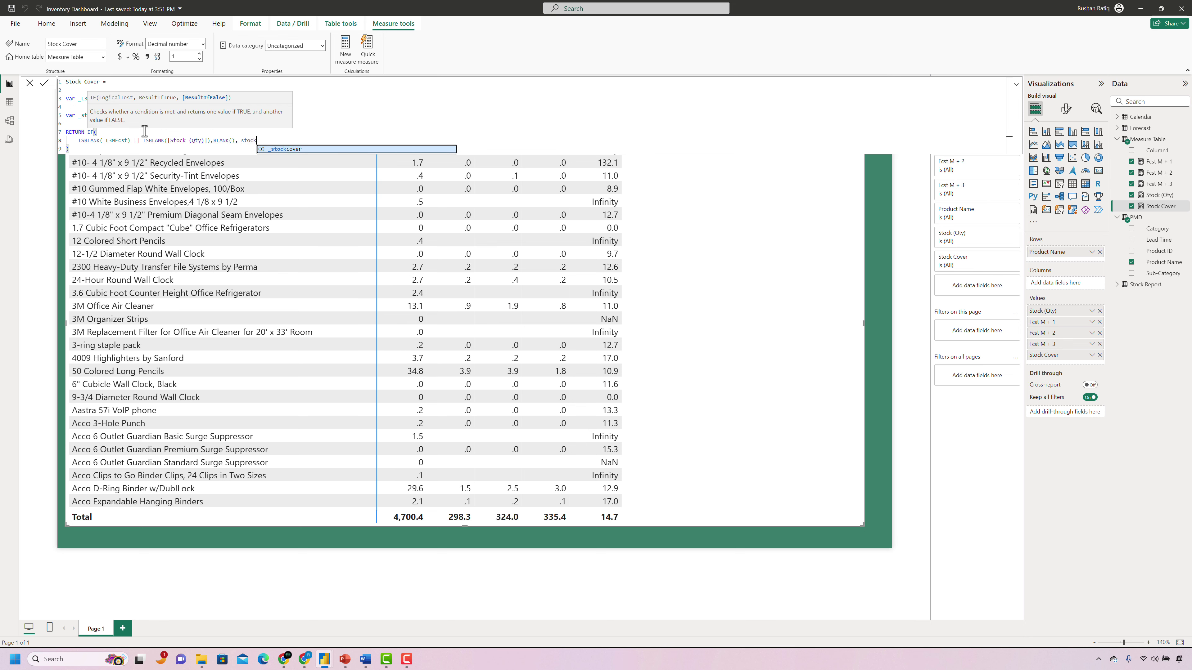
key("Tab")
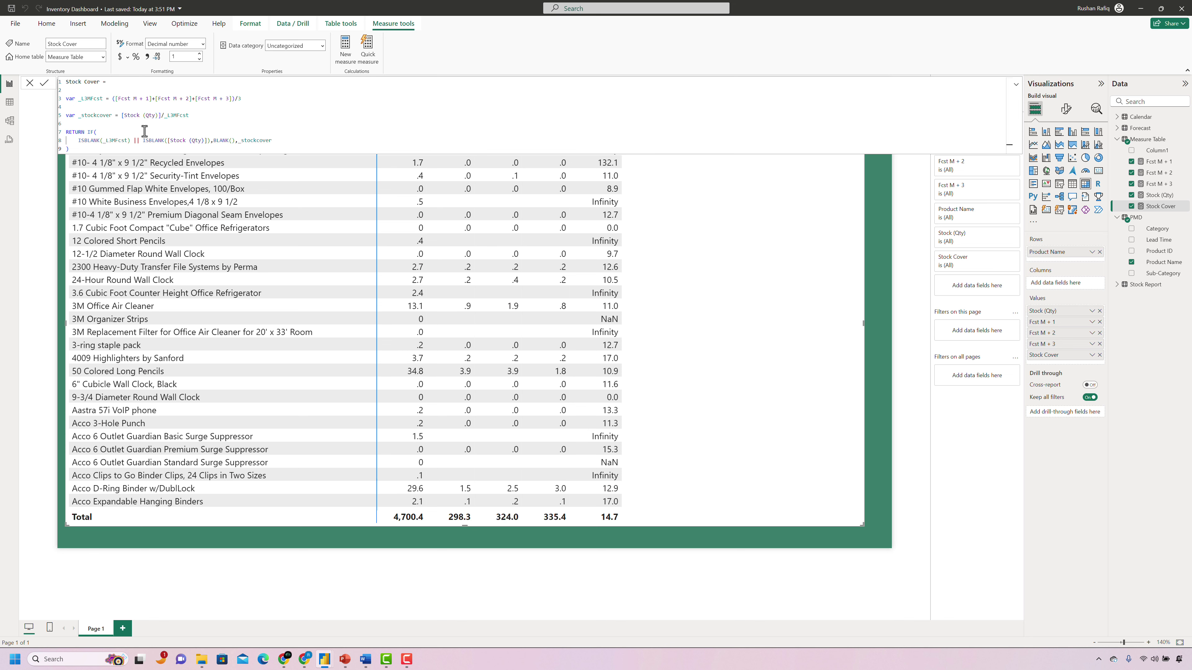
key("Return")
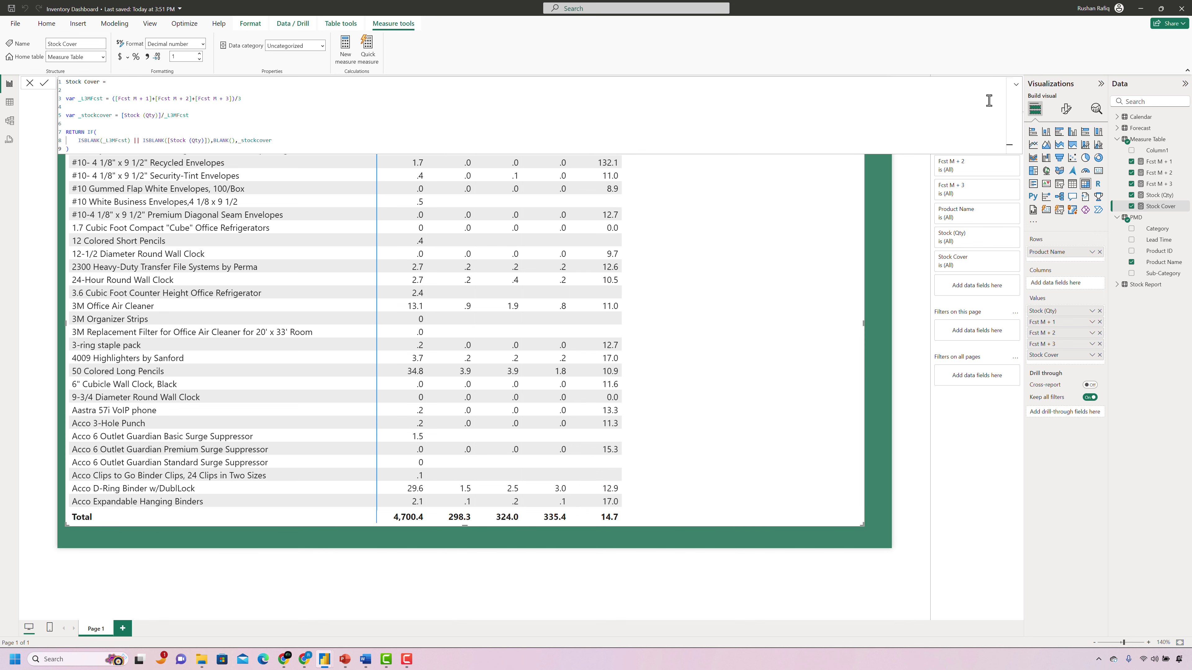
left_click(1017, 87)
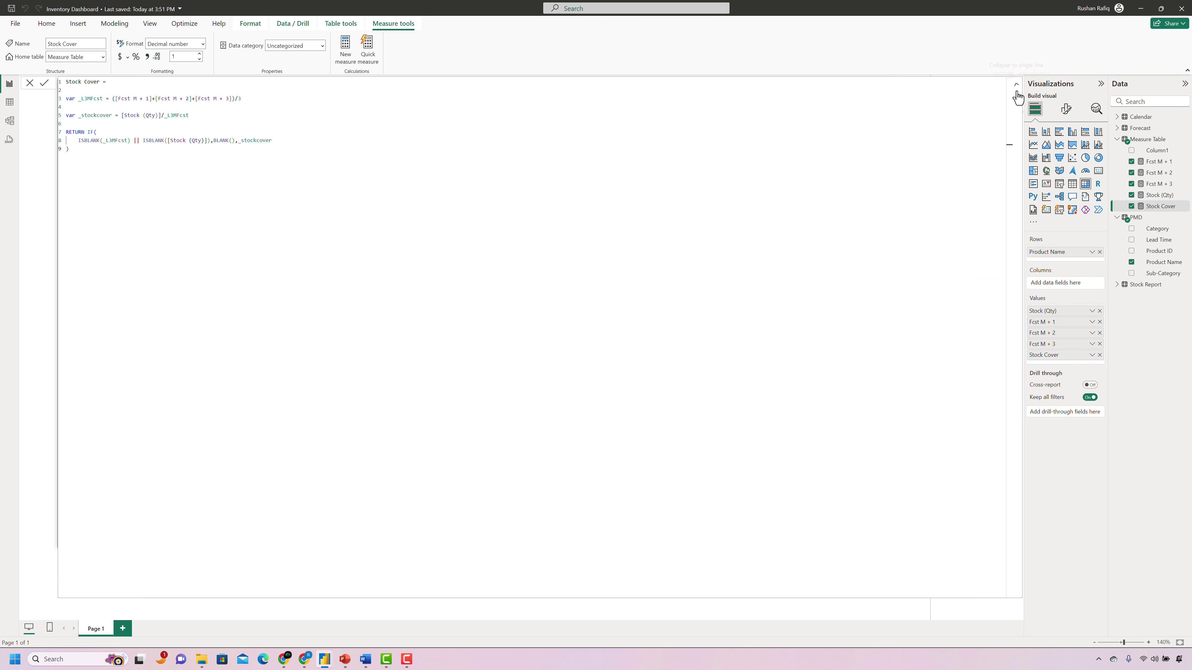
left_click(1017, 89)
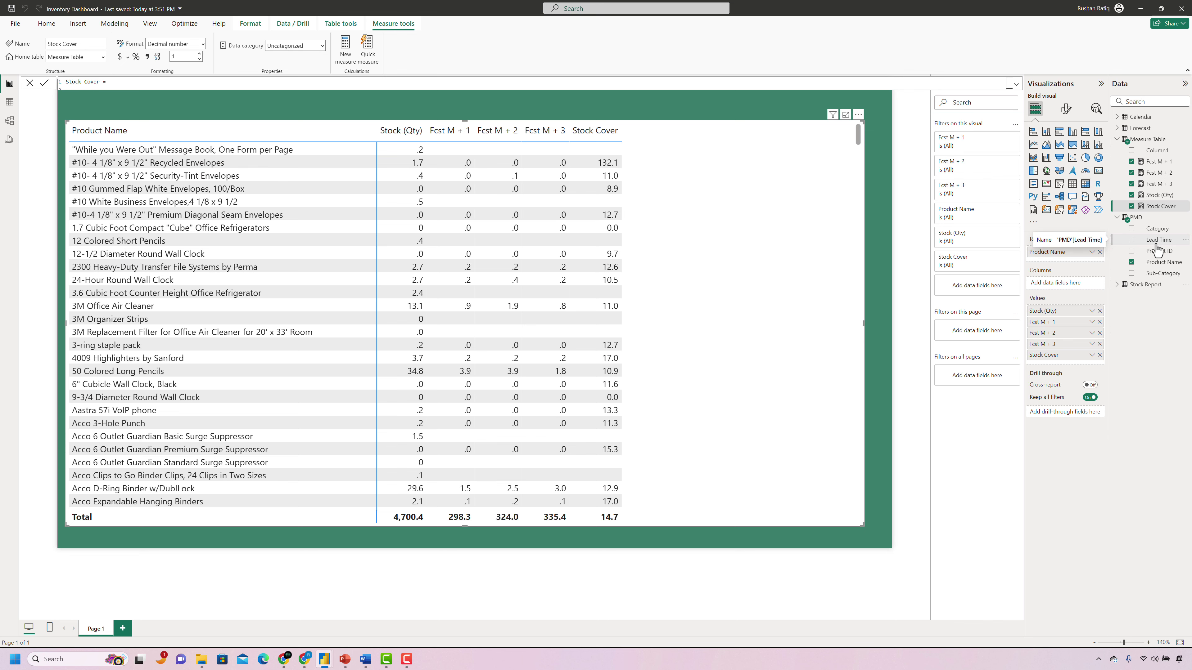
Create a new measure named Lead time in the Measure Table.
left_click(746, 220)
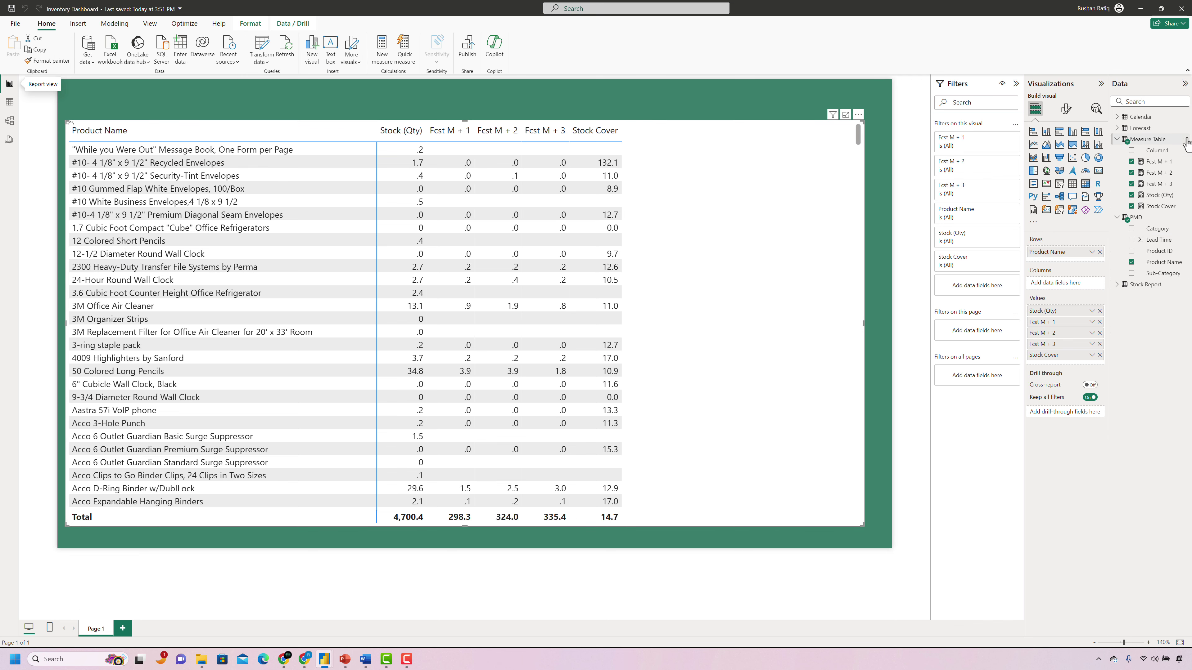
left_click(1186, 140)
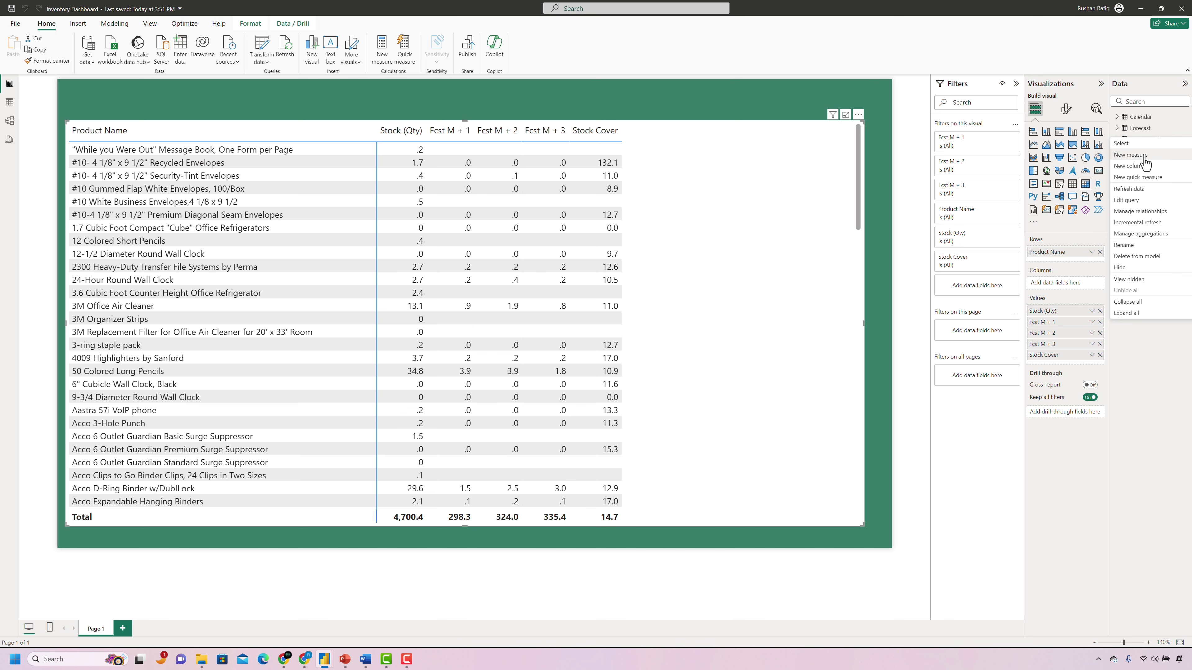
key("Return")
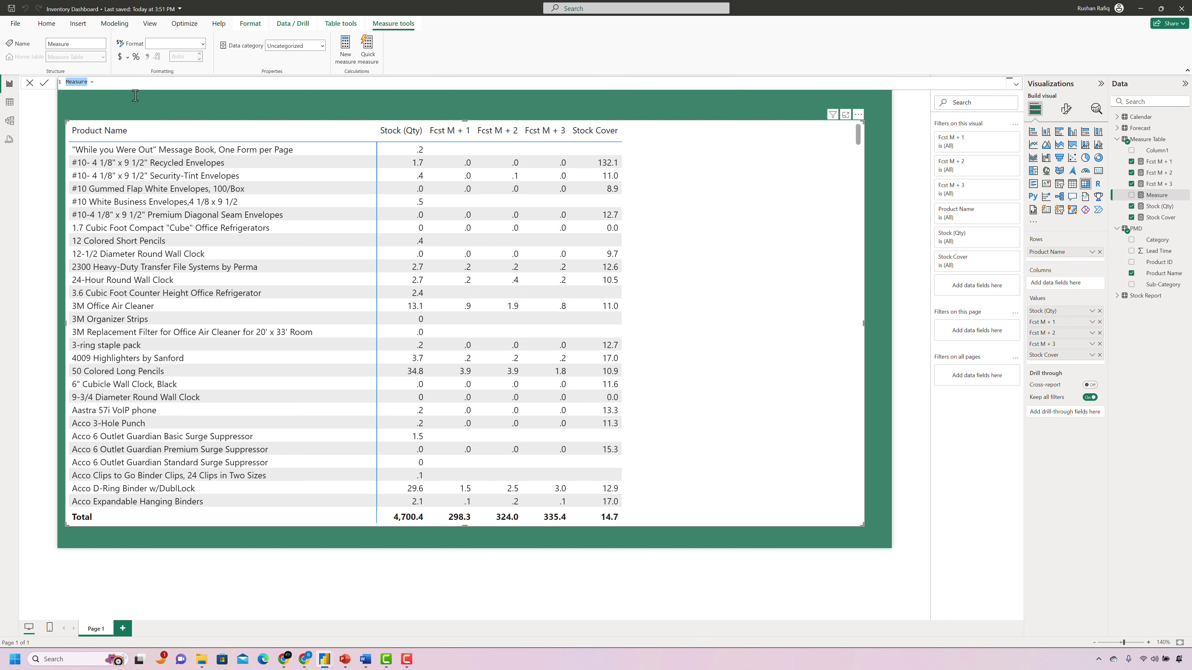
type("Le")
type("ad time")
Define the Lead time measure as MAX(PMD[Lead Time]), commit it and add it to the matrix values.
key("End")
type("Ma")
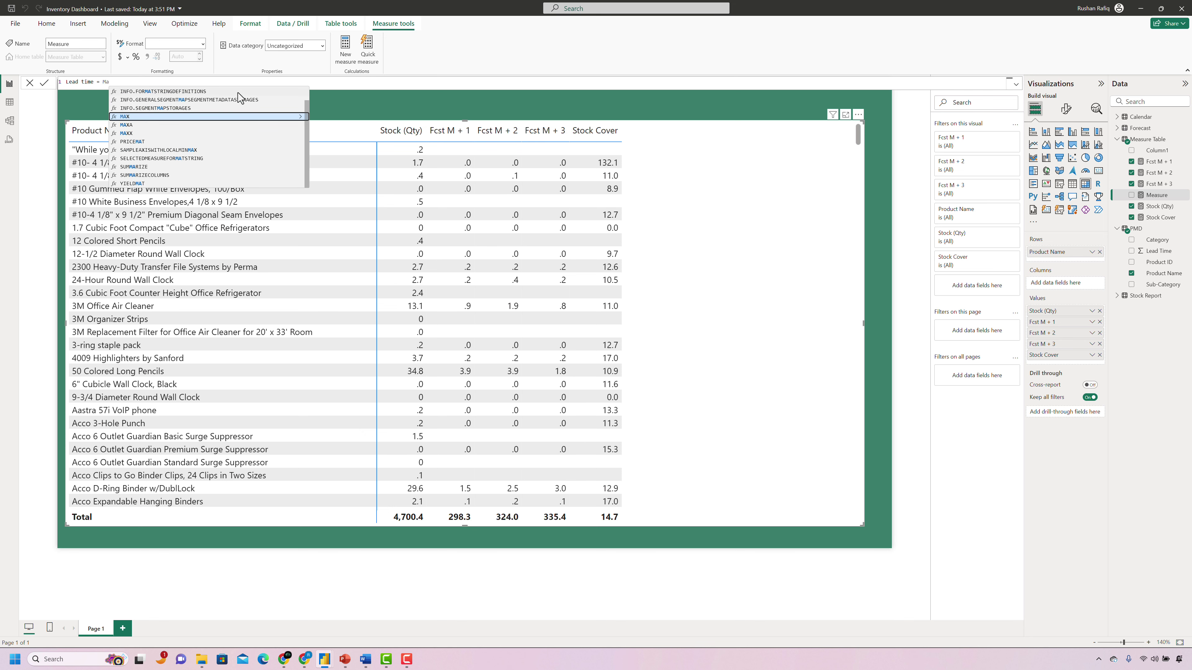
key("Tab")
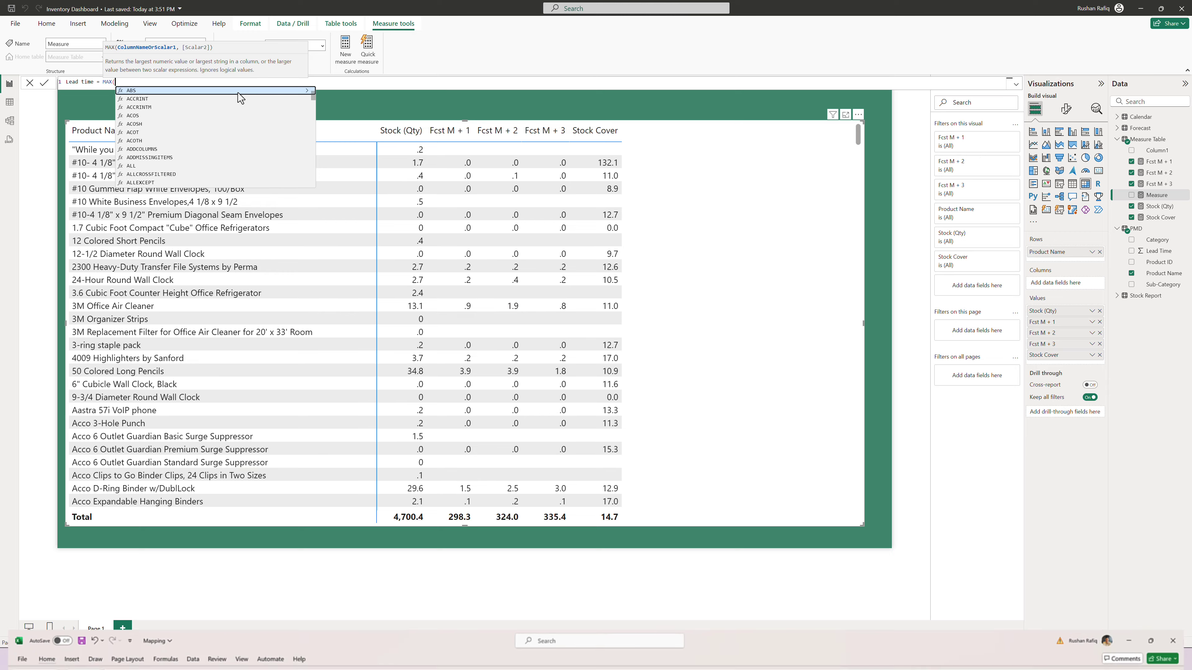
type("pmd")
key("Down")
key("Down")
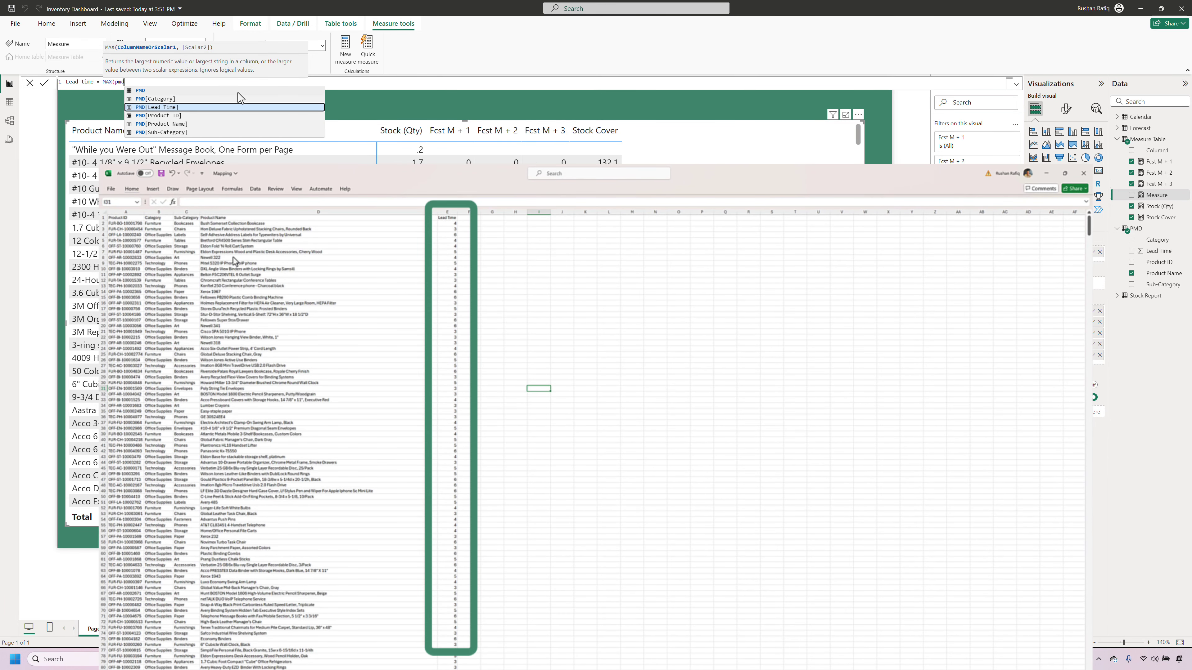
key("Tab")
type(")")
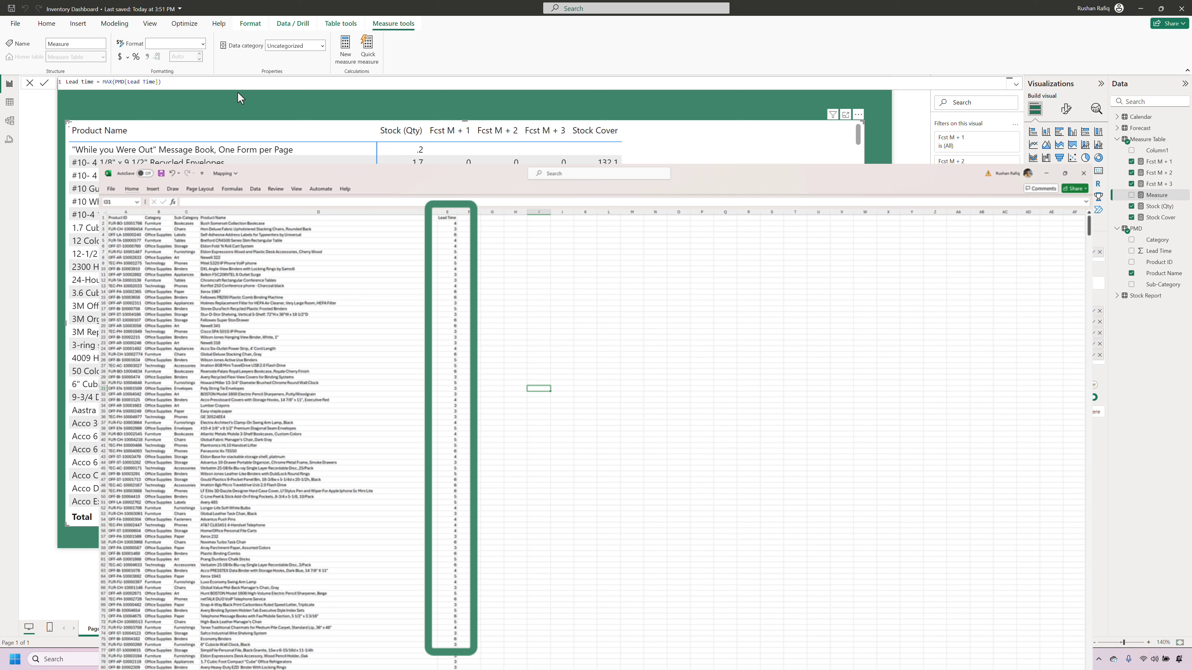
key("Return")
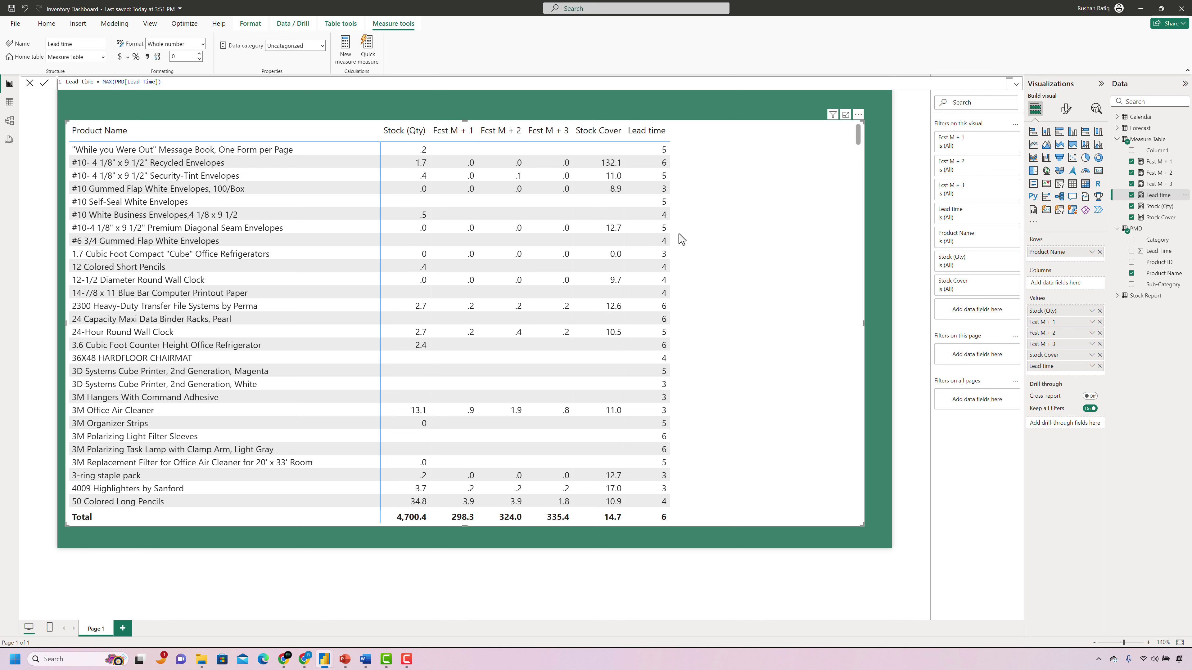
Sort the matrix by Stock (Qty) in descending order and create a new measure in the Measure Table.
left_click(402, 134)
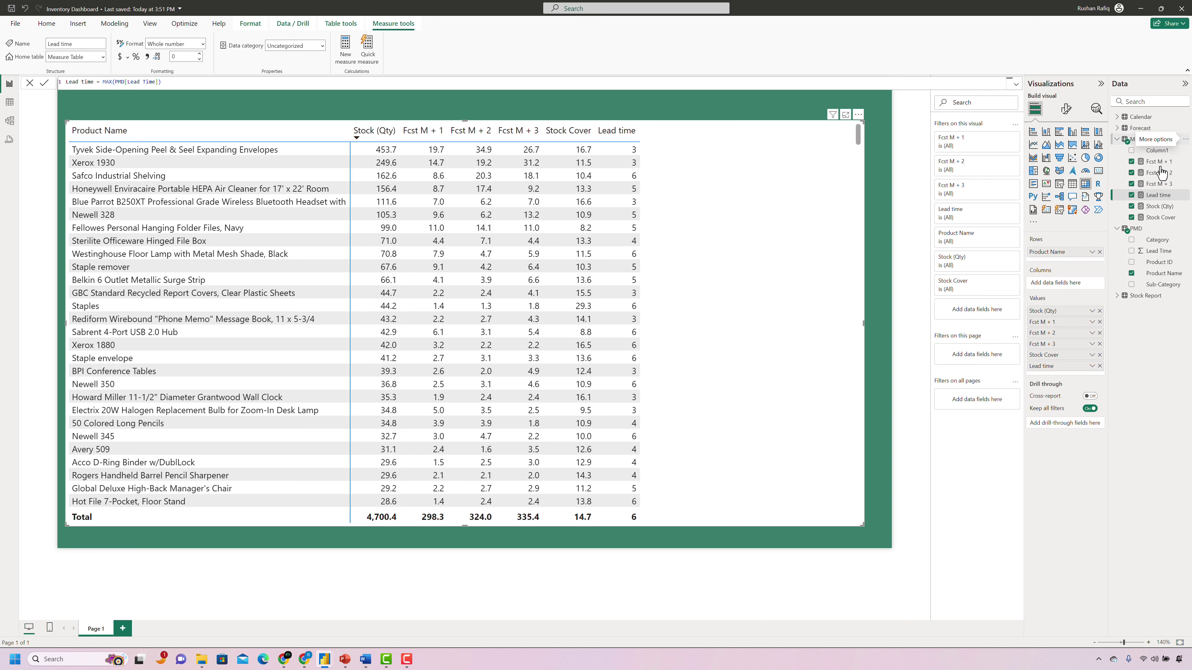
left_click(1186, 139)
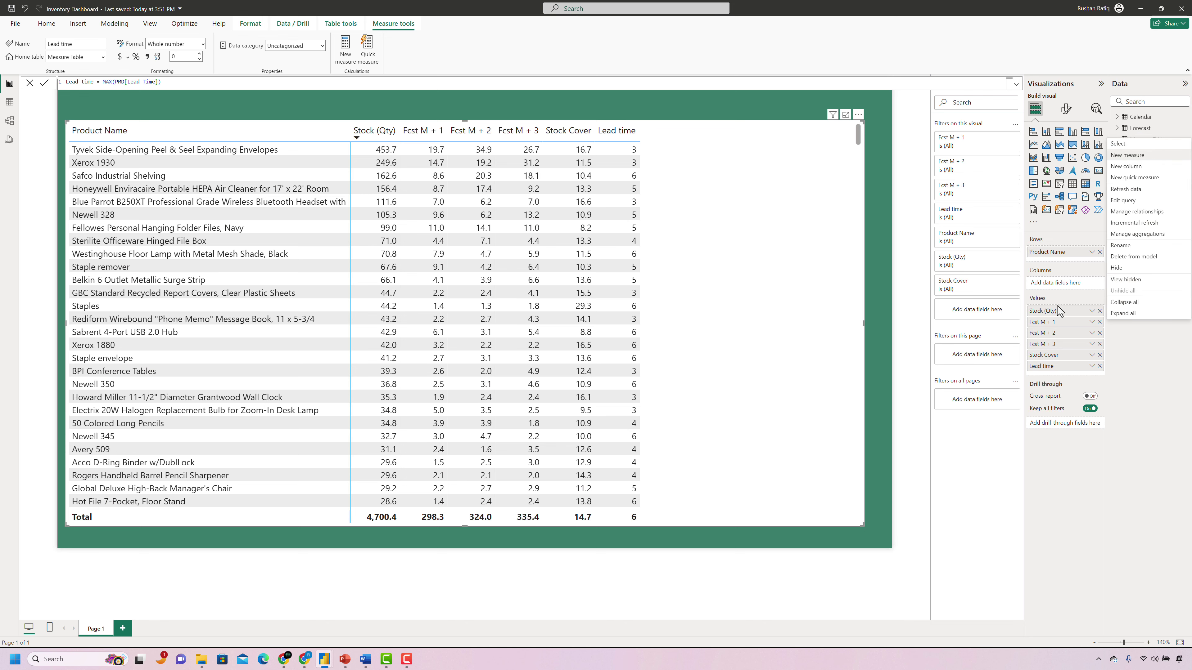
key("Return")
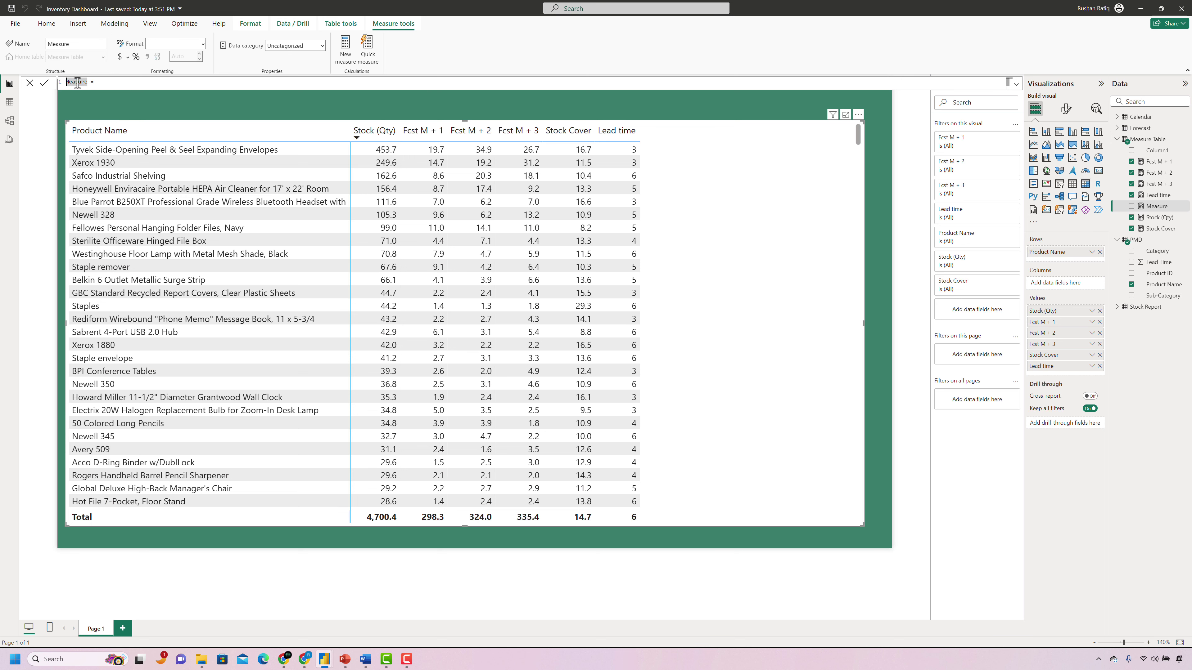
Define Expiry < 6 Month as [Stock (Qty)] with Expiry Date below the latest Inventory Report Date + 180, and add it to the matrix.
double_click(78, 82)
type("Expiry < 6 Month =   var _stockReportDate = MAX('Stock Report'[Inventory Report Date])   var _maxExpiryDate = _stockReportDate + 180   var _stock = CALCULATE(     [Stock (Qty)],     'Stock Report'[Expiry Date] < _maxExpiryDate  )   RETURN _stock")
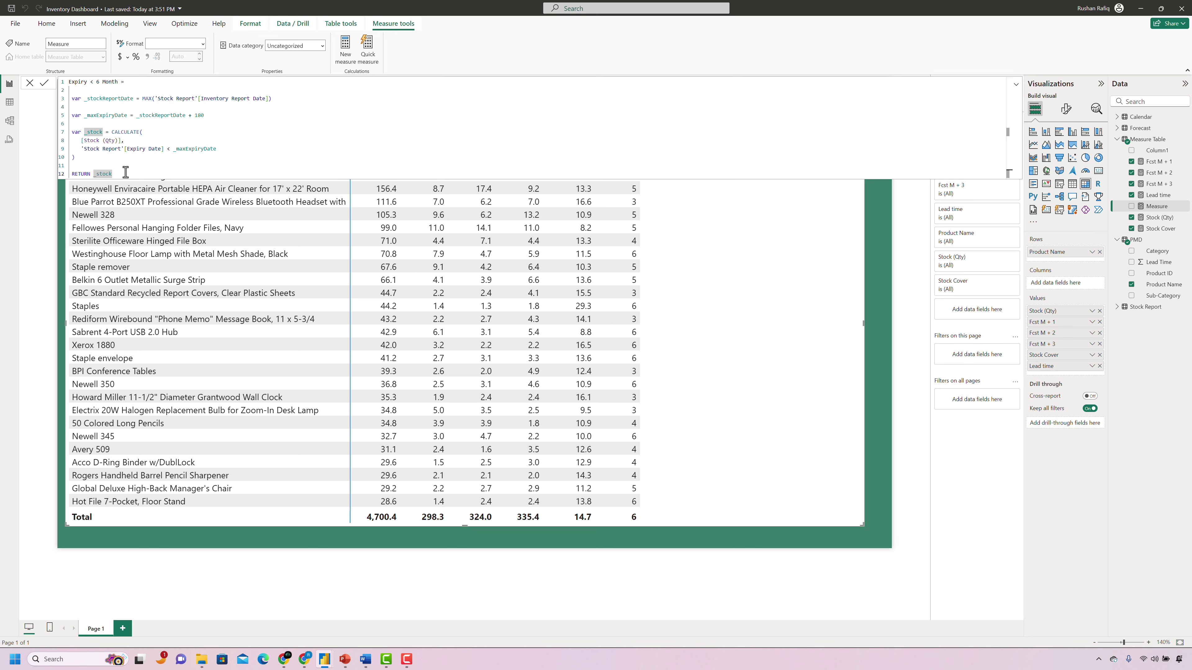
key("Return")
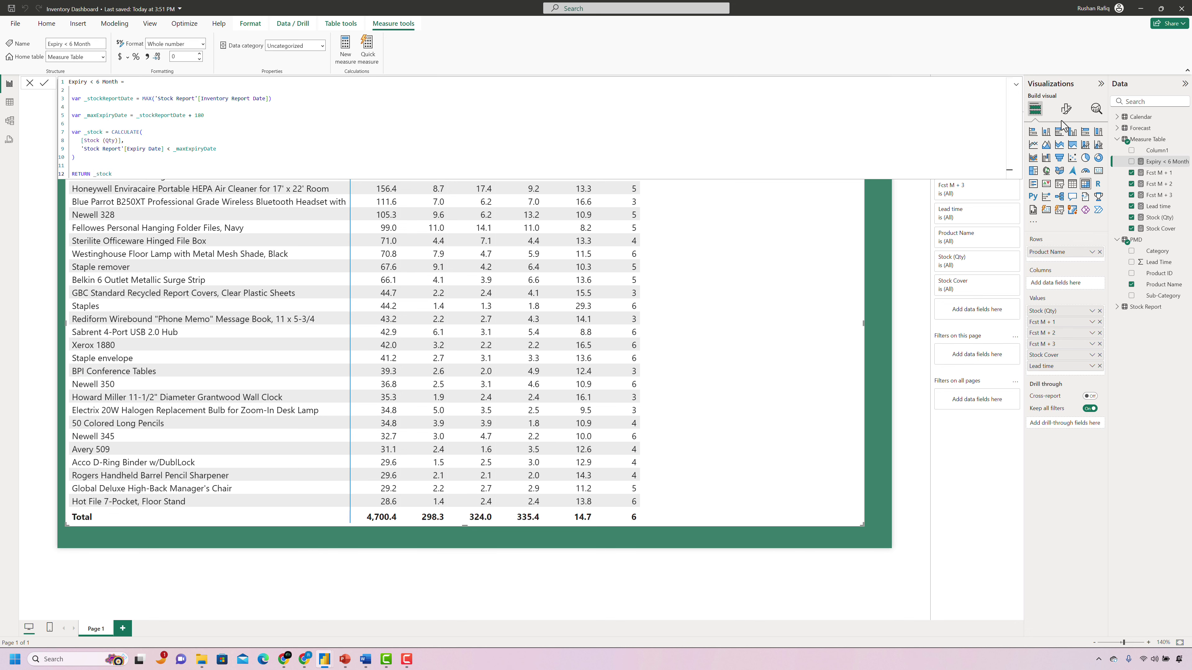
left_click(1131, 162)
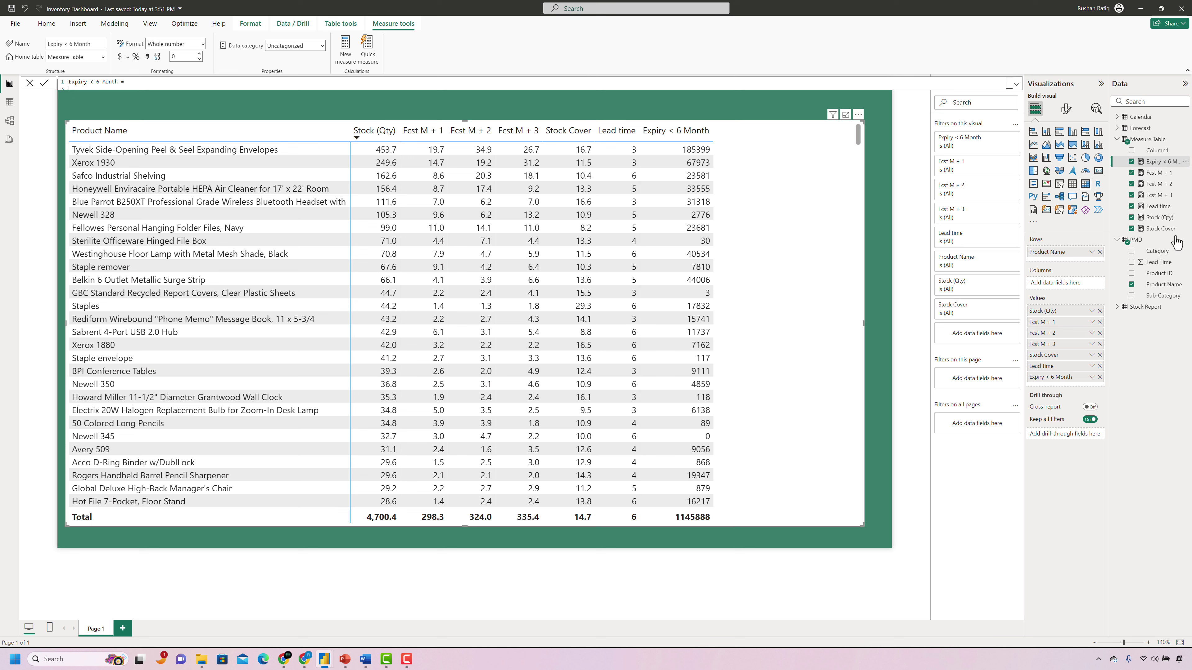
Copy the custom number format from Fcst M + 1 and apply it to the Expiry < 6 Month measure.
left_click(1158, 173)
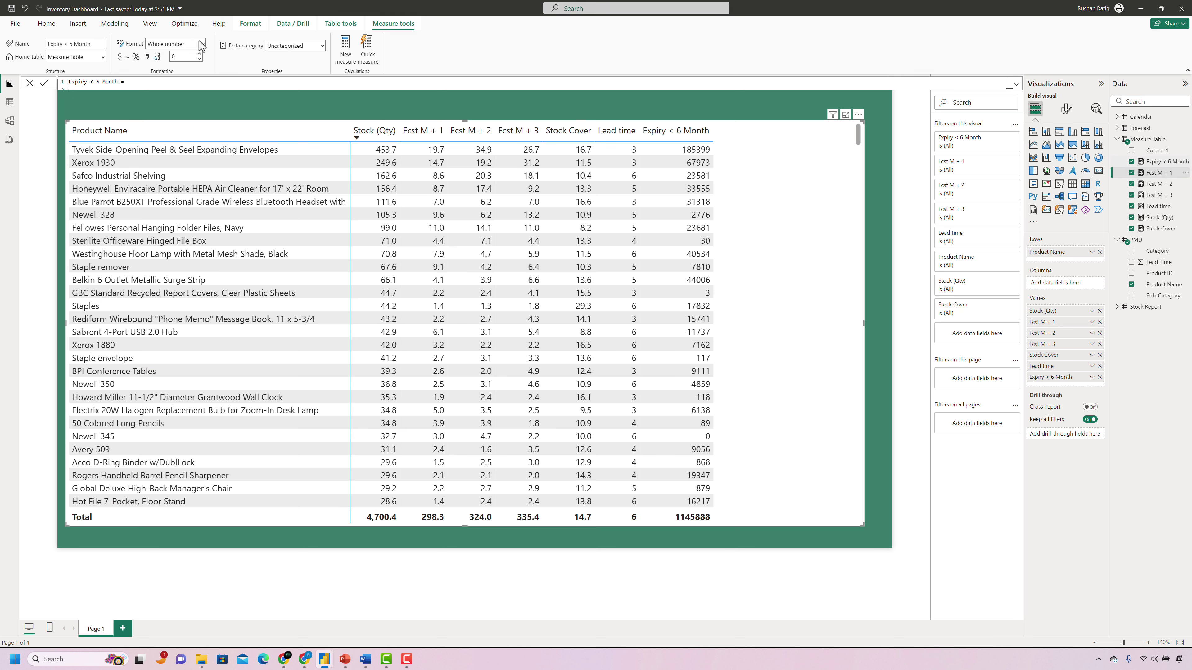
left_click(173, 44)
key("ctrl+c")
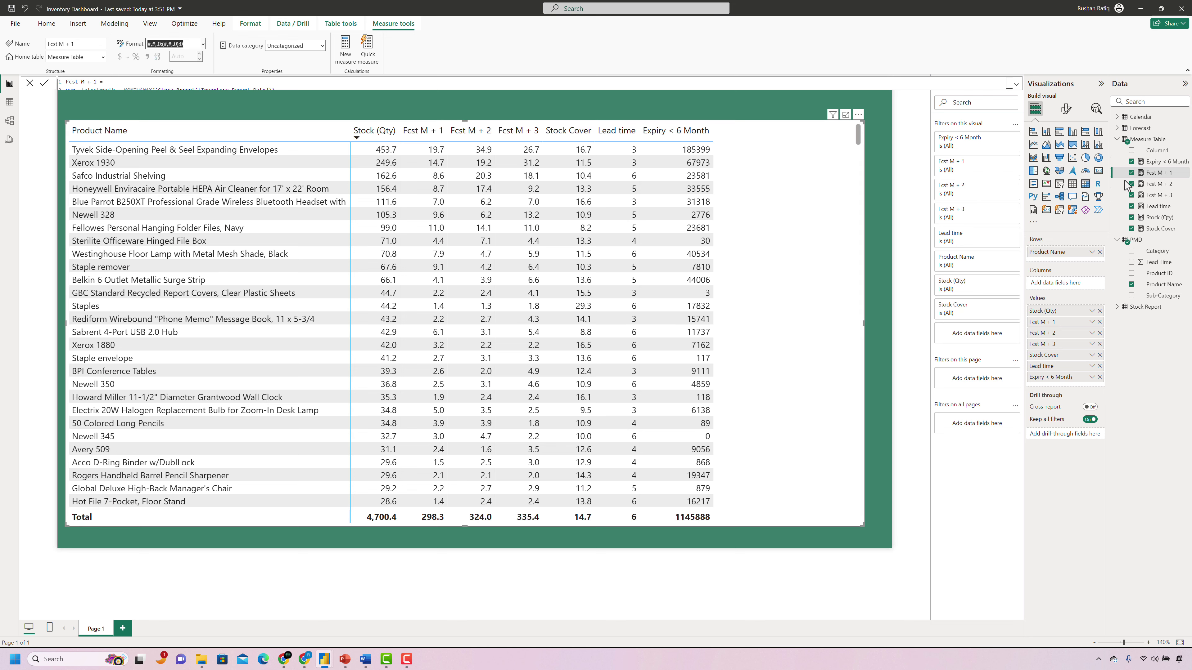
left_click(1151, 168)
left_click(175, 43)
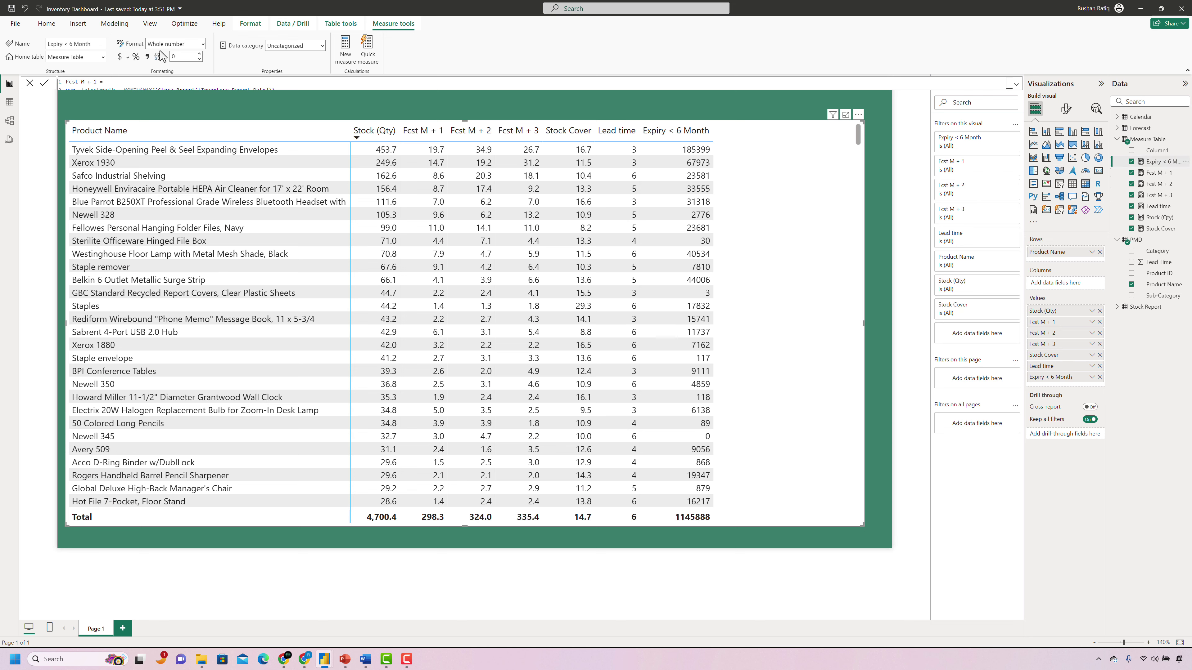
key("ctrl+v")
key("Return")
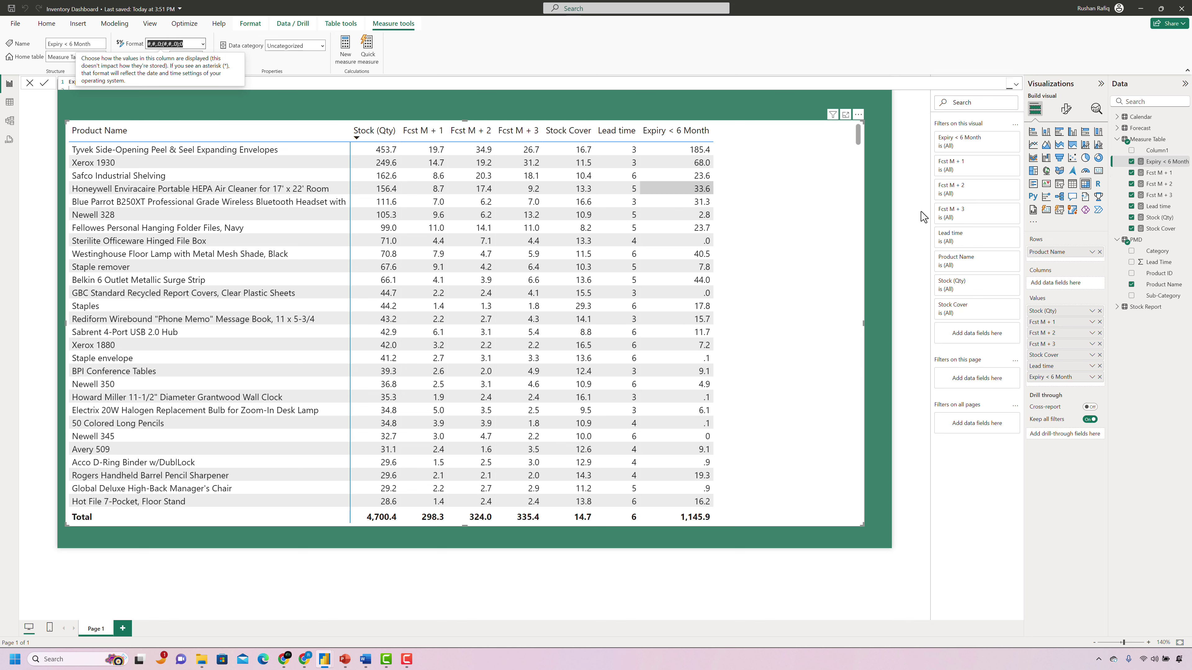
Create the measure Expiry 6 - 12 Month, calculating [Stock (Qty)] for expiry dates >= report date + 180 and < report date + 360.
left_click(1185, 141)
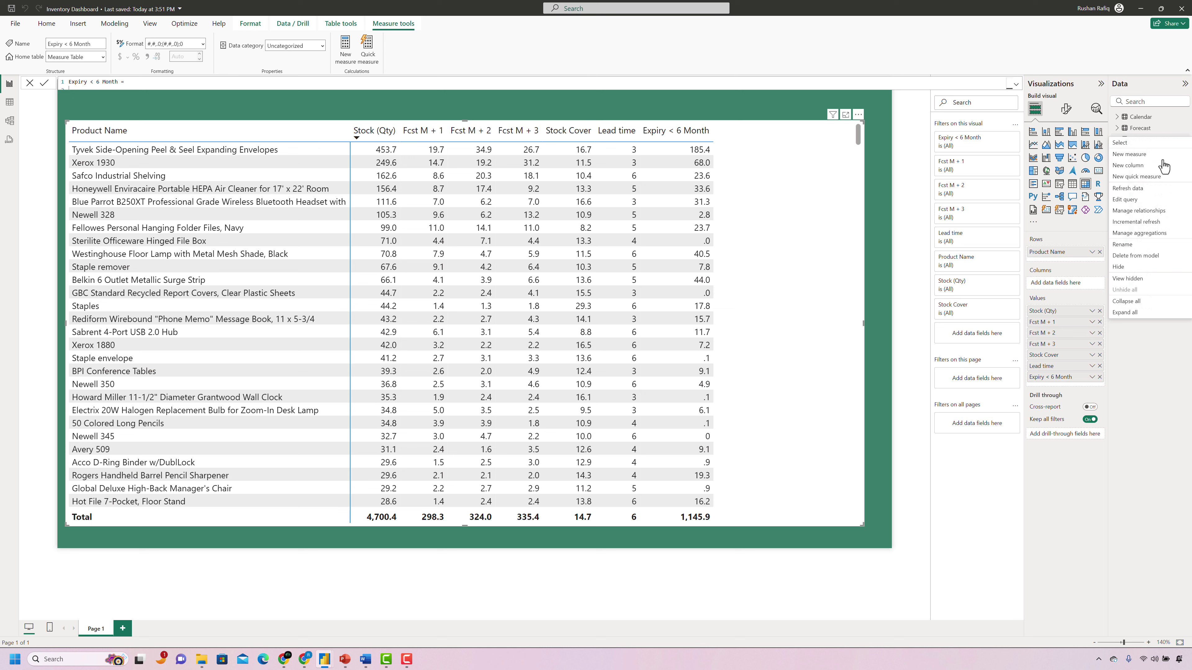
left_click(1010, 288)
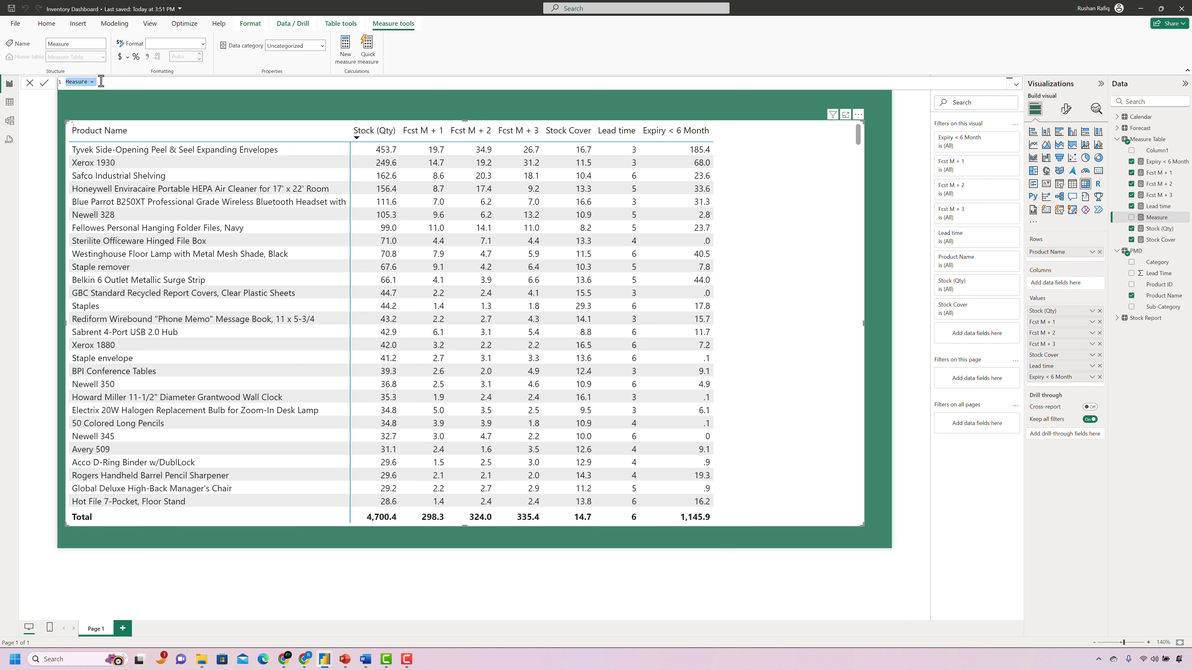
type("Expiry 6 - 12 Month =  var _stockReportDate = MAX('Stock Report'[Inventory Report Date])  var _startExpiryDate = _stockReportDate + 180  var _endExpiryDate = _stockReportDate + 360  var _stock = CALCULATE(     [Stock (Qty)],     'Stock Report'[Expiry Date] >= _startExpiryDate && 'Stock Report'[Expiry Date] < _endExpiryDate )  RETURN _stock")
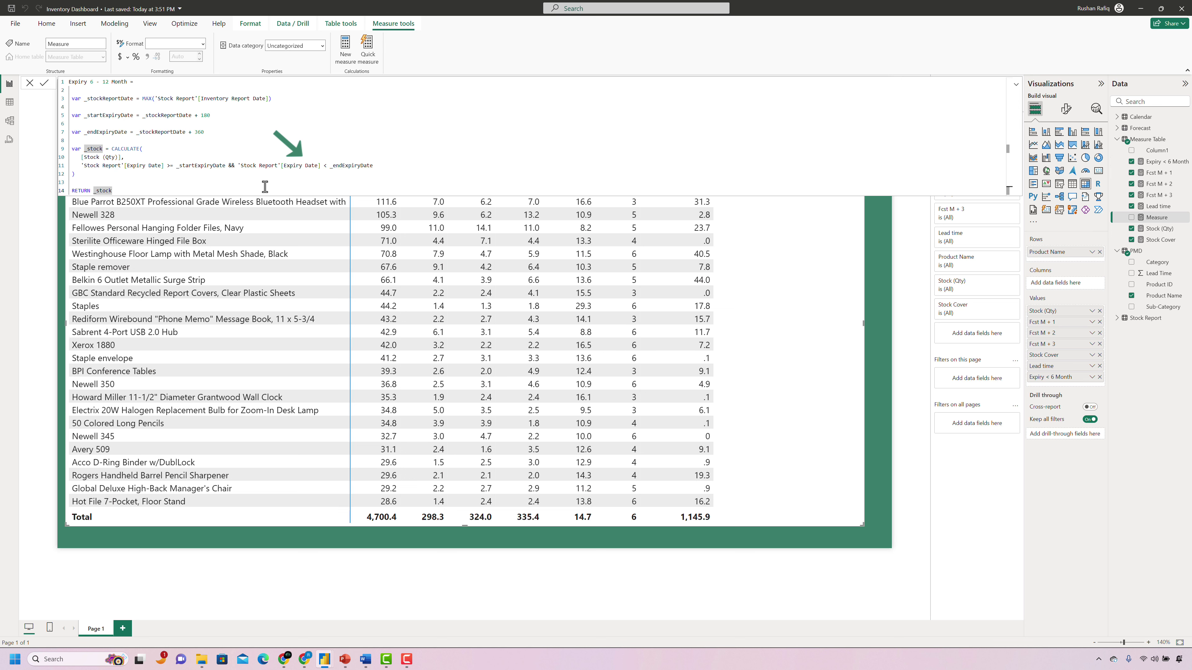
key("Return")
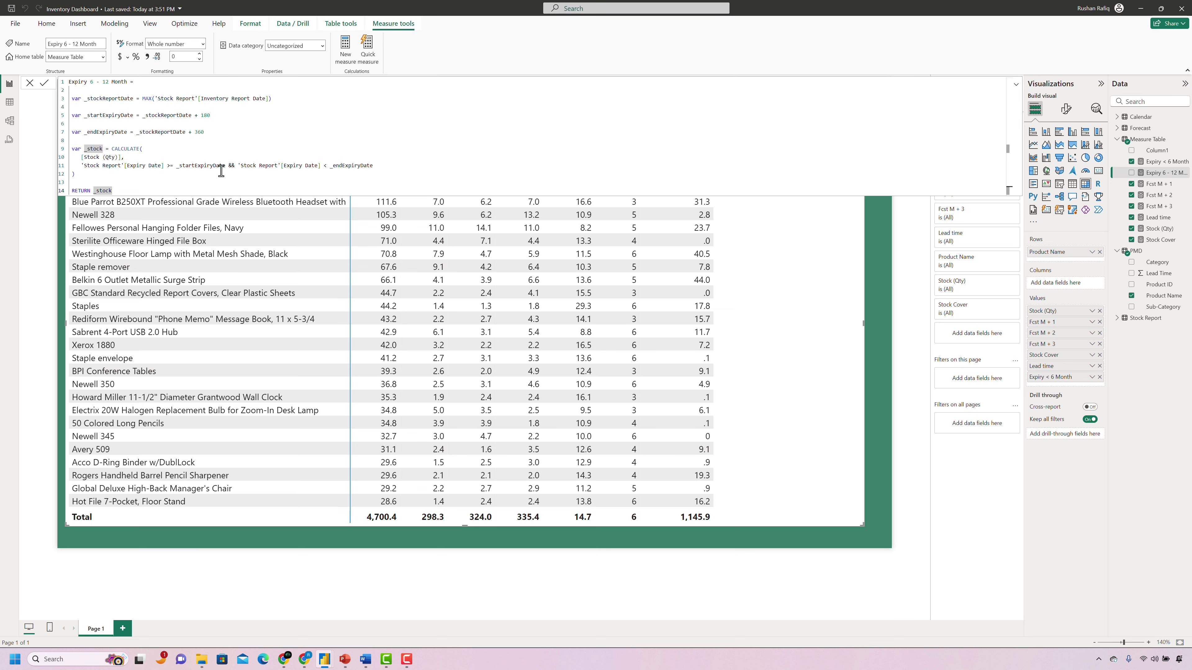
Collapse the formula editor and add Expiry 6 - 12 Month to the matrix values.
key("Up")
left_click(1017, 85)
left_click(1017, 85)
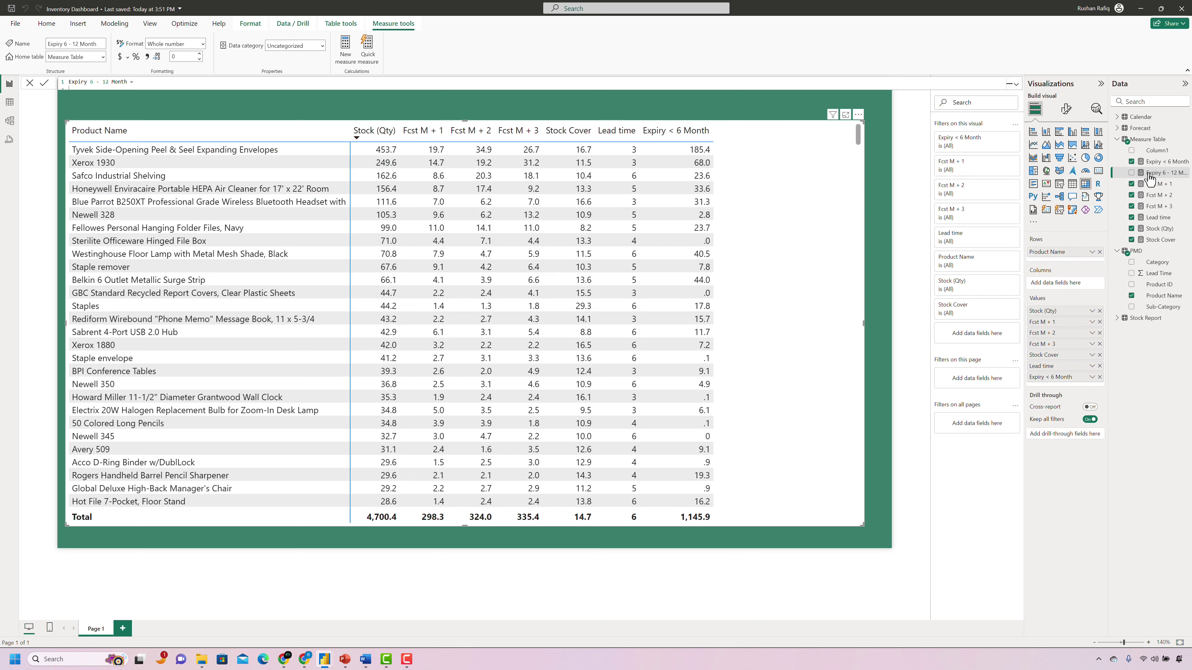
left_click(1131, 173)
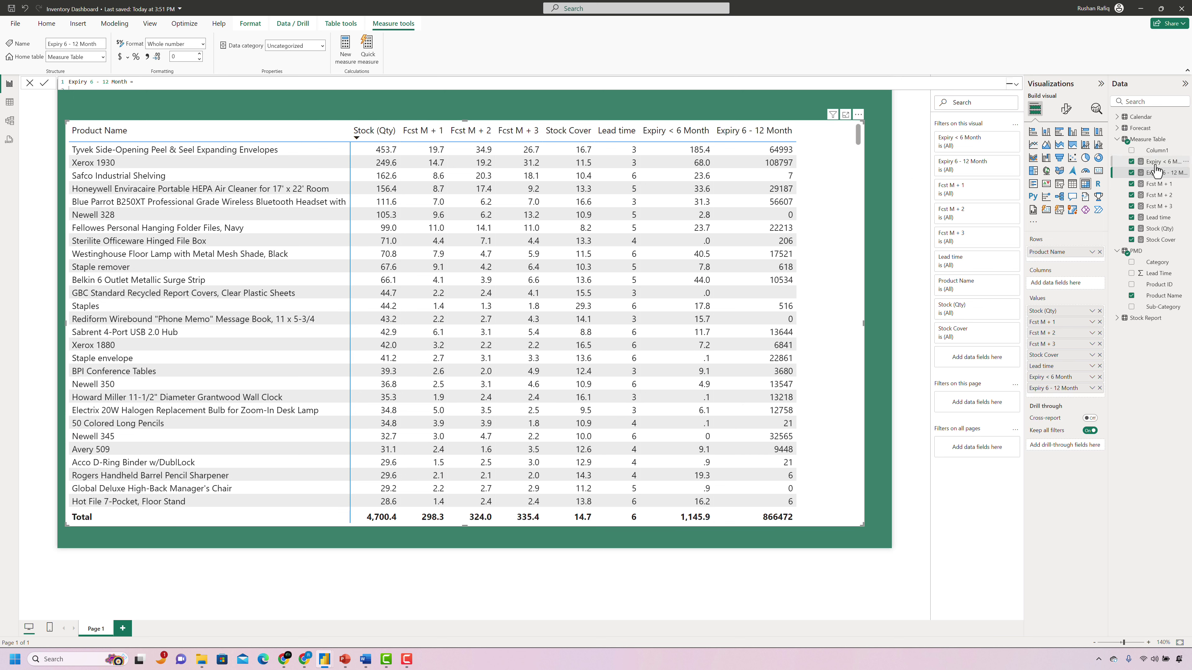
Copy the custom number format from Expiry < 6 Month and apply it to the Expiry 6 - 12 Month measure.
left_click(681, 162)
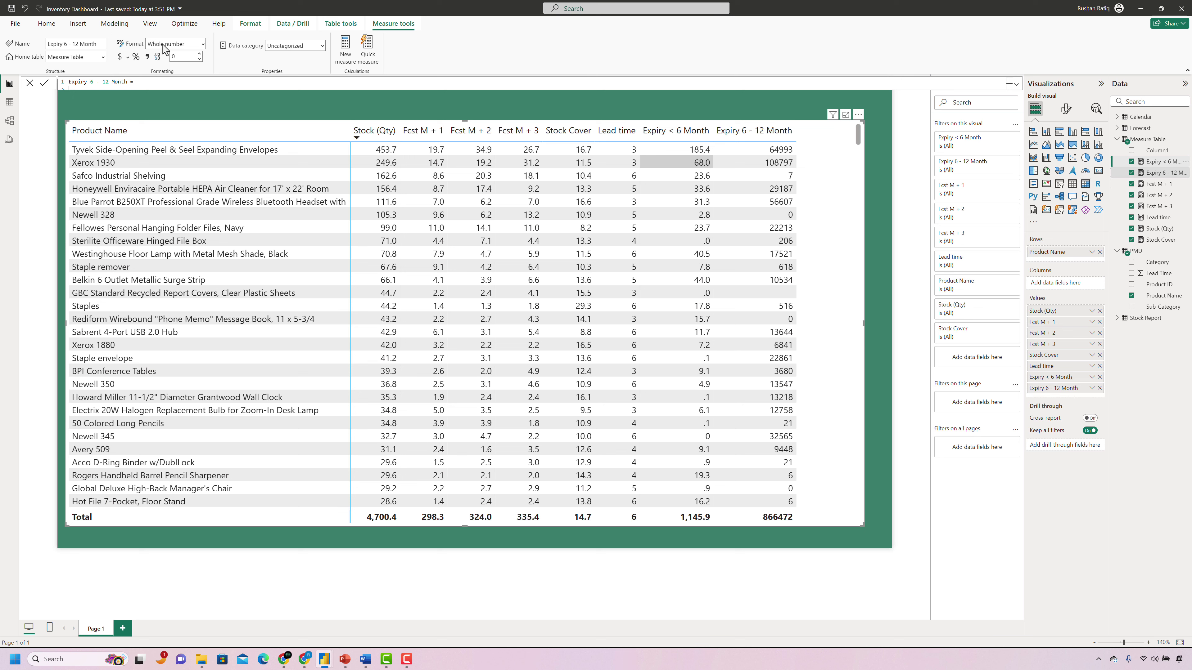
left_click(170, 44)
key("ctrl+c")
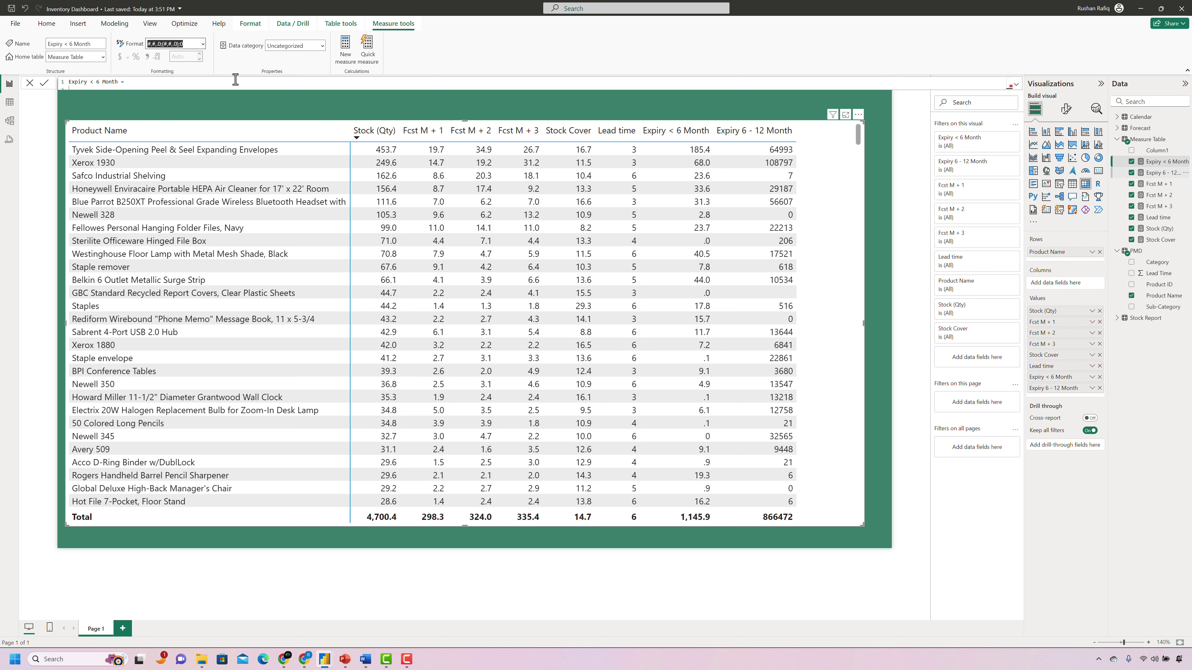
left_click(163, 43)
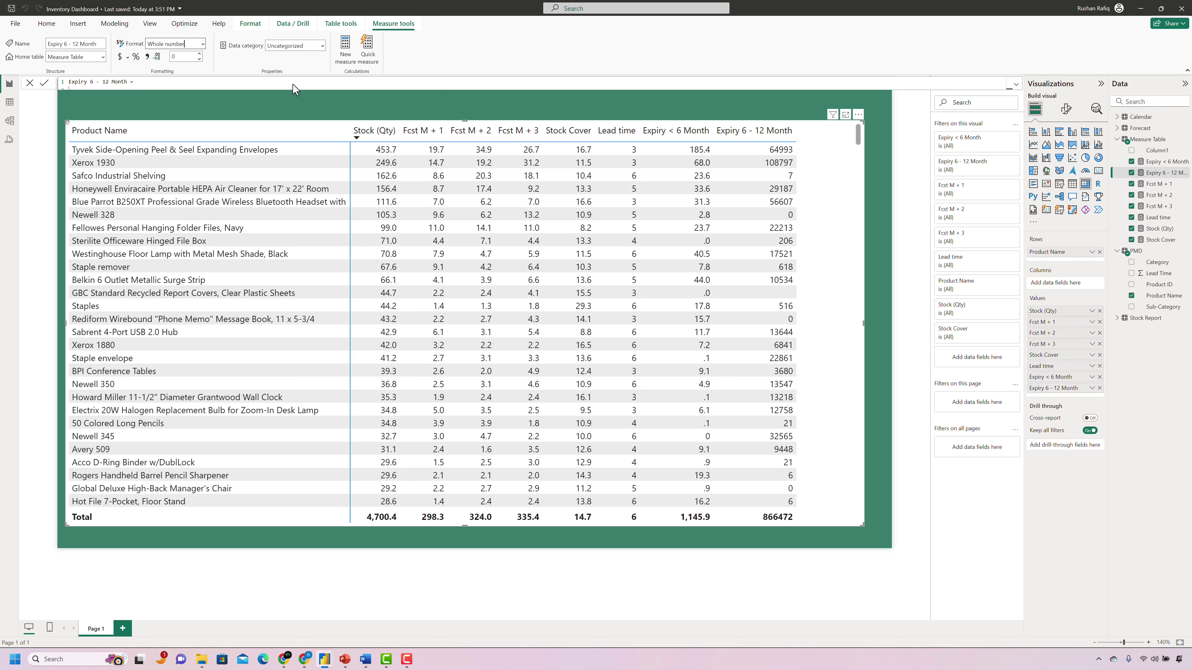
key("ctrl+v")
key("Return")
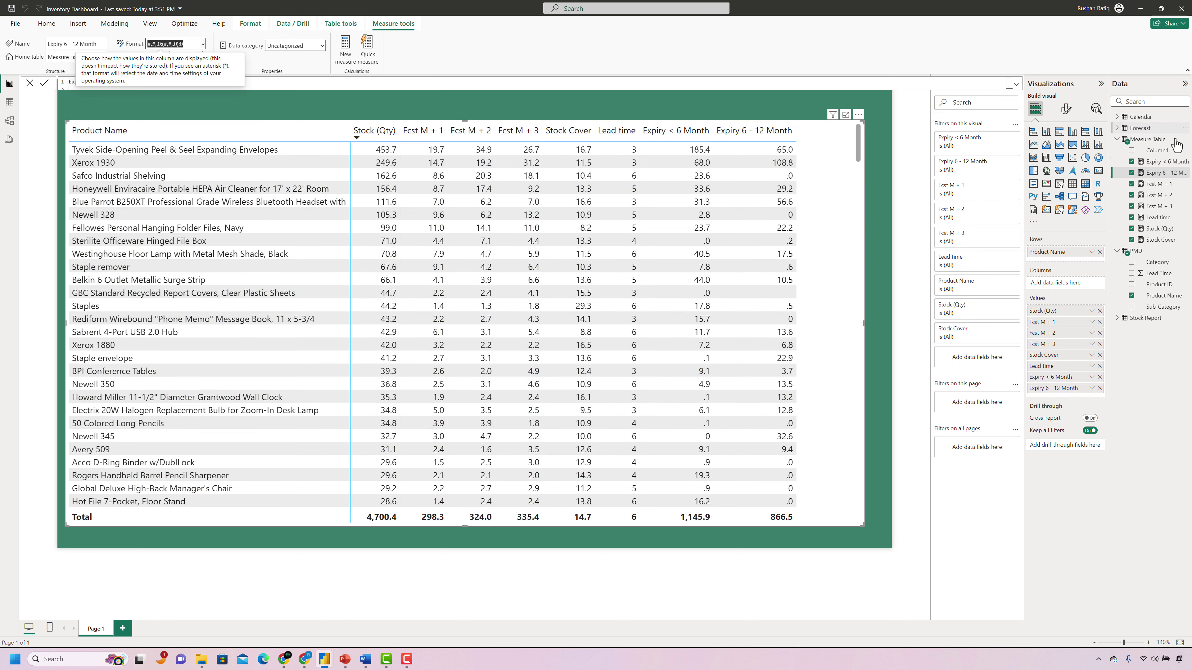
Create a new measure in the Measure Table from the Expiry 6 - 12 Month formula and name it Expiry > 12 Month.
right_click(1149, 139)
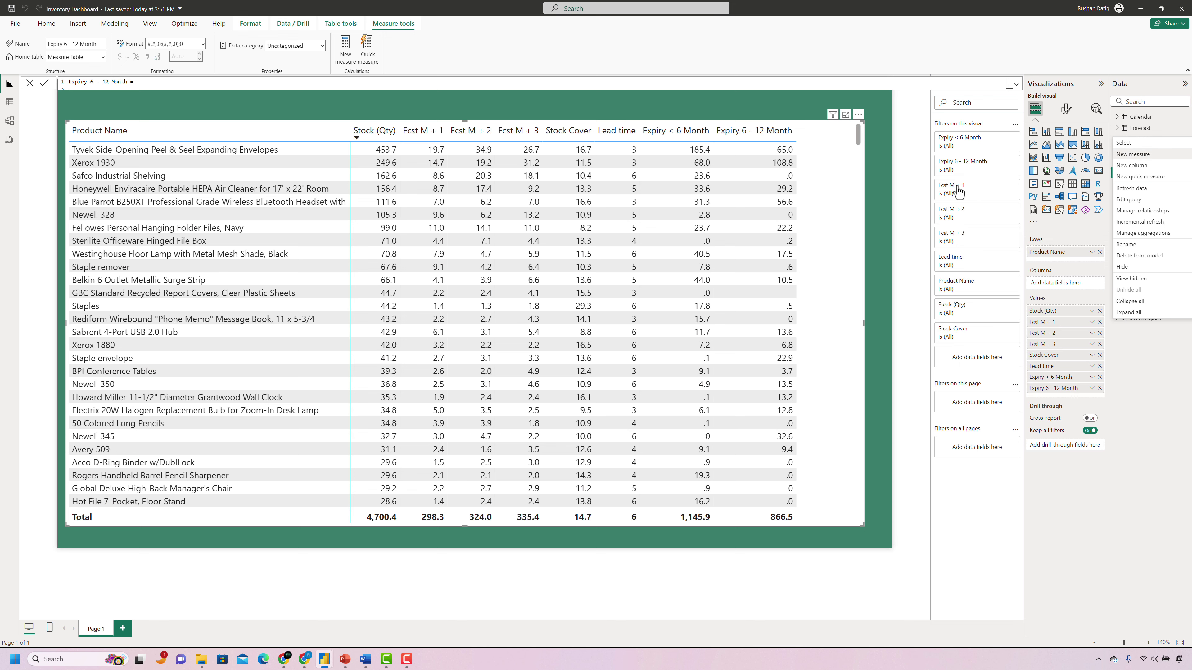
left_click(943, 197)
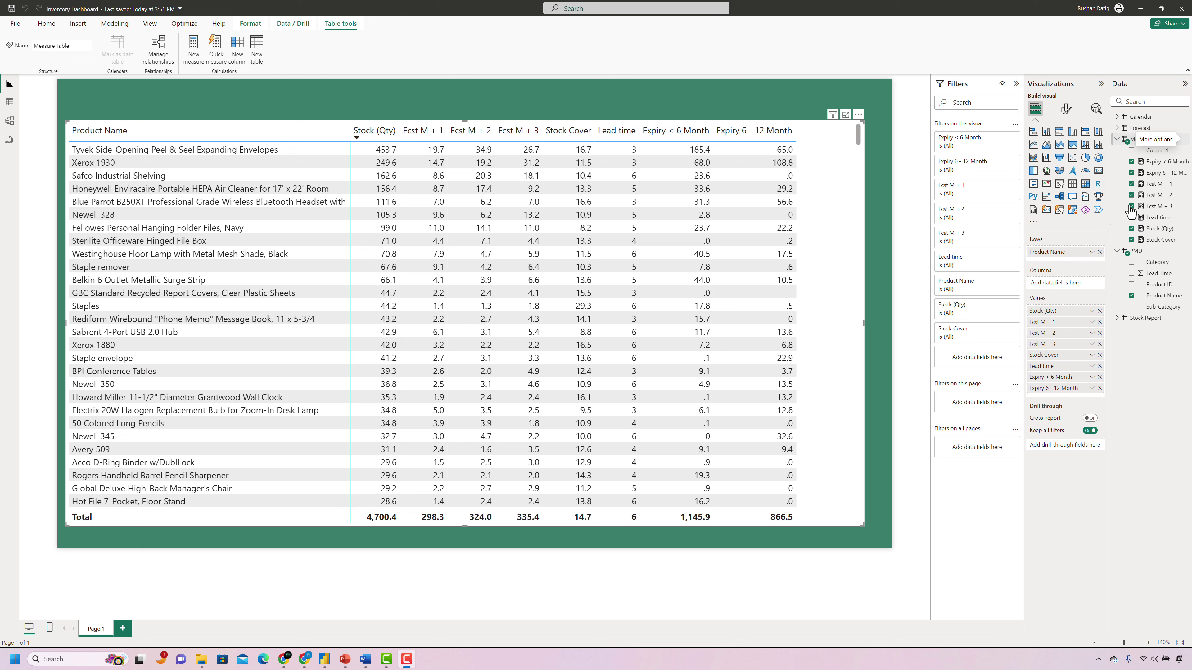
left_click(193, 48)
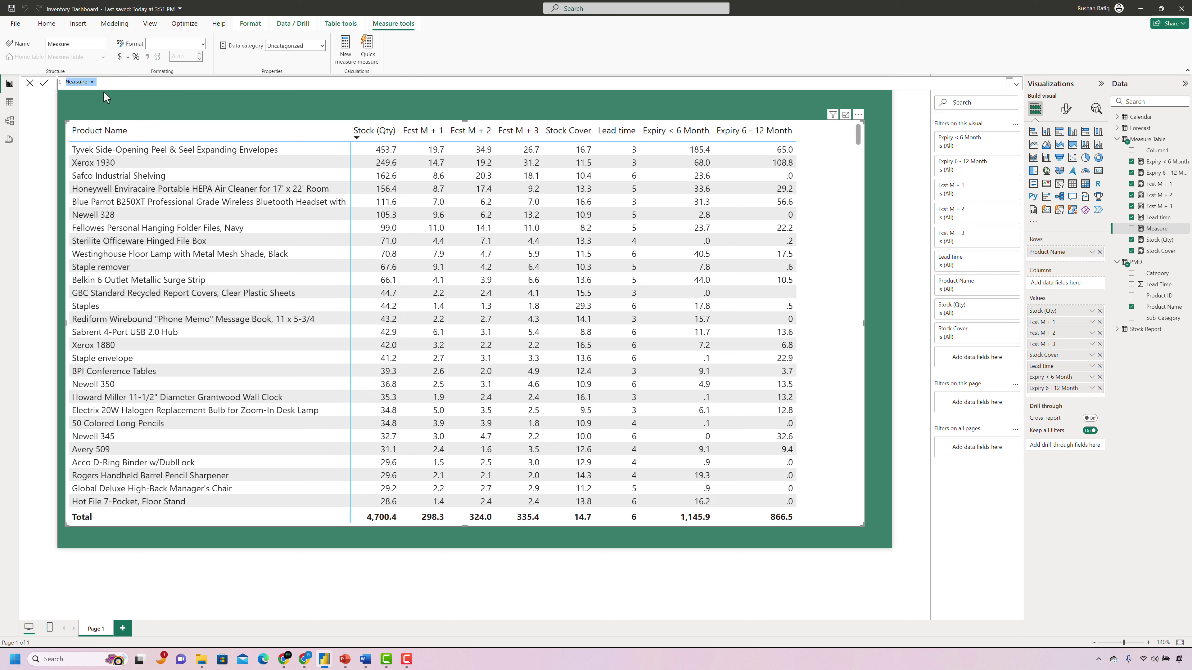
type("Expiry 6 - 12 Month =  var _stockReportDate = MAX('Stock Report'[Inventory Report Date])  var _startExpiryDate = _stockReportDate + 180  var _endExpiryDate = _stockReportDate + 360  var _stock = CALCULATE(     [Stock (Qty)],     'Stock Report'[Expiry Date] >= _startExpiryDate && 'Stock Report'[Expiry Date] < _endExpiryDate )  RETURN _stock")
key("shift+Left")
key("shift+Left")
key("shift+Left")
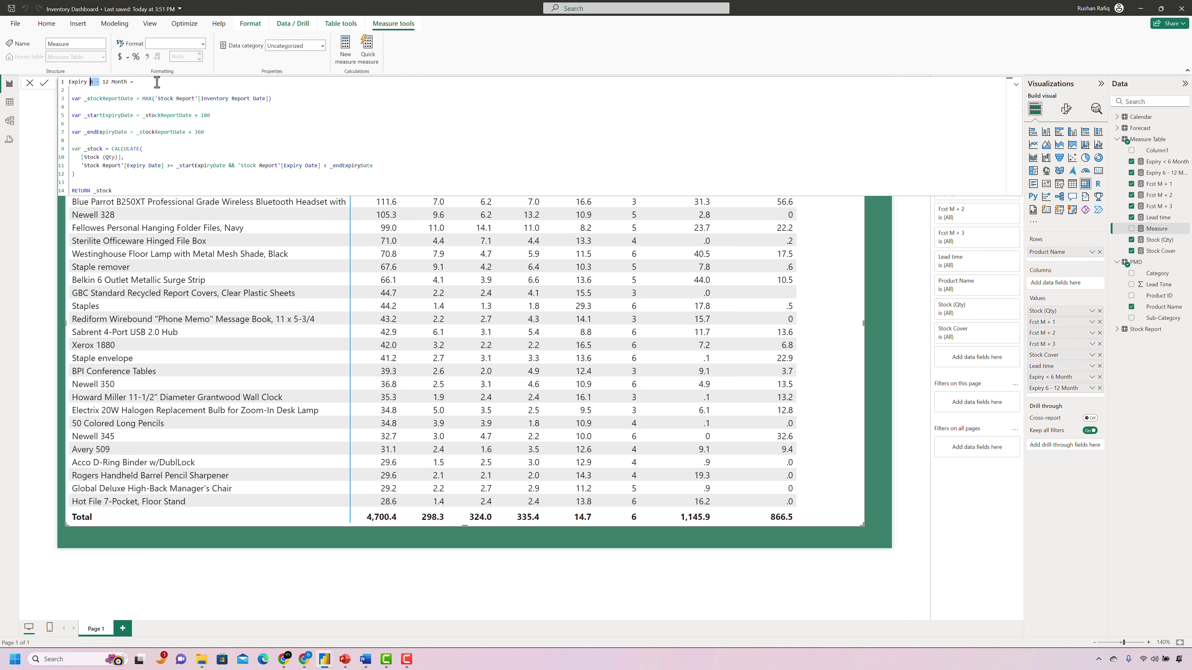
type(">")
Set the offset in _startExpiryDate to 360 days after _stockReportDate.
left_click(83, 121)
left_click(66, 115)
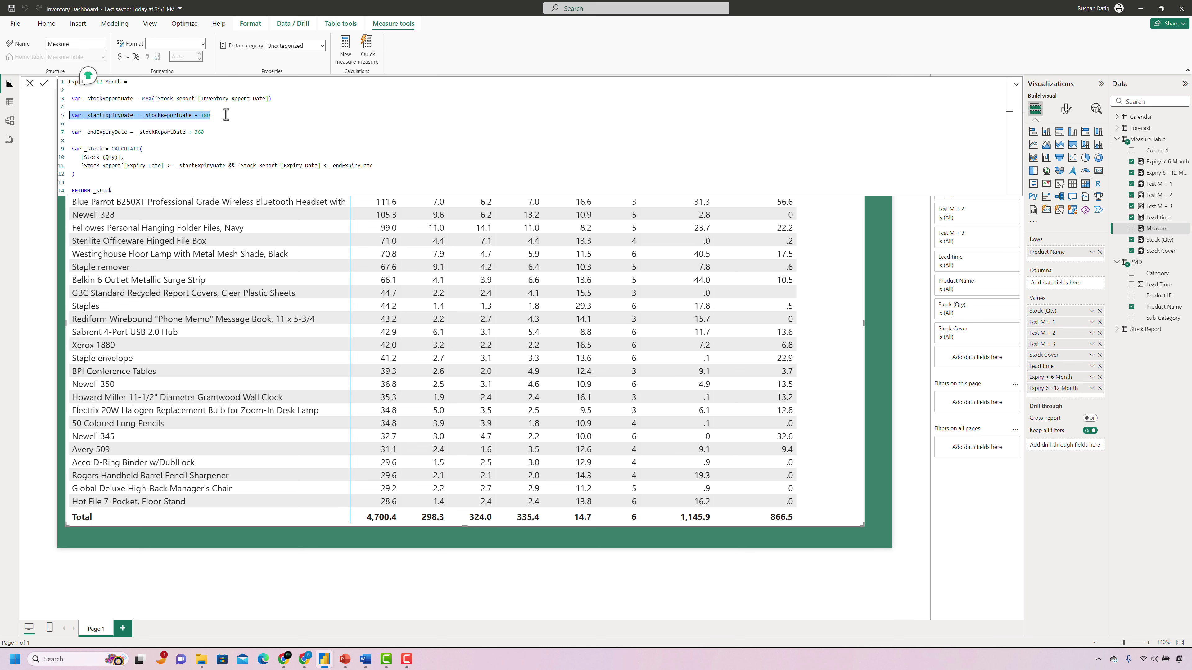
double_click(205, 115)
type("360")
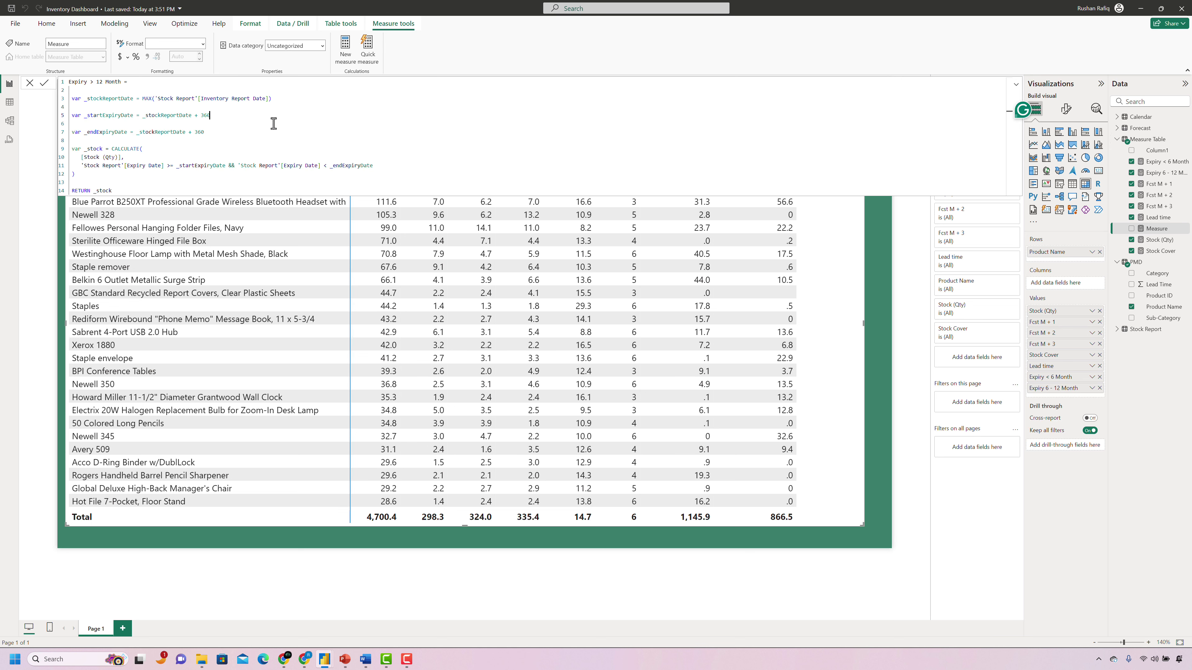
Delete the _endExpiryDate variable and its leftover blank lines from the Expiry > 12 Month formula.
left_click(206, 132)
key("ctrl+shift+Left")
key("ctrl+shift+Left")
key("ctrl+shift+Left")
key("ctrl+shift+Left")
key("ctrl+shift+Left")
key("ctrl+shift+Left")
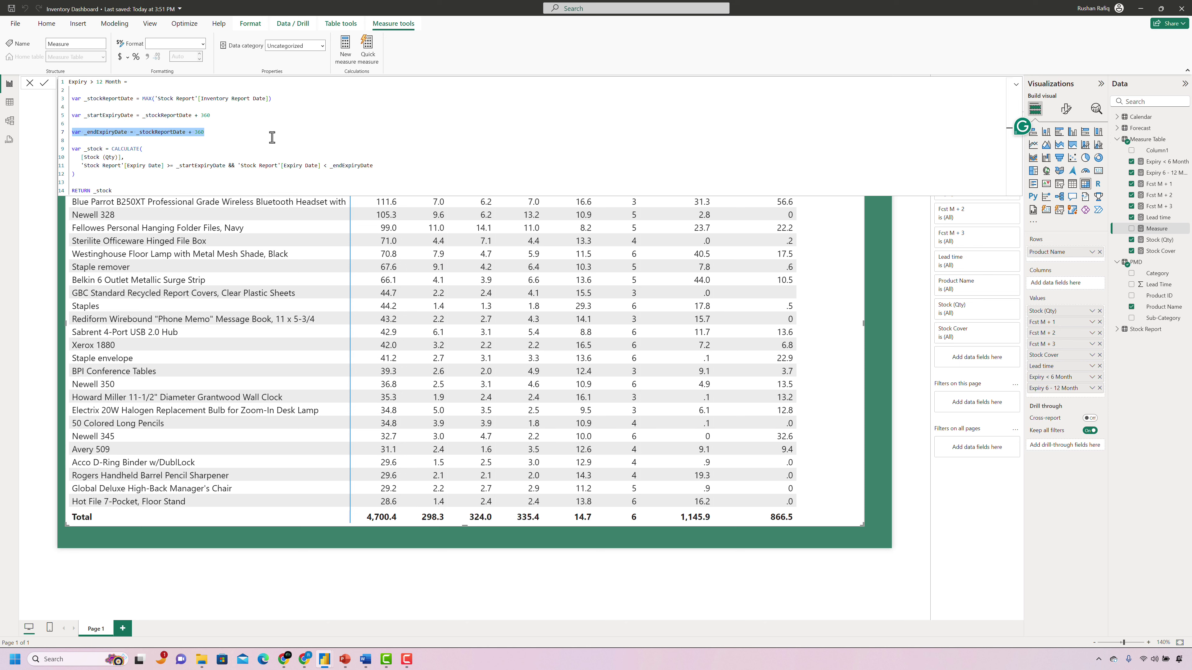
key("BackSpace")
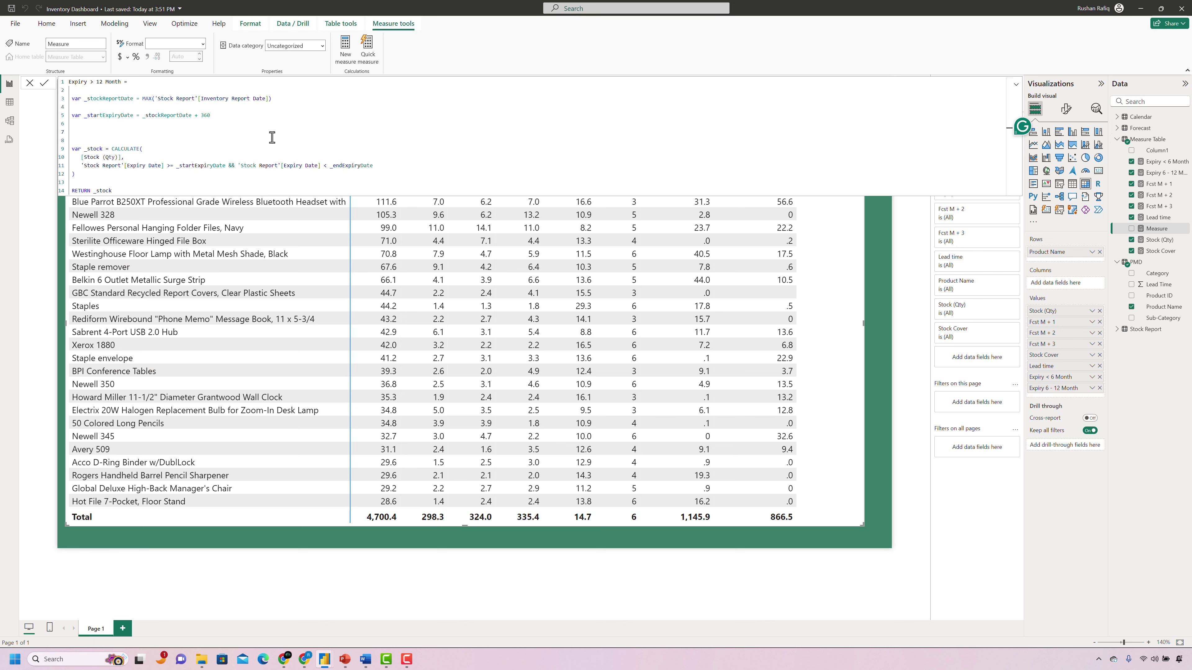
key("Delete")
key("Delete")
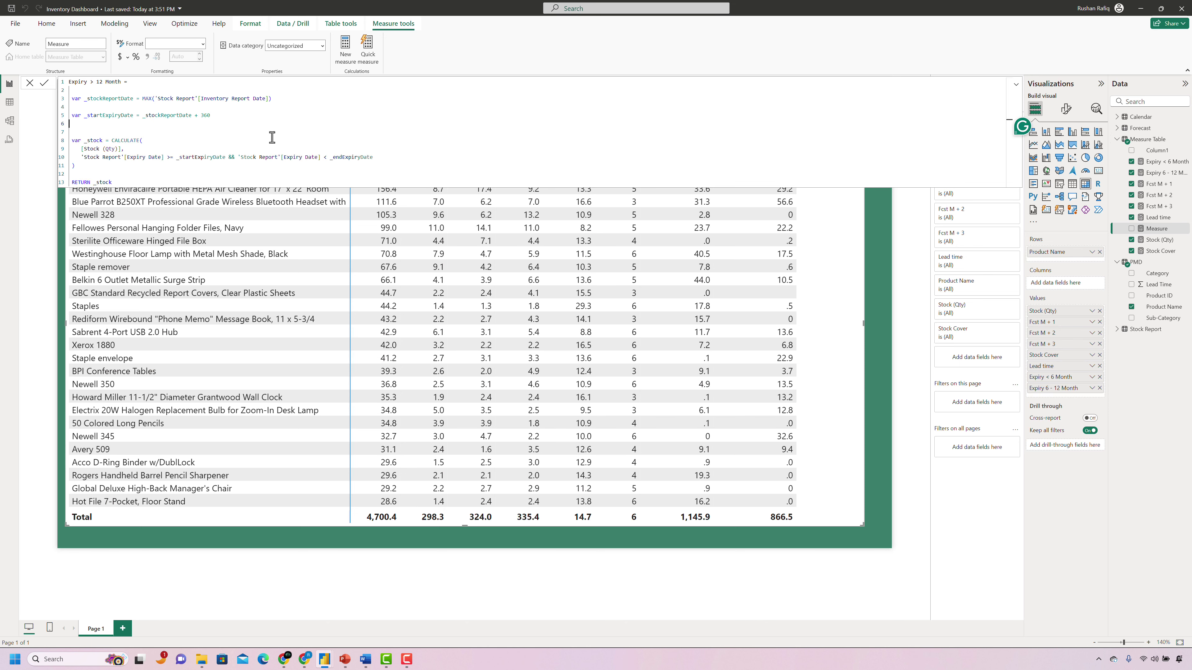
Remove the && 'Stock Report'[Expiry Date] < _endExpiryDate condition from the CALCULATE filter.
left_click(178, 148)
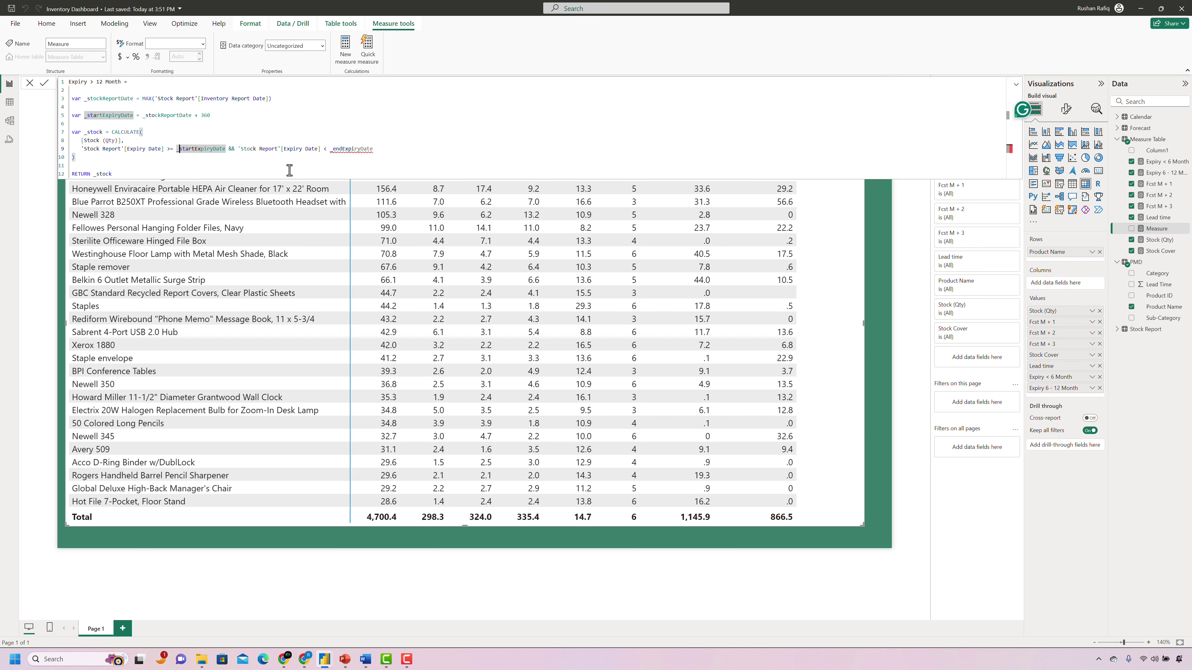
left_click(228, 149)
key("ctrl+shift+Right")
key("ctrl+shift+Right")
key("ctrl+shift+Right")
key("ctrl+shift+Right")
key("ctrl+shift+Right")
key("ctrl+shift+Right")
key("ctrl+shift+Right")
key("ctrl+shift+Right")
key("ctrl+shift+Right")
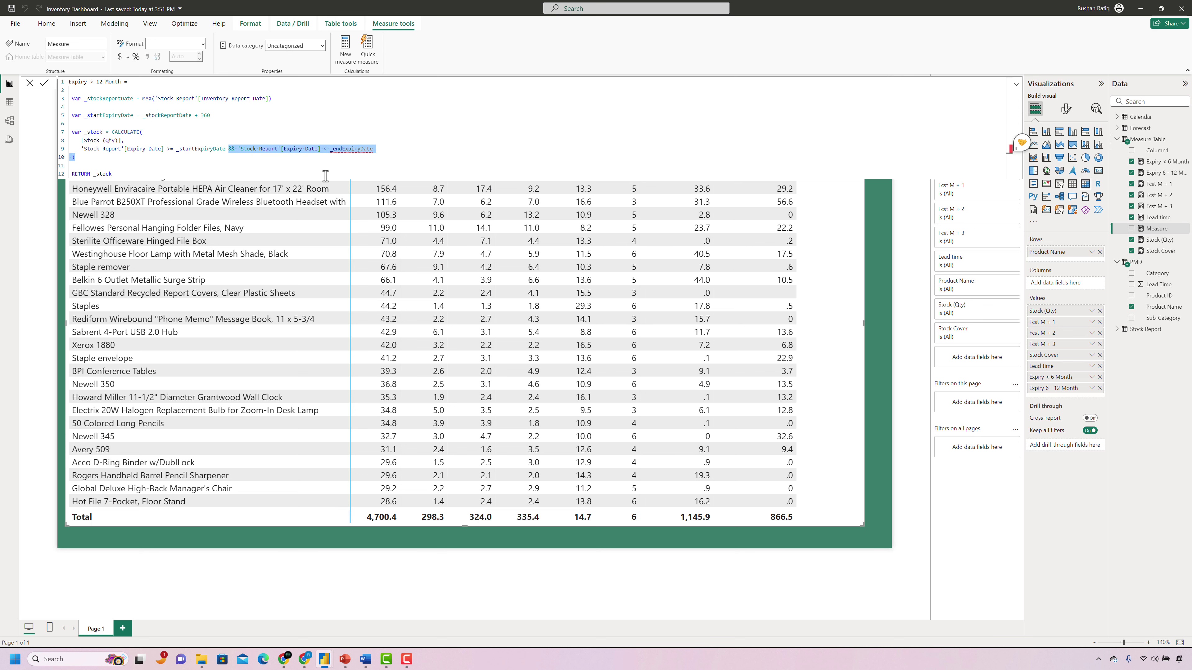
key("BackSpace")
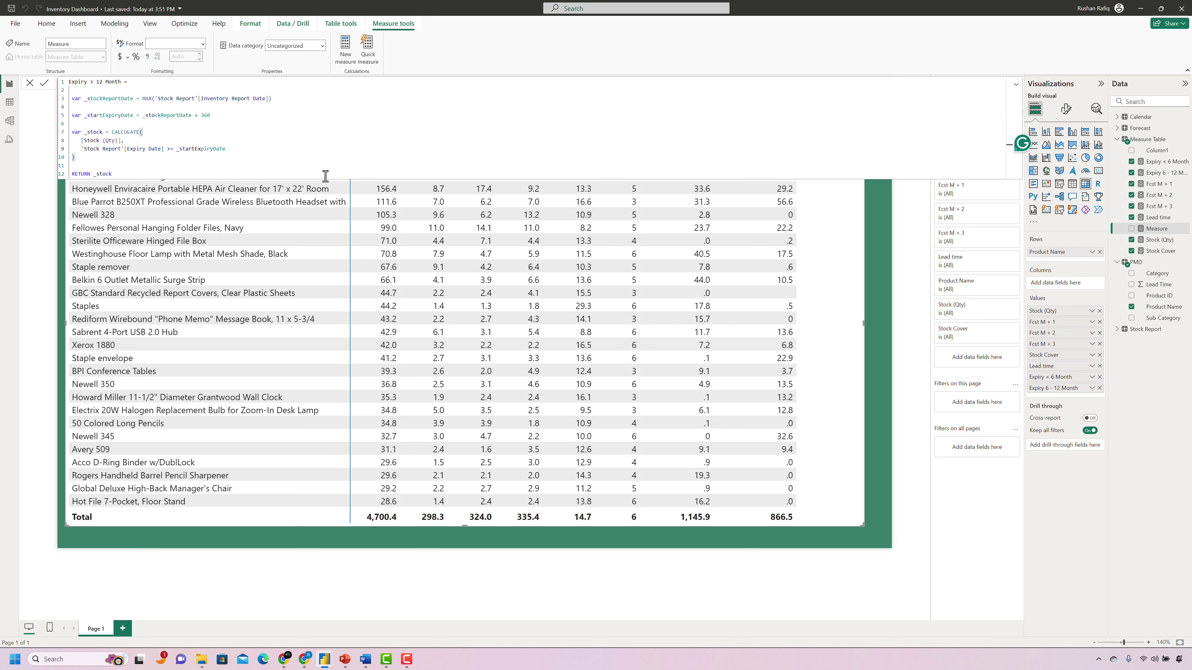
Commit the Expiry > 12 Month measure and add it to the matrix values.
key("Left")
key("Left")
key("Left")
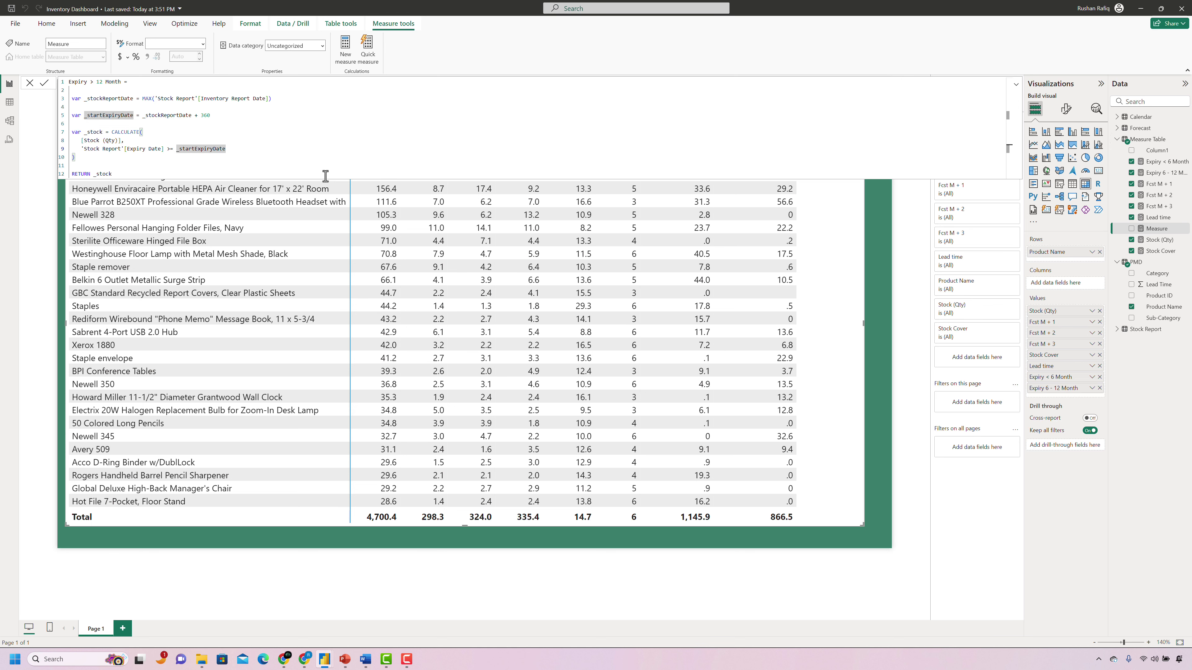
key("Down")
key("Down")
key("Return")
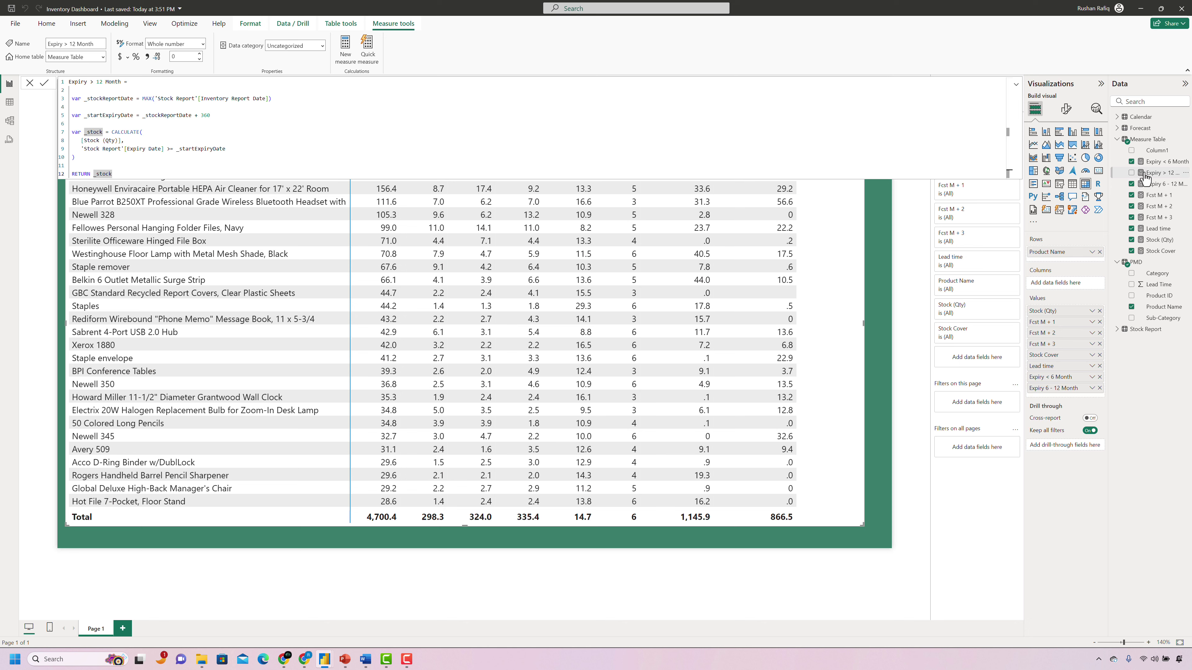
left_click(1131, 172)
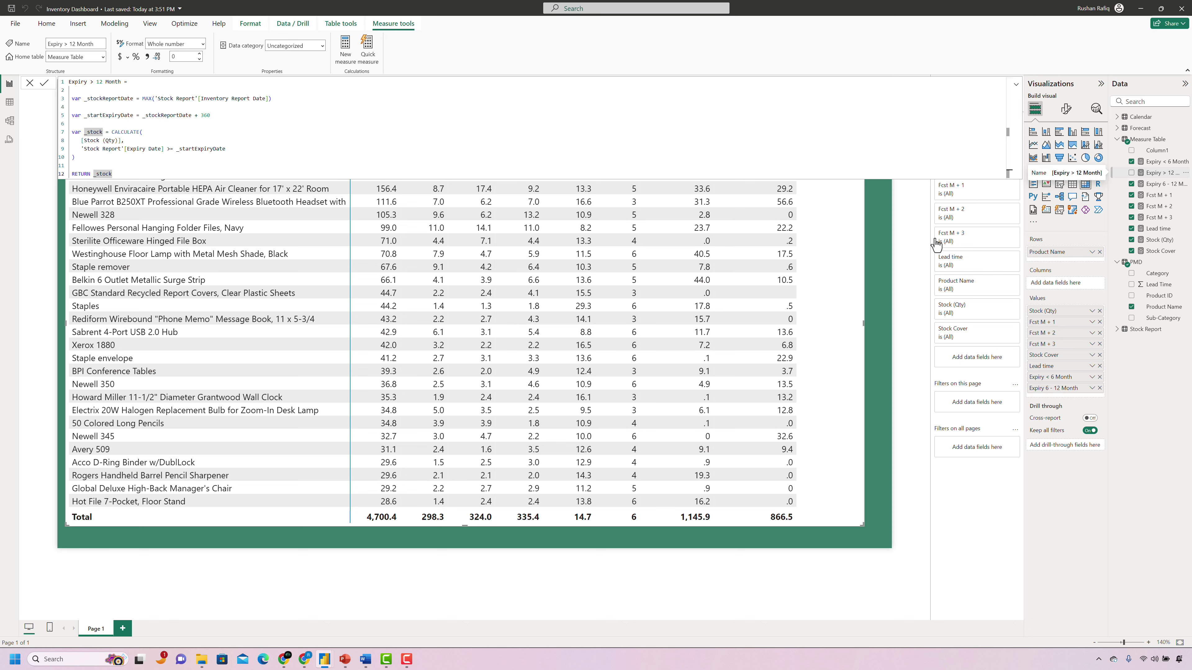
Collapse the expanded formula area and narrow the matrix's Product Name column so the Expiry > 12 Month column fits.
left_click(1016, 84)
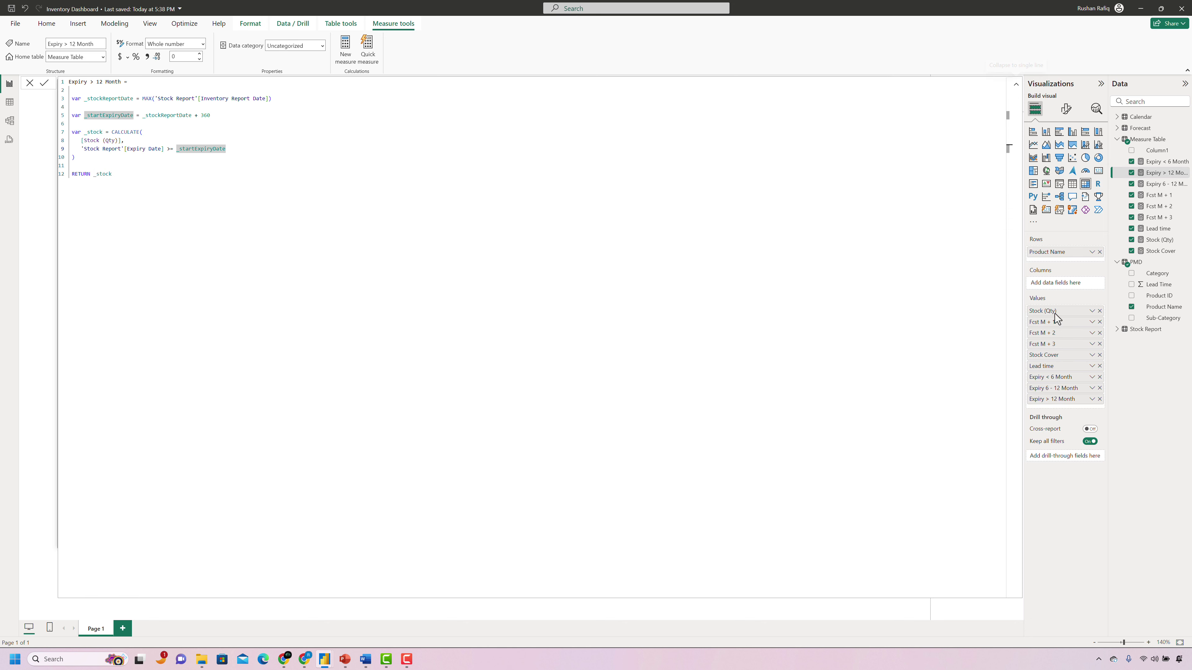
left_click_drag(871, 515, 818, 524)
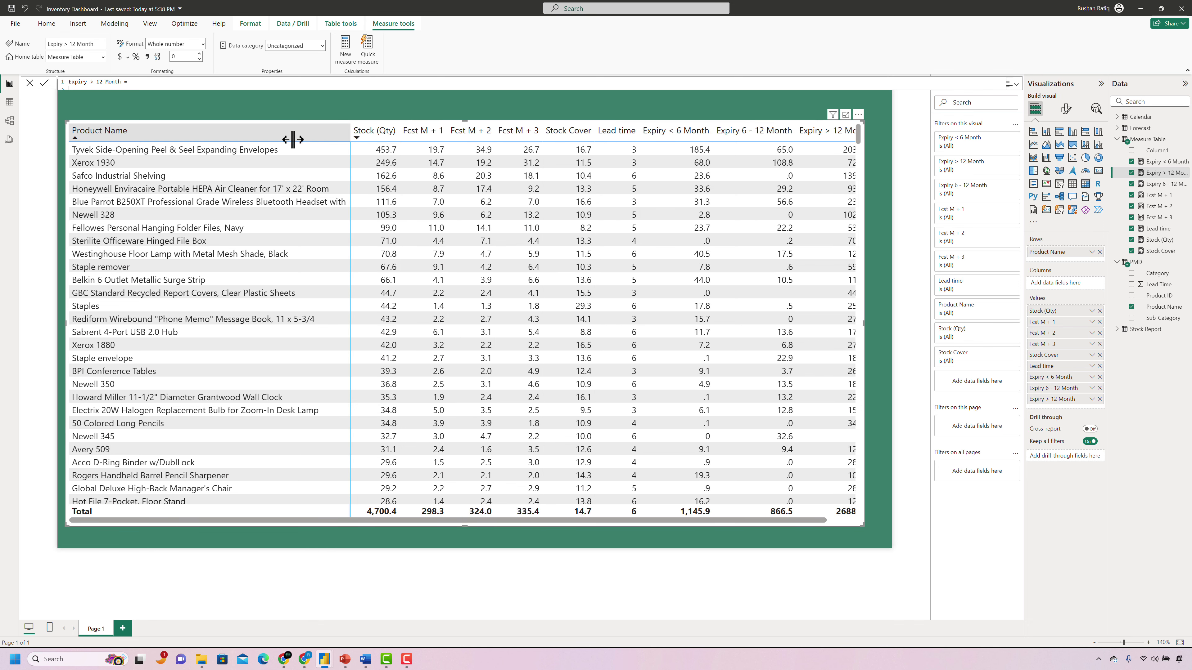
left_click_drag(293, 139, 233, 140)
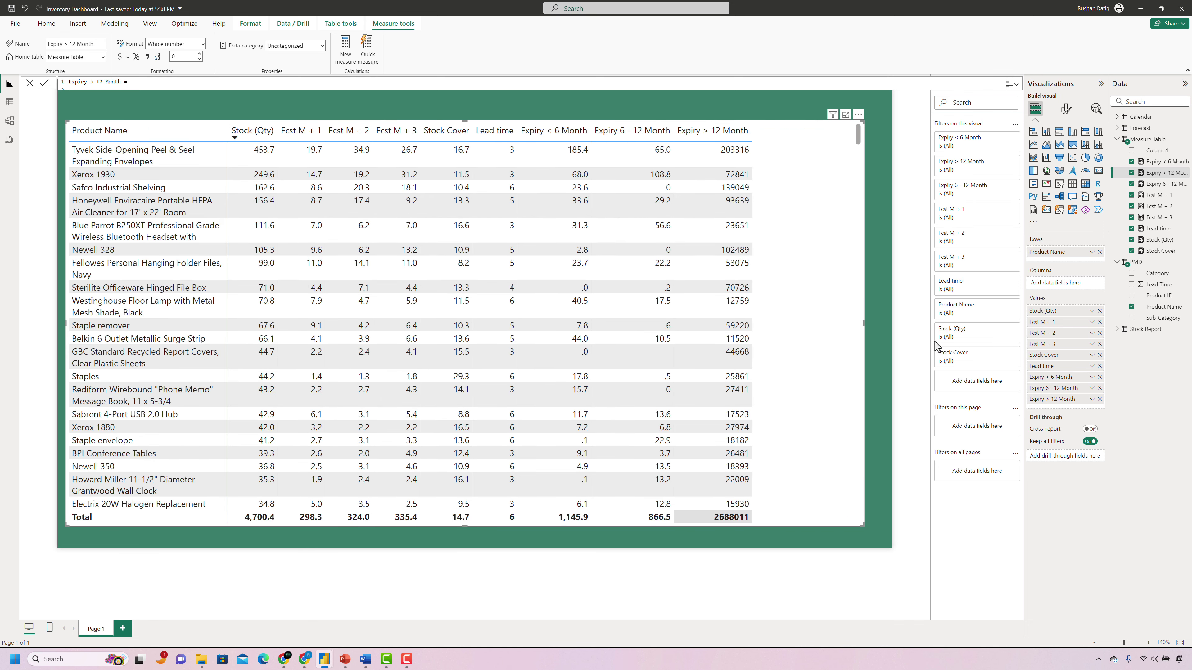
Set the custom format of the Expiry > 12 Month measure to #,#,.0;(#,#,.0);0.
left_click(173, 47)
type("#,#,.0;(#,#,.0);0")
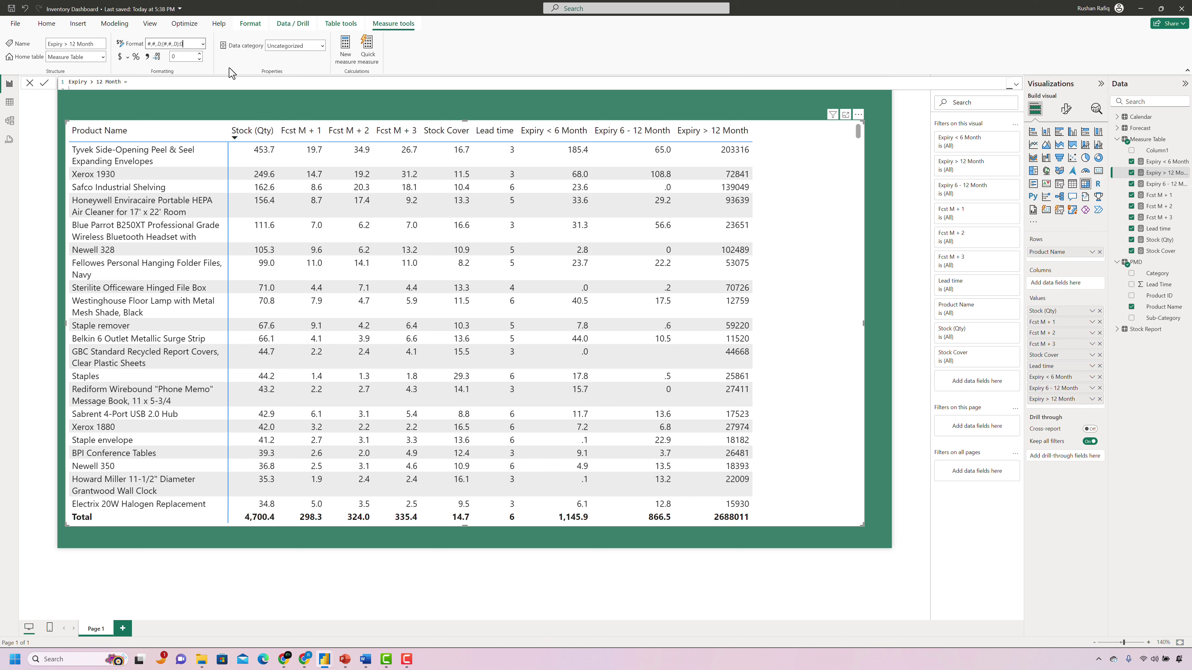
key("Return")
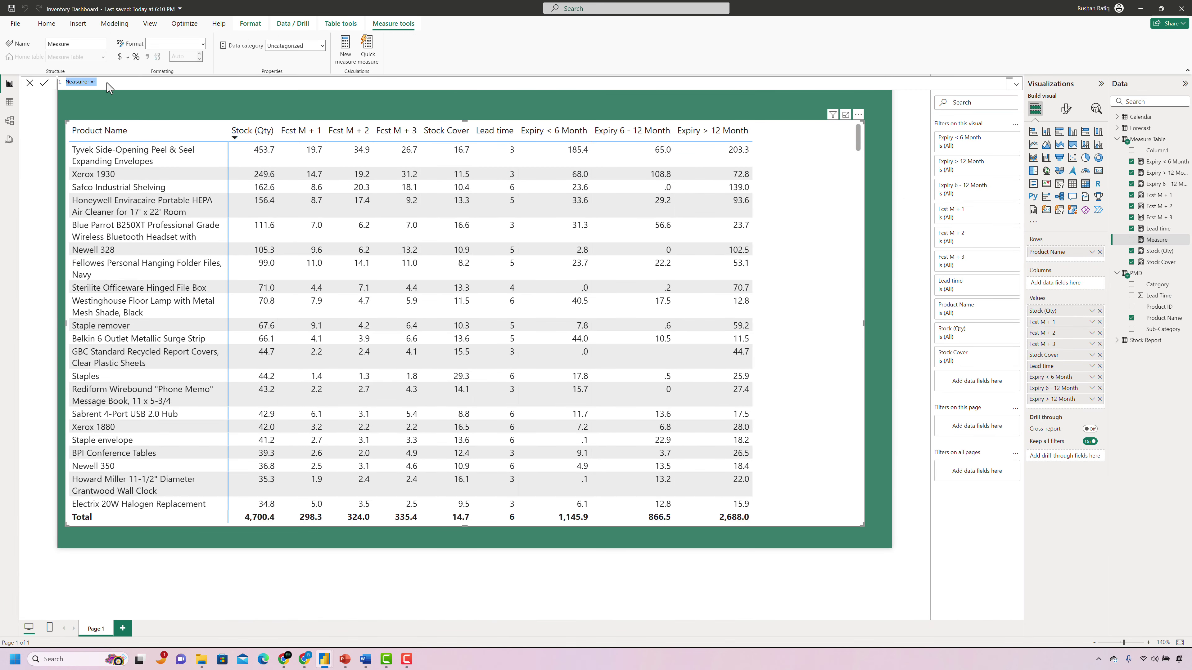
Define the new measure as reorder flag = IF([Lead Time] > [Stock Cover], 1, 0).
key("End")
type("reorder flag = if(     [Lead Time] > [Stock Cover],     1,0 )")
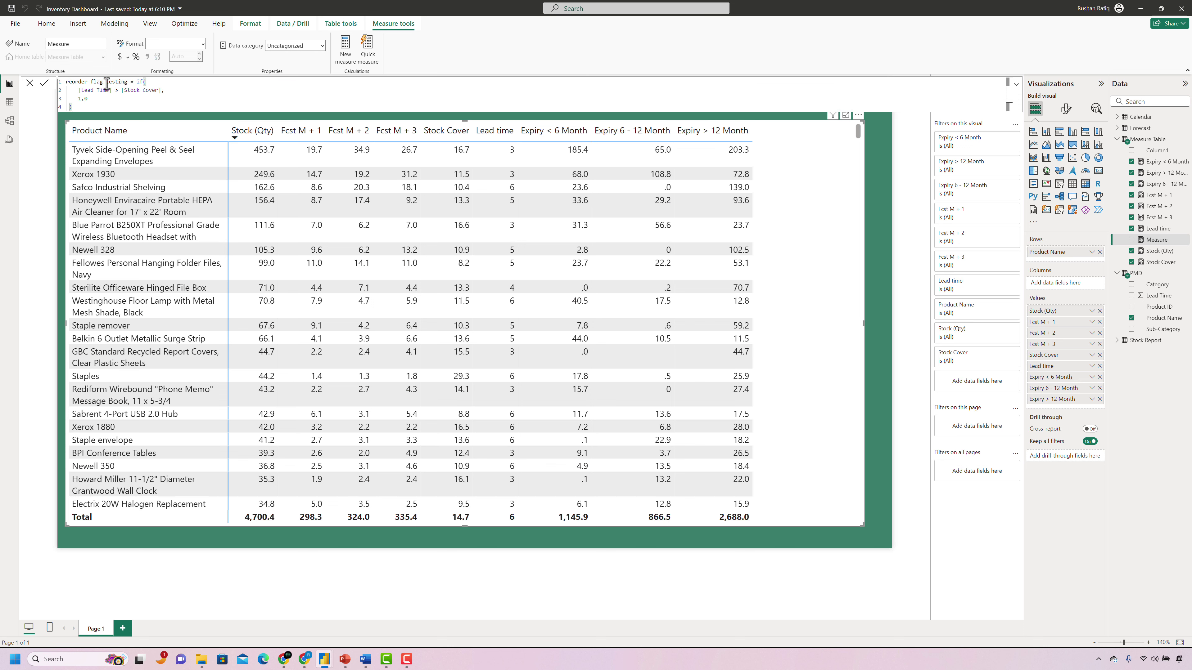
left_click(121, 102)
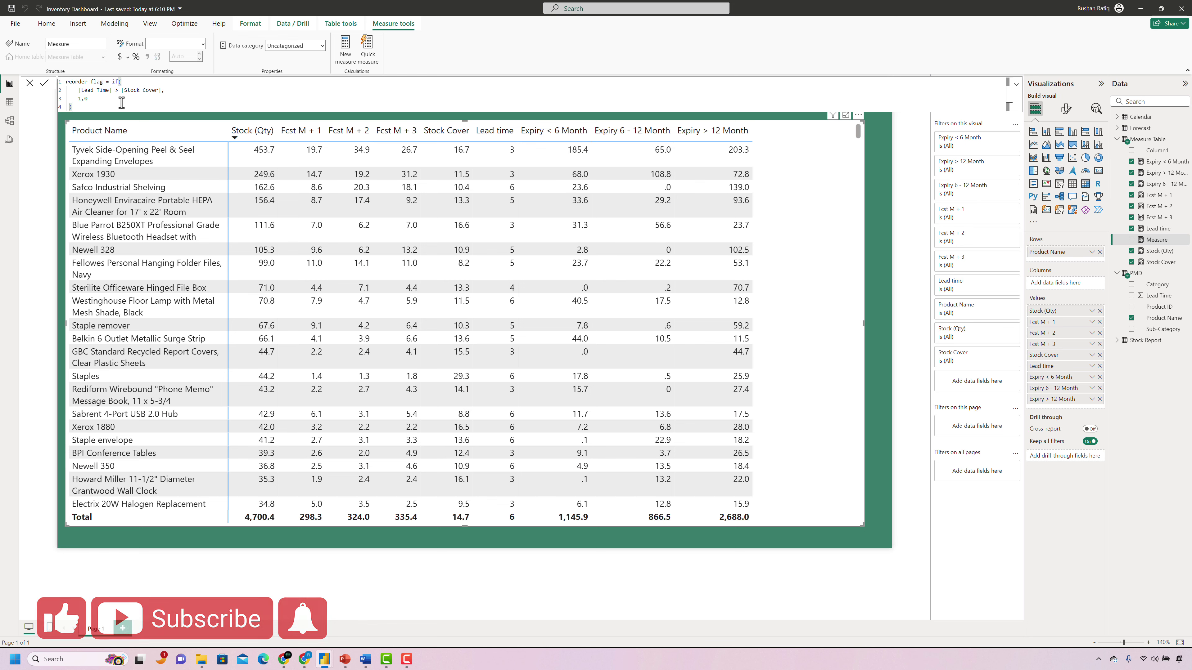
Change the lead-time side of the reorder flag condition to ([Lead Time]+4).
left_click(111, 89)
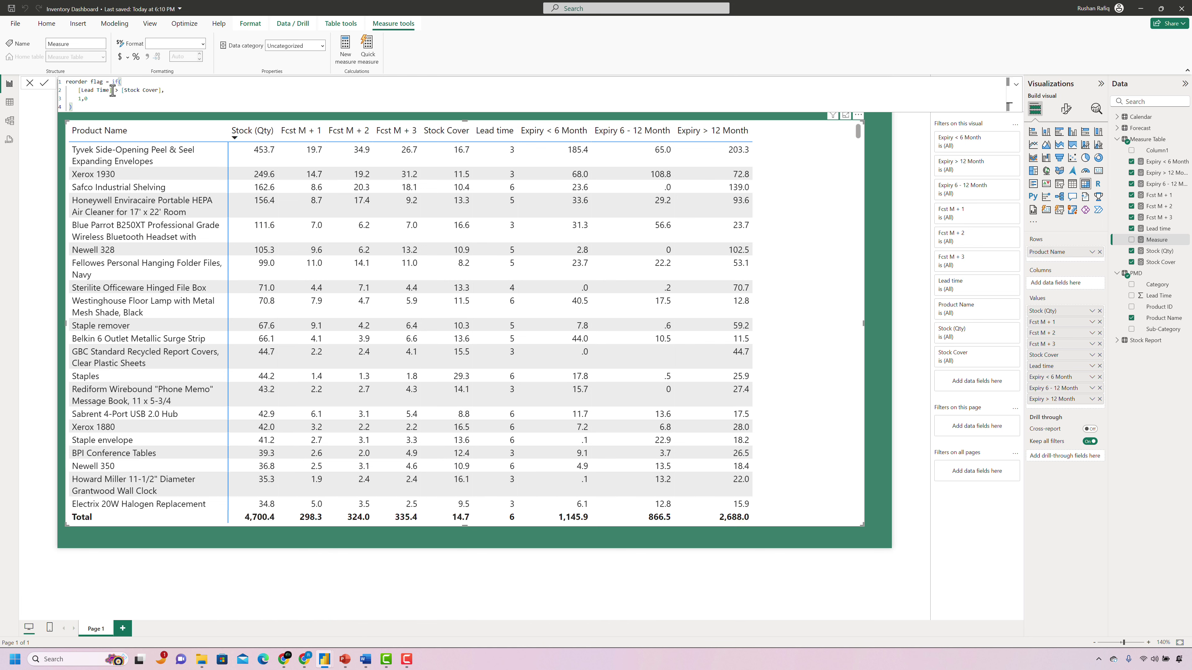
type("+4)")
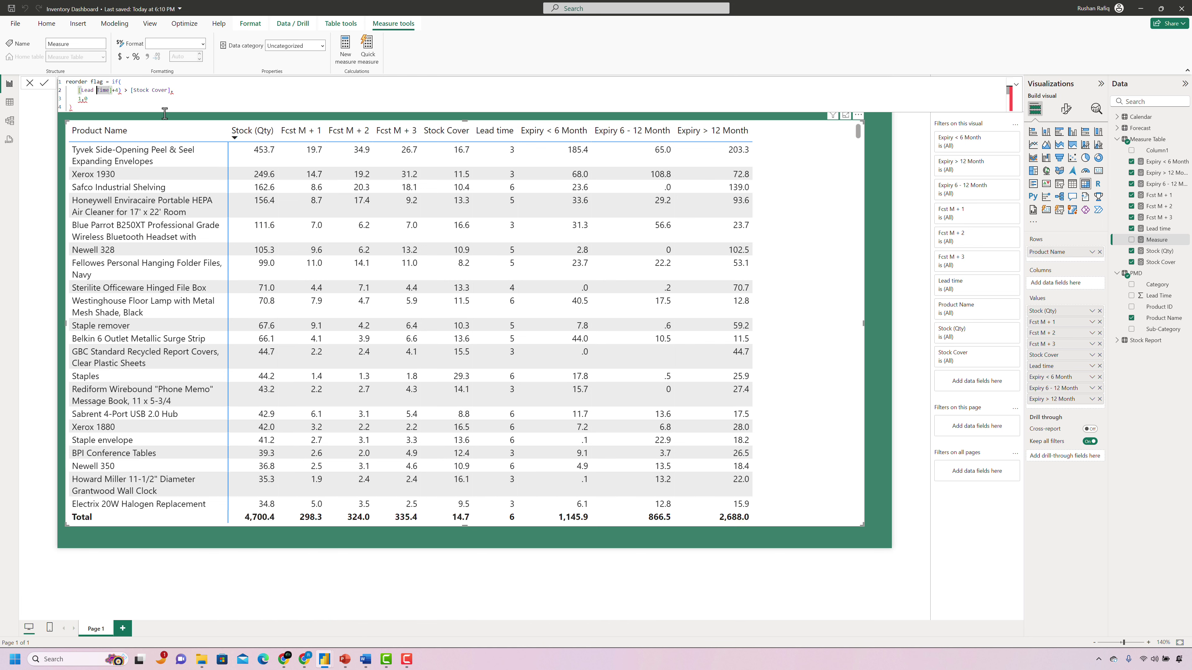
key("Home")
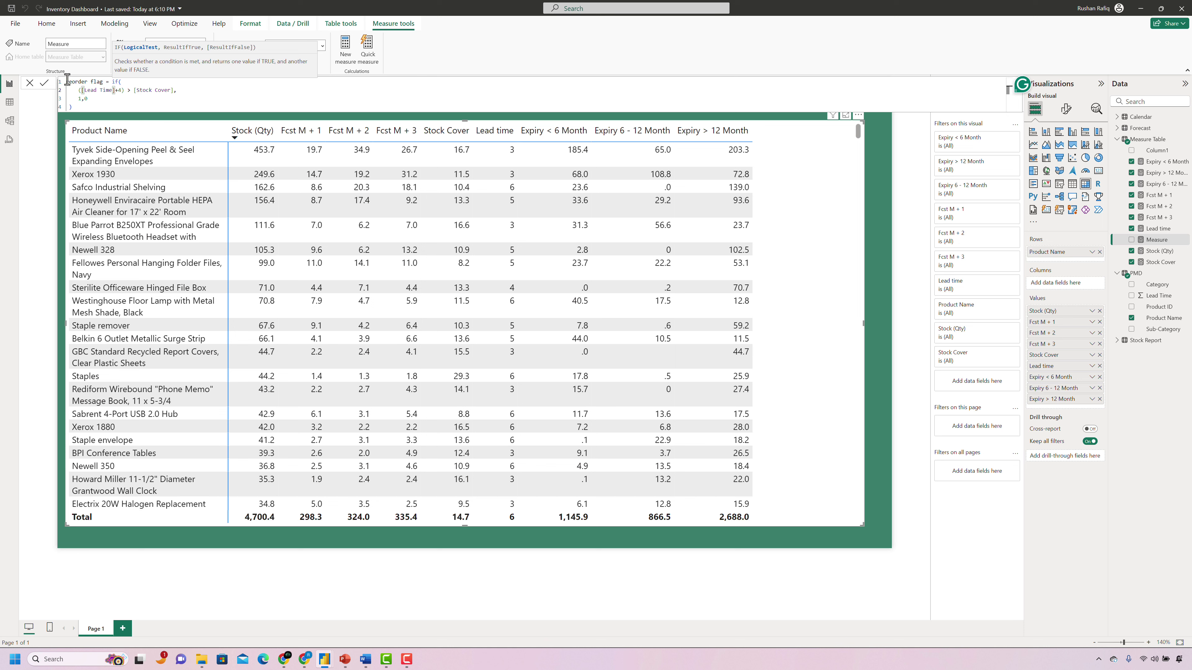
Capitalise the measure's name as Reorder Flag and commit the formula.
left_click(100, 98)
type("Reorder")
key("Right")
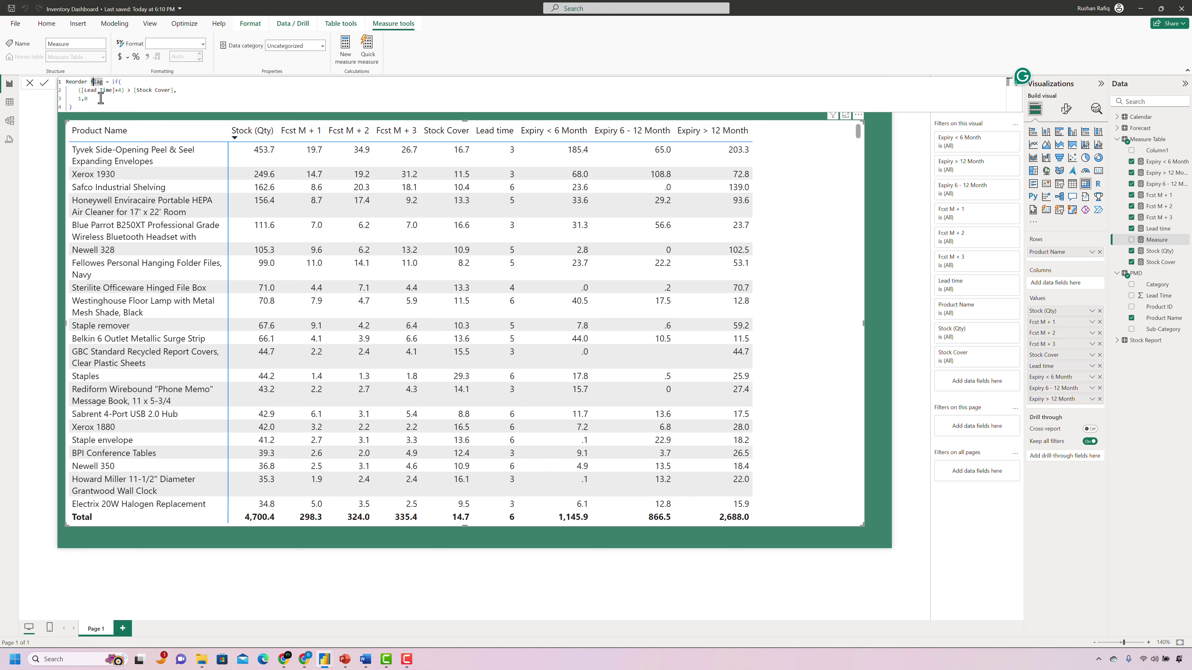
key("Delete")
type("F")
key("Return")
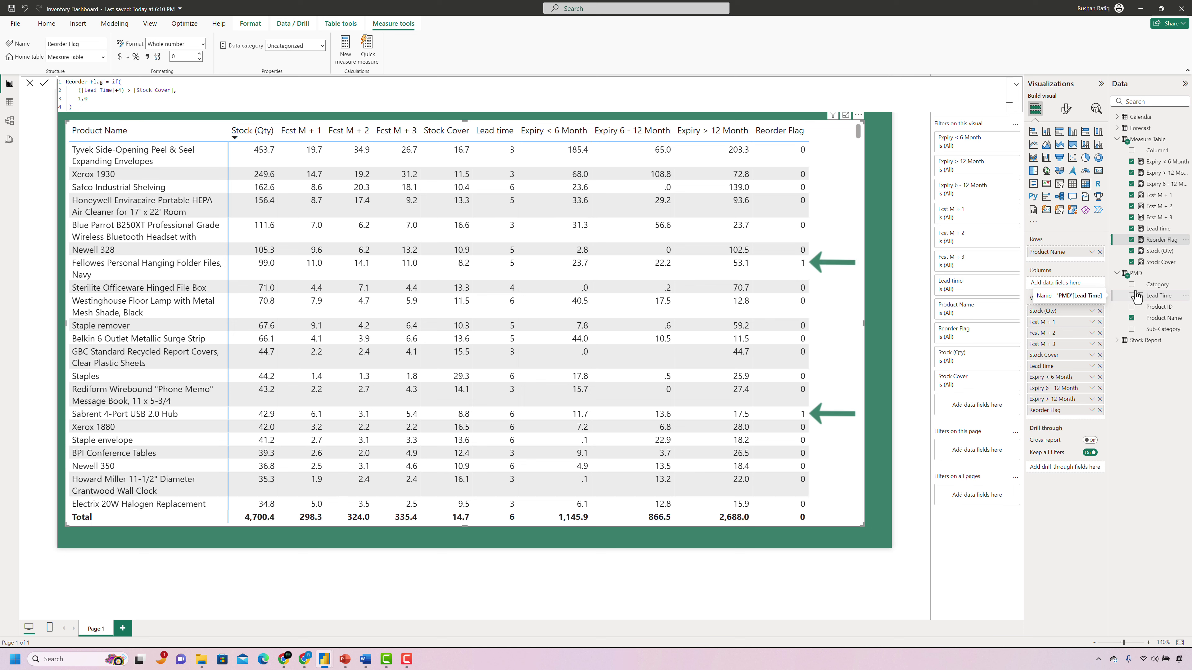
Create the Measure Table measure Reorder Qty = IF([Reorder Flag] = 1, ([Lead Time]+4) * ([Fcst M + 1]+[Fcst M + 2]+[Fcst M + 3])/3, 0).
right_click(1147, 139)
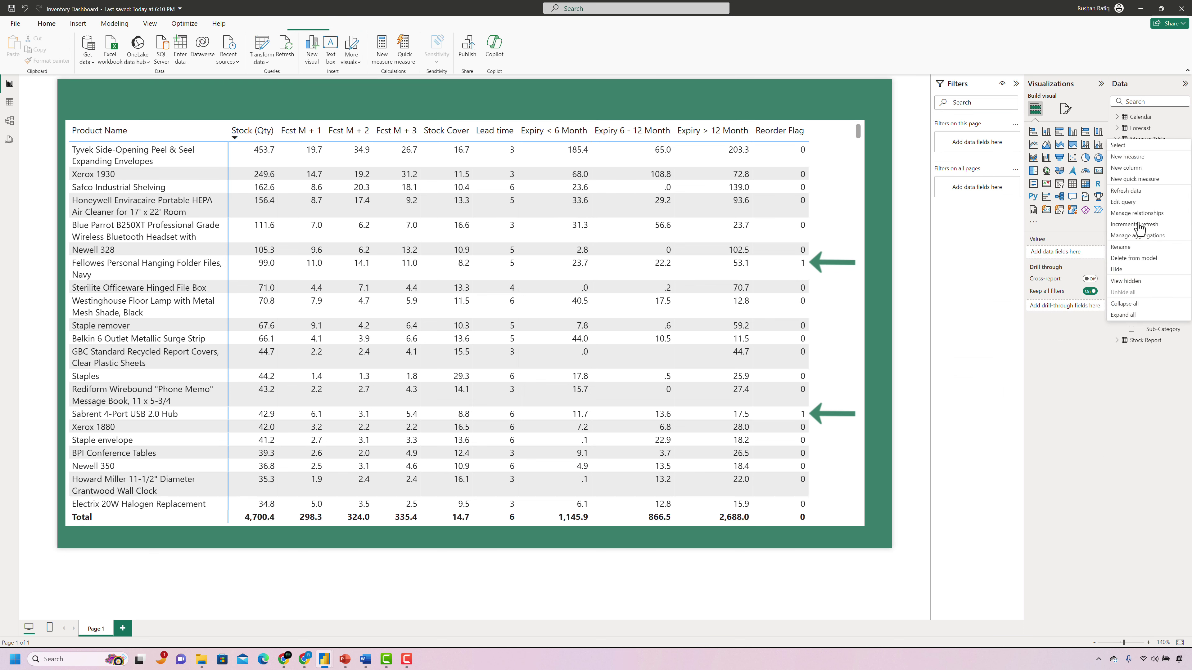
left_click(897, 205)
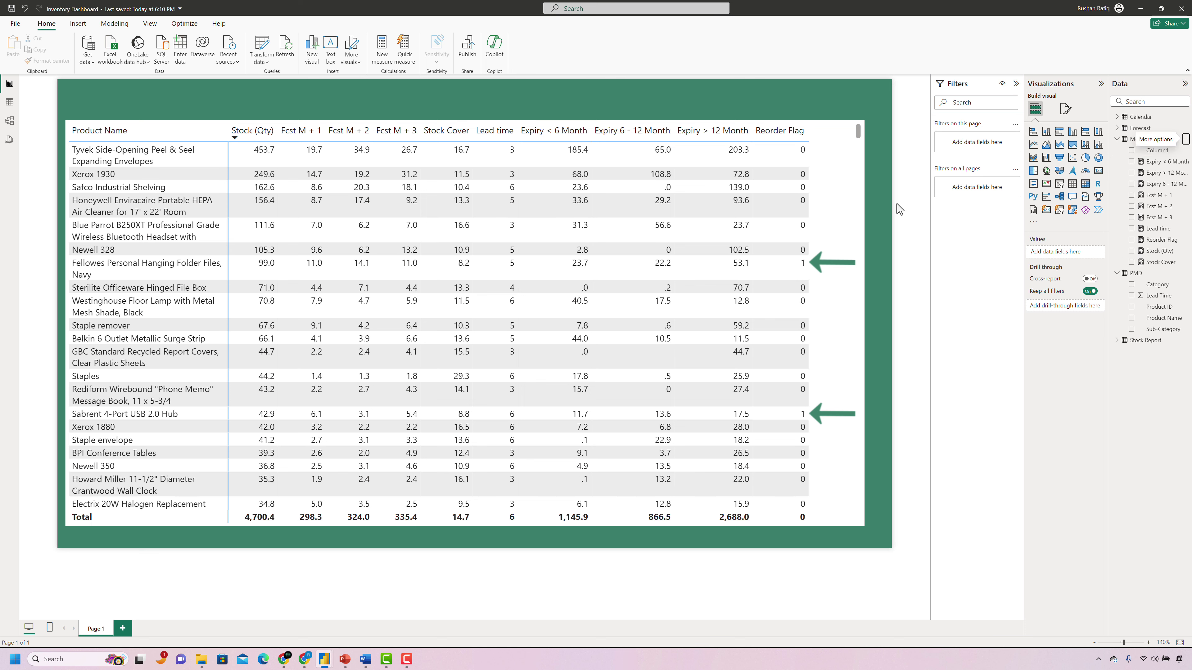
right_click(1147, 140)
left_click(896, 205)
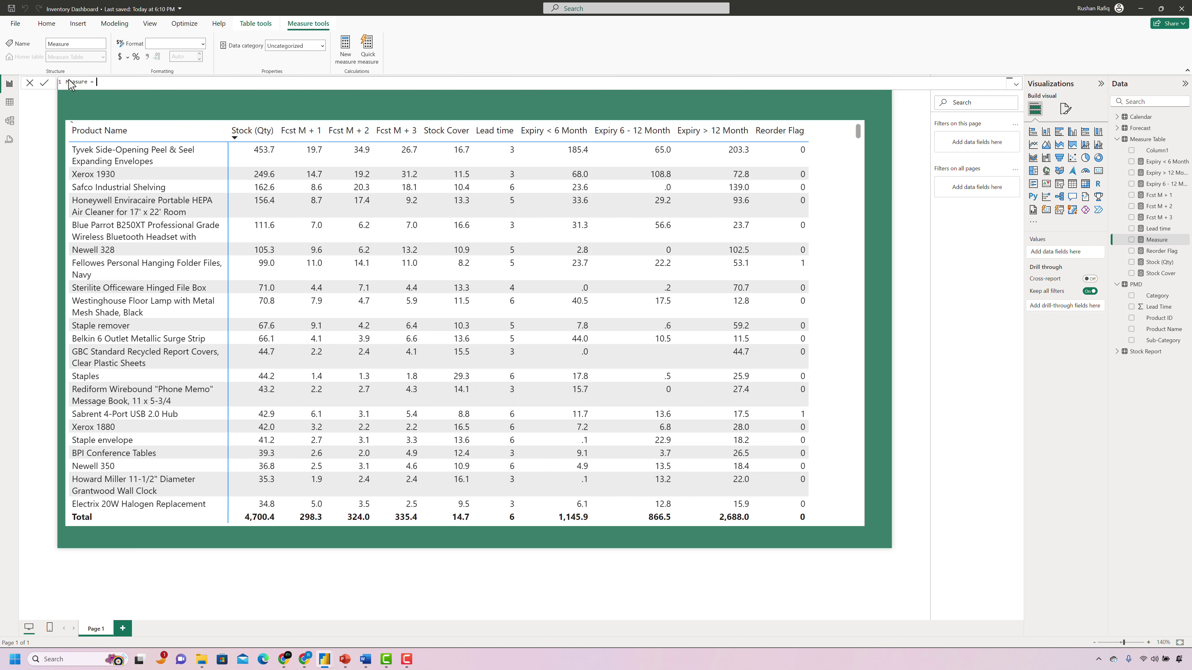
key("ctrl+a")
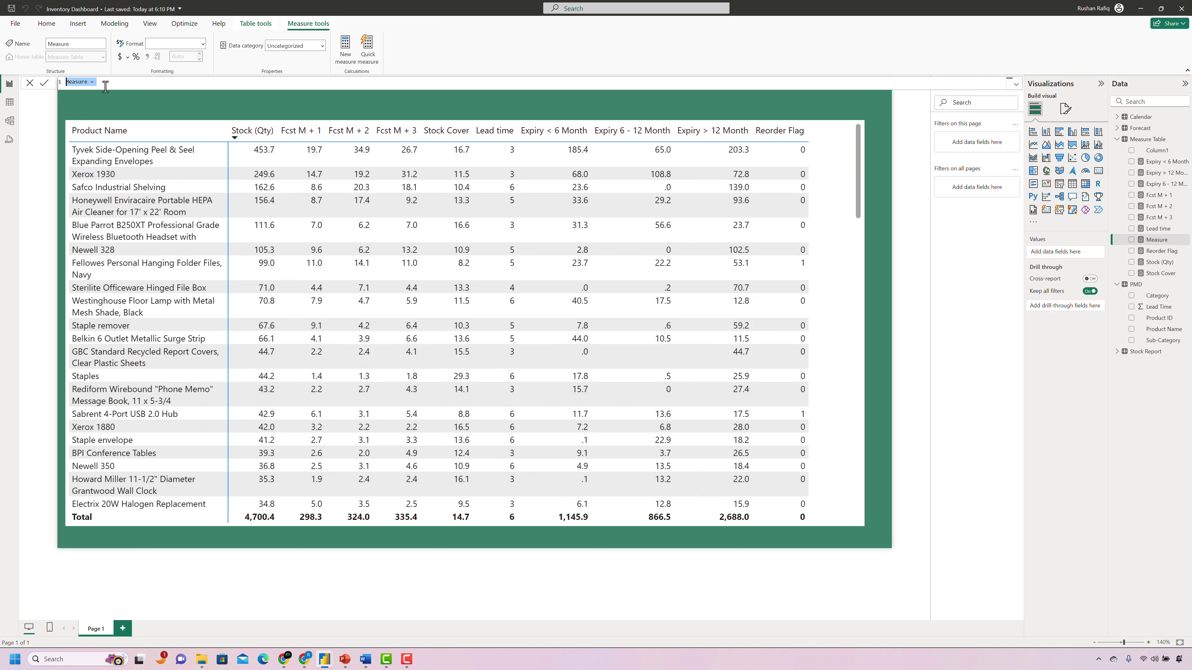
type("Reorder Qty = IF(     [Reorder Flag] = 1,     ([Lead Time]+4) * ([Fcst M + 1]+[Fcst M + 2]+[Fcst M + 3])/3,     0 )")
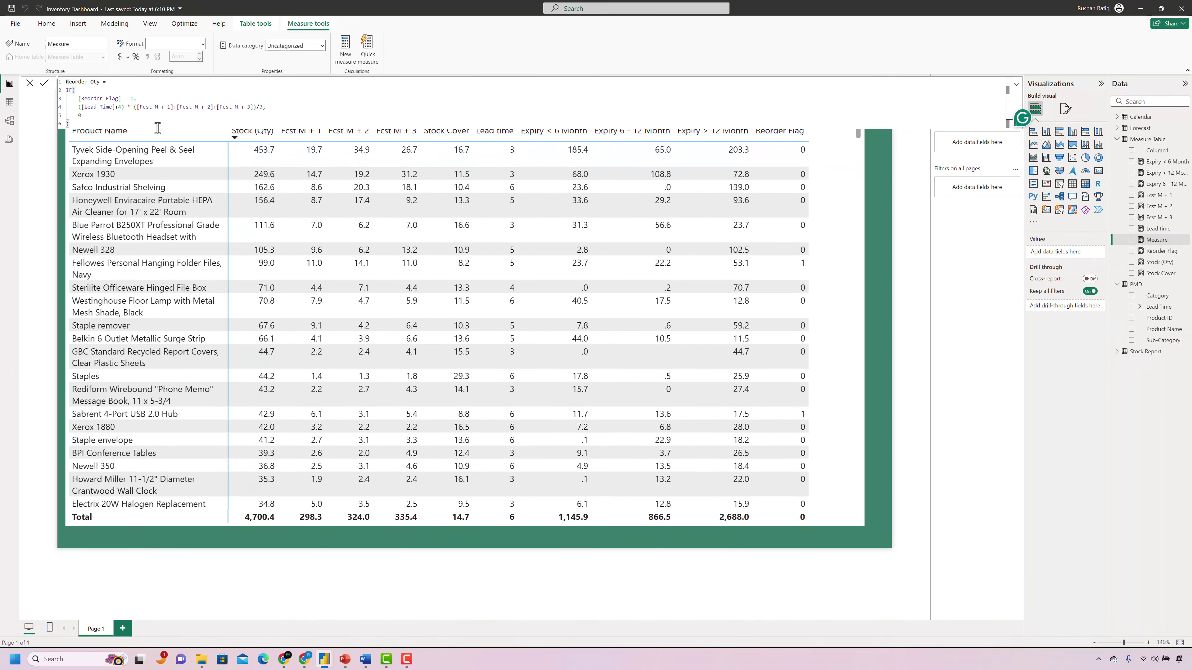
key("Return")
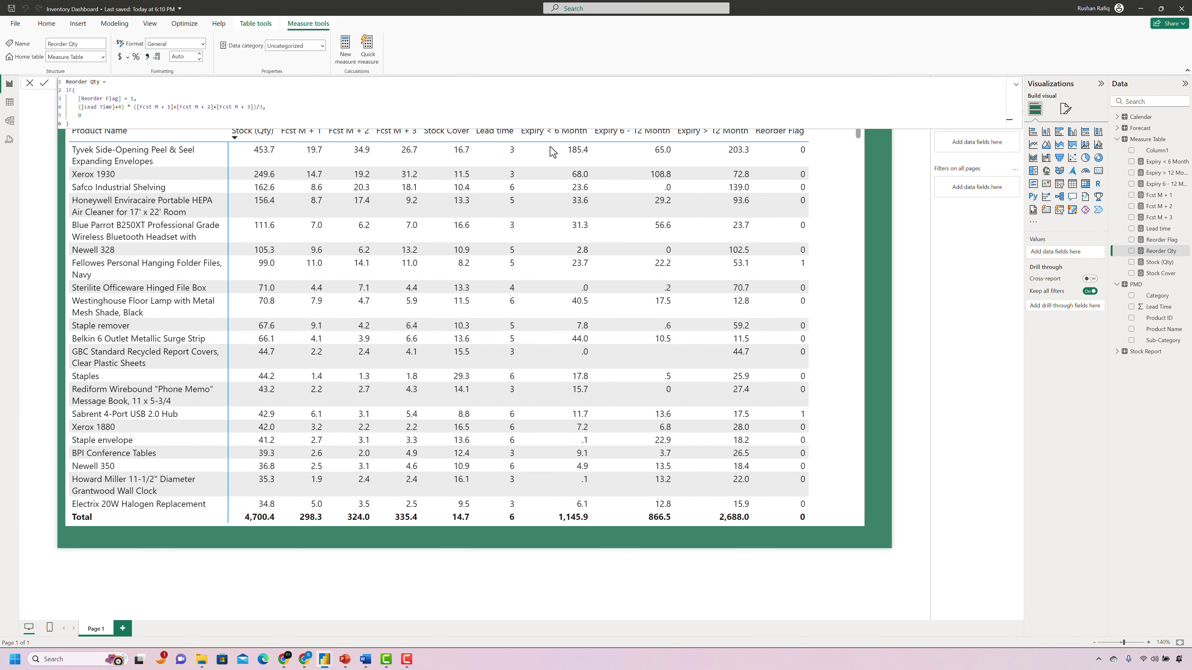
Add Reorder Qty to the matrix values and replace Product Name with Product ID in the matrix rows.
left_click(880, 229)
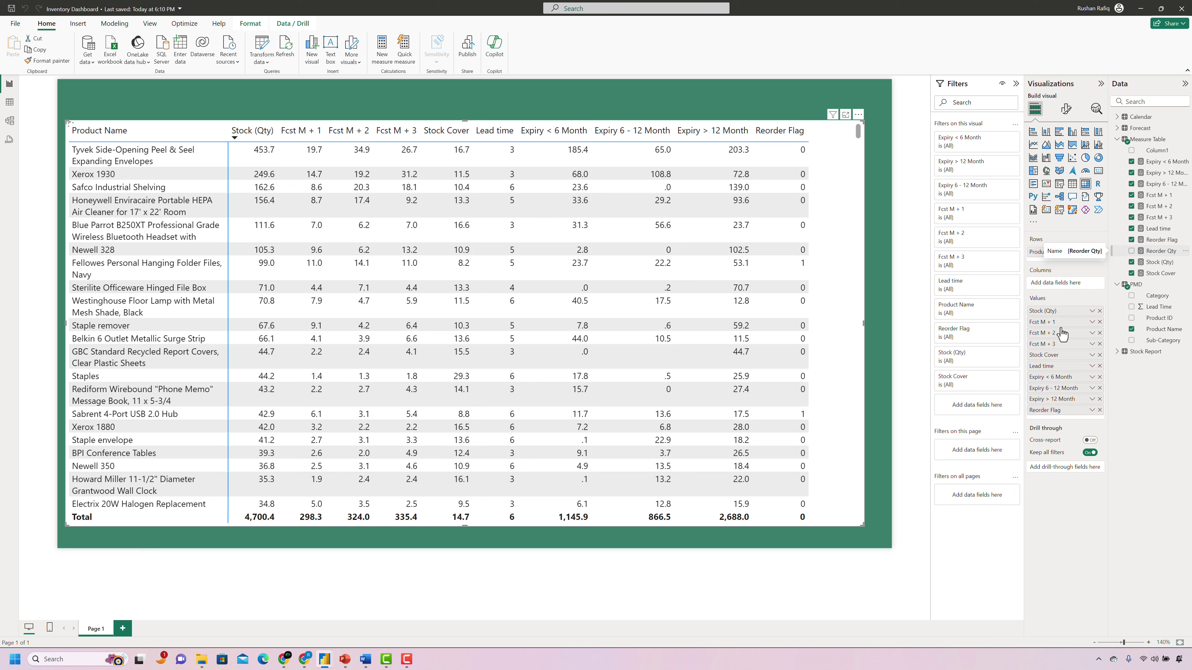
left_click_drag(1062, 334, 1062, 334)
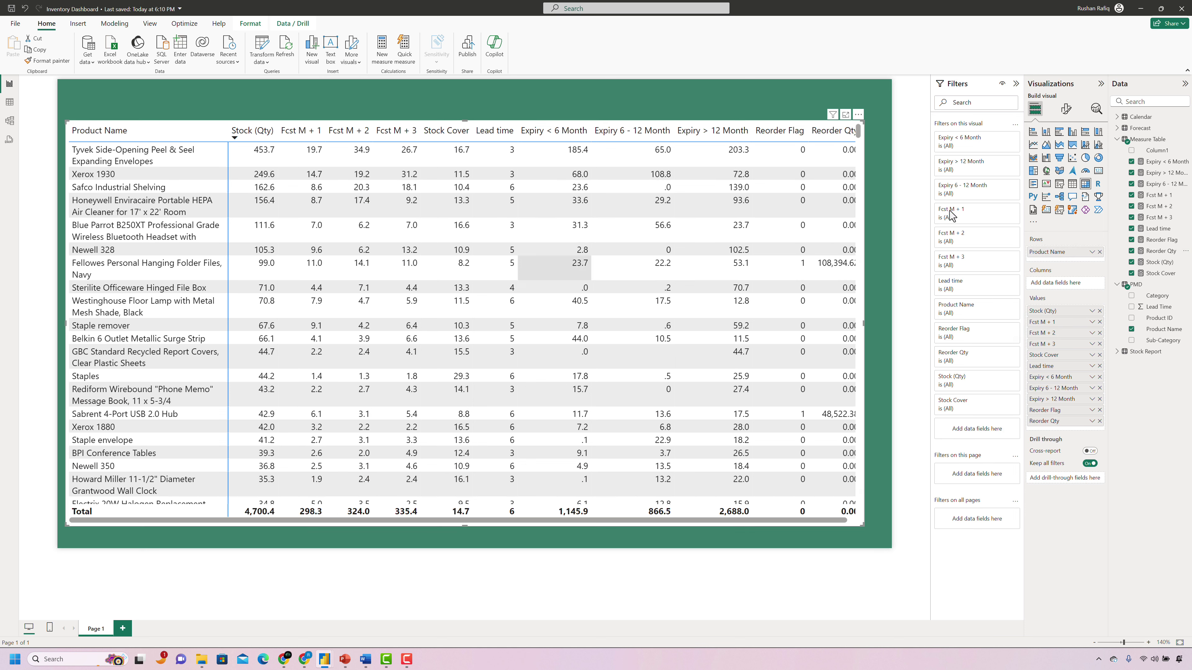
left_click_drag(1164, 324, 1100, 262)
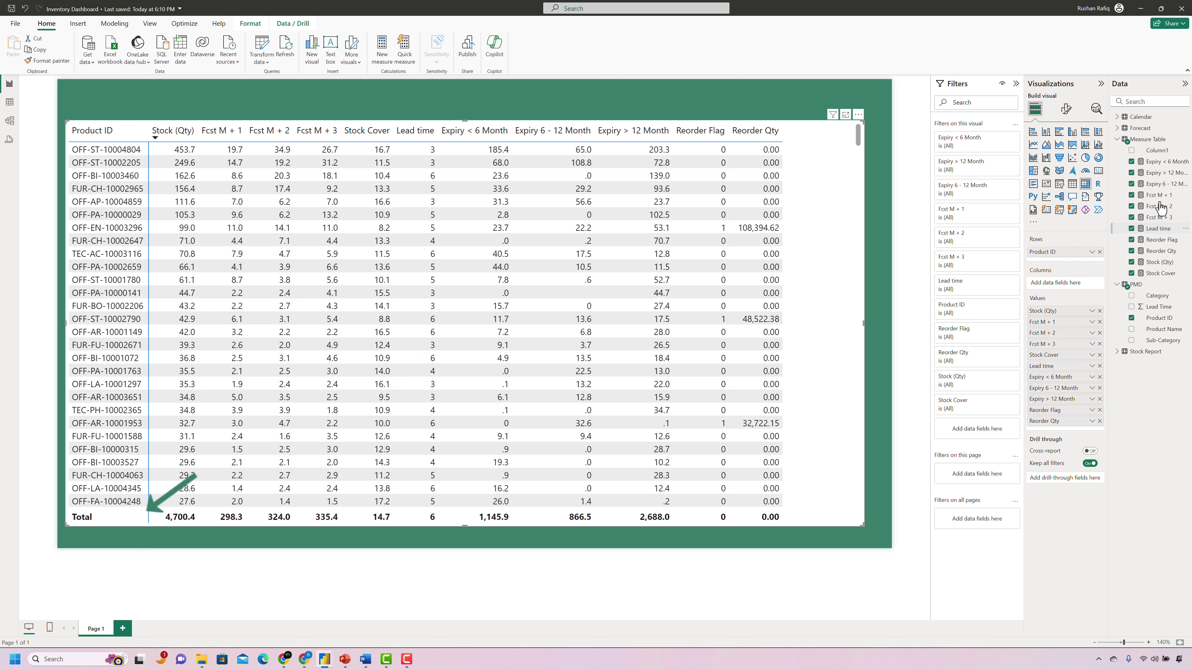
Give the Reorder Qty measure the same custom format as Fcst M + 1, #,#,.0;(#,#,.0);0.
left_click(1159, 195)
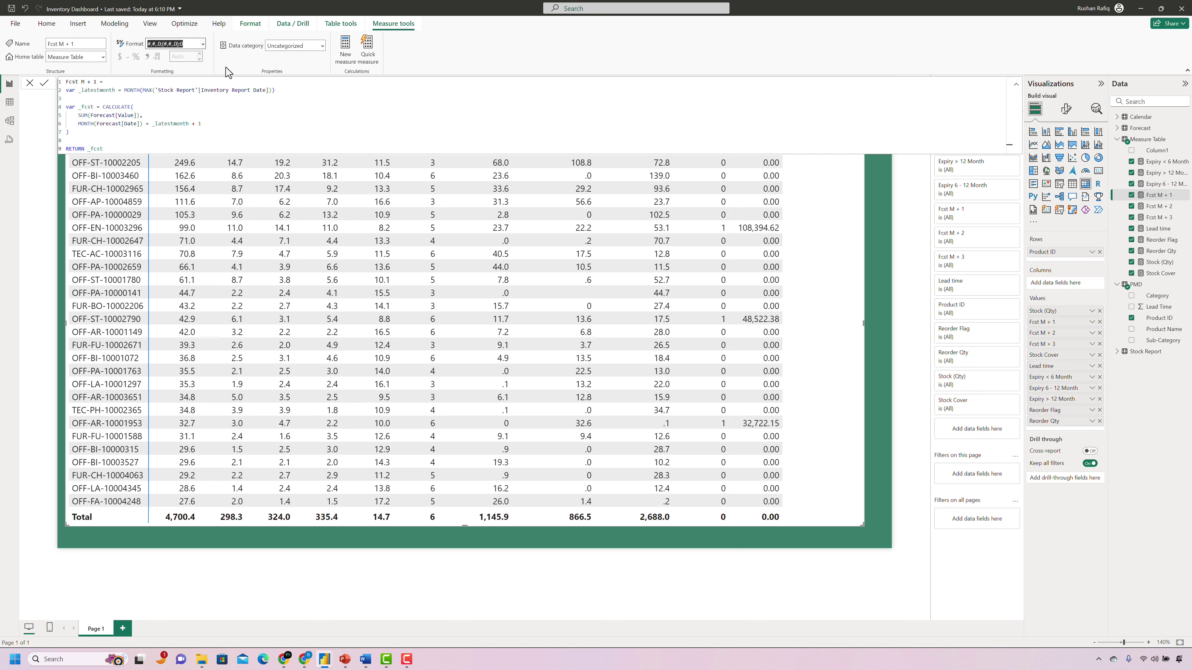
left_click(1152, 253)
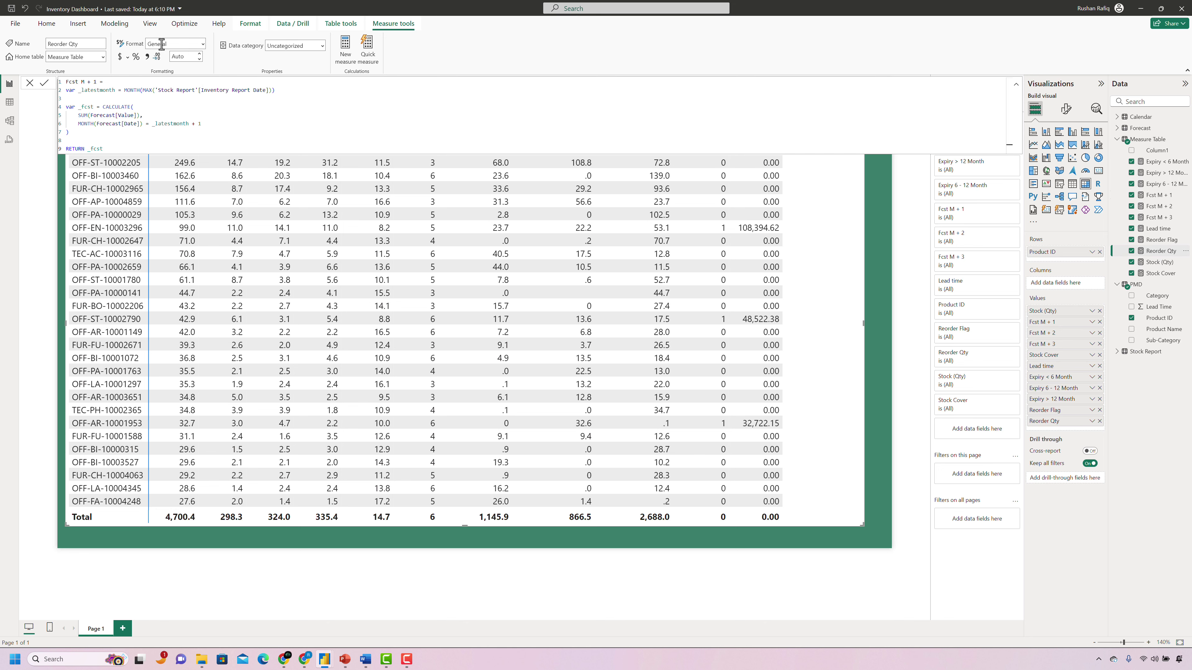
key("Right")
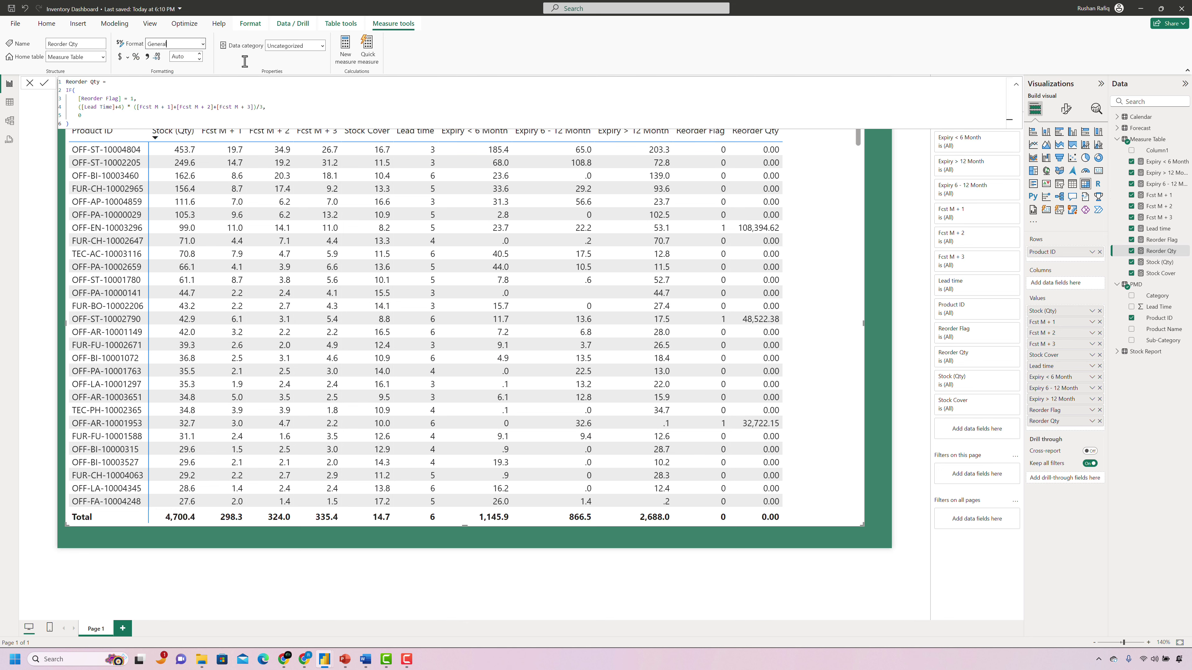
key("ctrl+a")
type("#,#,.0;(#,#,.0);0")
key("Return")
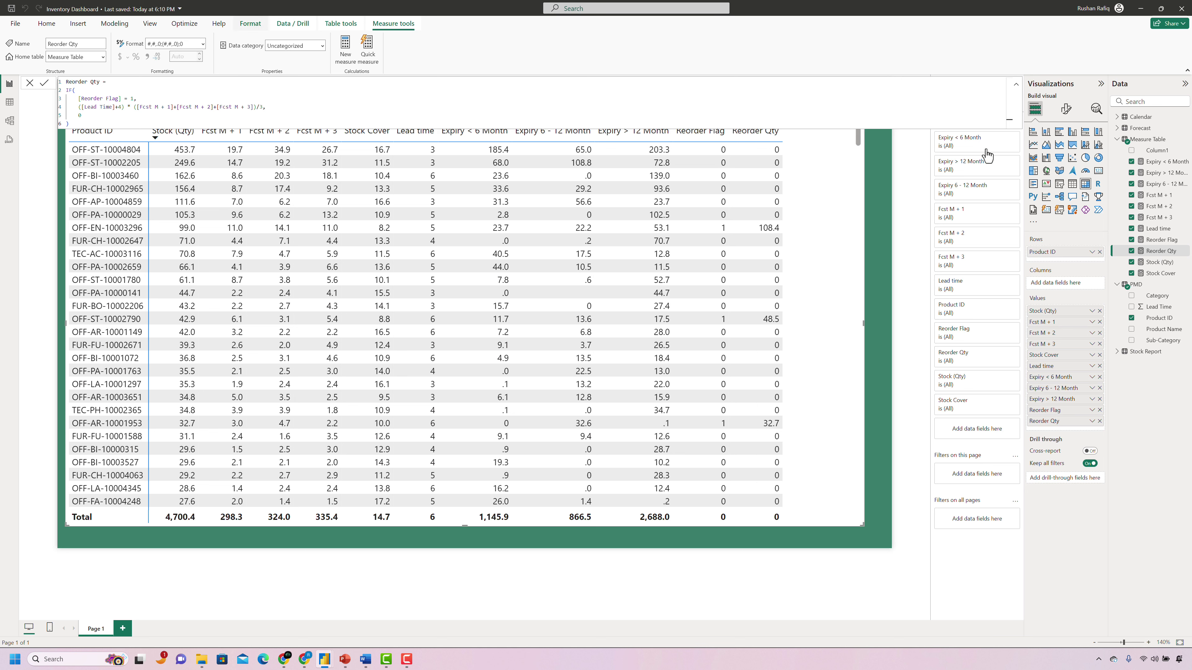
Create the Measure Table measure Reorder Qty2 = IF(ISINSCOPE(PMD[Product ID]),[Reorder Qty],1000).
left_click(1183, 139)
left_click(1130, 158)
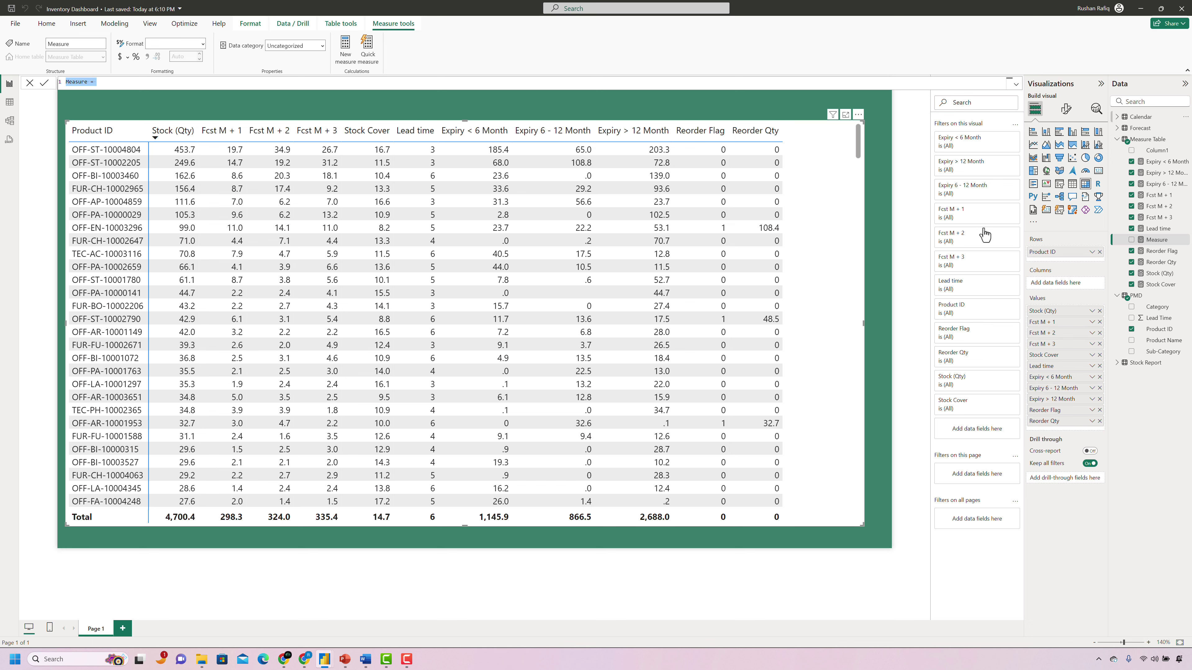
type("Reorder Qty2 = IF(     ISINSCOPE(PMD[Product ID]),[Reorder Qty],1000 )")
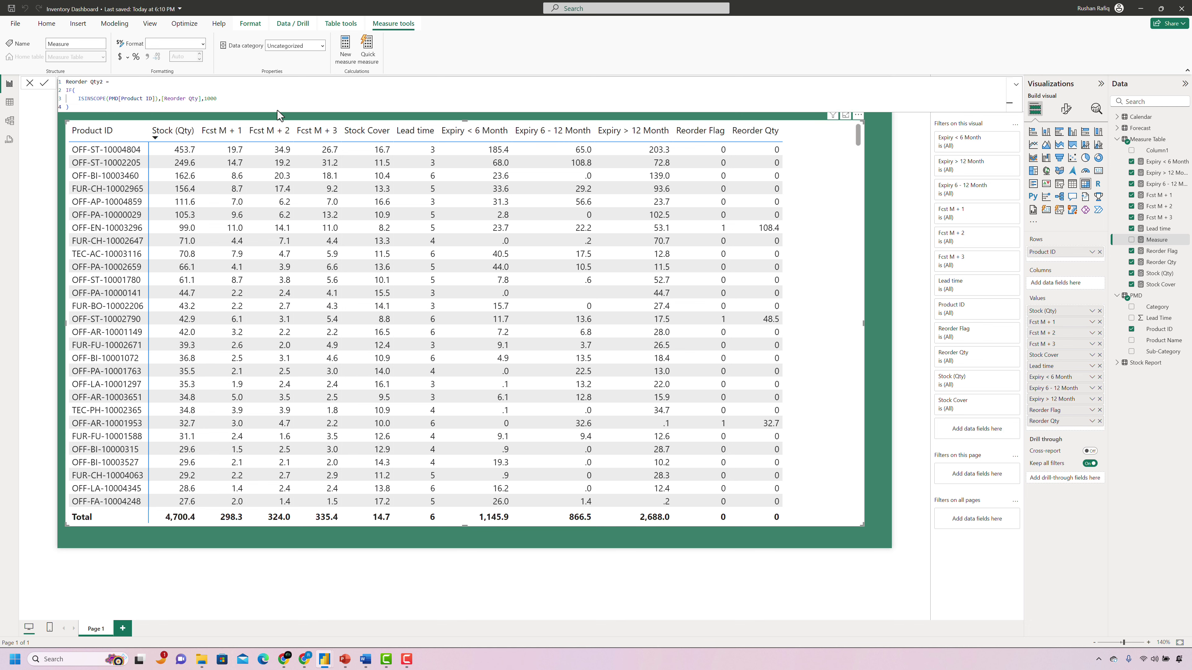
key("Return")
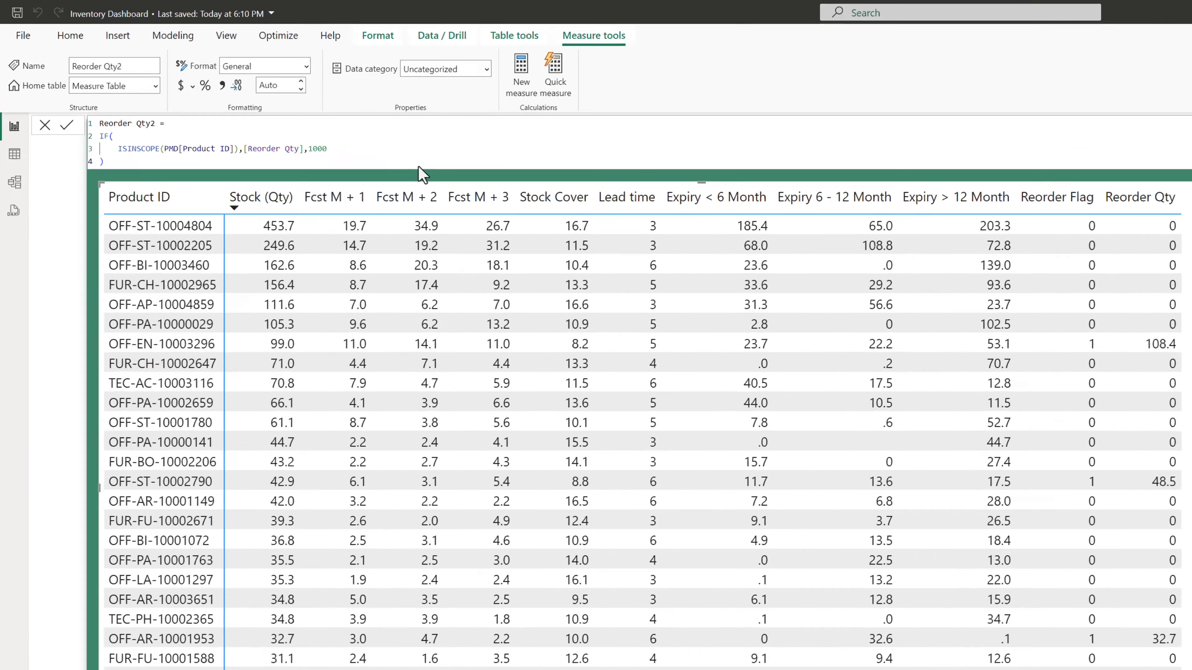
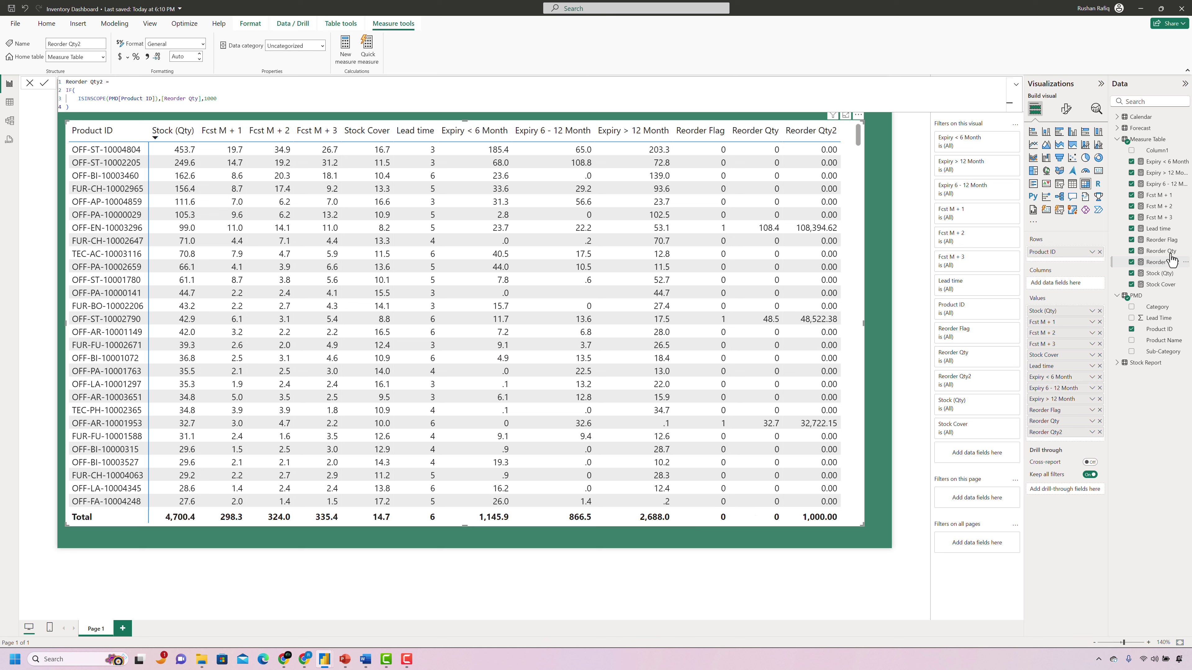
Replace the 1000 fallback in the Reorder Qty2 formula with SUMX(VALUES(PMD[Product ID]),[Reorder Qty]).
left_click(1171, 258)
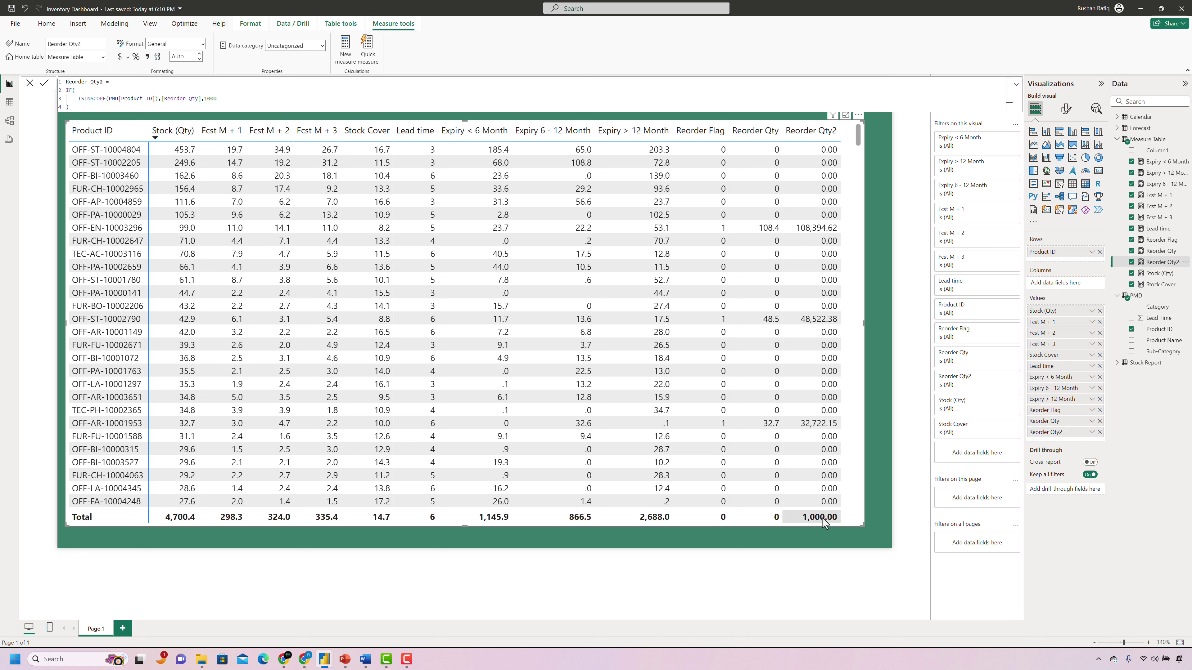
double_click(211, 98)
key("shift+Return")
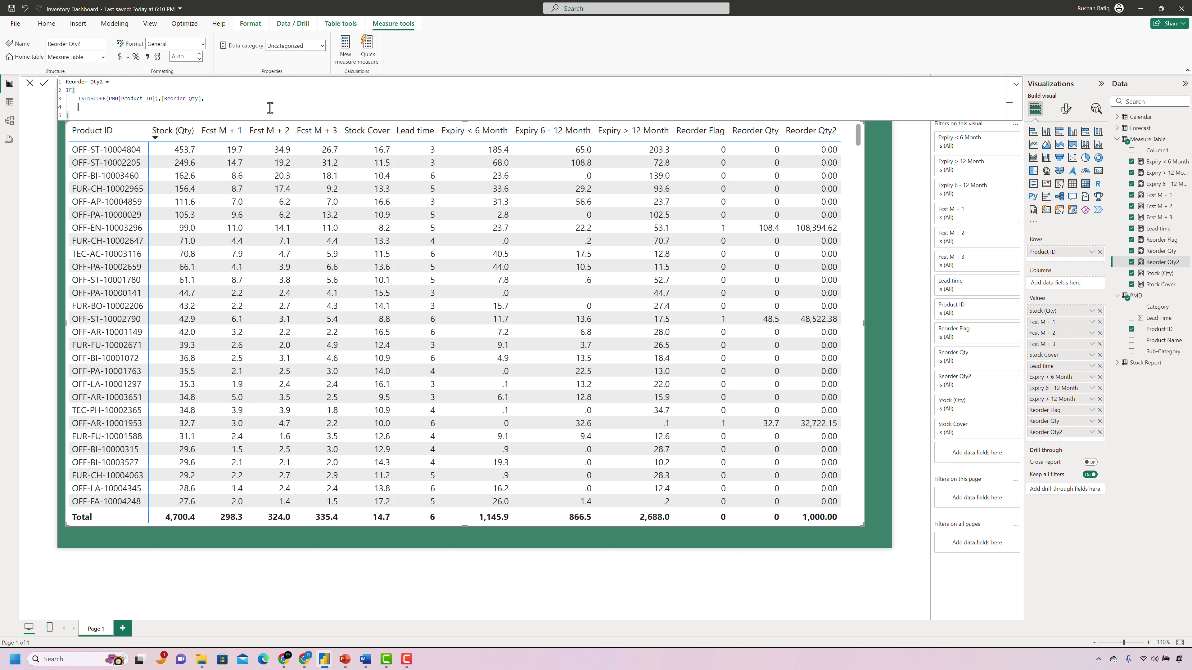
type("sumx")
key("Tab")
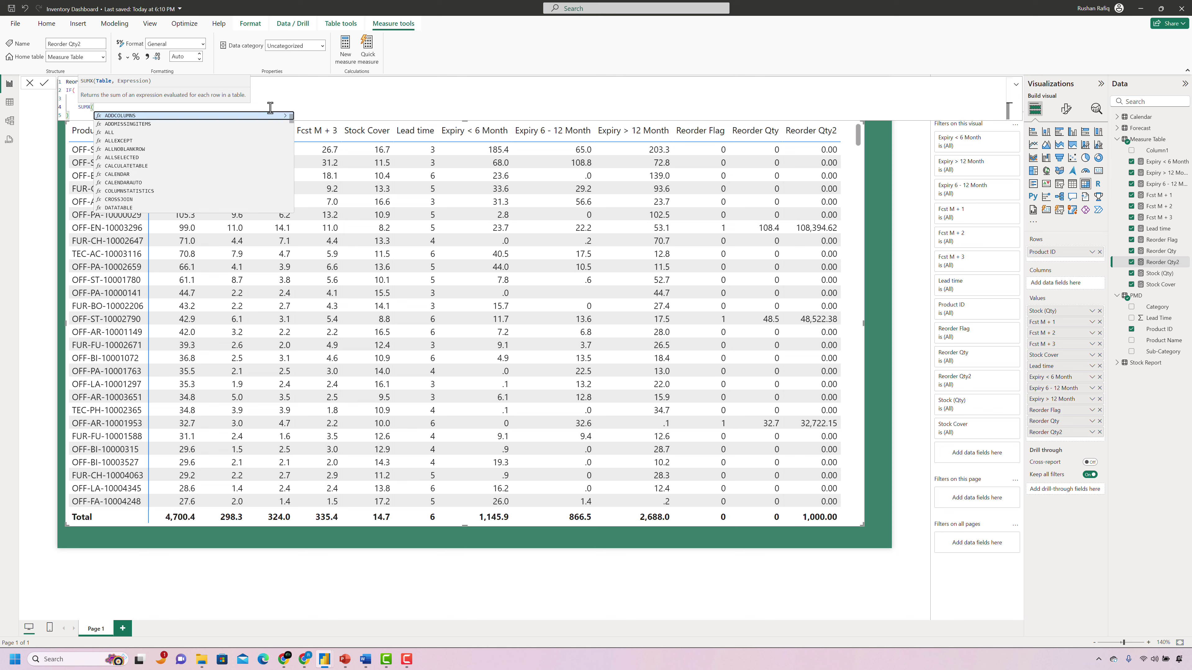
key("shift+Return")
type("VALUES(PMD[Product ID]")
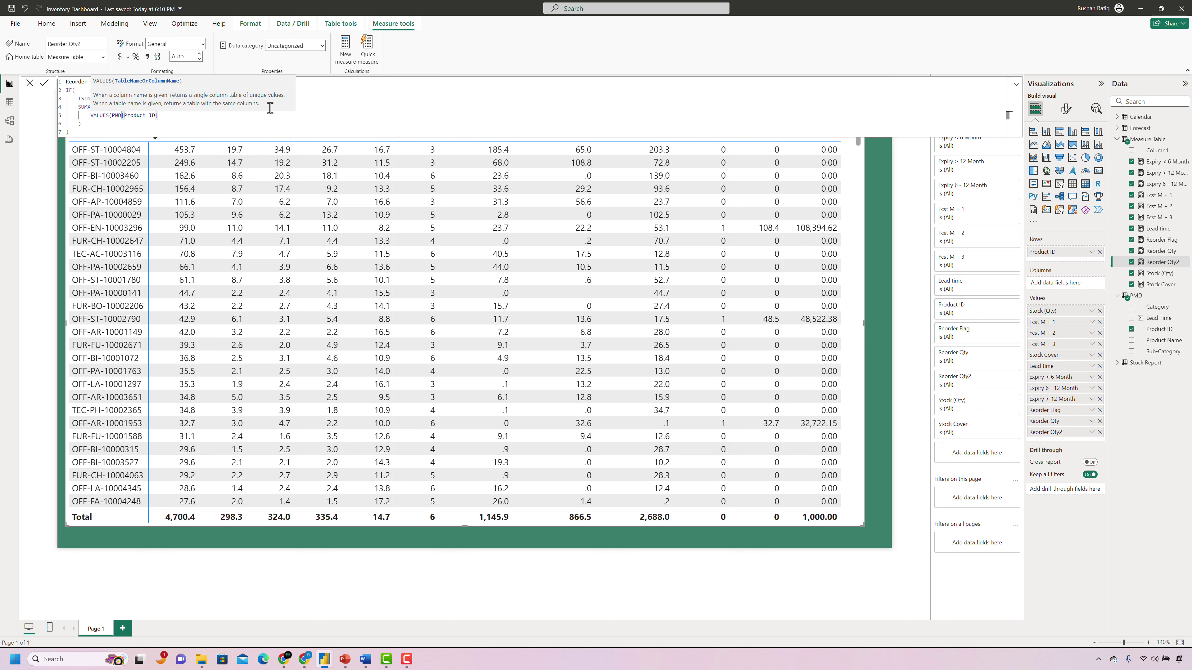
type("),[Reorder Qty]")
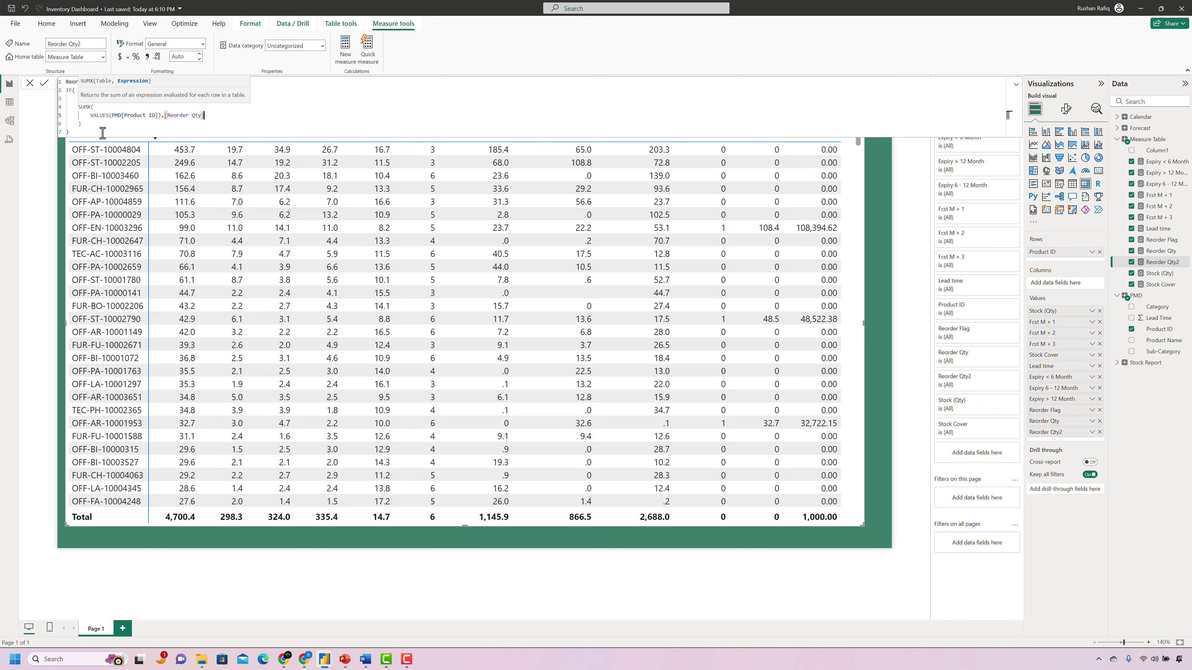
key("Escape")
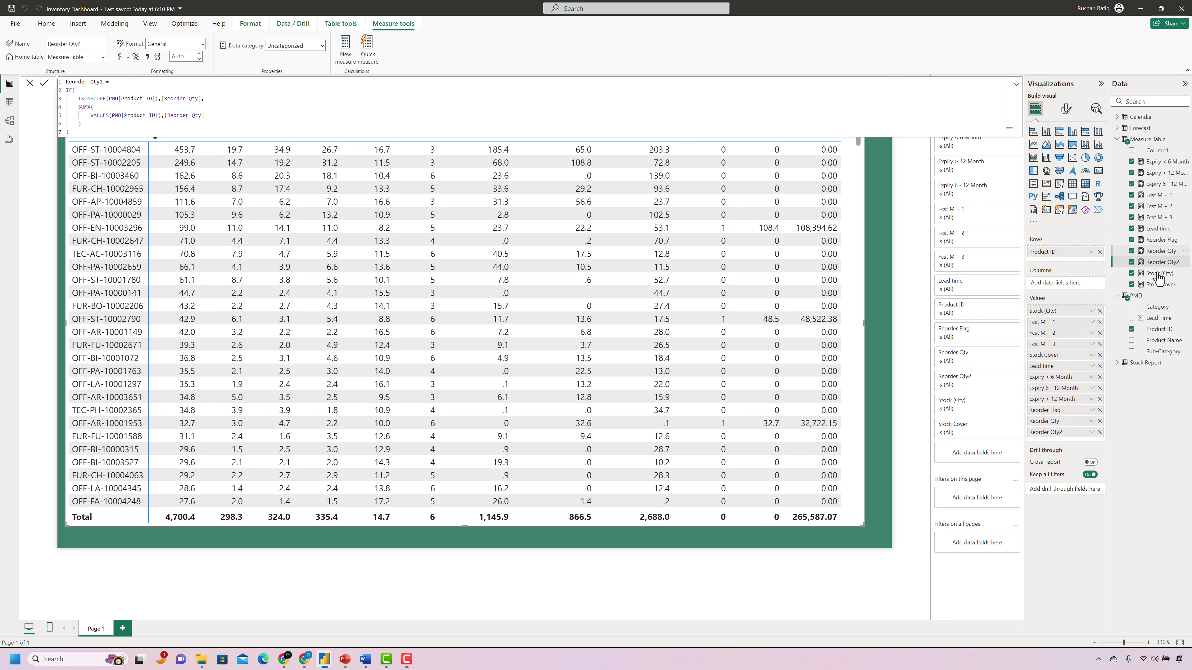
Give the Reorder Qty2 measure the same custom format as Reorder Qty, #,#,.0;(#,#,.0);0.
left_click(1161, 251)
left_click(173, 44)
key("ctrl+c")
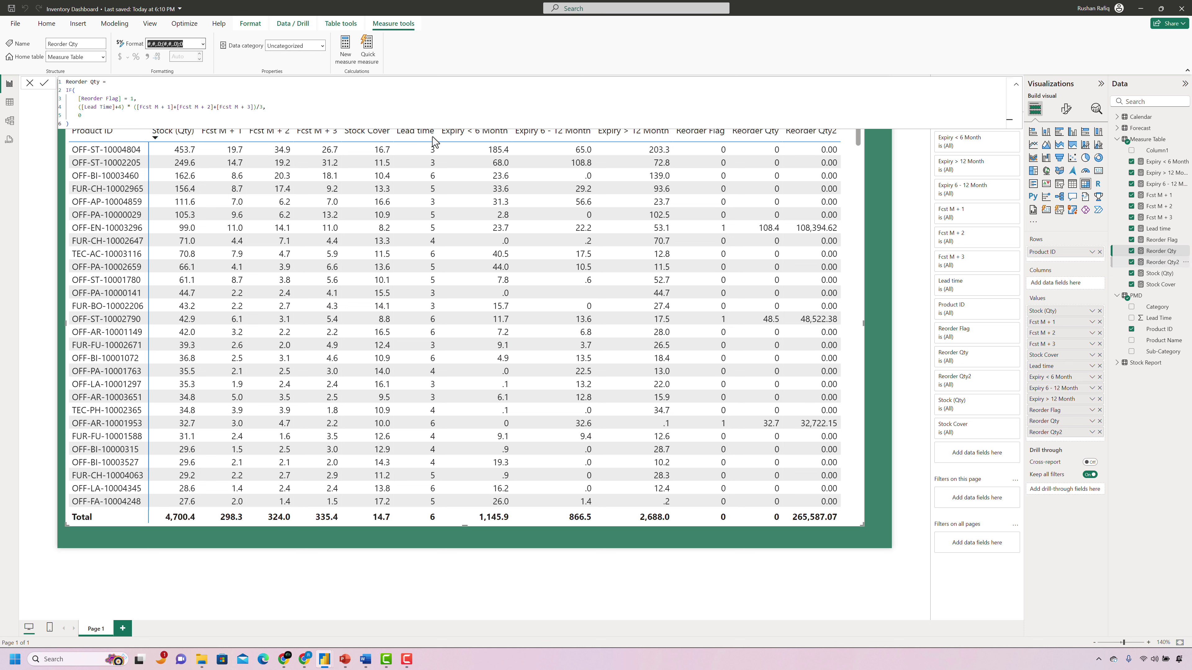
left_click(1160, 262)
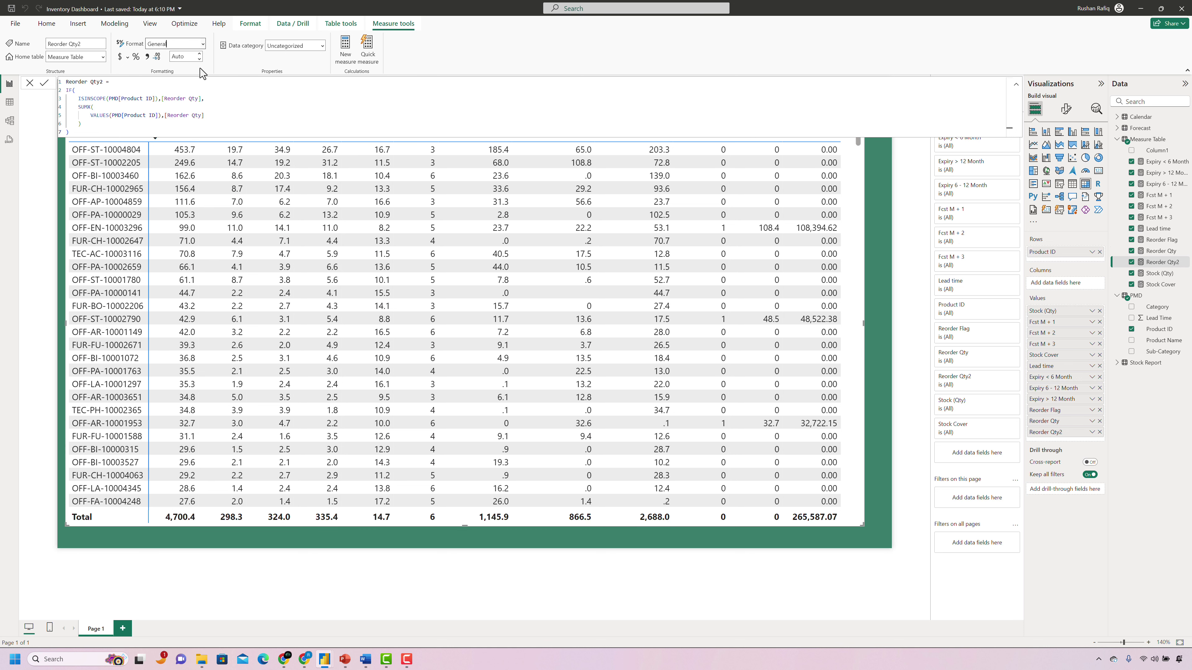
key("ctrl+a")
key("ctrl+v")
key("Return")
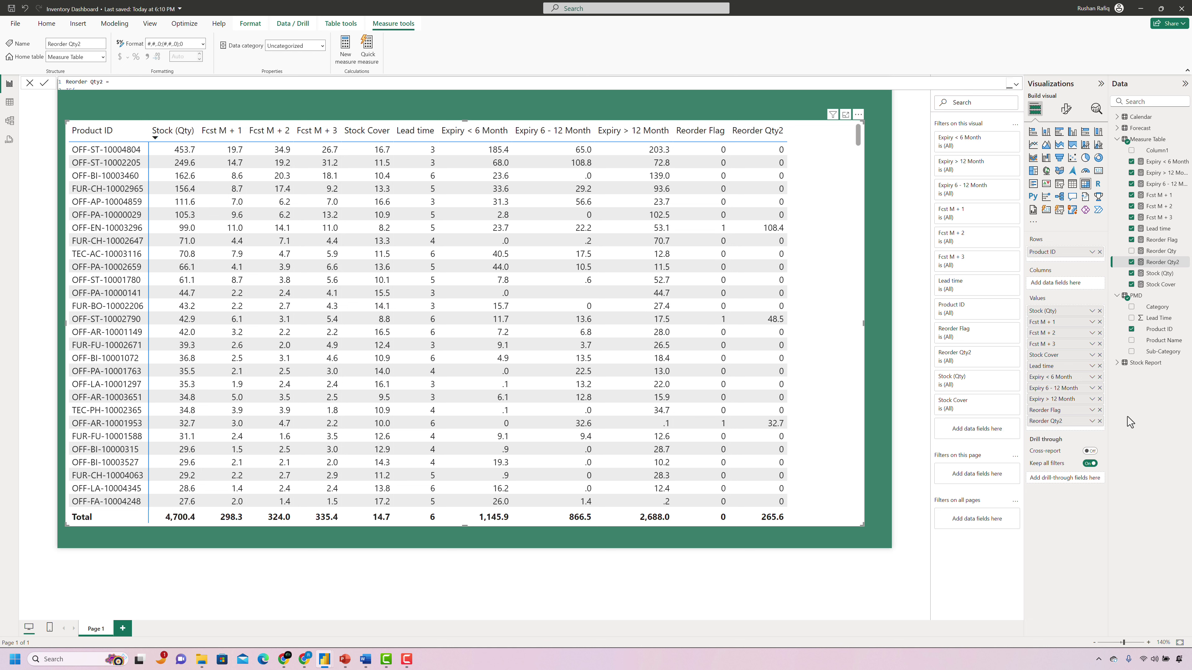
Start a new measure named Reorder Flag2 in the Measure Table.
right_click(1147, 139)
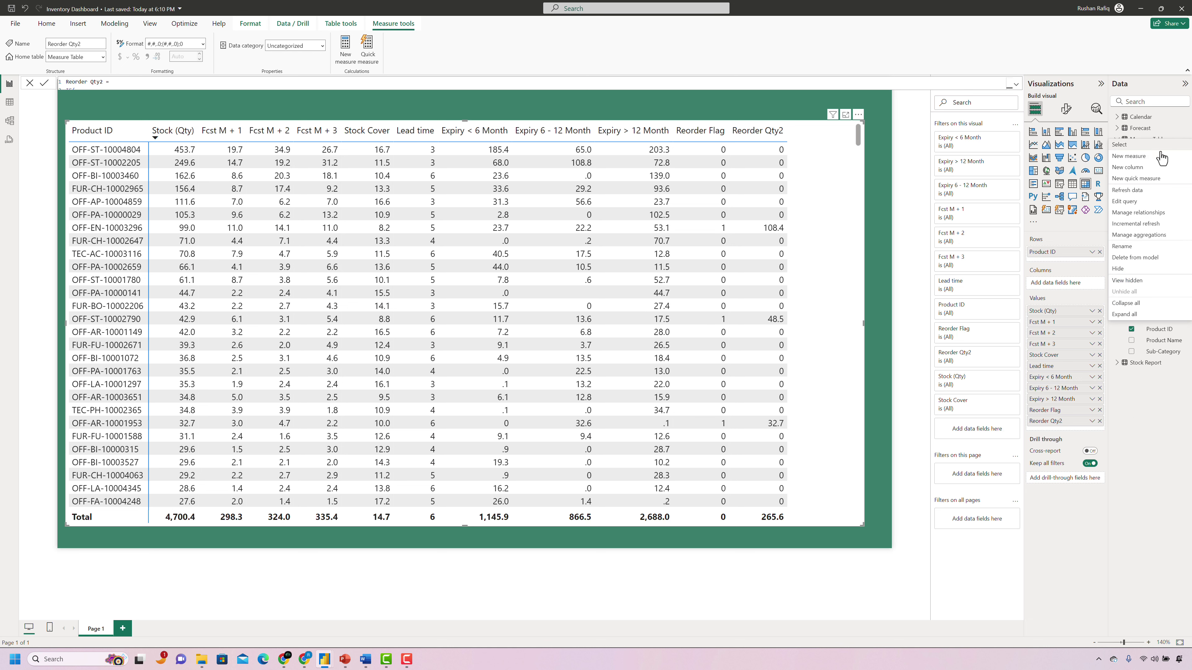
left_click(1136, 156)
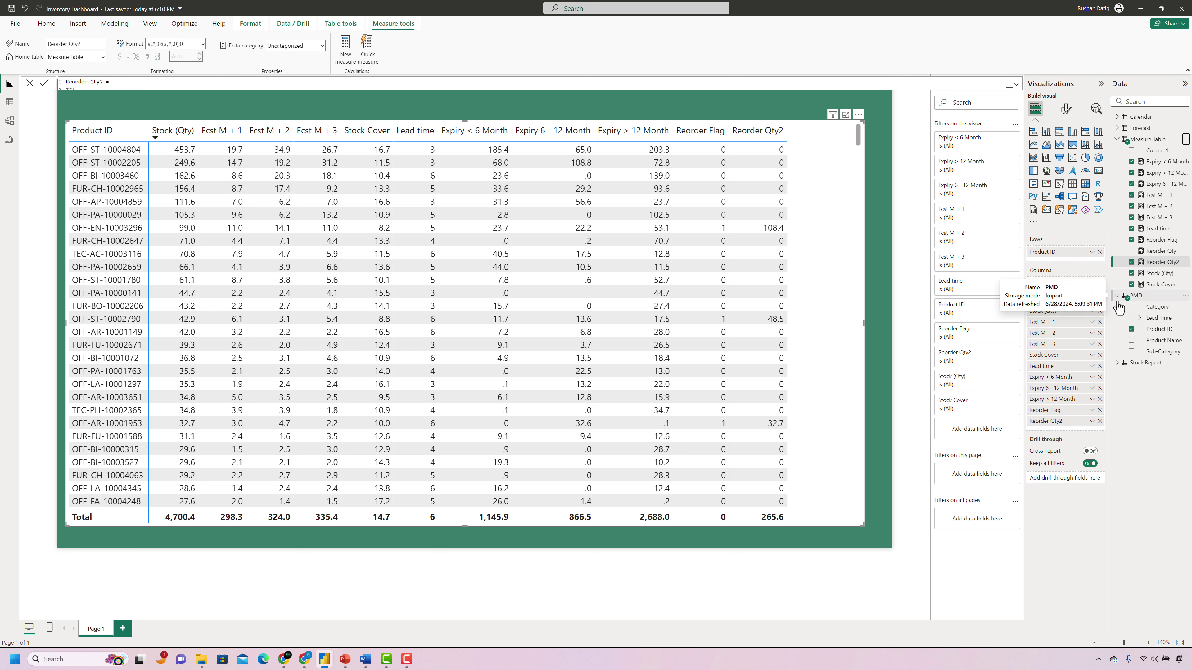
left_click(81, 82)
type("Reorder Flag")
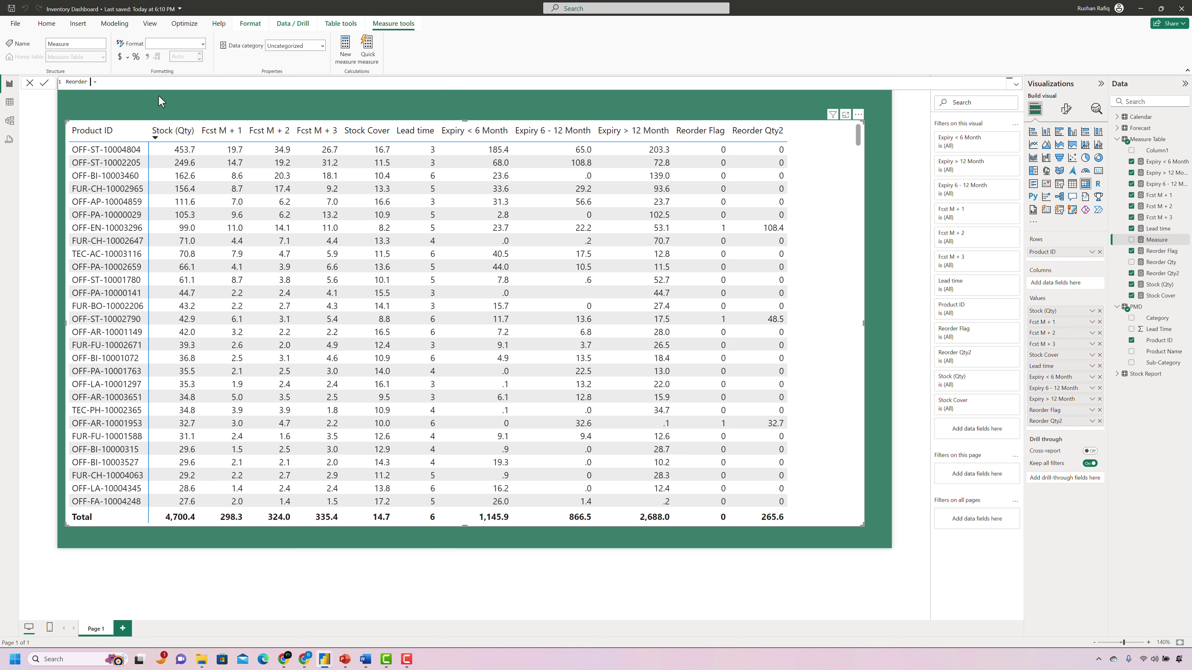
type("2")
key("End")
key("shift+Return")
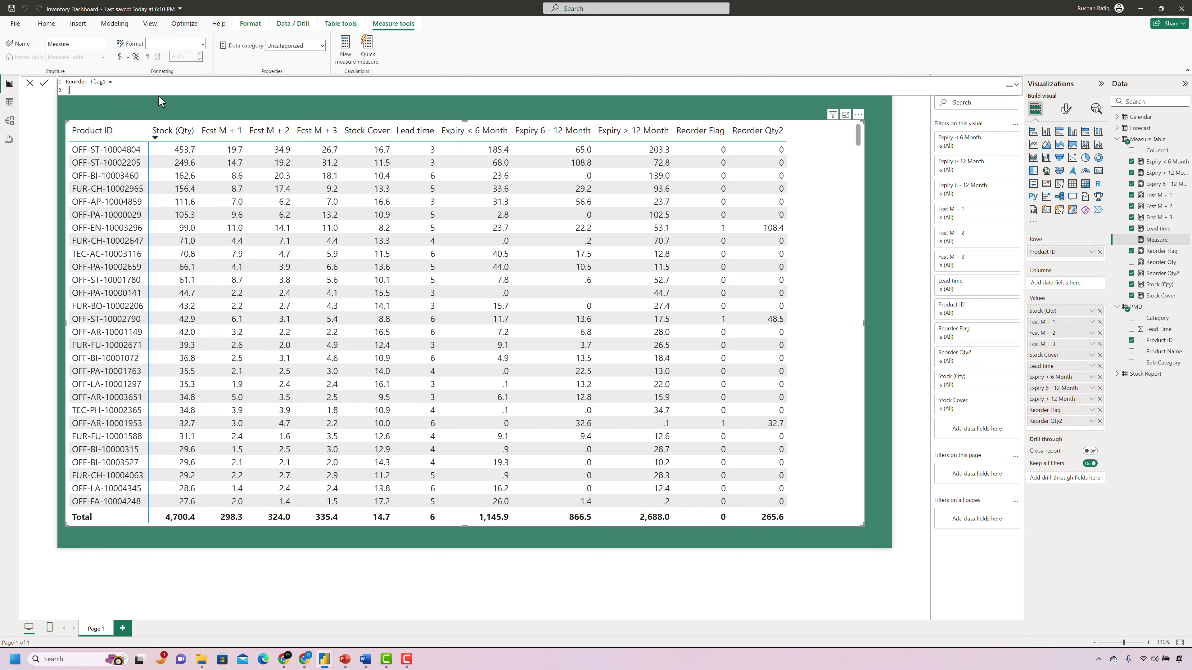
Begin the Reorder Flag2 formula with an IF that returns [Reorder Flag] when ISINSCOPE(PMD[Product ID]) is true.
type("if")
key("Tab")
key("shift+Return")
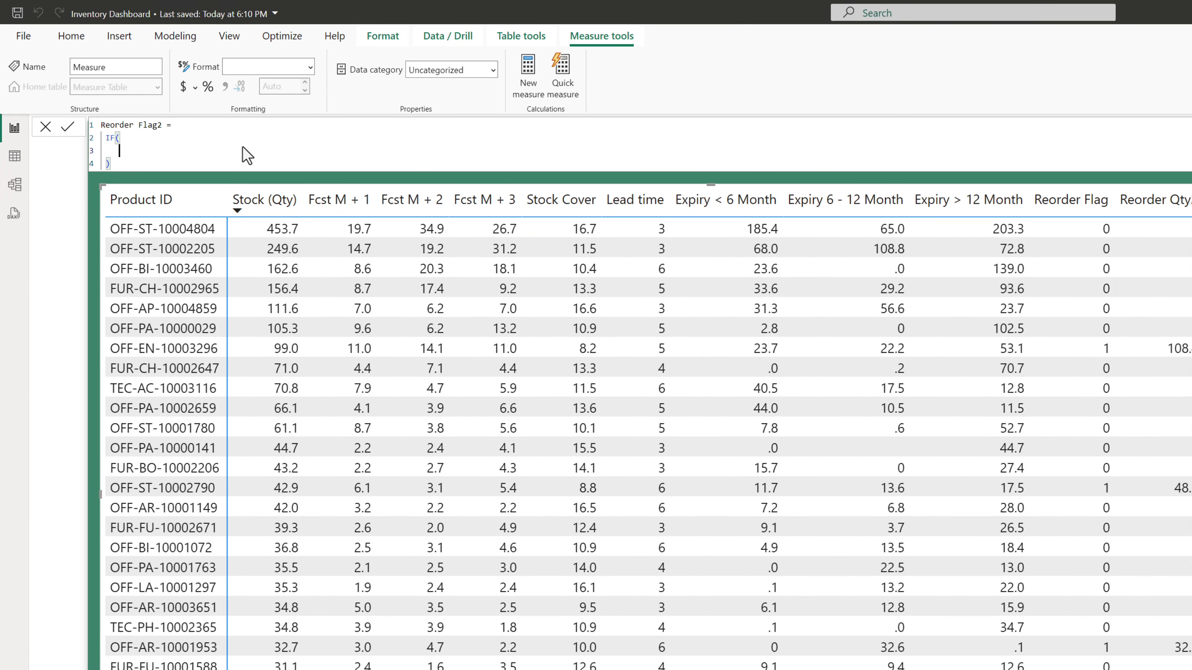
type("isin")
key("Tab")
type("PMD[Product Nam")
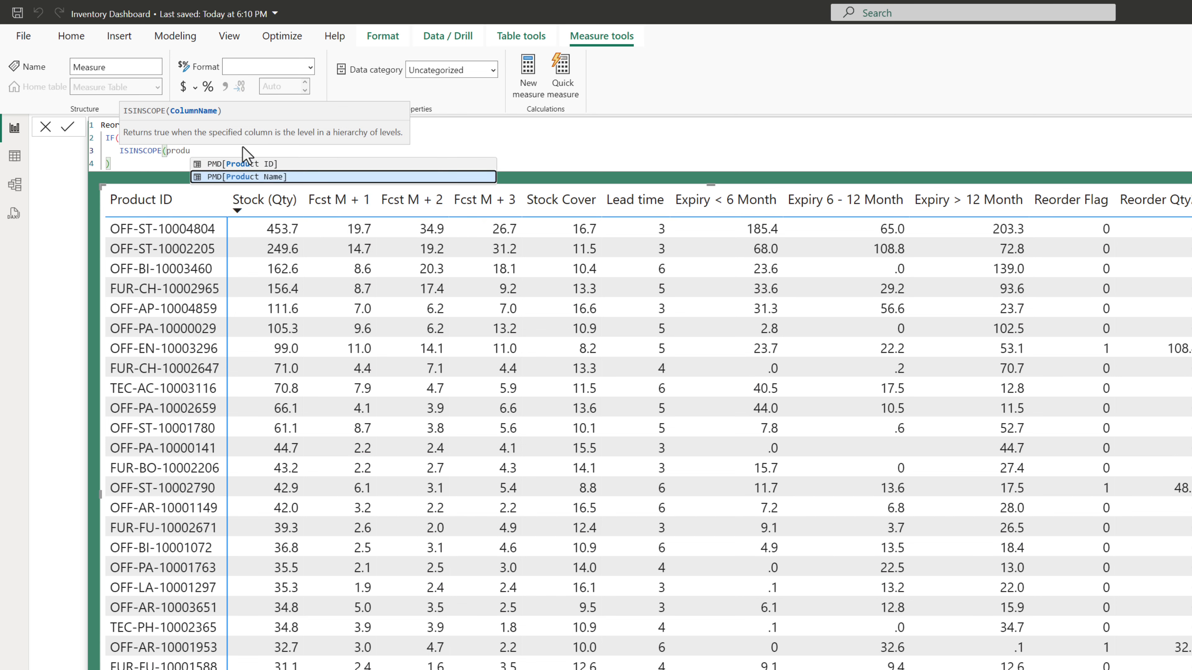
key("BackSpace")
key("BackSpace")
key("BackSpace")
type("ID]")
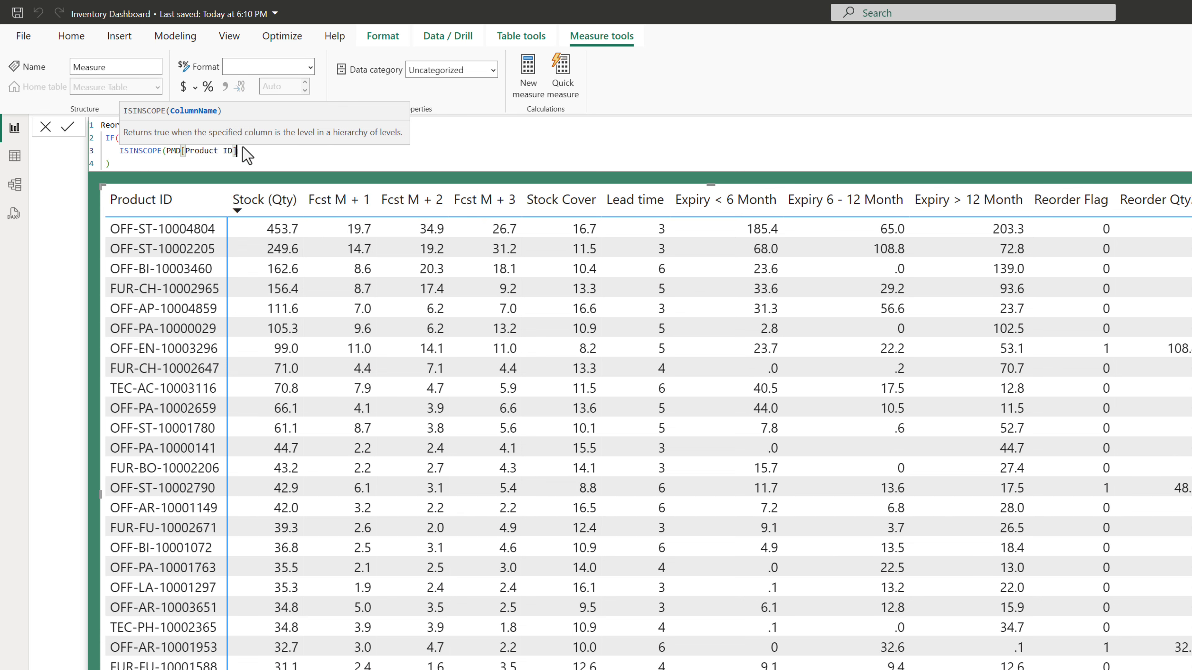
type(")")
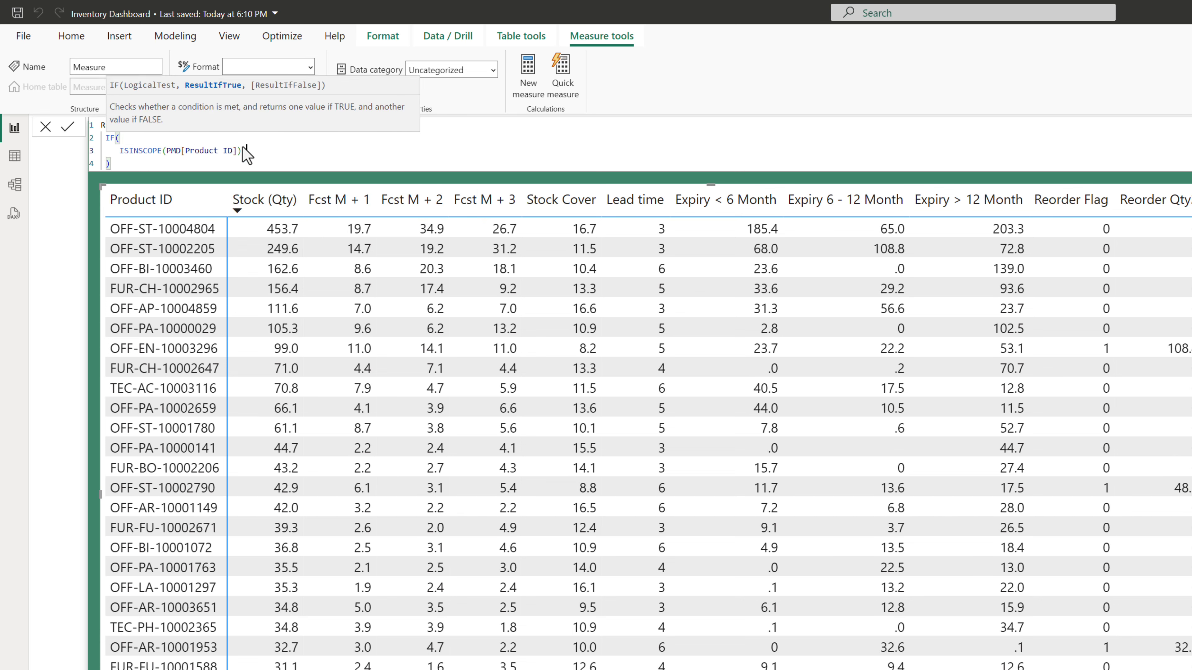
type("[Reorder Flag],")
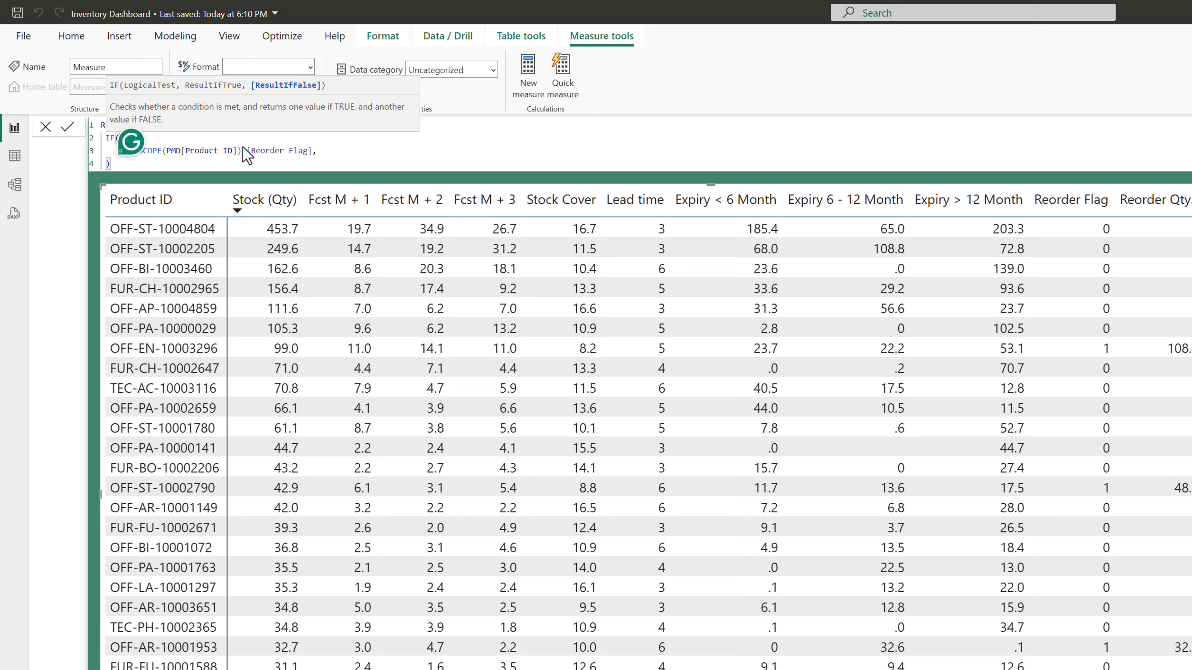
Complete the Reorder Flag2 formula with the fallback MAXX(VALUES(PMD[Product ID]),[Reorder Flag]) and commit the measure.
key("Return")
type("max")
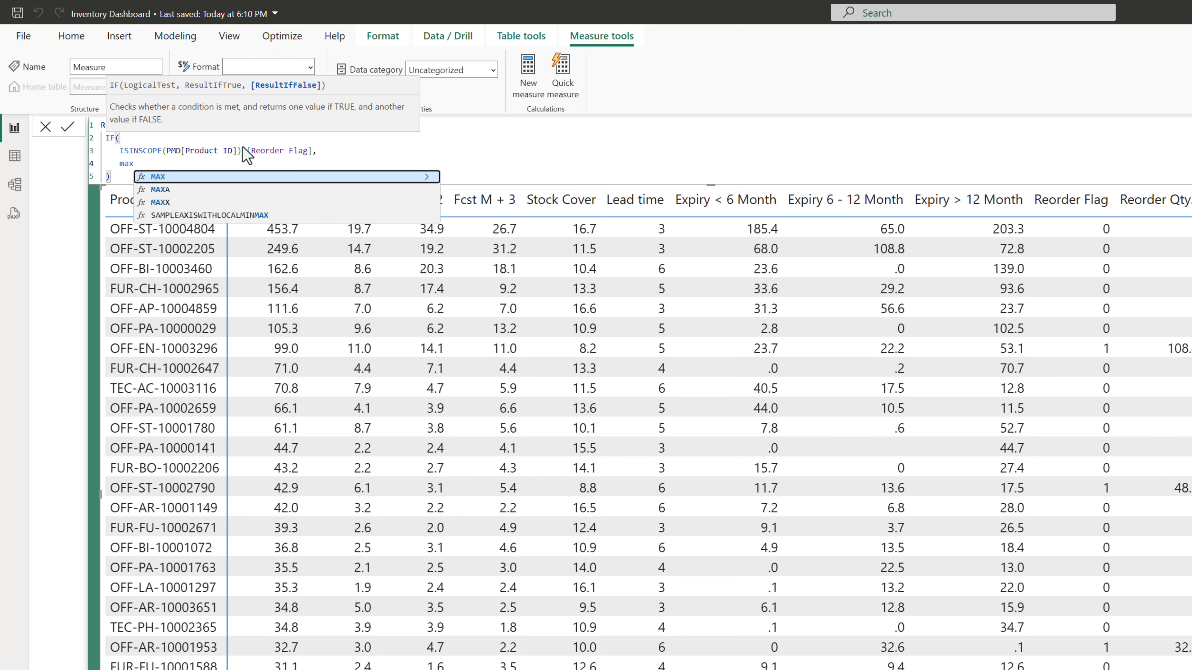
type("x")
key("Tab")
key("Escape")
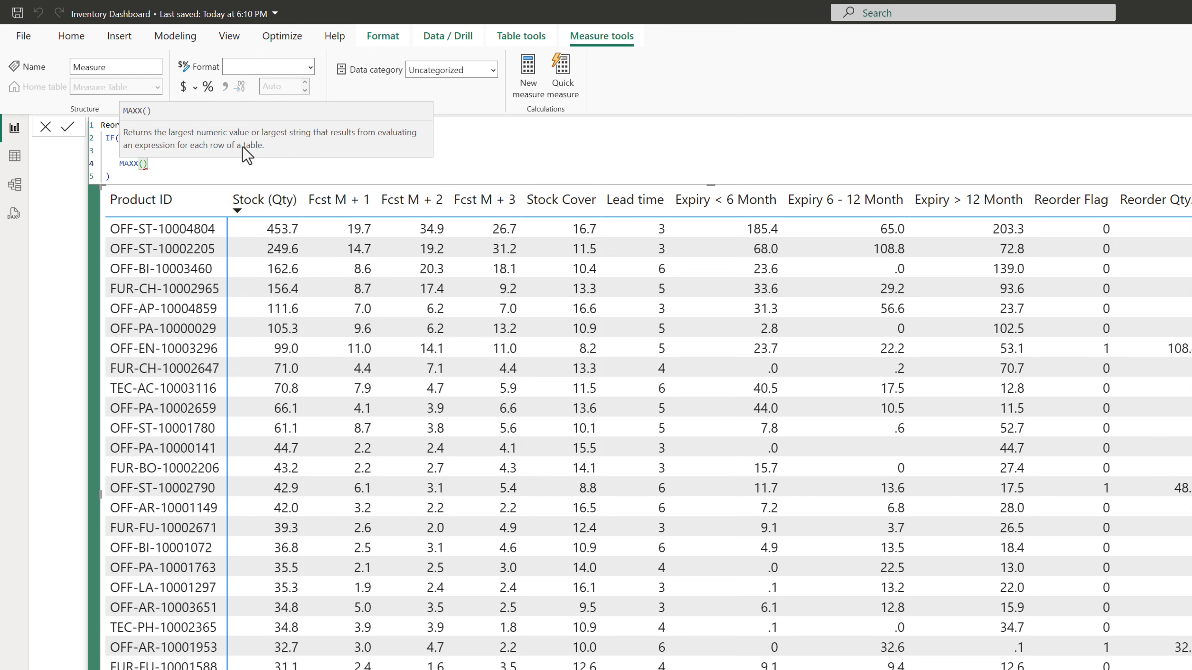
key("shift+Return")
type("v")
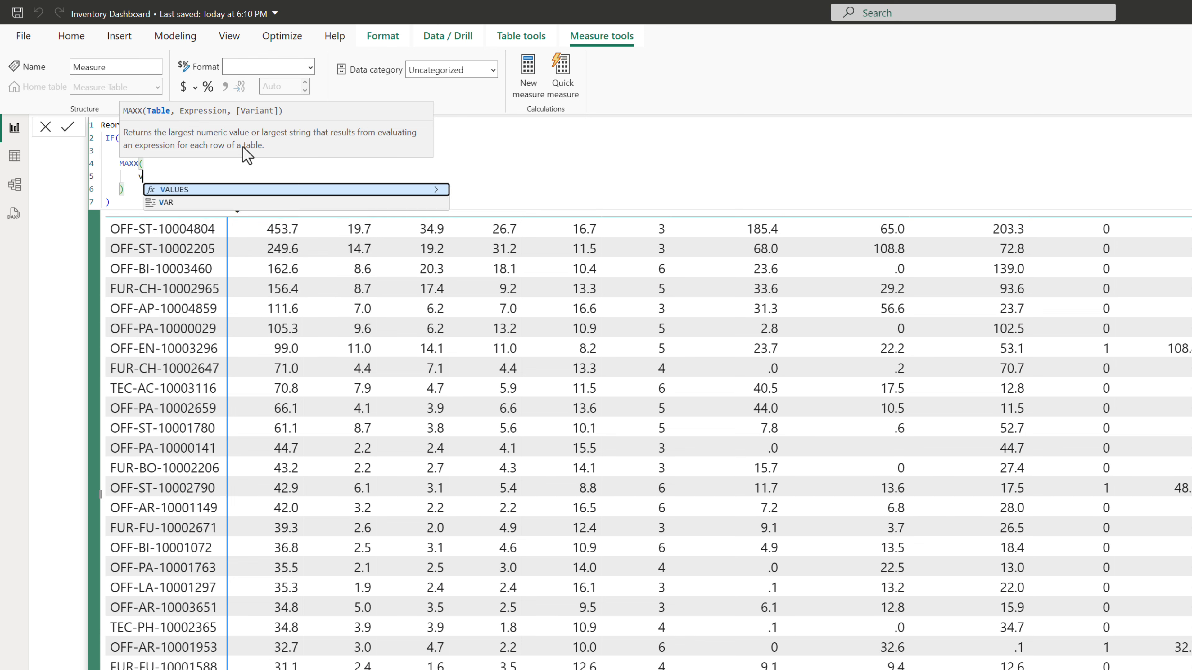
type("alue")
key("Tab")
type("pr")
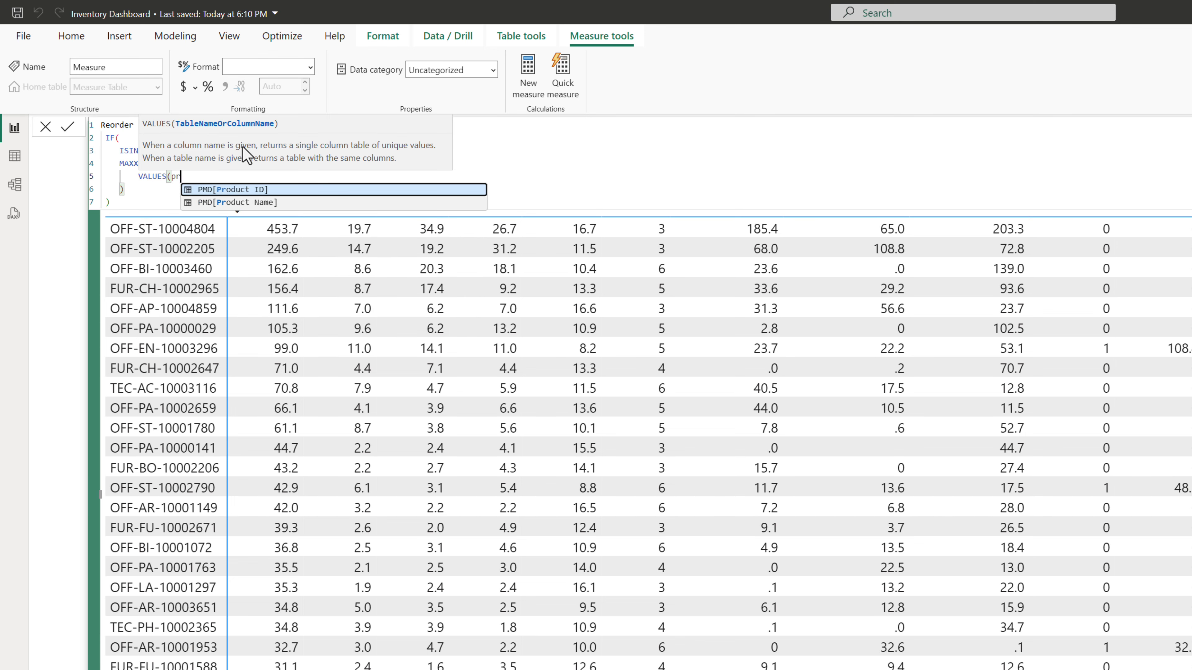
type("odu")
key("Tab")
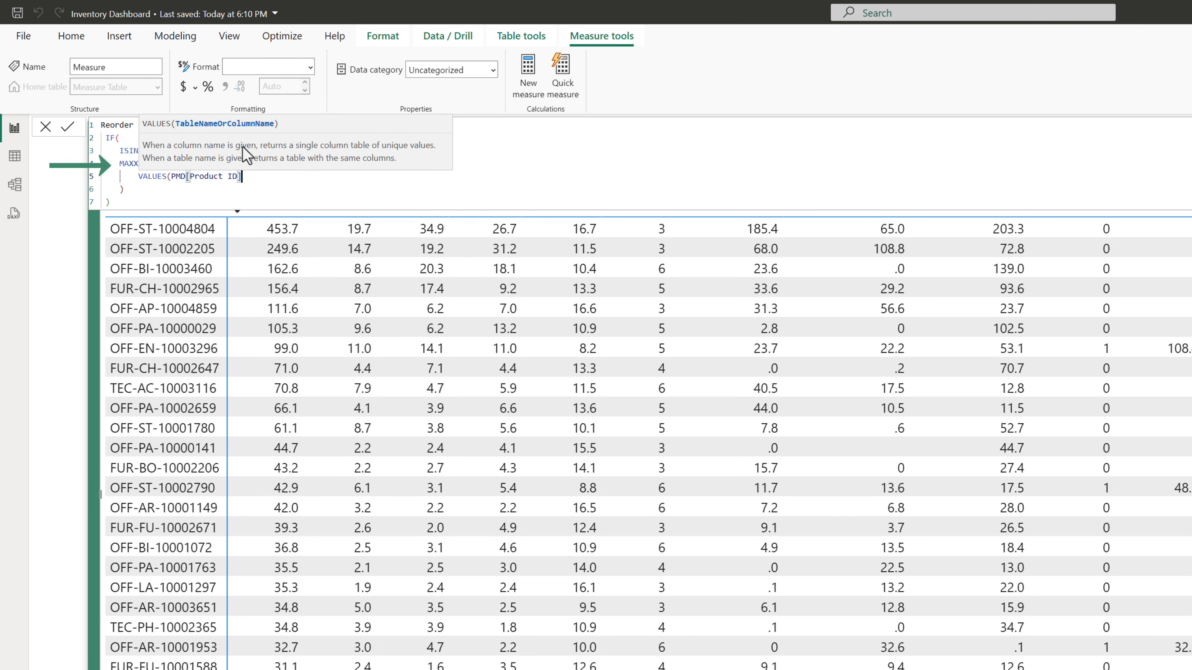
type("),")
key("shift+Return")
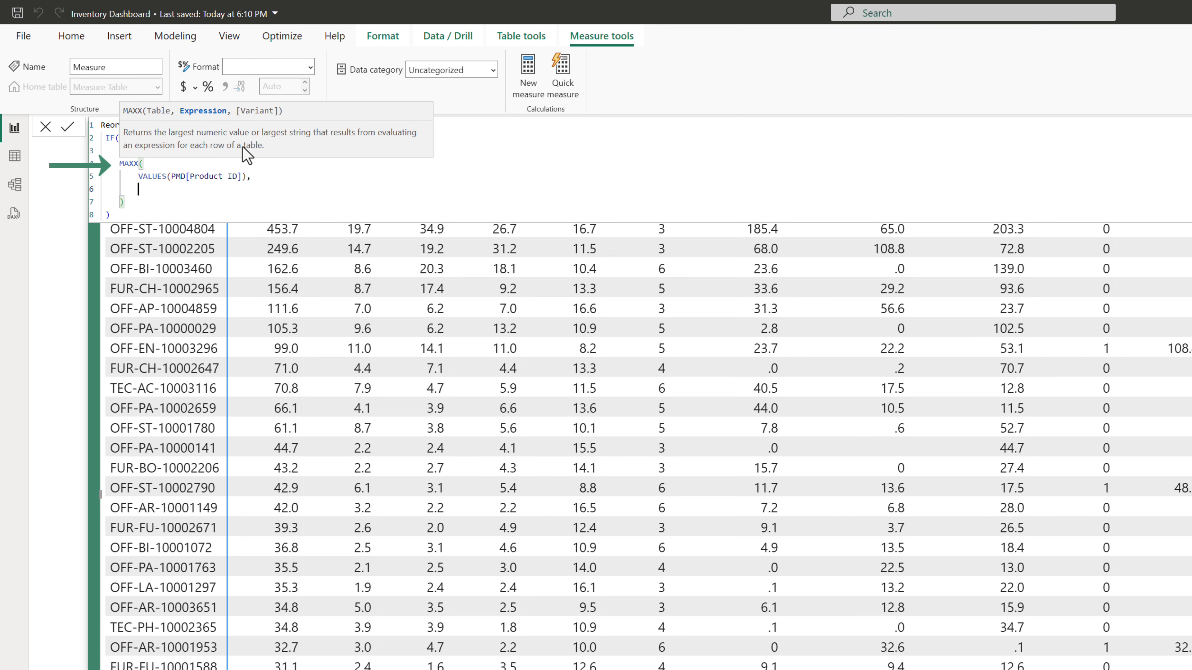
type("[reorder")
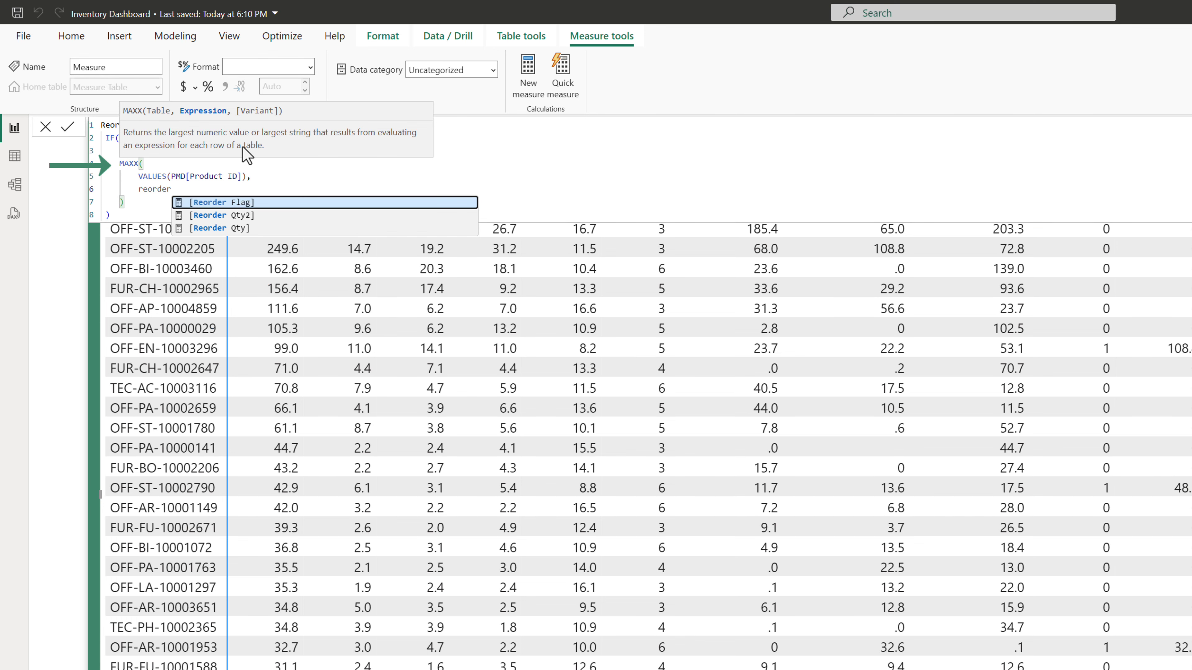
key("Tab")
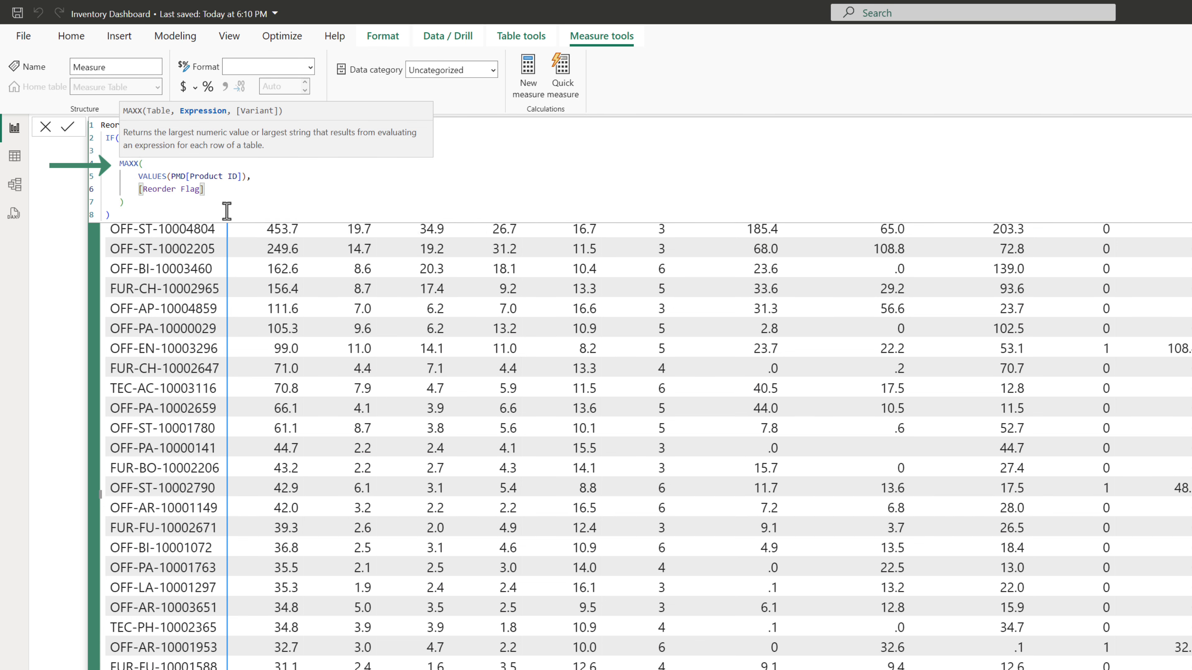
left_click(312, 230)
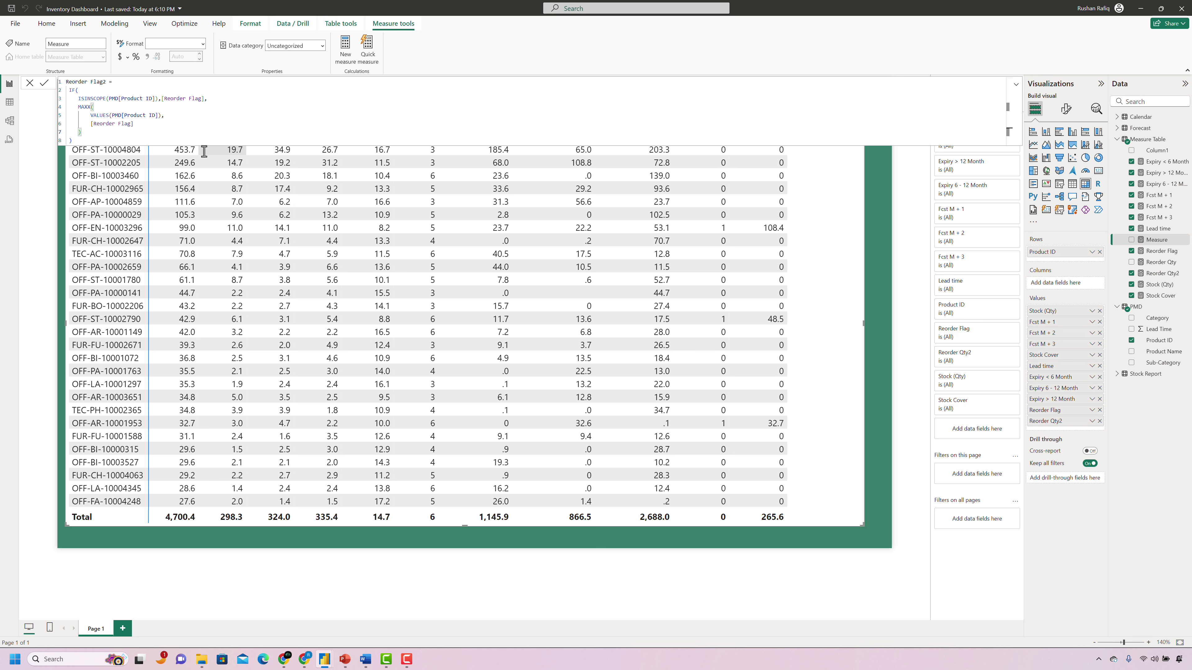
key("Return")
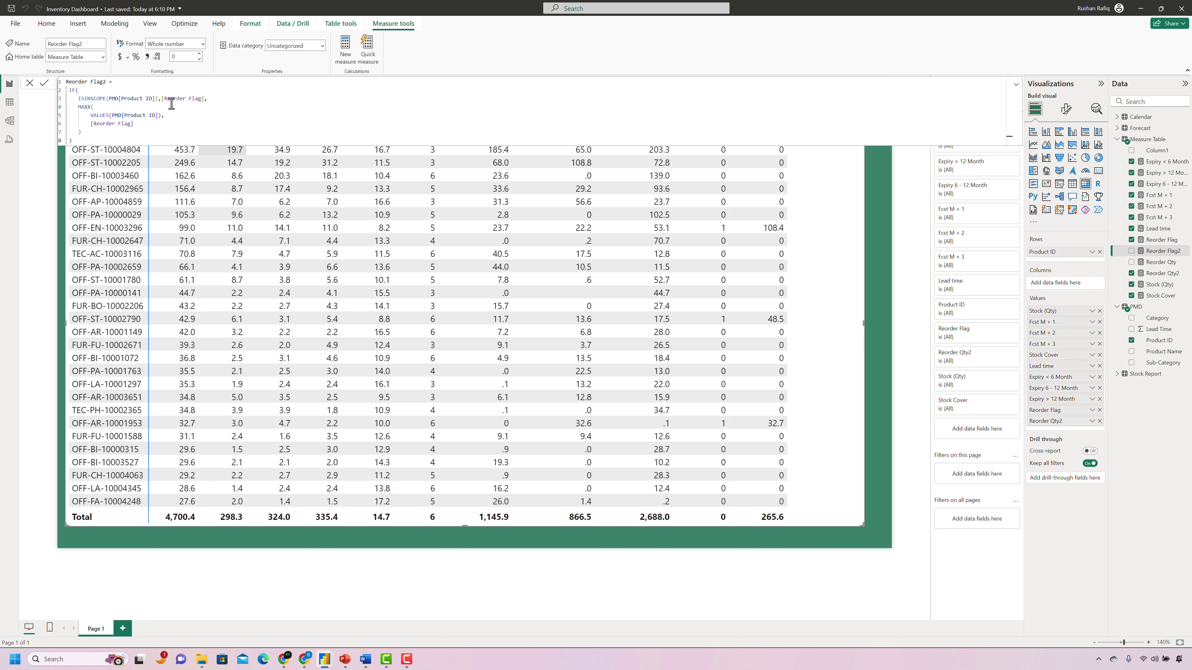
left_click(1016, 85)
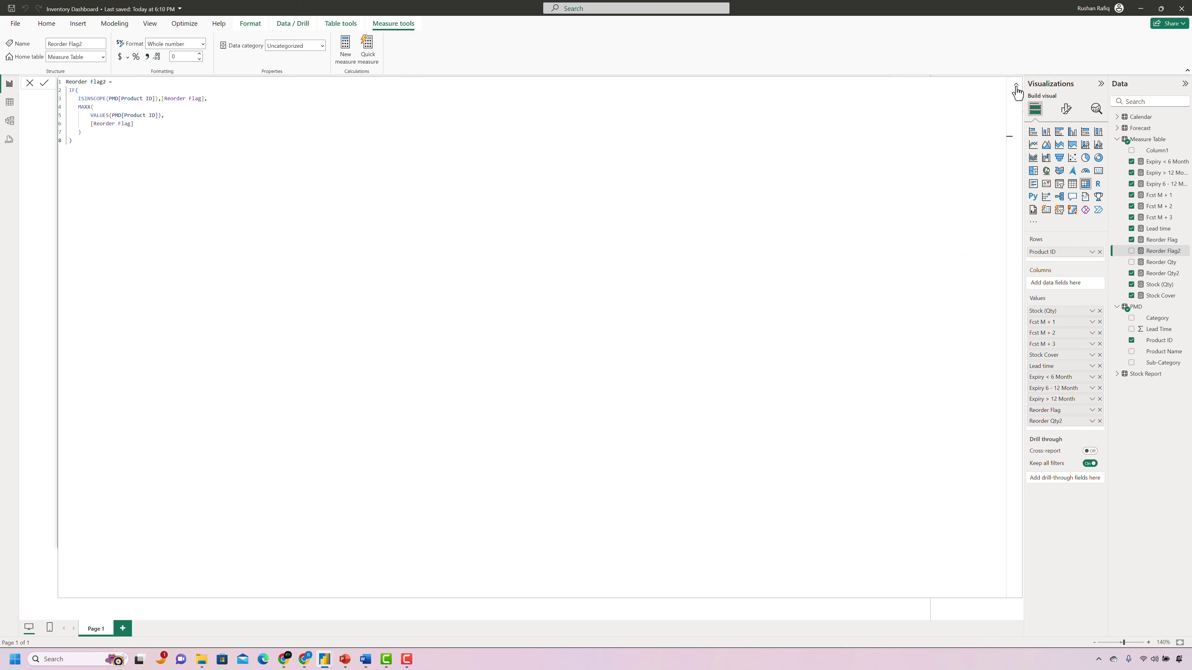
left_click(1015, 86)
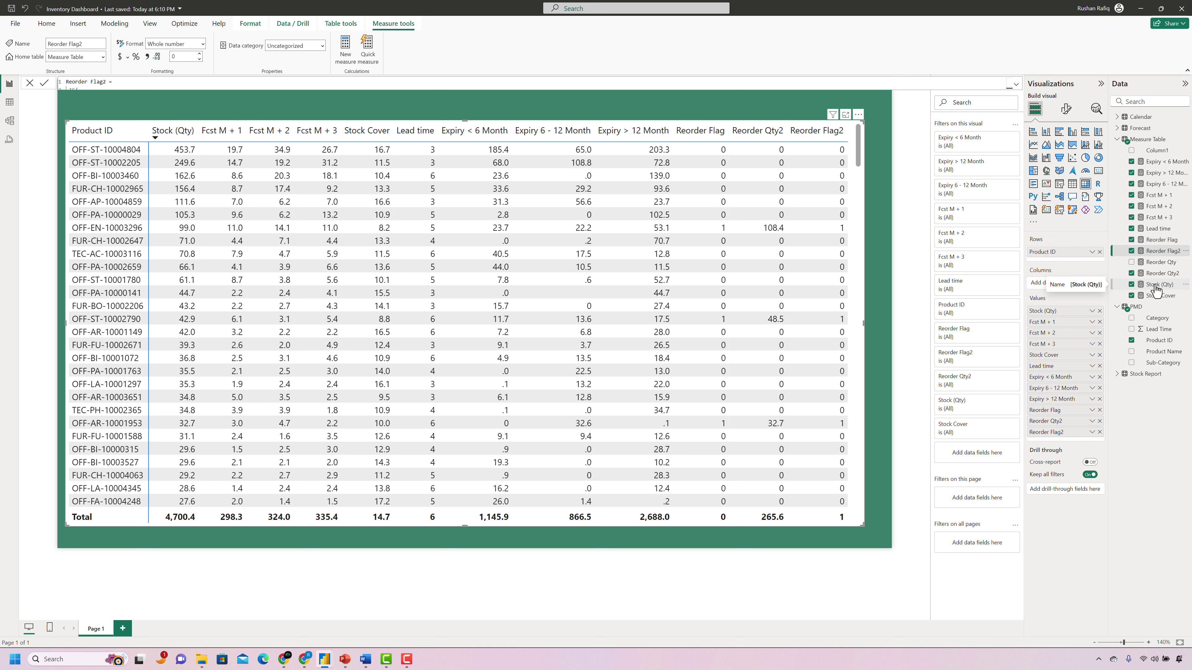
Replace Reorder Flag with Reorder Flag2 in the matrix values, placing Reorder Flag2 and Reorder Qty2 directly after Lead time.
left_click(1099, 411)
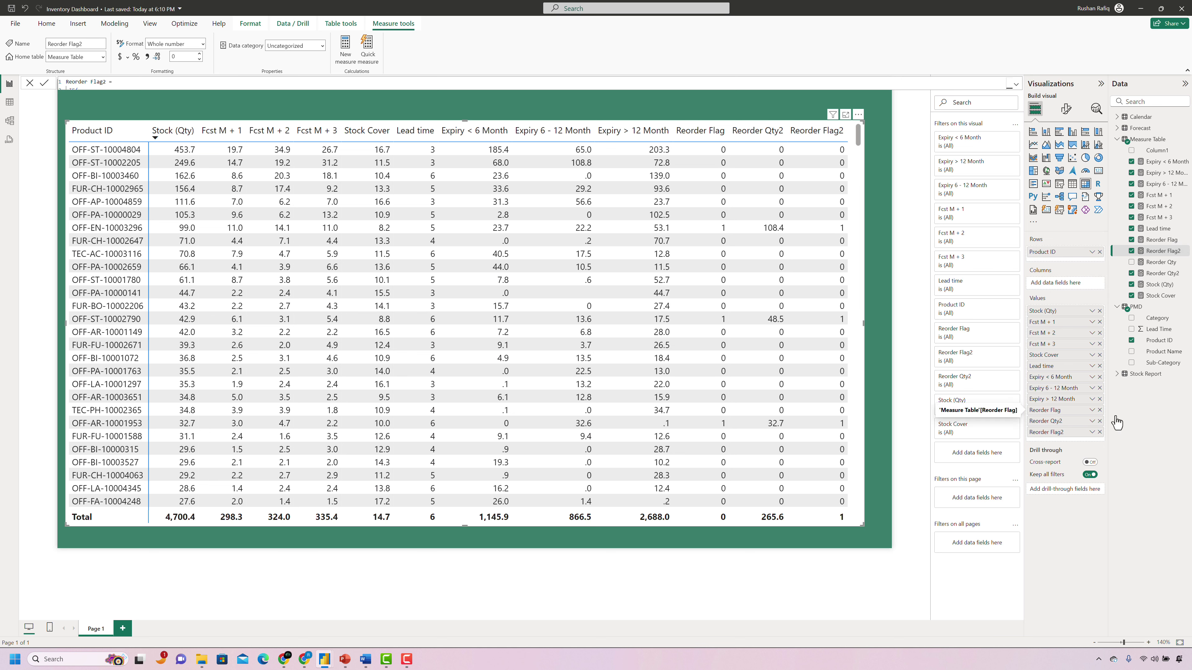
left_click_drag(1058, 421, 1057, 381)
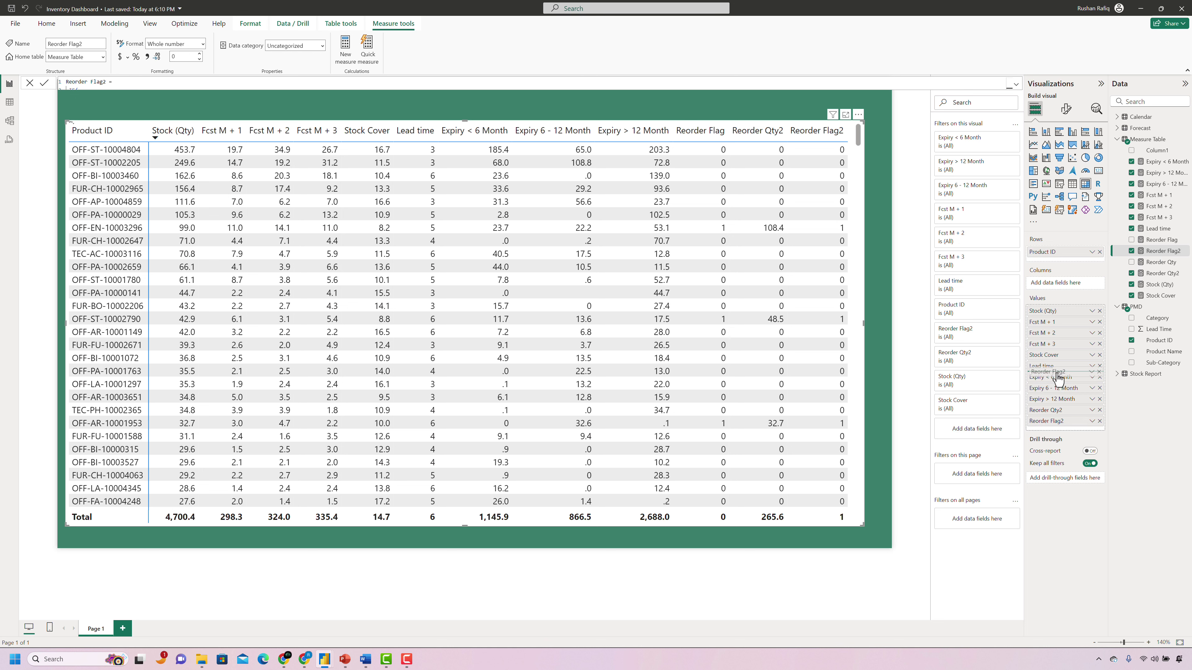
left_click_drag(1062, 428, 1058, 382)
left_click(617, 392)
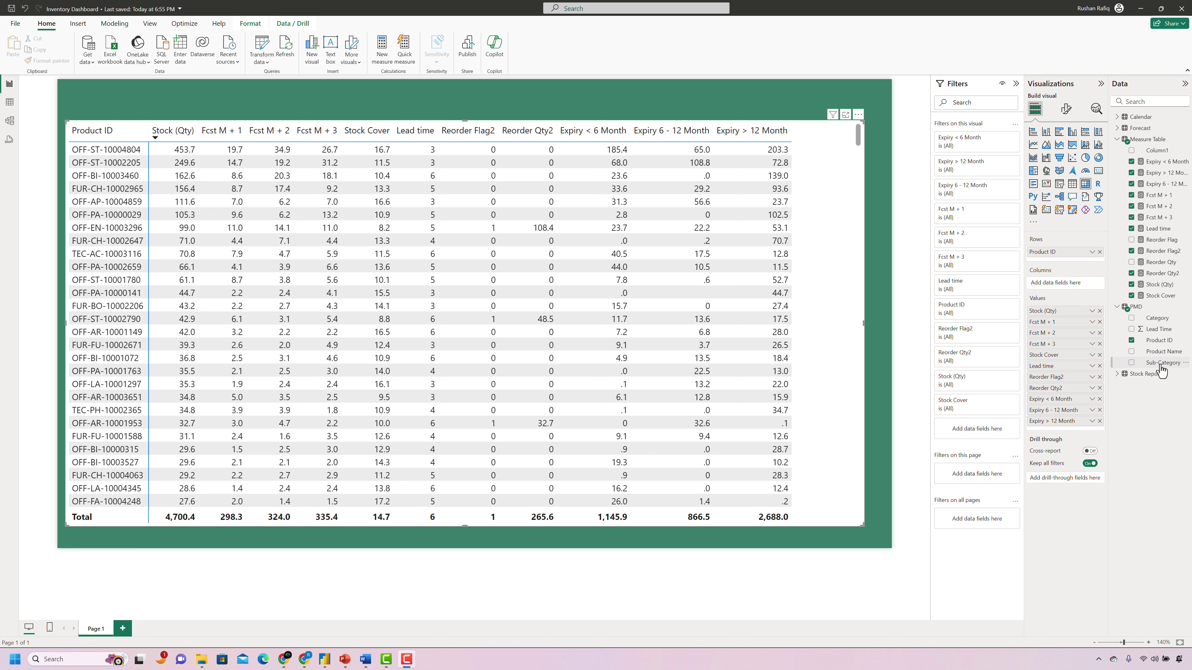
Create a fields parameter from the PMD columns Category, Sub-Category and Product Name, with its slicer added to the page.
mouse_move(1084, 307)
left_mouse_down()
mouse_move(1077, 256)
mouse_move(1068, 298)
left_mouse_up()
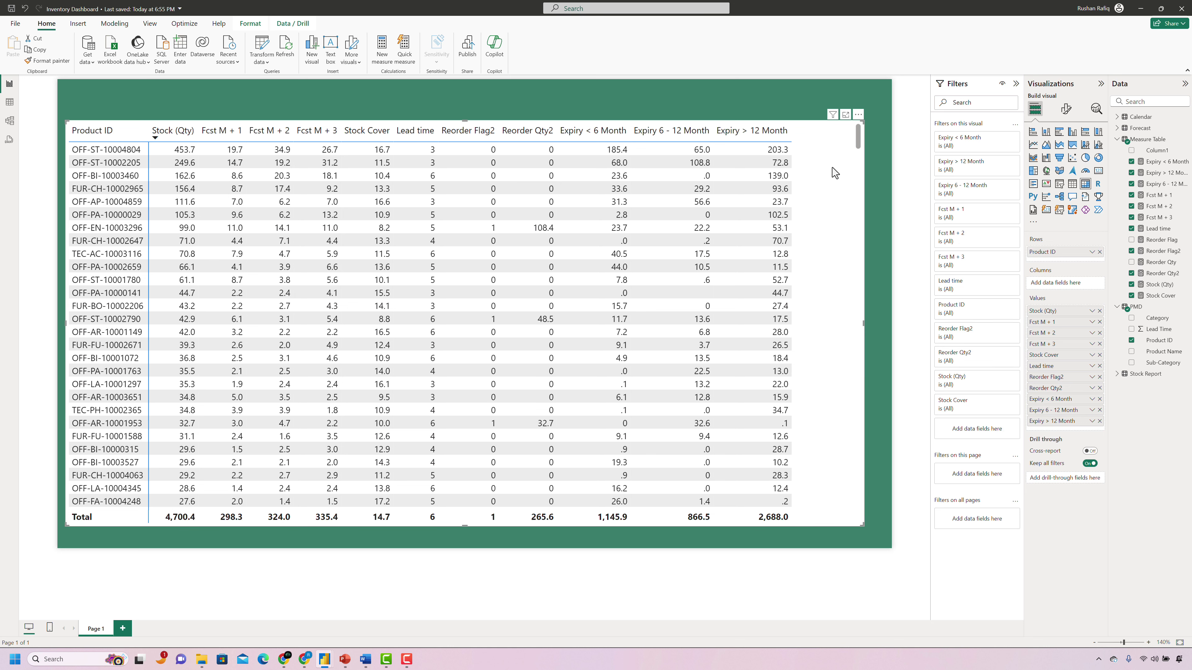
left_click(283, 82)
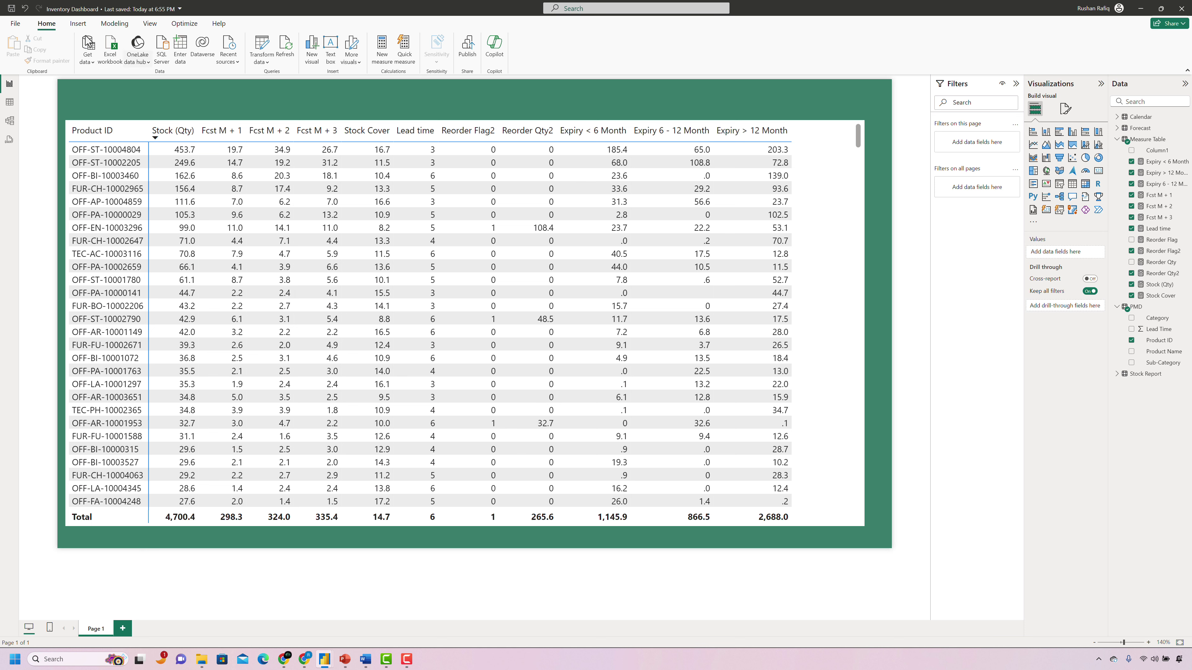
left_click(115, 23)
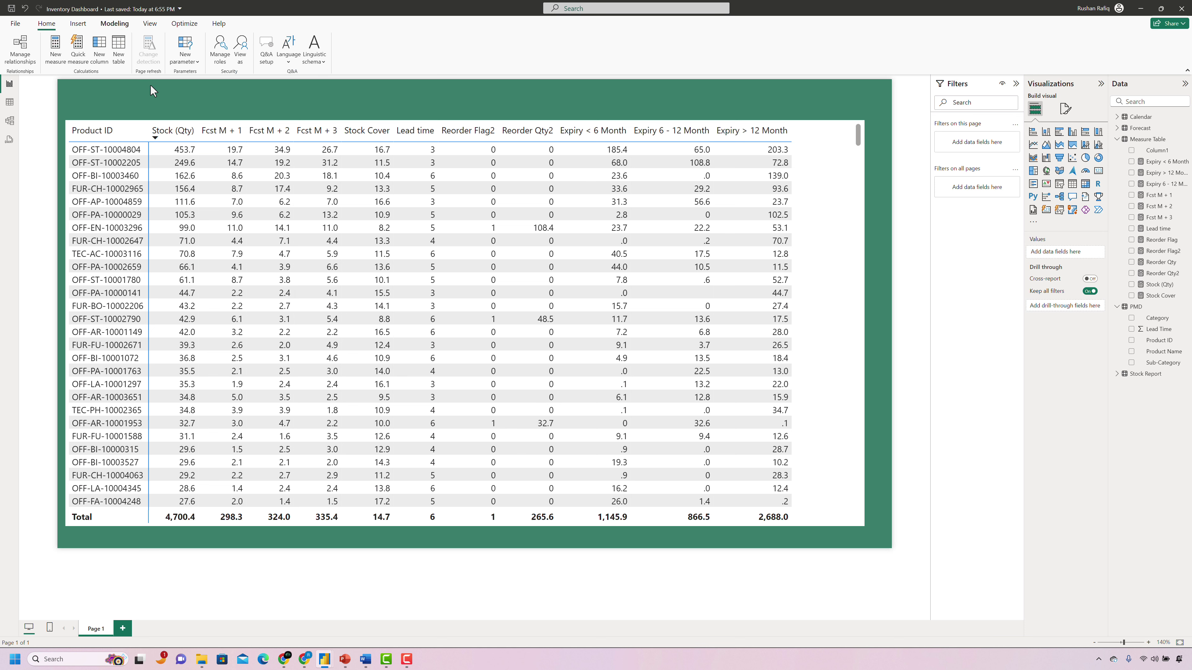
left_click(184, 58)
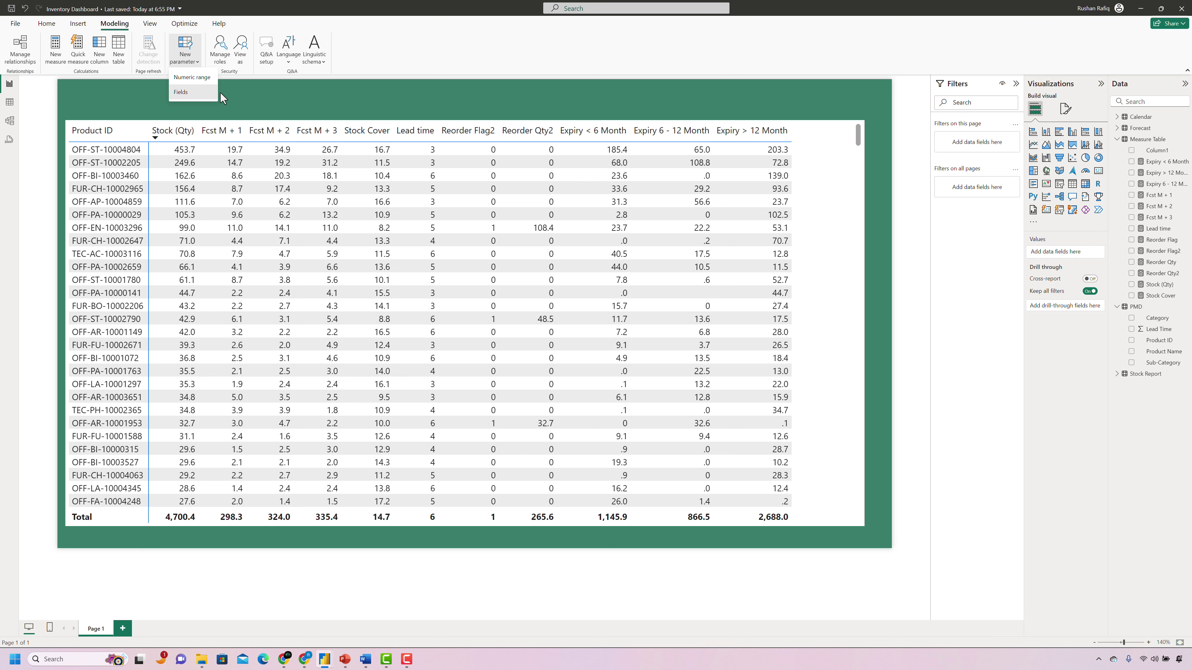
left_click(197, 92)
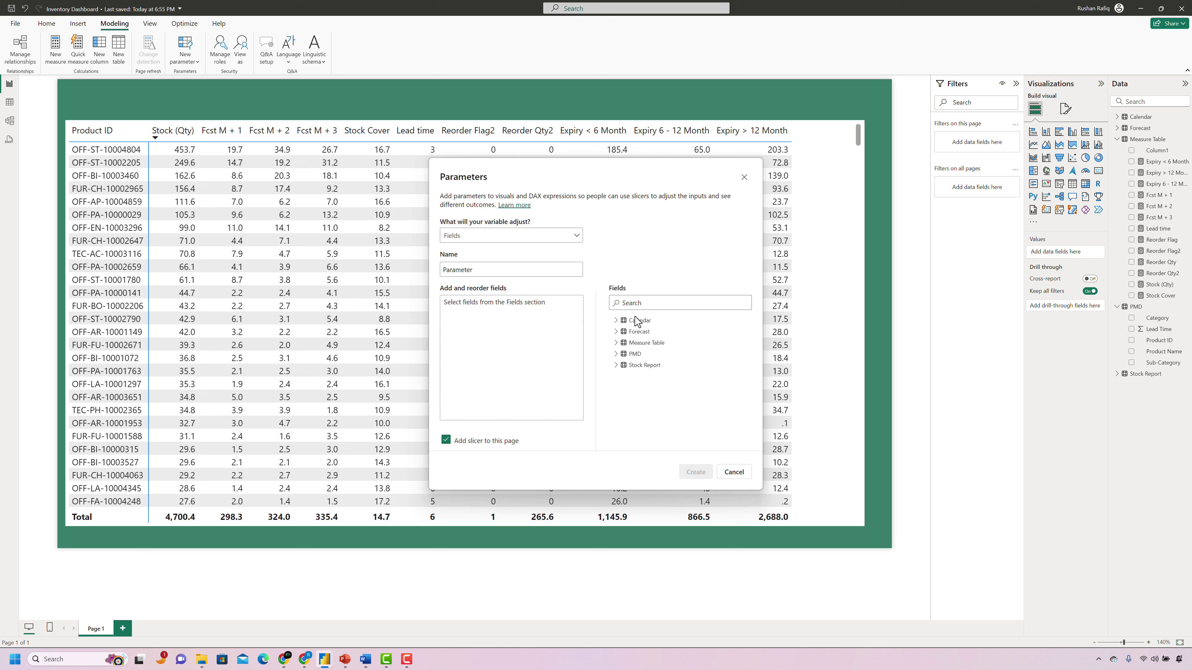
left_click(617, 354)
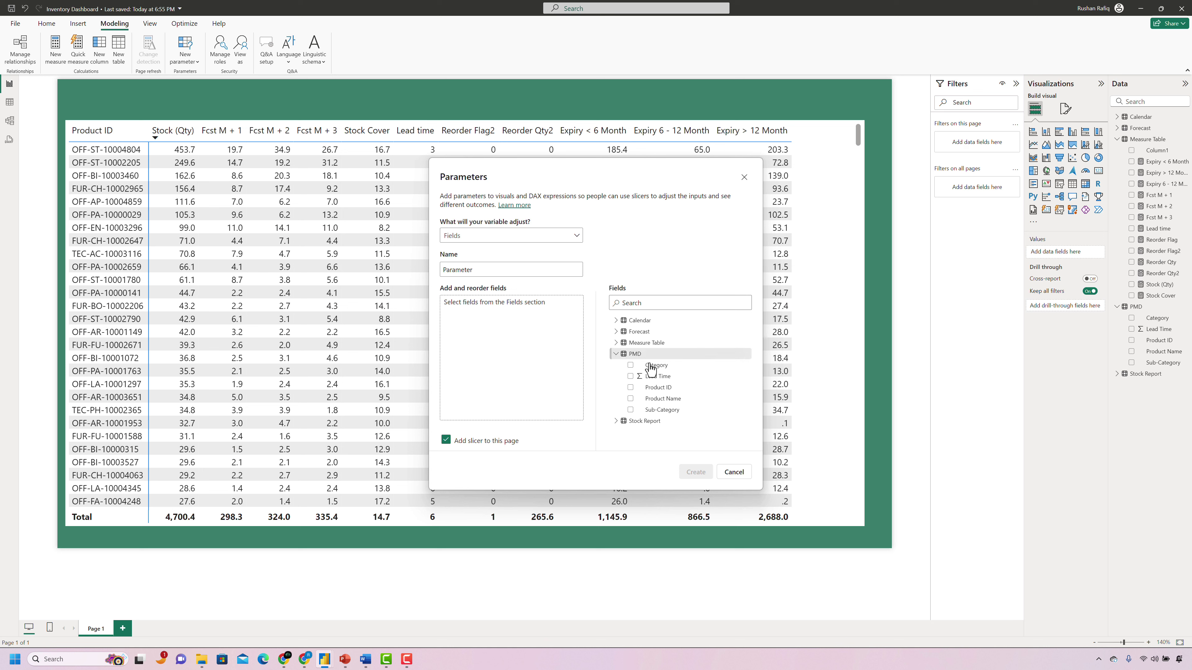
left_click(631, 367)
left_click(630, 408)
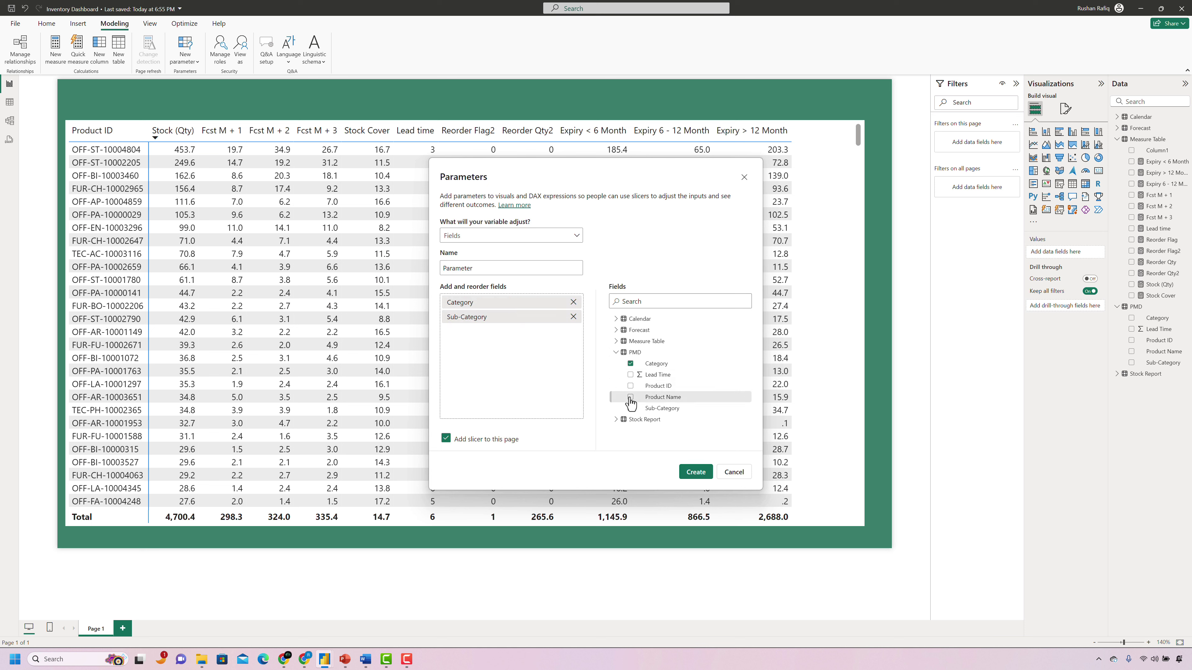
left_click(630, 397)
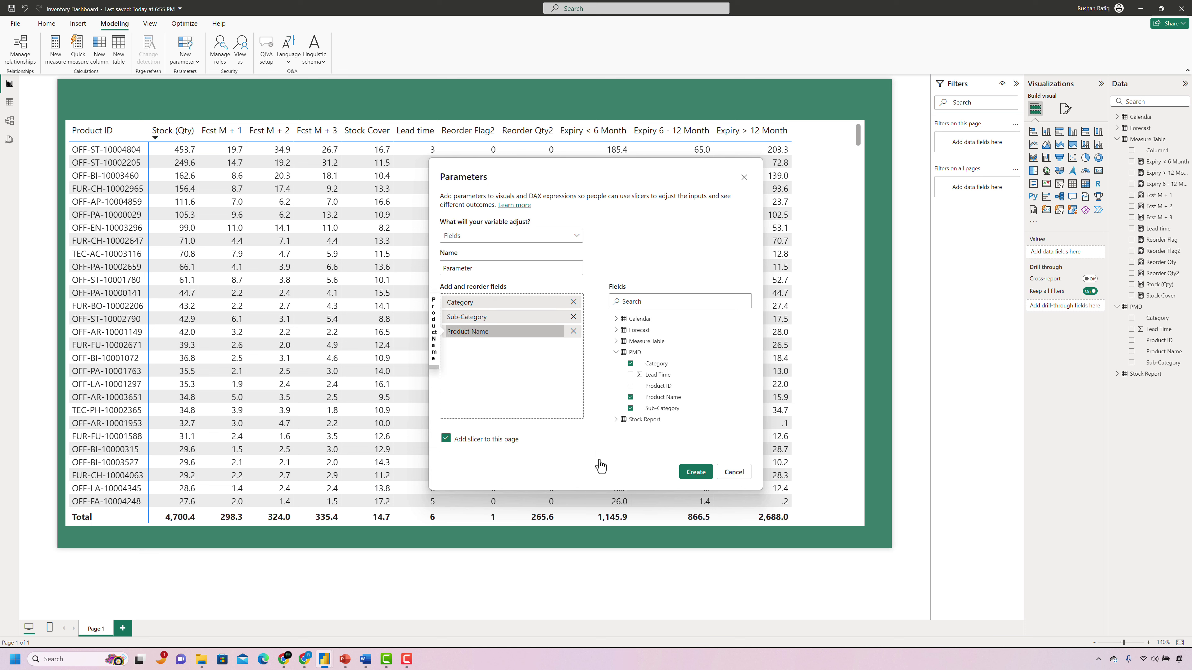
left_click(696, 472)
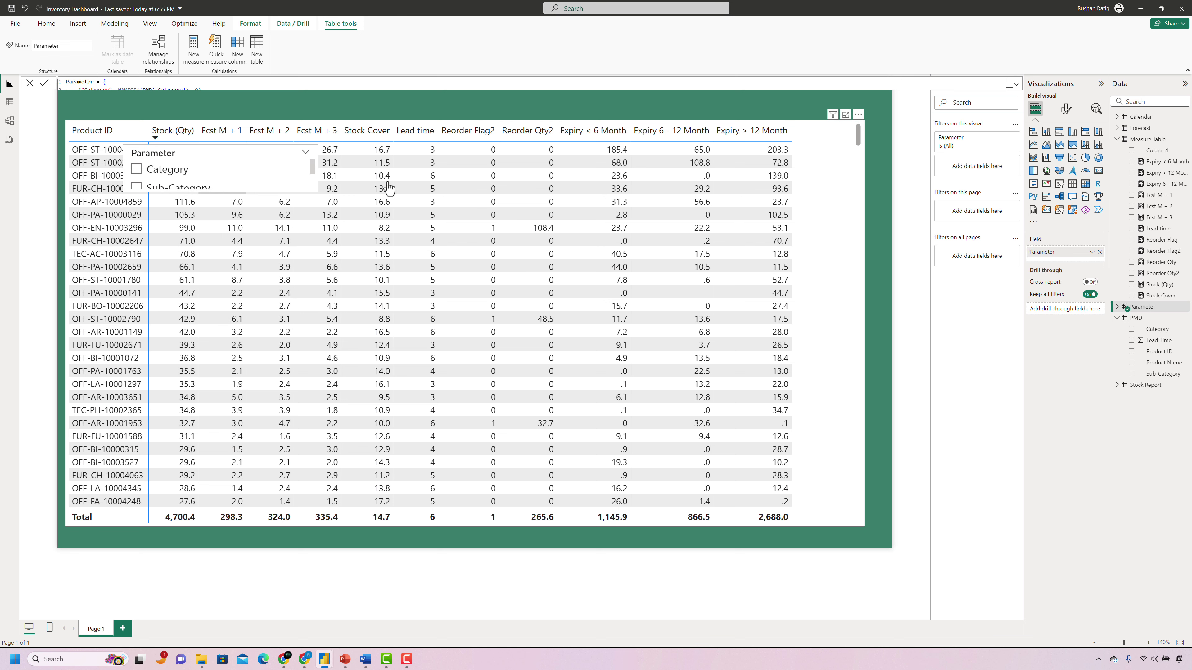
Change the parameter slicer's style from a vertical list to Tile.
left_click(1066, 109)
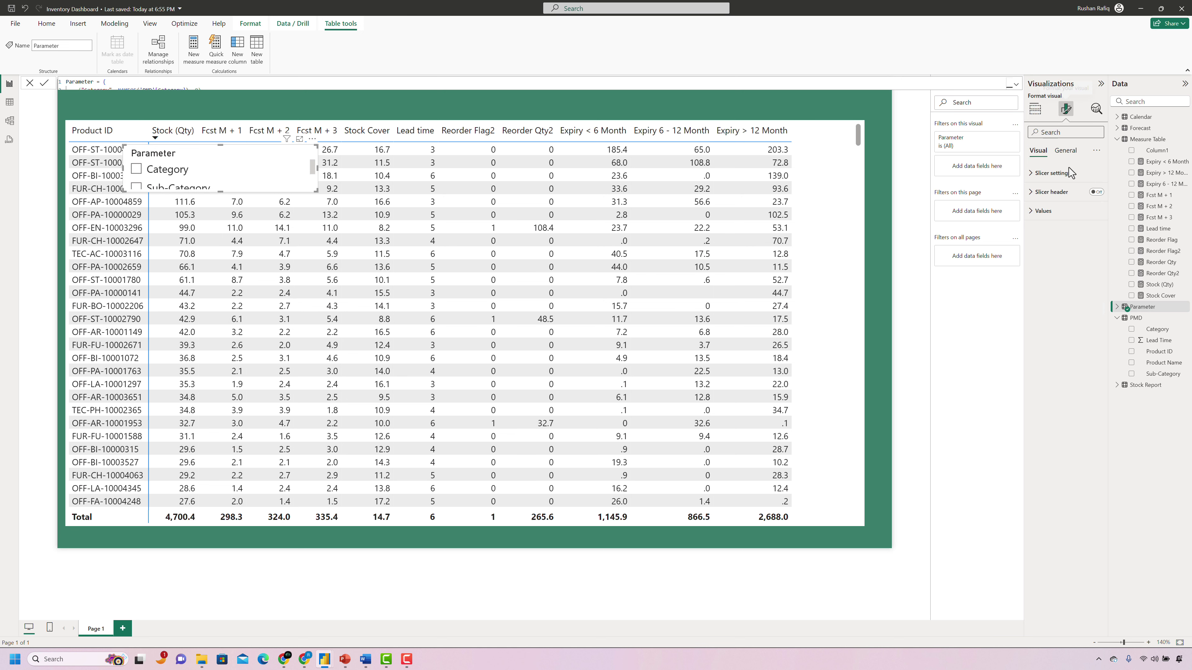
left_click(1061, 174)
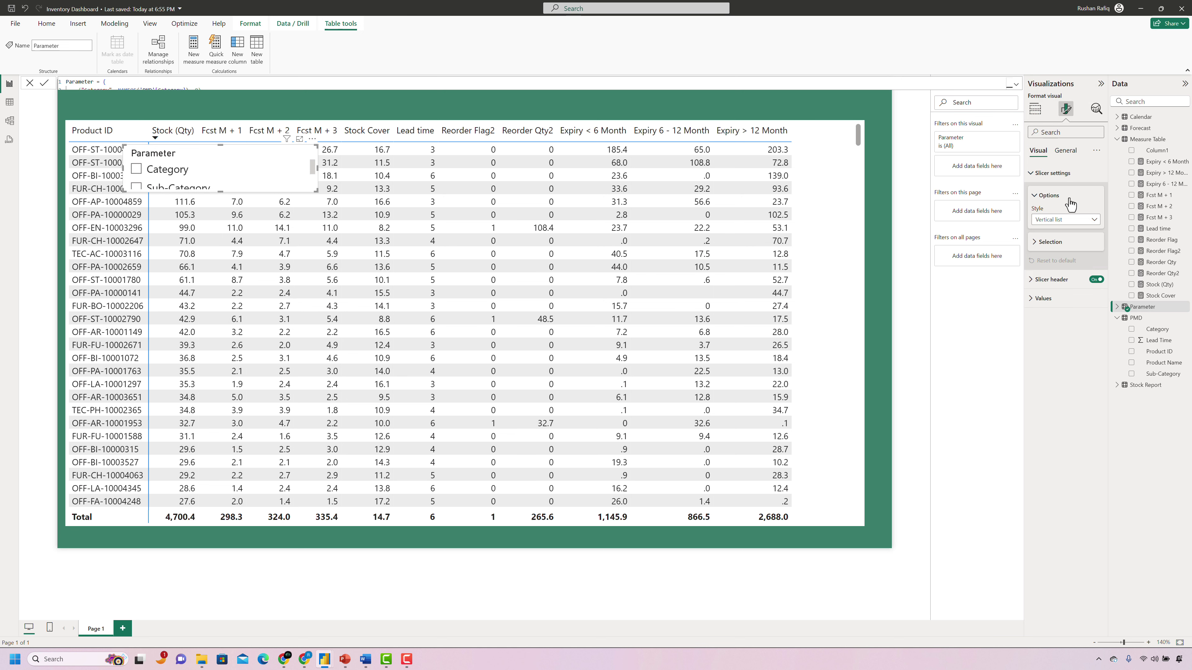
left_click(1069, 223)
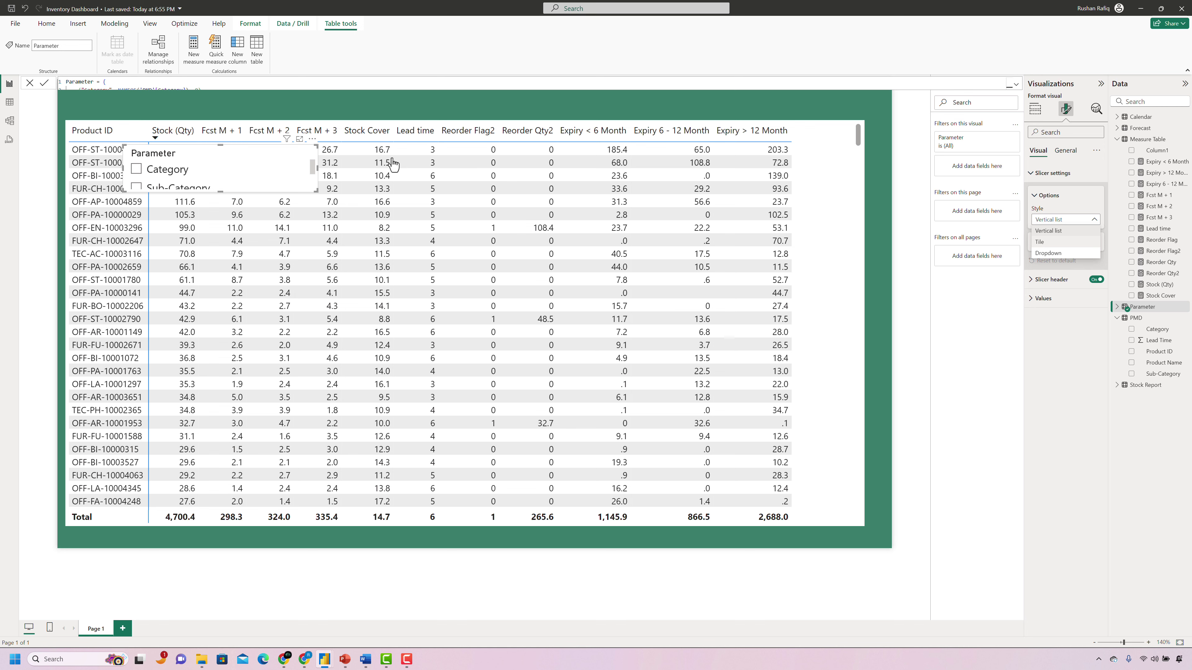
left_click(291, 178)
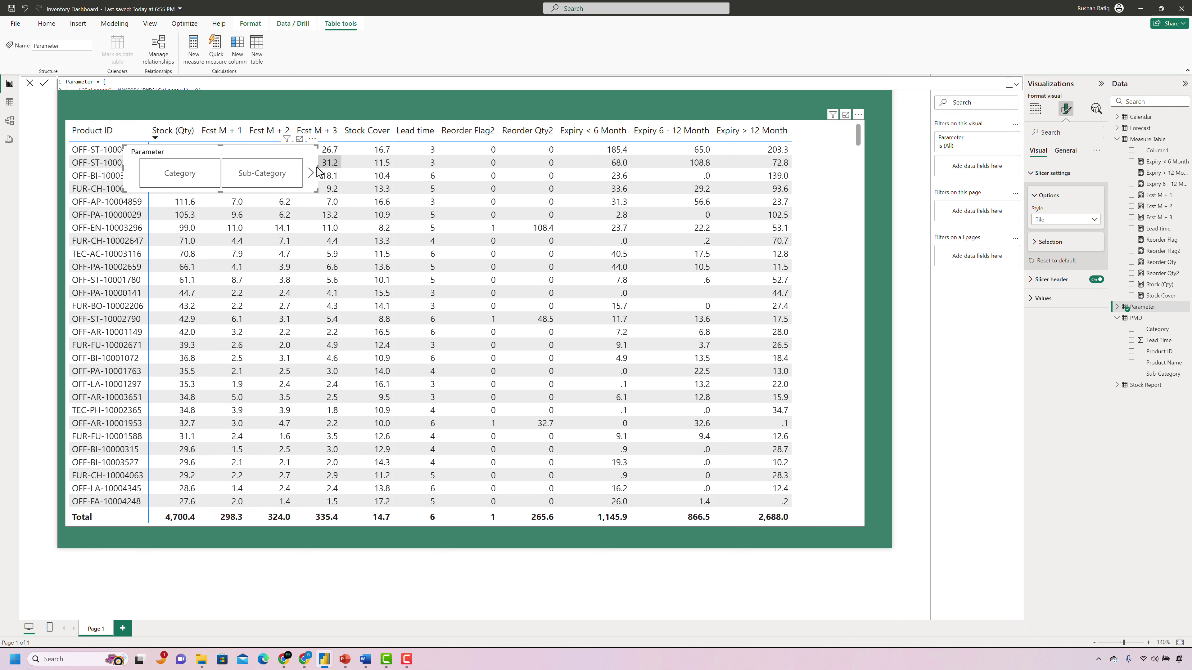
Undo the accidental matrix move, then place the slicer above the matrix, flattened and widened to fit all three tiles in one row.
left_click(259, 99)
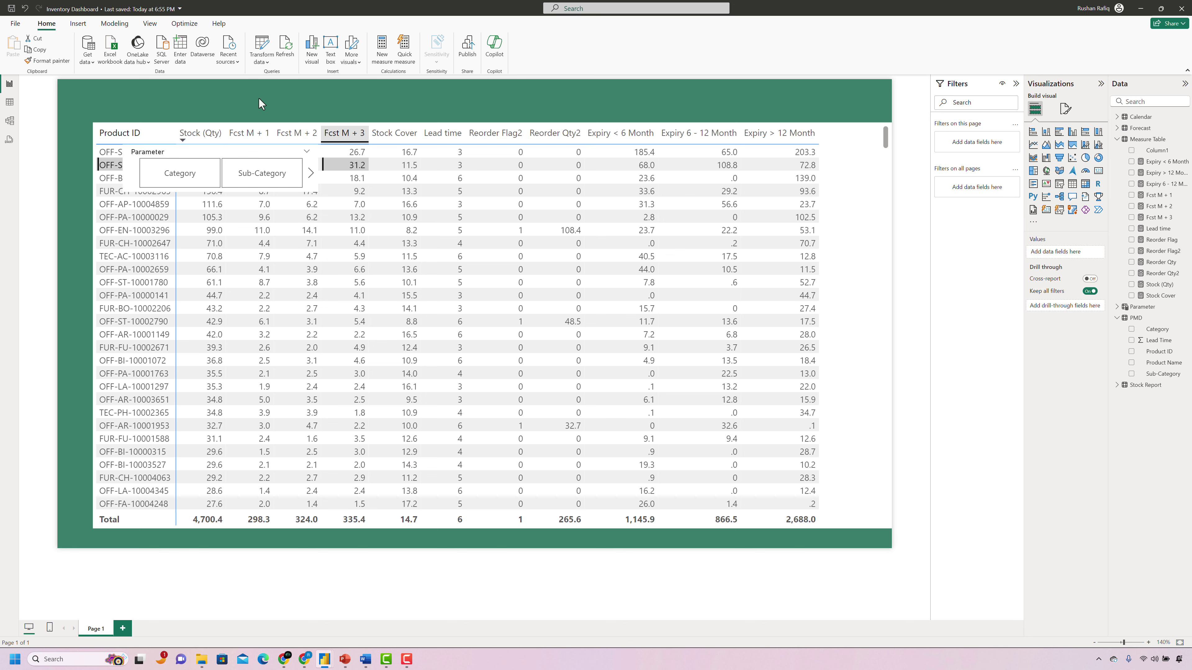
key("ctrl+z")
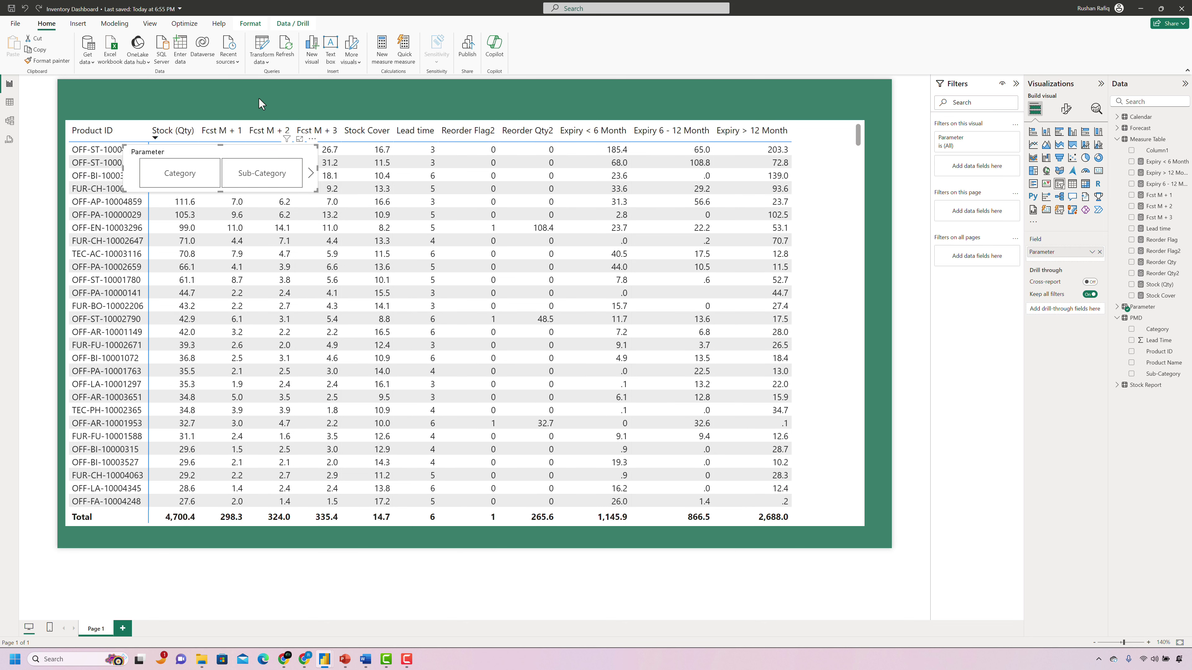
key("ctrl+z")
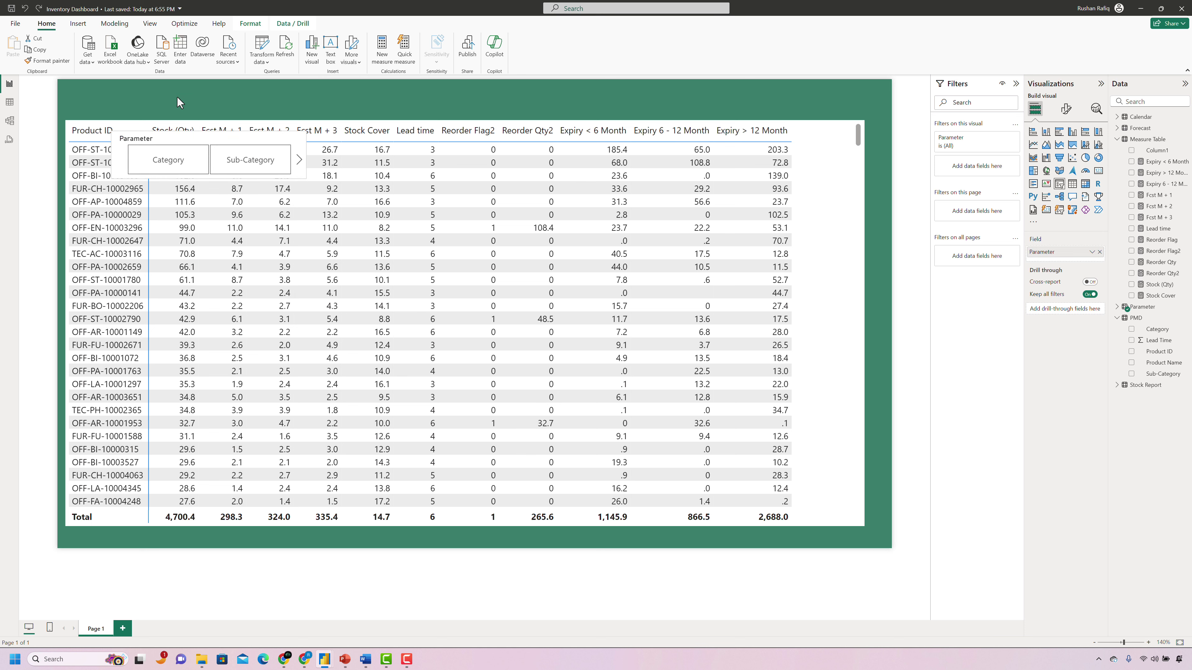
key("ctrl+z")
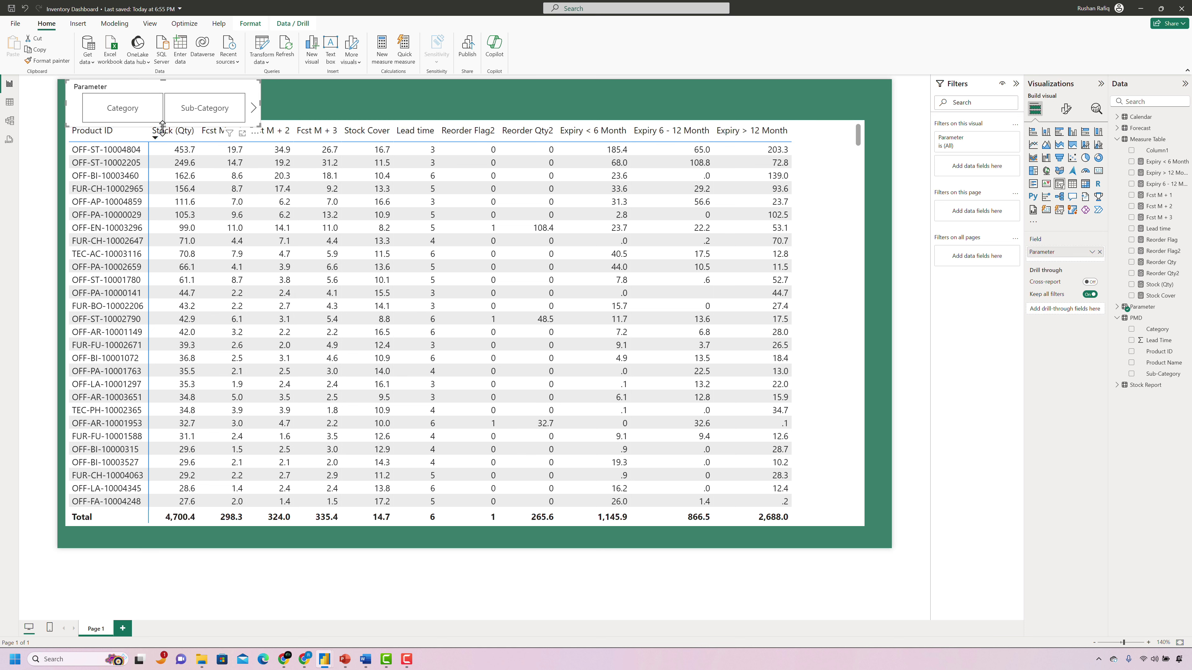
left_click_drag(162, 125, 161, 112)
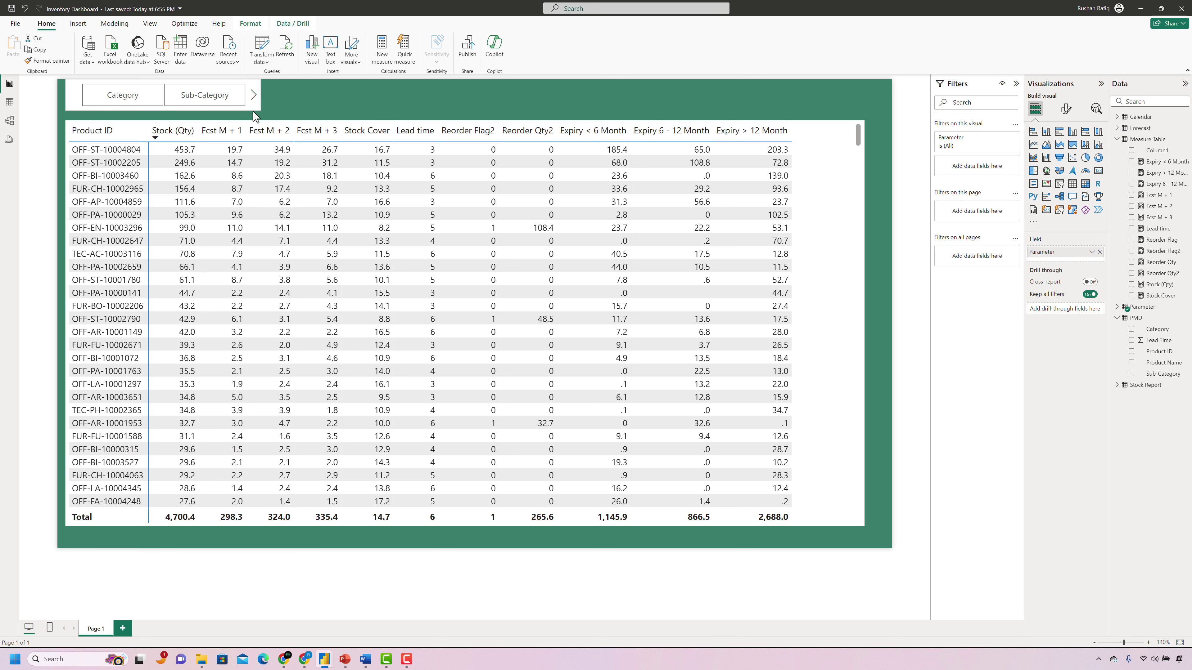
left_click_drag(259, 95, 294, 95)
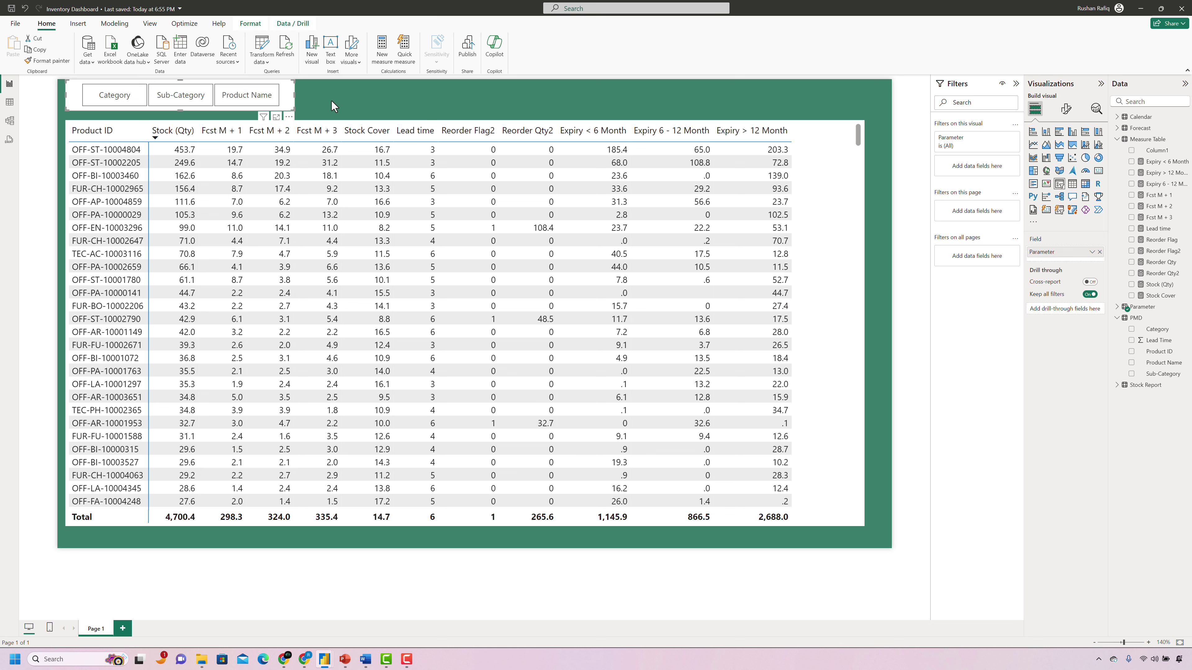
left_click(331, 107)
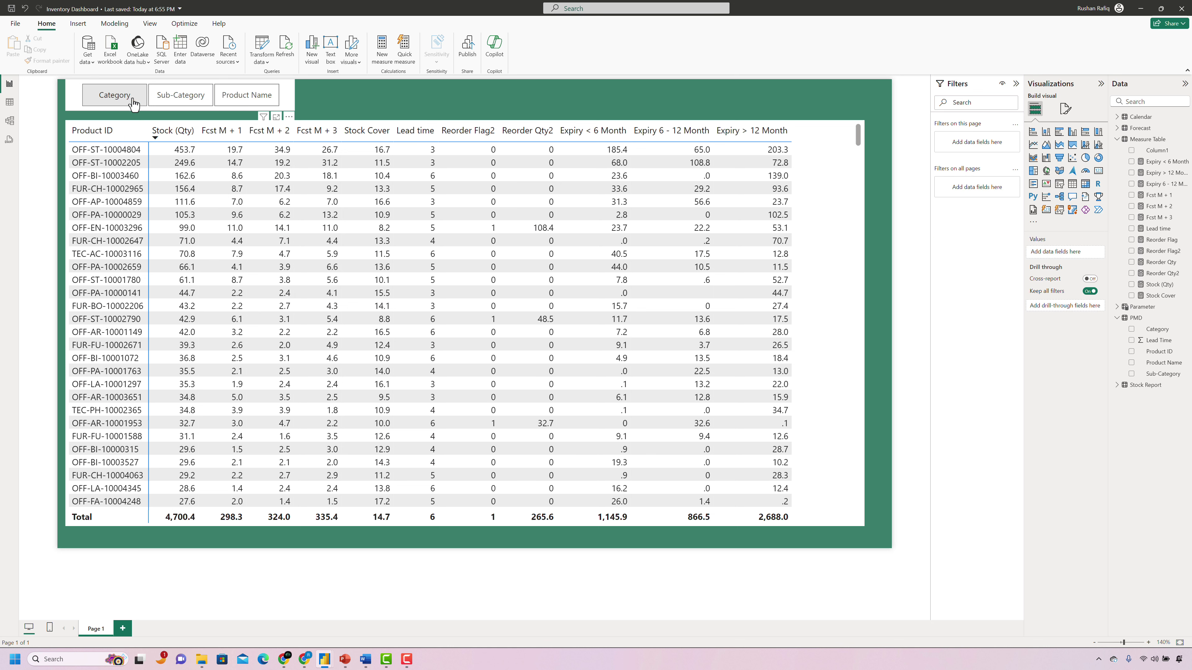
Select Category in the slicer and add the Parameter field to the matrix rows above Product ID.
left_click(196, 104)
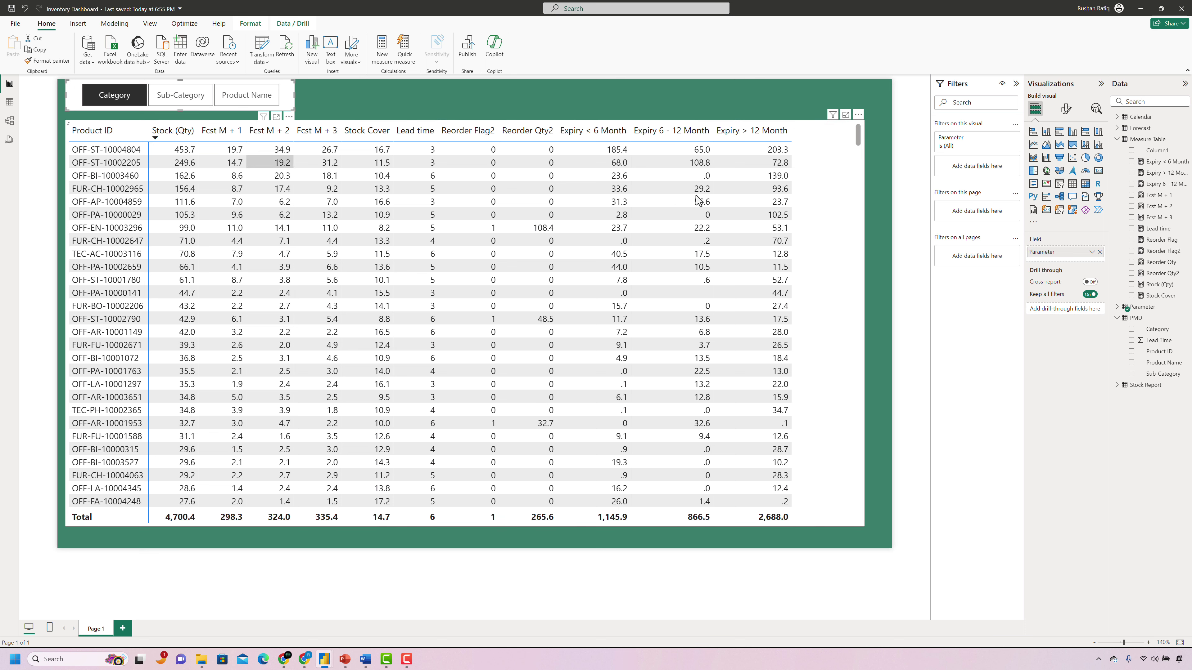
left_click(835, 210)
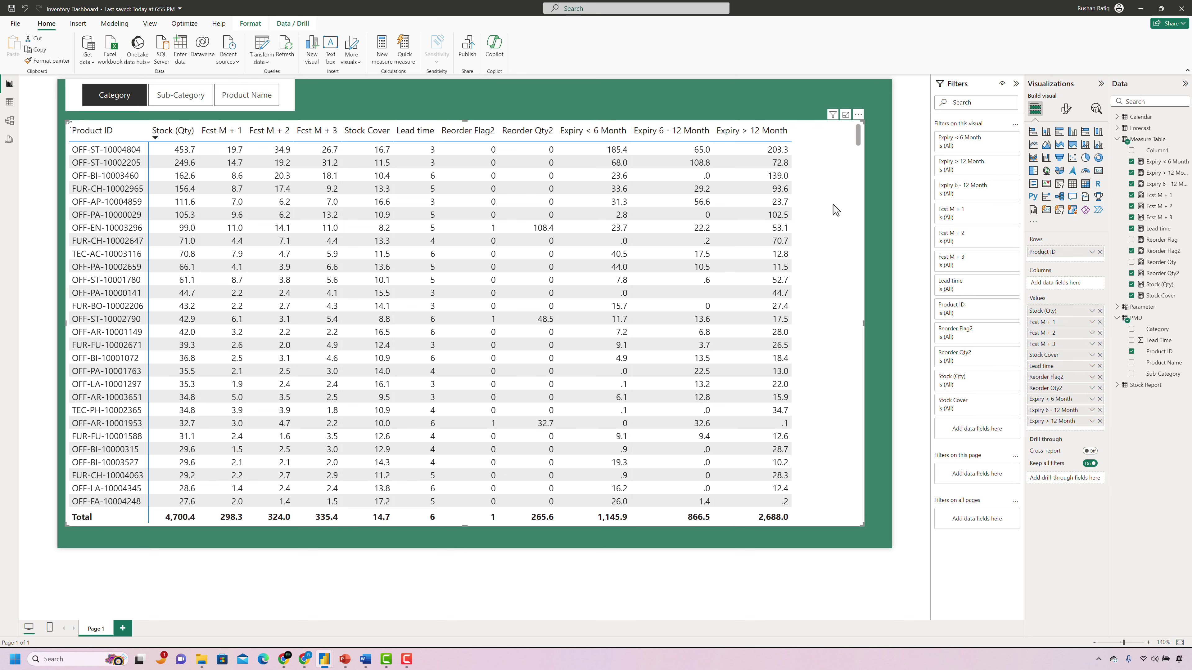
left_click(1119, 307)
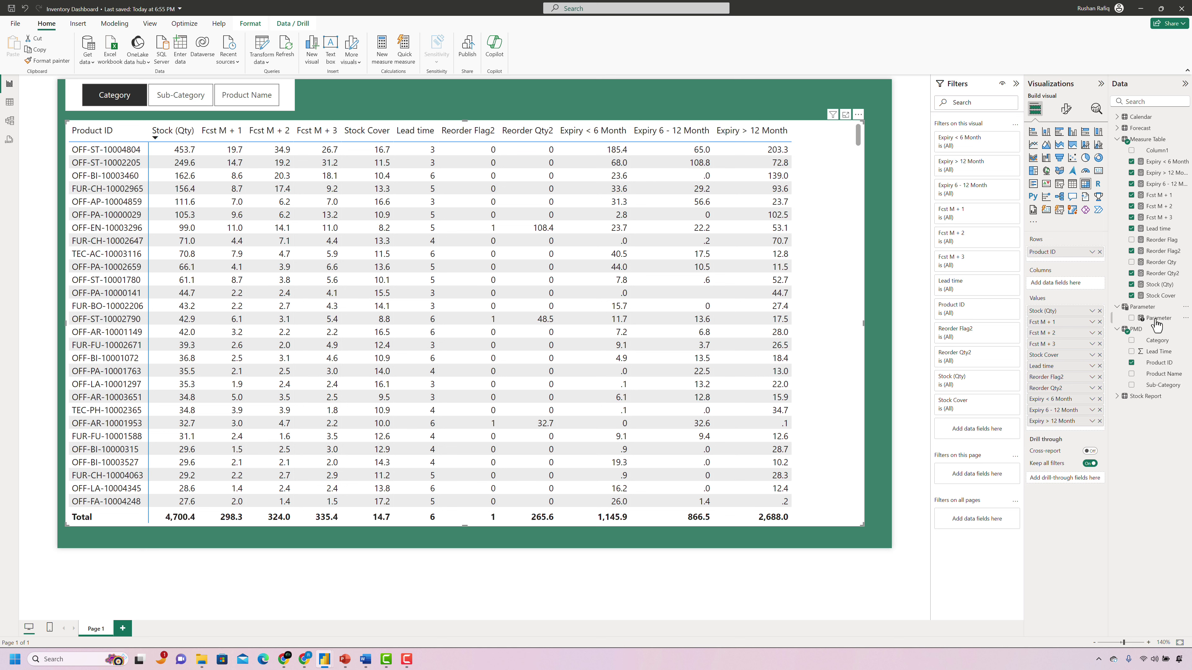
left_click_drag(1156, 320, 1077, 282)
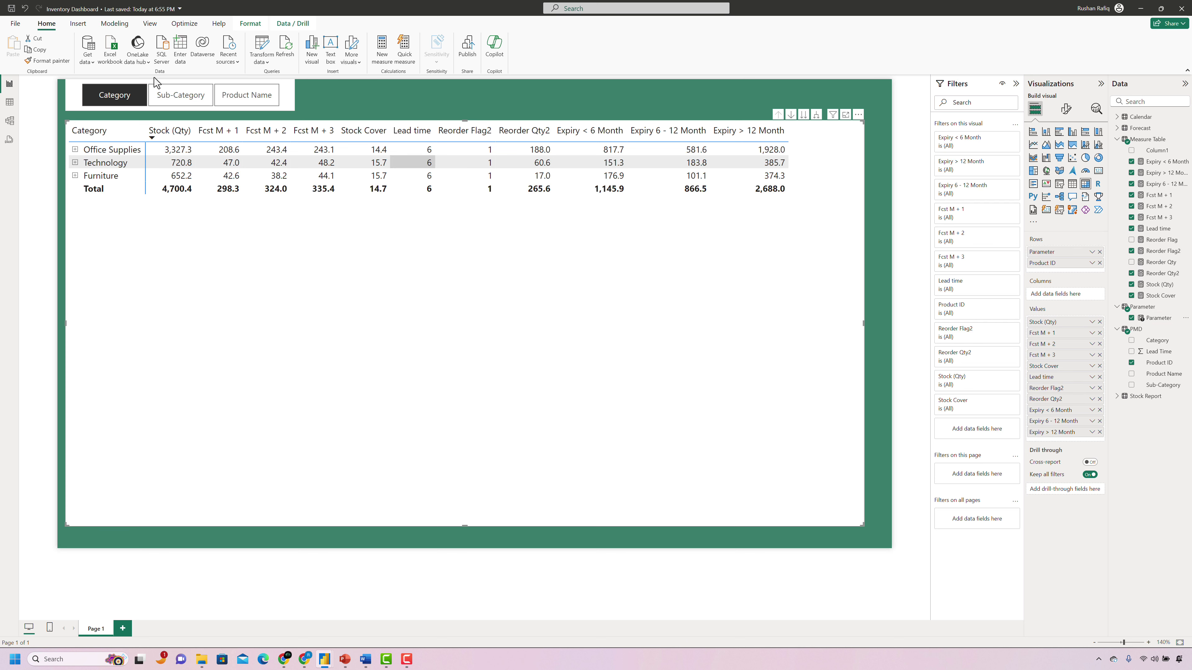
Switch the matrix to the Sub-Category level with the parameter slicer.
left_click(97, 100)
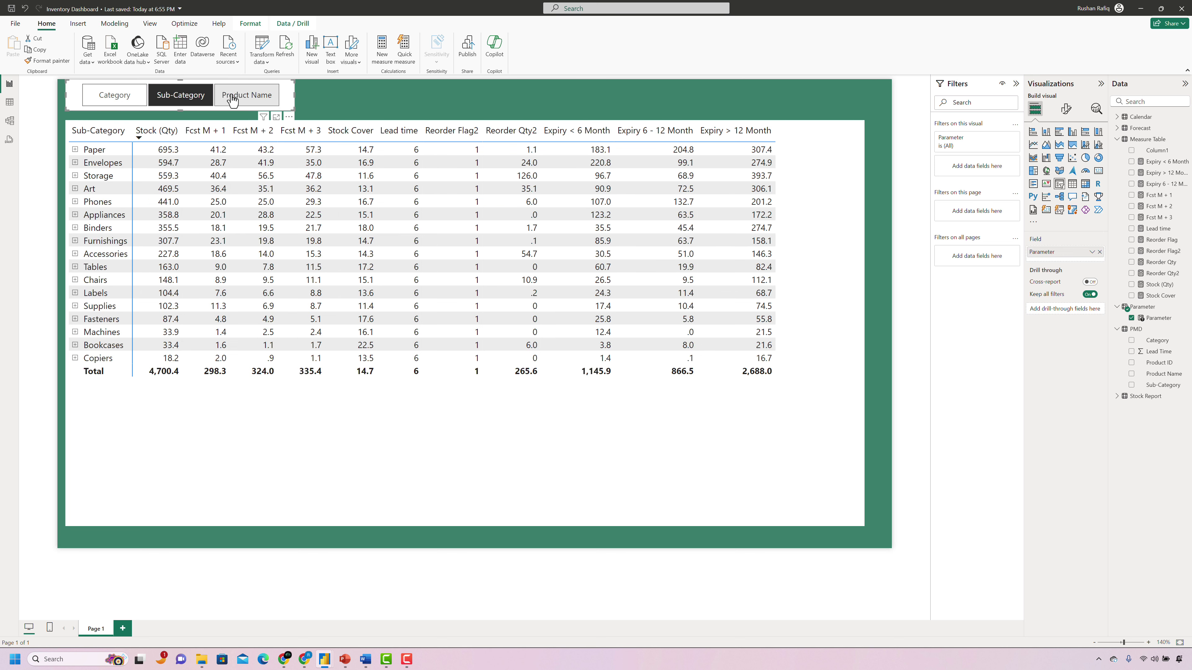
Compare the matrix by product name, category, and category with sub-category, expanding and collapsing the Office Supplies row.
left_click(232, 99)
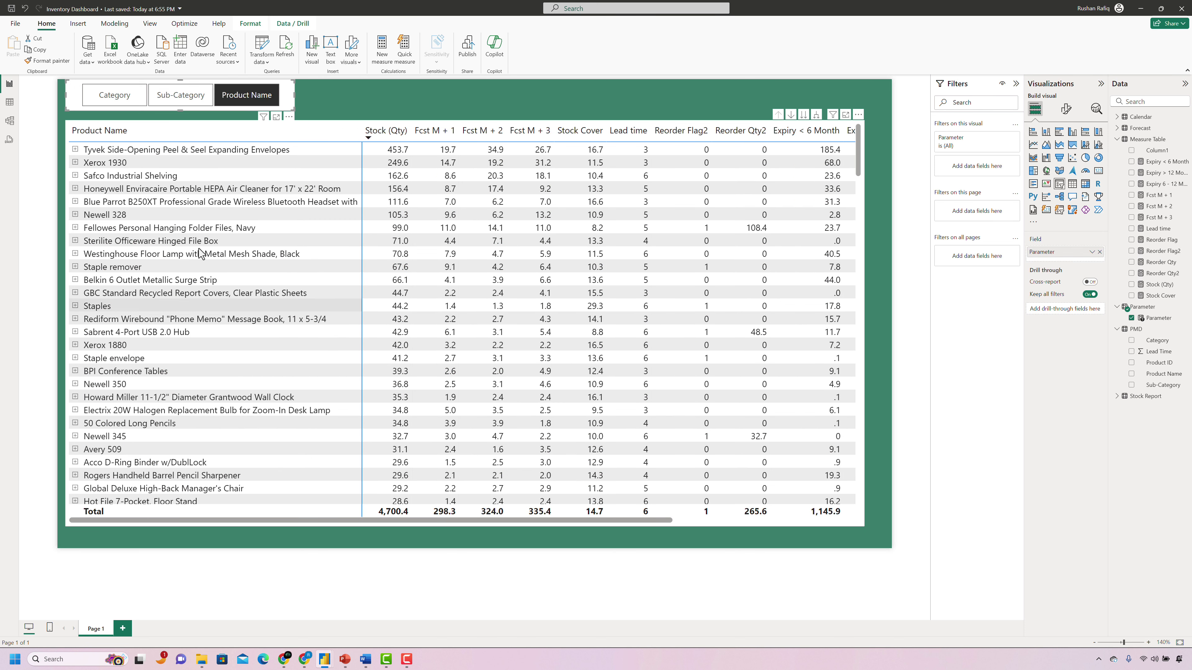
left_click(110, 104)
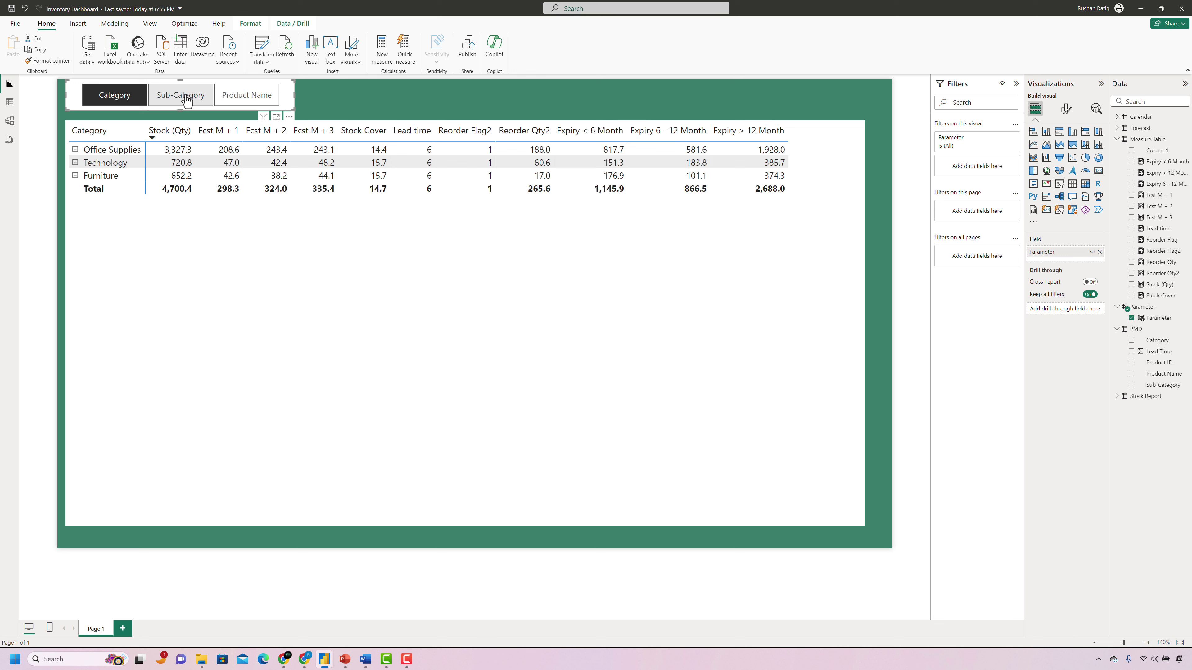
left_click(186, 99)
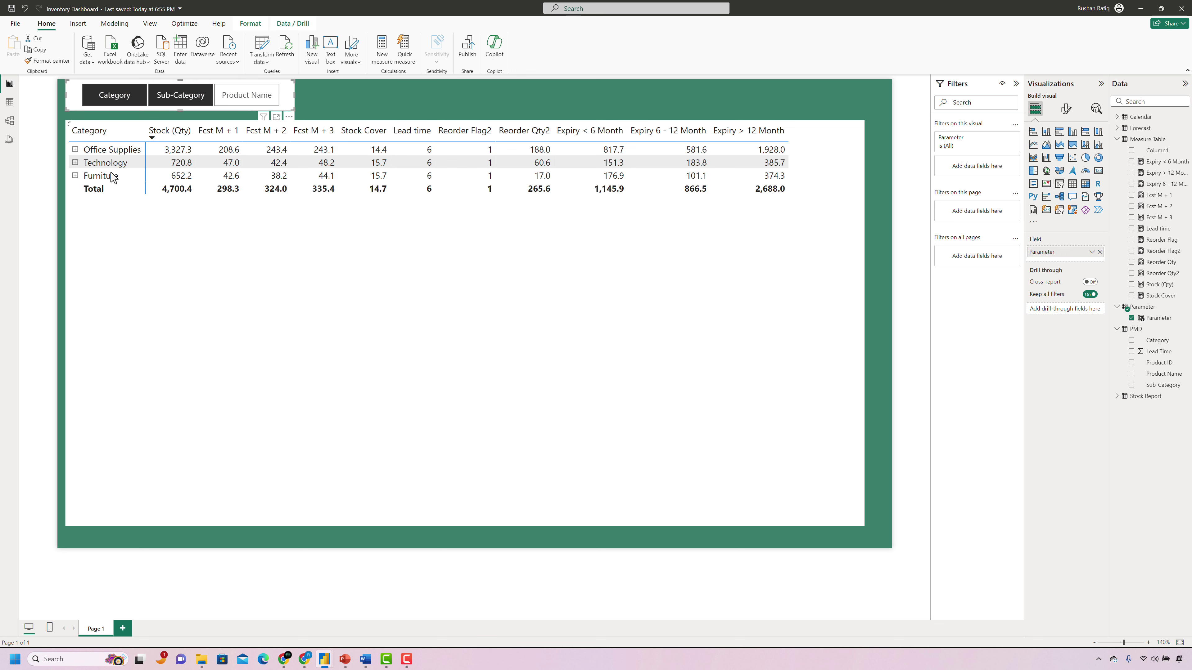
left_click(74, 150)
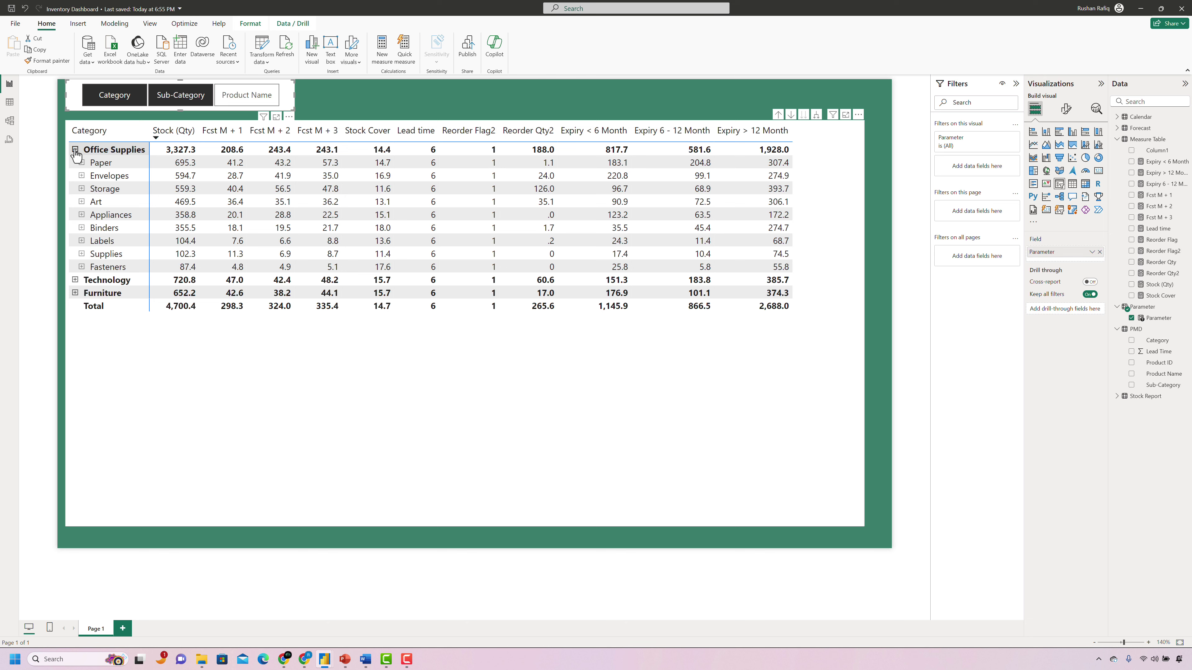
left_click(74, 150)
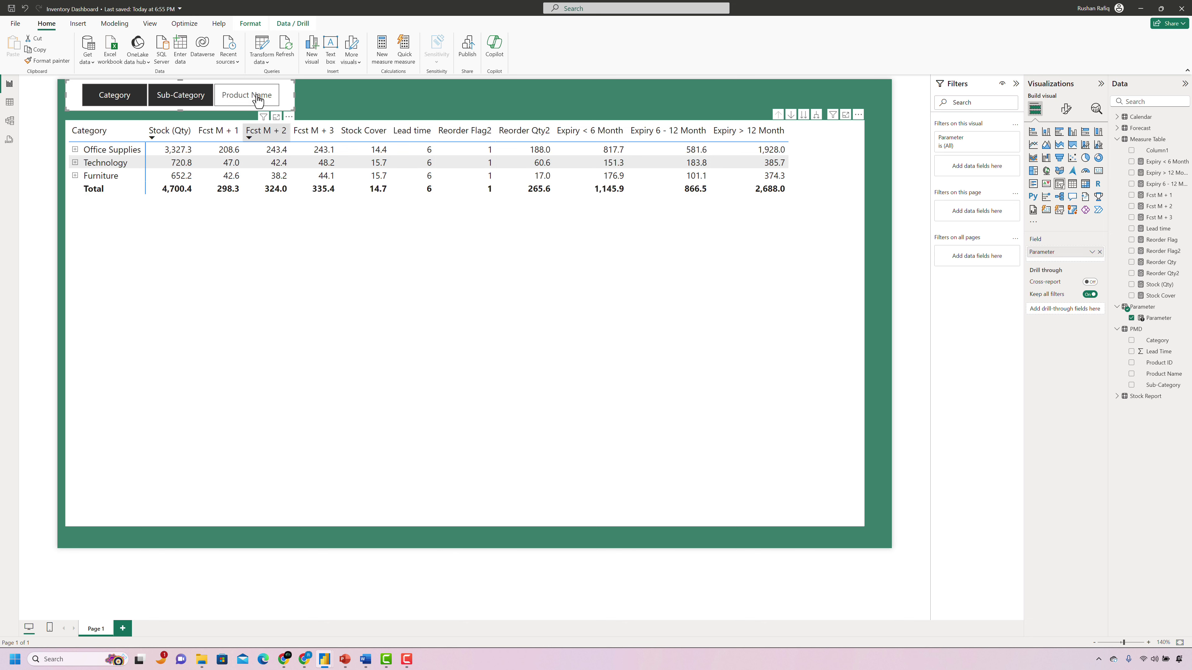
Switch the matrix to Product Name and narrow its Product Name column so that all the value columns fit.
left_click(257, 100)
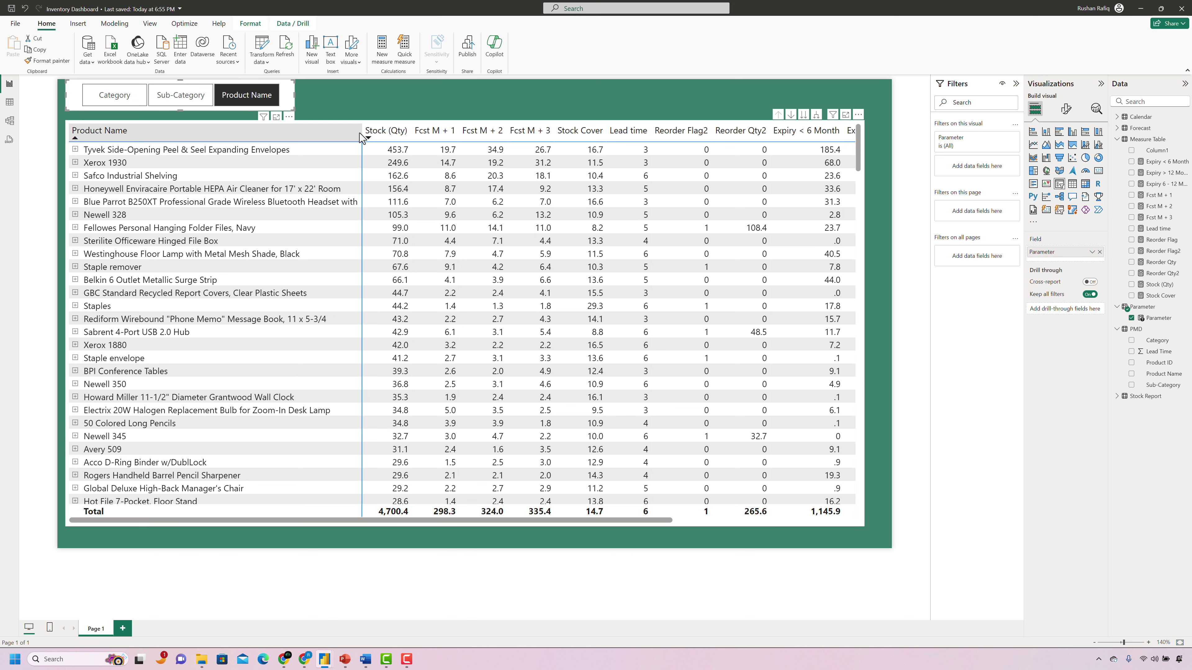
left_click_drag(361, 134, 202, 138)
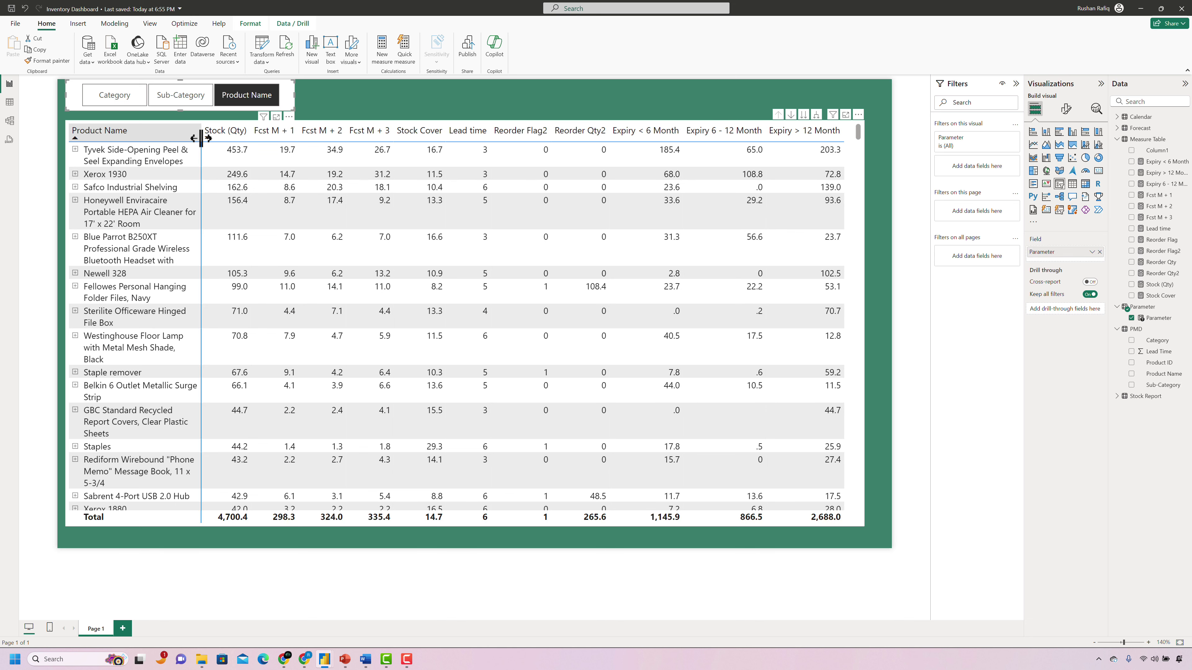
left_click_drag(201, 138, 201, 138)
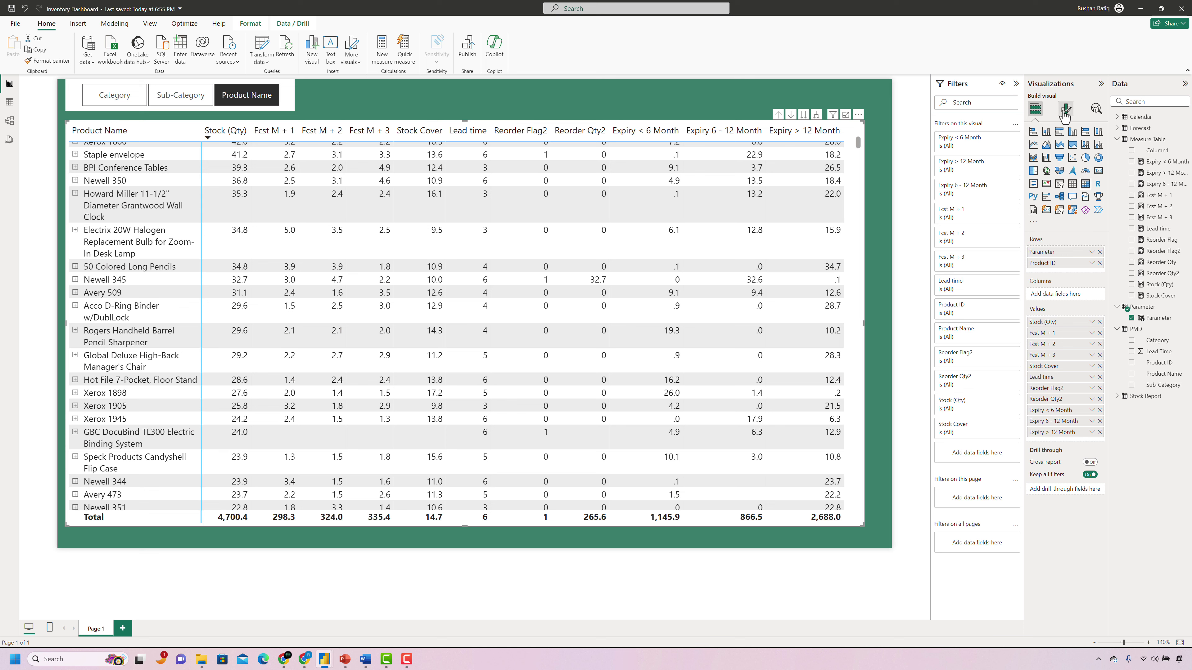
Turn off text wrap for the matrix's row headers.
left_click(1067, 123)
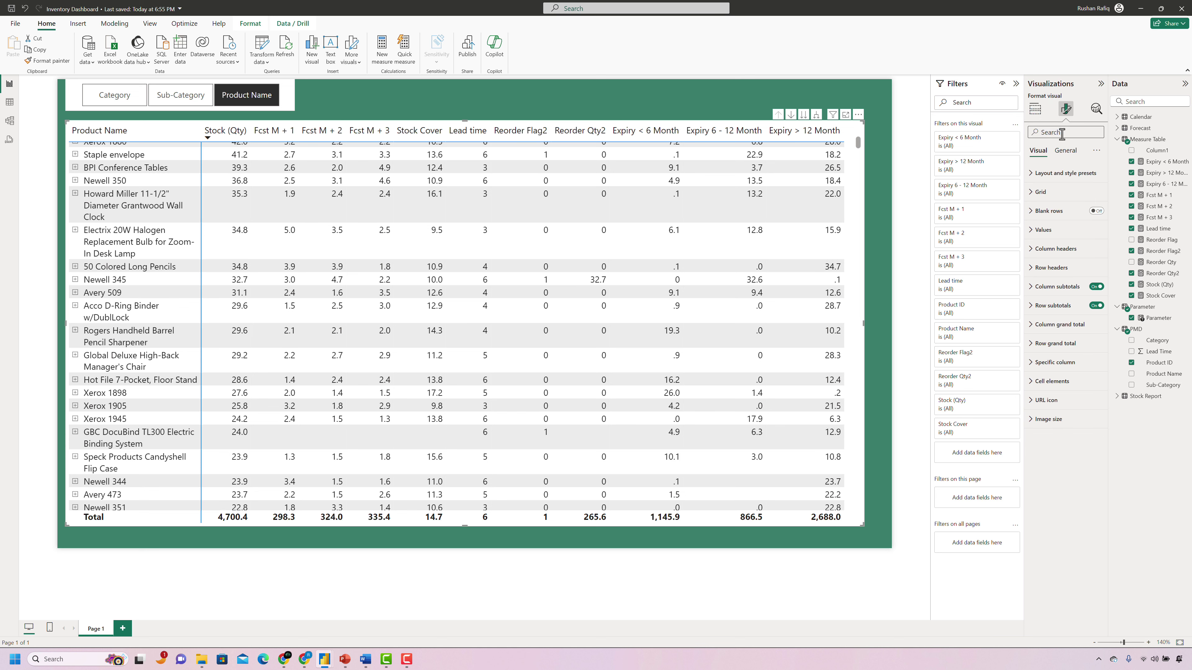
left_click(1066, 132)
type("text wra")
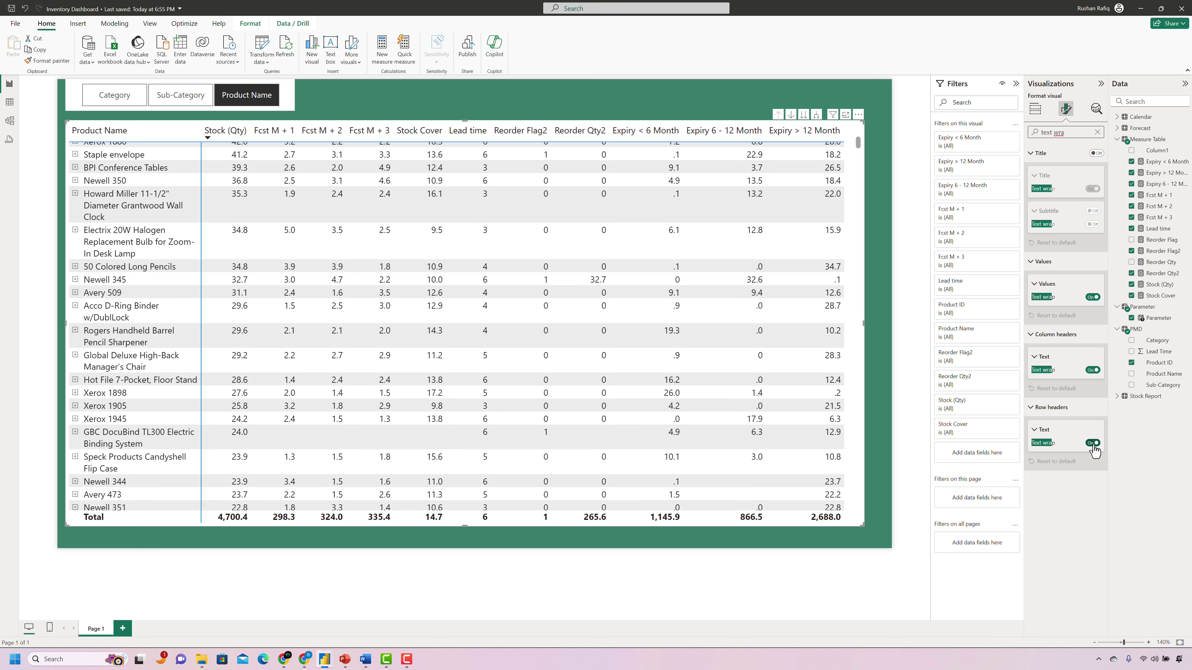
left_click(1101, 504)
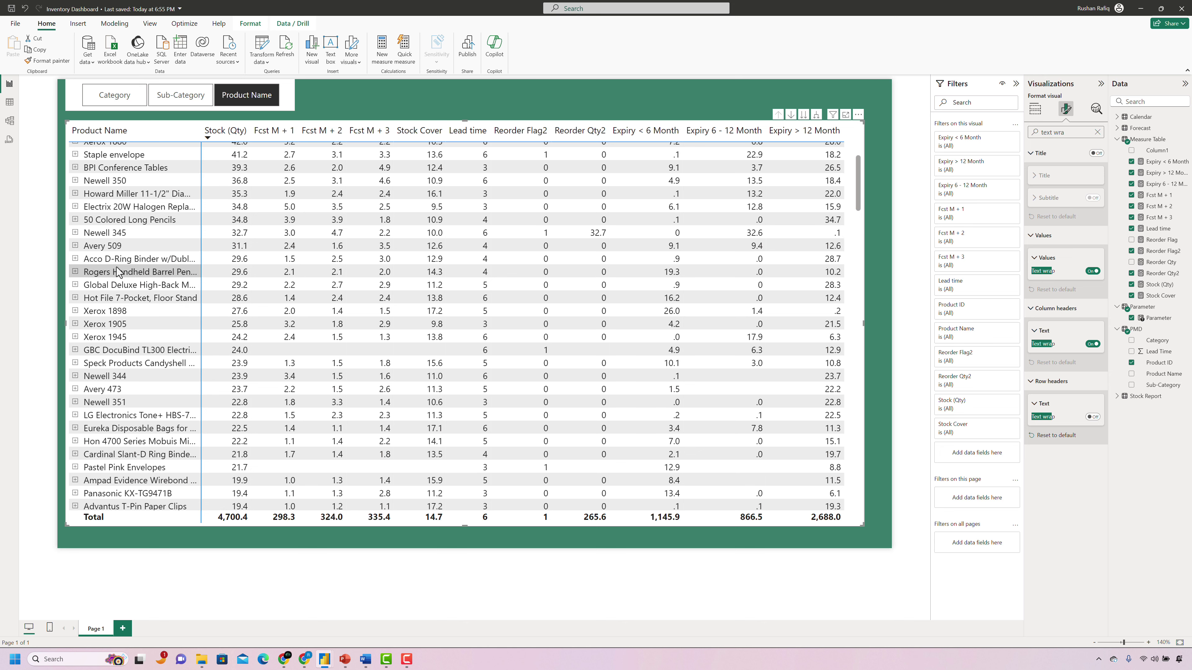
scroll(118, 271, "up", 5)
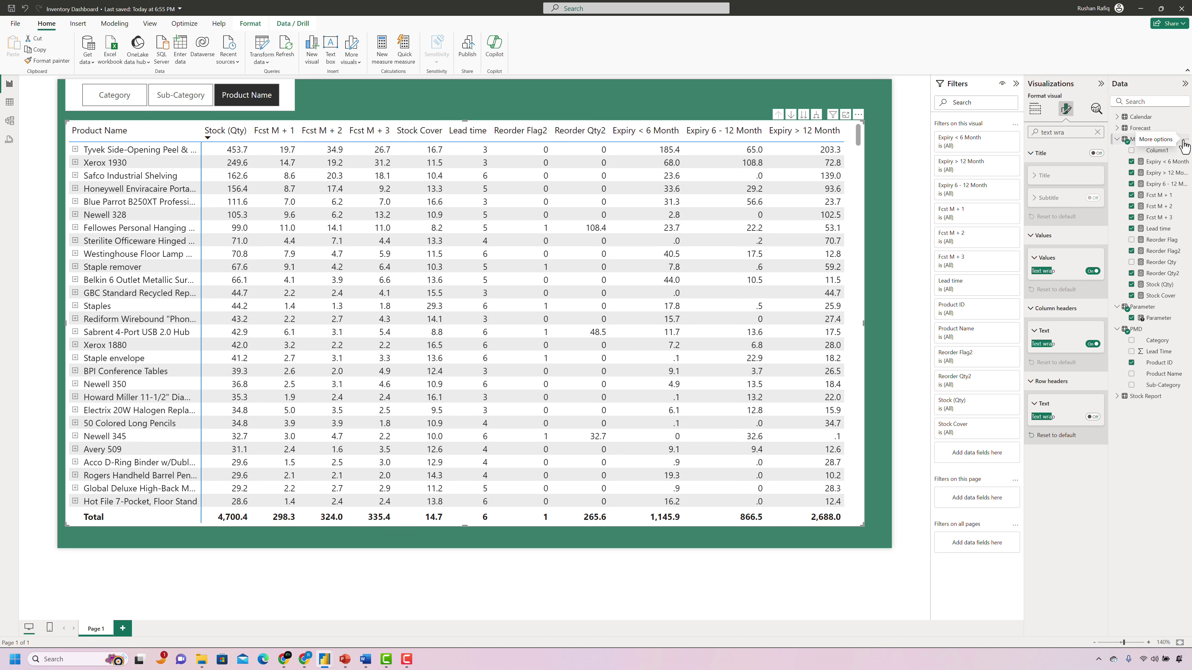
Create a new measure in the Measure Table and name it "6M Expiry Flag".
left_click(1185, 140)
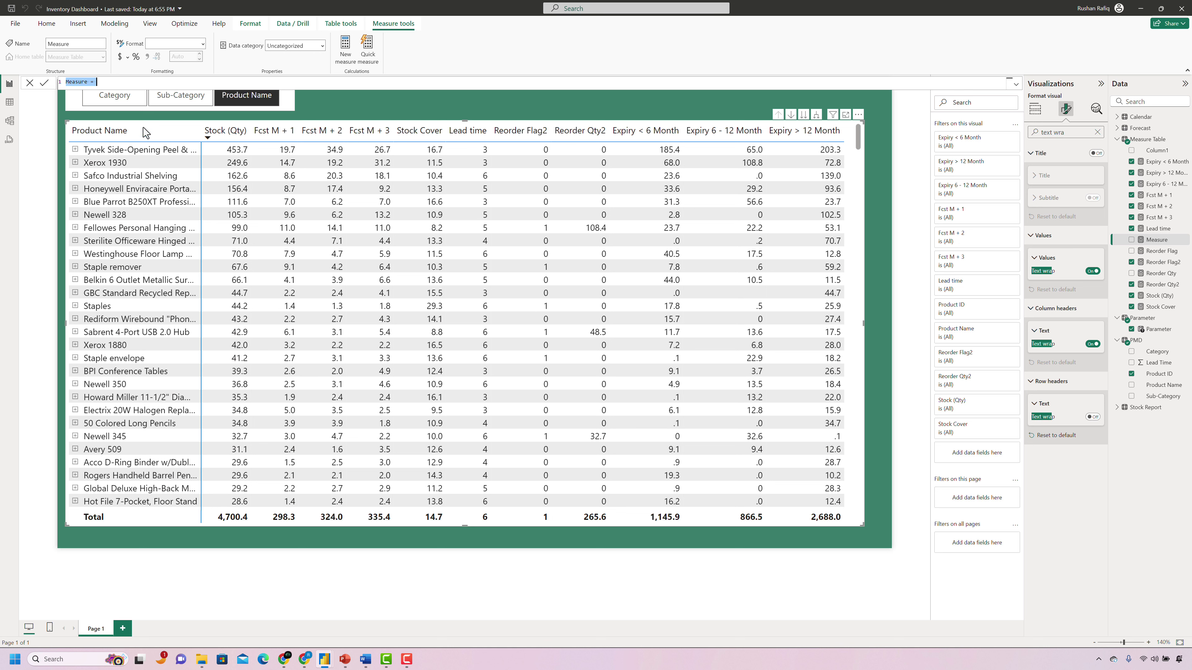
double_click(84, 81)
type("^M")
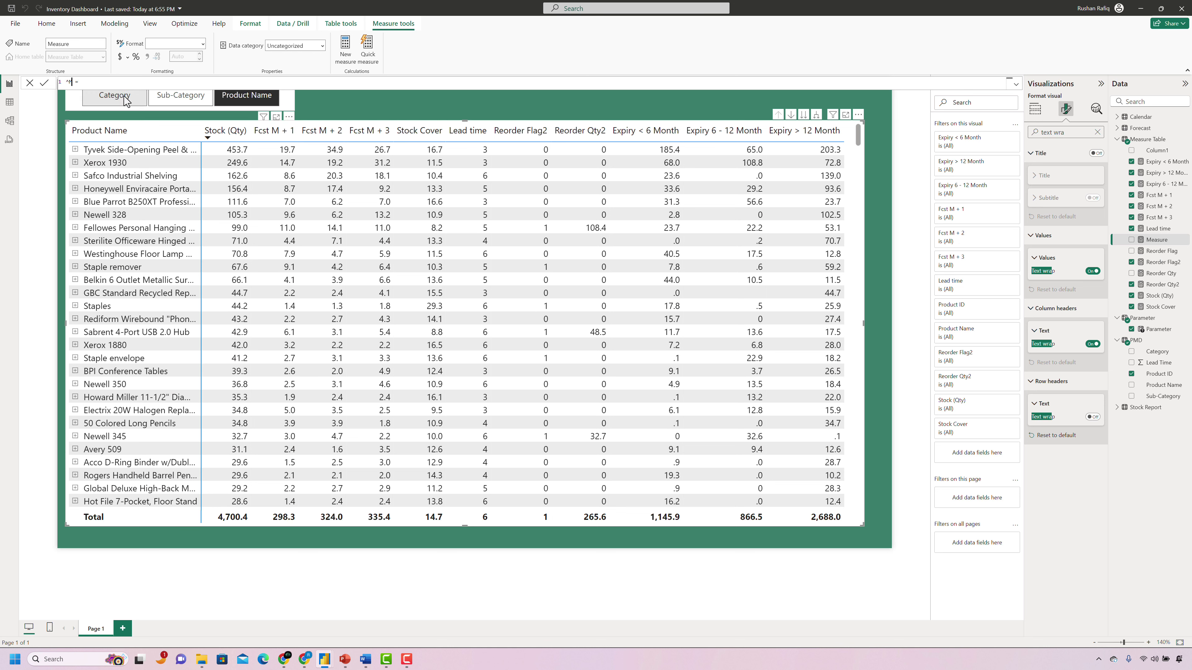
key("BackSpace")
key("BackSpace")
type("6M Expiry Flag =")
key("shift+Return")
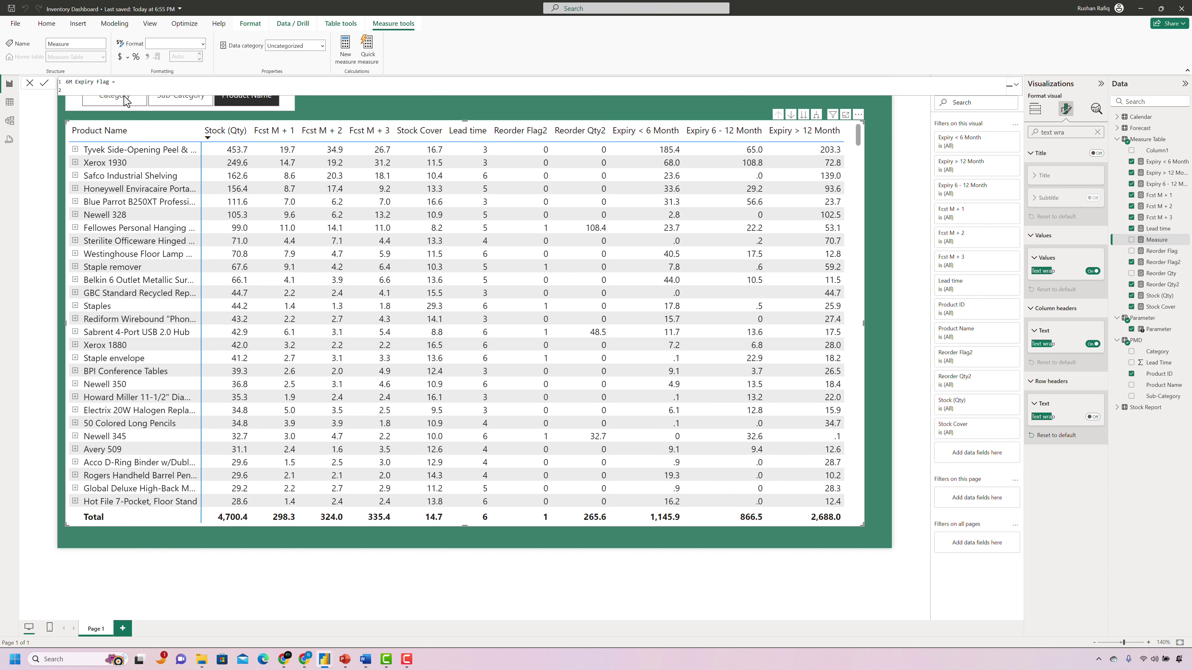
Define the measure's variable _Fcst as ([Fcst M + 1]+[Fcst M + 2]+[Fcst M + 3])/3*6.
type("var _")
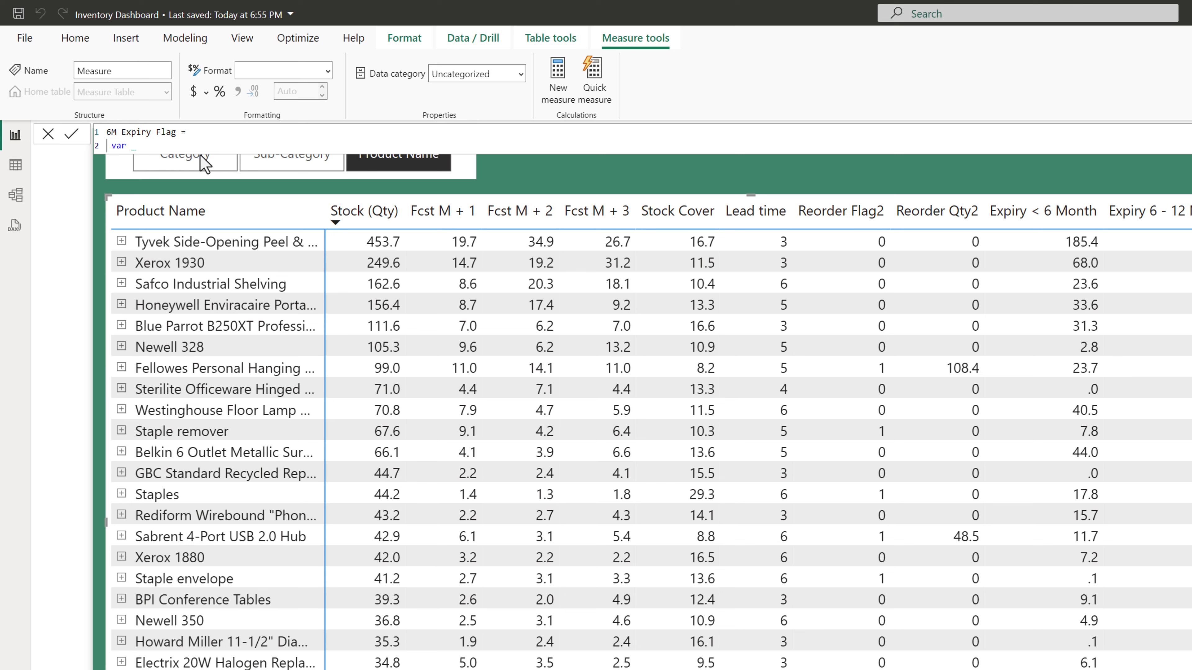
type("Fcst = (Fcst")
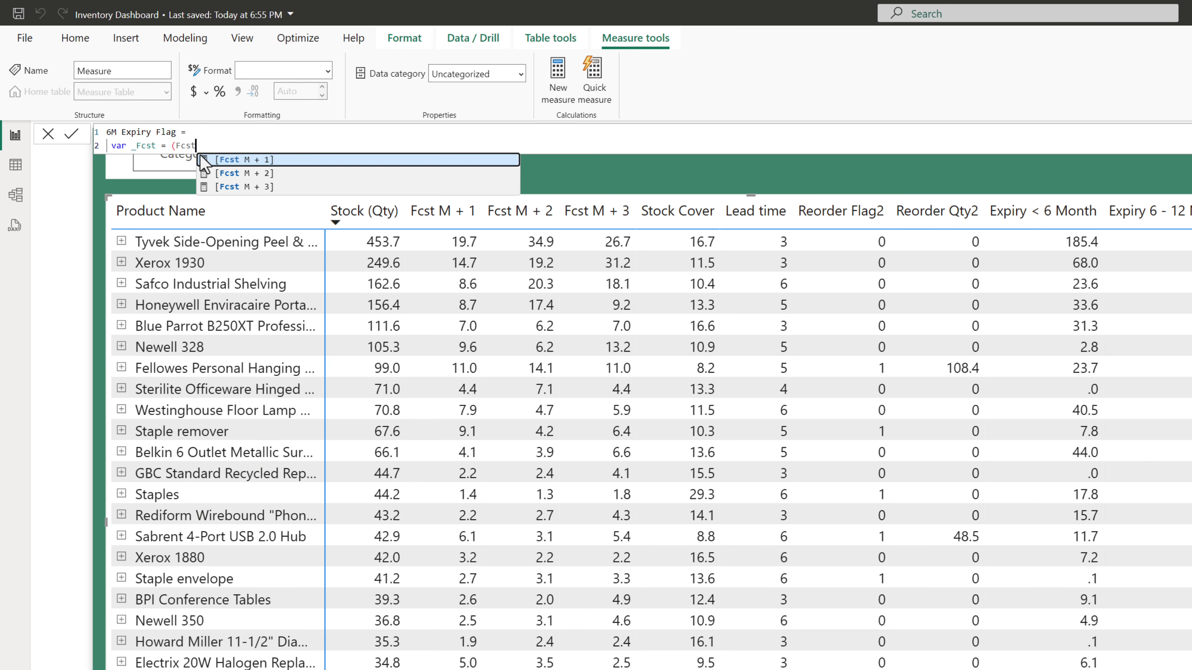
key("Tab")
type("+fcst")
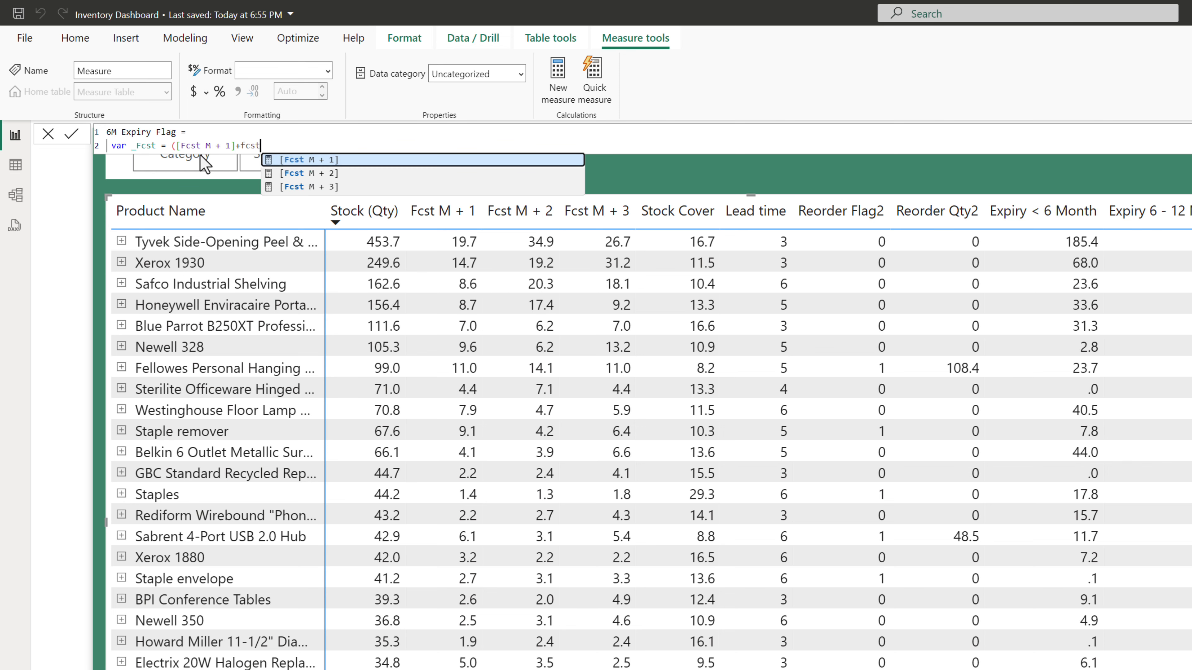
key("Down")
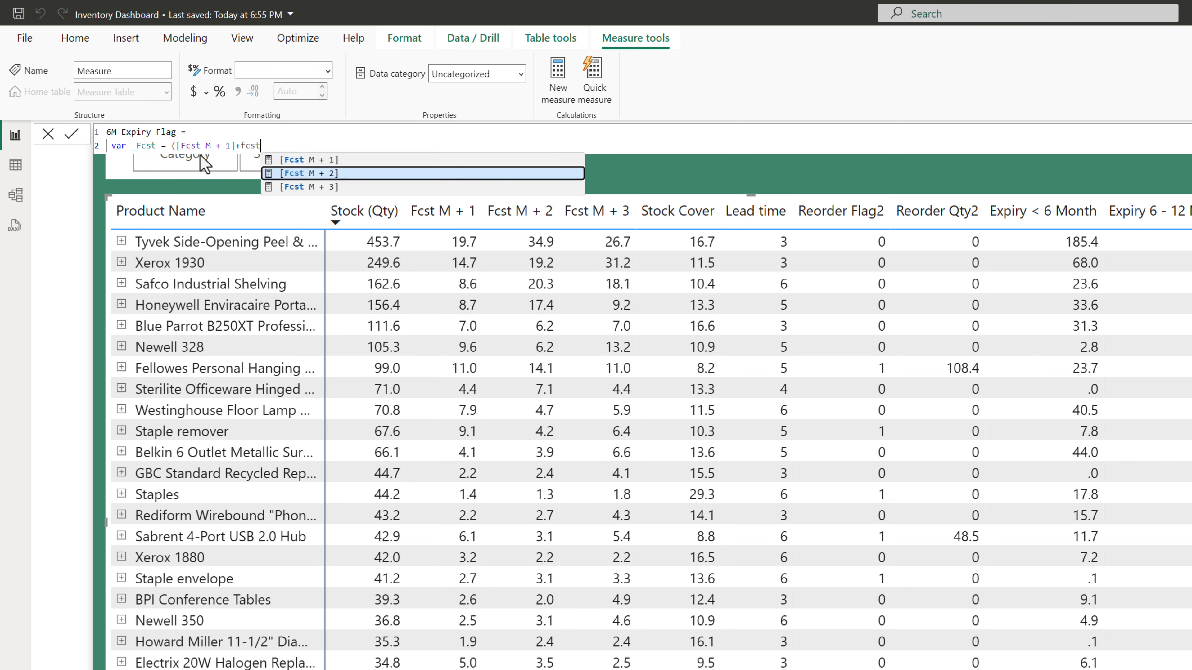
key("Tab")
type("+fcst")
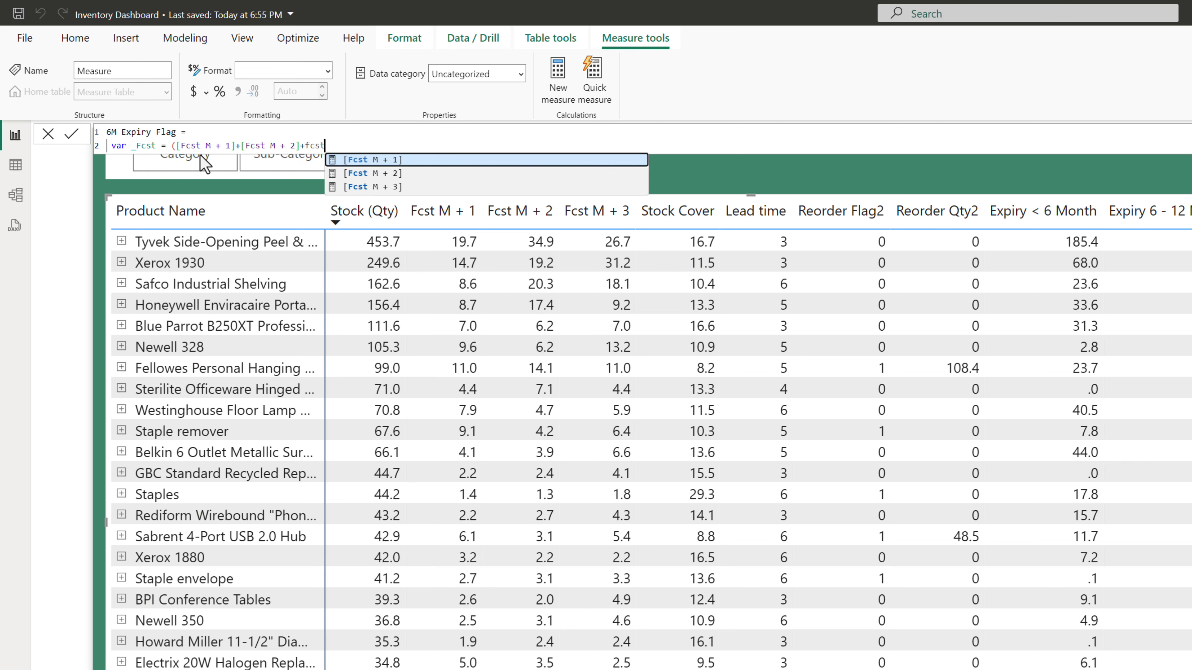
key("Down")
key("Down")
key("Tab")
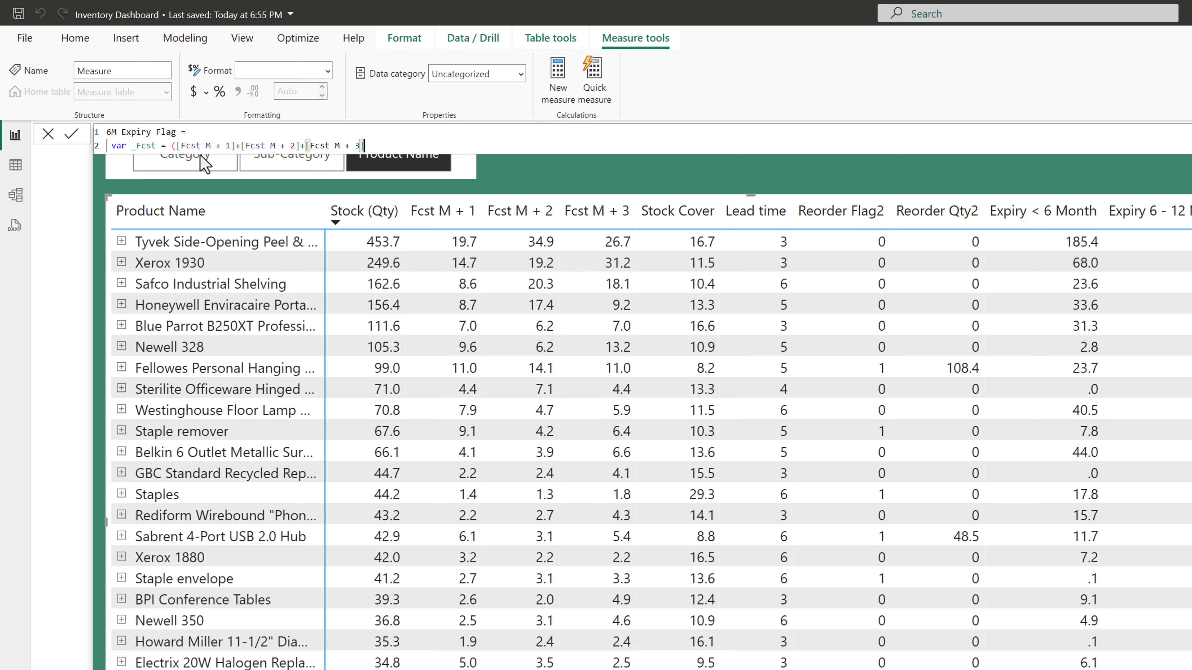
type(")/3*6")
key("shift+Return")
key("shift+Return")
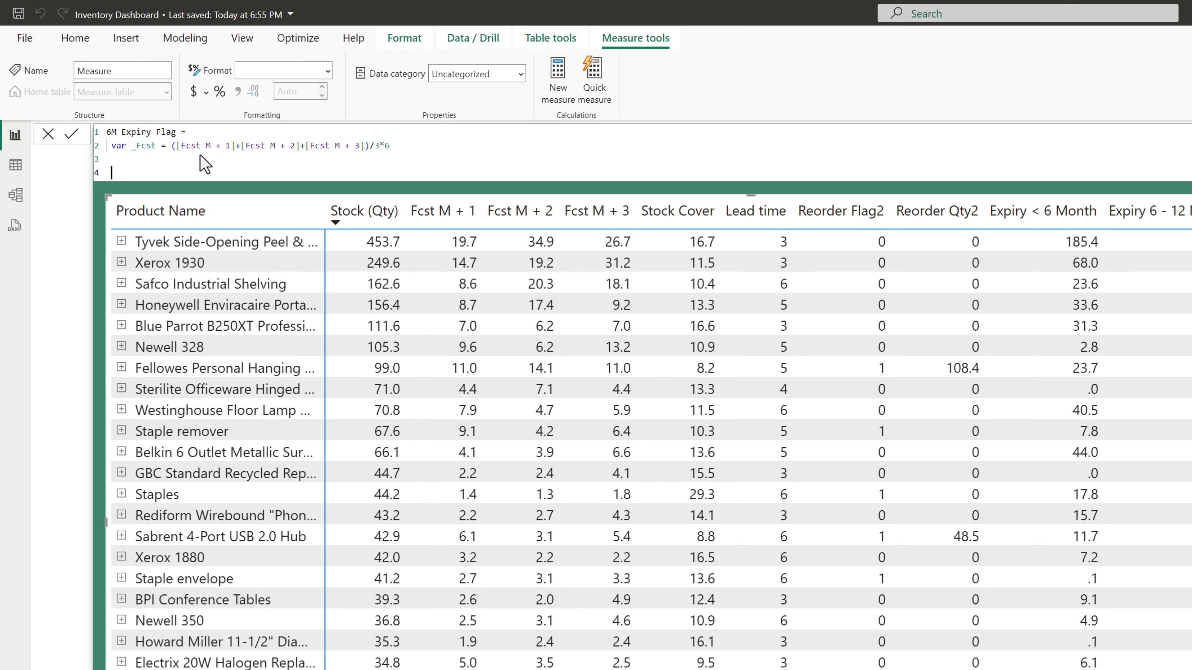
Add a RETURN statement below the _Fcst variable with an empty IF function spread over several lines.
type("if")
key("BackSpace")
key("BackSpace")
type("RETURN")
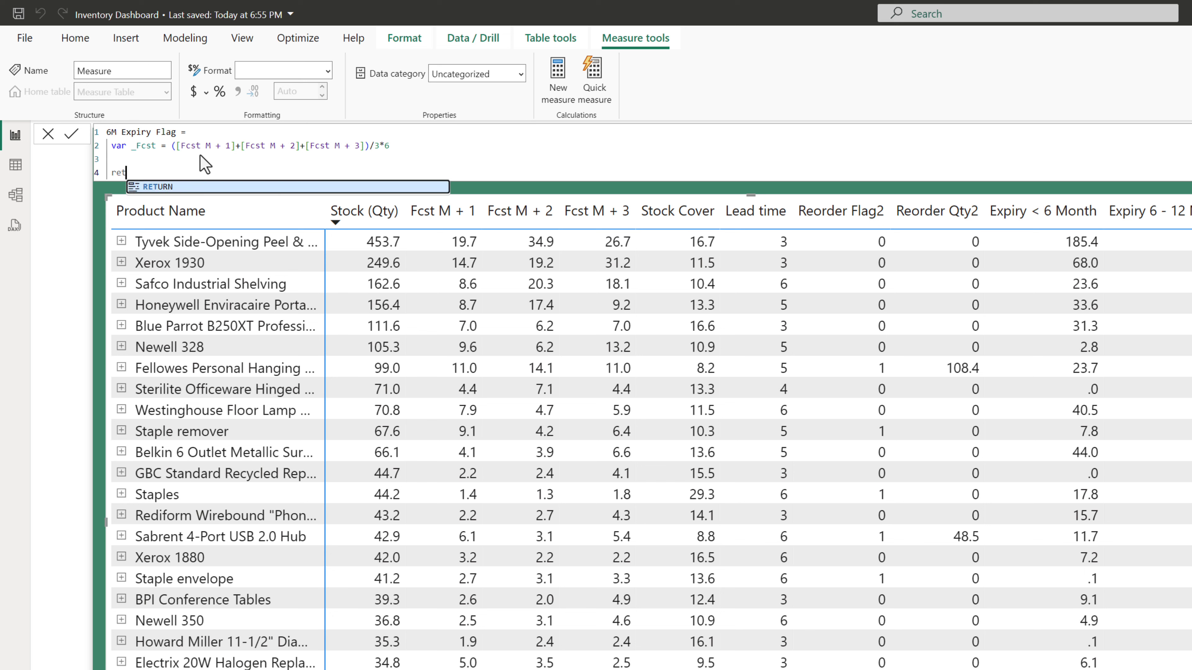
type(" IF(")
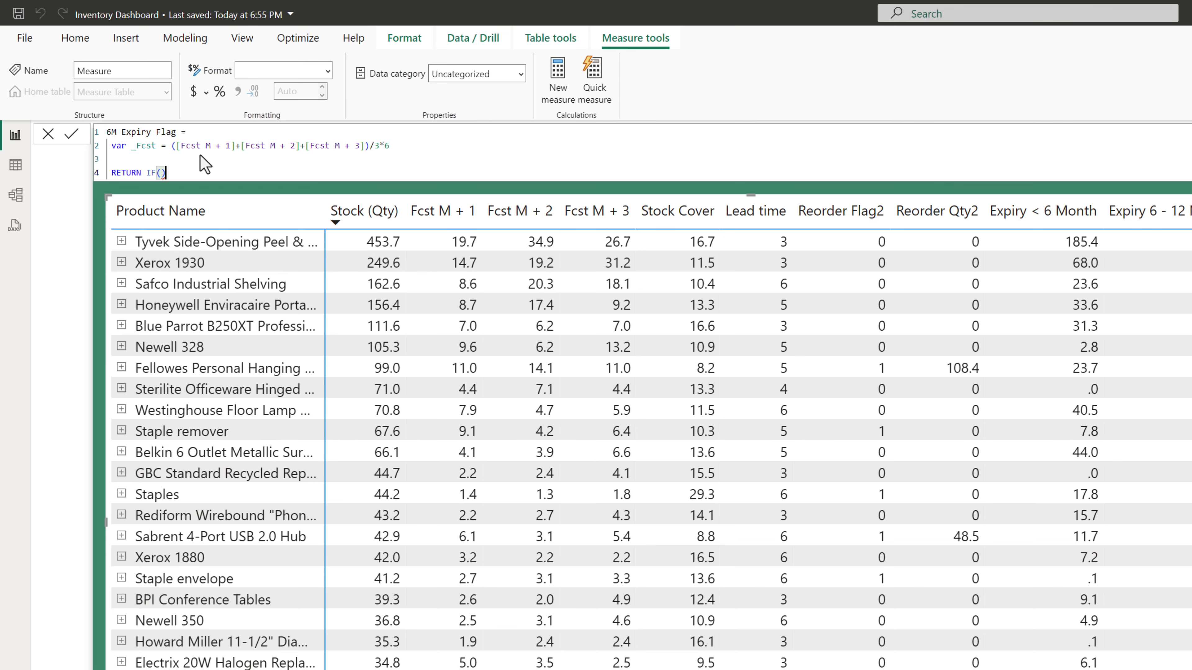
type(")")
key("shift+Return")
key("shift+Return")
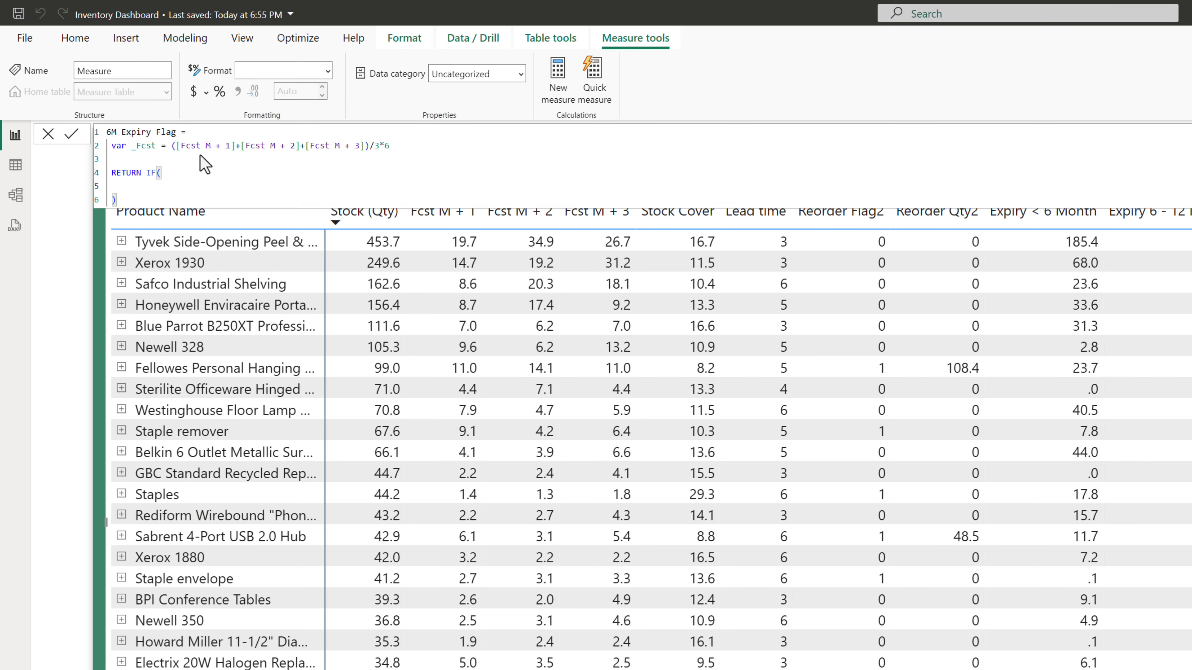
Set the IF condition to [Expiry < 6 Month] > _Fcst.
key("Tab")
type("expiry")
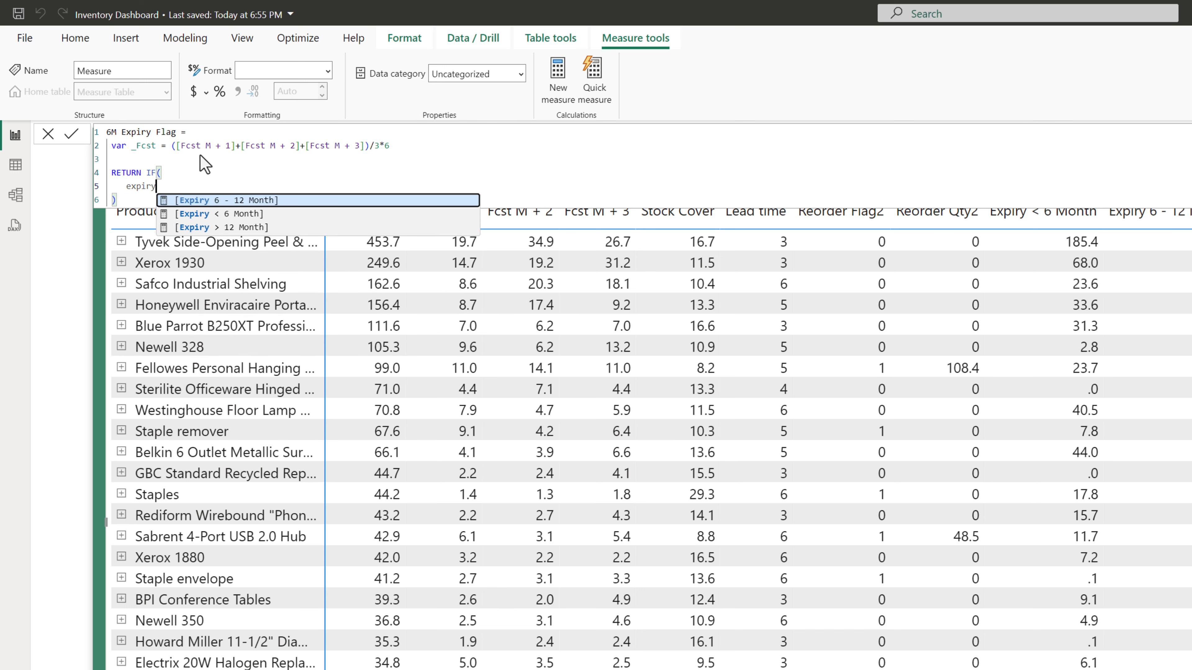
key("Down")
key("Tab")
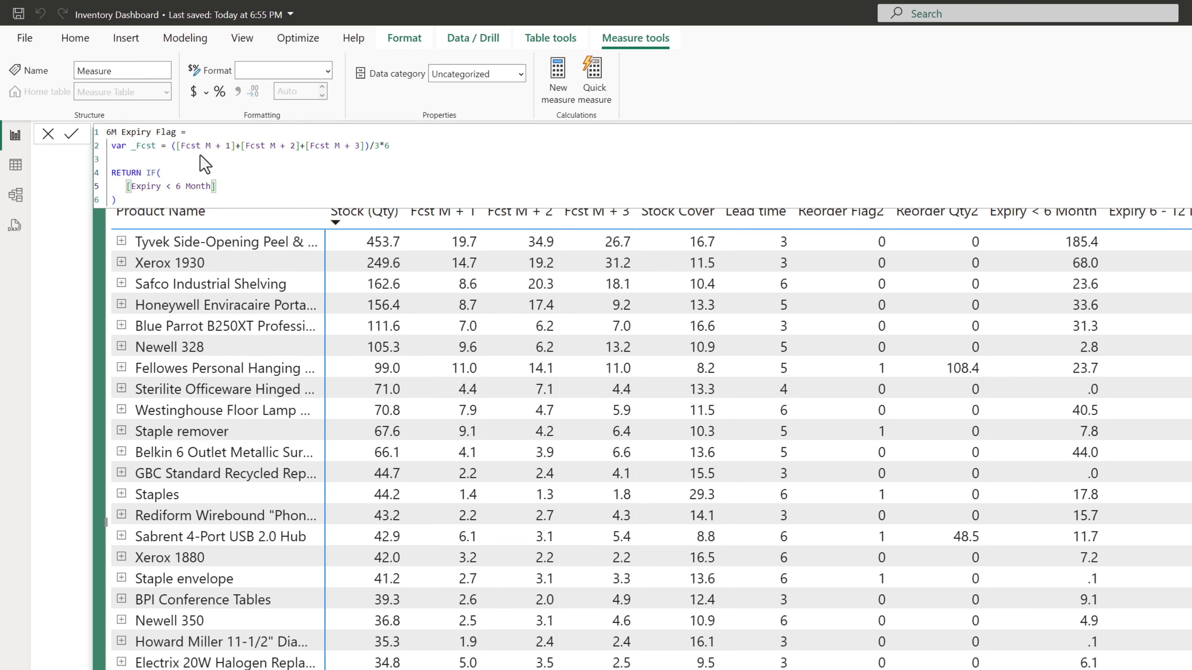
type("> _f")
key("Tab")
type(",")
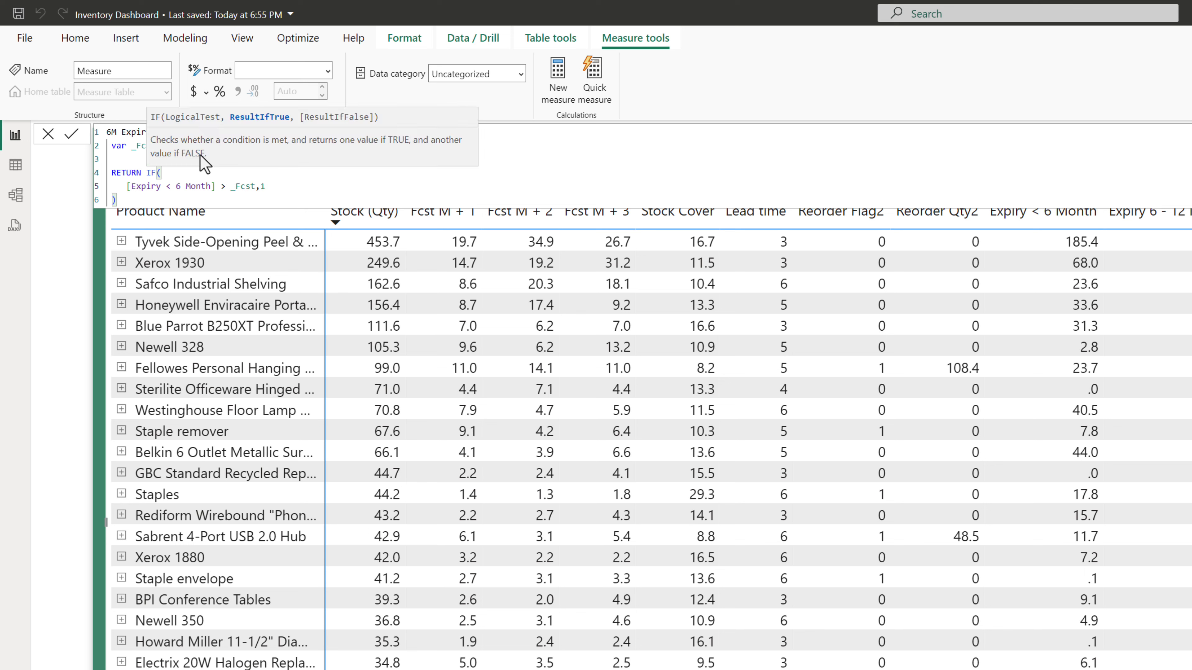
Make the IF return 1 when true and BLANK() otherwise, and commit the measure.
type("1,blac")
key("BackSpace")
type("nk")
key("Tab")
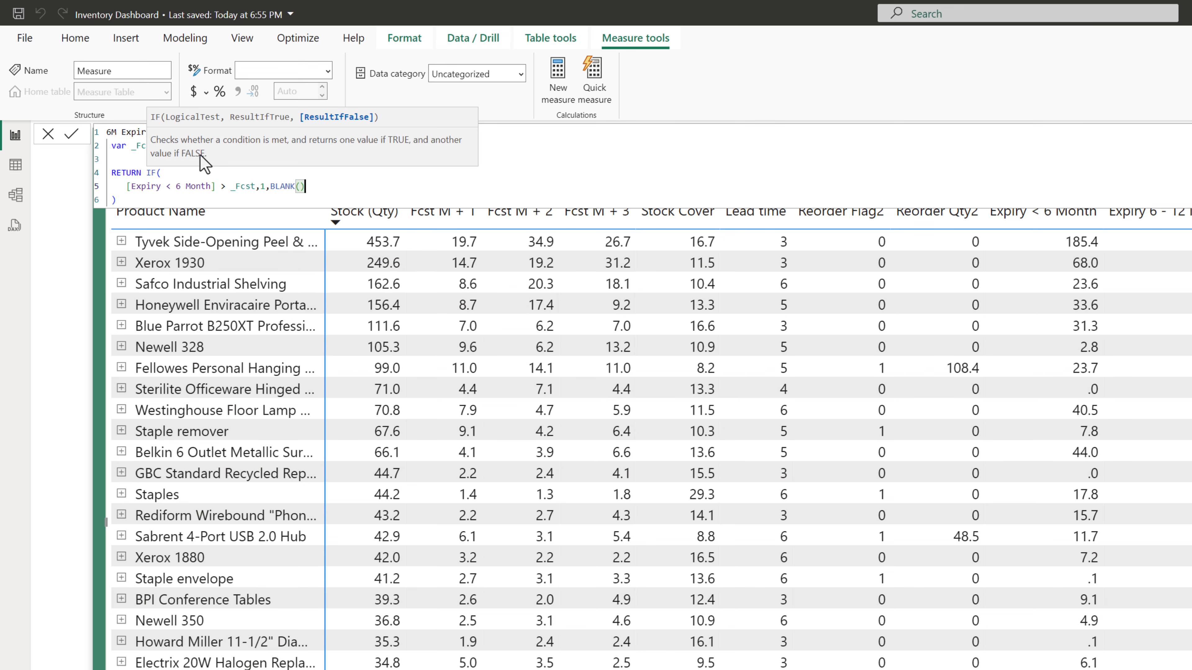
key("Right")
left_click(200, 157)
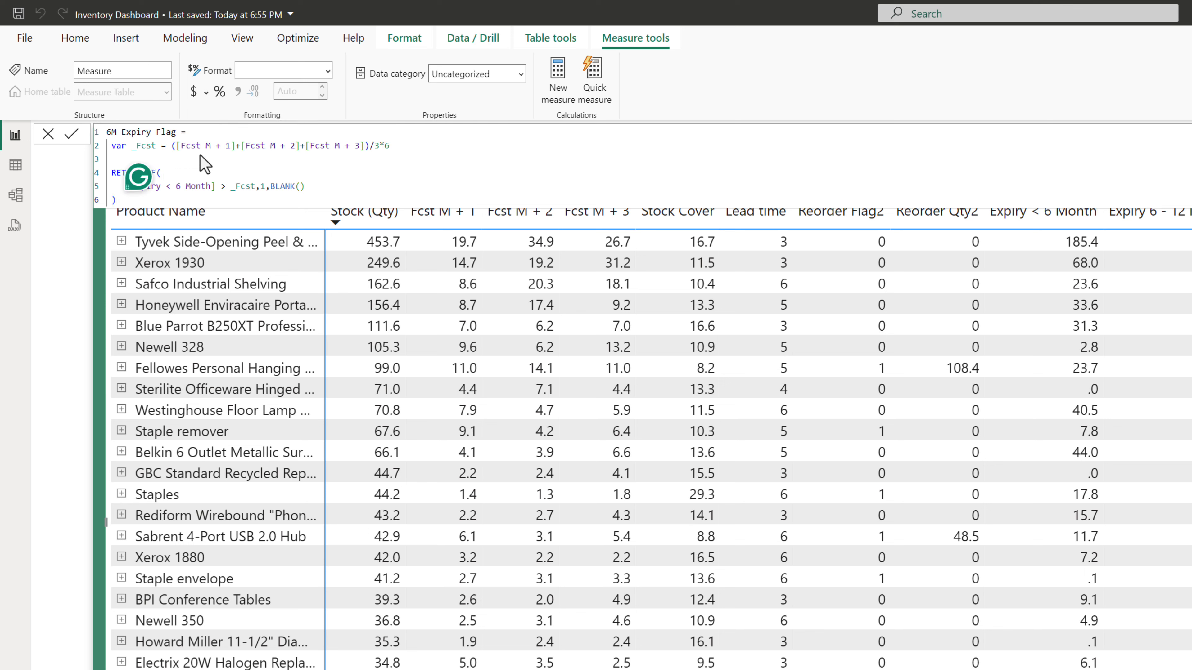
key("Return")
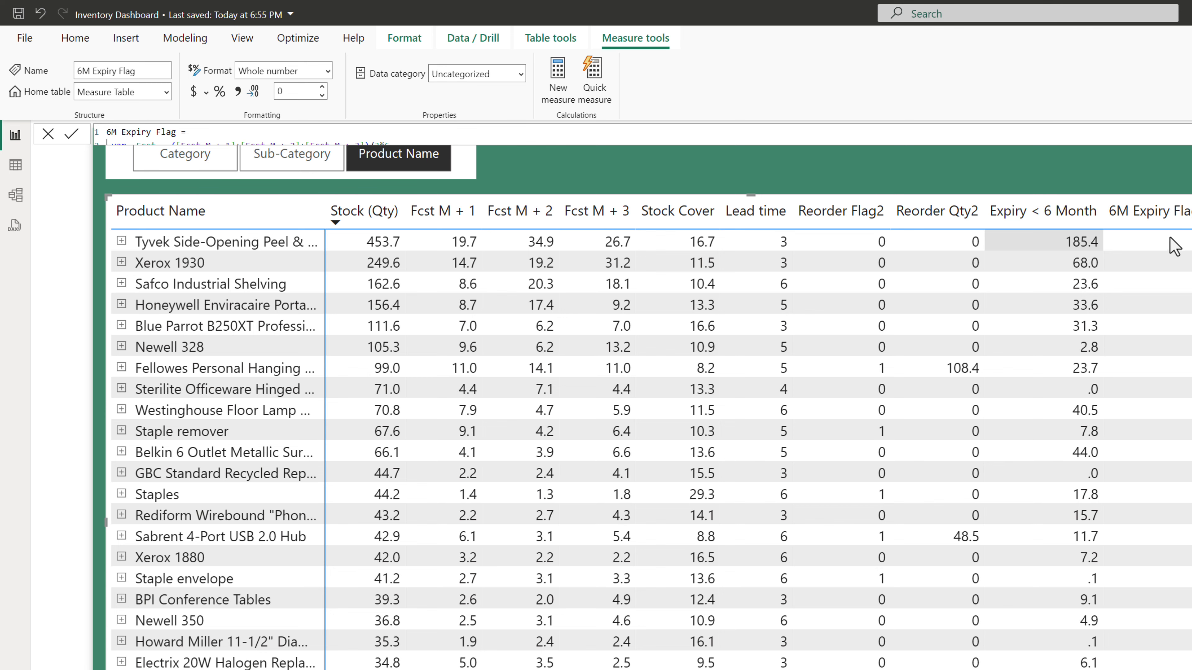
Start a rules-based background color format for the matrix's Expiry < 6 Month field, applied to values and totals.
left_click(1159, 434)
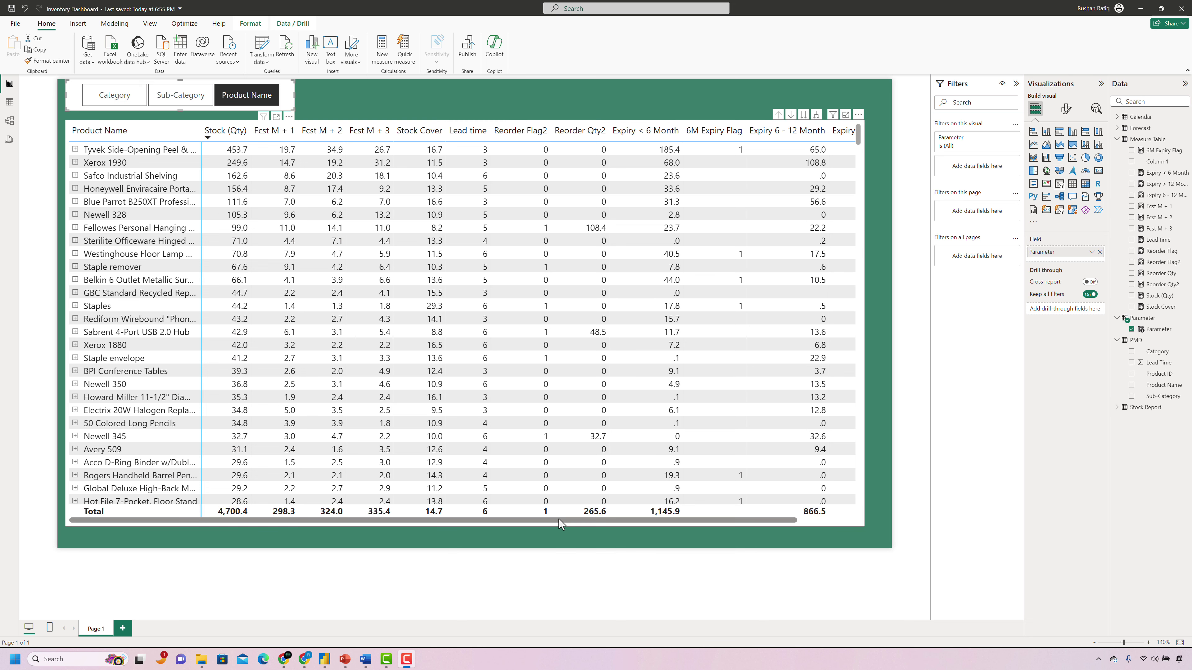
left_click(76, 124)
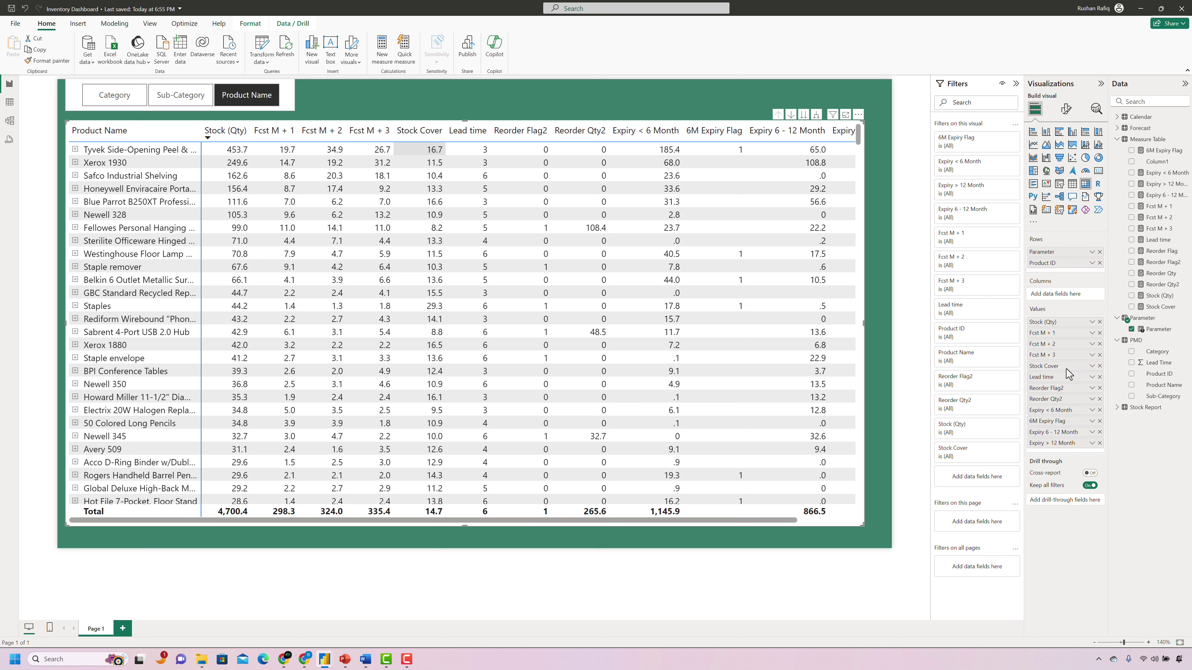
left_click(1092, 411)
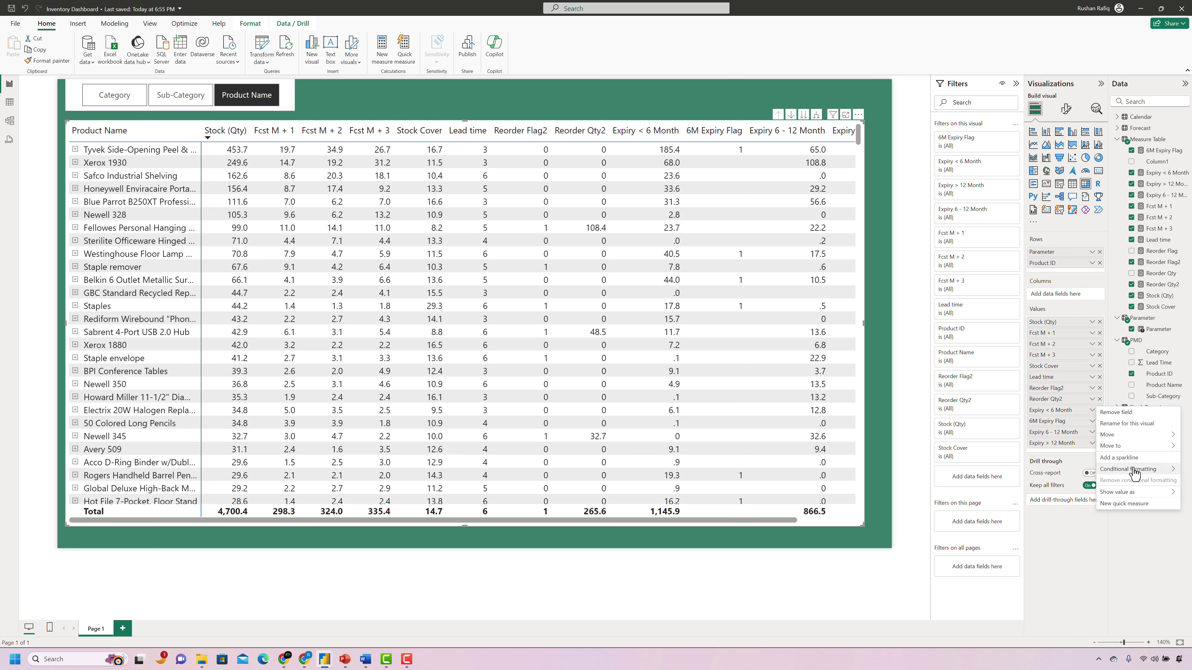
left_click(861, 436)
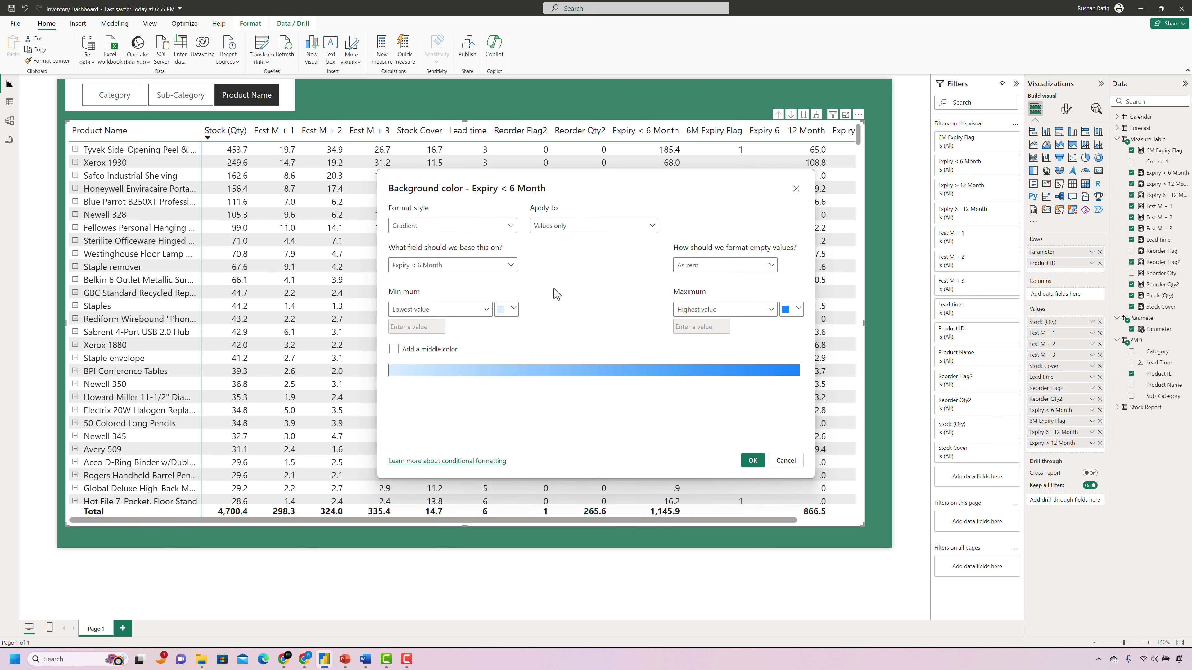
left_click(483, 227)
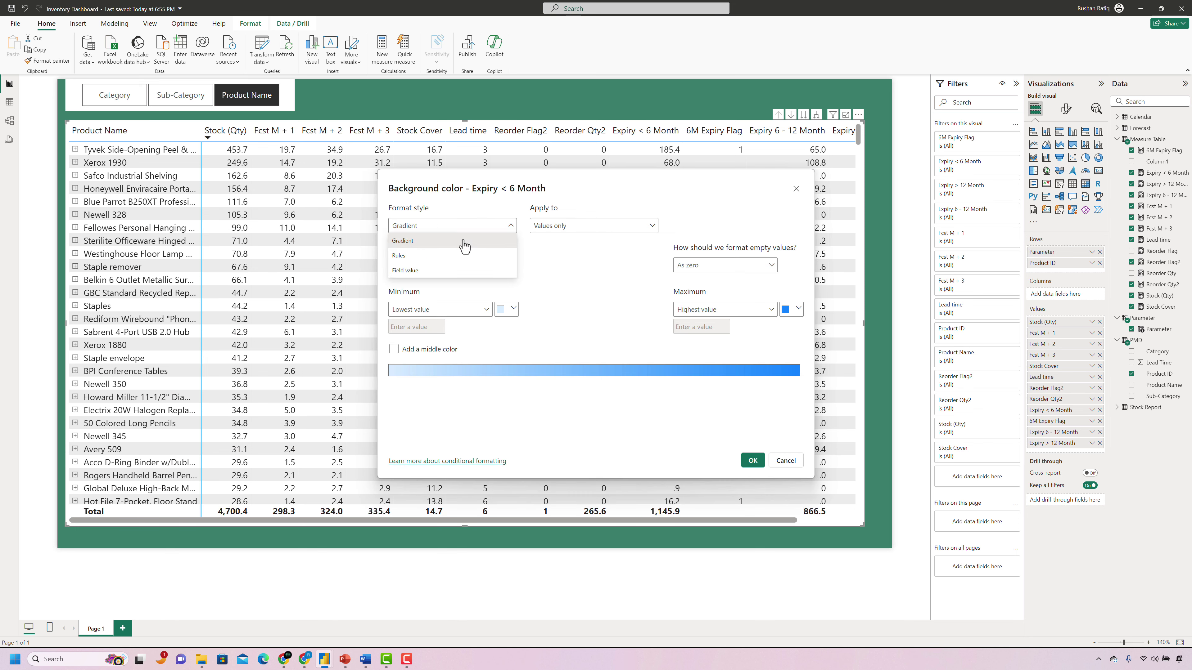
left_click(435, 257)
left_click(564, 235)
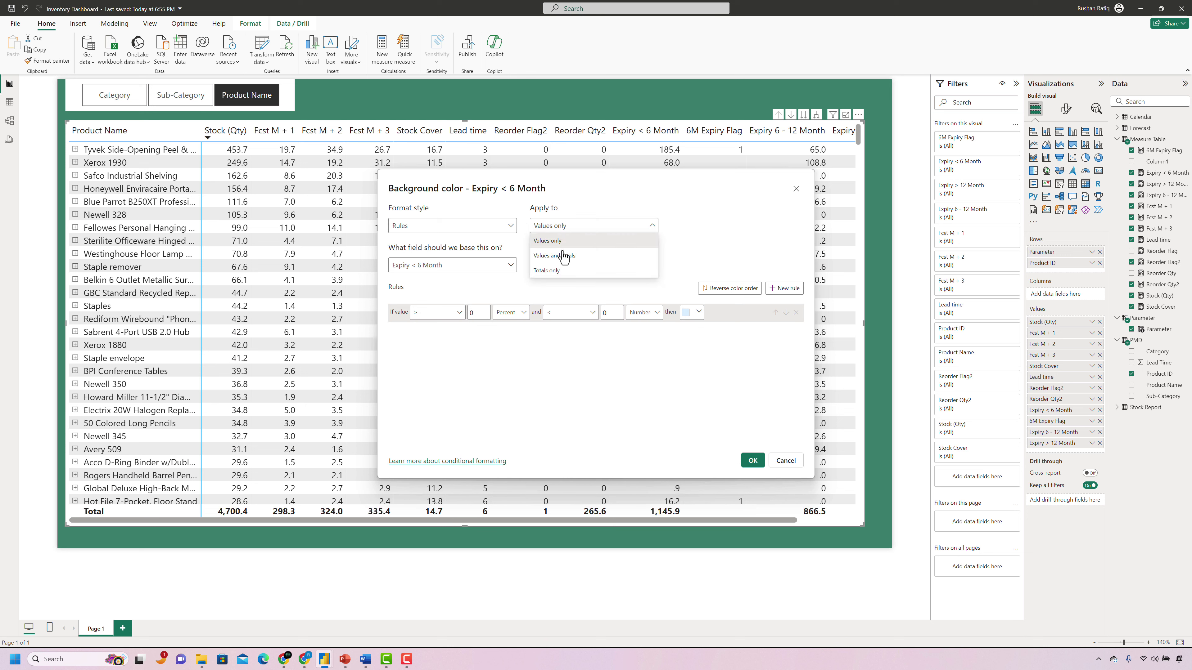
left_click(561, 256)
Base the background color rule on the 6M Expiry Flag measure.
left_click(462, 268)
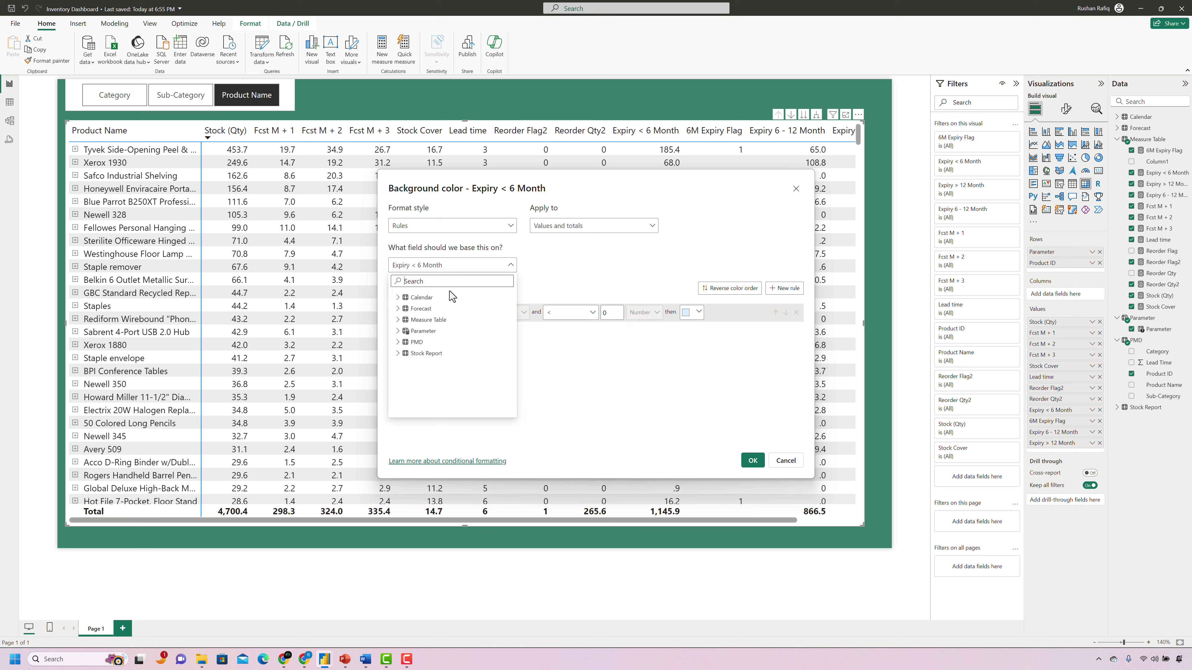
left_click(445, 277)
type("6M")
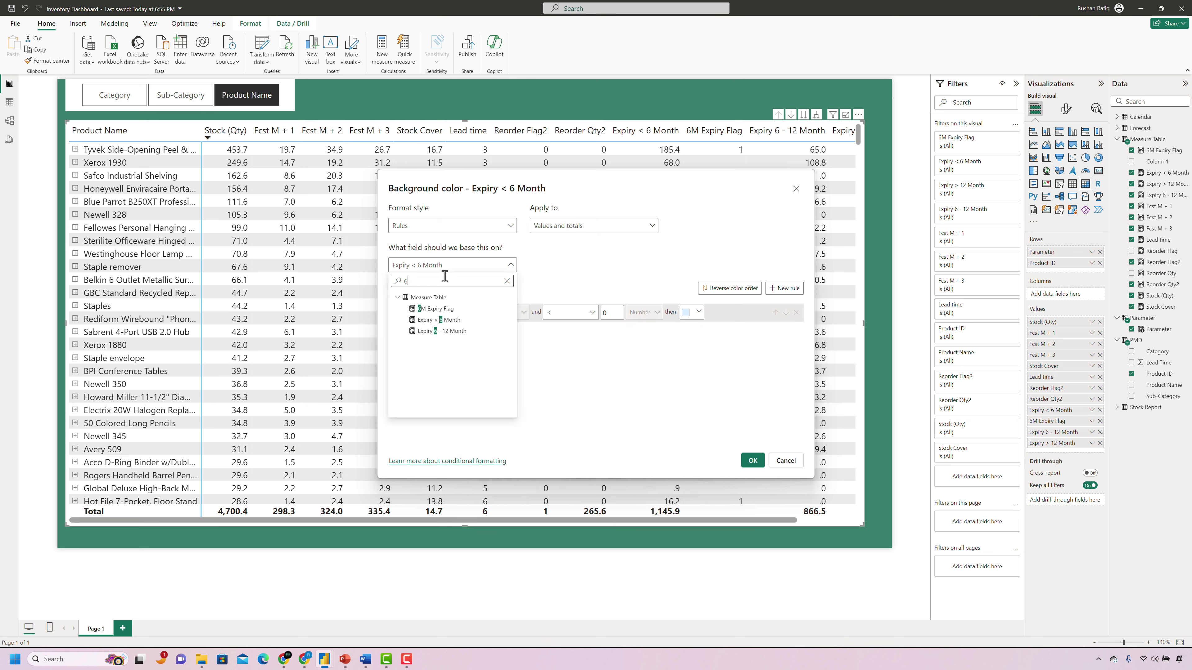
left_click(433, 309)
Limit the format to values only and make the rule color cells light red when the flag equals the number 1.
left_click(454, 316)
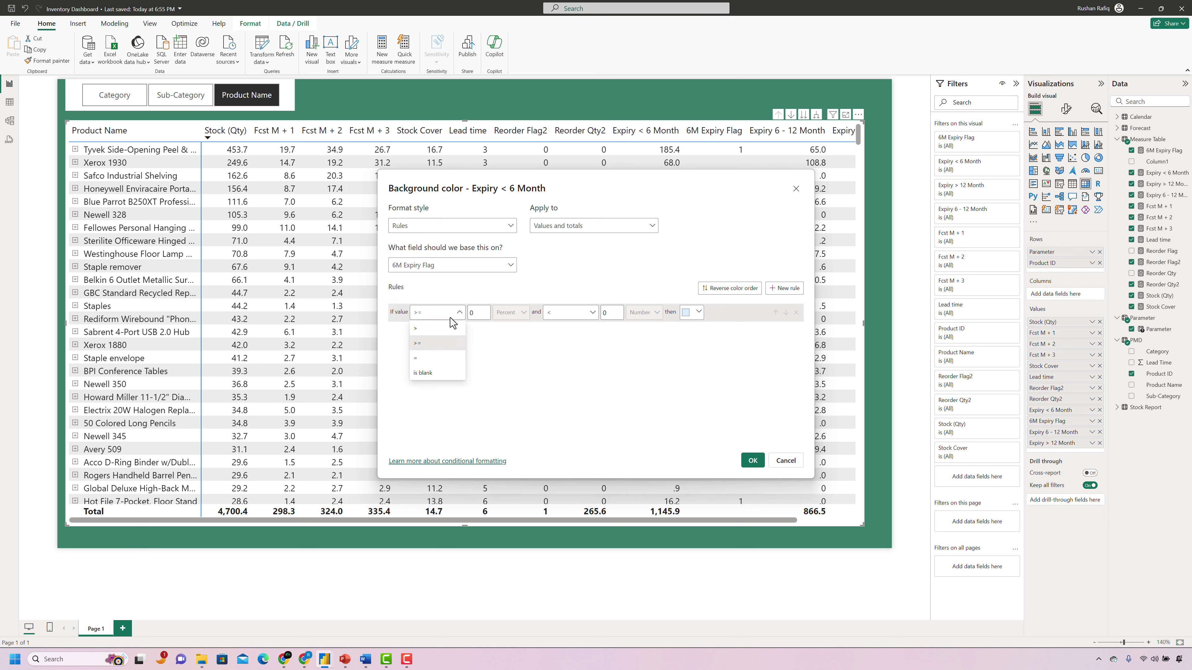
left_click(437, 358)
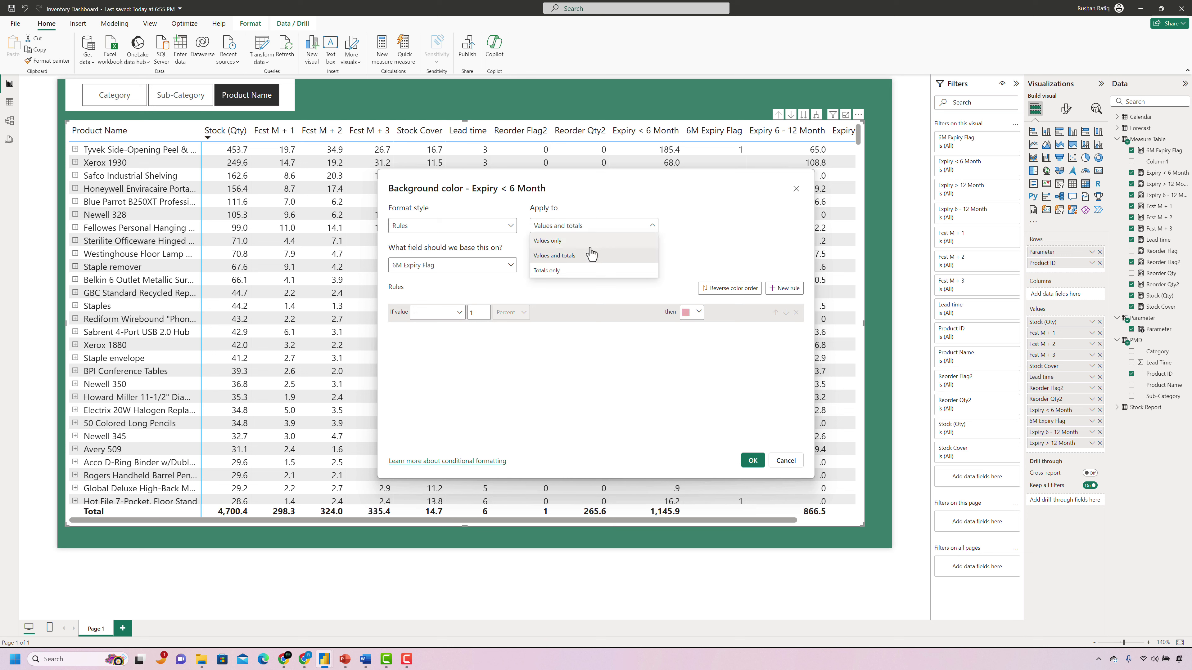
left_click(549, 241)
left_click(524, 313)
left_click(511, 328)
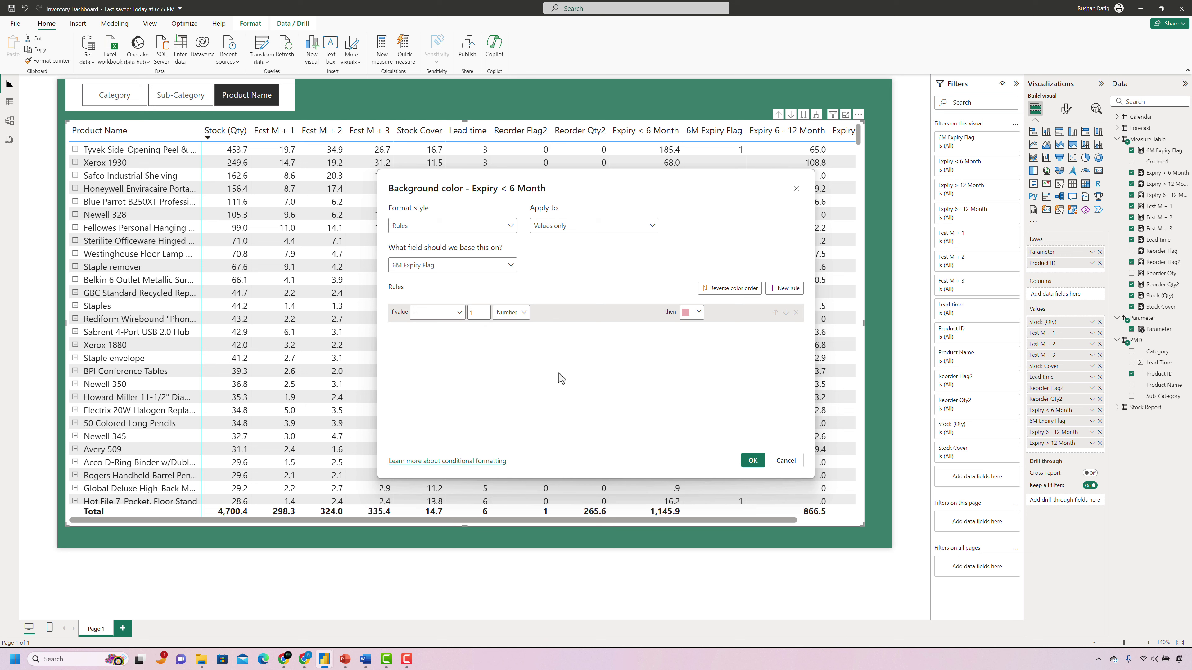
Extend the Expiry < 6 Month background color to values and totals and apply the formatting.
left_click(584, 227)
left_click(583, 258)
left_click(753, 461)
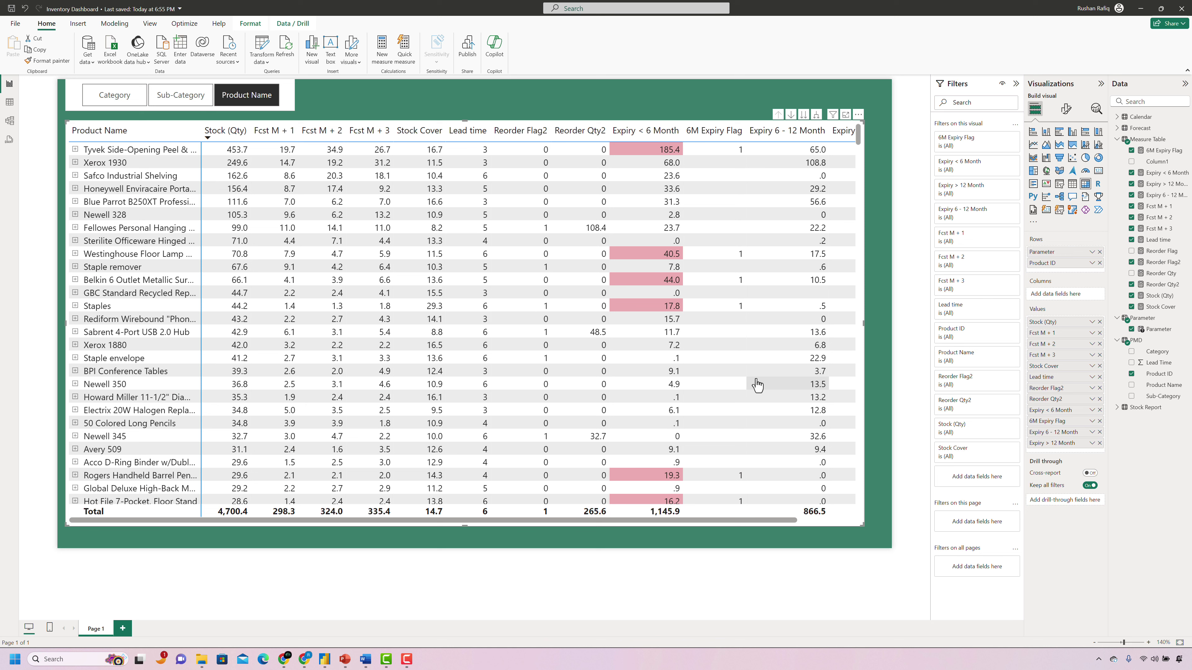
Start icon formatting for the Reorder Flag2 field with the Icon only layout and Middle alignment, applied to values only.
left_click(1091, 400)
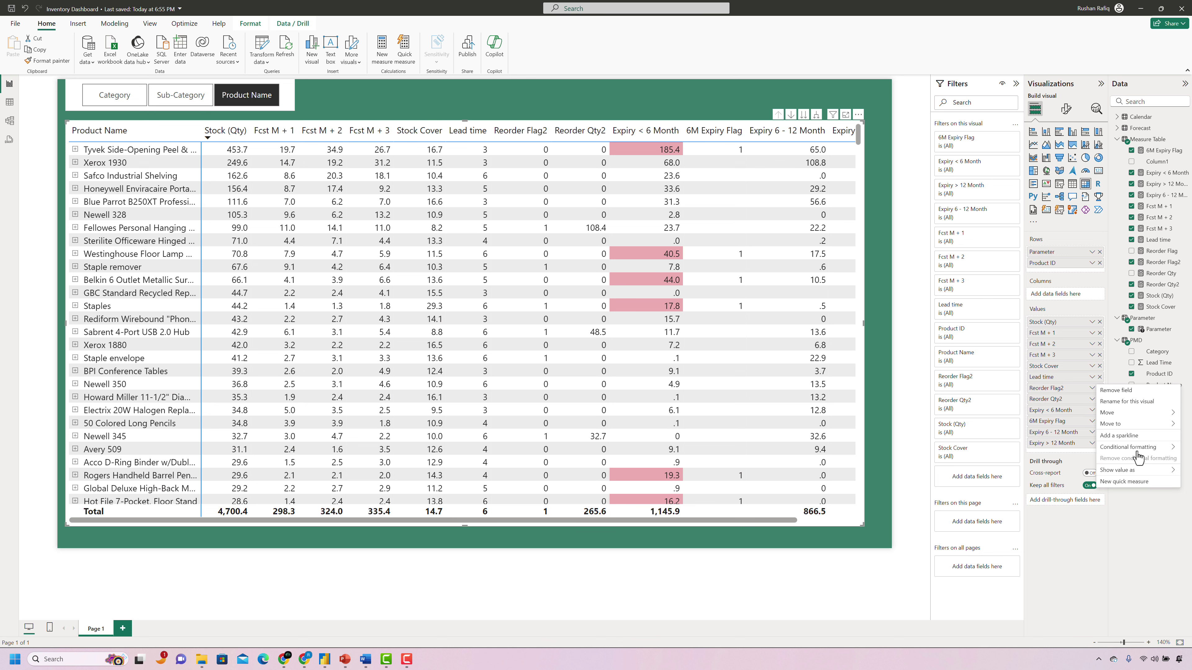
mouse_move(1131, 447)
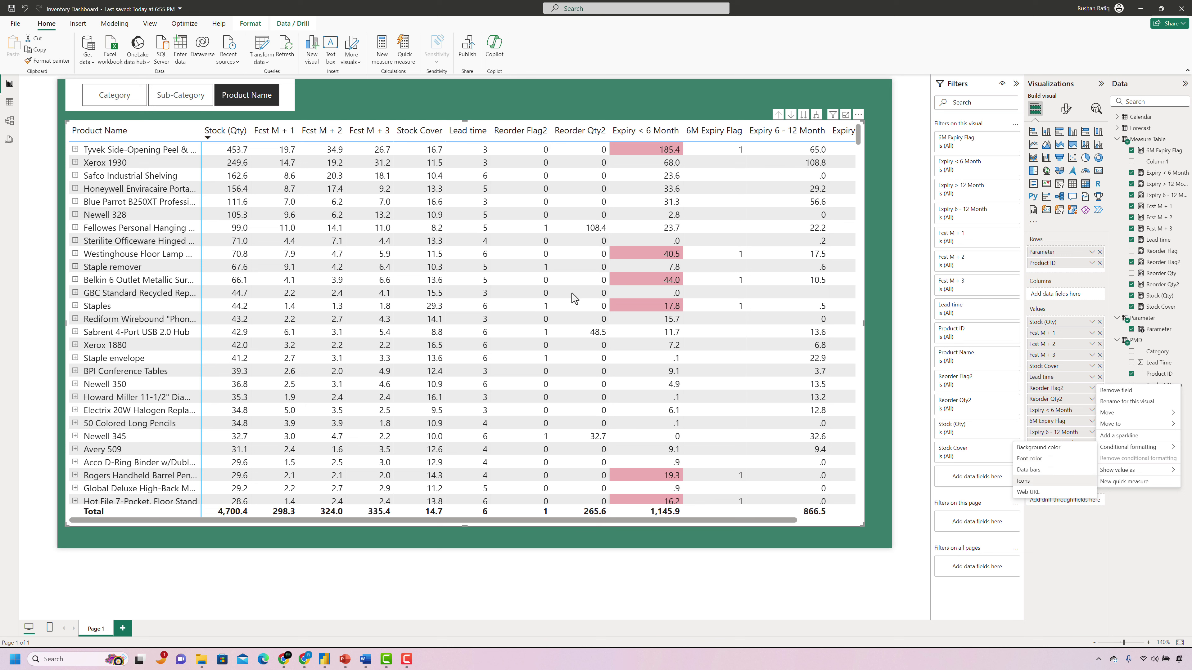
left_click(551, 260)
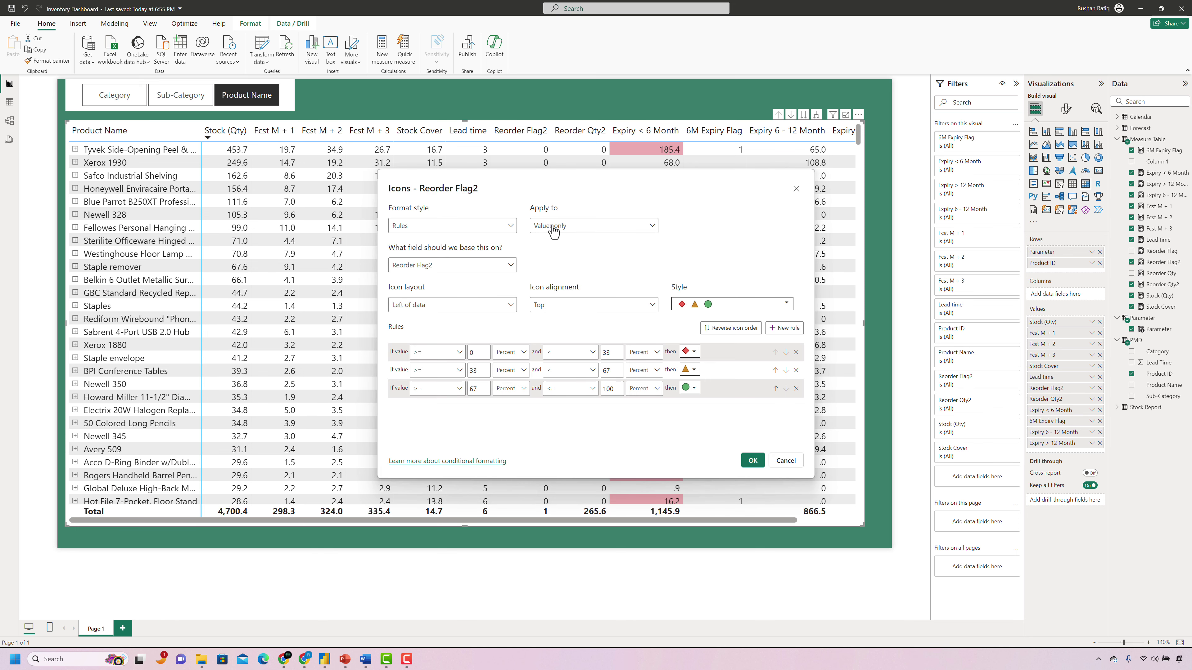
left_click(554, 230)
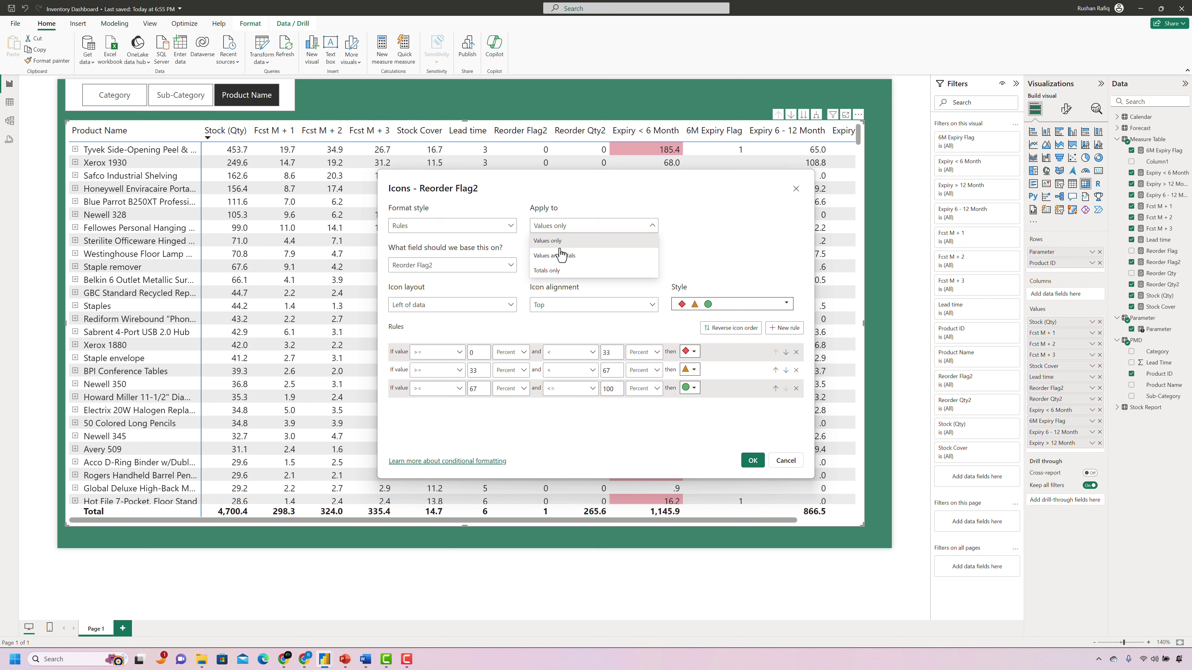
left_click(634, 246)
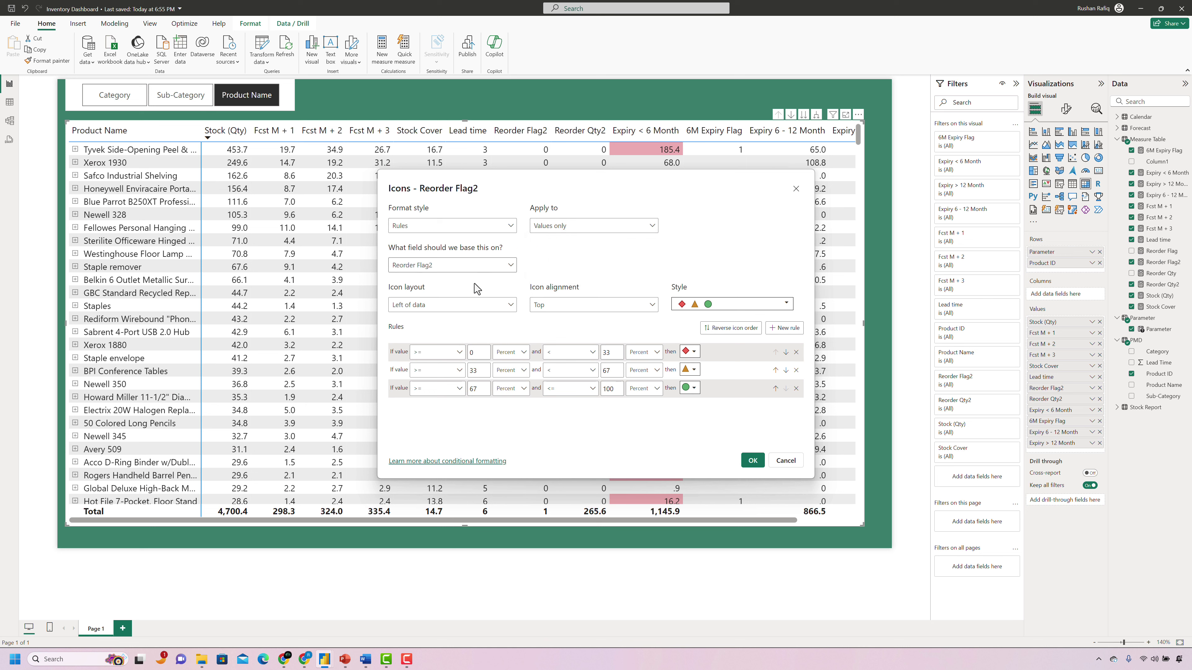
left_click(470, 308)
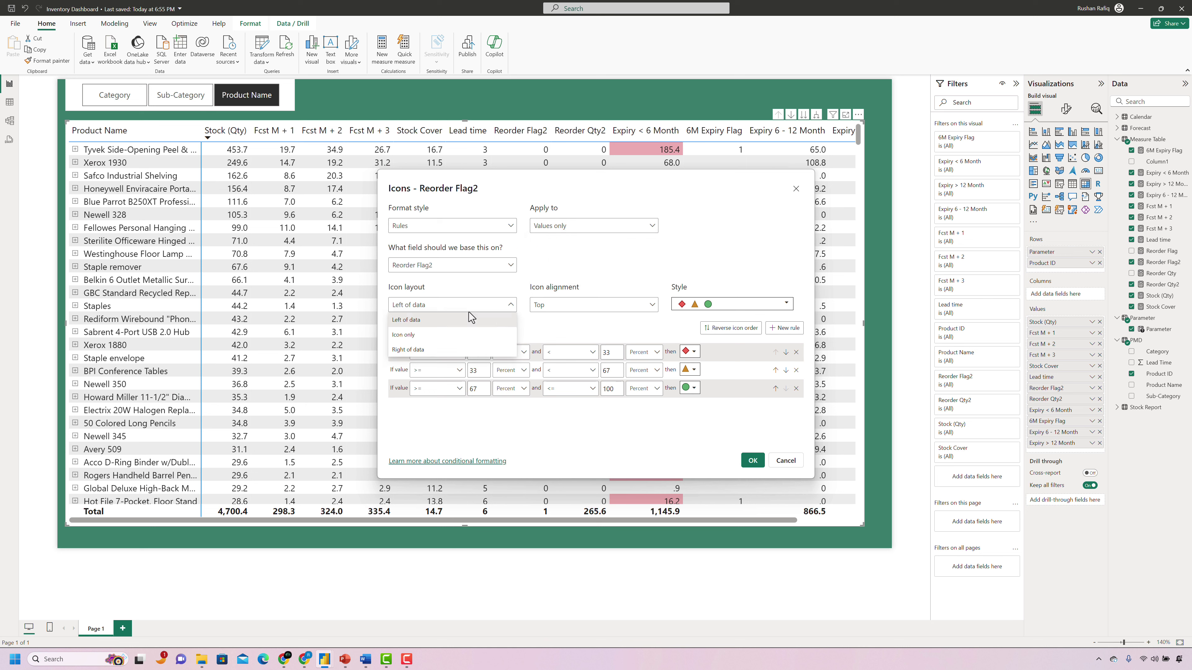
left_click(463, 336)
left_click(554, 309)
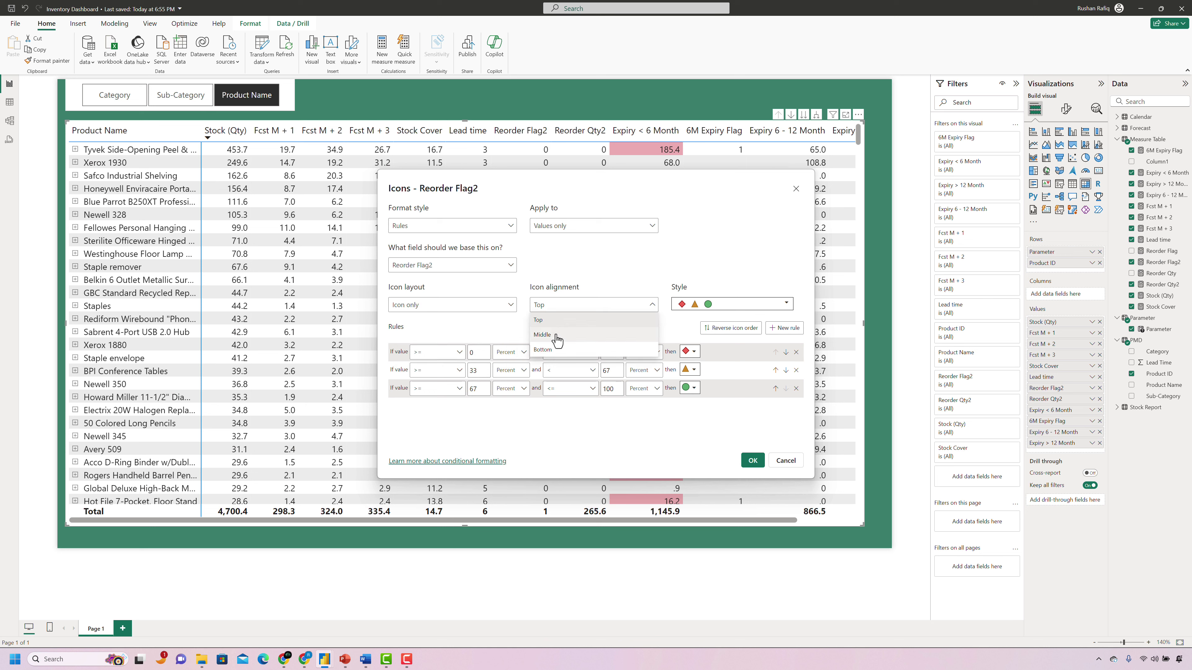
left_click(556, 336)
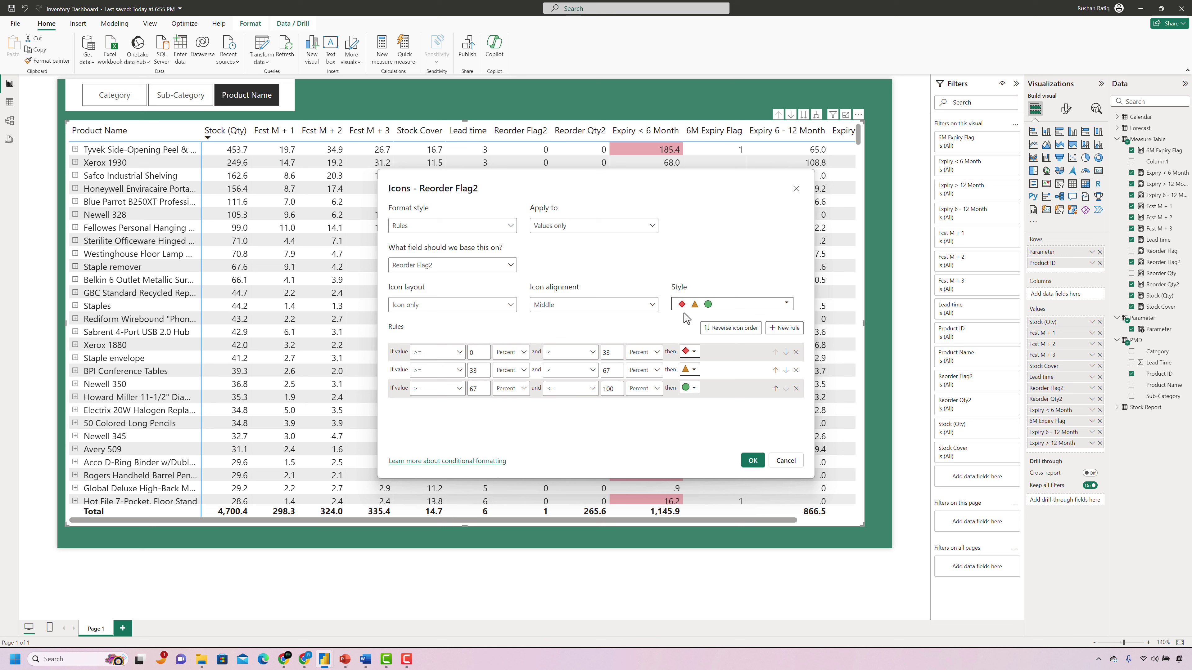
Reduce the icon rules to a single red diamond shown when the value equals the number 1, and apply the formatting.
left_click(796, 389)
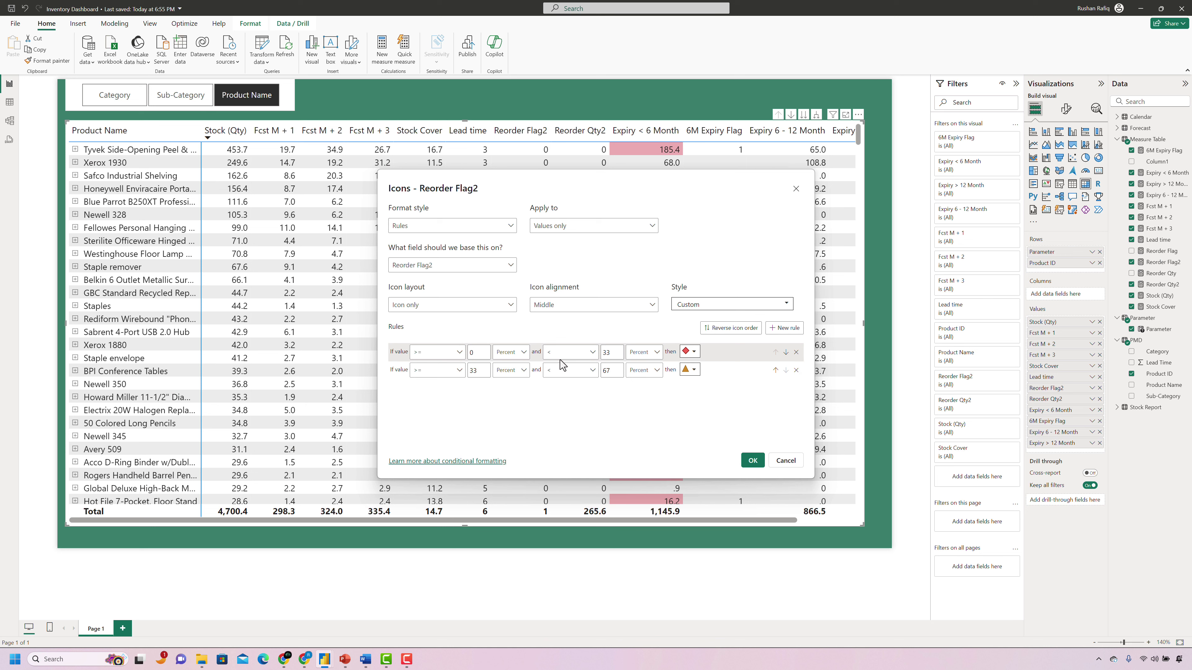
left_click(438, 352)
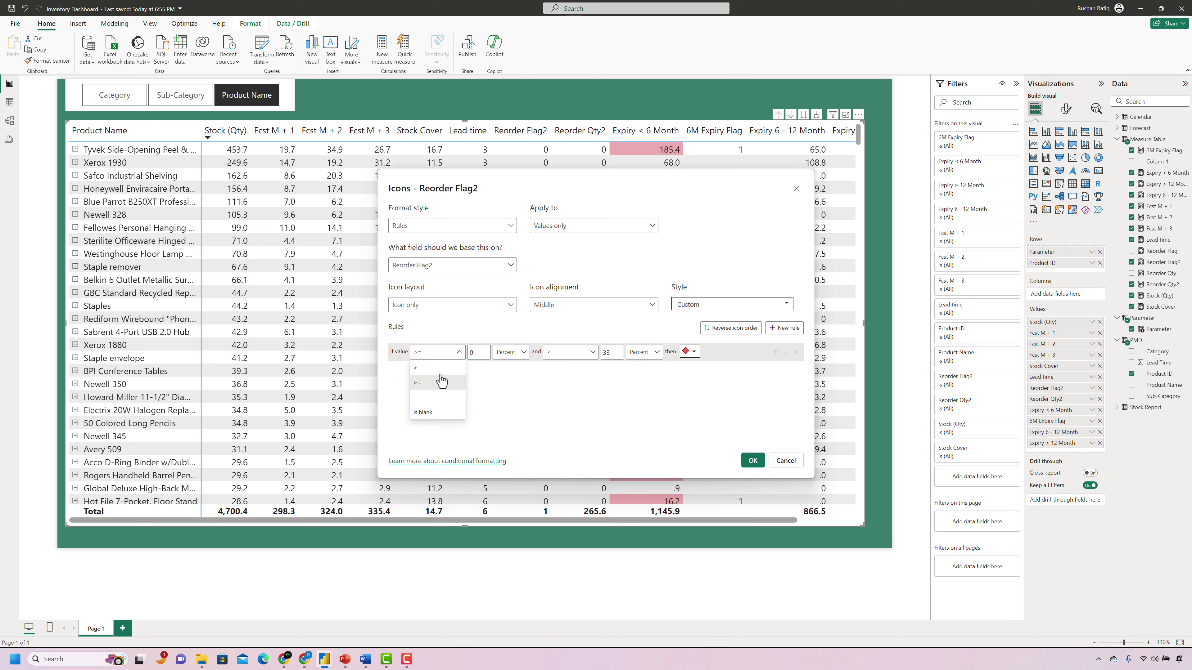
left_click(438, 402)
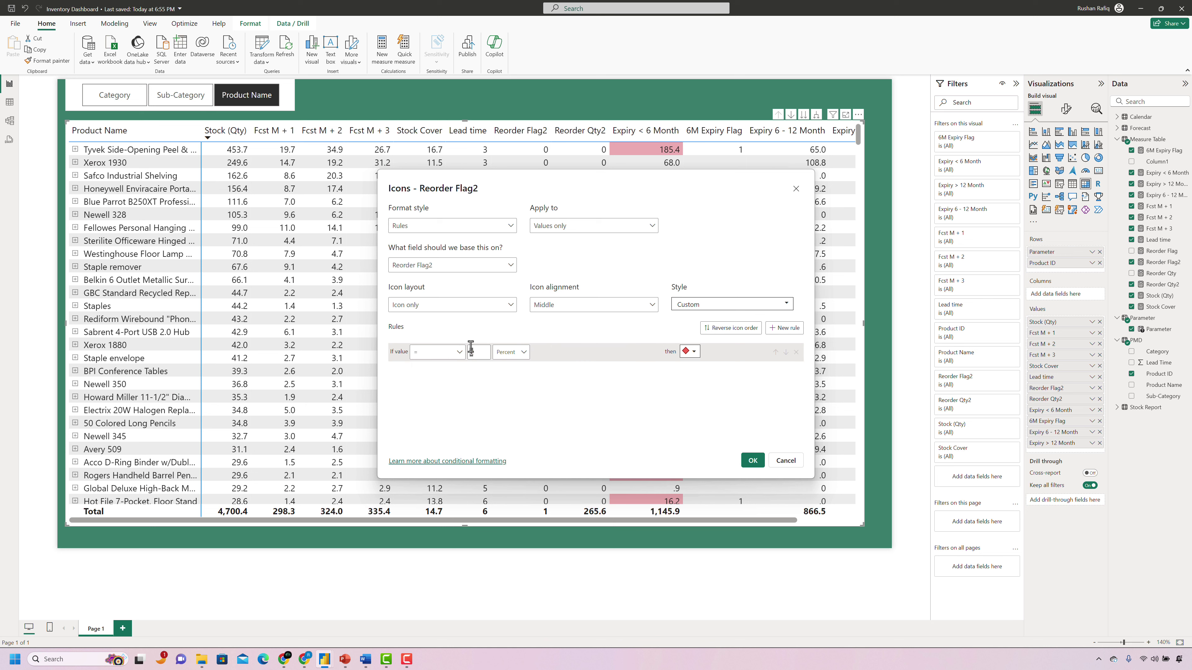
key("BackSpace")
type("1")
left_click(509, 353)
left_click(512, 383)
left_click(753, 462)
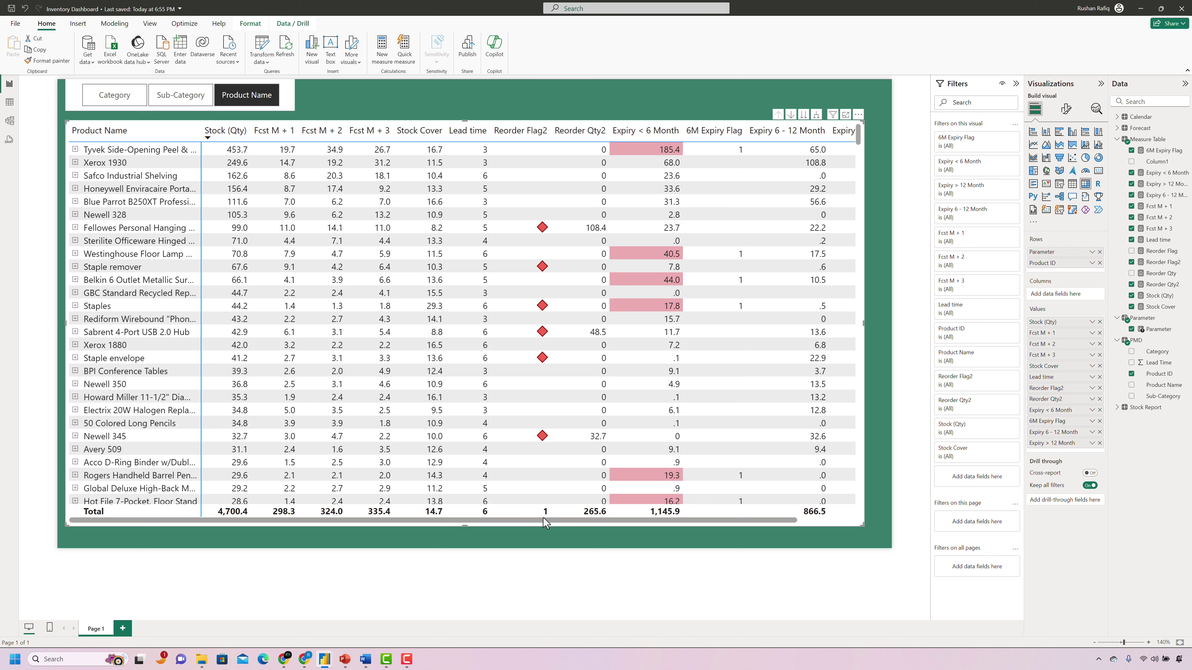
Edit the Reorder Flag2 icon formatting so that it applies to values and totals.
left_click(727, 545)
left_click(1091, 389)
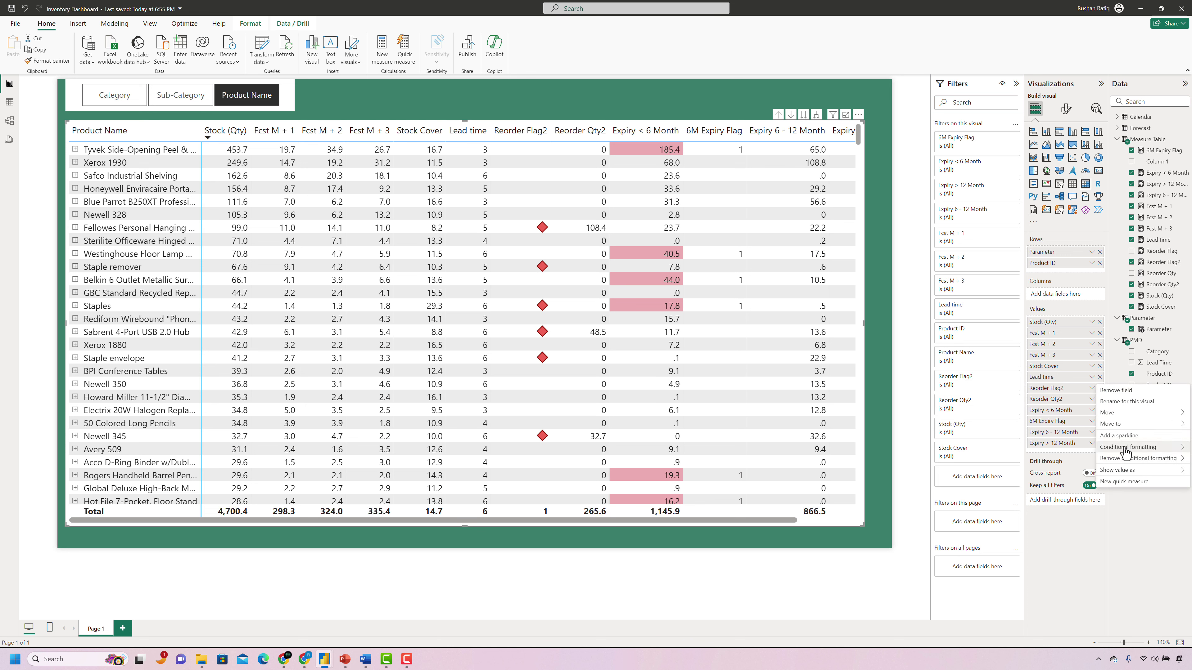
mouse_move(1122, 448)
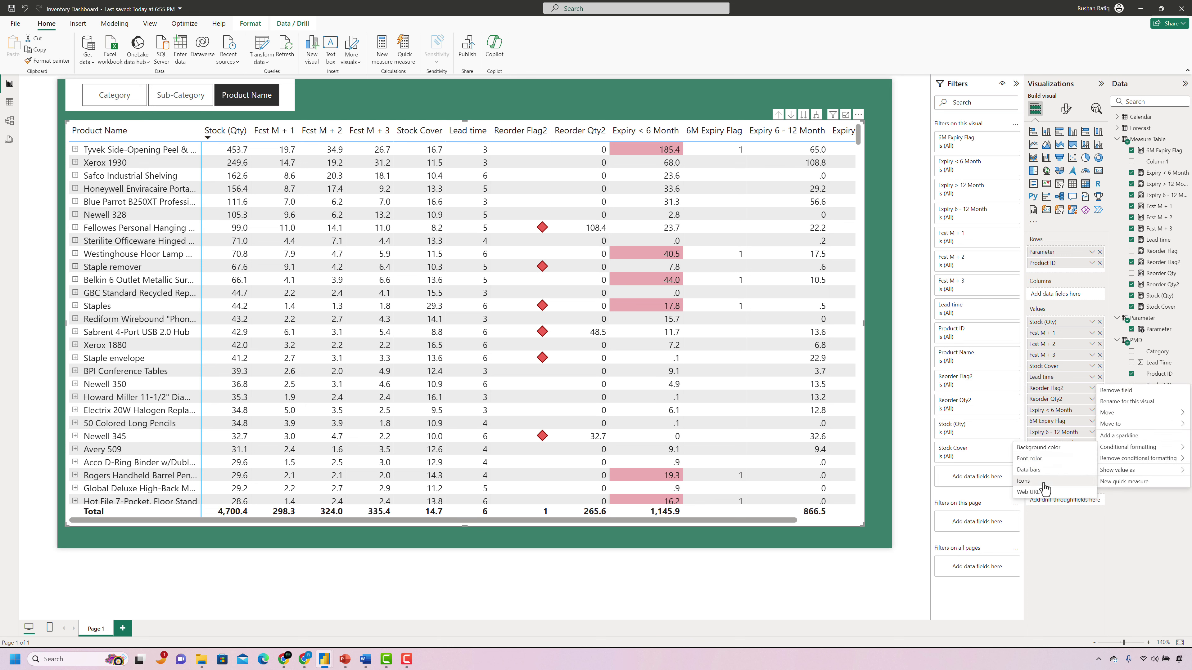
left_click(614, 449)
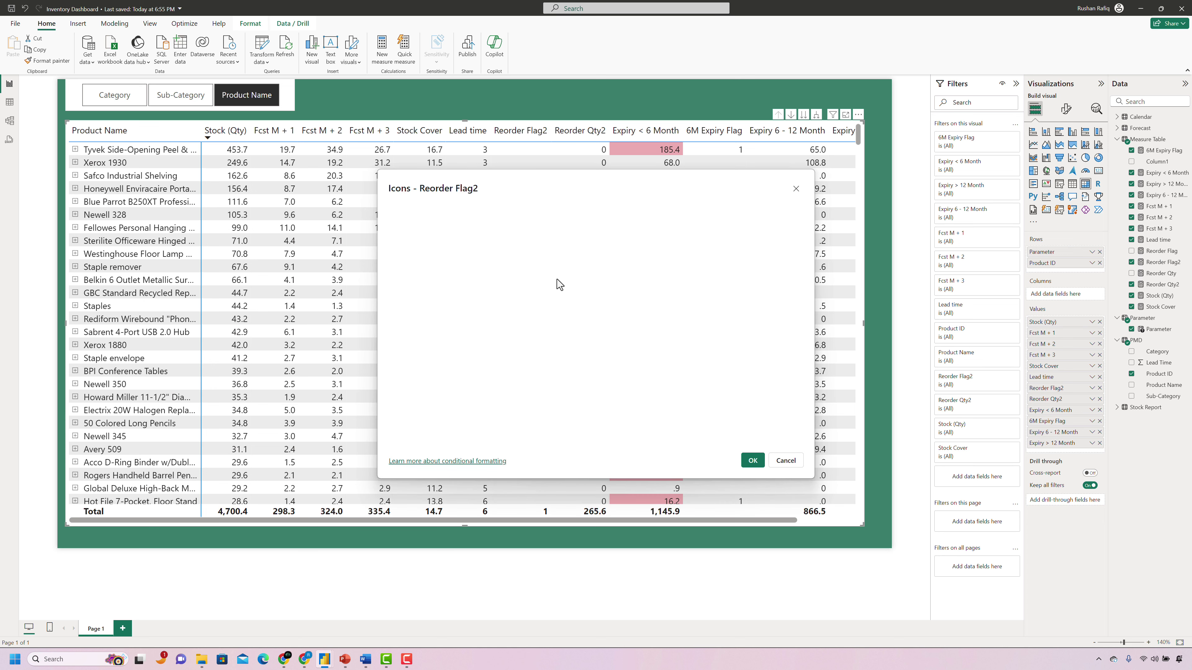
left_click(631, 233)
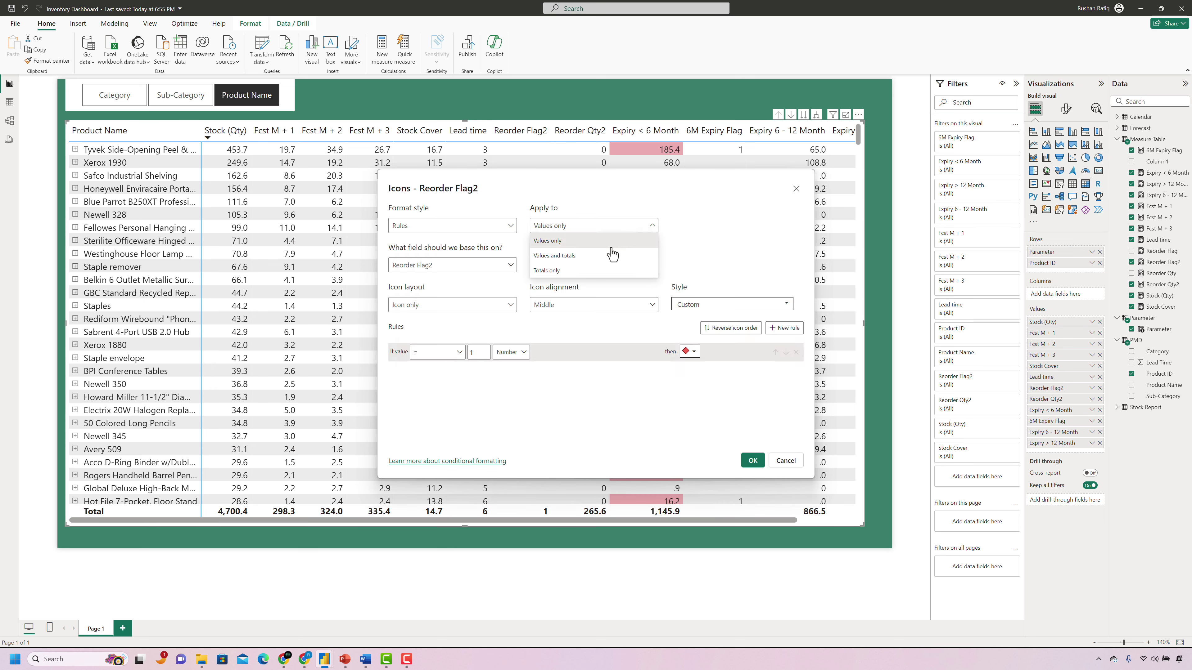
left_click(609, 266)
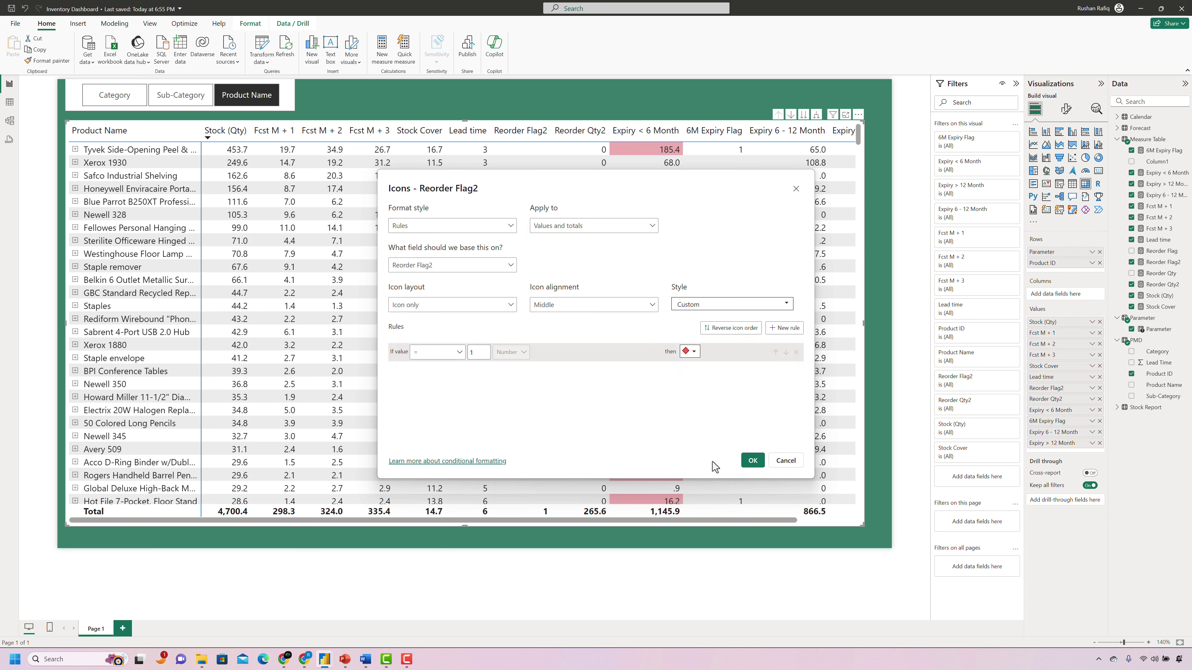
left_click(749, 461)
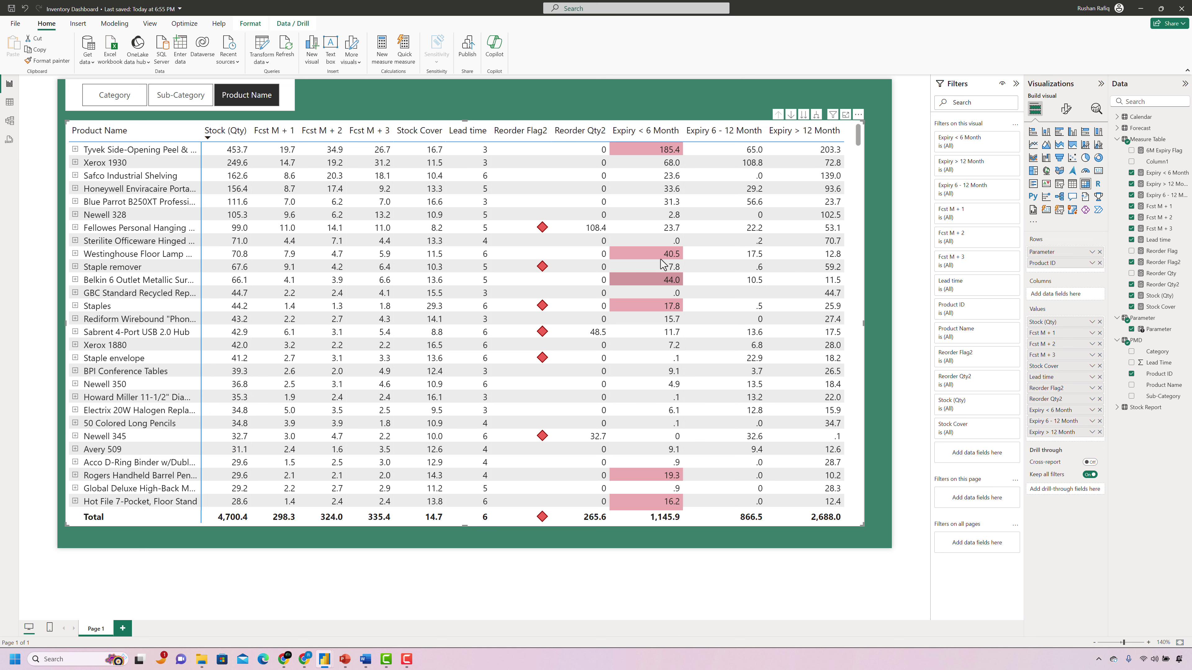
scroll(653, 275, "down", 10)
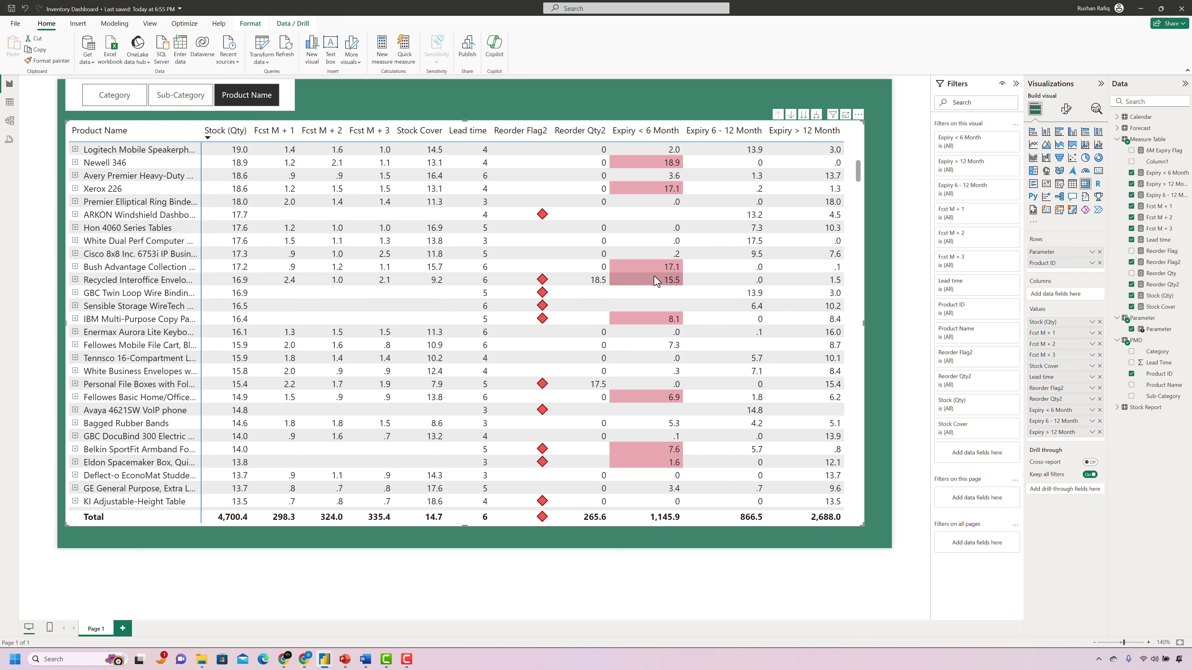
scroll(653, 276, "up", 5)
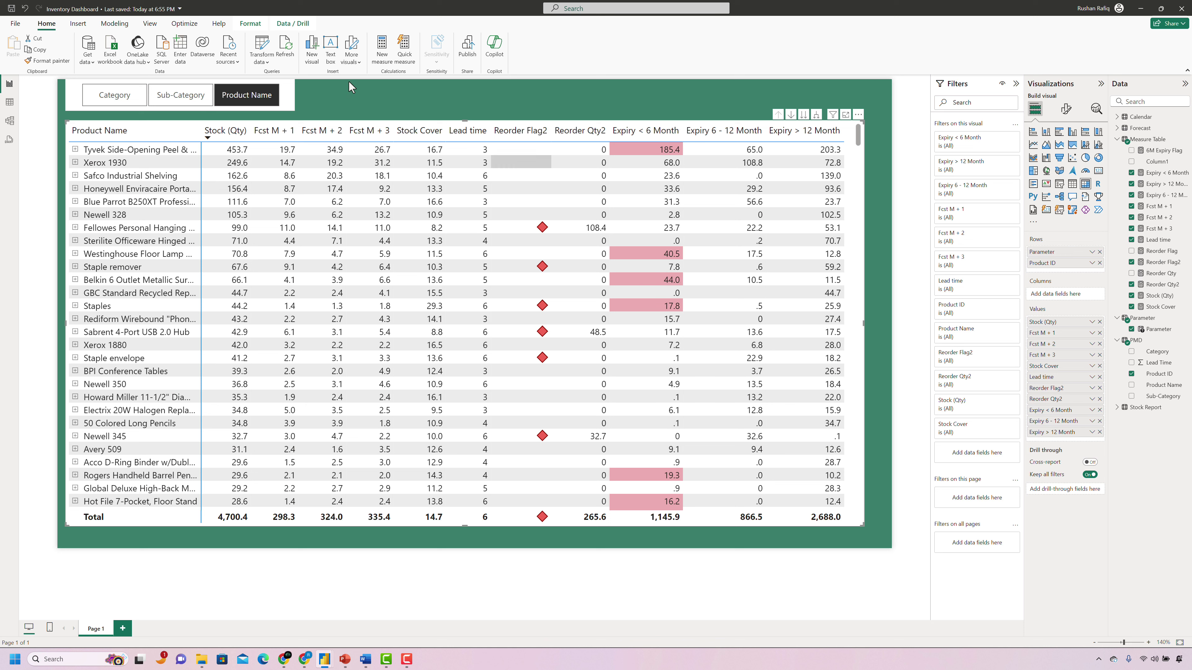
left_click(348, 98)
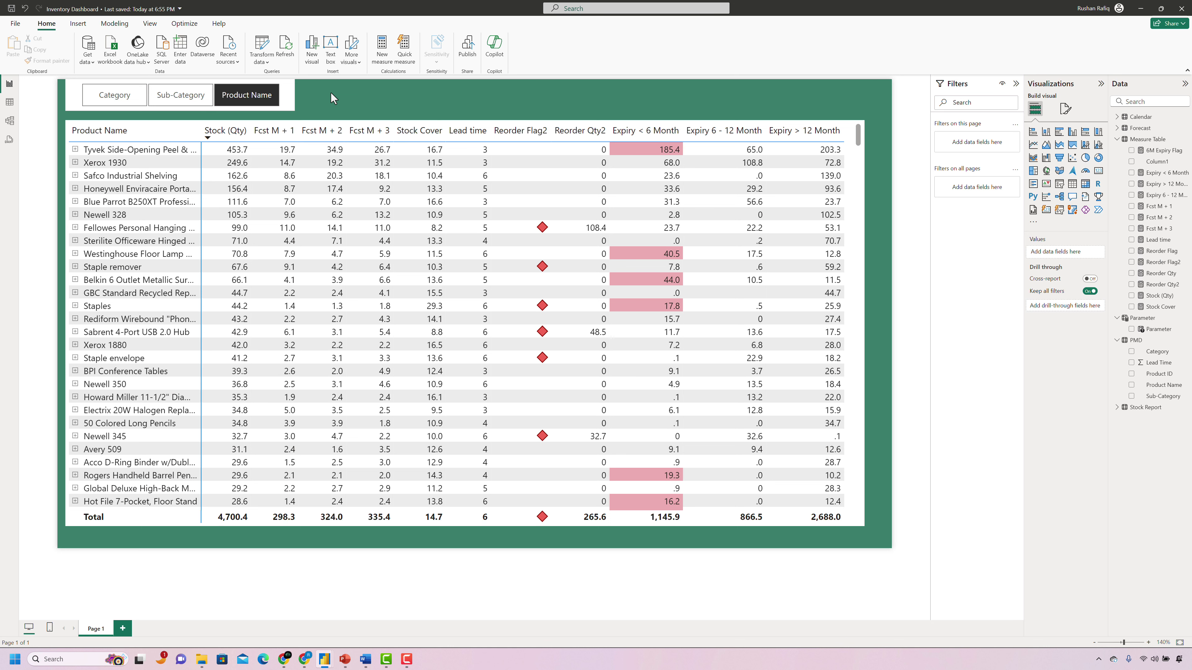
Start a manually entered table and name it High Risk Expiry.
left_click(9, 105)
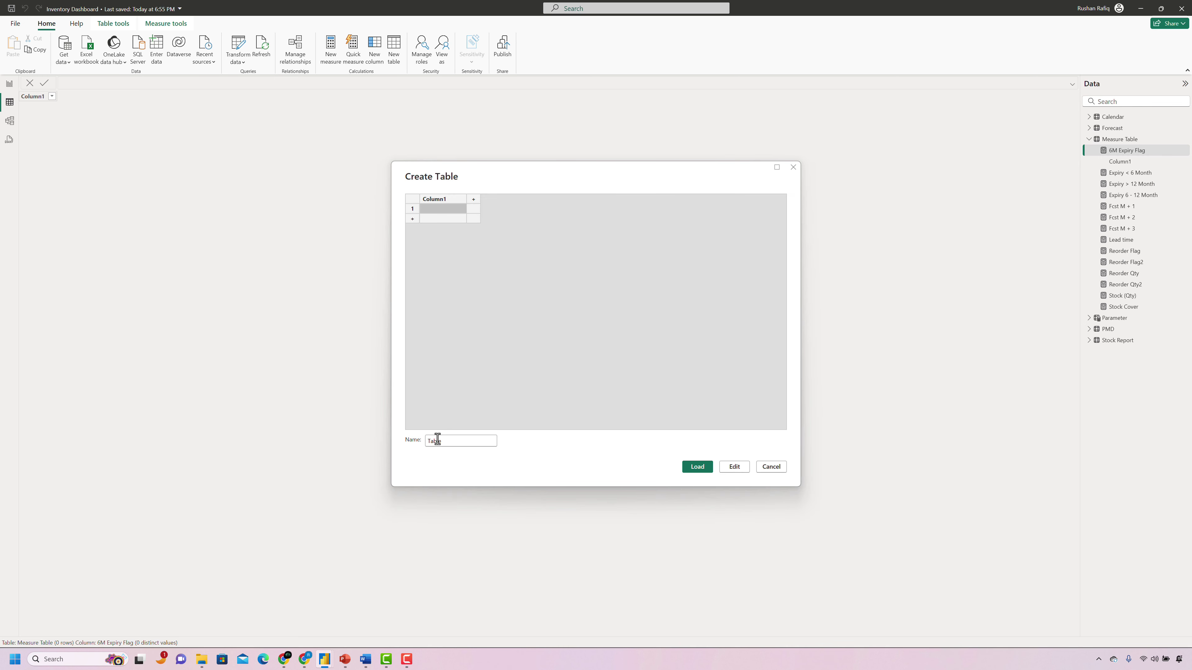
double_click(445, 443)
type("High ")
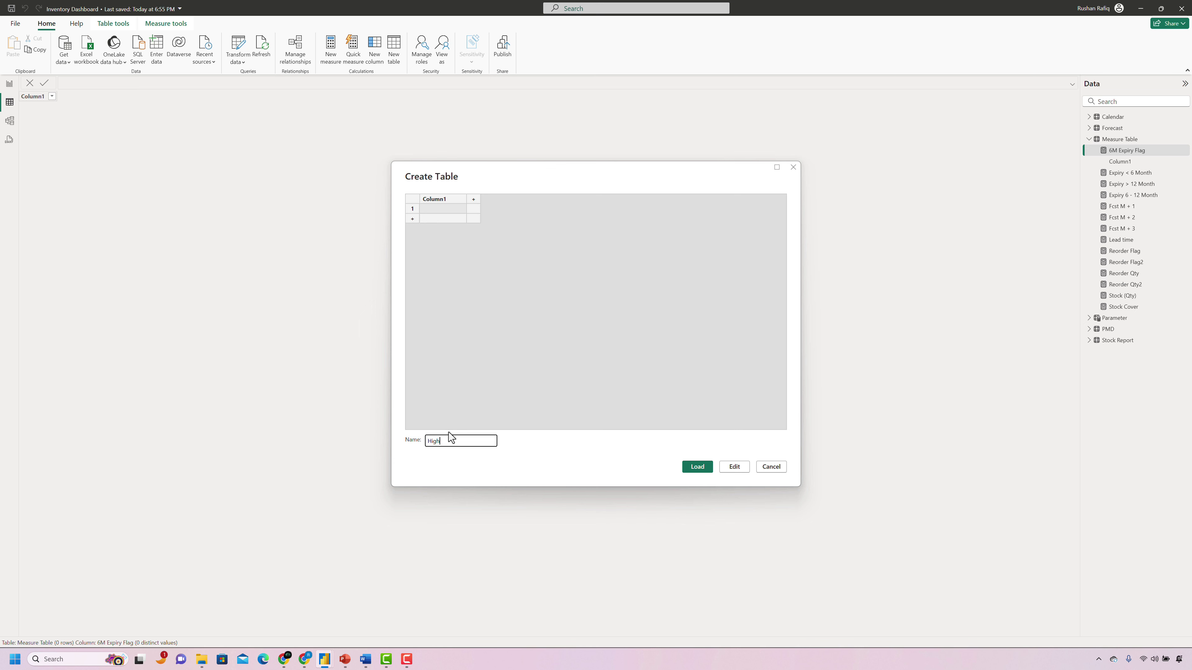
type("Risk Expiry")
Enter the rows Yes and No, rename the column High Risk Expiry, and load the table into the model.
left_click(441, 210)
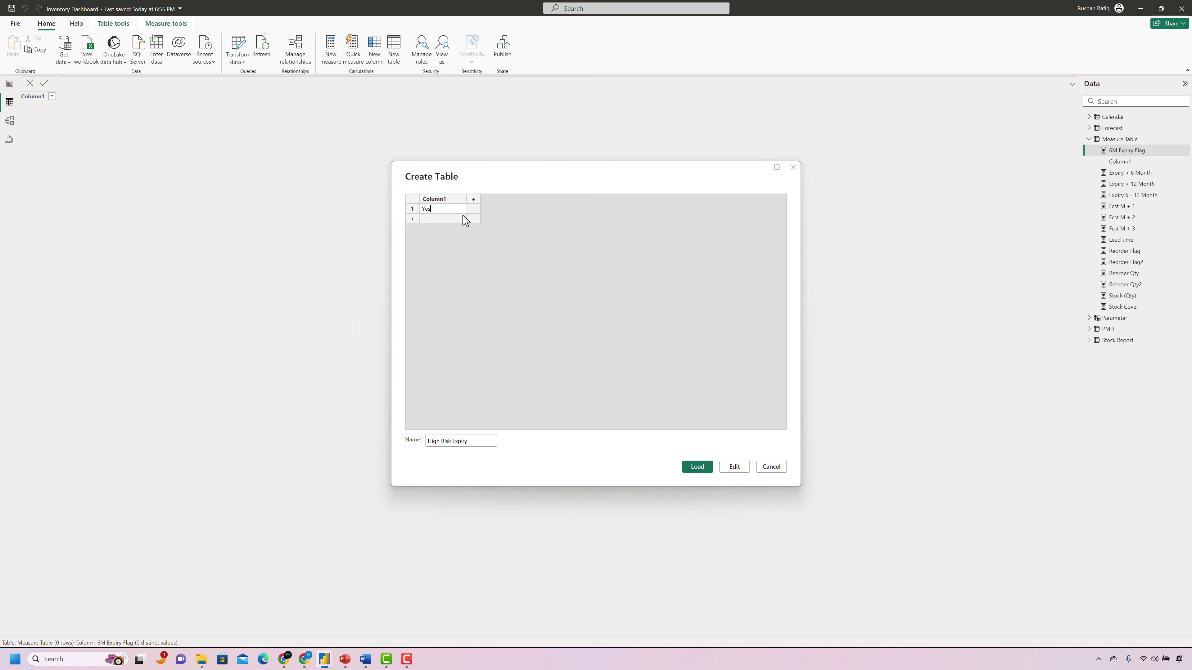
left_click(463, 217)
left_click(461, 202)
type("High Risk")
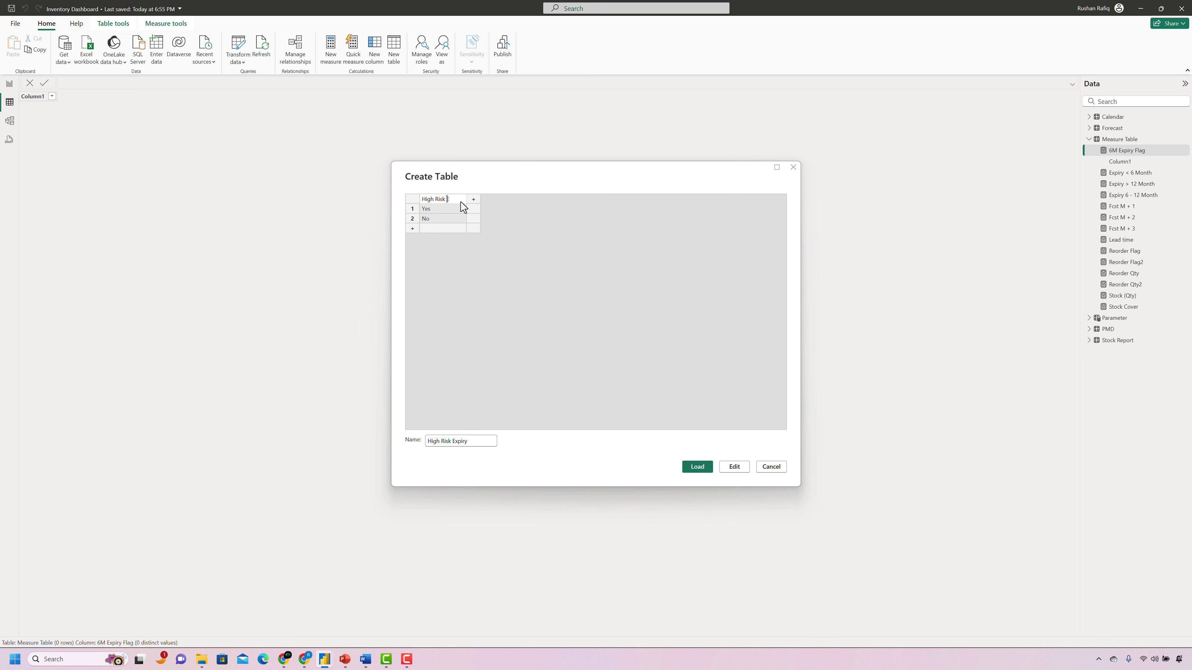
type(" Expiry")
left_click(787, 351)
key("Escape")
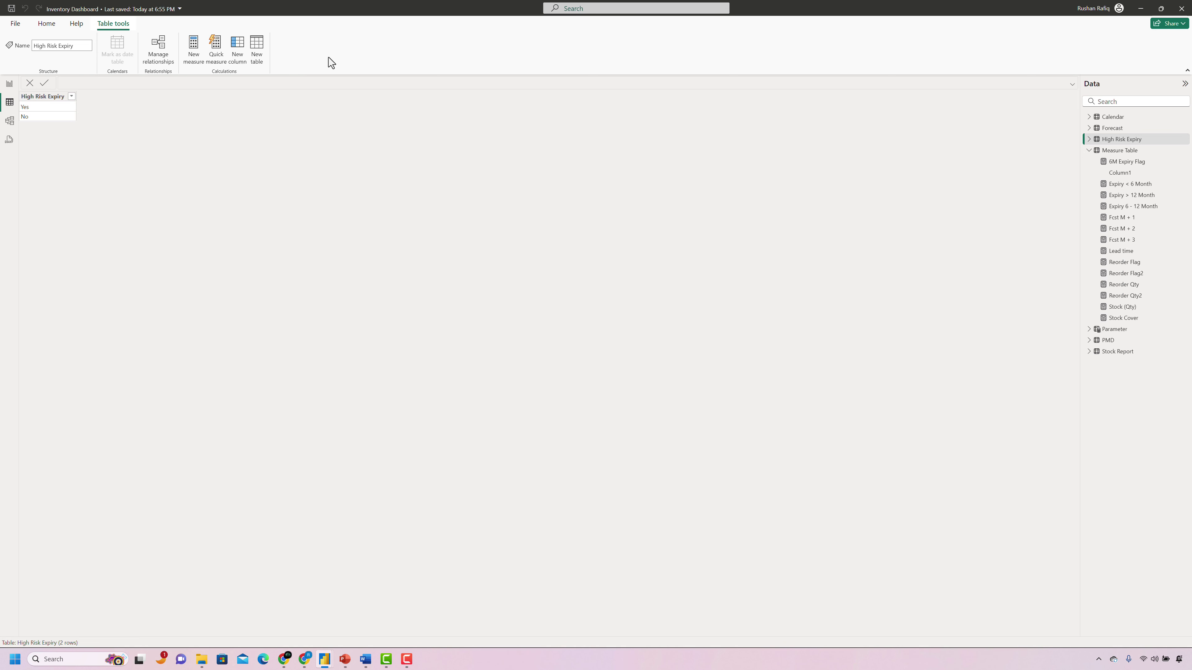
Duplicate the Parameter slicer on the report page and place the copy directly beside the original, above the matrix.
left_click(10, 84)
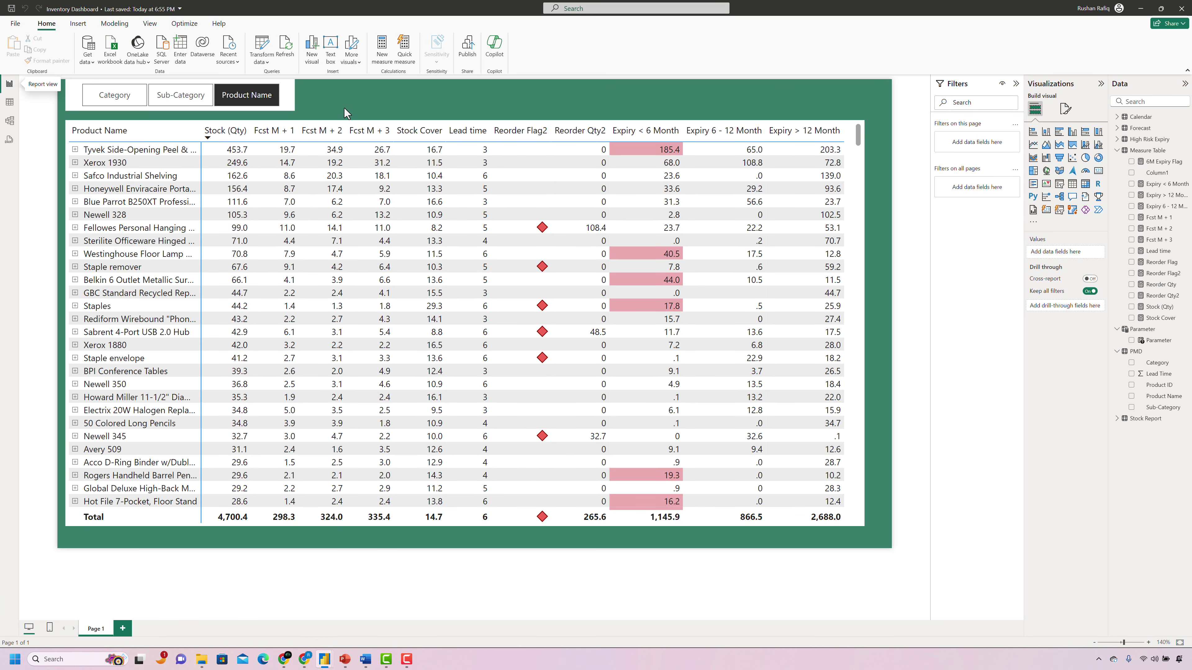
left_click(288, 107)
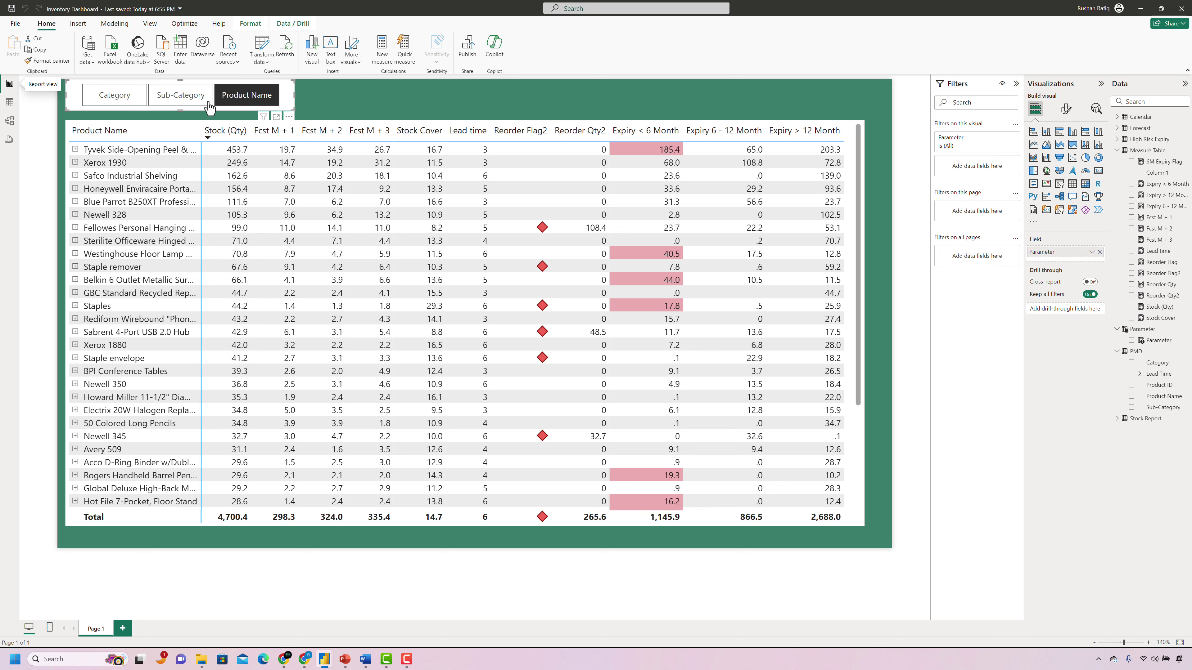
left_click(330, 99)
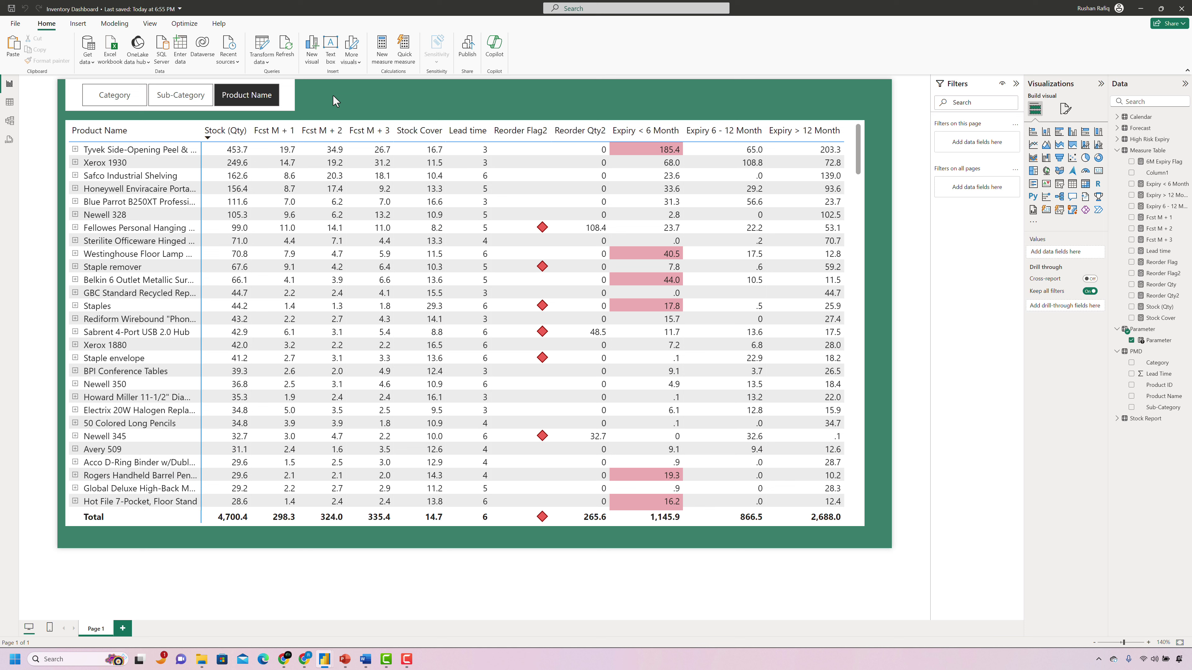
left_click(318, 99)
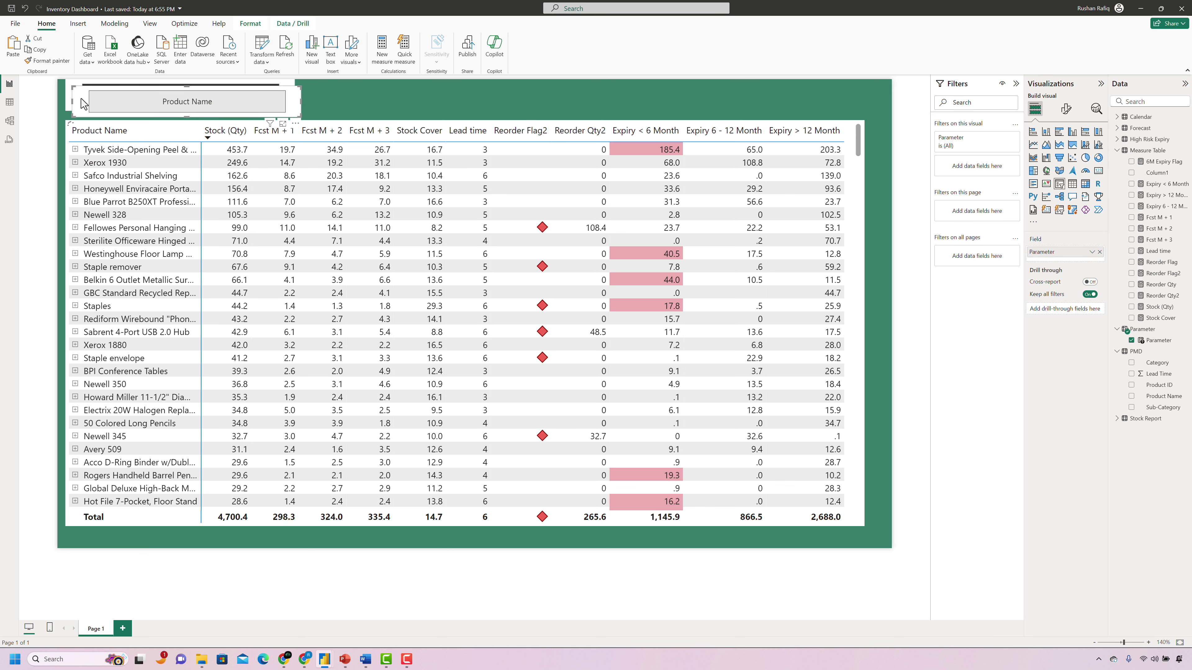
left_click_drag(80, 100, 306, 93)
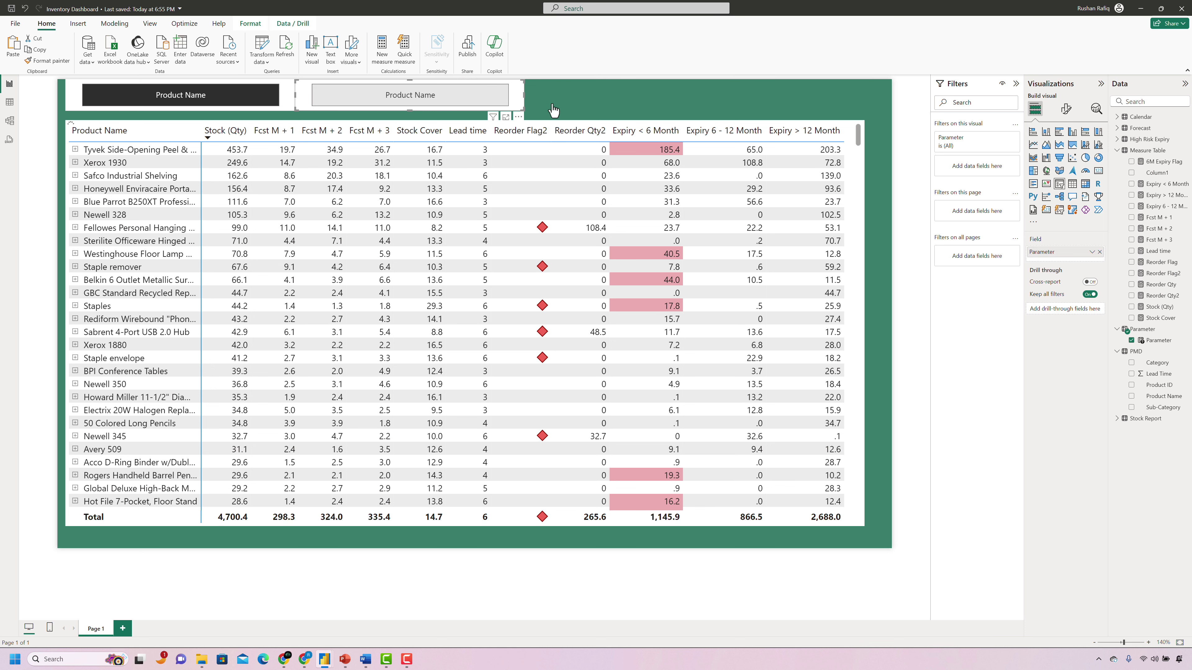
Replace the Parameter field in the copied slicer with the High Risk Expiry field.
left_click(505, 97)
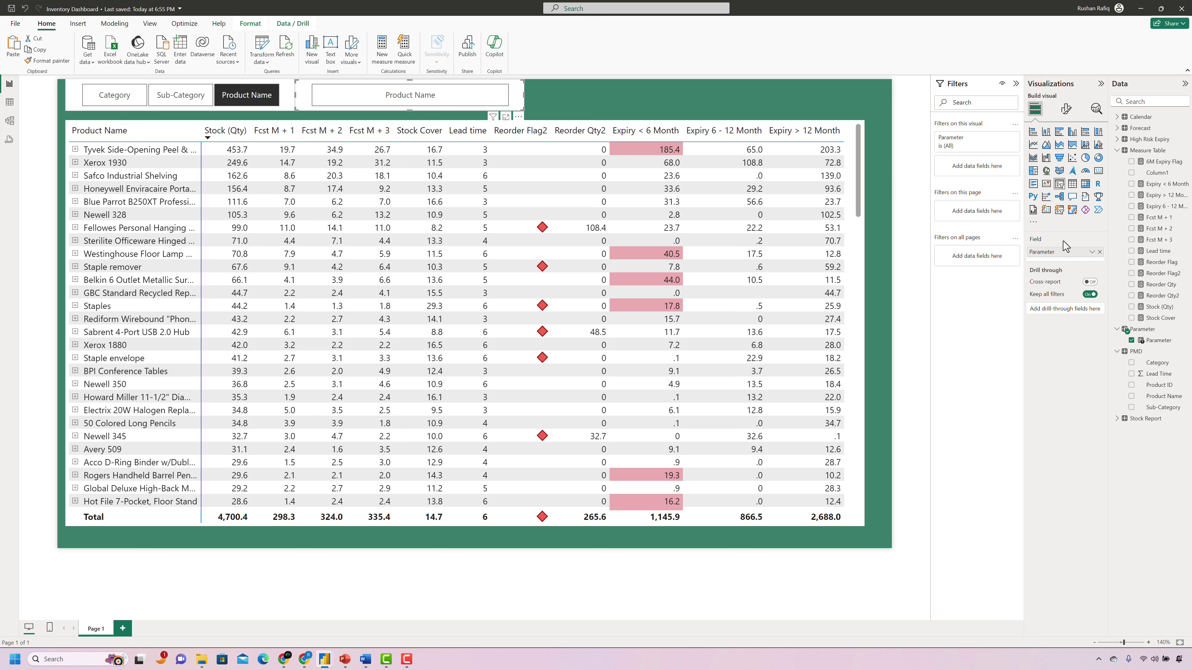
left_click(1100, 252)
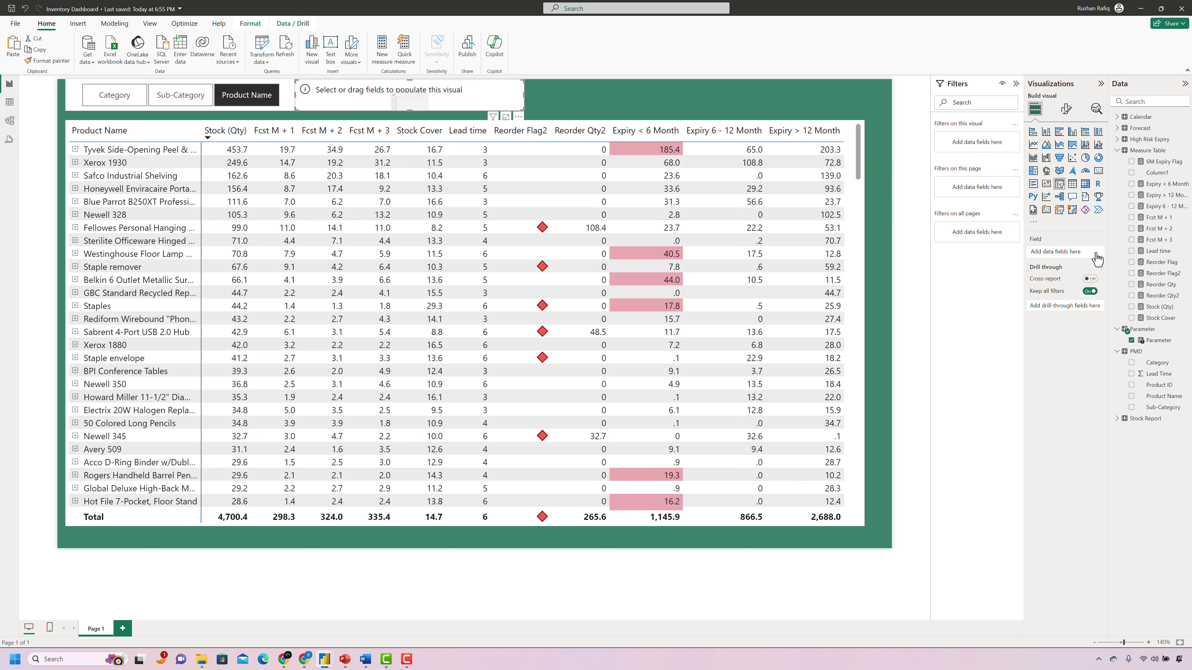
left_click(1117, 150)
left_click(1117, 140)
left_click_drag(1157, 150, 1074, 251)
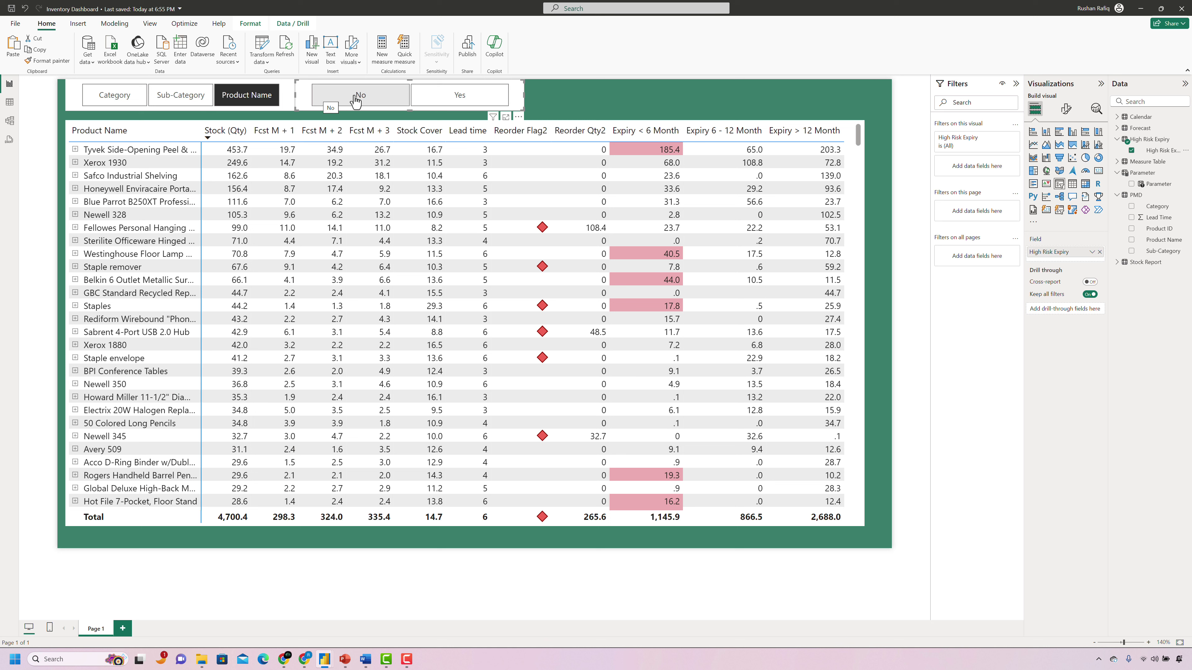
Try the Yes and No options of the High Risk Expiry slicer on the matrix.
left_click(448, 101)
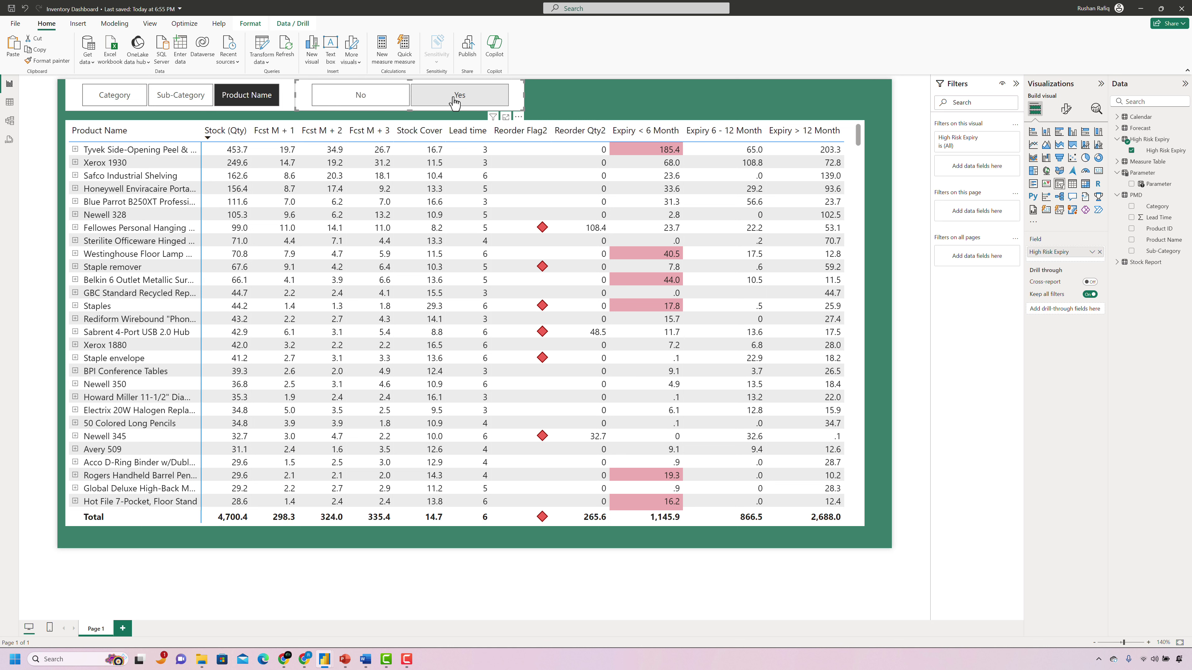
left_click(374, 102)
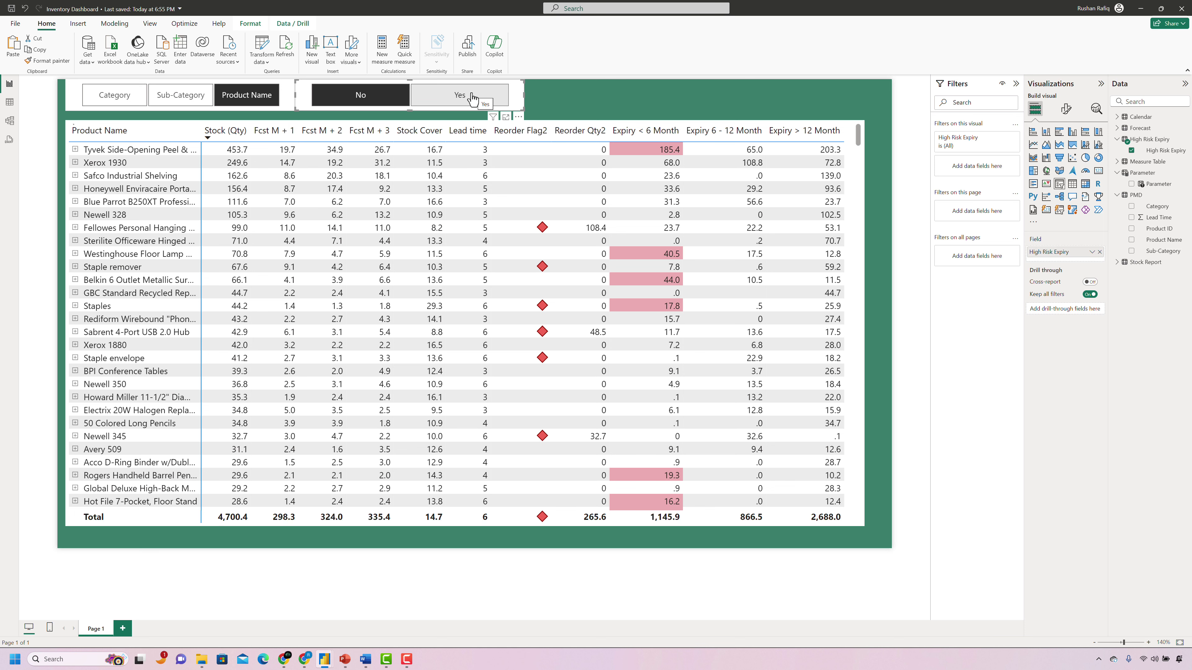
left_click(473, 98)
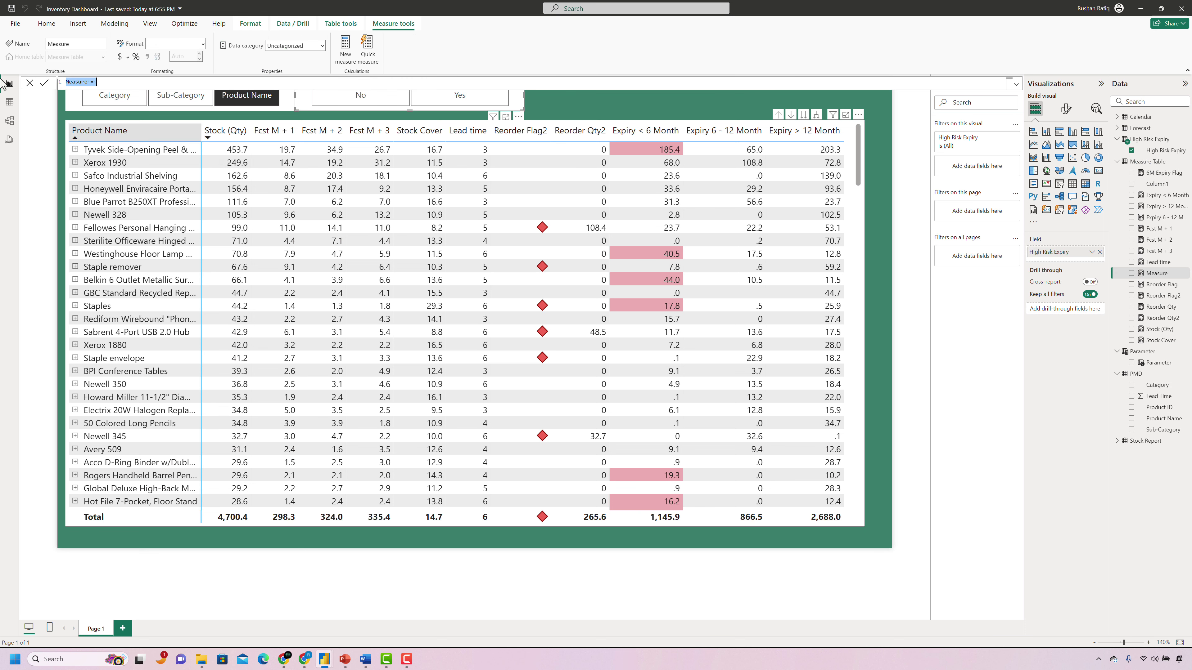
Define a Filter High Risk measure returning 1 for Yes with 6M Expiry Flag 1, No with a blank flag, or no selection, otherwise 0.
double_click(74, 81)
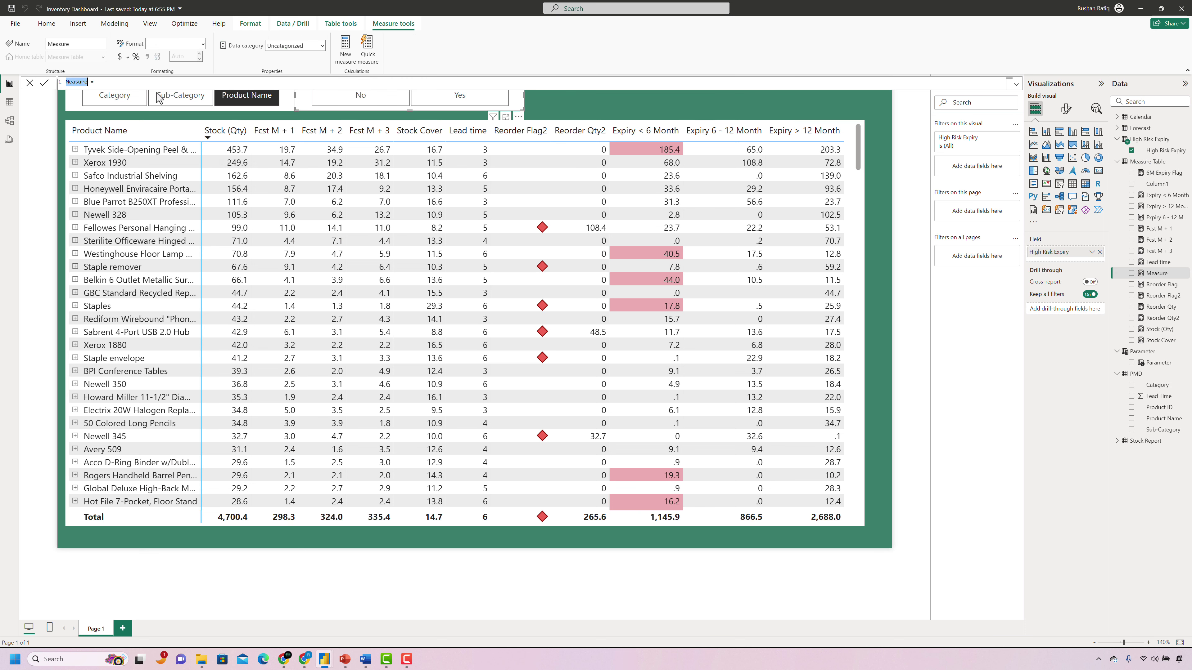
type("Filter High Risk")
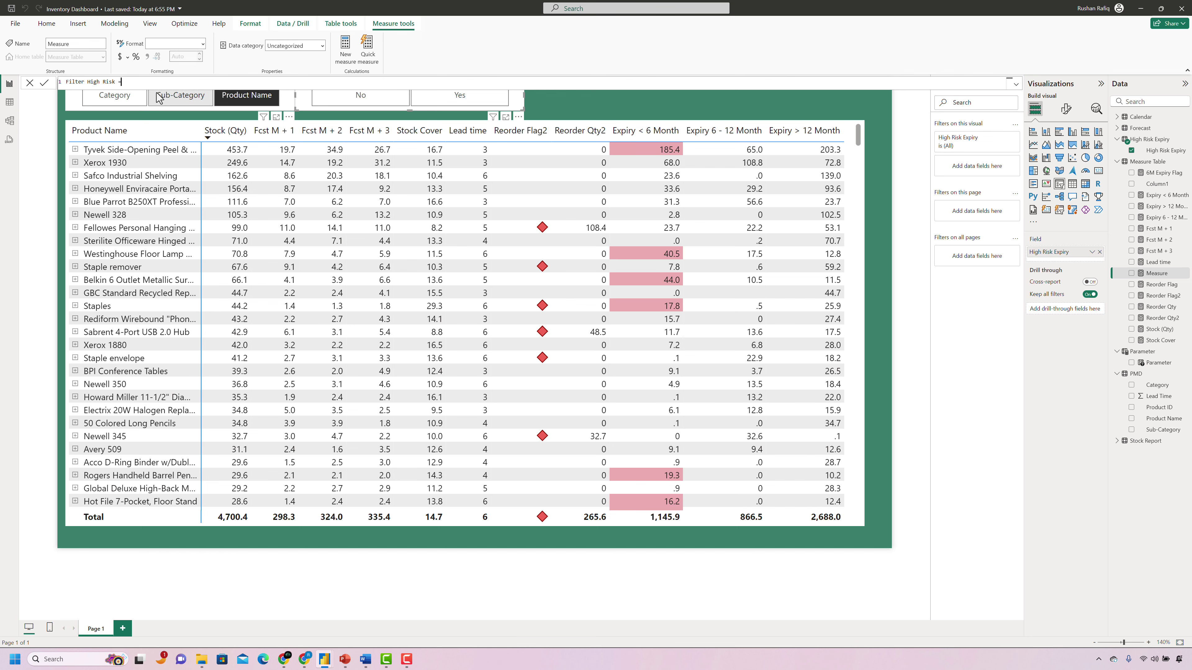
key("shift+Return")
key("shift+Return")
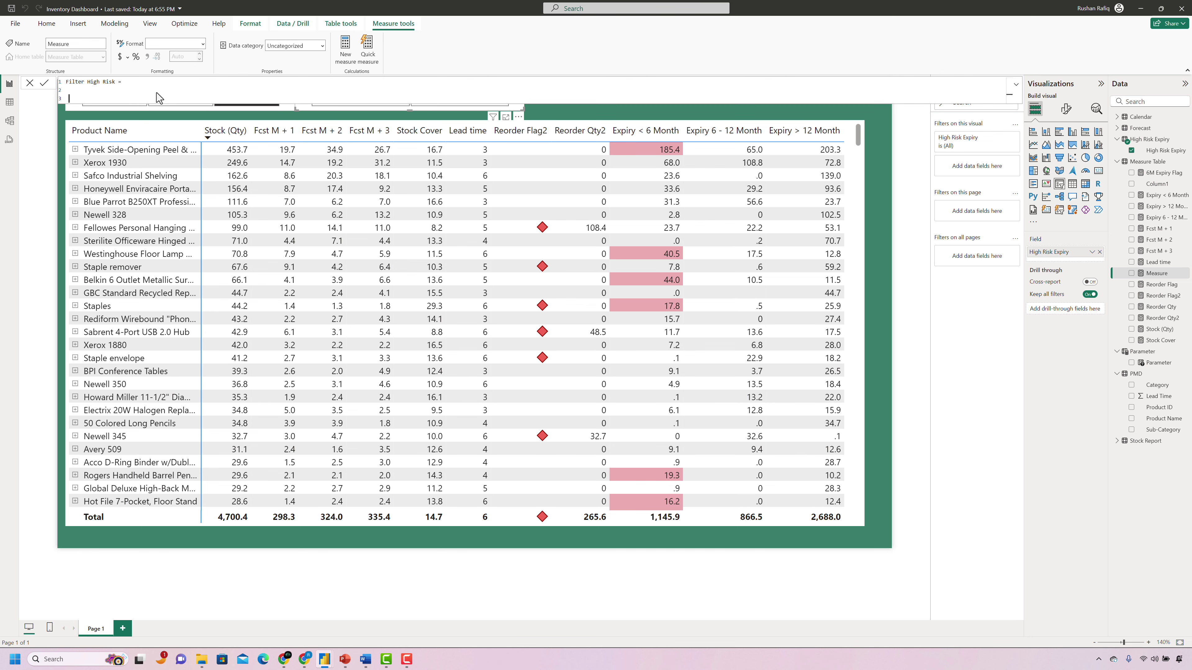
type("var _selectedValue = SELECTEDVALUE('High Risk Expiry'[High Risk Expiry])  RETURN SWITCH(     TRUE(),     _selectedValue = \"Yes\" && [6M Expiry Flag] = 1,1,     _selectedValue = \"No\" && [6M Expiry Flag] = BLANK(),1,     _selectedValue = BLANK(),1,0 )")
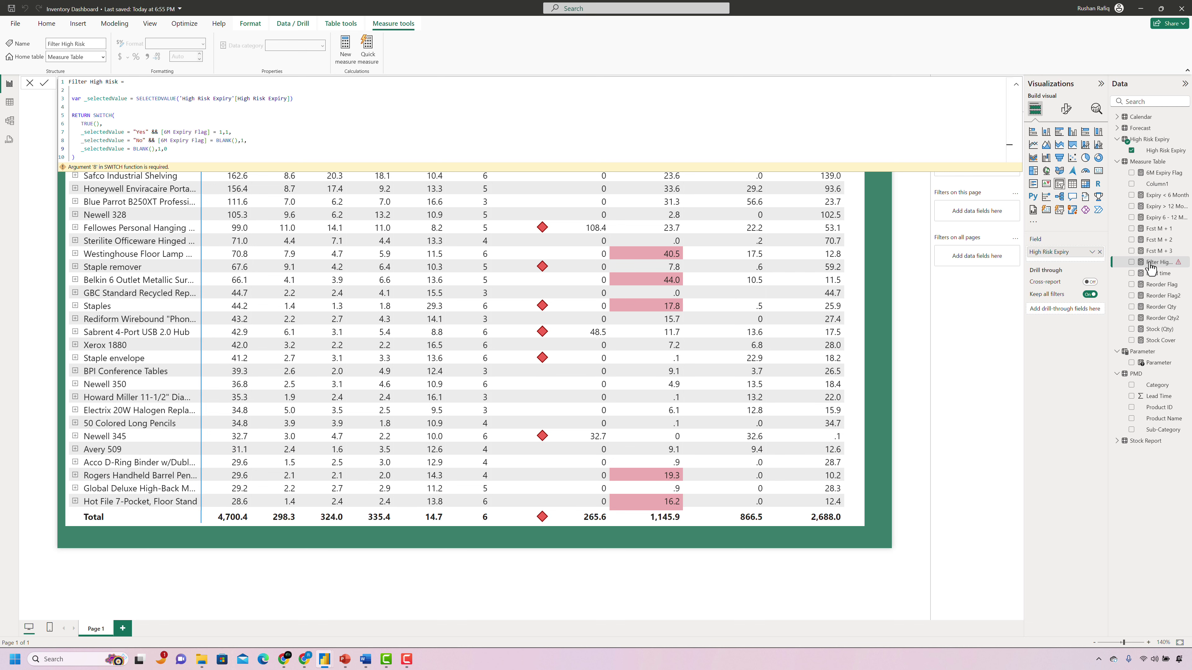
Add the Filter High Risk measure to the matrix values, between Reorder Qty2 and Expiry < 6 Month.
left_click(1150, 266)
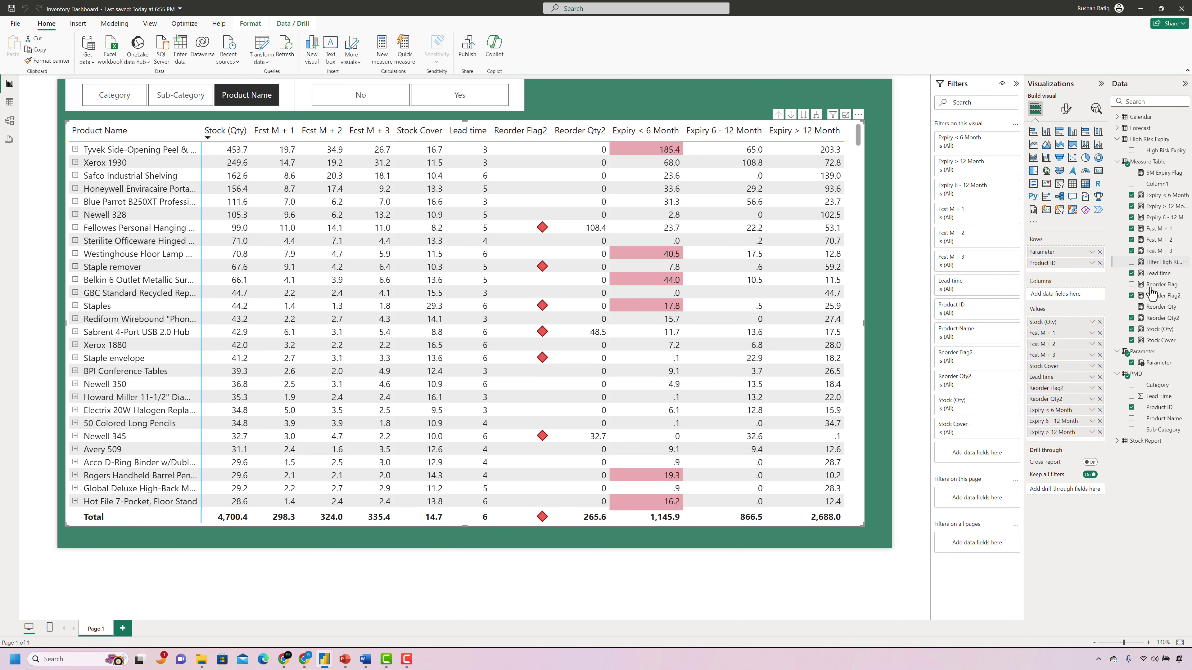
left_click(1131, 262)
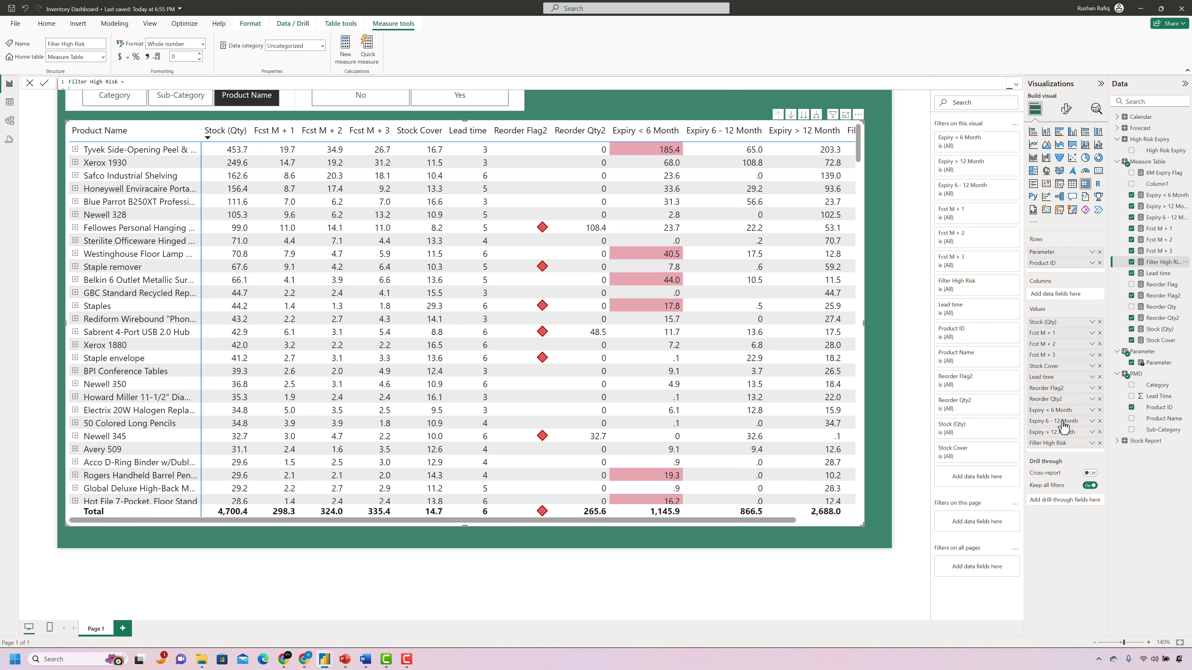
left_click_drag(1062, 443, 1064, 407)
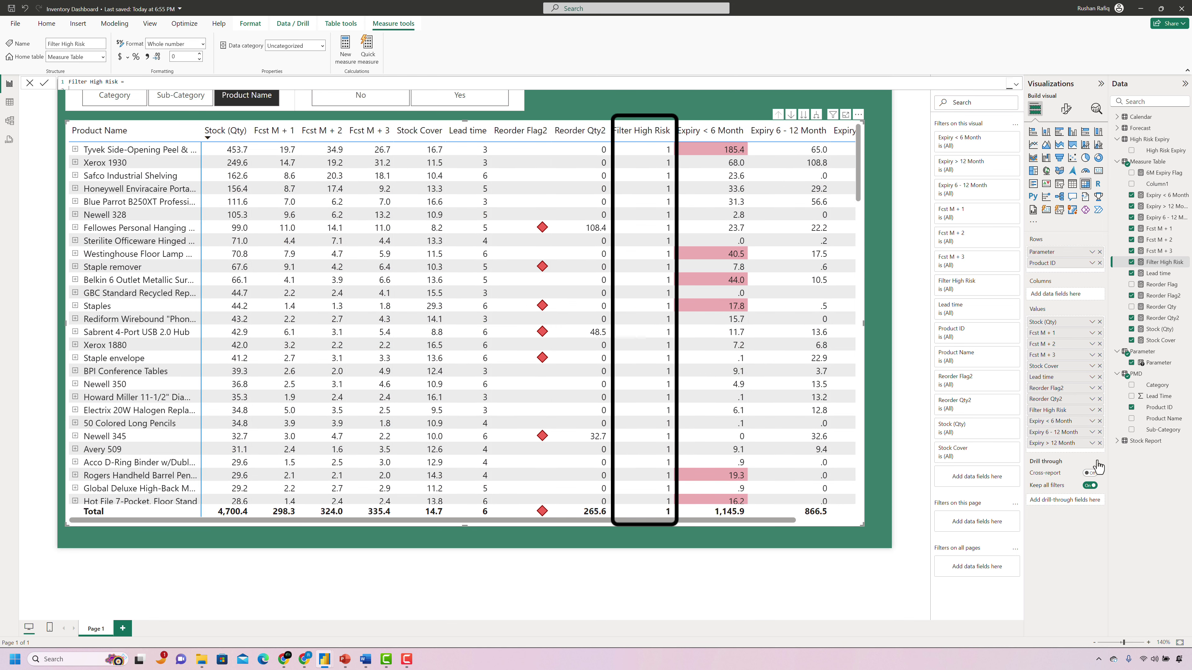
Check the Filter High Risk column against the slicer's Yes and No options, then clear the selection and remove the column from the matrix.
left_click(873, 137)
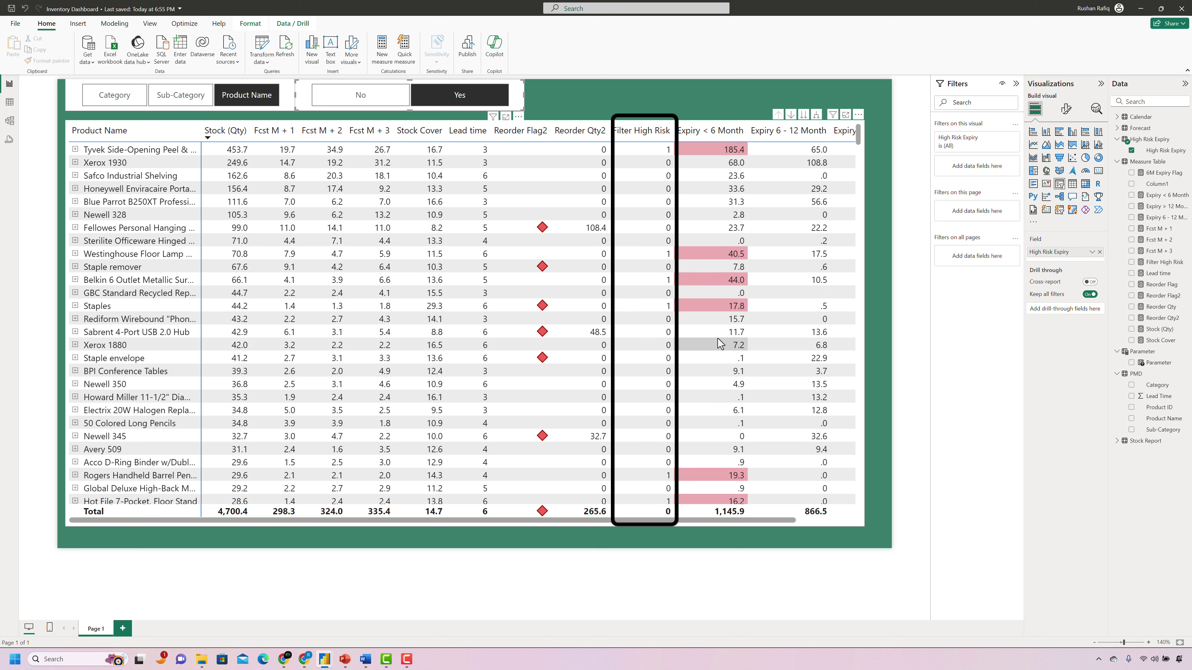
left_click(367, 99)
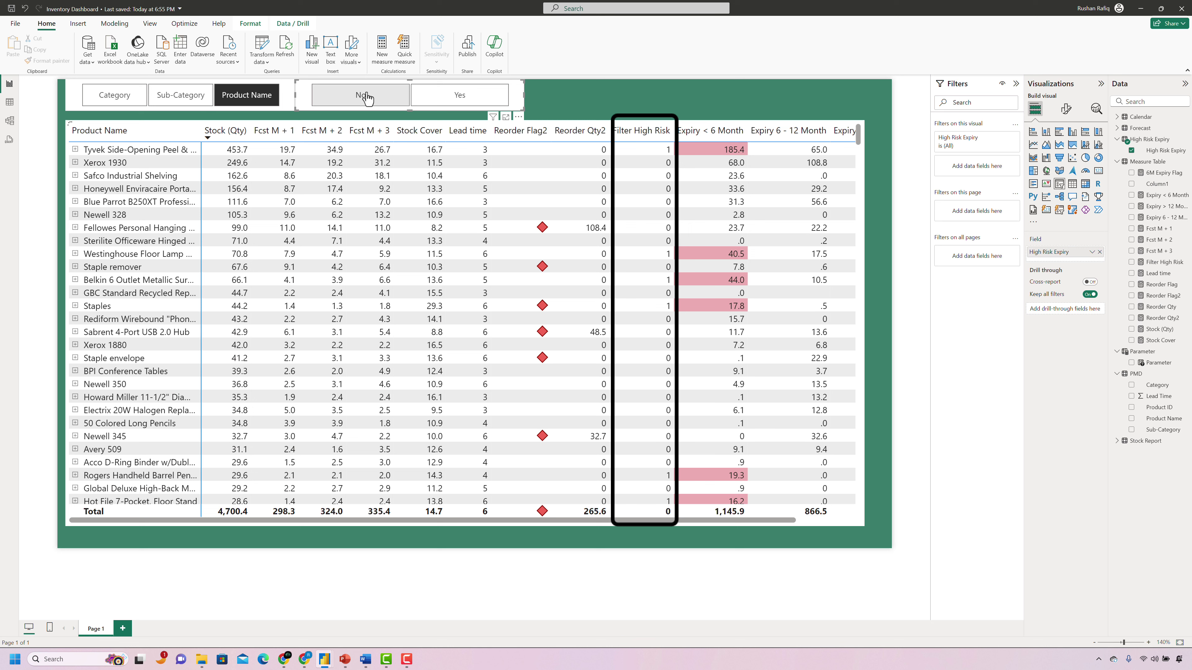
left_click(367, 99)
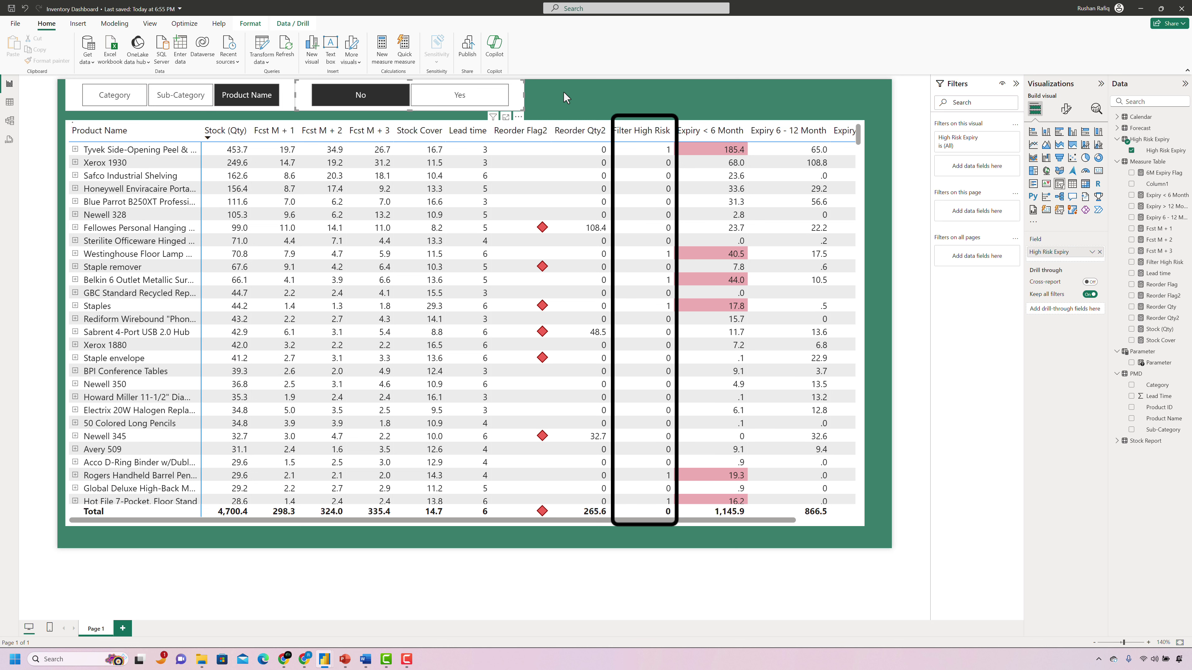
left_click(374, 101)
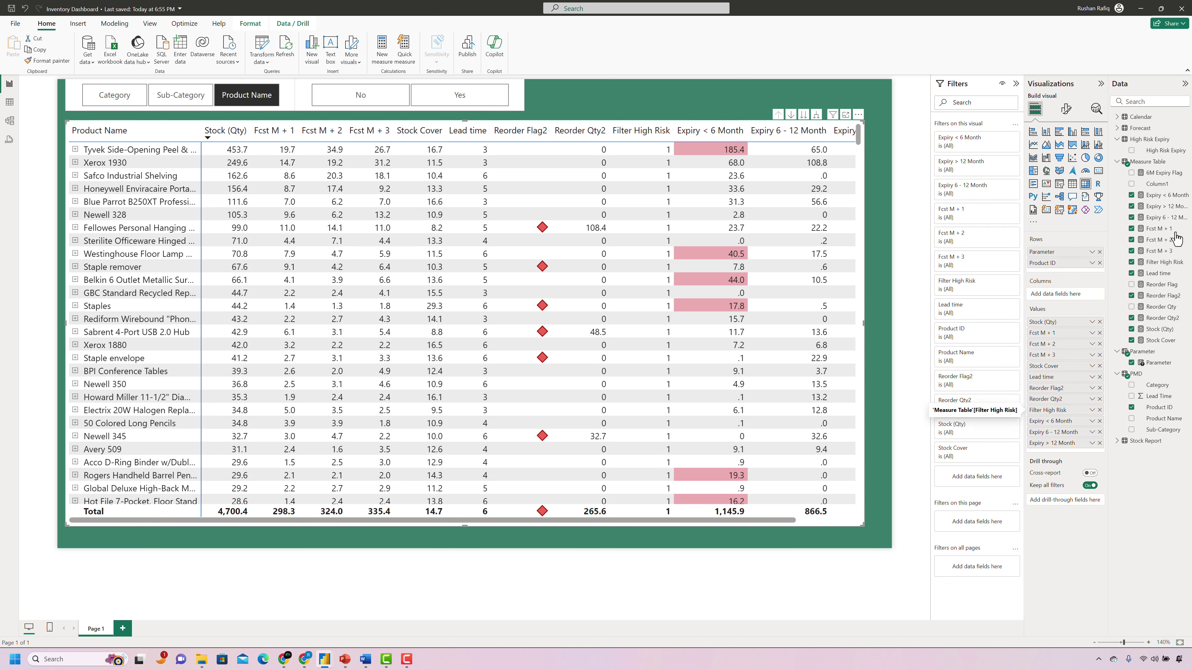
left_click(1171, 262)
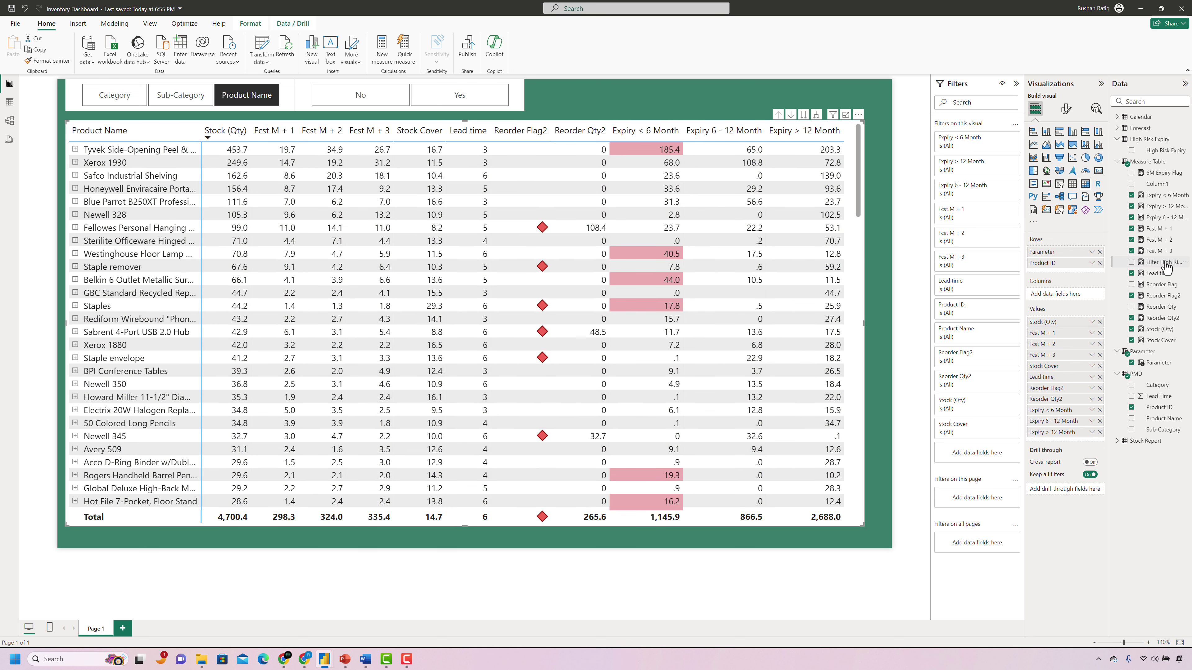
Filter the matrix visual by the Filter High Risk measure, showing only items whose value is 1.
left_click_drag(1168, 263, 992, 266)
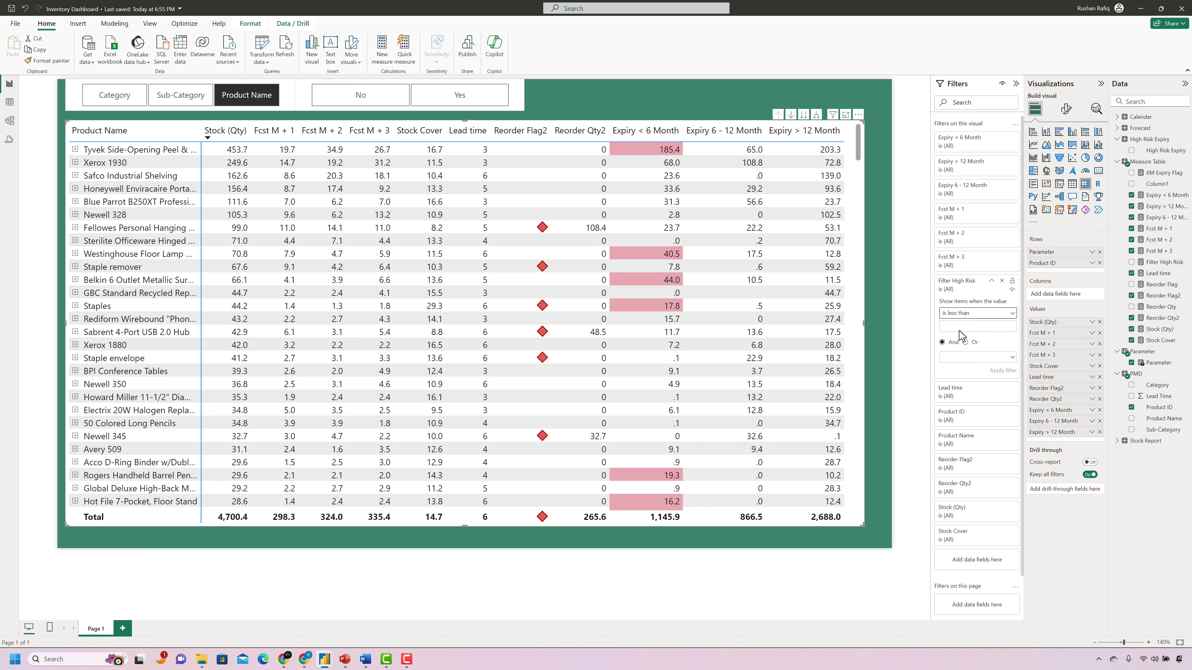
left_click(959, 313)
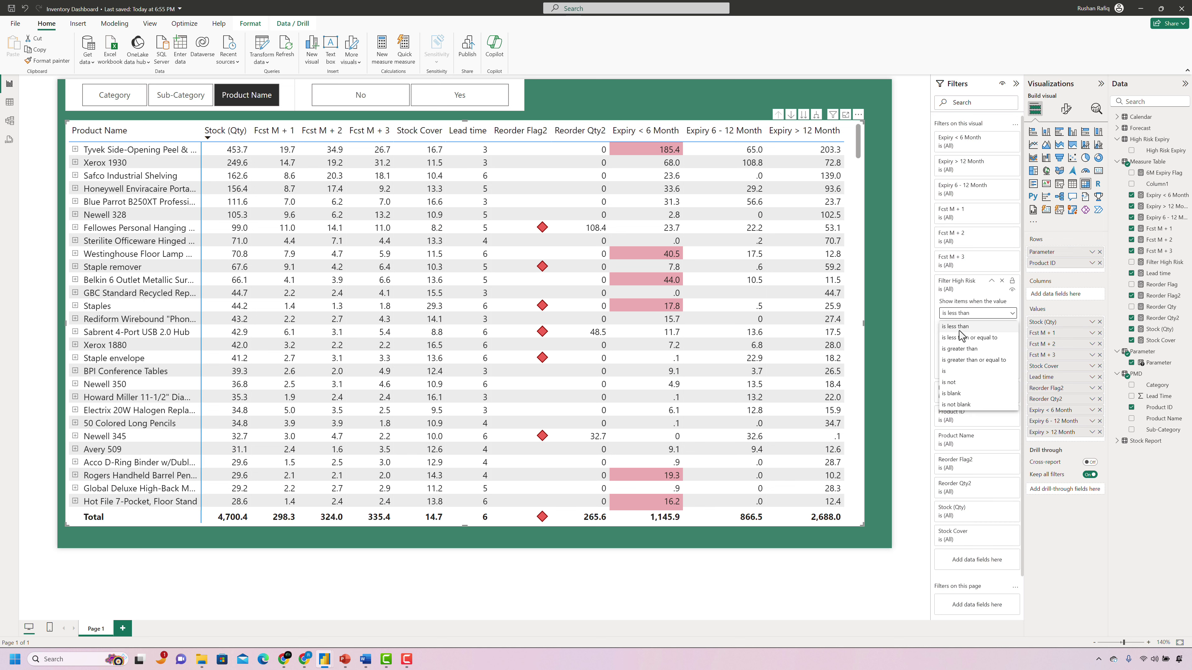
left_click(955, 370)
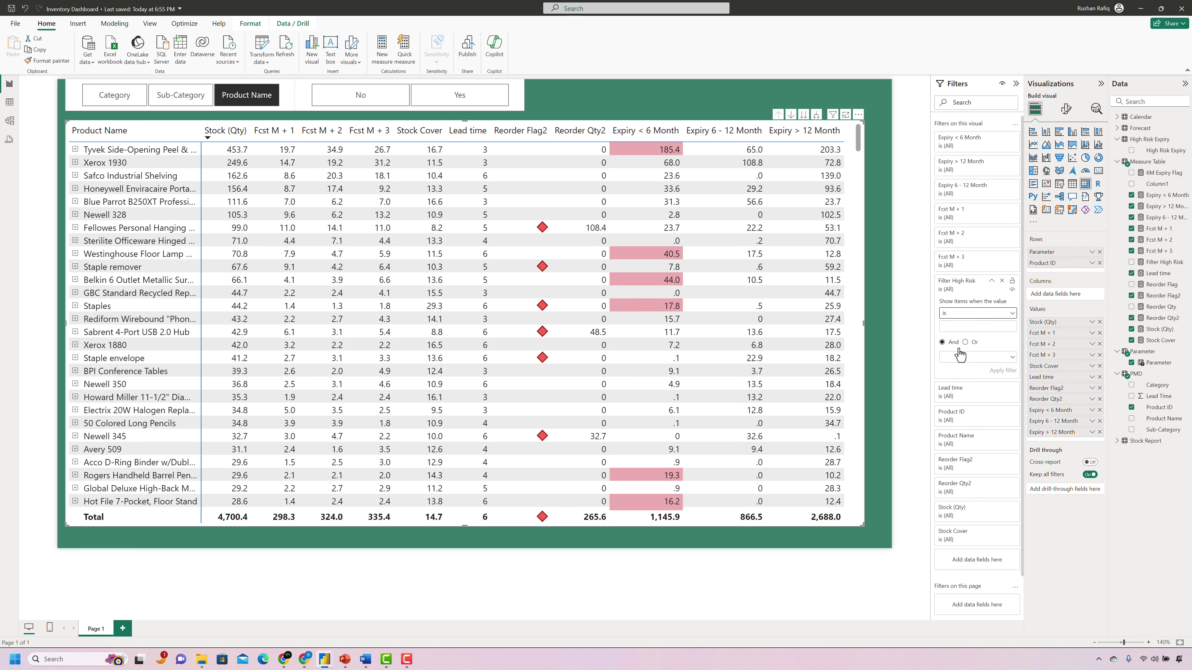
left_click(956, 326)
type("1")
left_click(1003, 371)
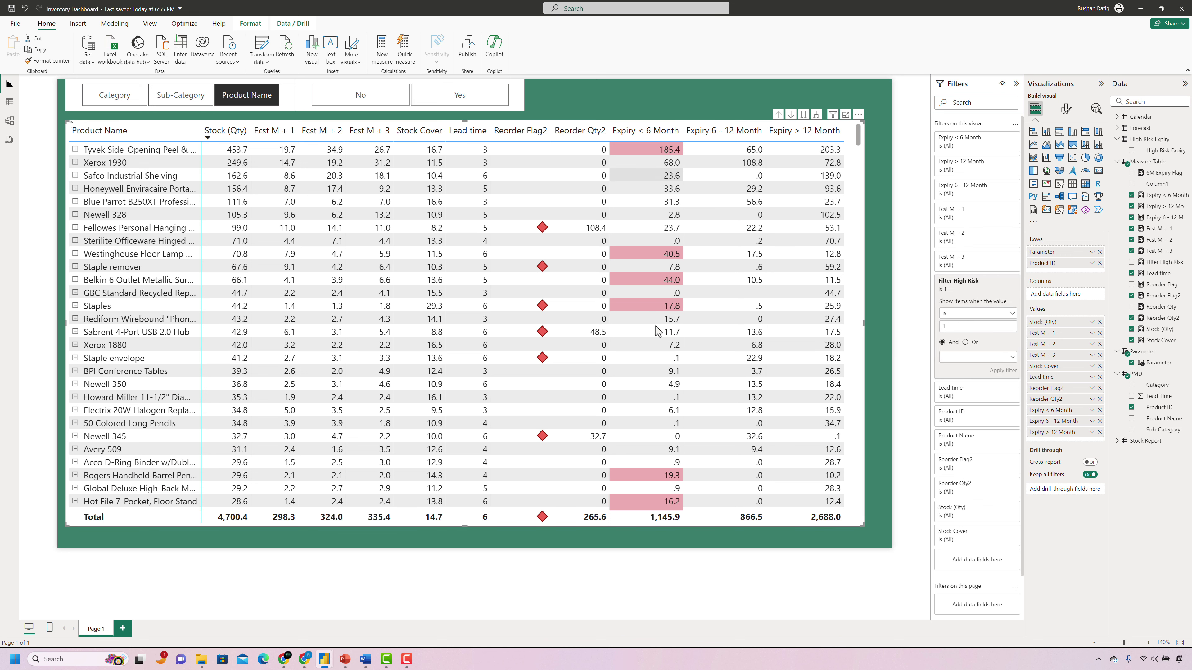
Test the filtered matrix with the High Risk Expiry slicer set to Yes and to No, and clear the selection.
left_click(457, 100)
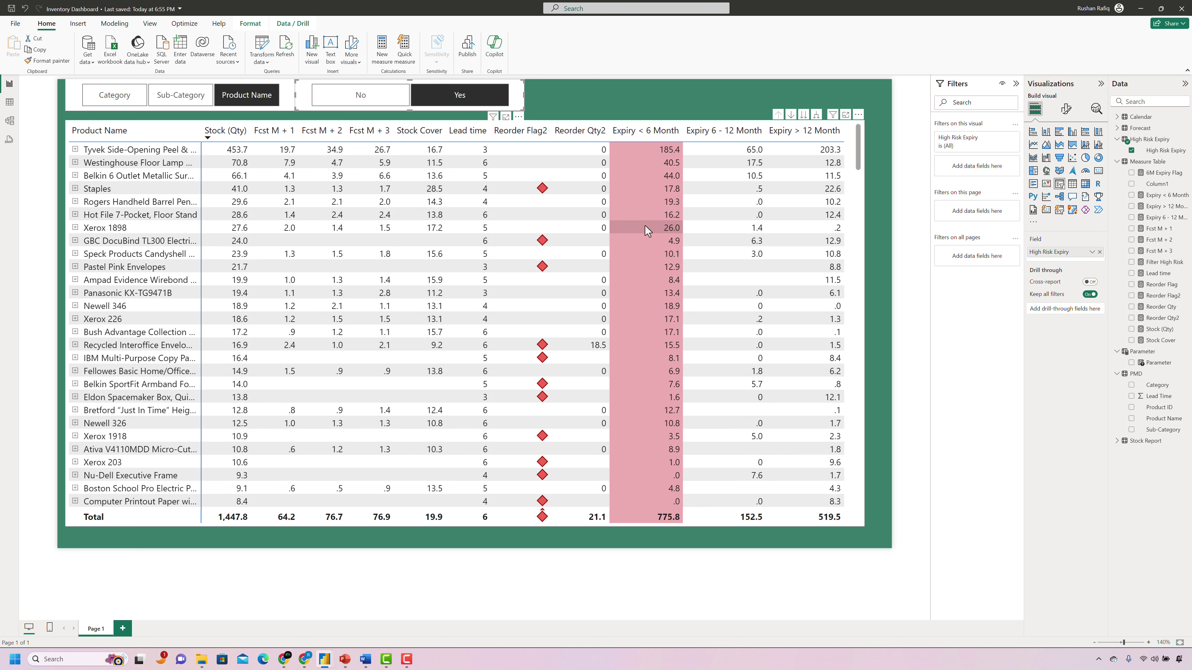
left_click(362, 100)
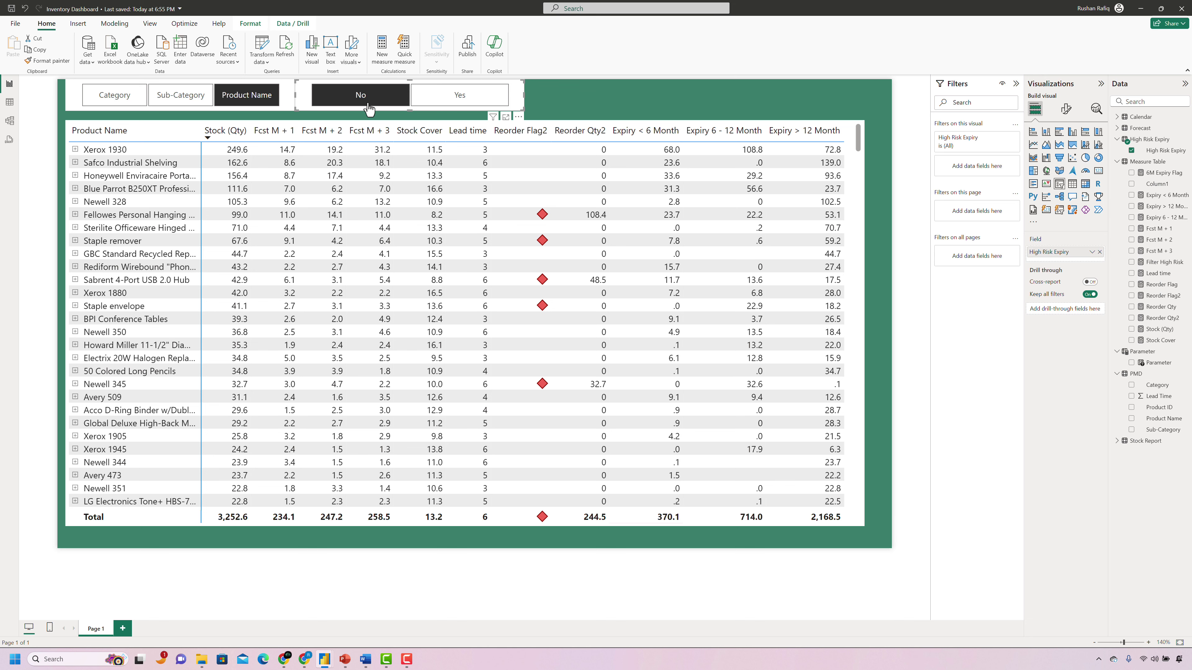
left_click(362, 97)
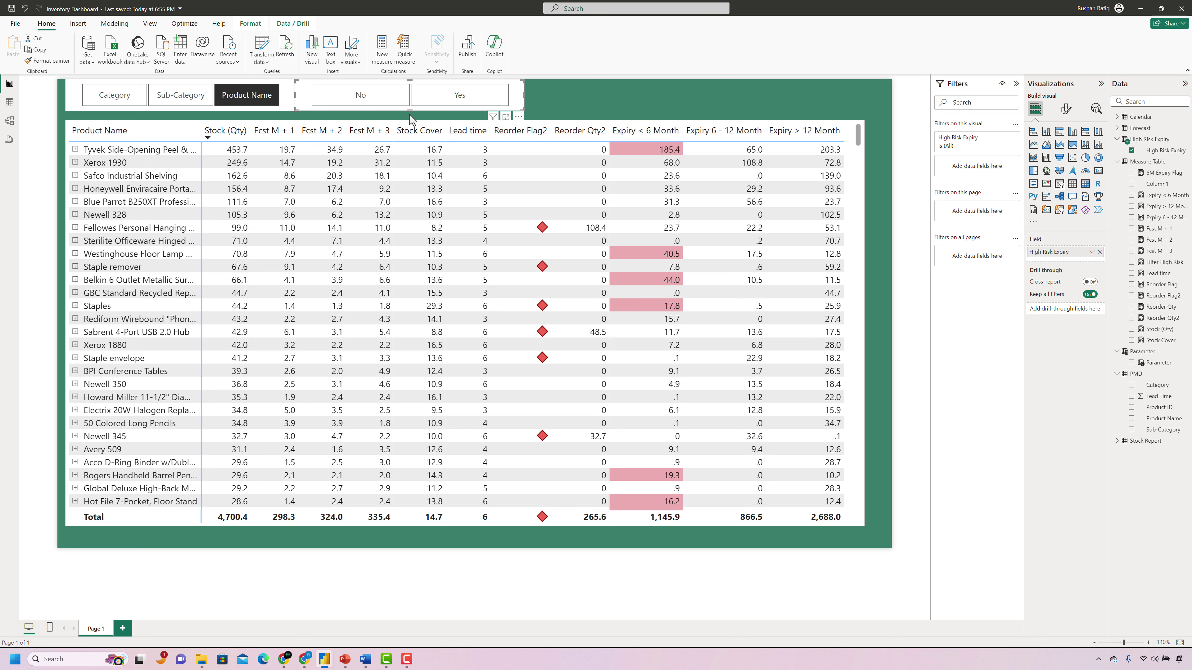
Make the High Risk Expiry and Parameter slicers slightly taller so that their headers fit above the buttons.
left_click_drag(410, 116, 410, 121)
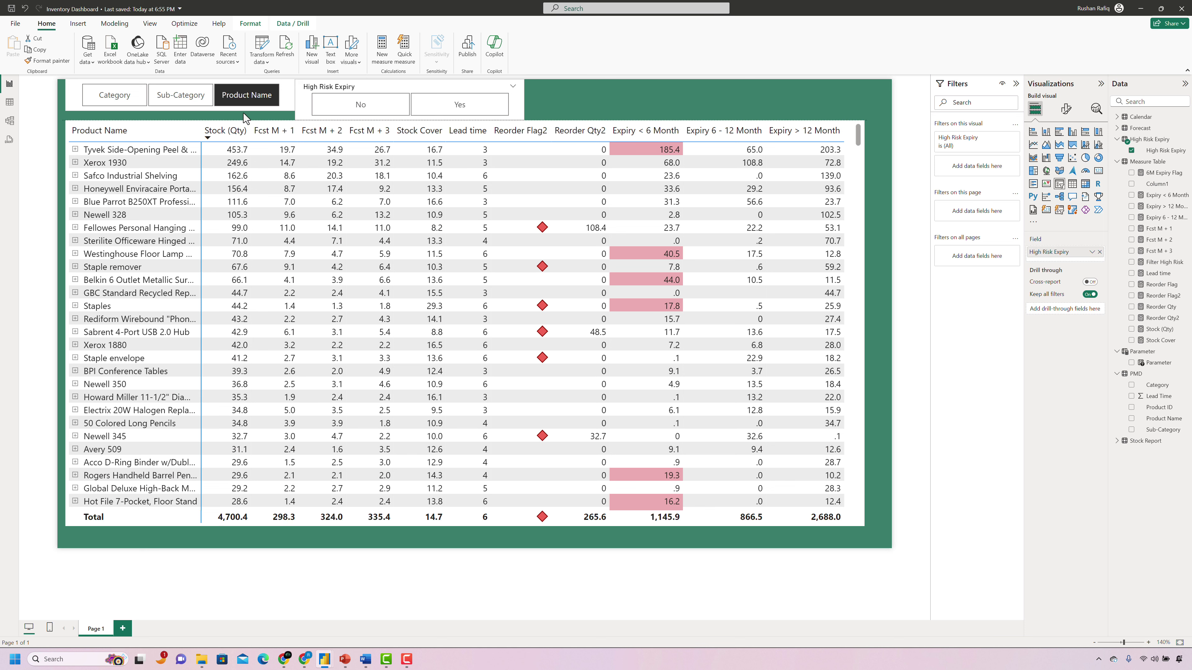
left_click(177, 111)
left_click_drag(179, 108, 180, 118)
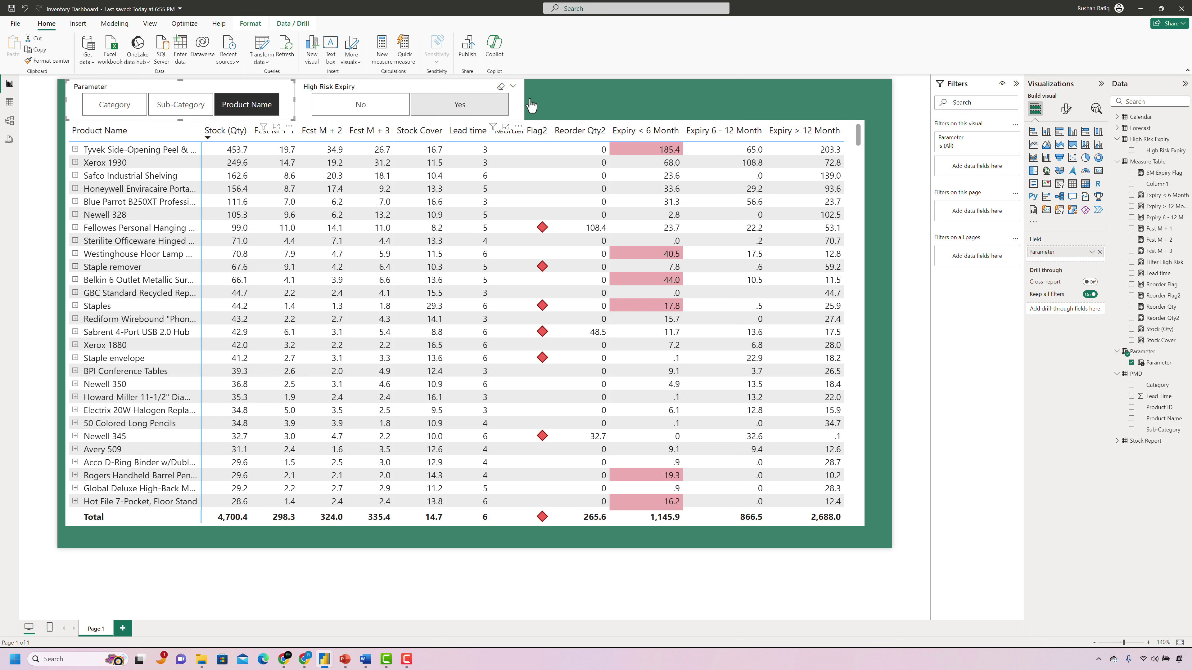
left_click(557, 95)
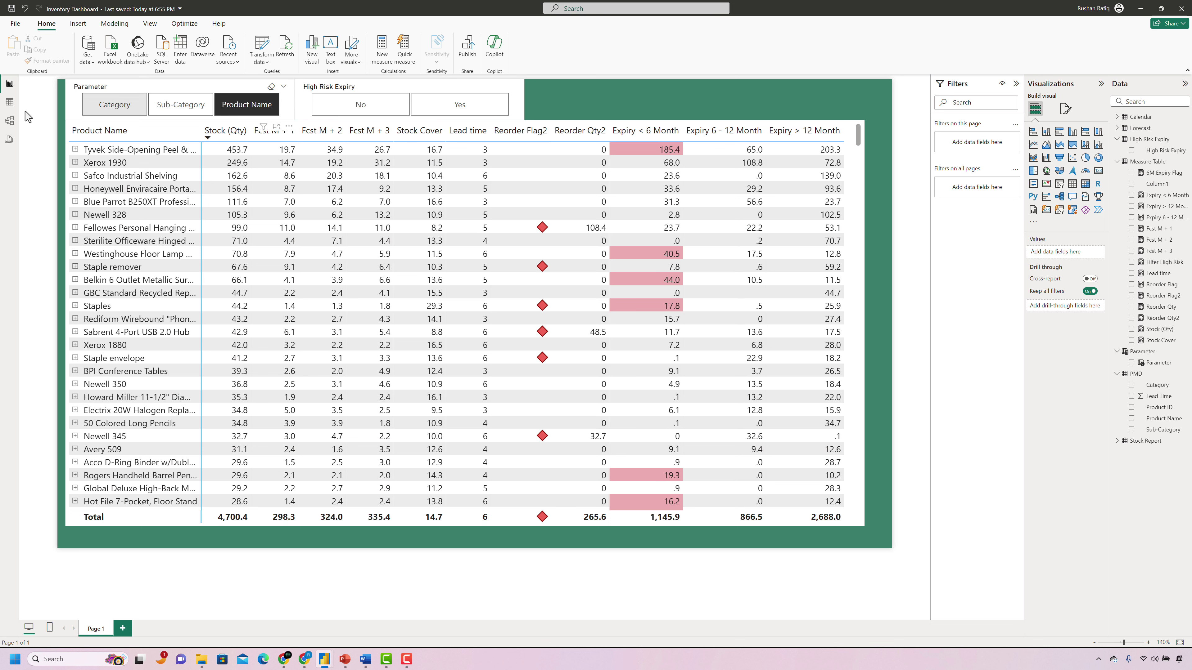
Create a table named Reorder Point Trigger with a single column of the same name holding the values Yes and No.
left_click(10, 104)
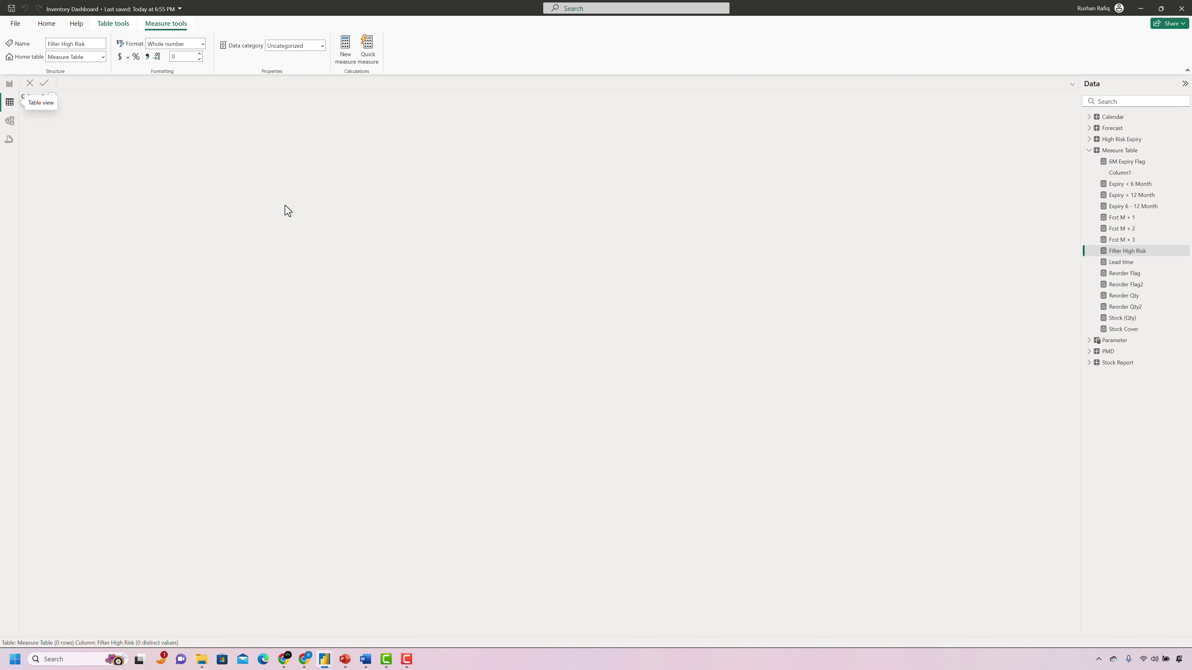
left_click(43, 26)
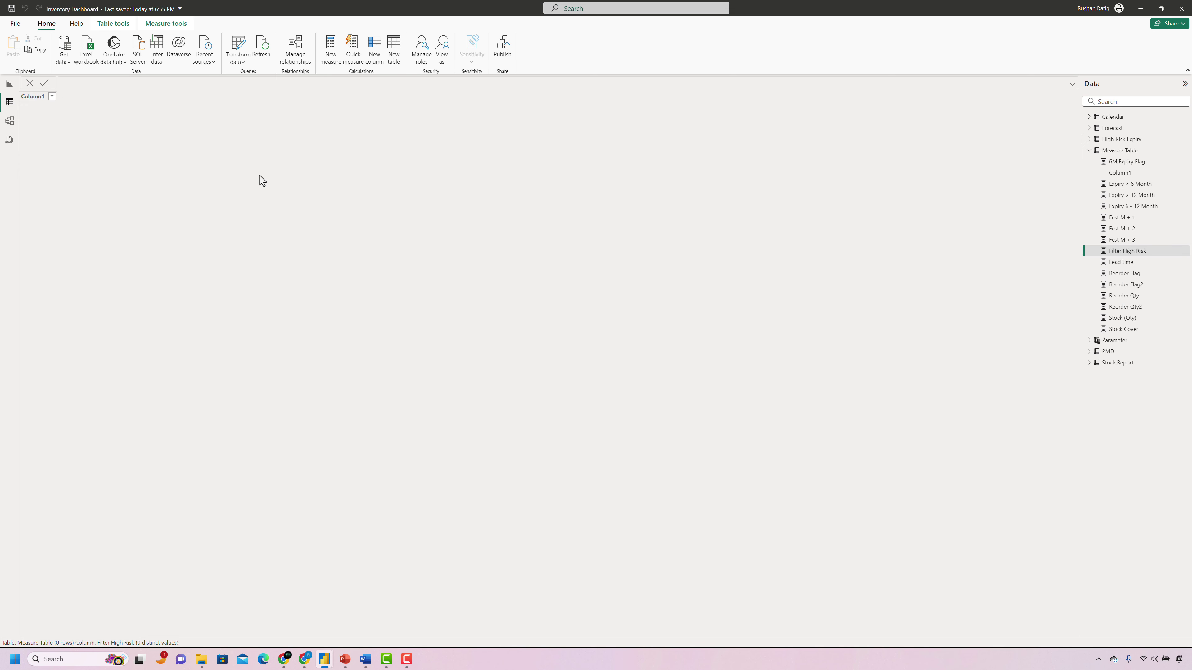
left_click_drag(449, 439, 419, 439)
type("Reorder P")
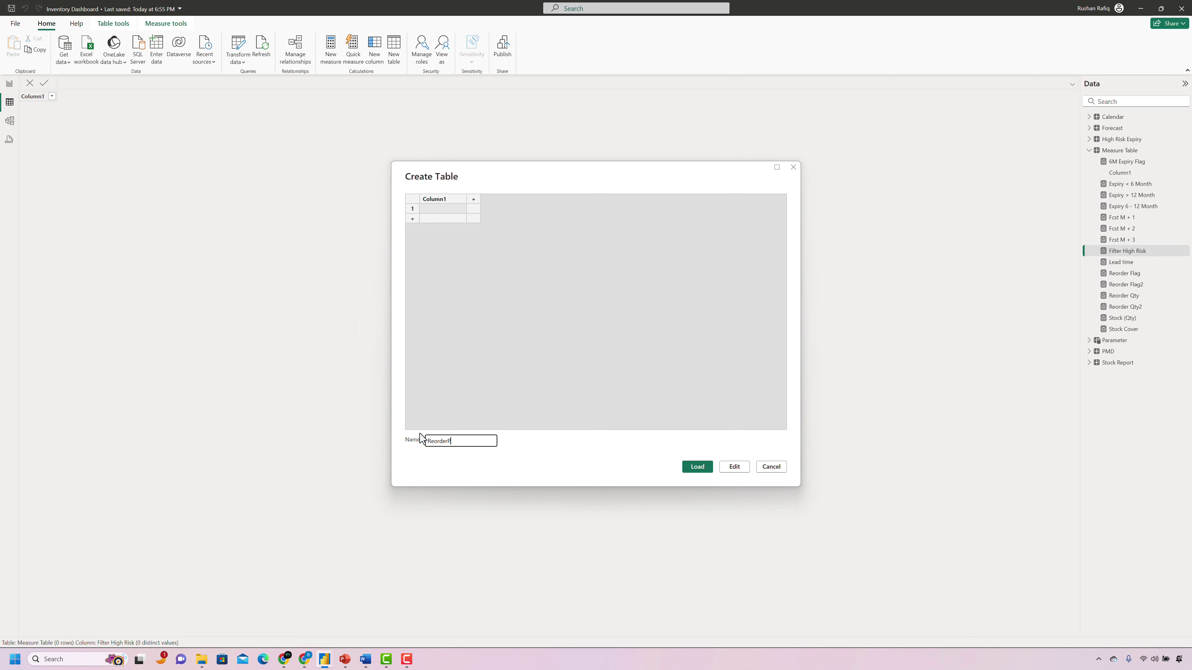
type("oint Trigger")
left_click(443, 209)
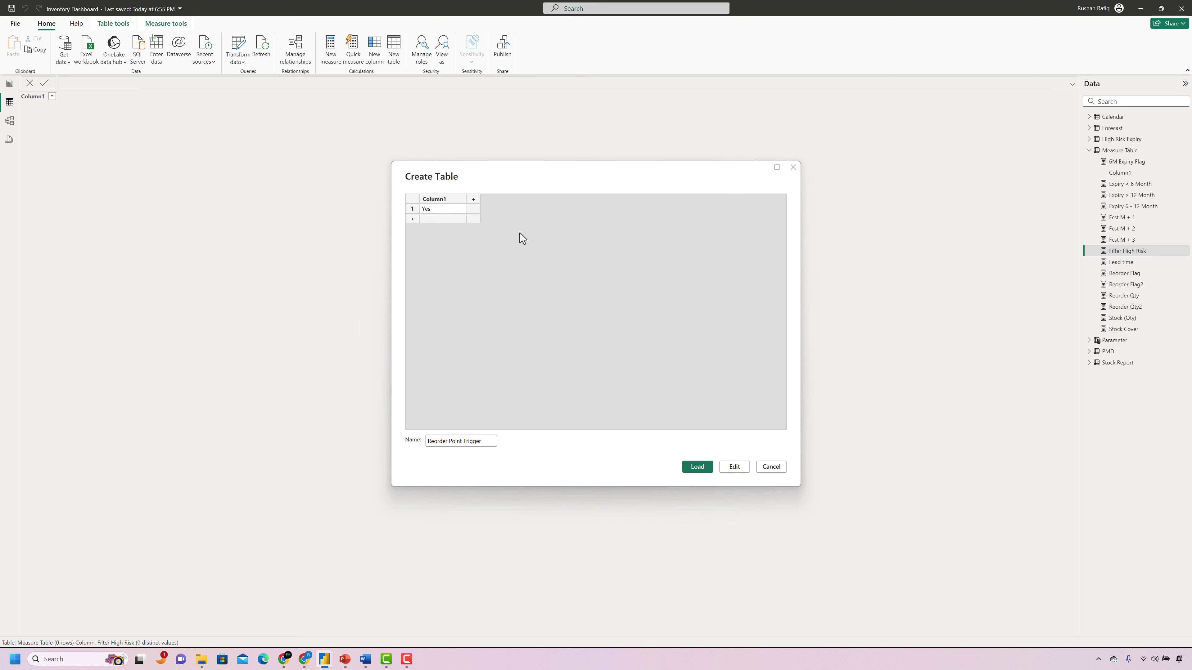
left_click(443, 218)
type("Reord")
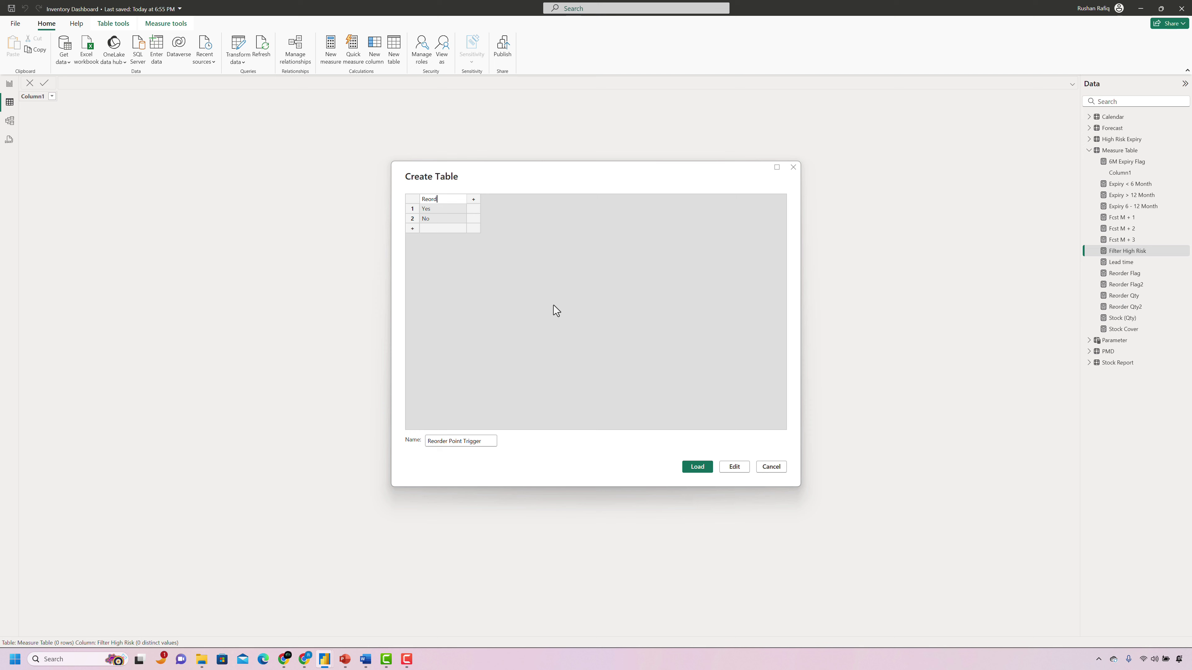
key("BackSpace")
type("der Trigger")
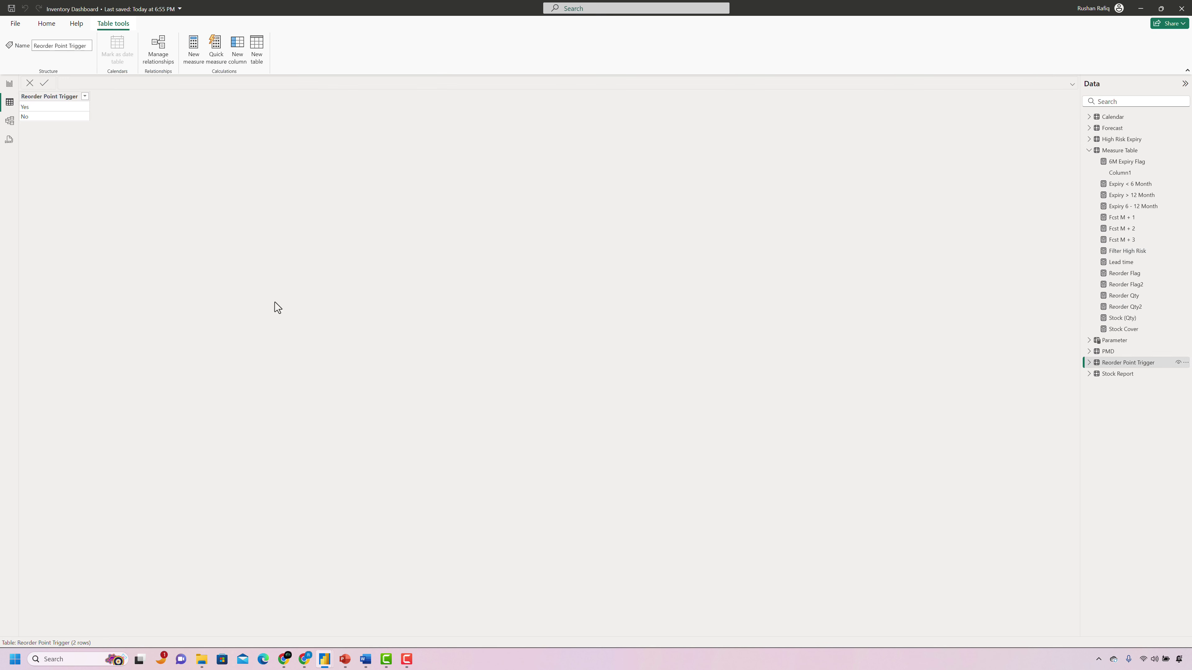
Duplicate the High Risk Expiry slicer beside the original and replace its field with Reorder Point Trigger.
left_click(9, 83)
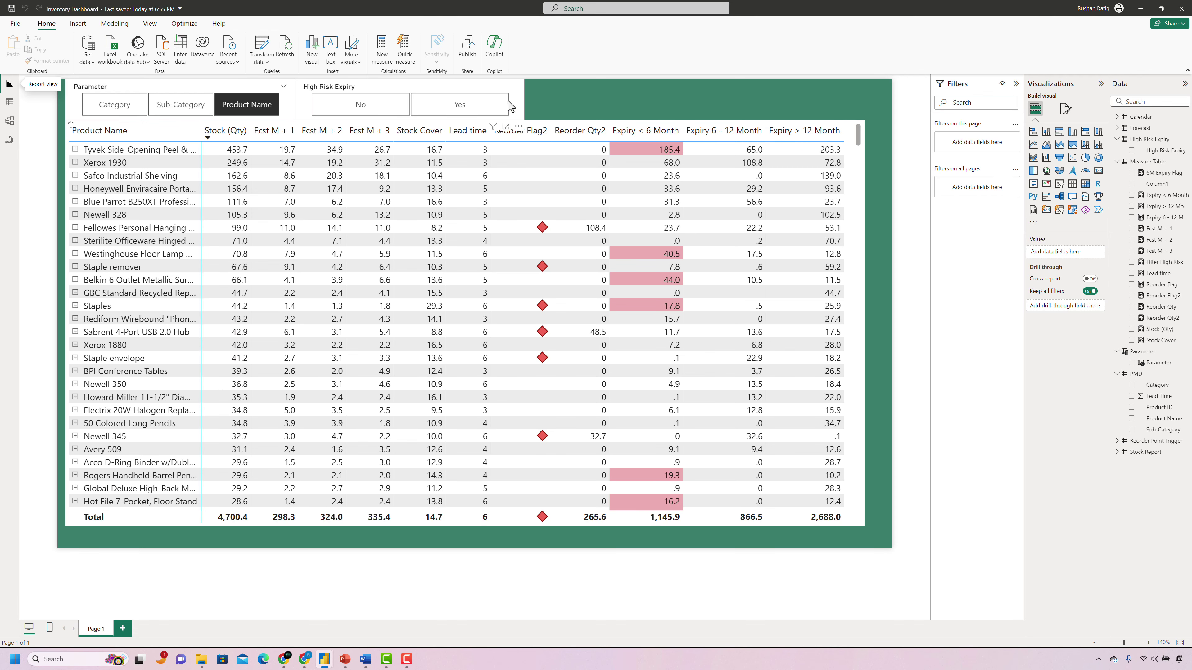
left_click(386, 88)
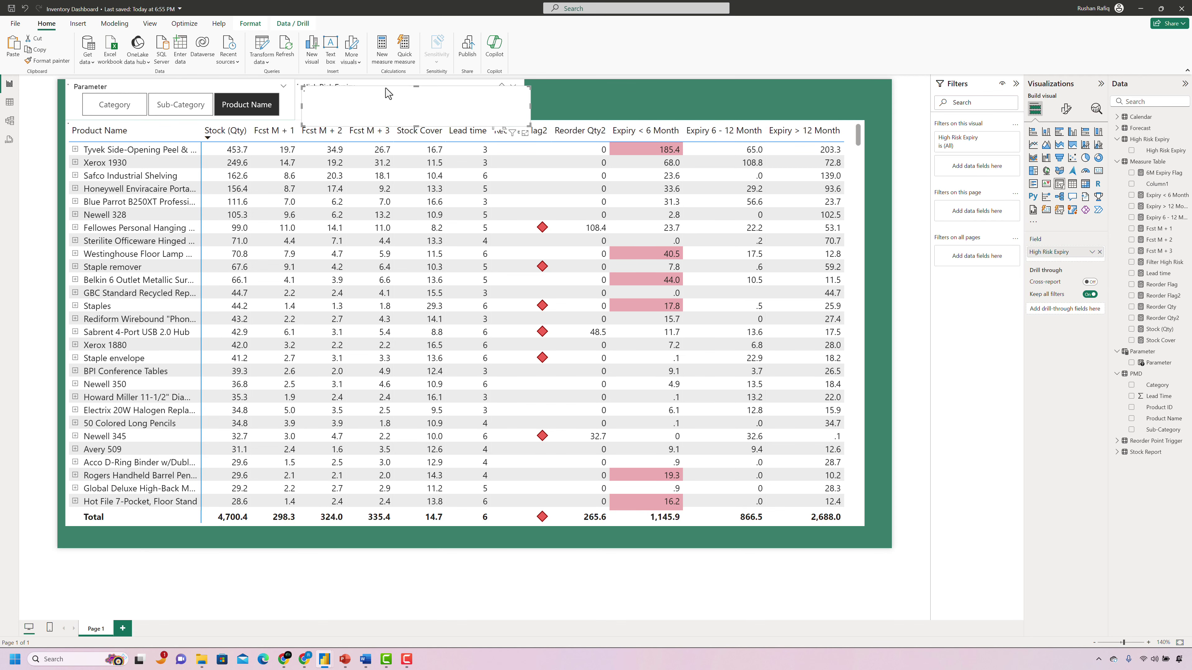
key("ctrl+c")
key("ctrl+v")
left_click_drag(1098, 252, 1070, 254)
left_click(1117, 441)
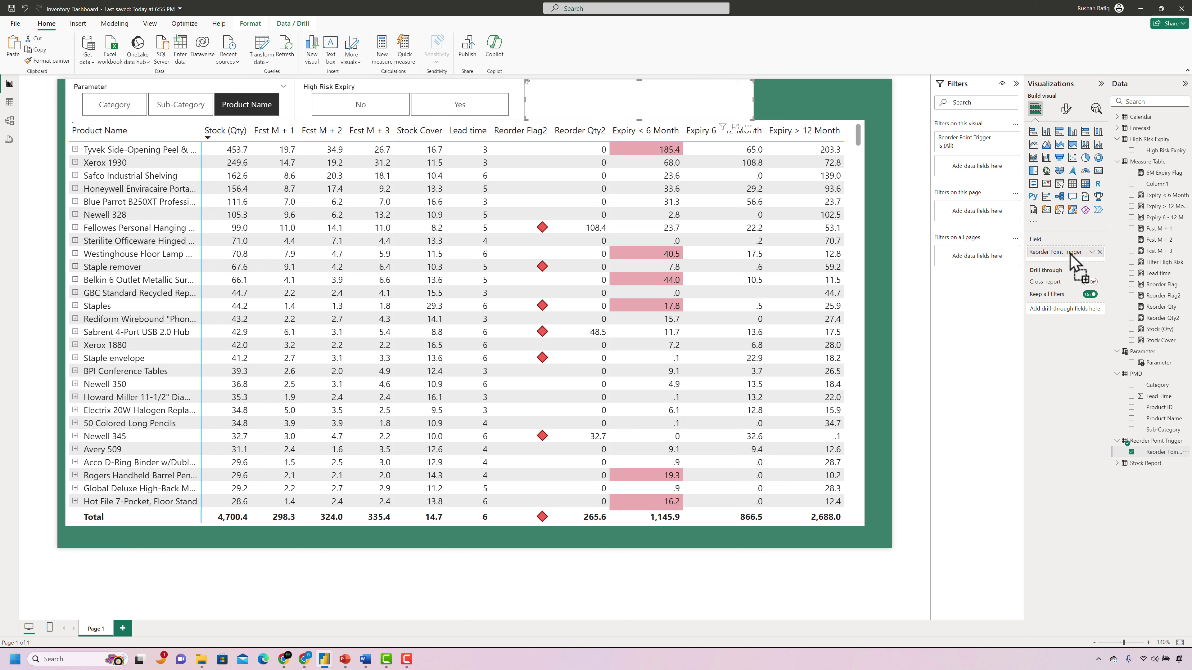
Lower the matrix's upper edge so that it leaves a gap below the row of slicers.
left_click(427, 126)
left_click_drag(464, 122, 462, 141)
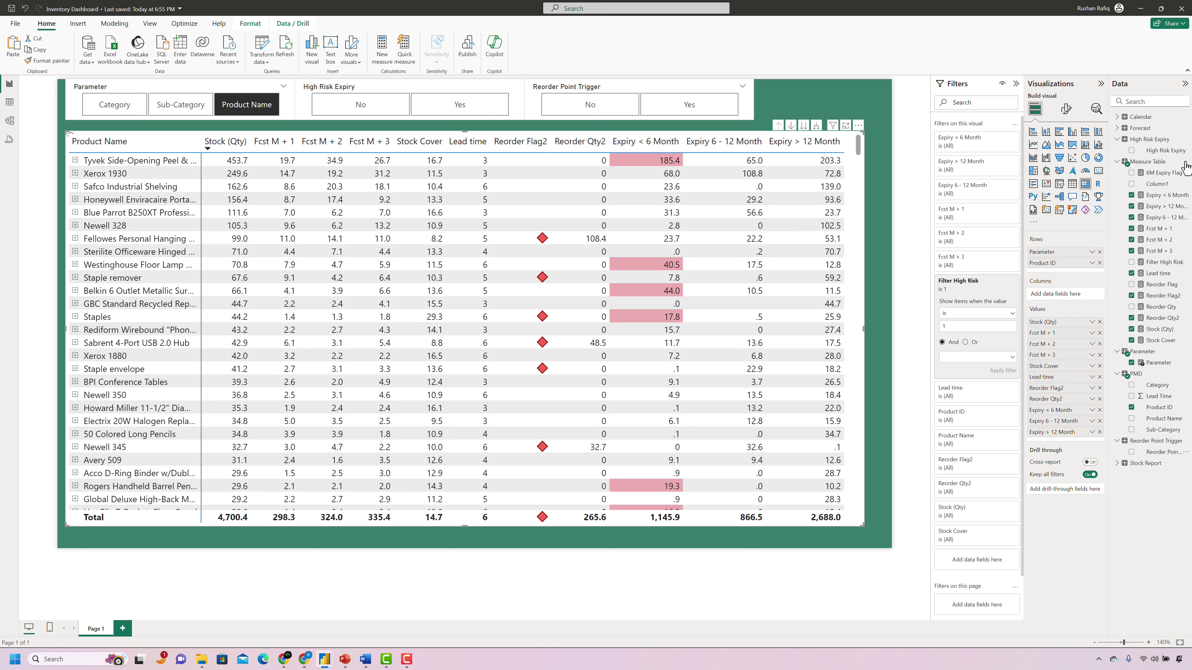
left_click(877, 147)
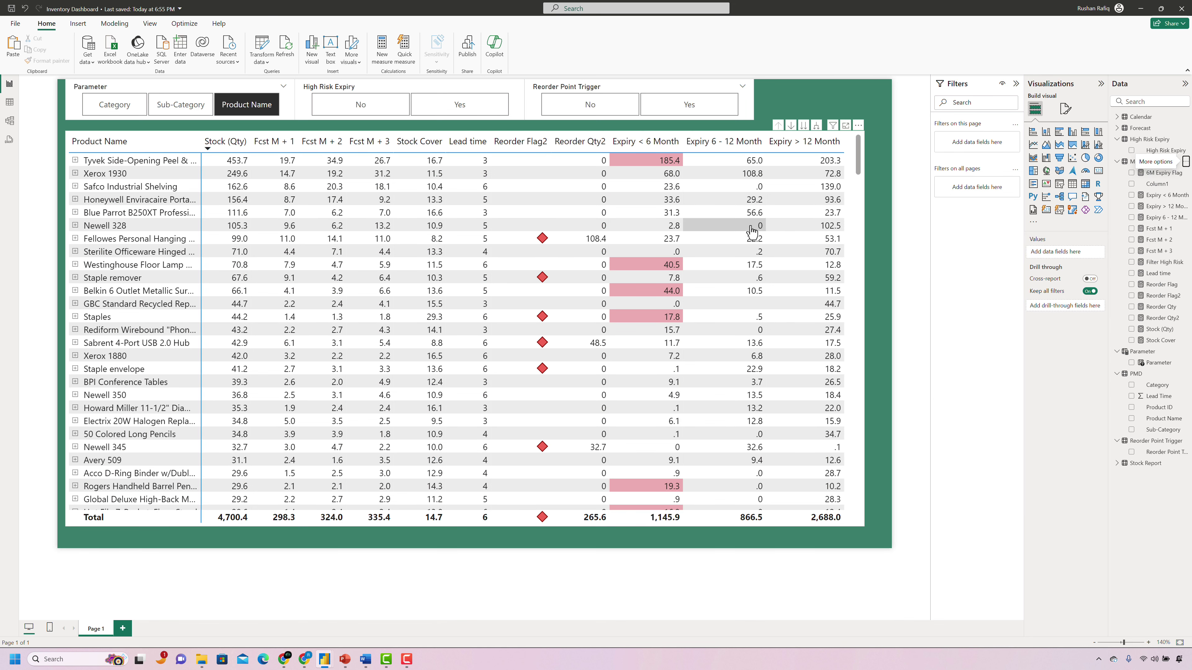
Start a measure Filter Status ROP in the Measure Table with variable _Selectedvalue set to SELECTEDVALUE('Reorder Point Trigger'[Reorder Point Trigger]).
key("alt+h")
type("nmFi")
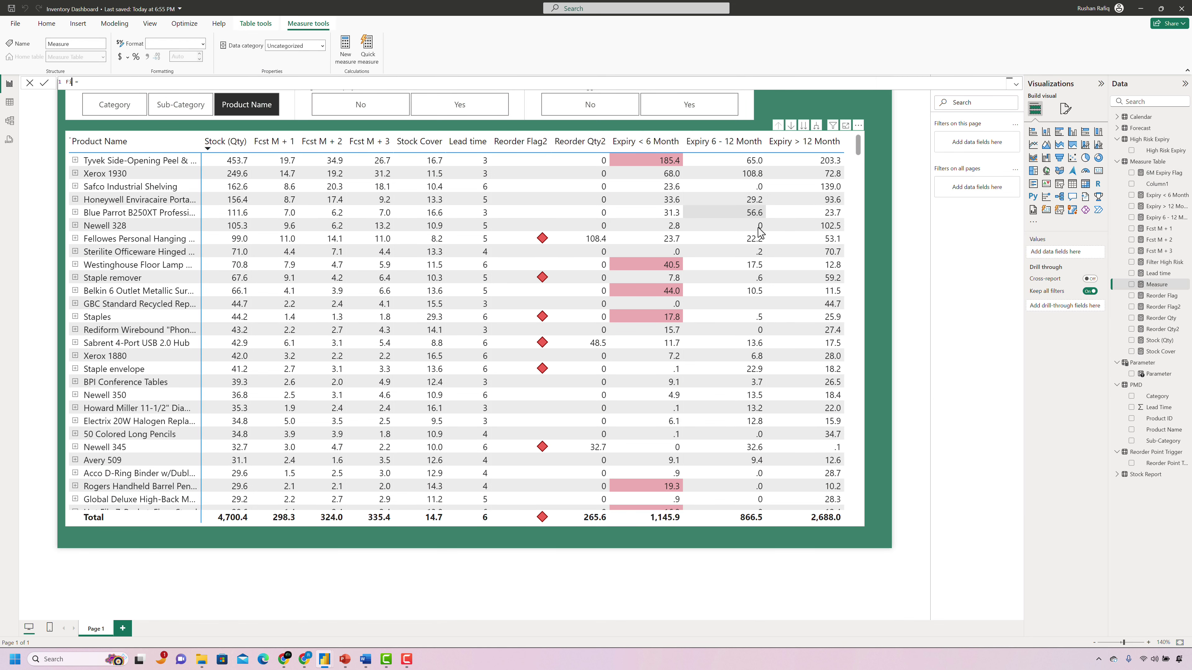
type("lter Status ROP")
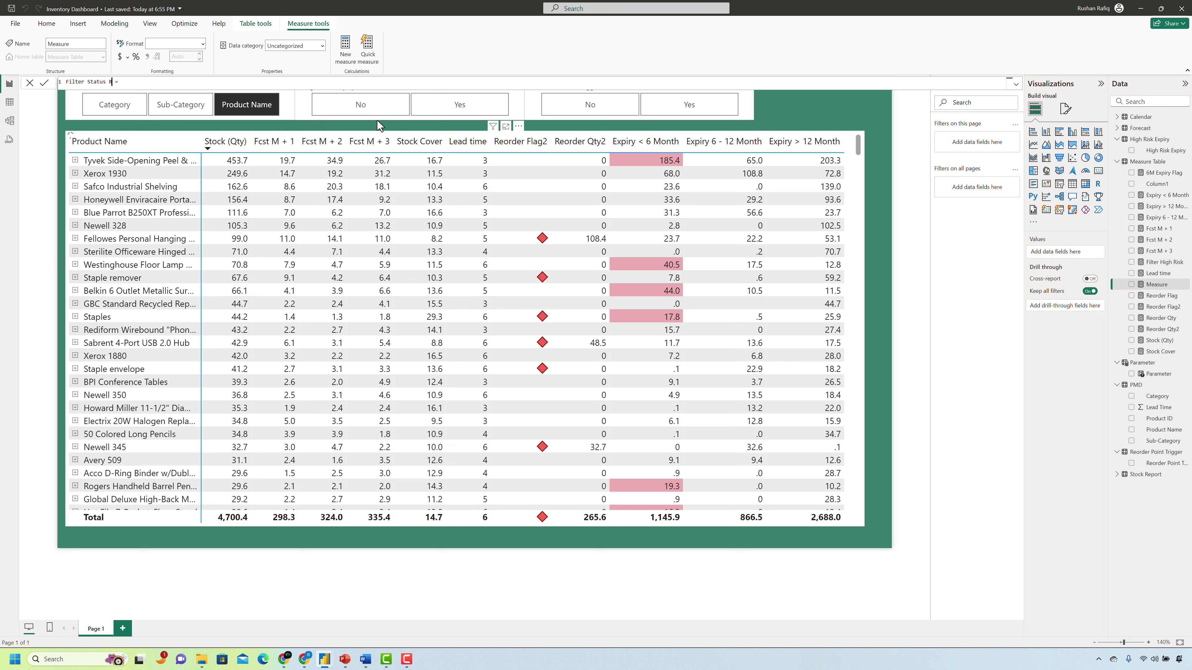
key("End")
key("shift+Return")
key("shift+Return")
type("VAR")
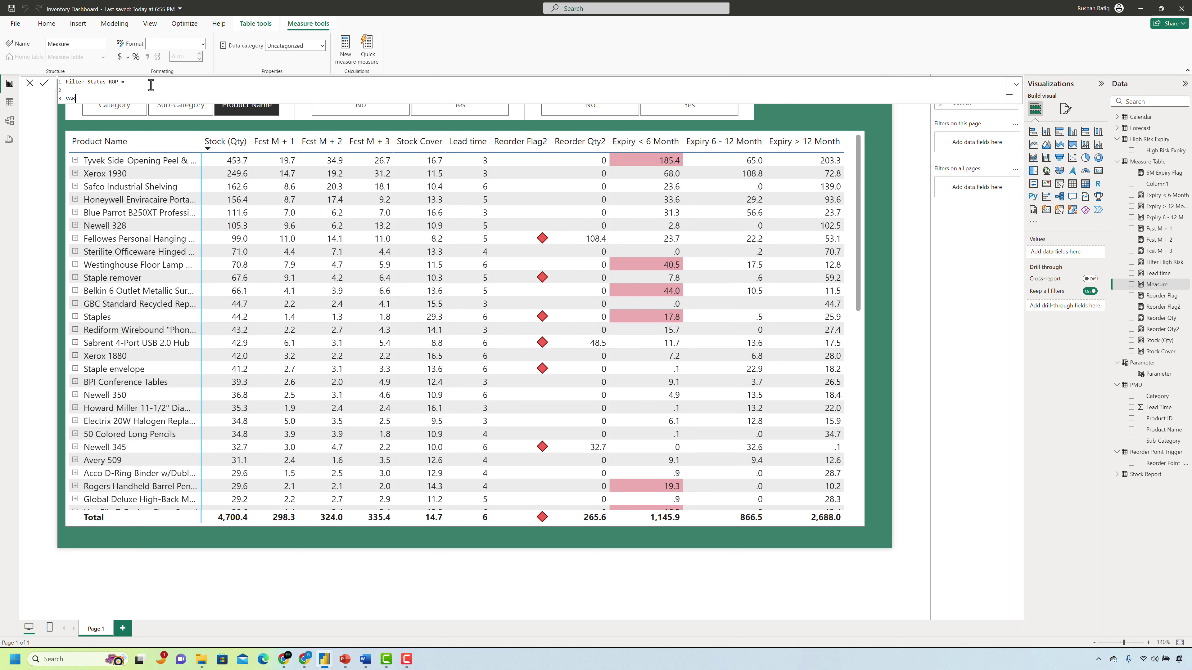
type(" _Selectedvalue =")
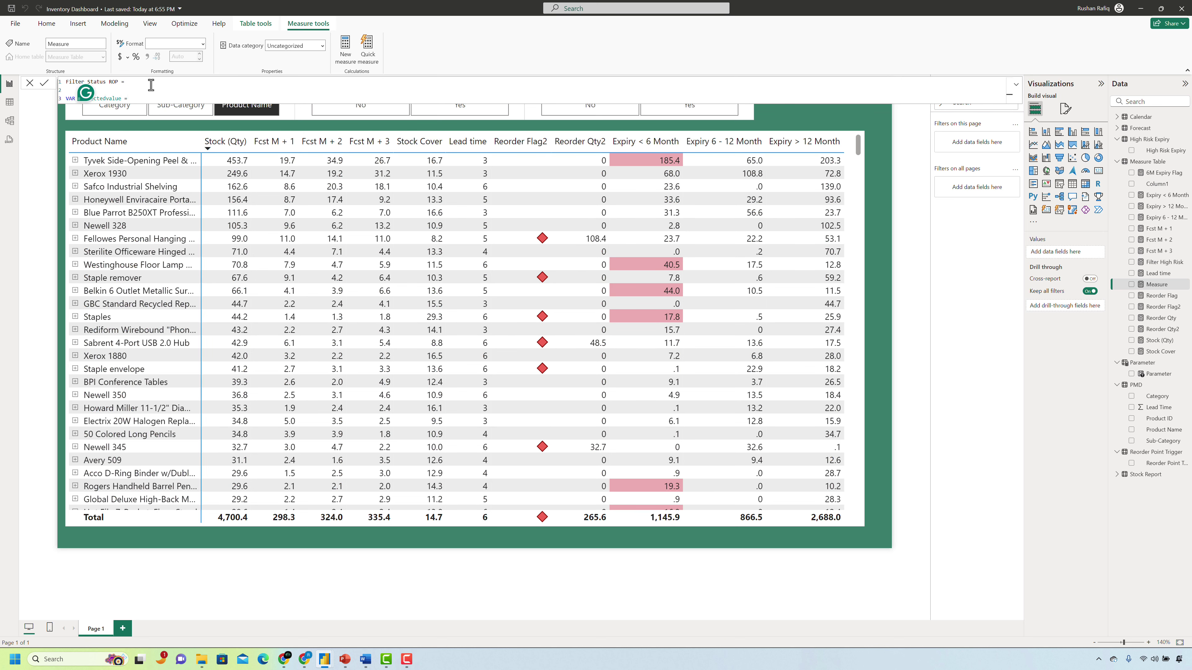
type(" SELECTEDVALUE('Reorder Point Trigger'[Reorder Point Trigger])")
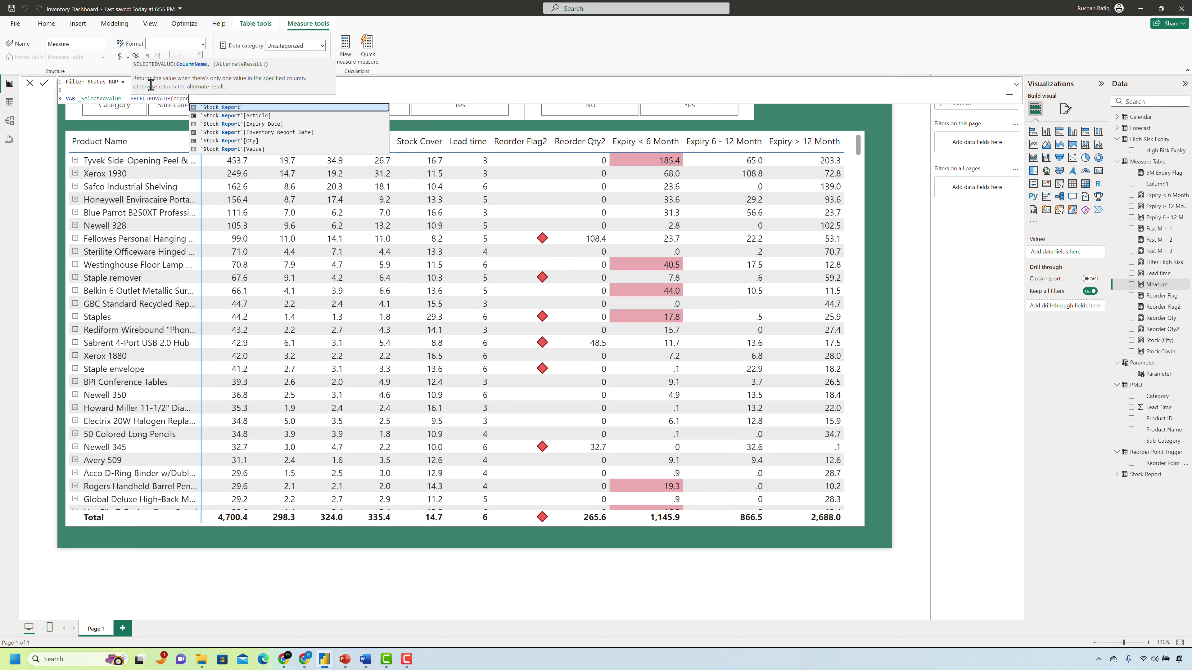
Finish the measure with SWITCH(TRUE()) returning 1 for "Yes" with [Reorder Flag2] = 1, "No" with [Reorder Flag2] = 0, or BLANK(), otherwise 0.
key("shift+Return")
key("shift+Return")
type("RETURN SWITCH(")
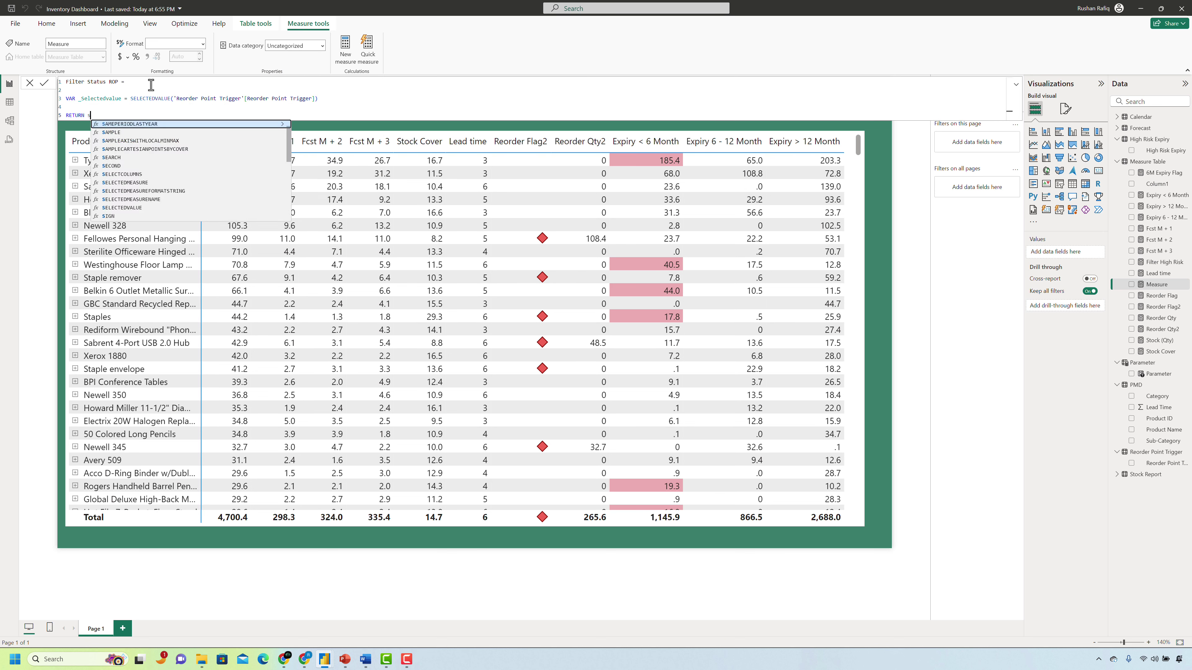
key("shift+Return")
type("TRUE(),")
key("shift+Return")
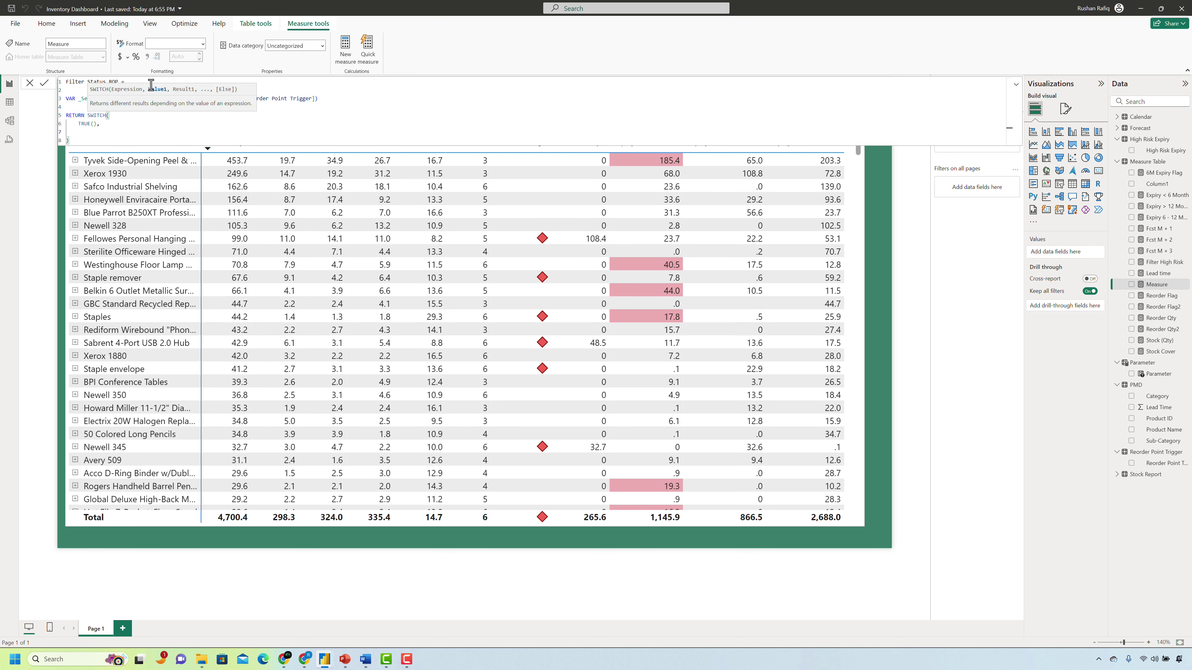
type("_Selectedvalue = \"Yes\" &&")
type("\" && [Reorder Flag2] = 1,1,     _Selectedvalue = \"No\" && [Reorder Flag2] = 0,1,     _Selectedvalue = BLANK(),1,     0")
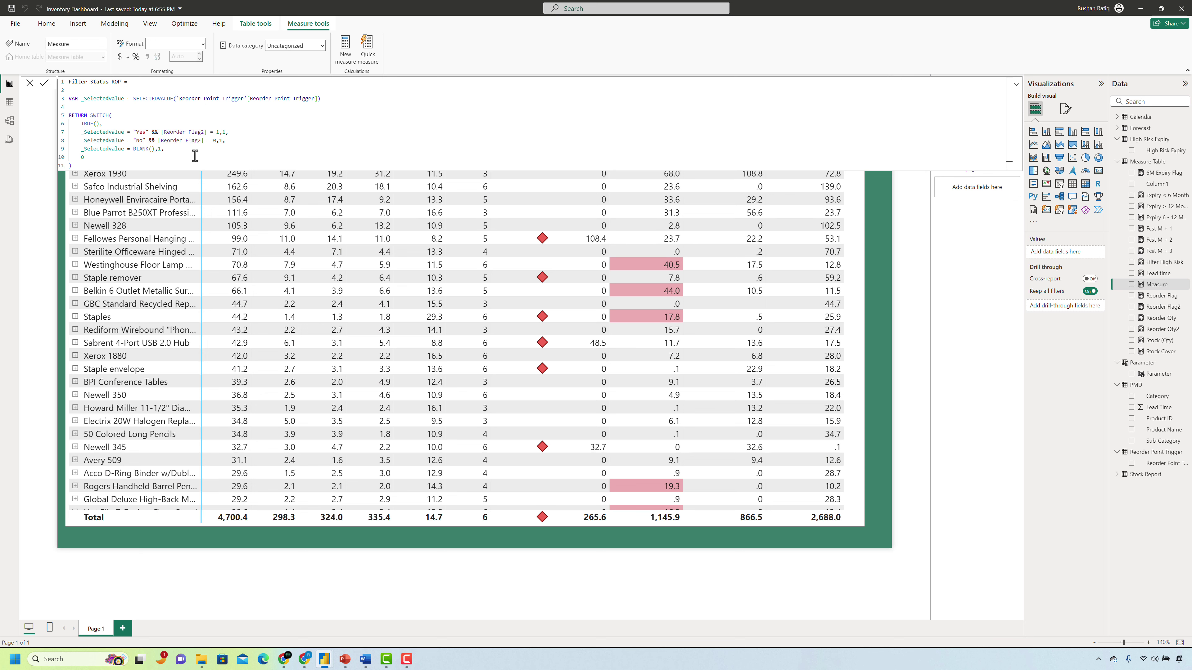
key("Return")
left_click(1016, 84)
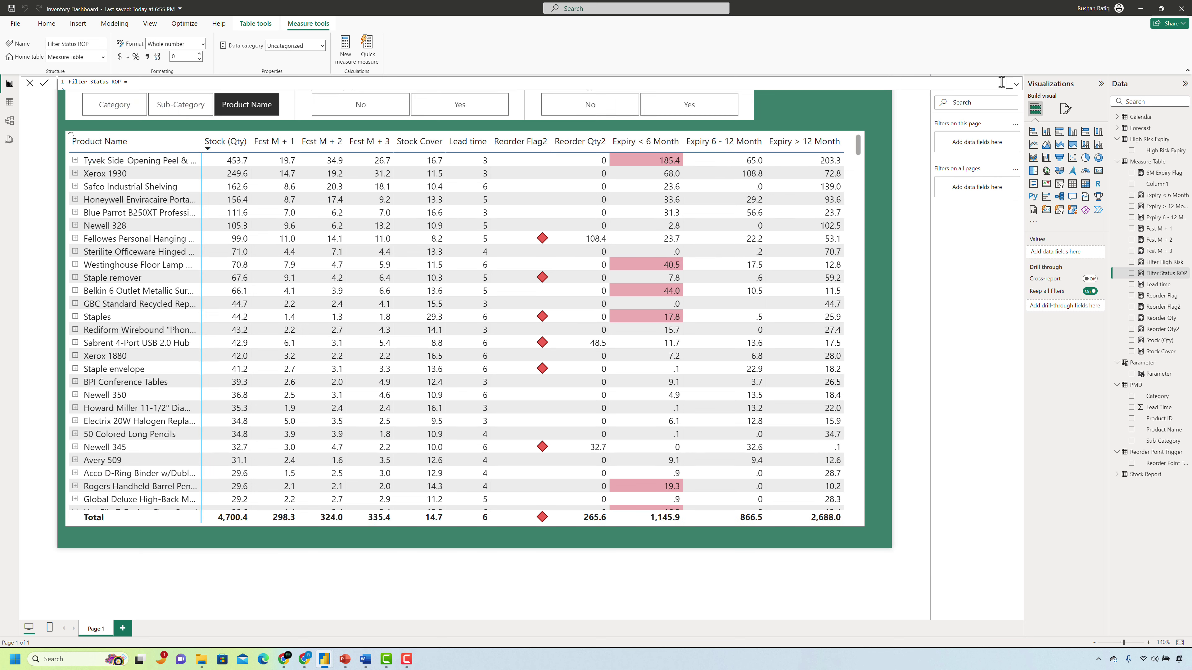
Check Filter Status ROP as a temporary matrix column with the Reorder Point Trigger slicer on Yes and on No, and clear both.
left_click(859, 145)
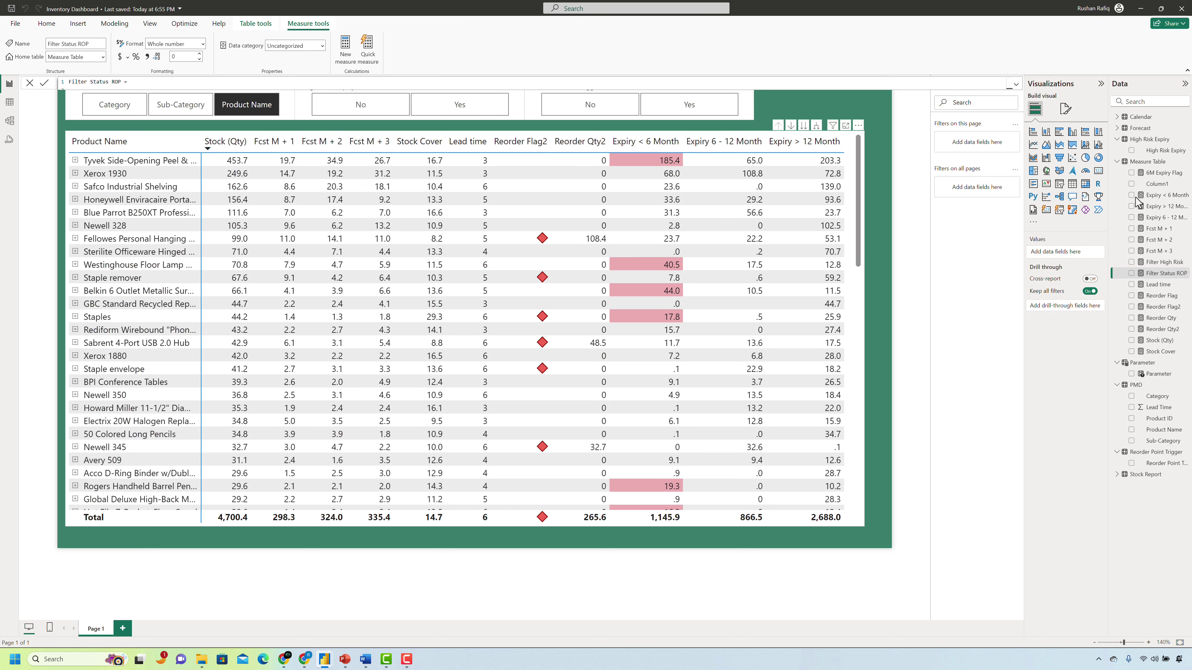
left_click_drag(1135, 275, 696, 278)
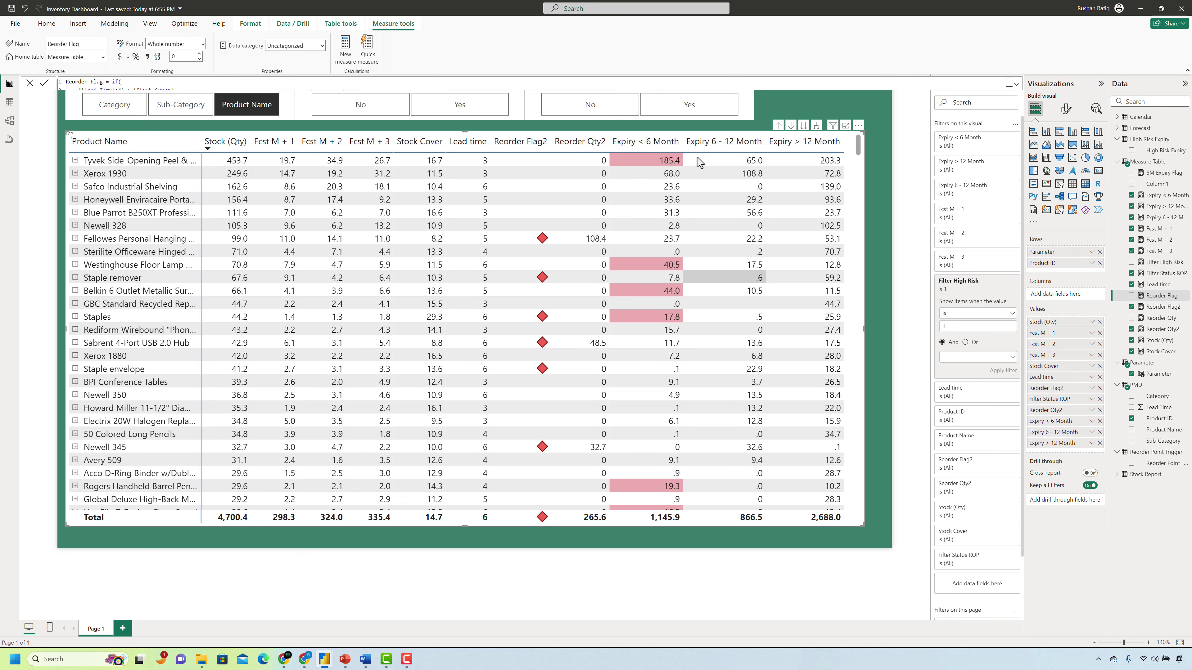
left_click(688, 110)
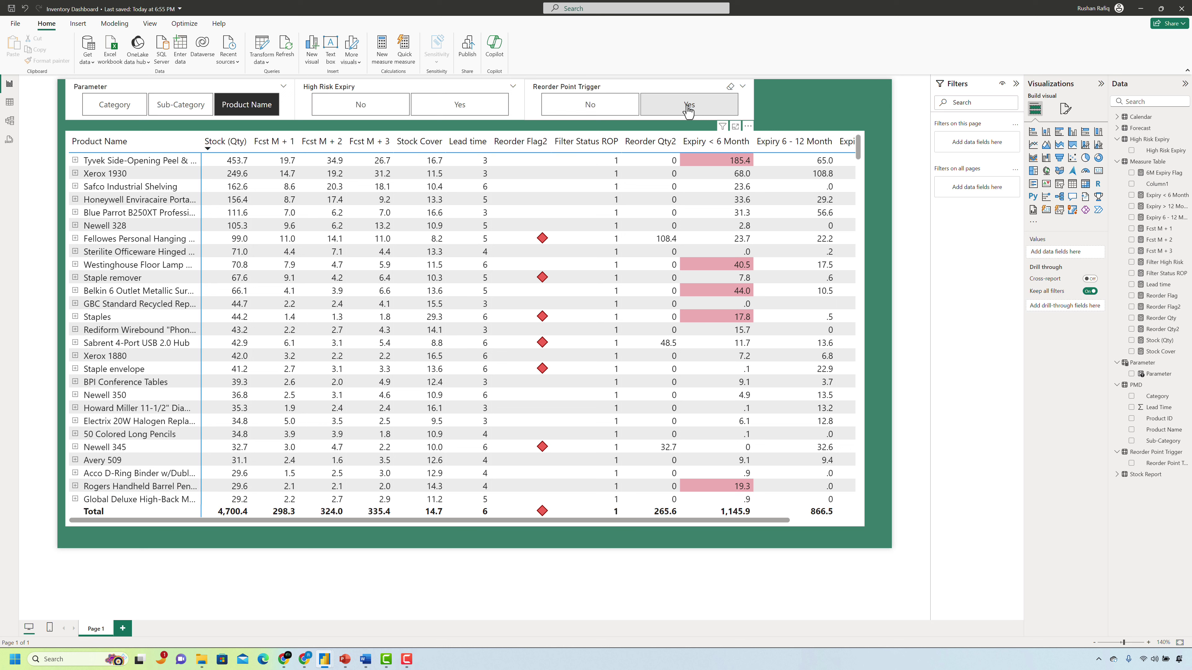
left_click(689, 110)
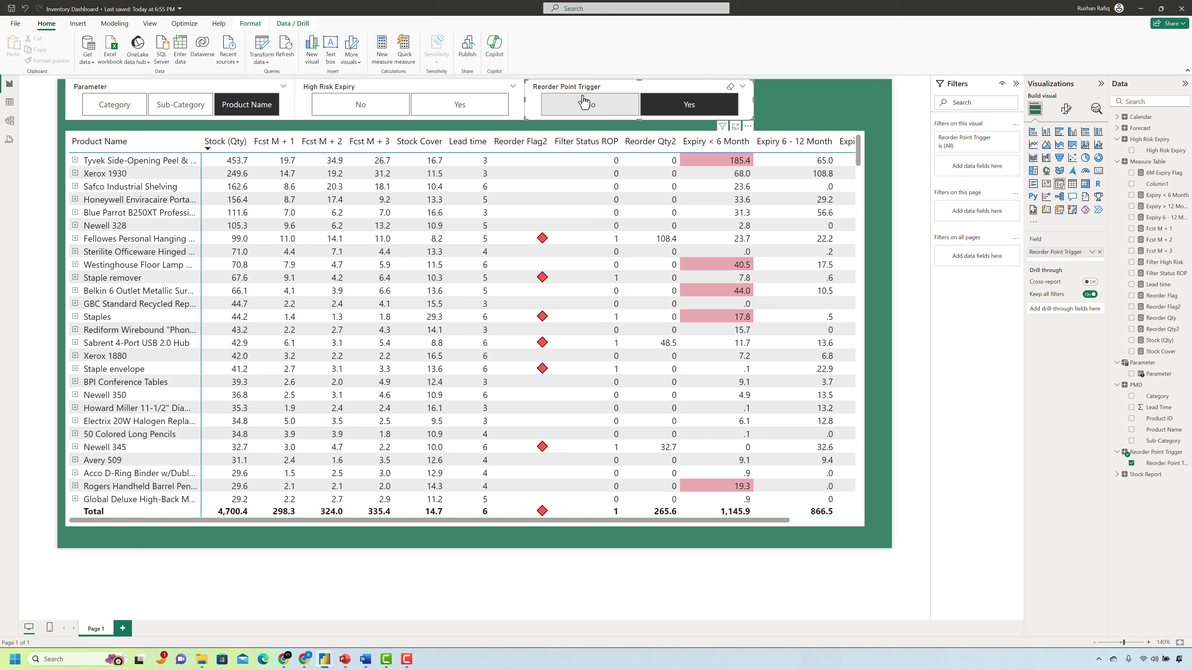
left_click(589, 104)
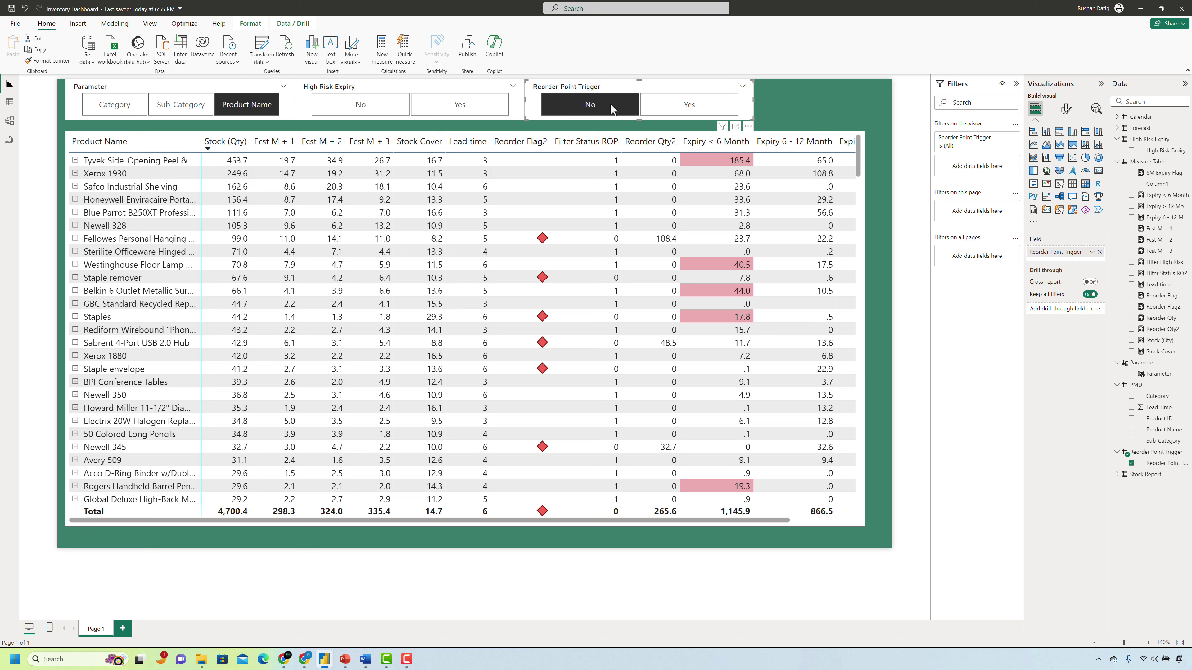
left_click(589, 103)
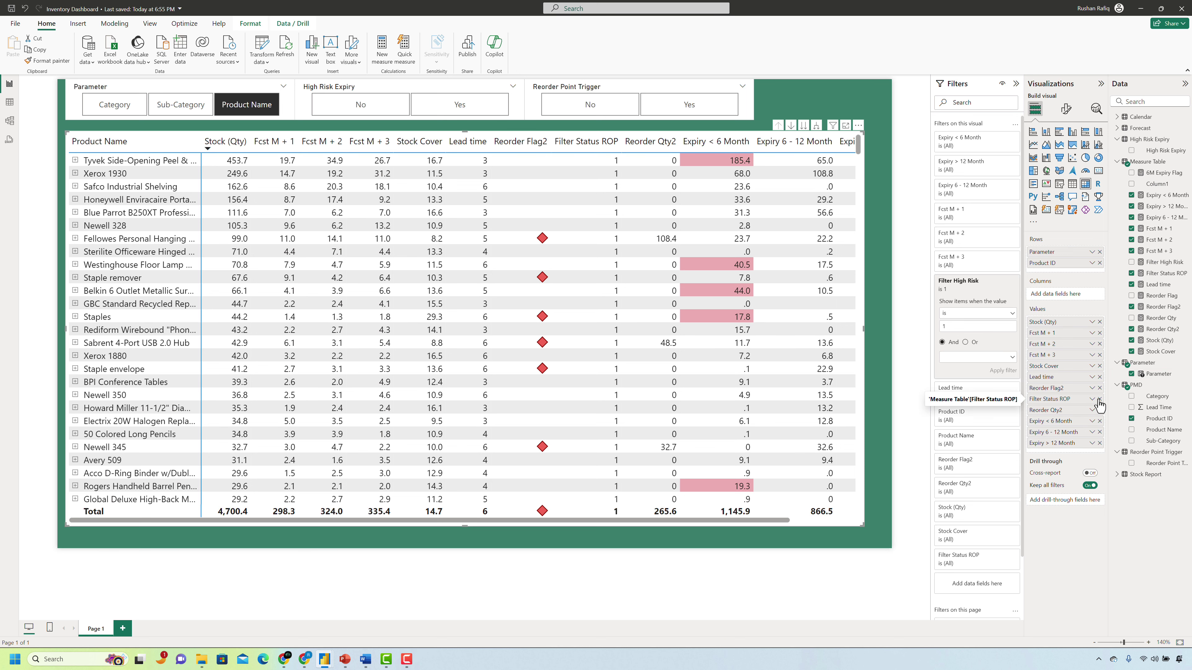
left_click(1137, 273)
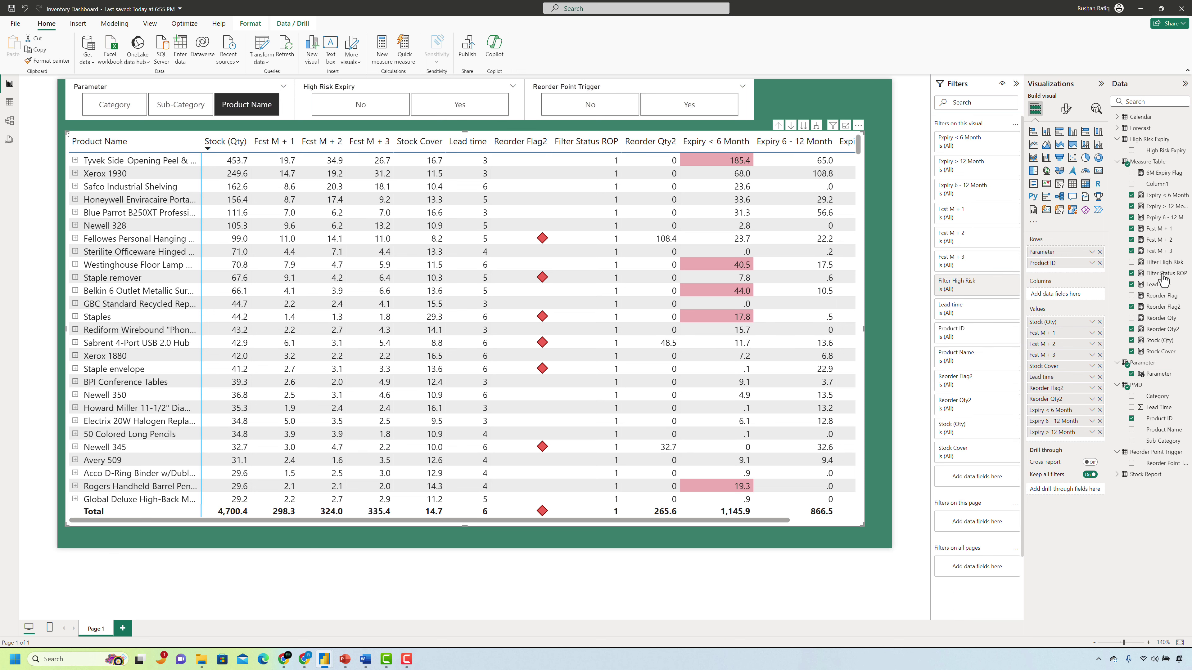
Filter the matrix visual to items whose Filter Status ROP is 1, and test it with the Reorder Point Trigger slicer set to Yes.
left_click_drag(1163, 273, 986, 267)
left_click(976, 289)
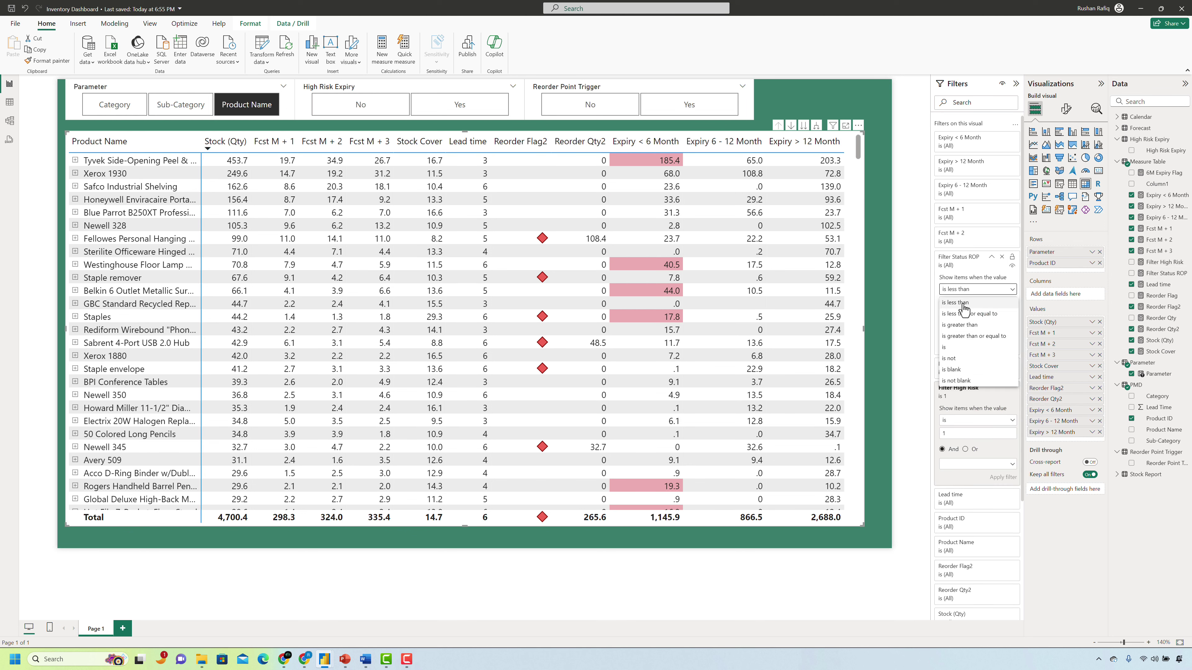
left_click(962, 348)
left_click(969, 303)
type("1")
key("Return")
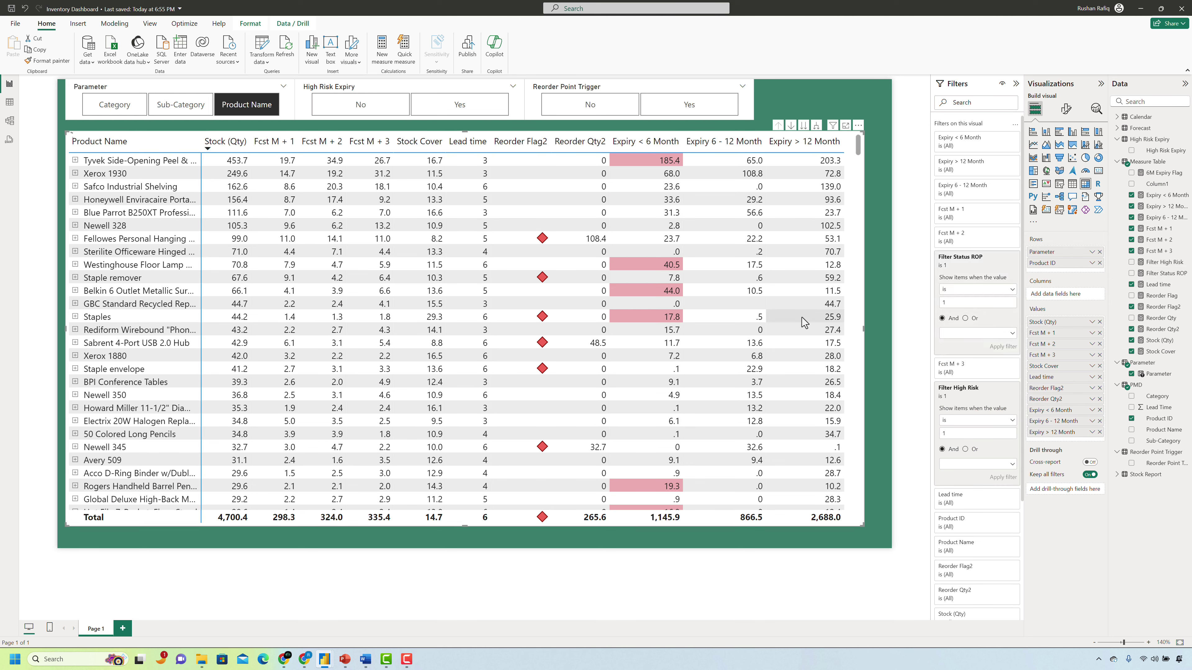
left_click(711, 121)
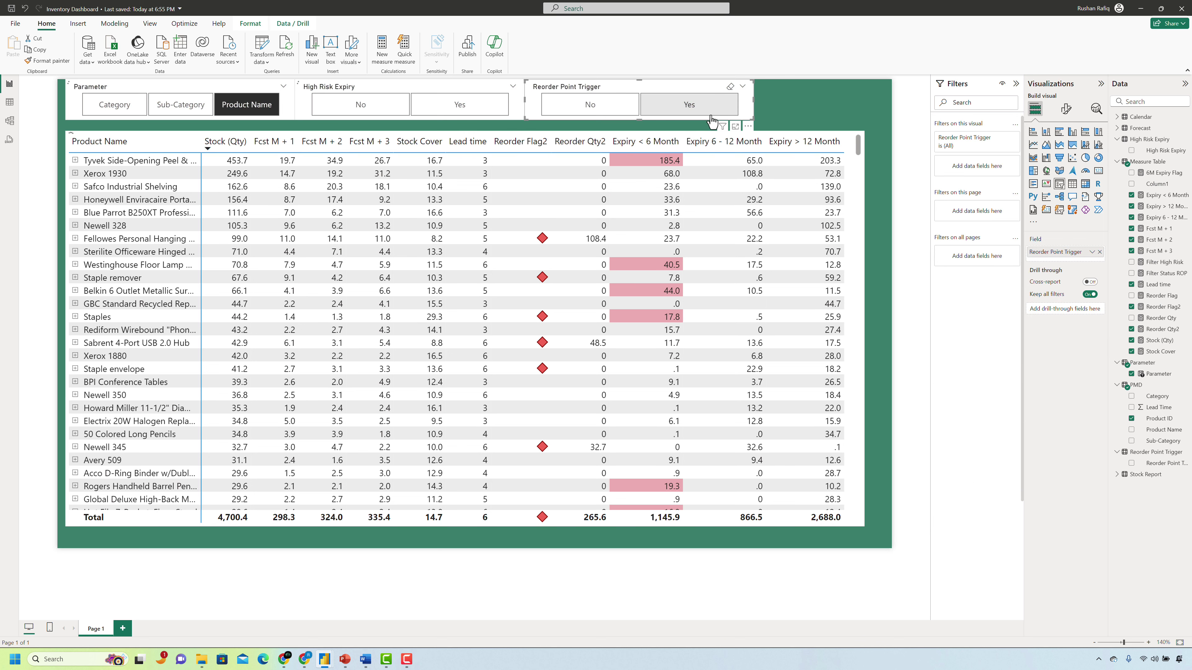
left_click(711, 114)
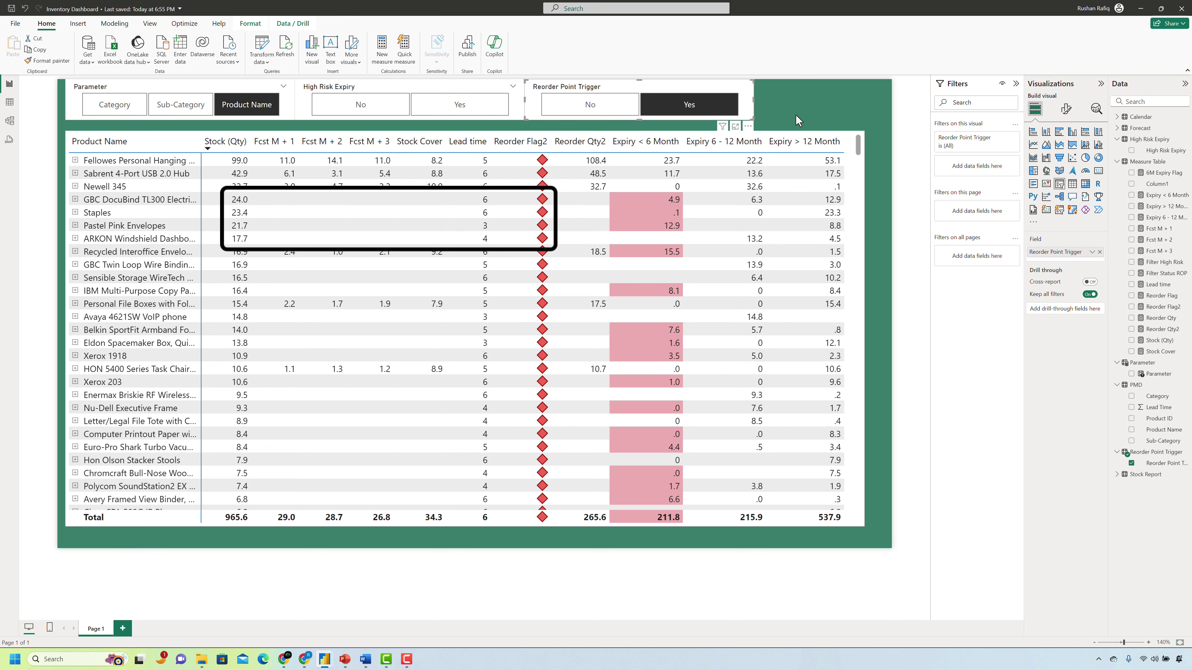
Rewrite the Reorder Flag measure as SWITCH(TRUE(), ([Fcst M + 1]+[Fcst M + 2]+[Fcst M + 3]) = BLANK(),0, ([Lead time]+4) > [Stock Cover],1, 0).
left_click(797, 121)
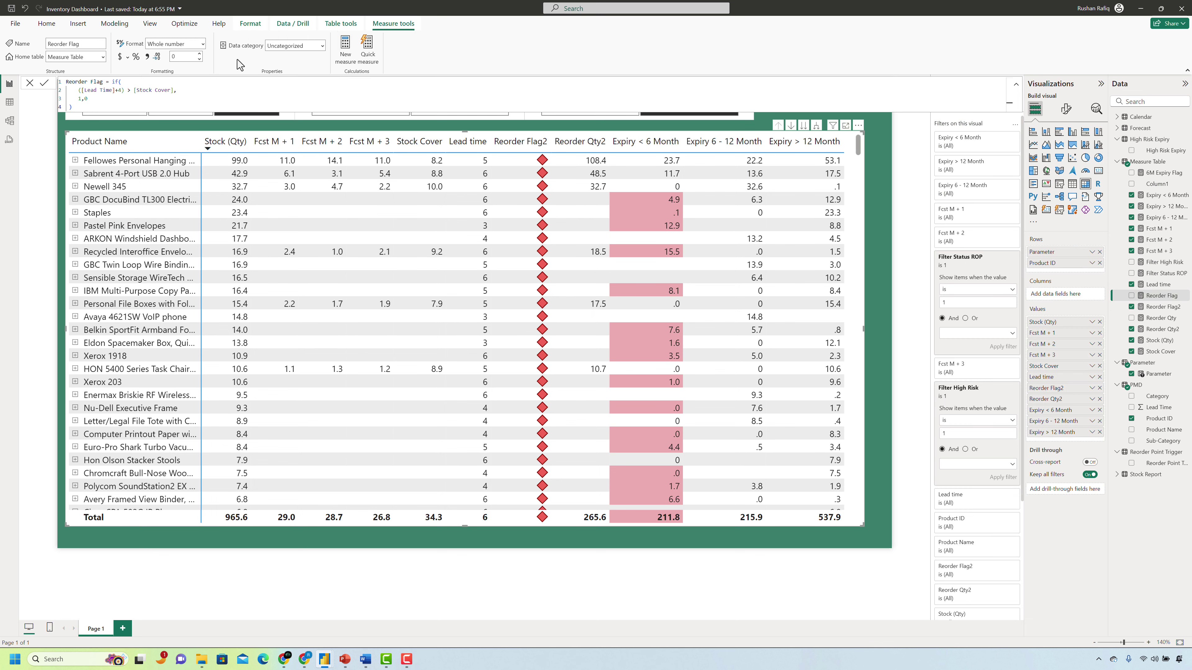
left_click_drag(107, 104, 112, 82)
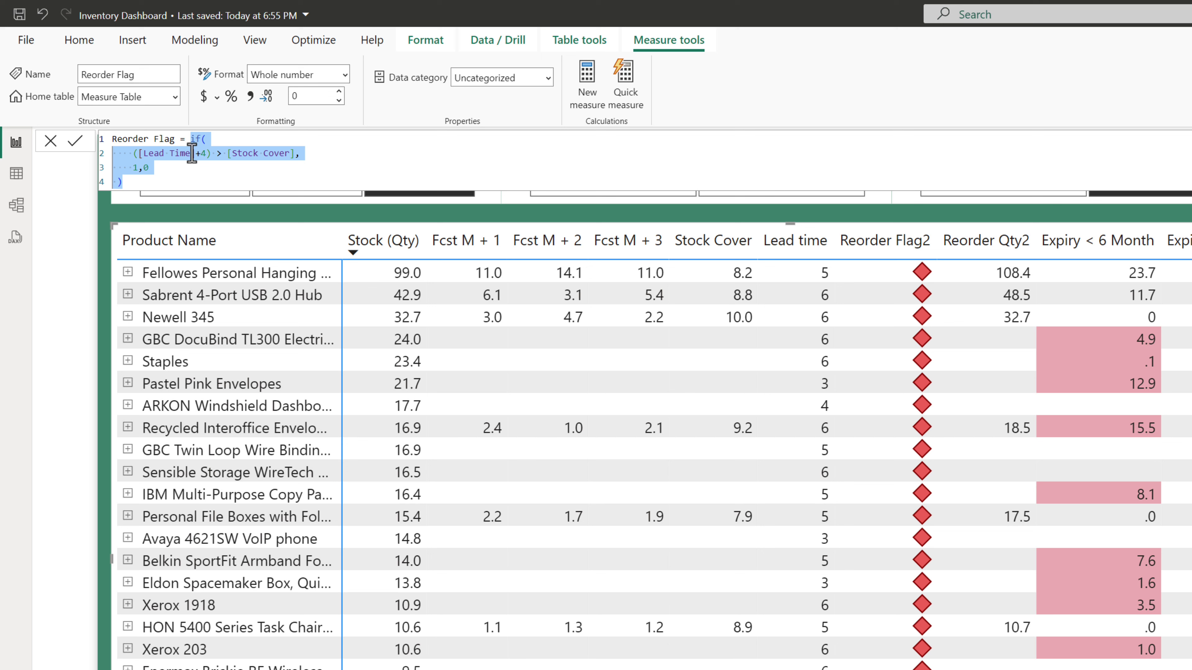
type("SWITCH(     TRUE(),     ([Fcst M + 1]+[Fcst M + 2]+[Fcst M + 3]) = BLANK(),0,     ([Lead time]+4) > [Stock Cover],1,     0 )")
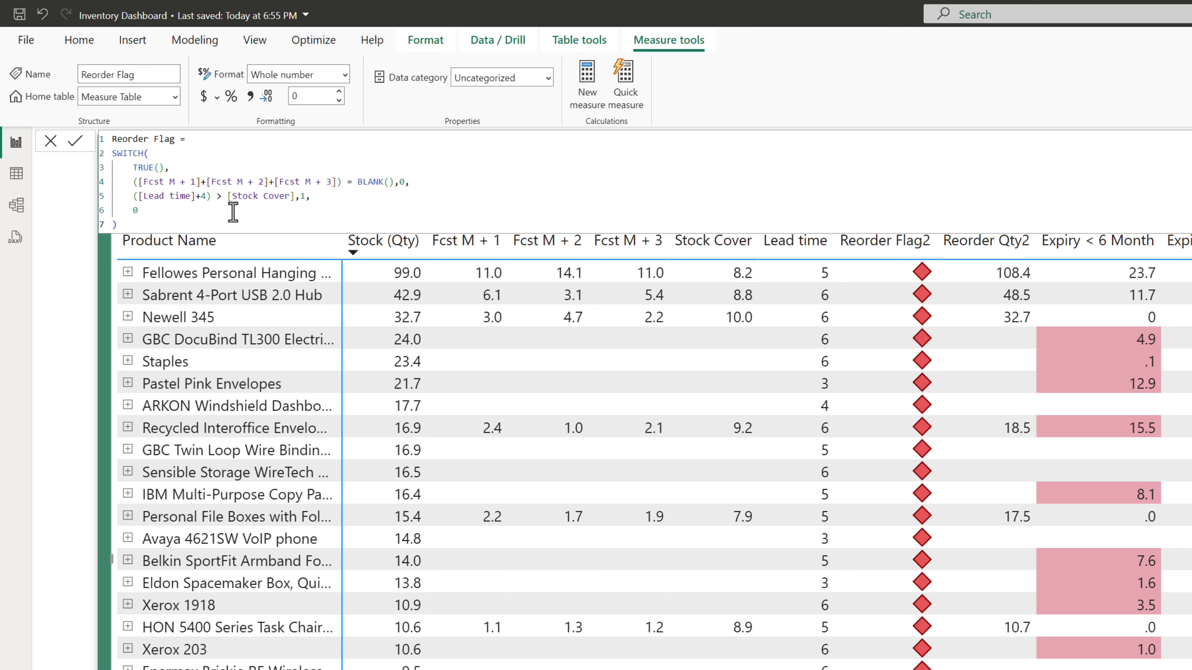
key("Return")
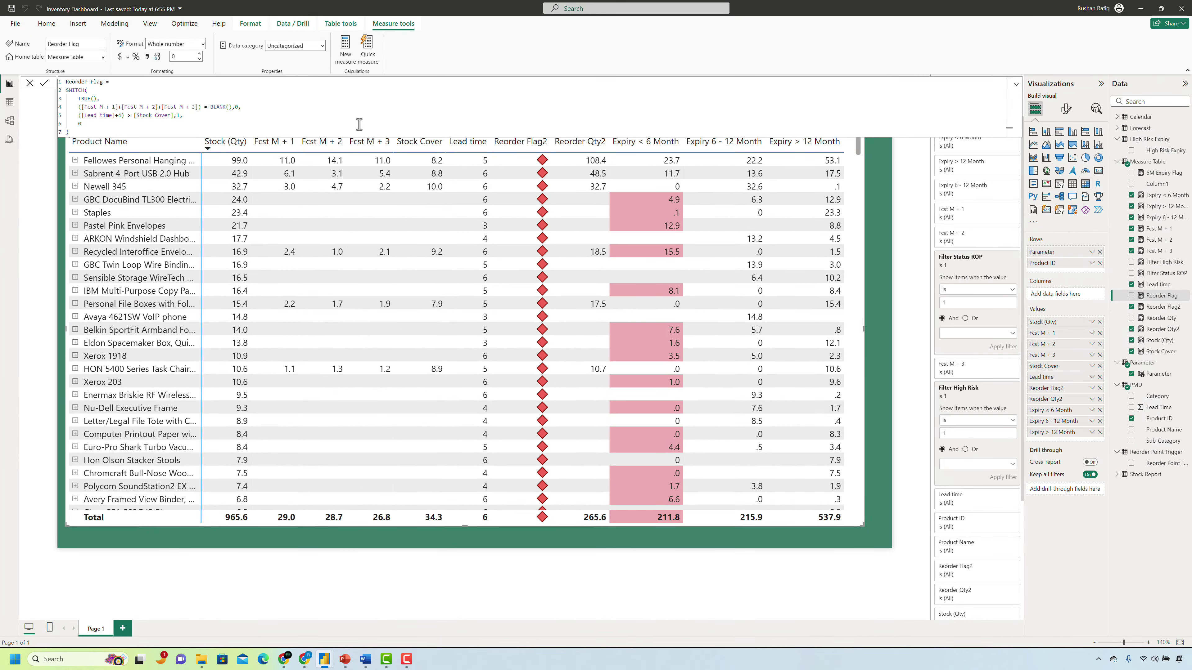
left_click(1016, 86)
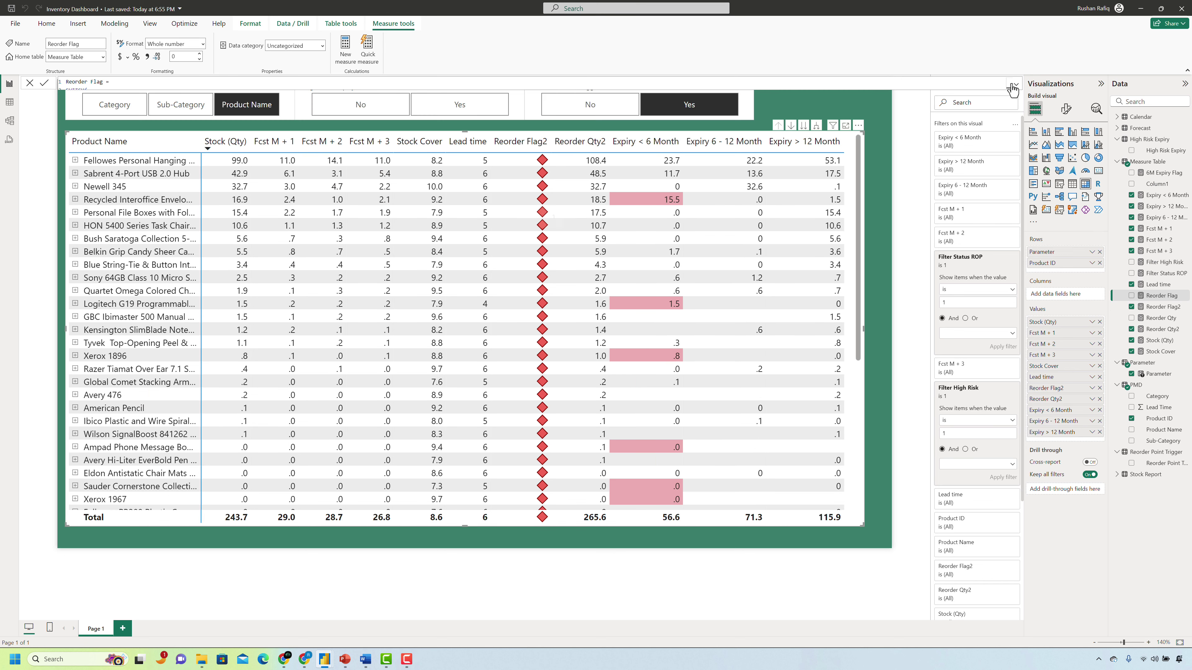
Check the matrix with the Reorder Point Trigger slicer set to No, and clear the slicer selection.
left_click(589, 110)
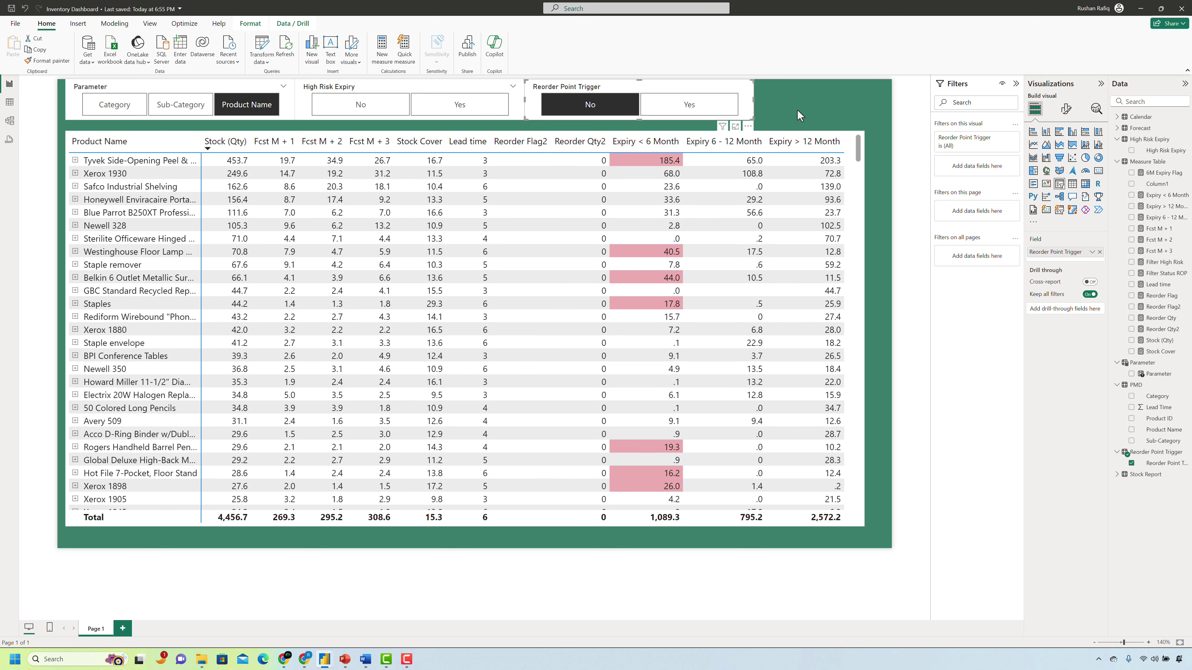
key("ctrl+z")
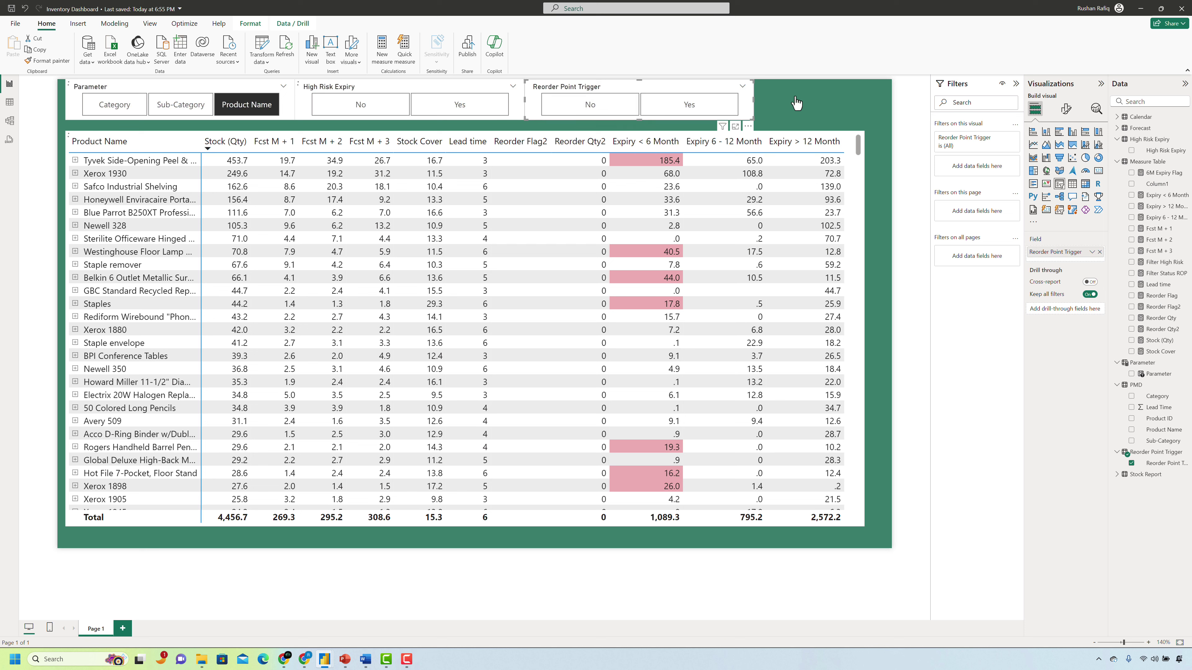
key("ctrl+z")
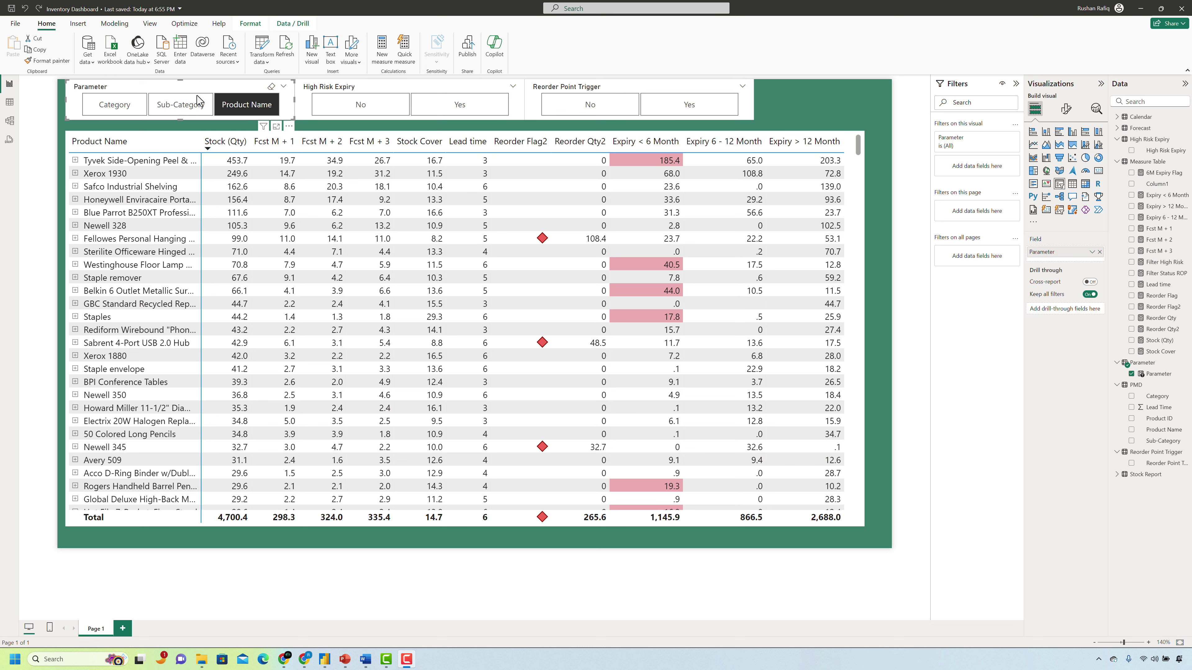
Find the Parameter slicer's background settings and set the visual background and header icons background to the page's green.
left_click(1067, 111)
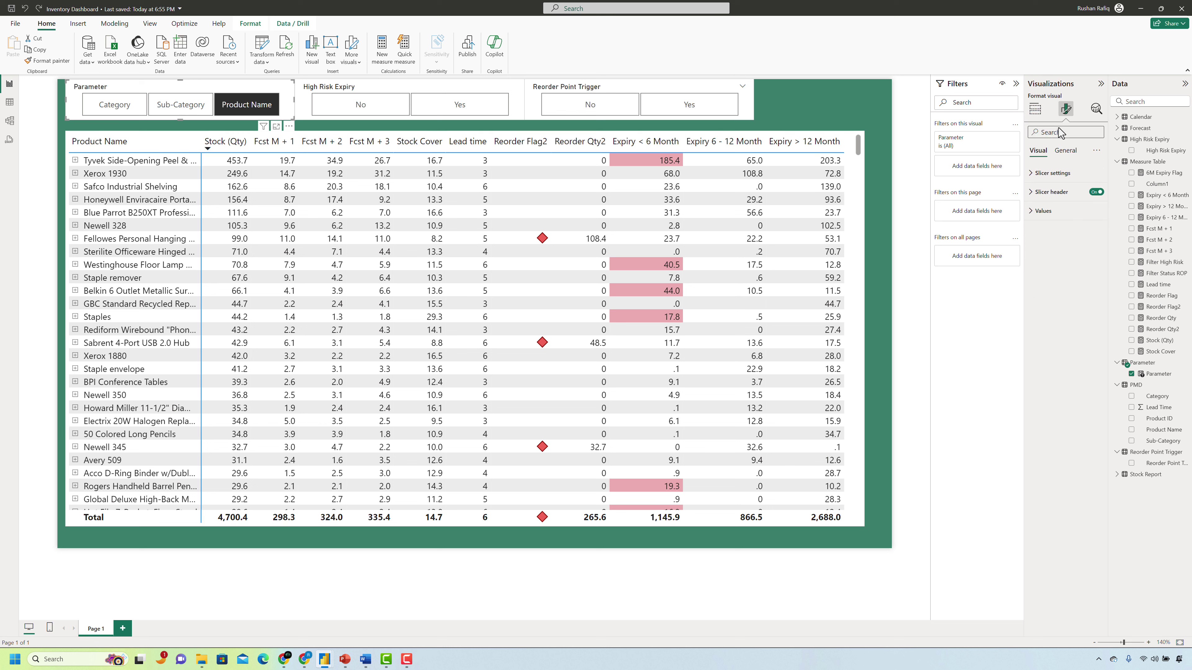
left_click(1061, 132)
type("backgroun")
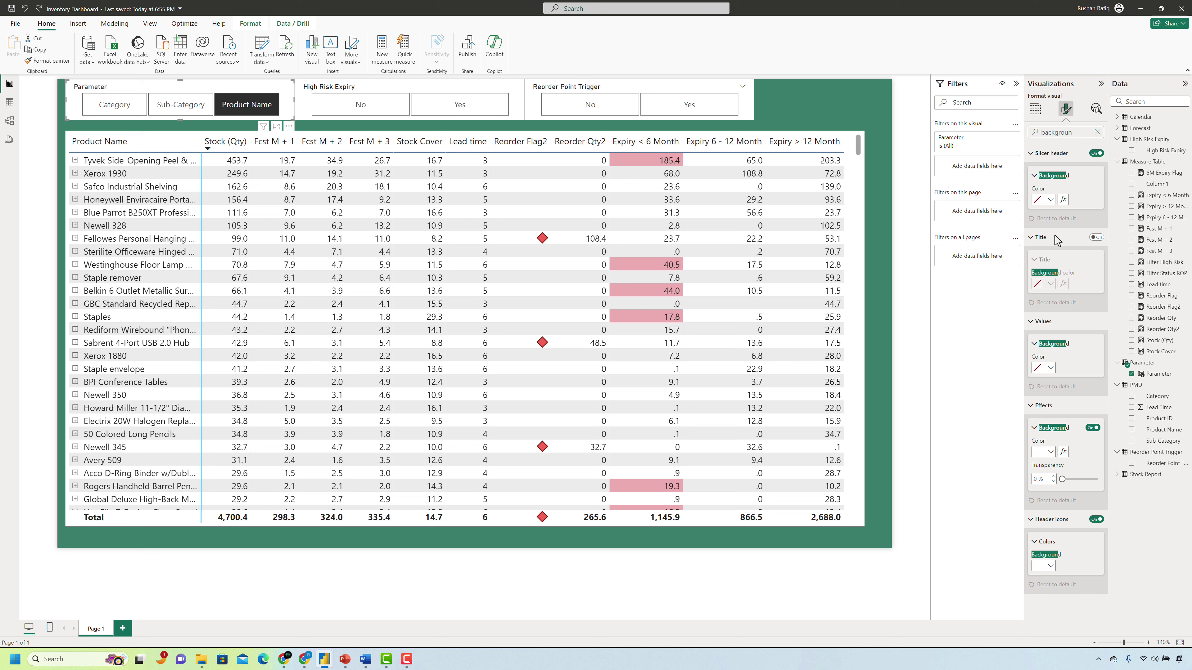
left_click(1050, 453)
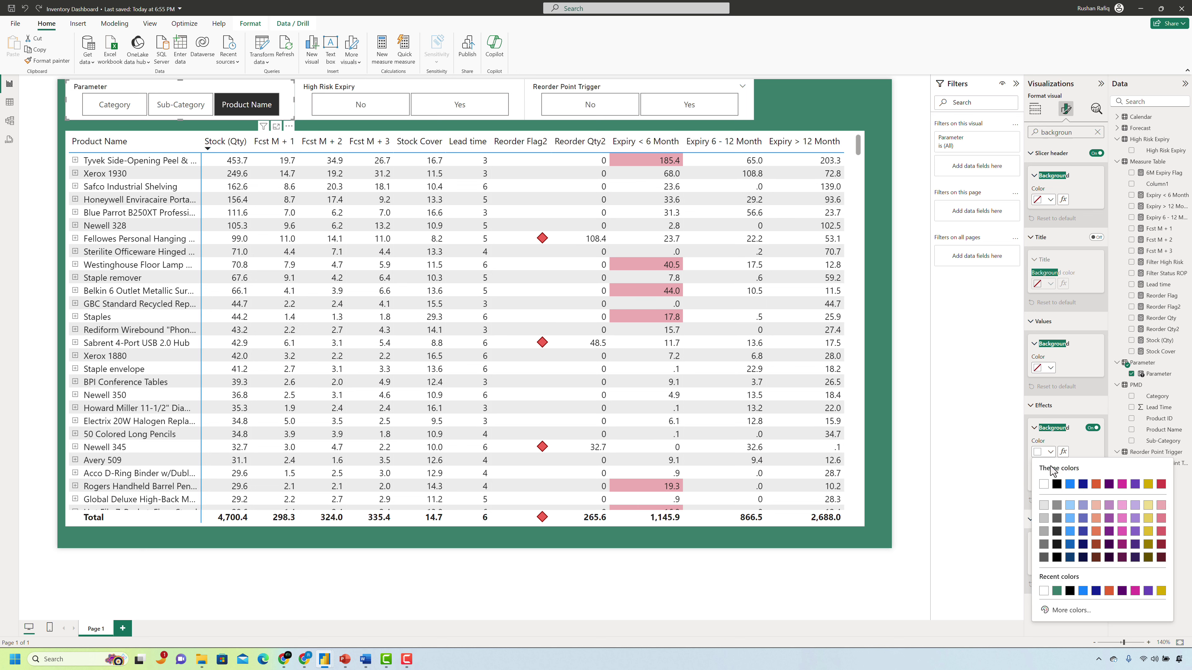
left_click(1055, 591)
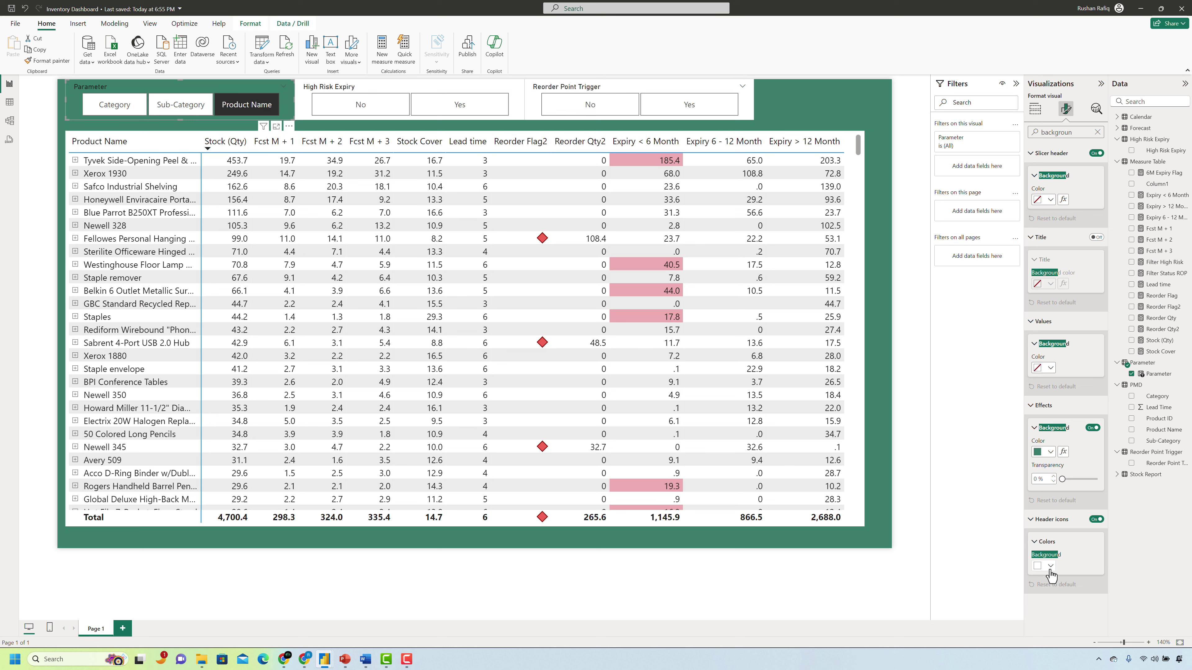
left_click(1050, 568)
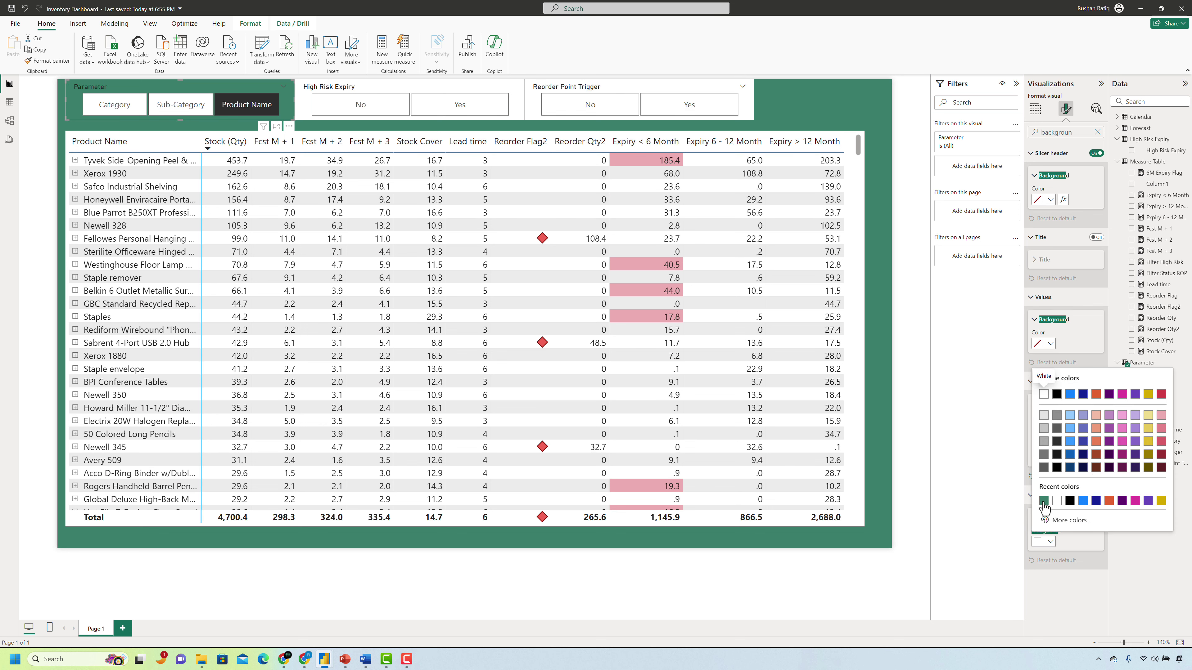
left_click(1043, 503)
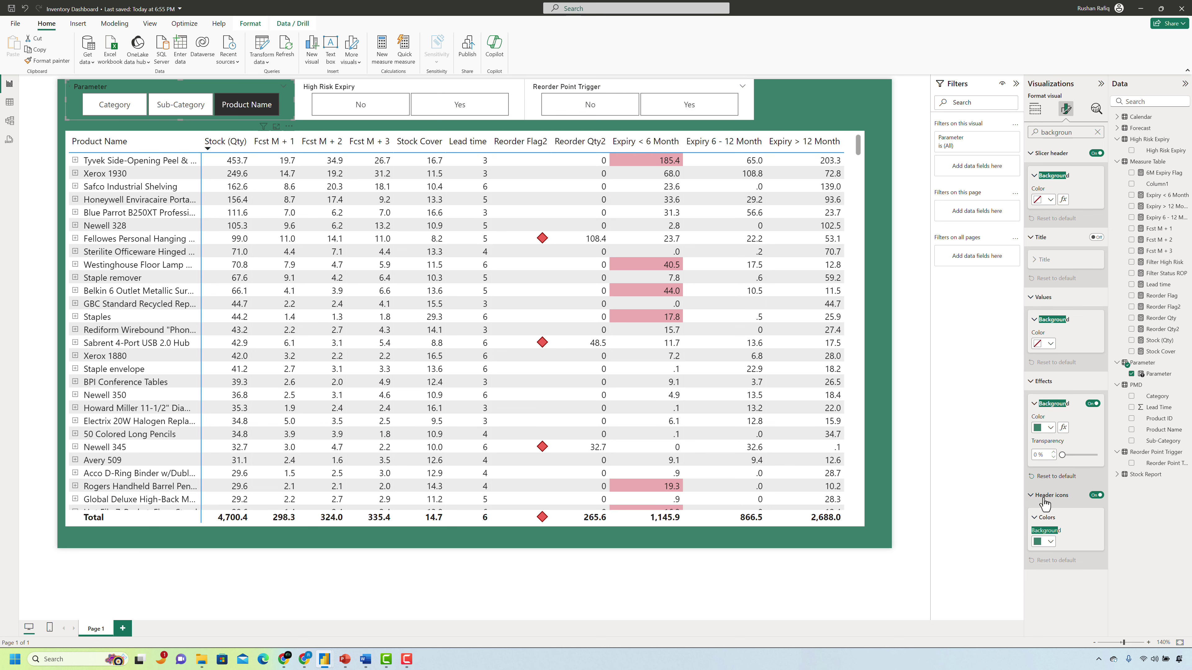
Set the Parameter slicer's values background to the same green, reapply green to the visual background, and make the slicer header background green.
left_click(1050, 344)
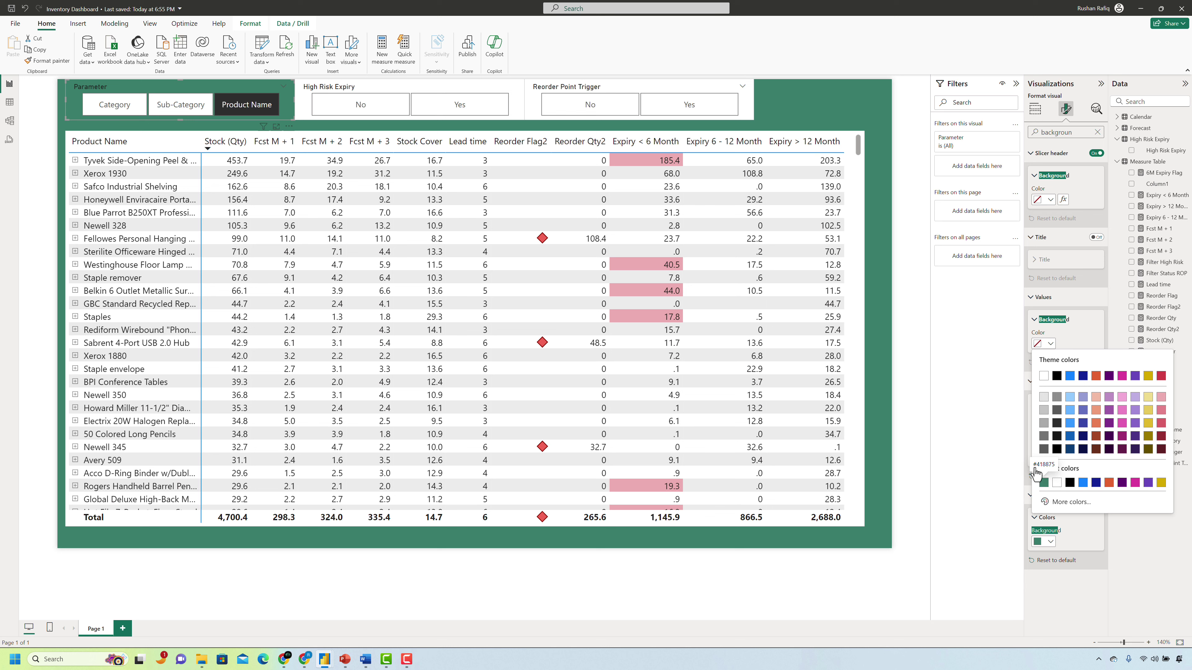
key("Return")
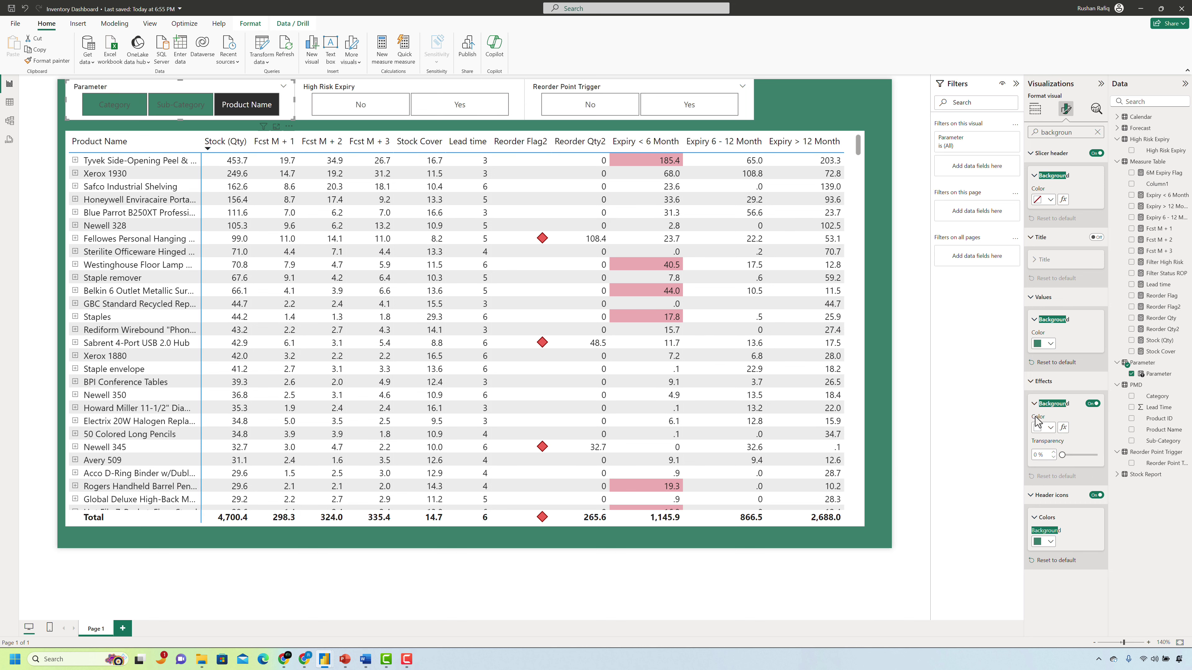
left_click(1048, 428)
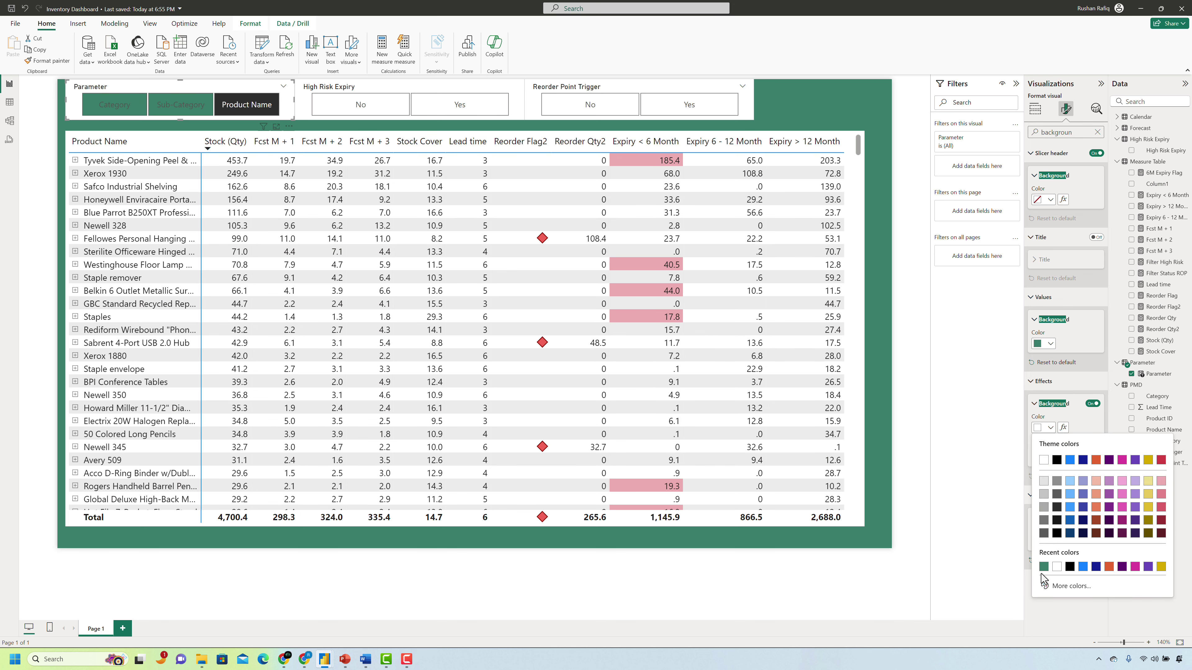
left_click(1043, 567)
left_click(1048, 419)
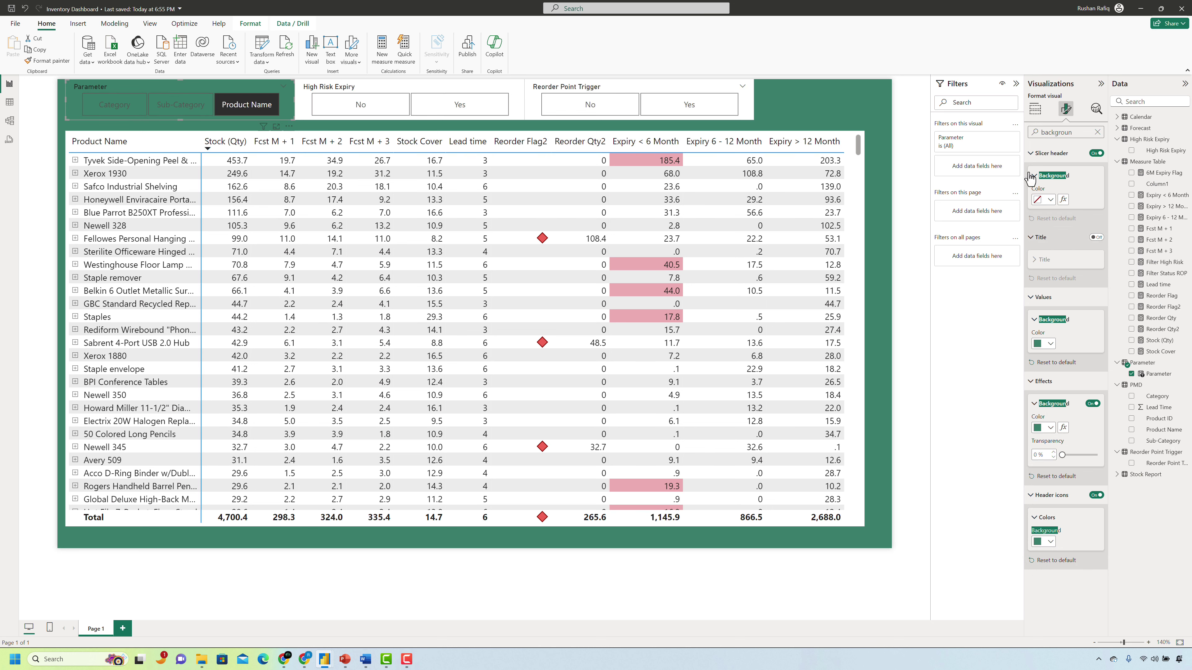
left_click(1049, 201)
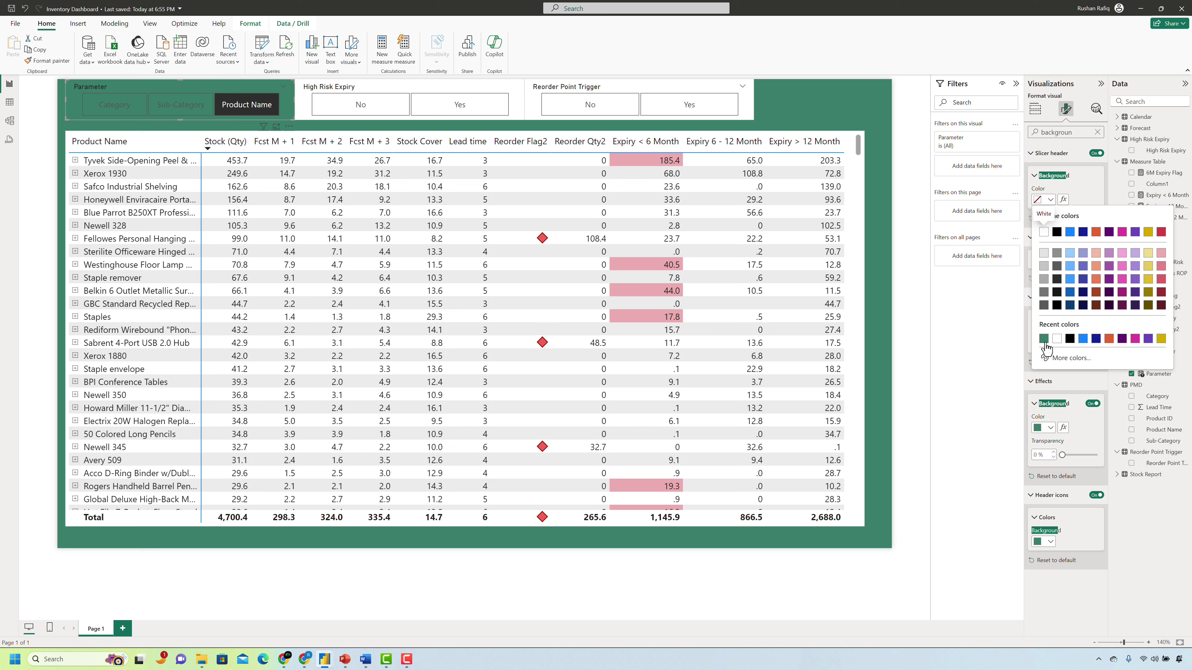
left_click(1043, 339)
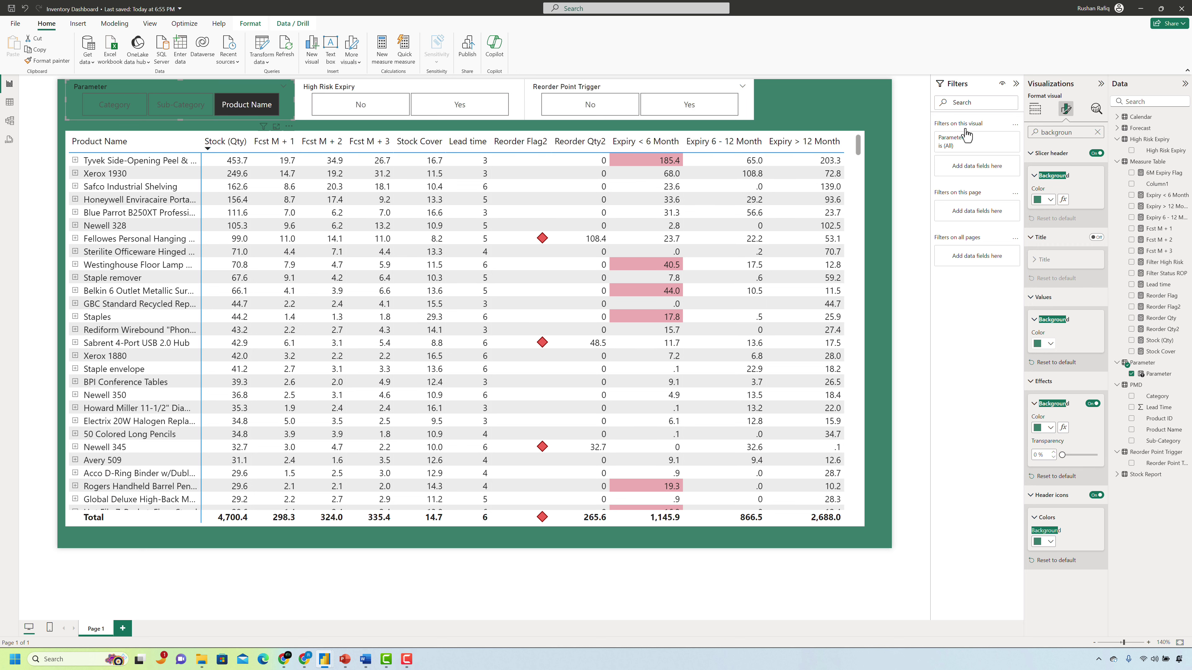
Find the Parameter slicer's font settings and set the font color of the header text and the values to white.
double_click(1050, 133)
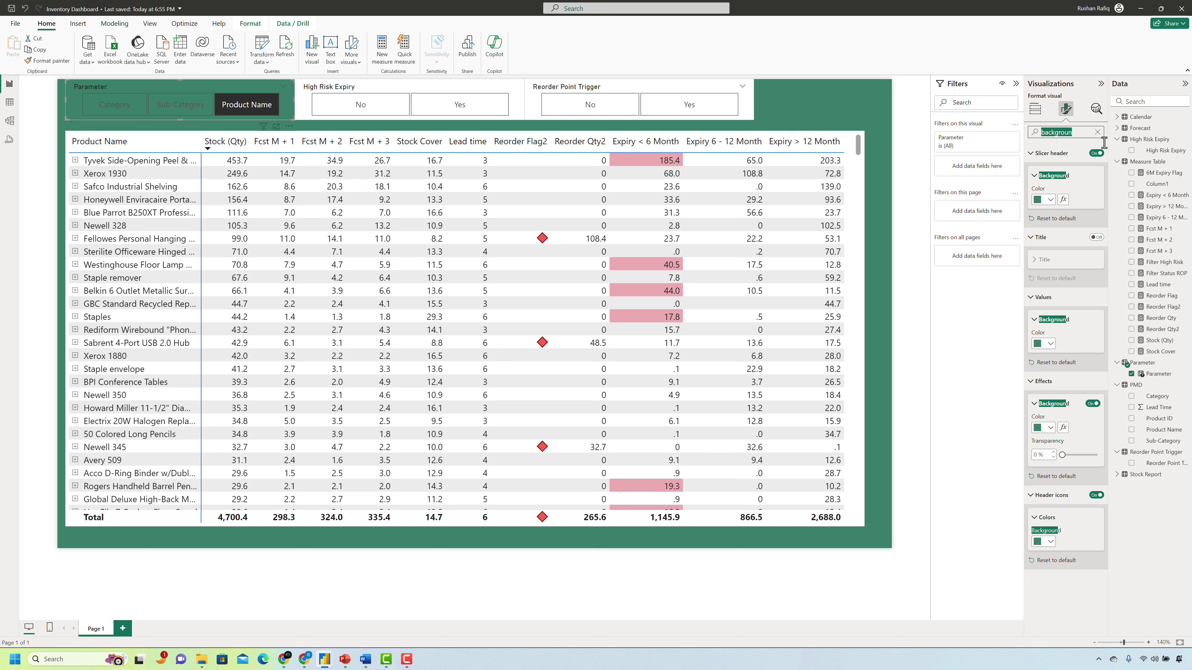
type("font")
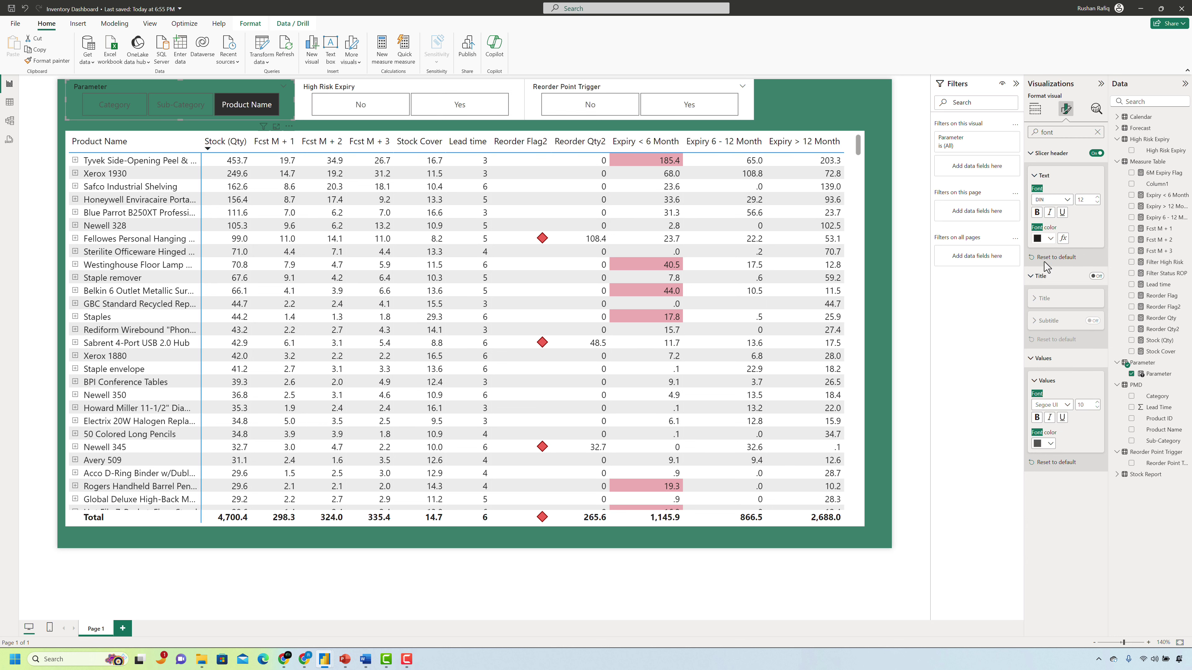
left_click(1051, 240)
left_click(1051, 416)
left_click(1050, 444)
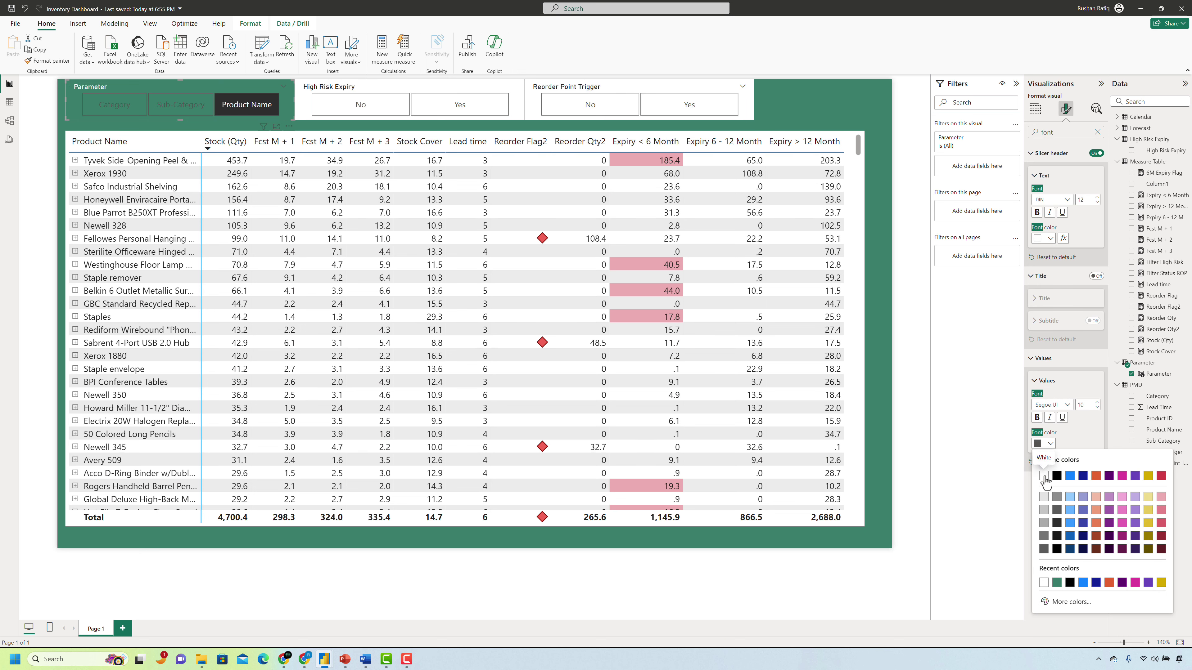
left_click(1047, 475)
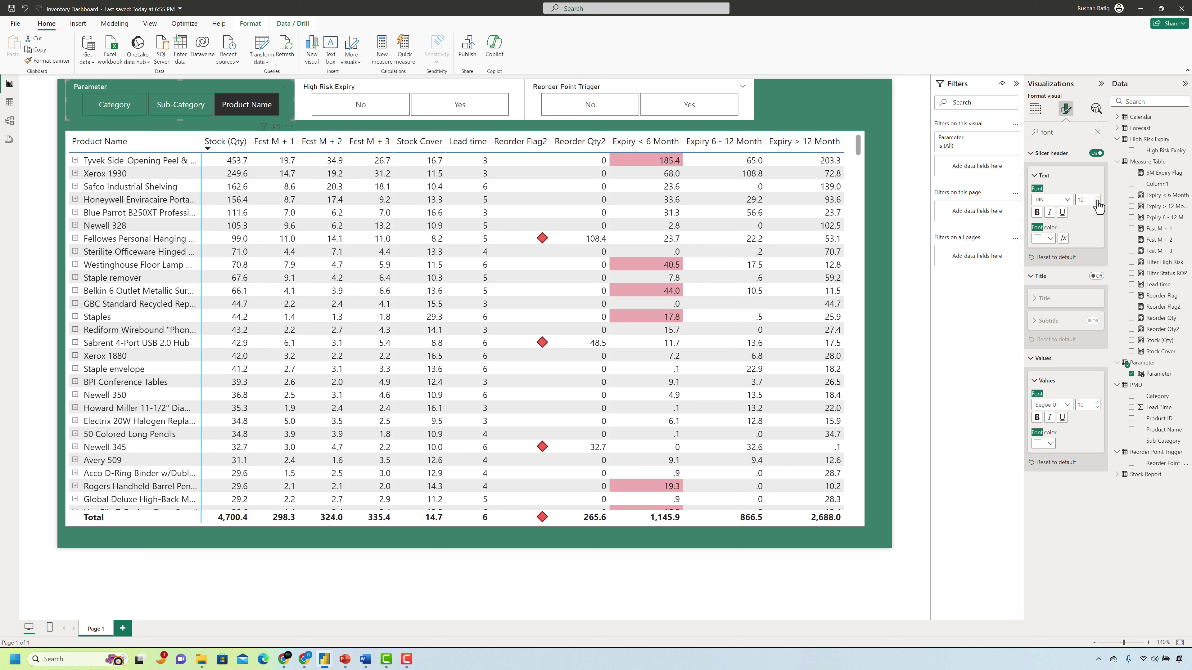
Set the Parameter slicer's header font to Segoe UI and reduce the header and values font sizes to 8.
left_click(1098, 202)
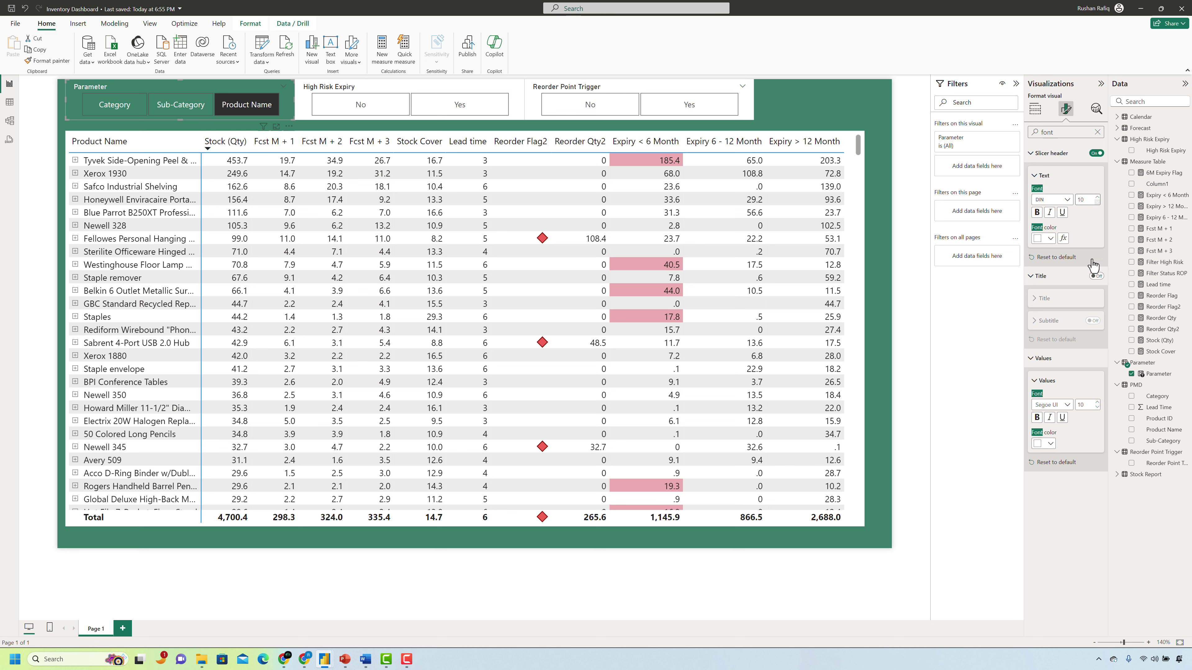
left_click(1098, 408)
left_click(1097, 407)
left_click(1097, 402)
left_click(1059, 202)
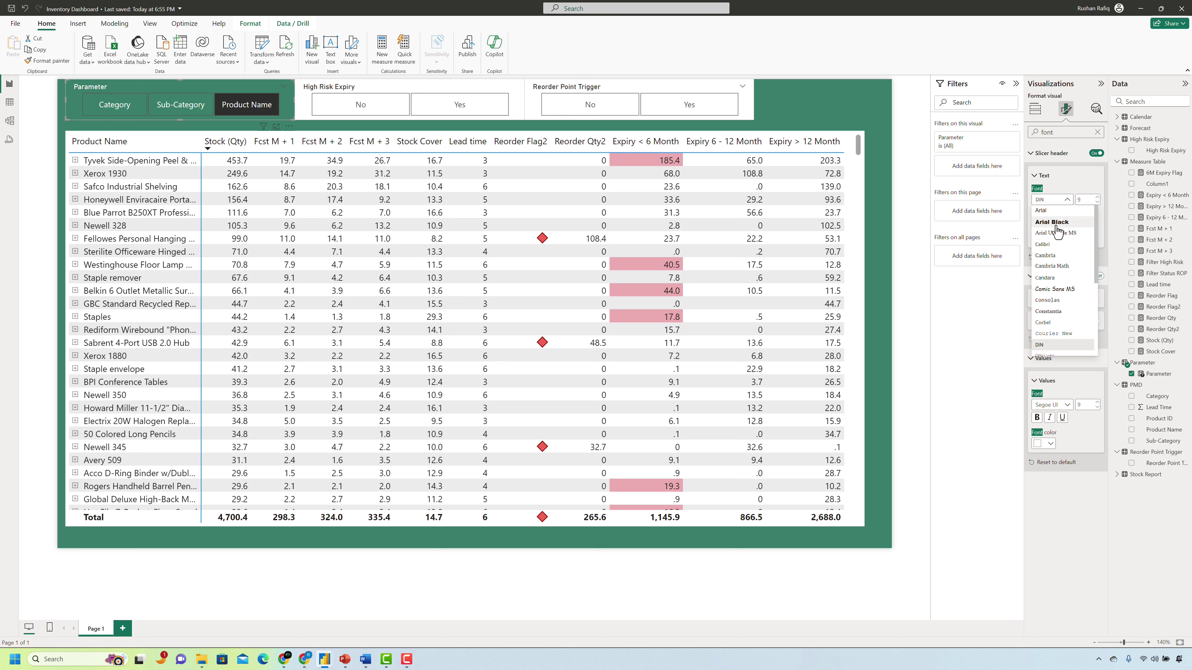
left_click(1060, 297)
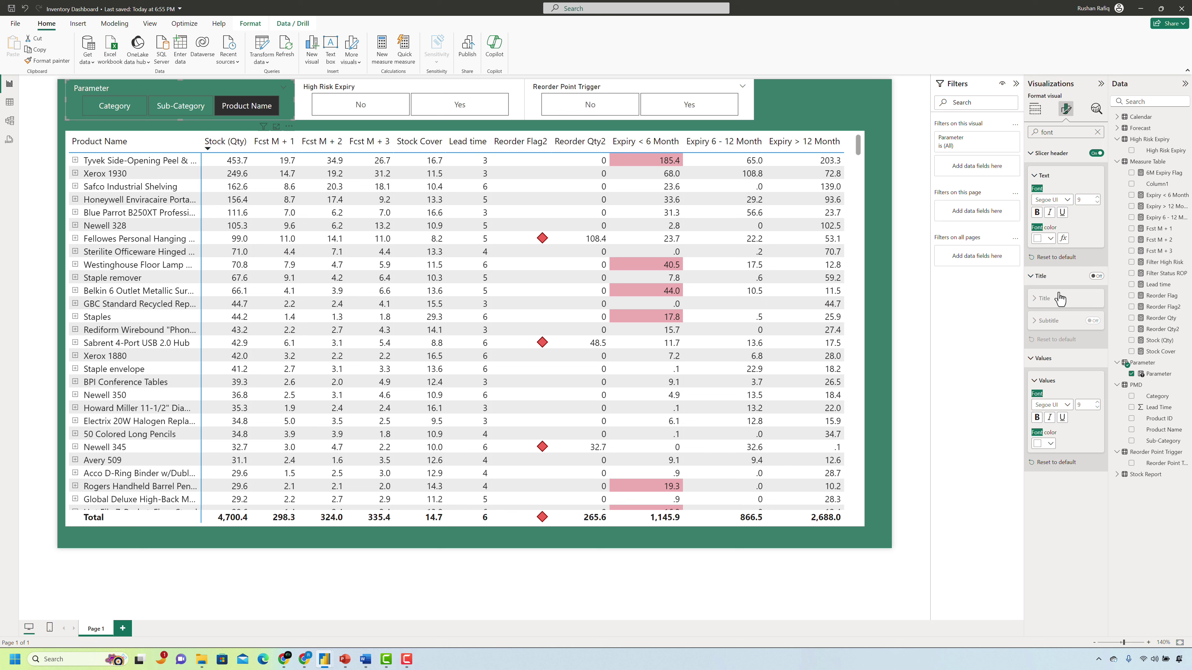
left_click(1097, 203)
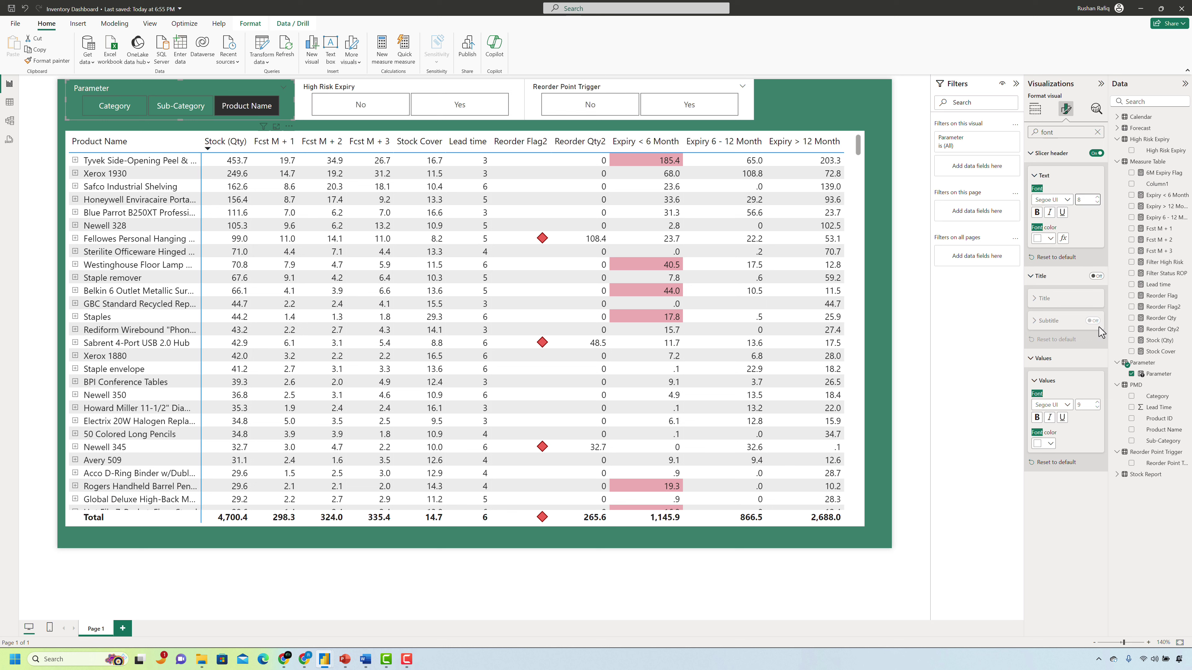
left_click(1097, 408)
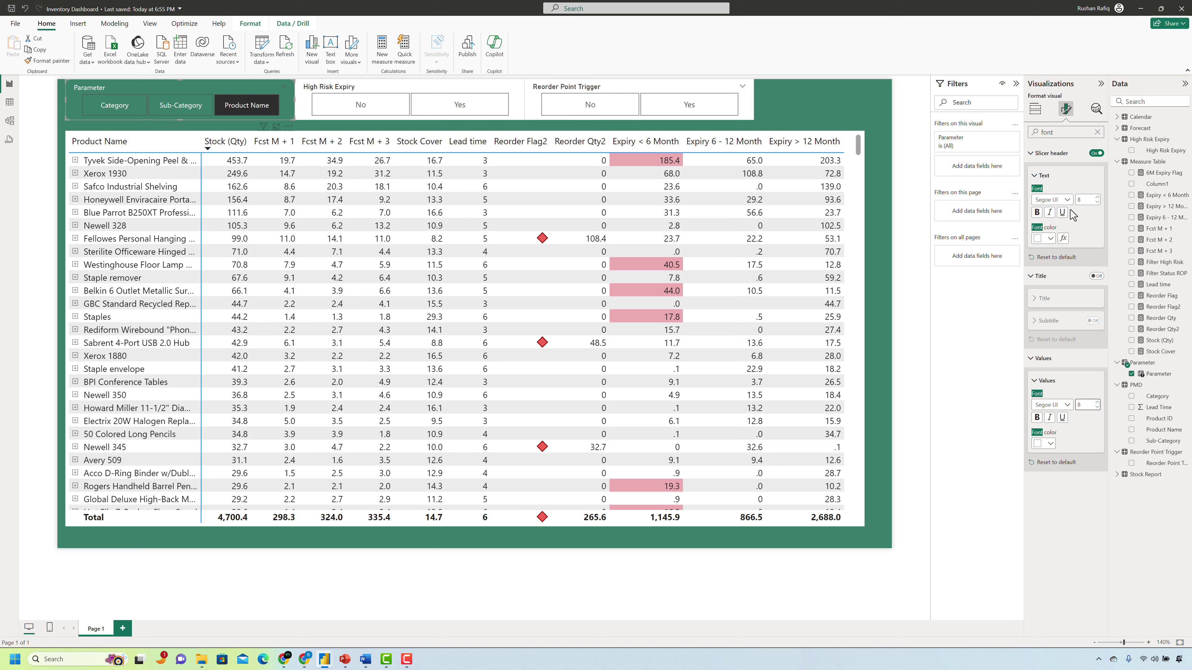
Set the font of the Parameter slicer's header text and values to DIN.
left_click(1062, 201)
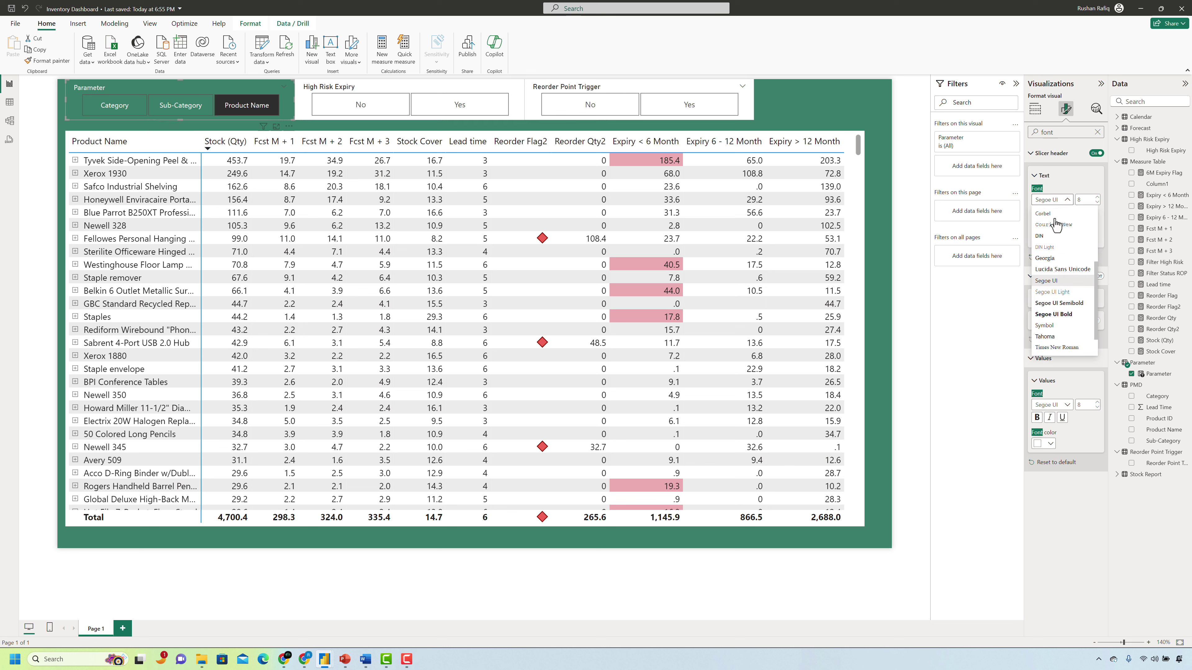
left_click(1043, 236)
left_click(1062, 405)
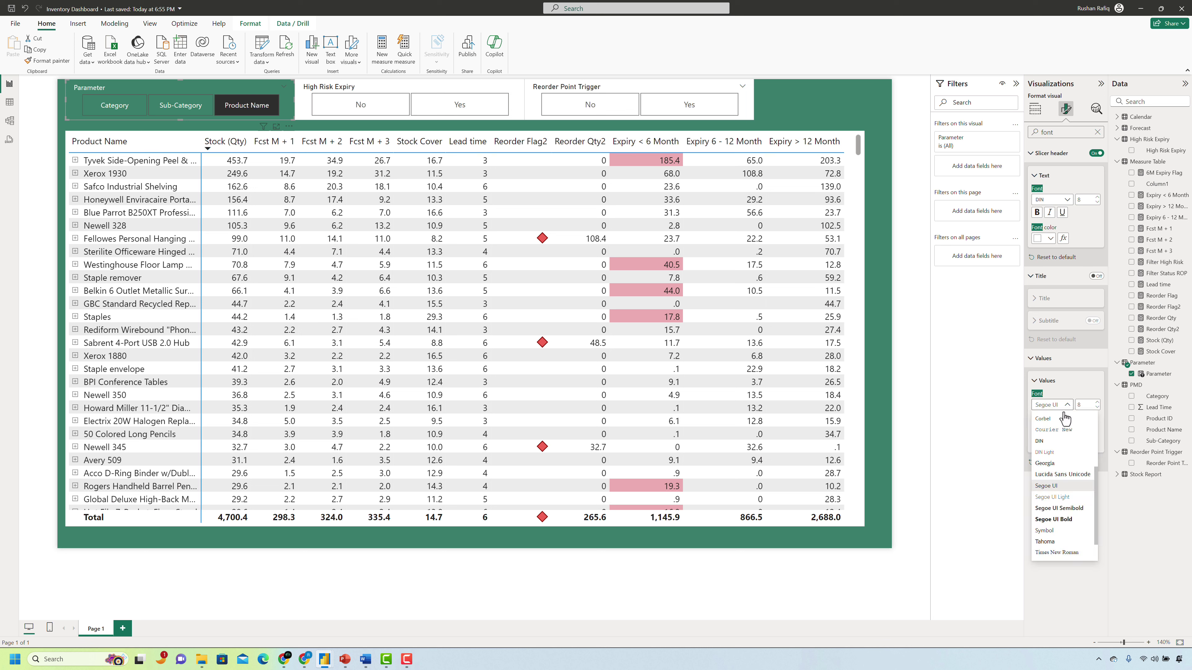
left_click(1055, 446)
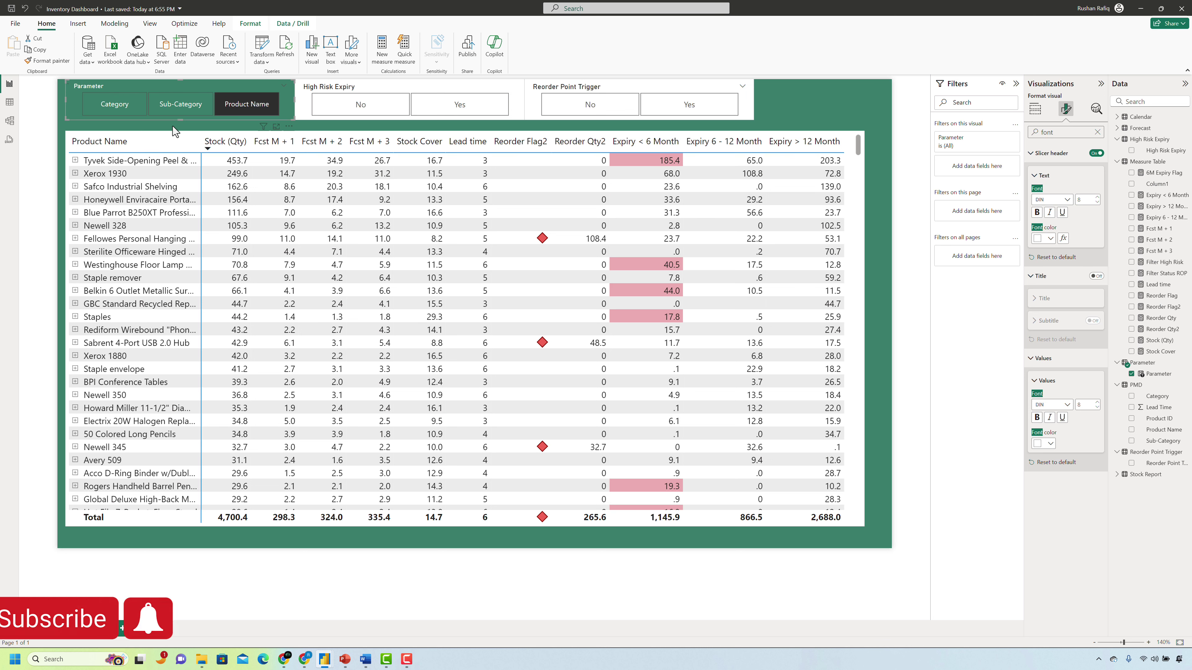
Copy the Parameter slicer's formatting to the High Risk Expiry slicer with the format painter.
left_click_drag(179, 114, 178, 116)
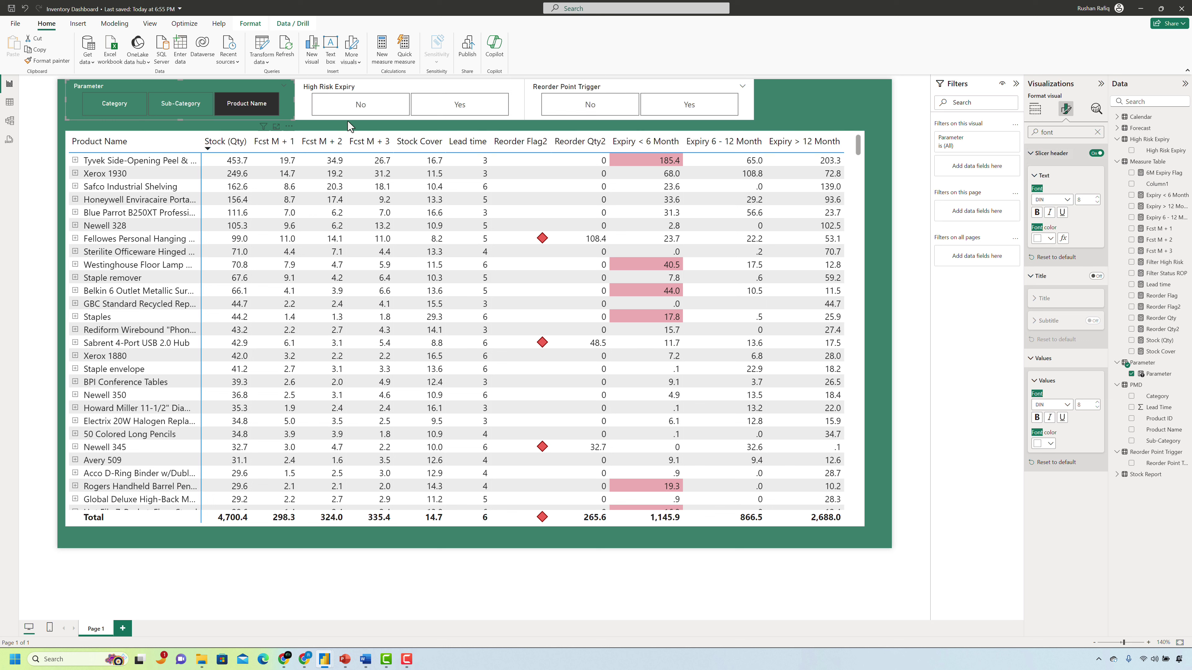
left_click(44, 62)
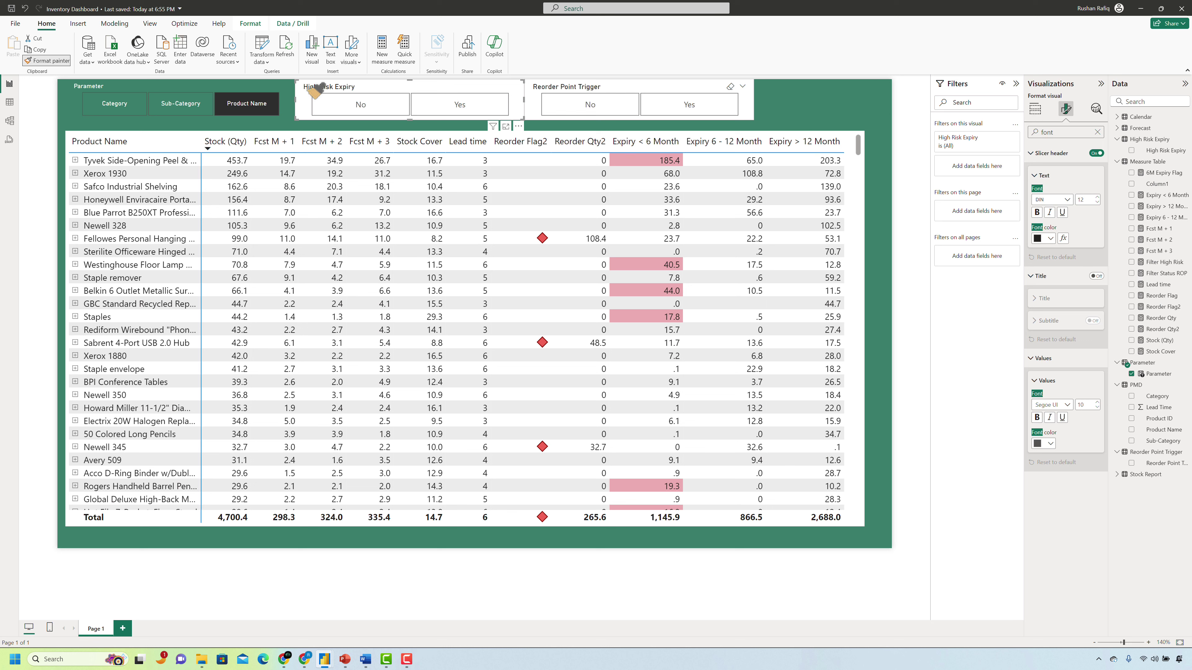
left_click(323, 88)
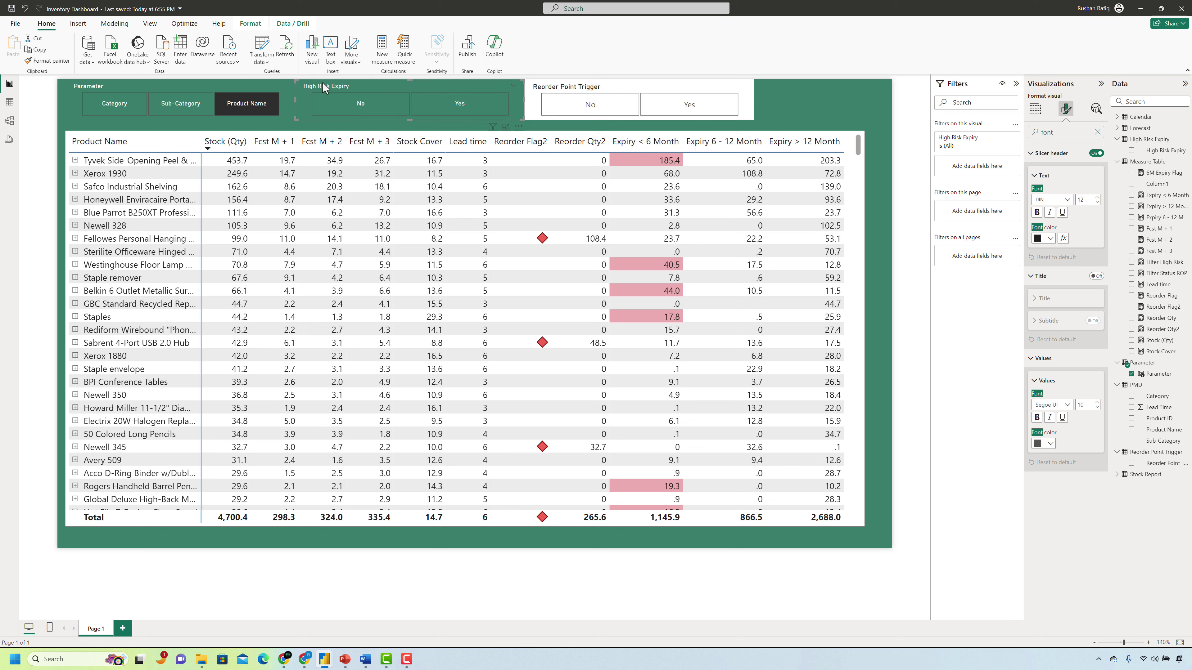
Copy the High Risk Expiry slicer's formatting to the Reorder Point Trigger slicer with the format painter and save the report.
left_click(49, 61)
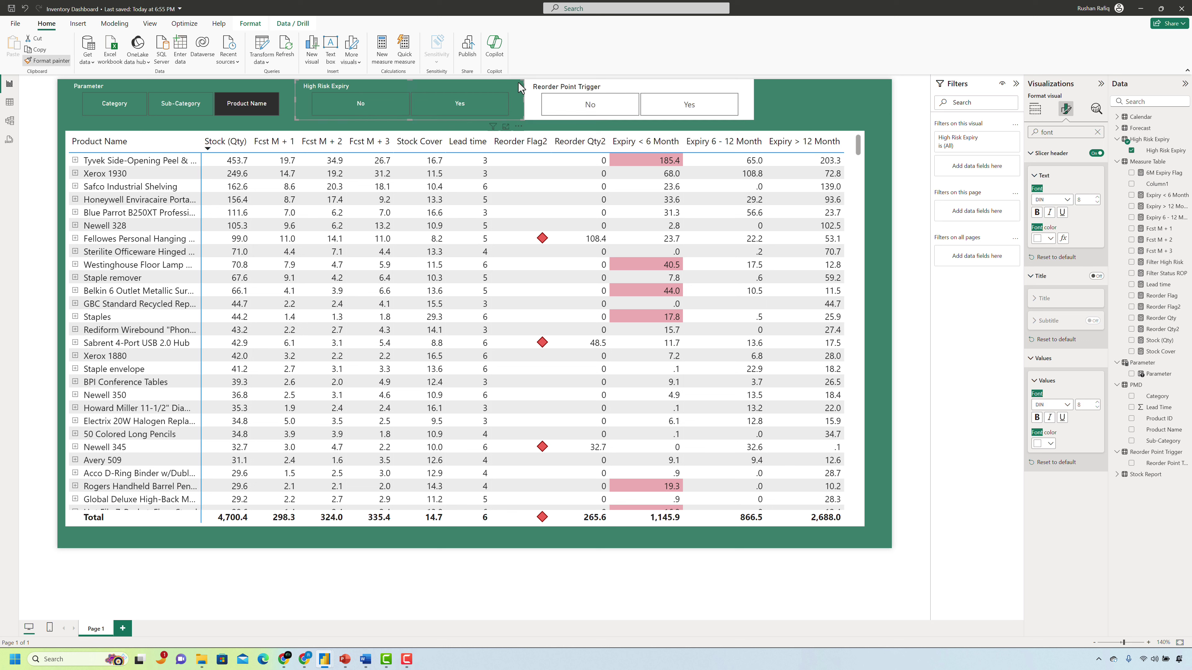
left_click(639, 111)
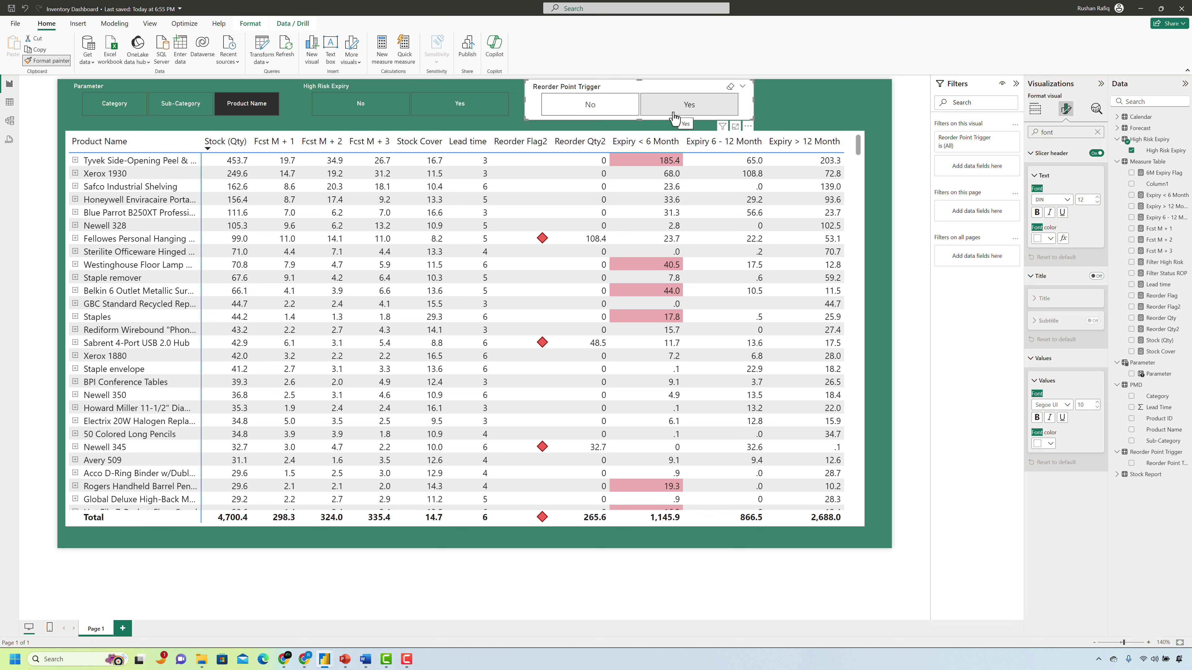
left_click(800, 100)
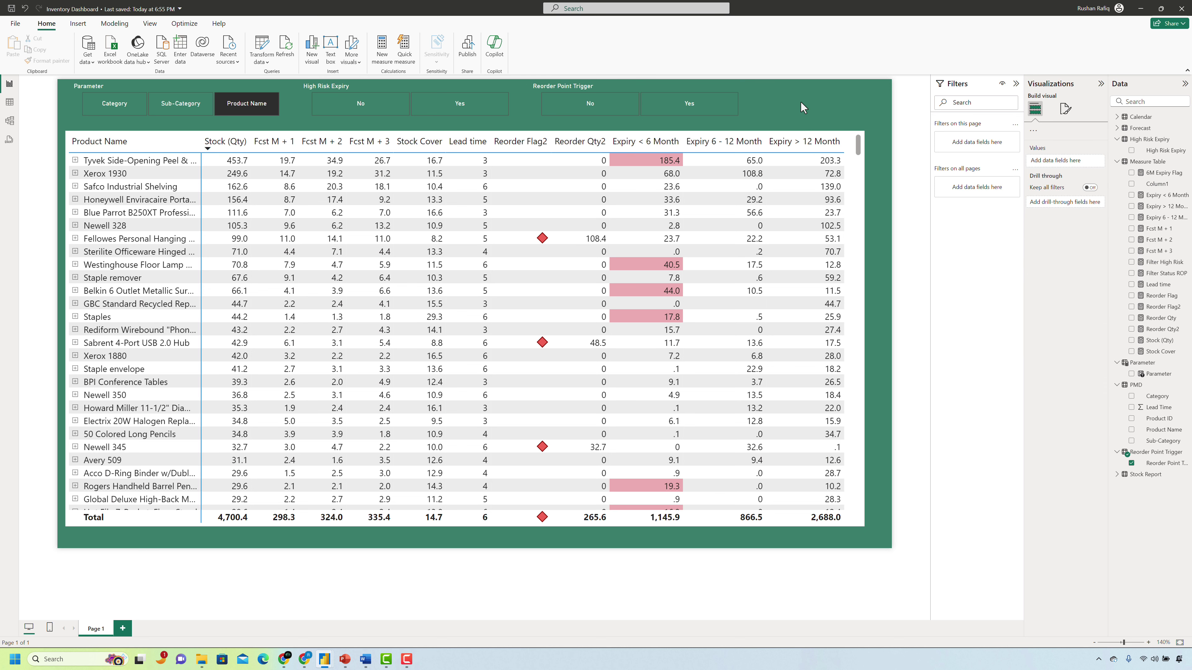
key("ctrl+s")
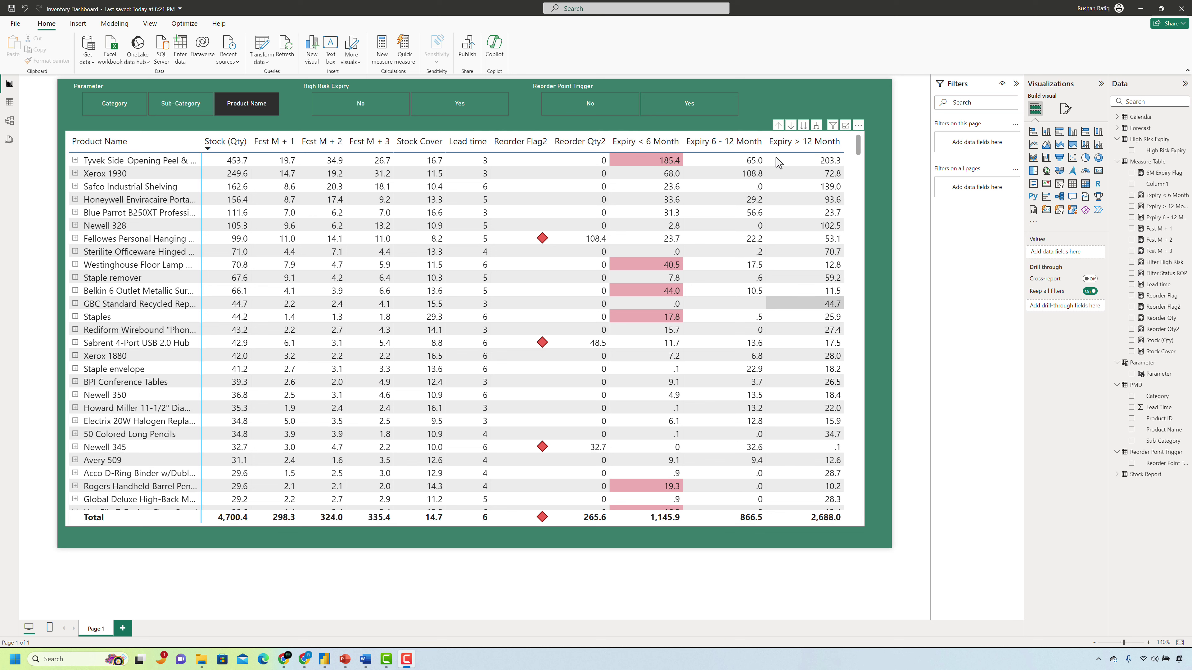
Apply the Minimal style preset to the inventory matrix.
left_click(863, 145)
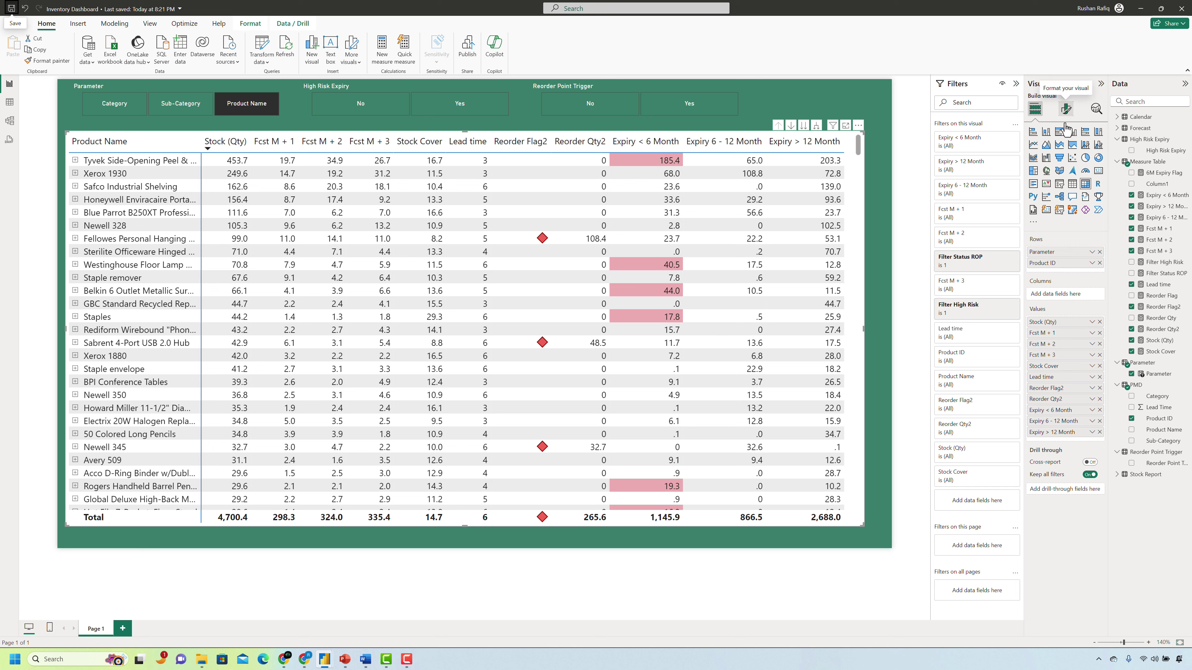
left_click(1065, 110)
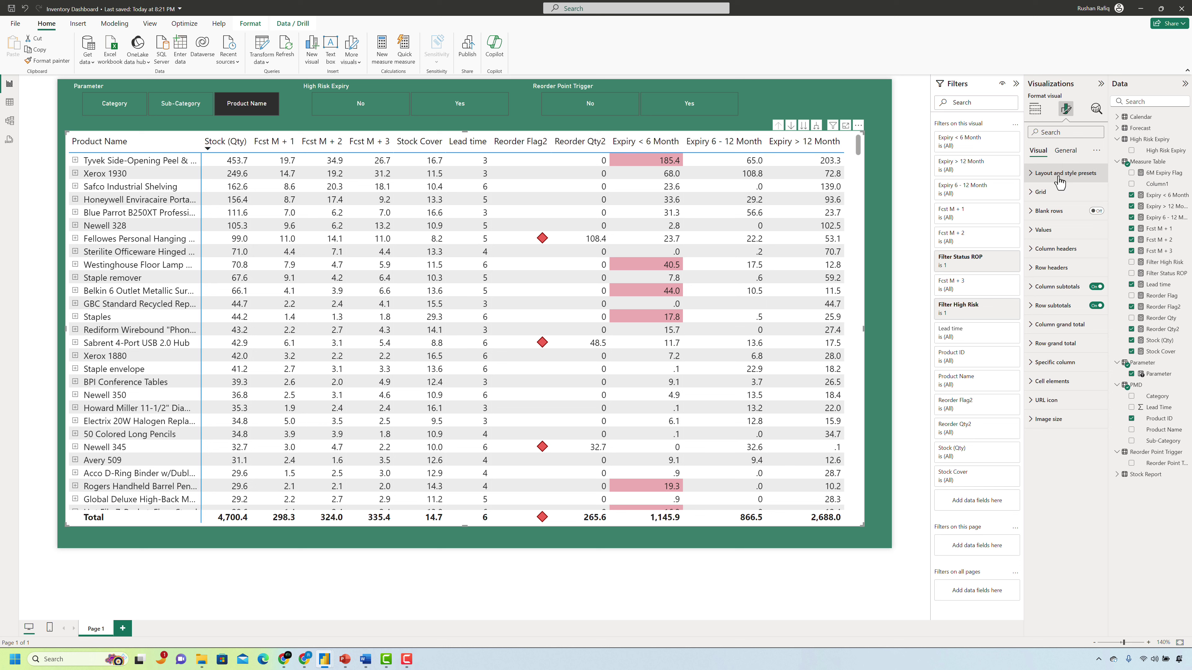
left_click(1047, 178)
left_click(1058, 212)
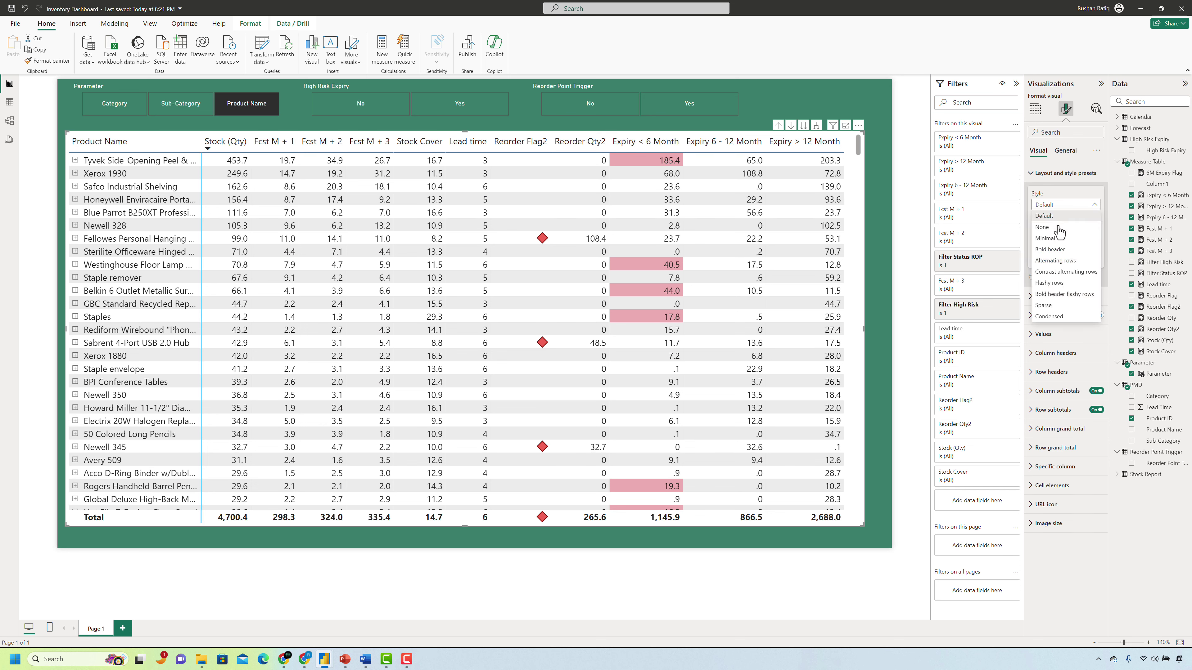
left_click(1112, 293)
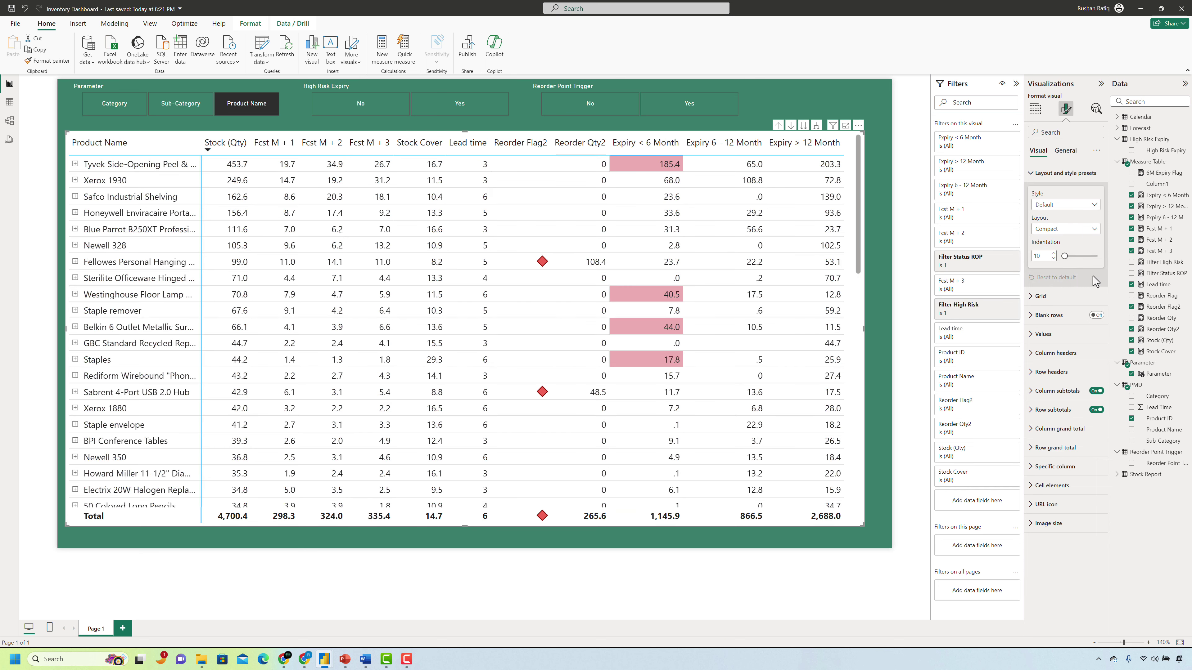
Set the matrix's row padding to 6 and its global font size to 9.
left_click(1052, 132)
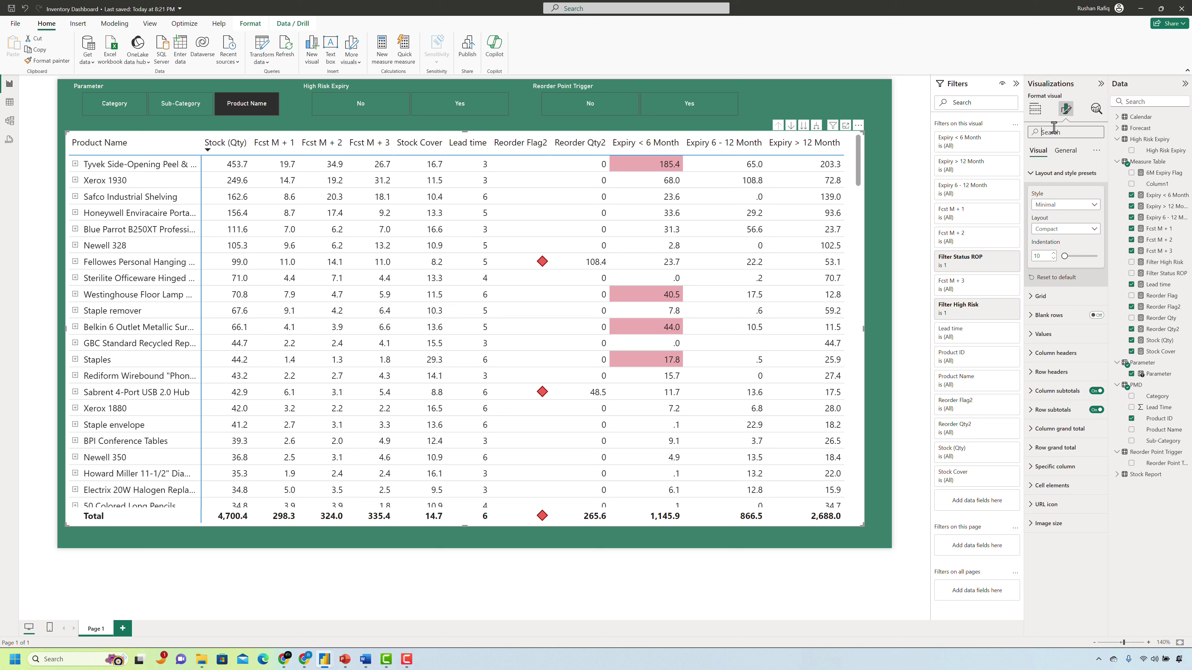
type("row padding")
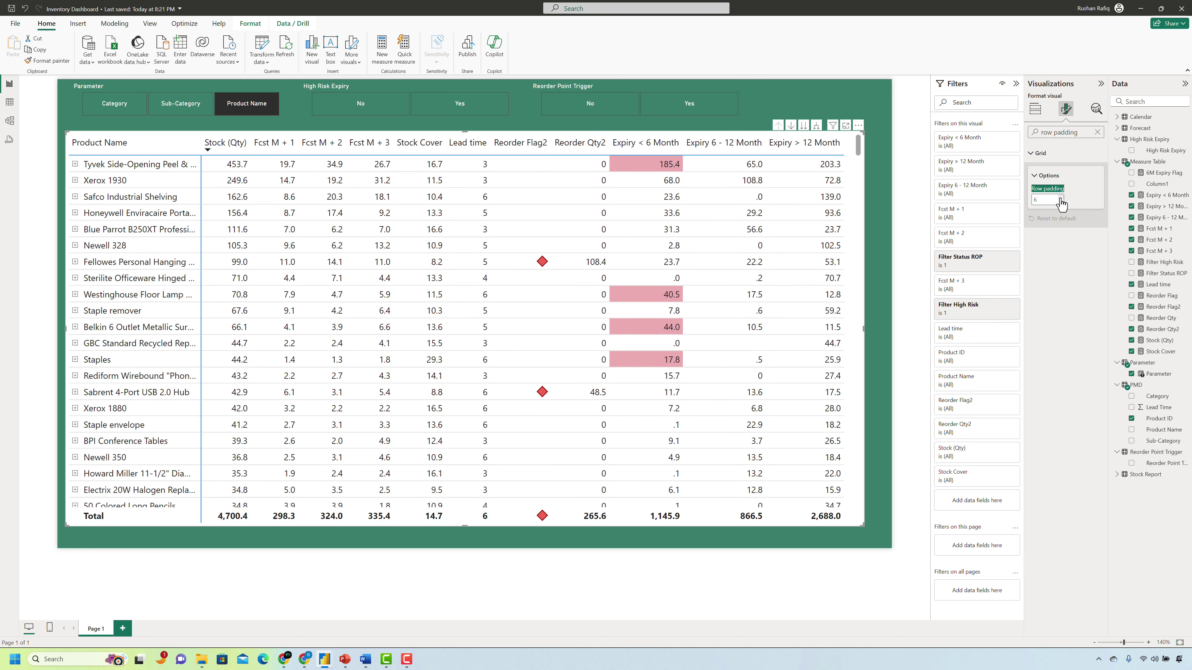
double_click(1079, 134)
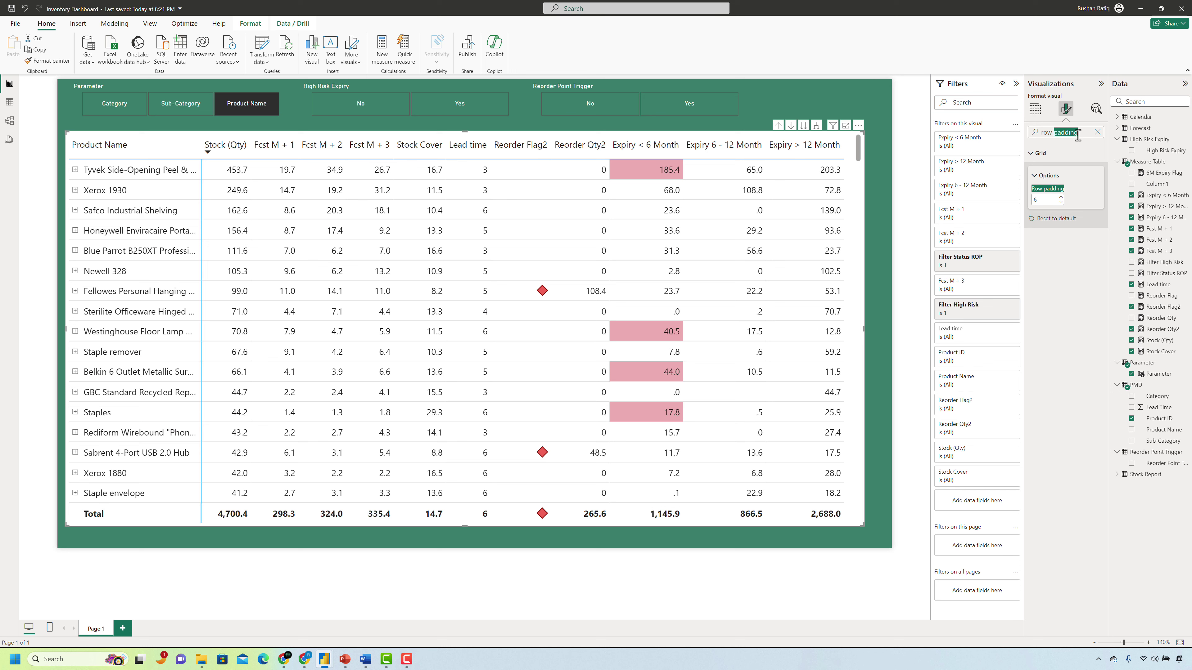
key("BackSpace")
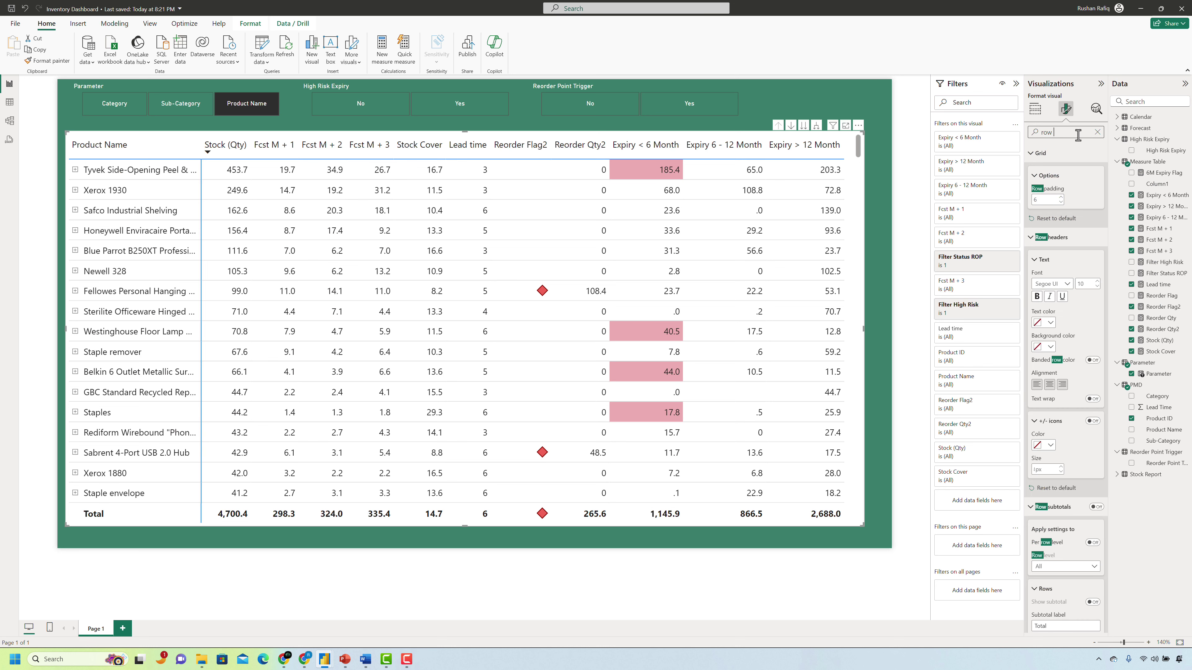
key("ctrl+a")
type("g")
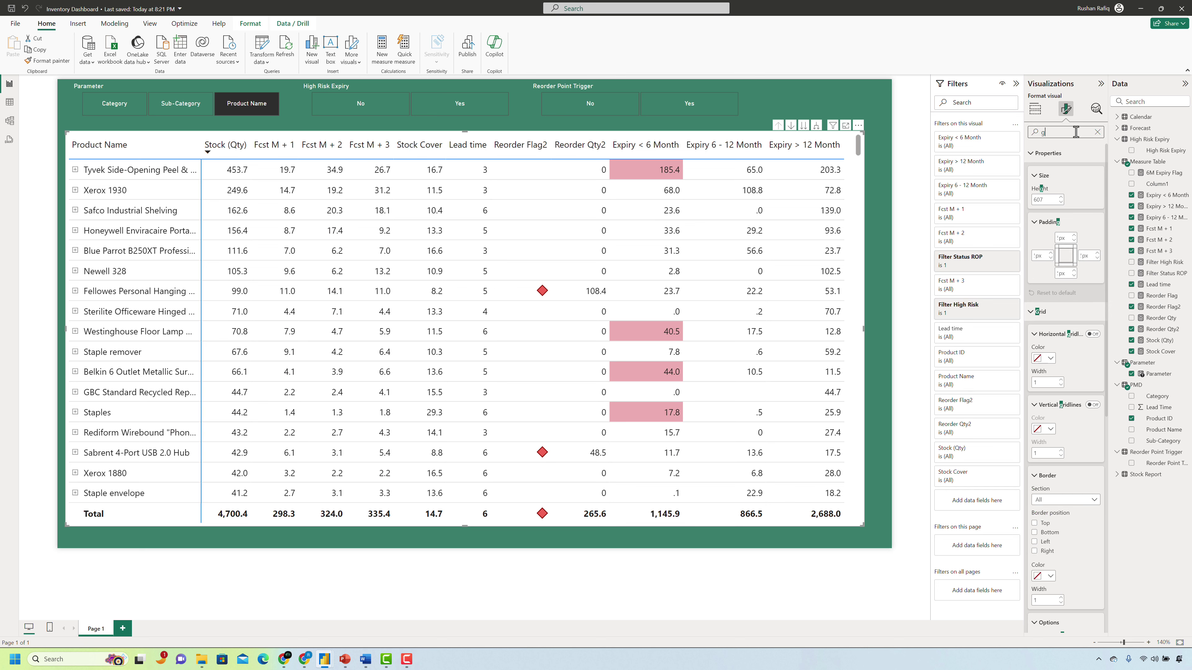
type("lobal font")
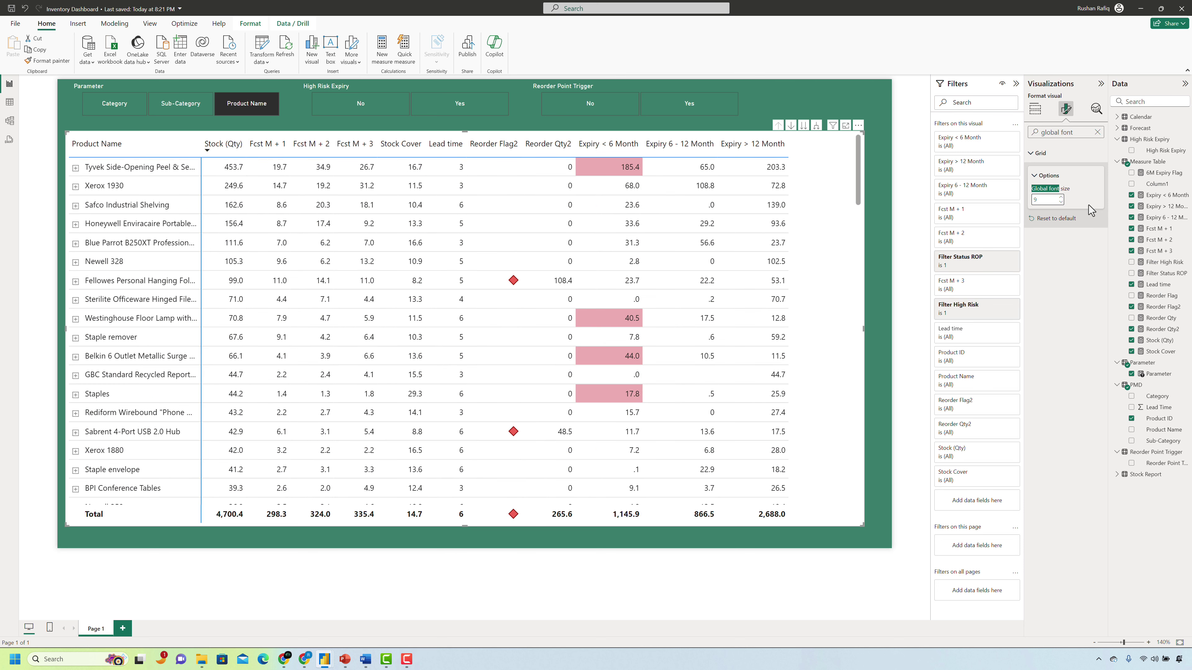
Center-align the Reorder Flag2 column through its specific column settings, applying them to subtotals, total and values.
left_click(1097, 133)
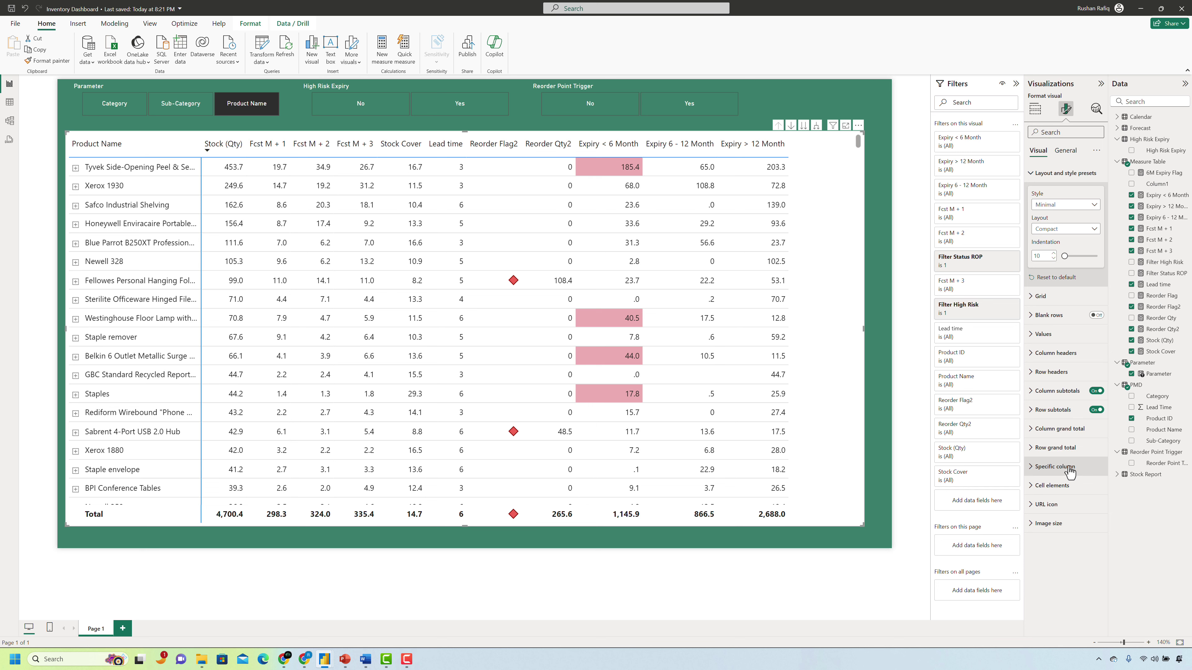
left_click(1055, 466)
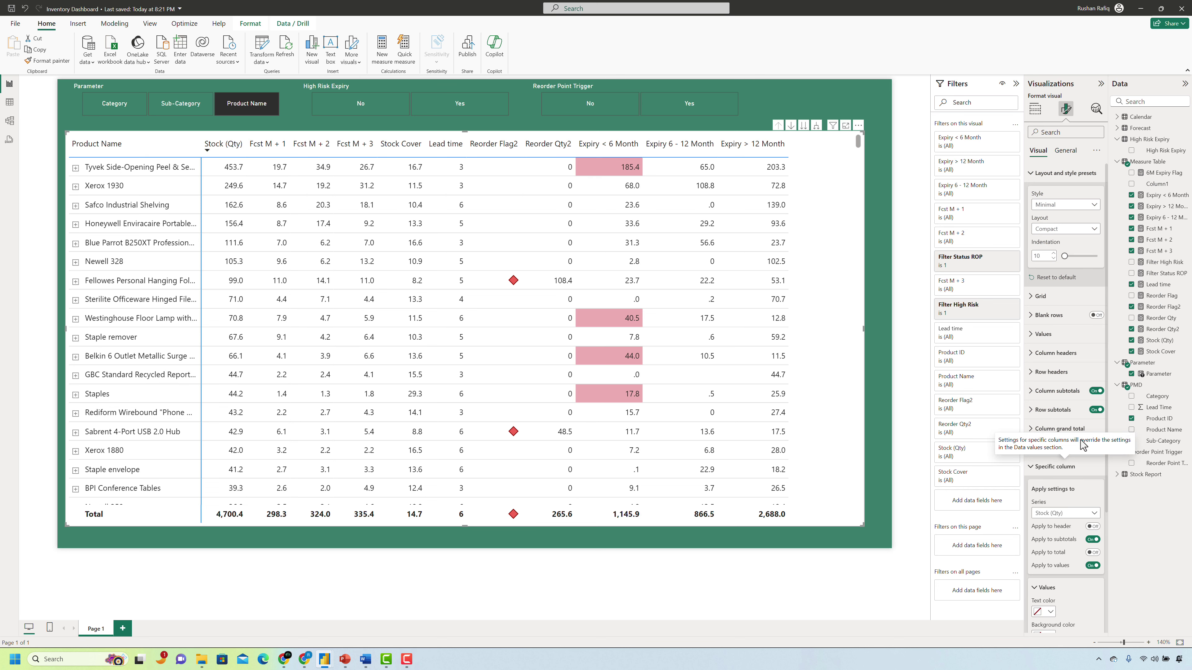
scroll(1094, 510, "down", 3)
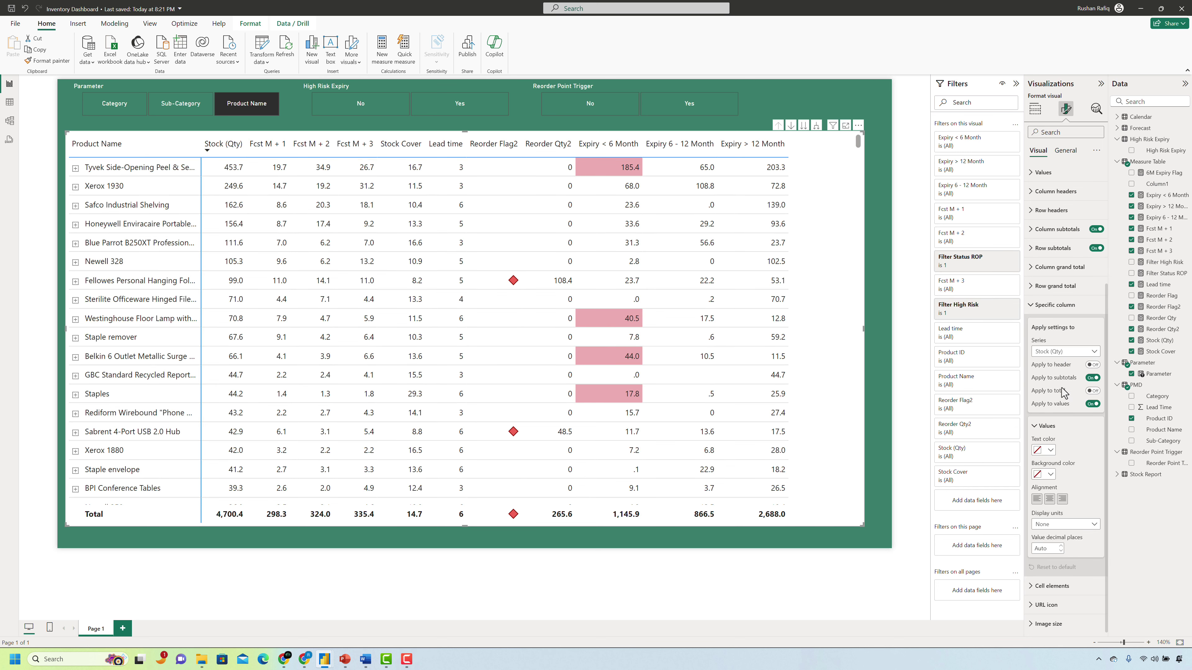
left_click(1063, 352)
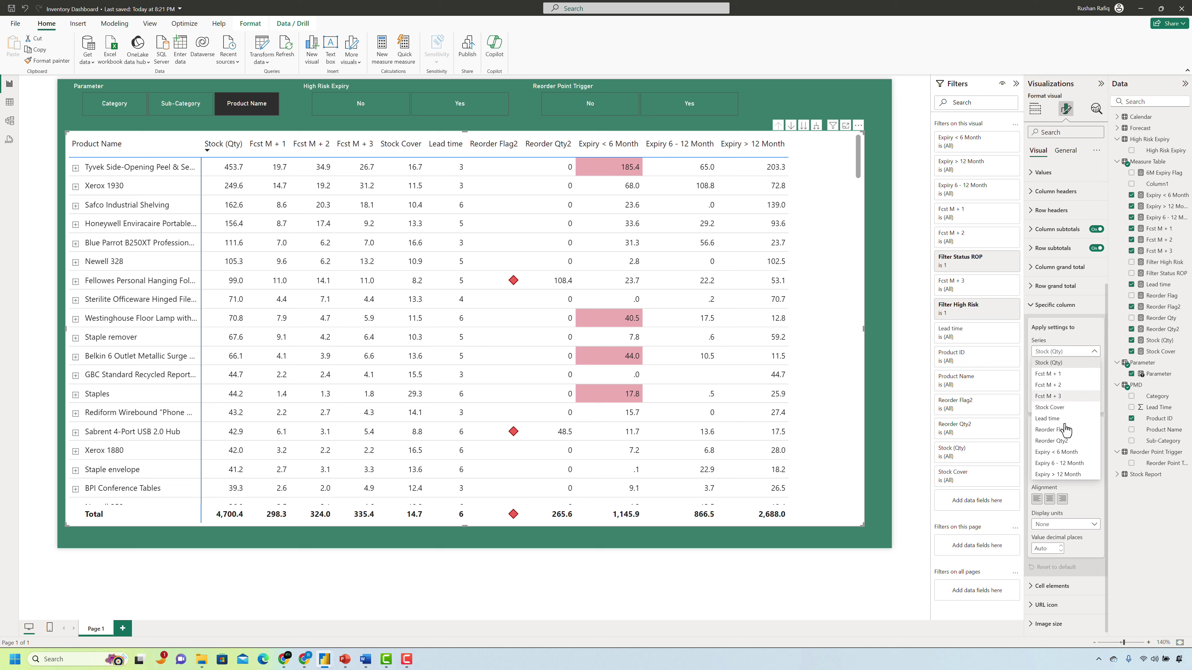
key("Escape")
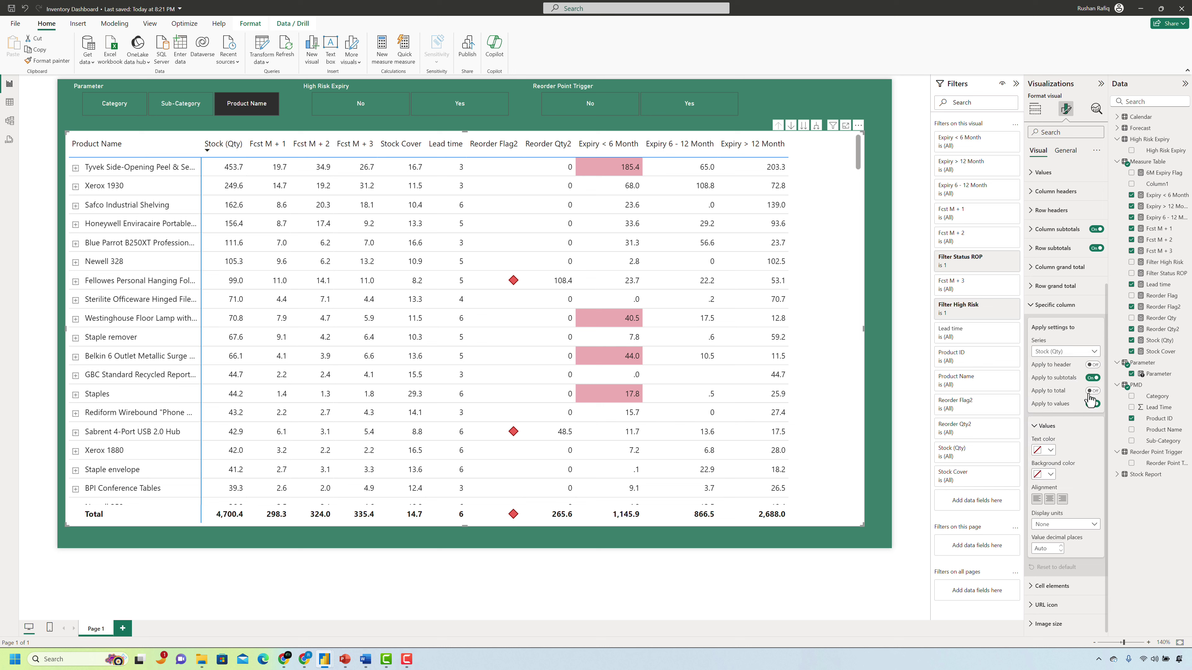
key("r")
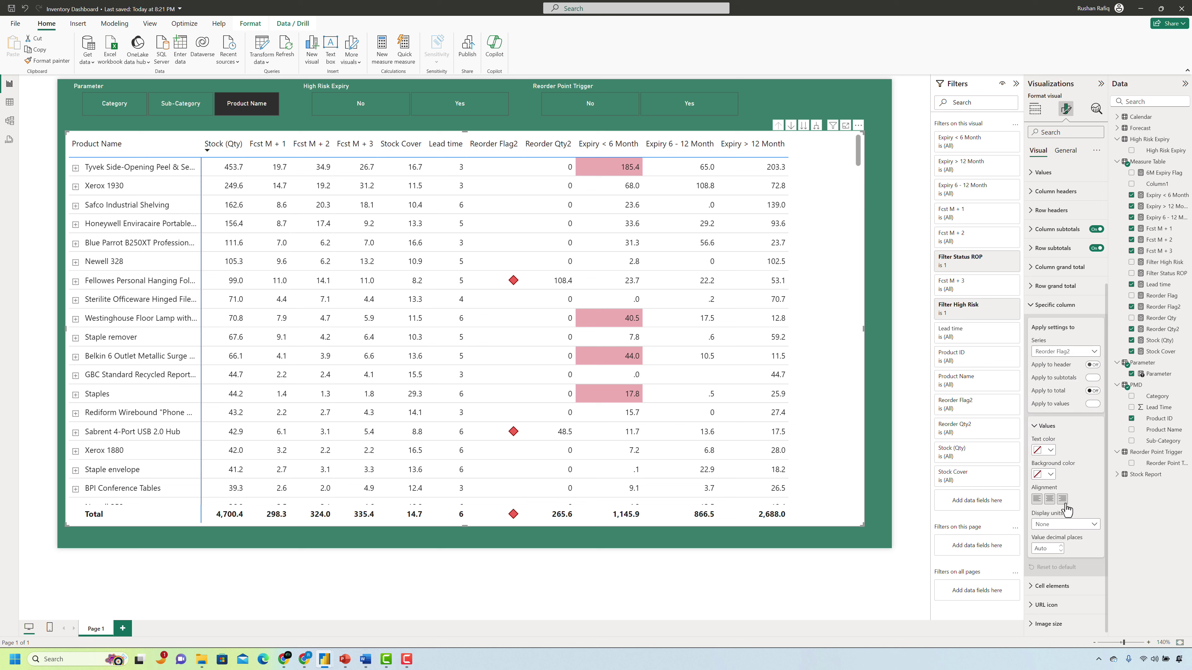
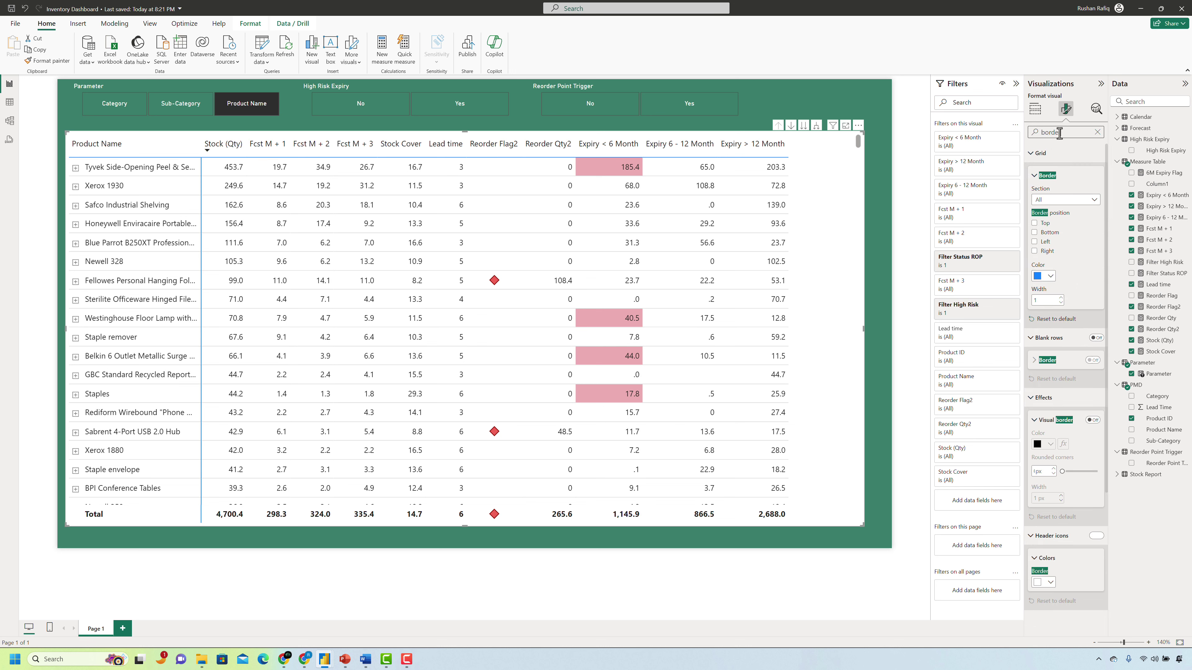
Set the matrix's grid border color to the recent green #418875 and make the column headers bold.
left_click(1051, 278)
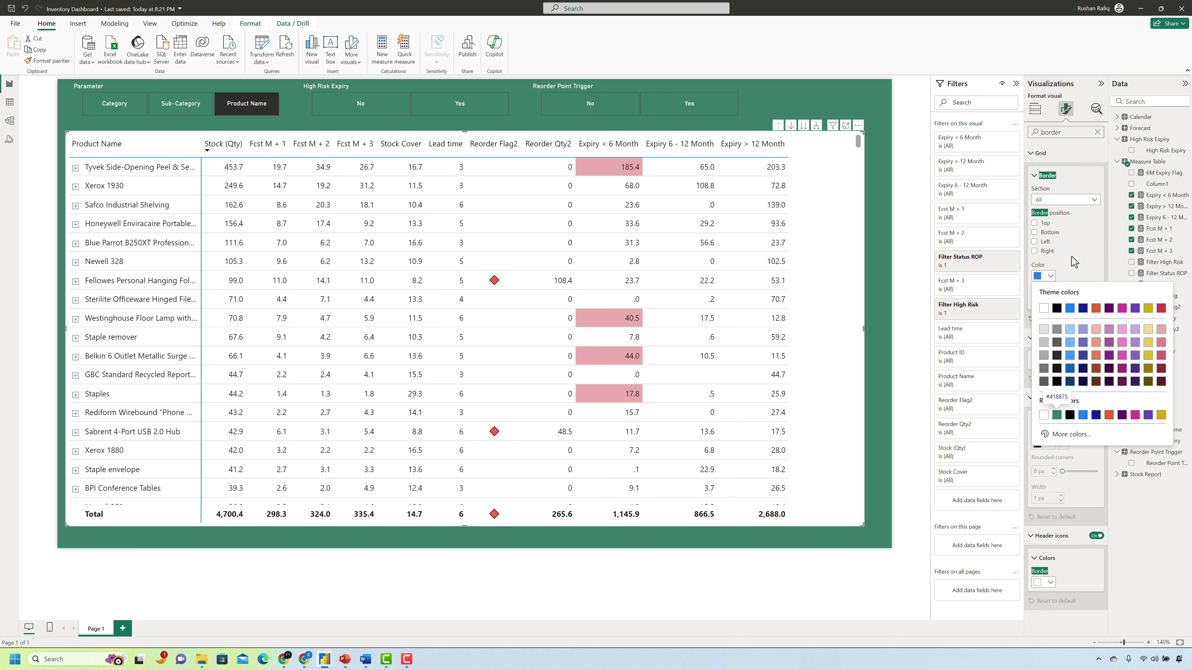
key("Return")
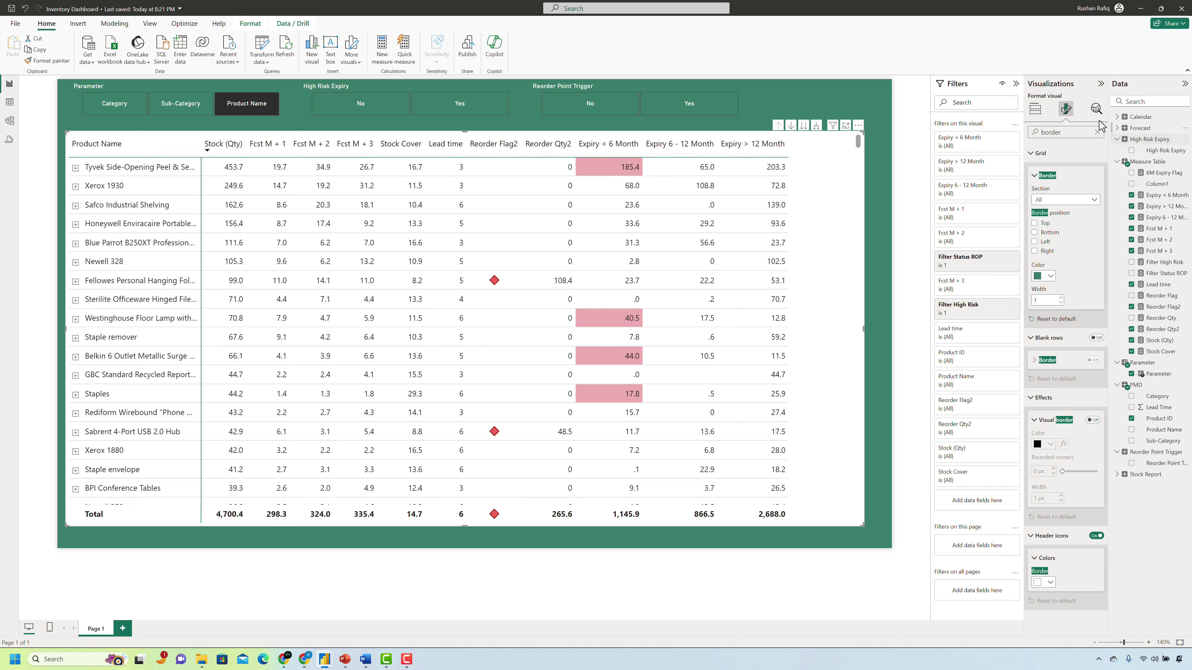
left_click(1097, 133)
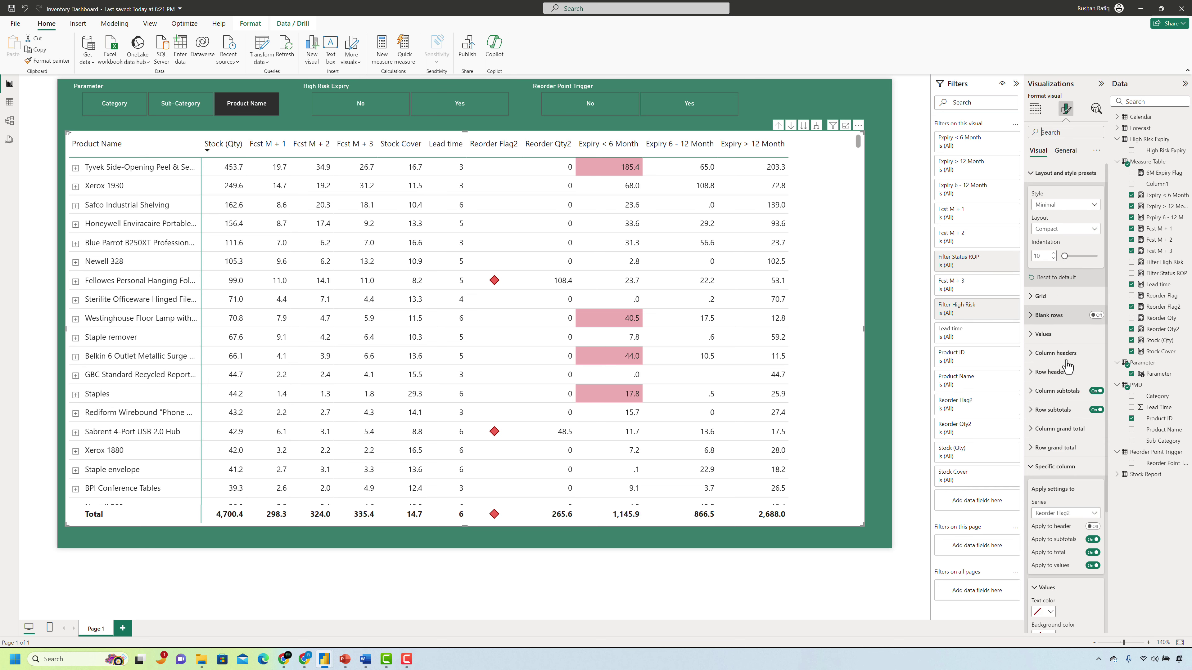
left_click(1067, 356)
left_click(1038, 413)
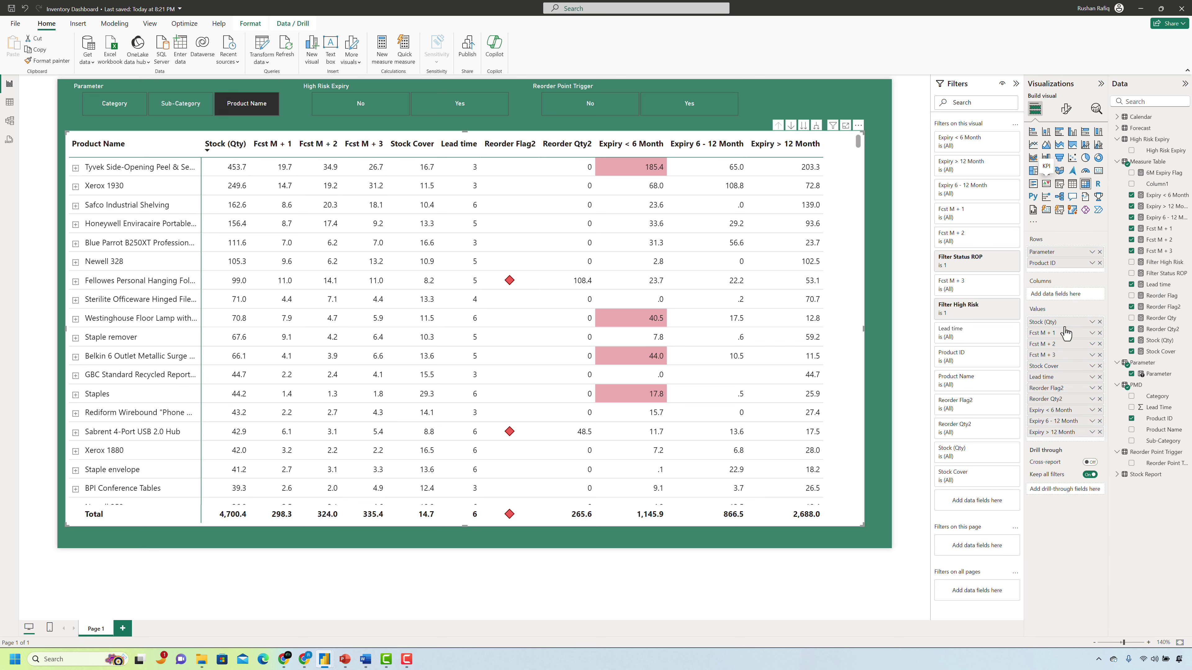
Rename the Fcst M + 1 value field for this visual as Fcst M + 1 (Qty).
right_click(1063, 334)
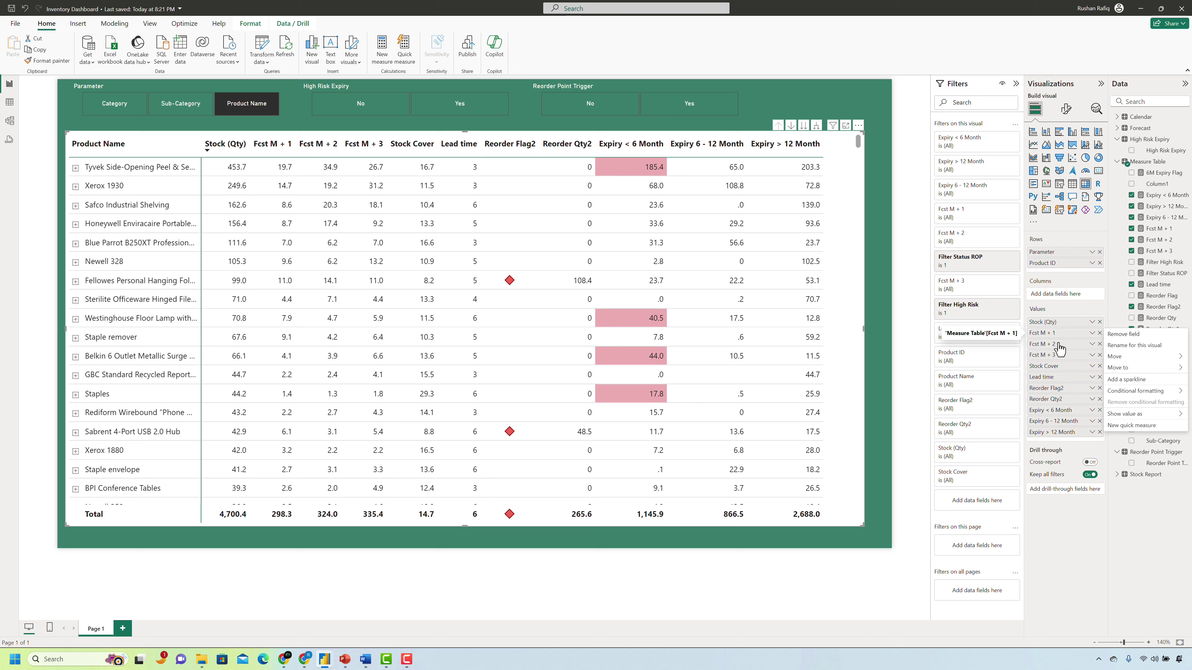
left_click(1126, 346)
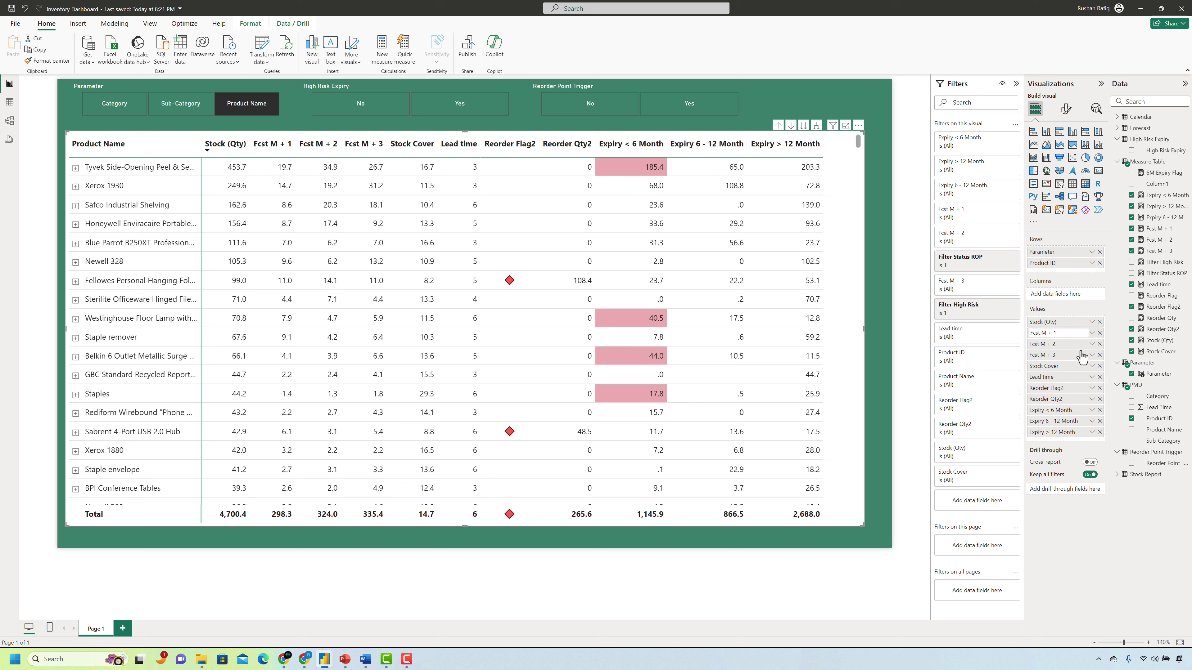
type("(QtY")
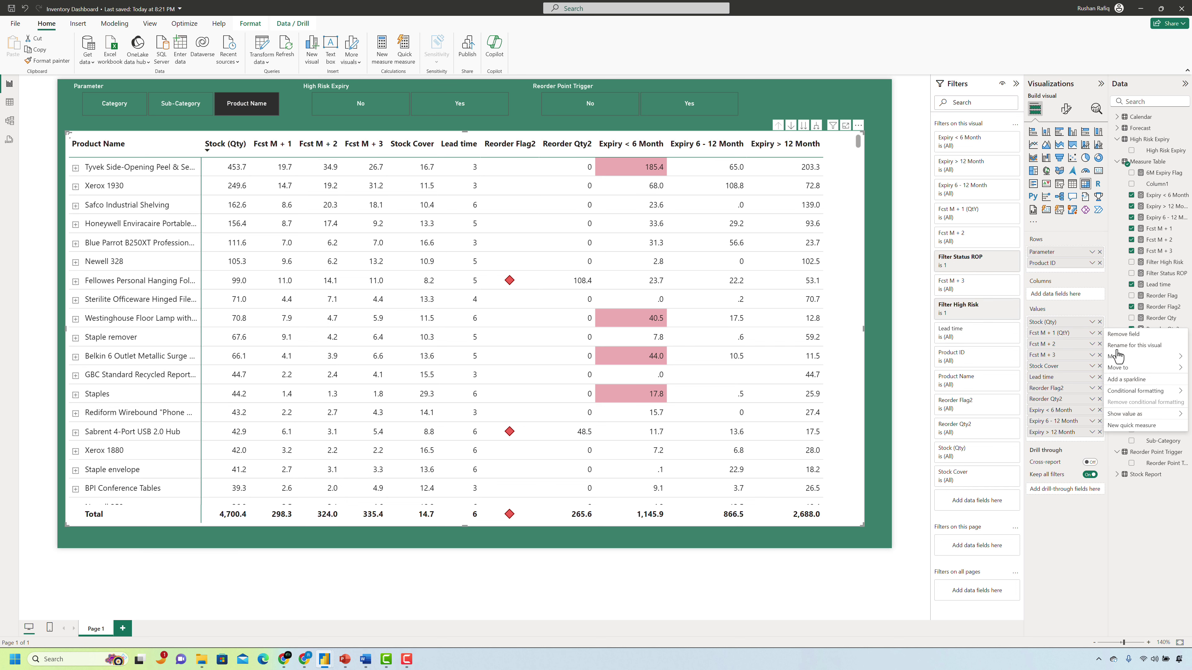
left_click(1118, 356)
key("BackSpace")
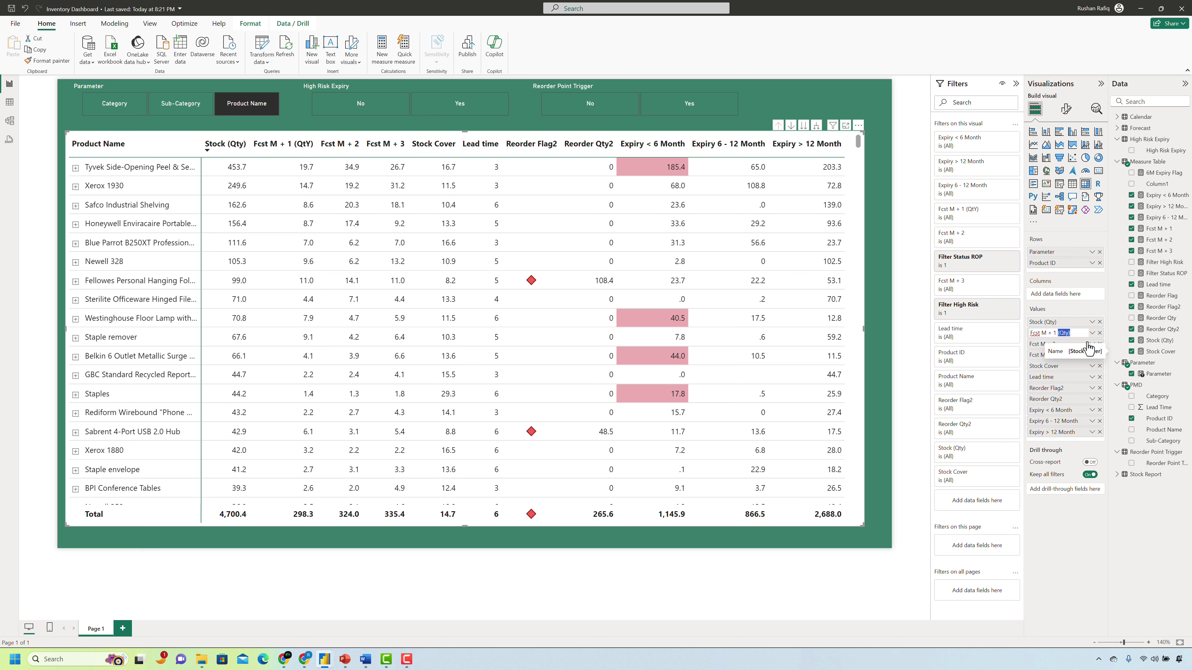
key("Return")
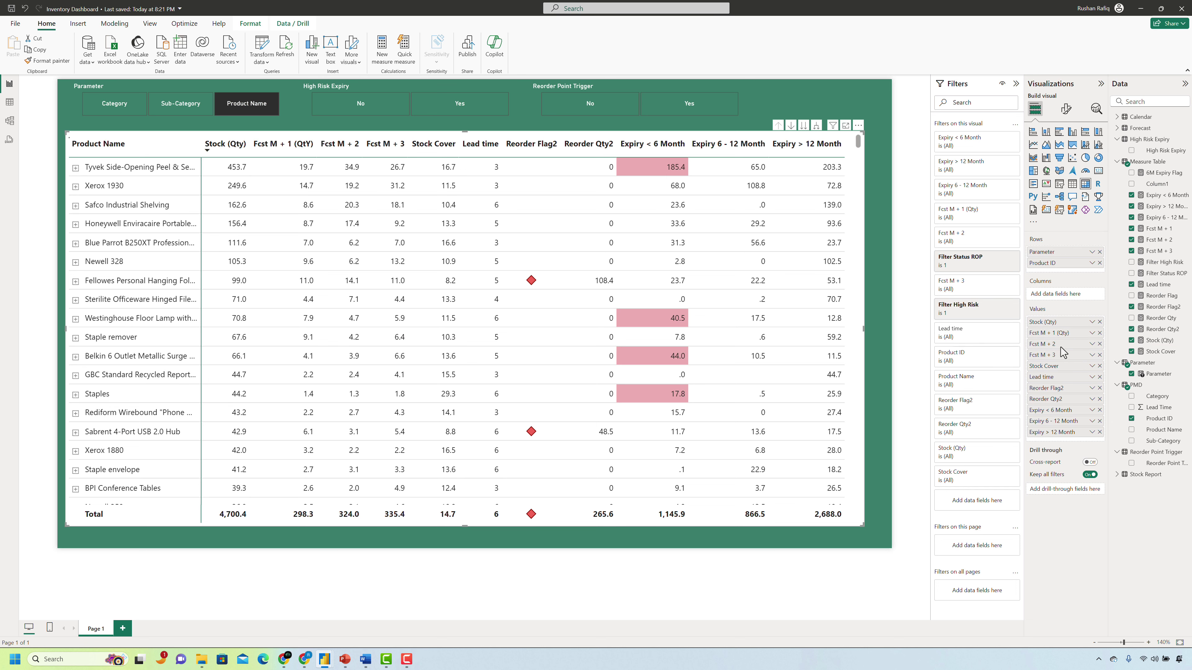
Rename the next two forecast fields in the matrix as Fcst M + 2 (Qty) and Fcst M + 3 (Qty).
double_click(1070, 345)
type("(Qty)")
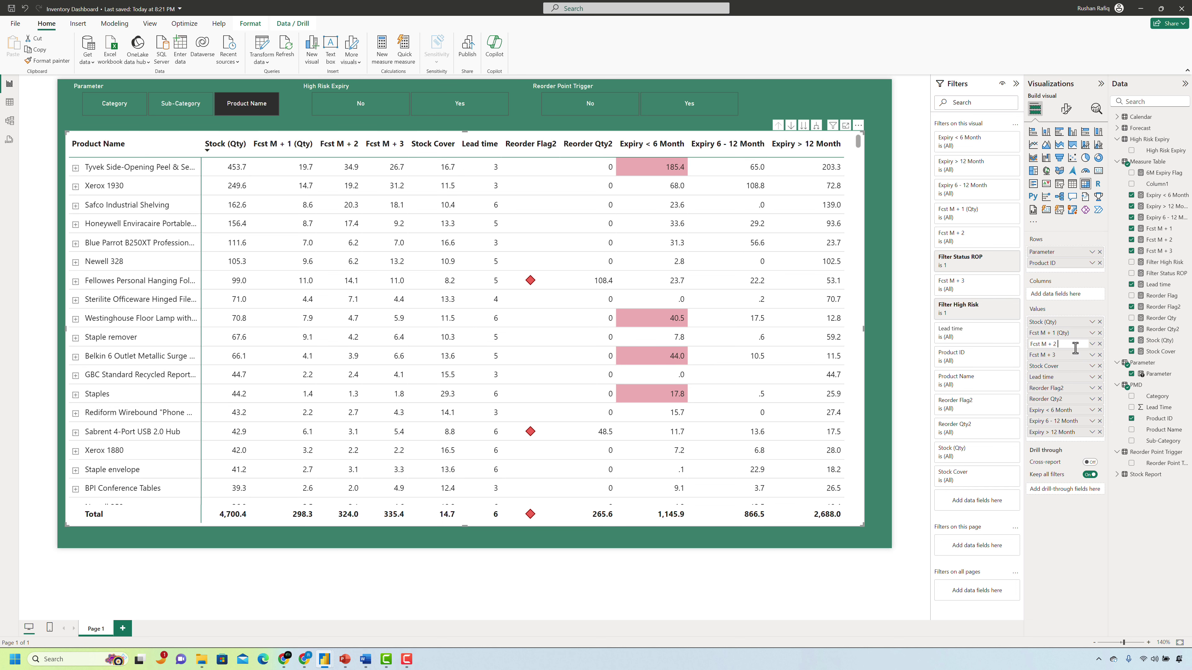
key("Tab")
key("Tab")
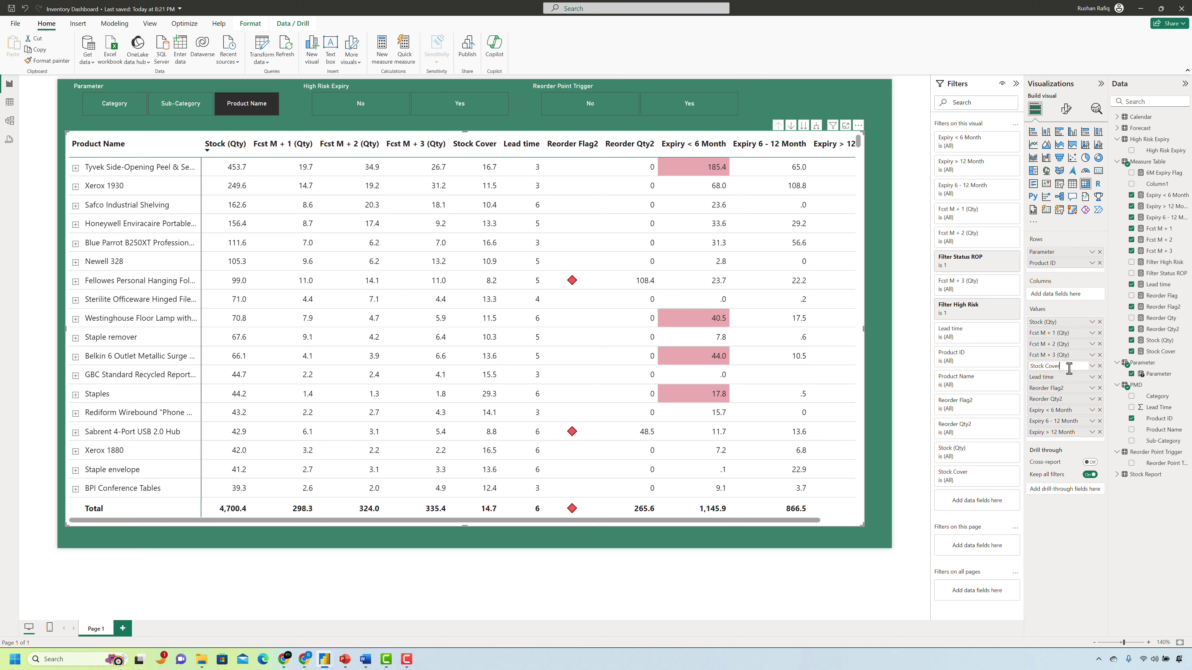
Rename the stock cover and lead time fields as Stock Cover (Months) and Lead time (Months).
type("(Months)")
key("Tab")
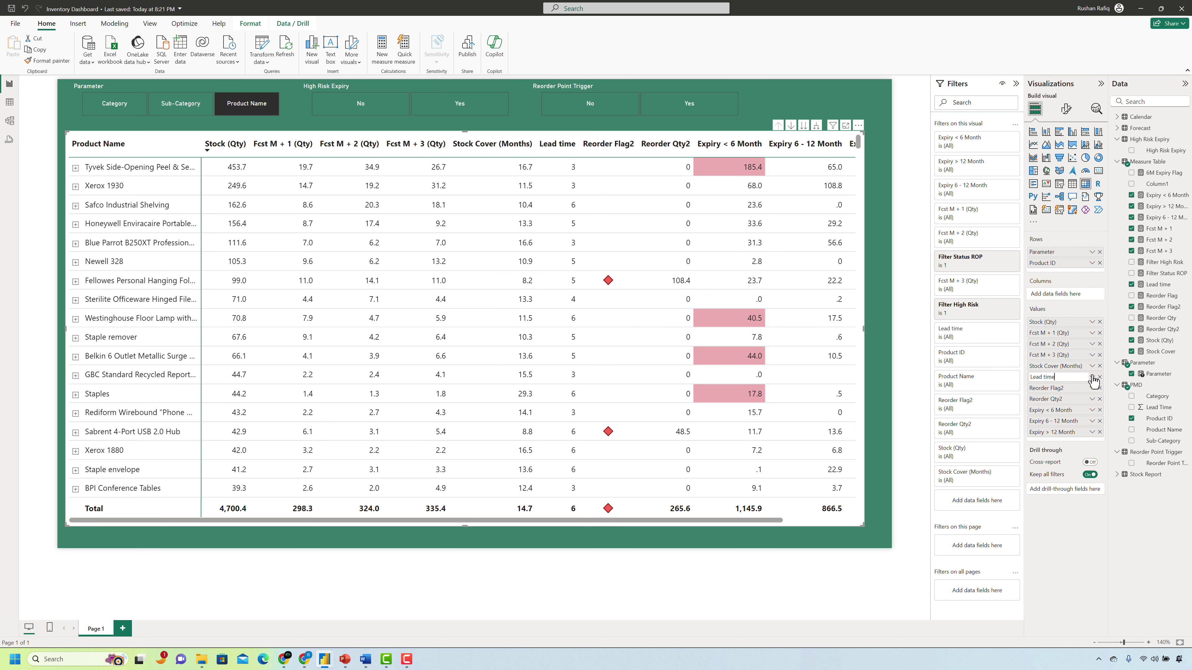
type("(Months)")
key("Tab")
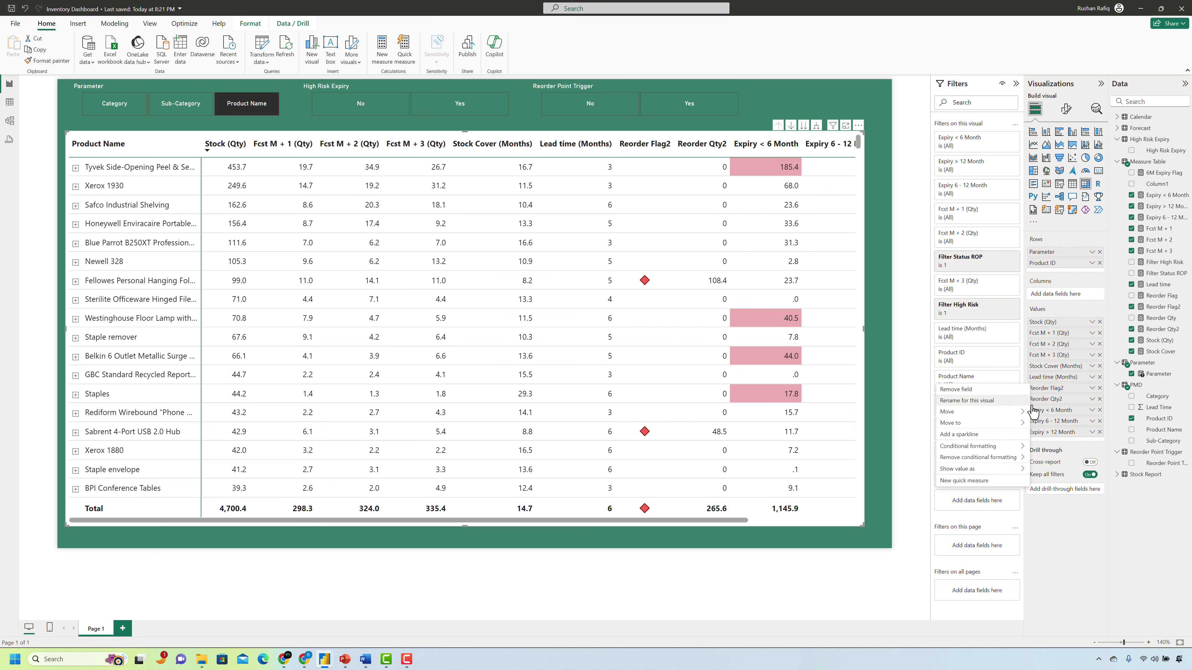
Rename the Reorder Flag2 and Reorder Qty2 fields for this visual as ROP Flag and ROP Qty.
key("ctrl+a")
key("BackSpace")
type("ROP Flag")
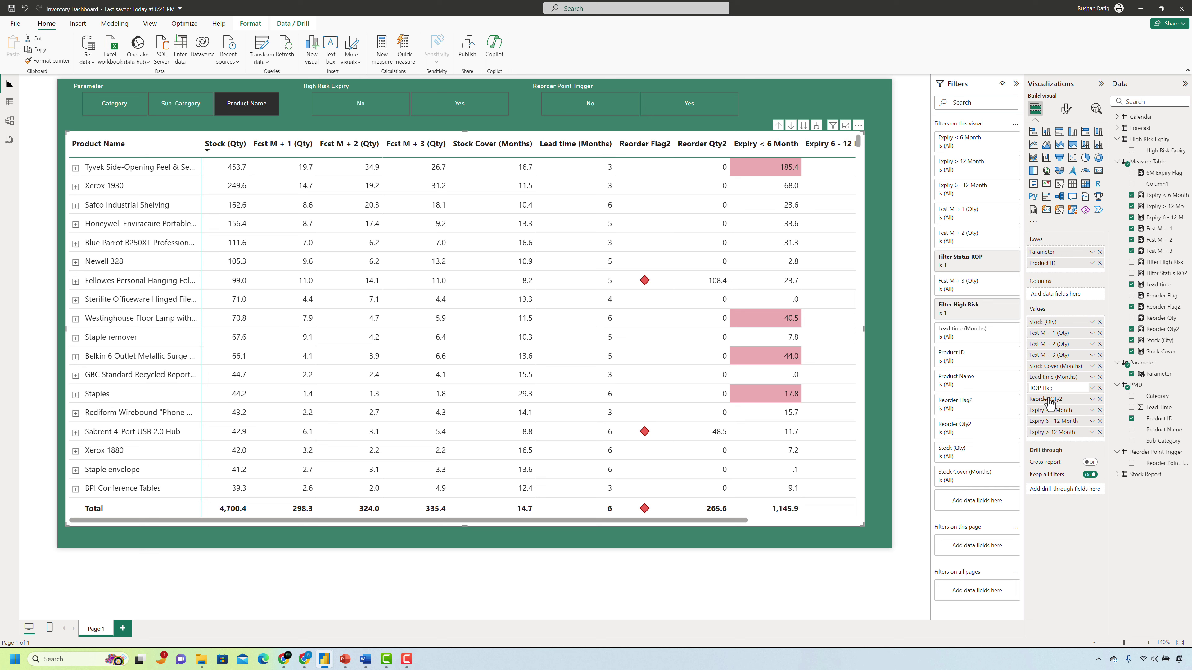
key("Tab")
key("ctrl+a")
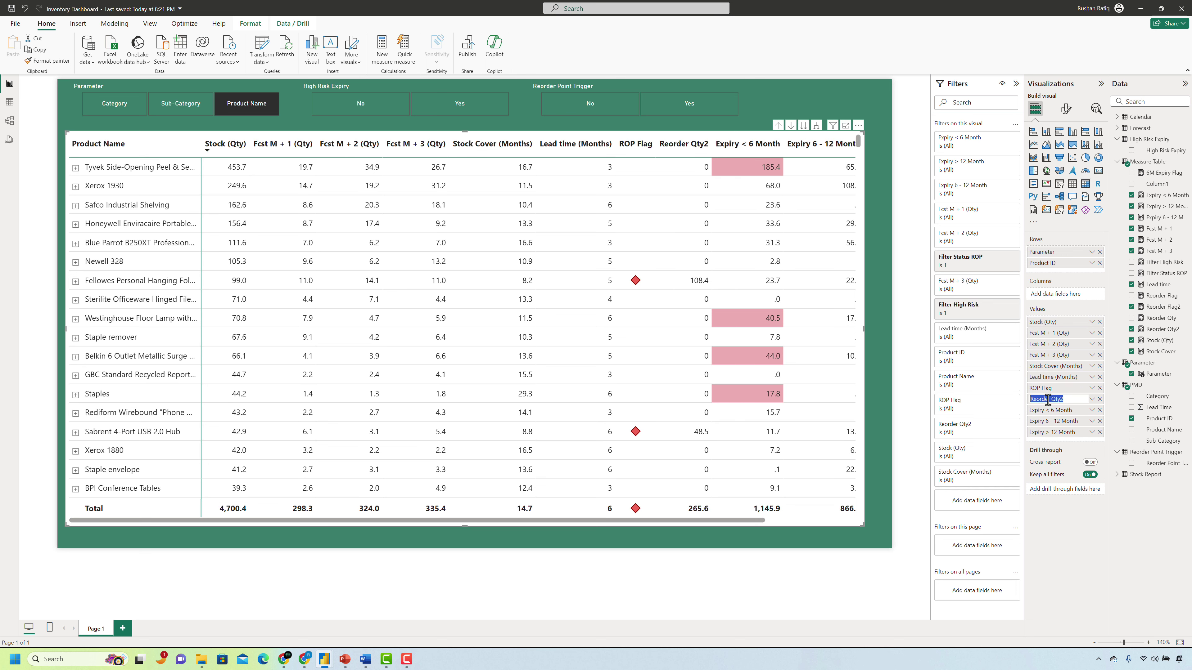
type("ROP Qty")
key("Return")
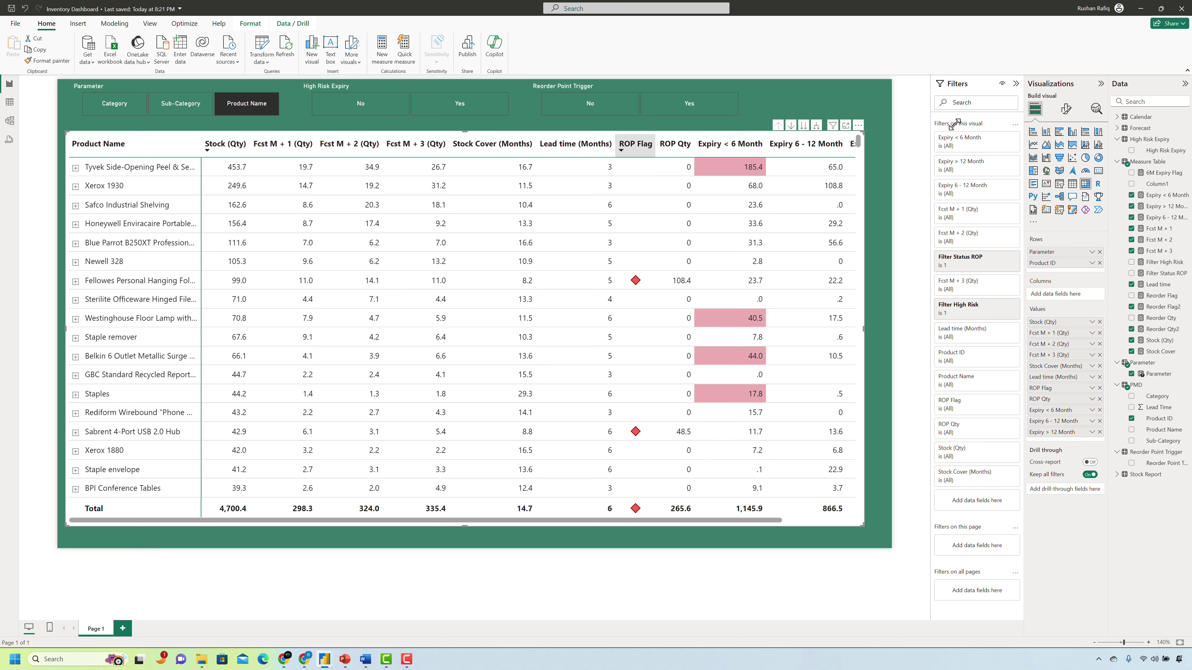
Turn off auto-size width for the matrix and narrow the forecast, stock cover, lead time and expiry columns so their headers wrap.
left_click(1066, 112)
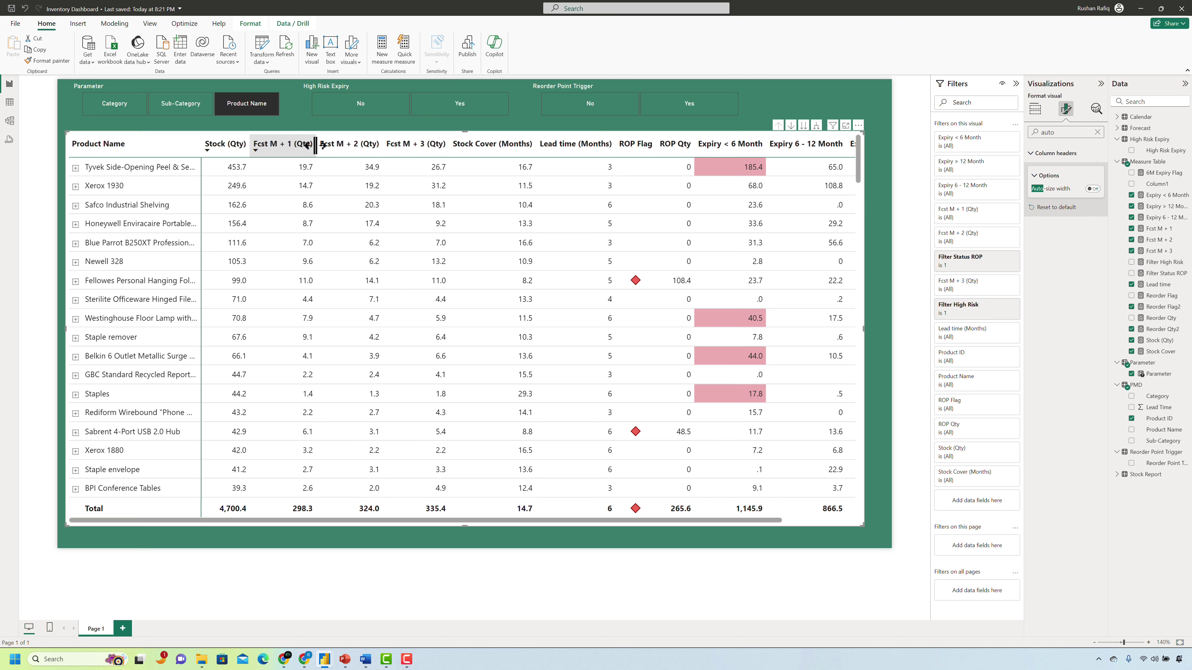
left_click_drag(316, 145, 400, 145)
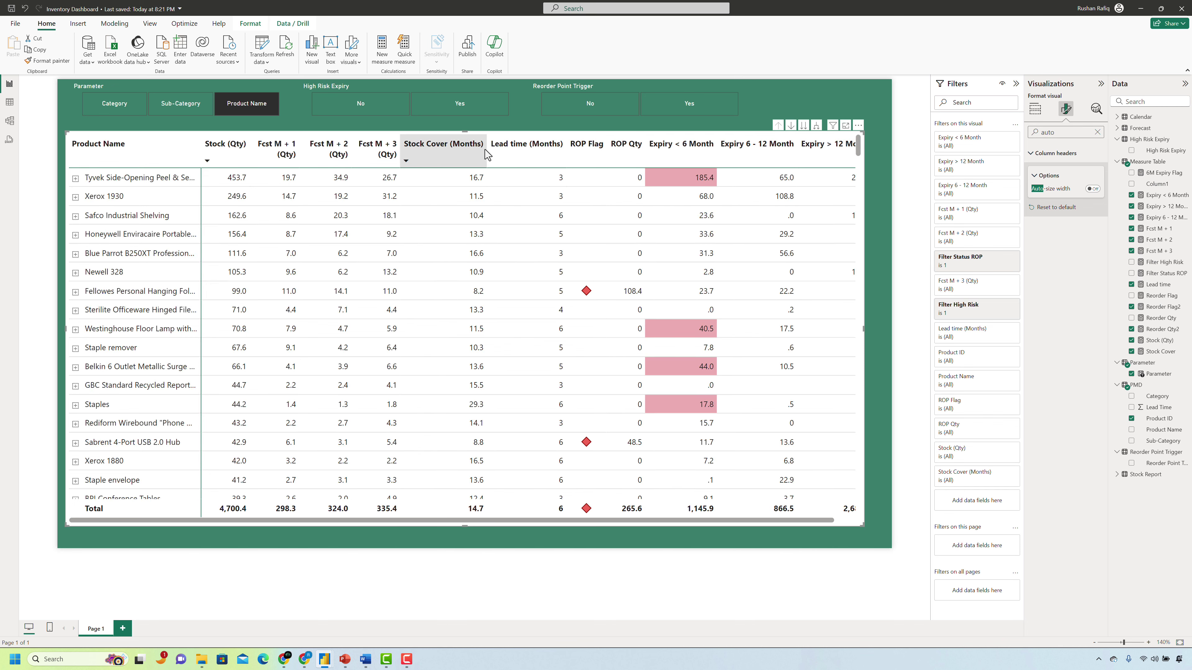
left_click_drag(486, 150, 454, 148)
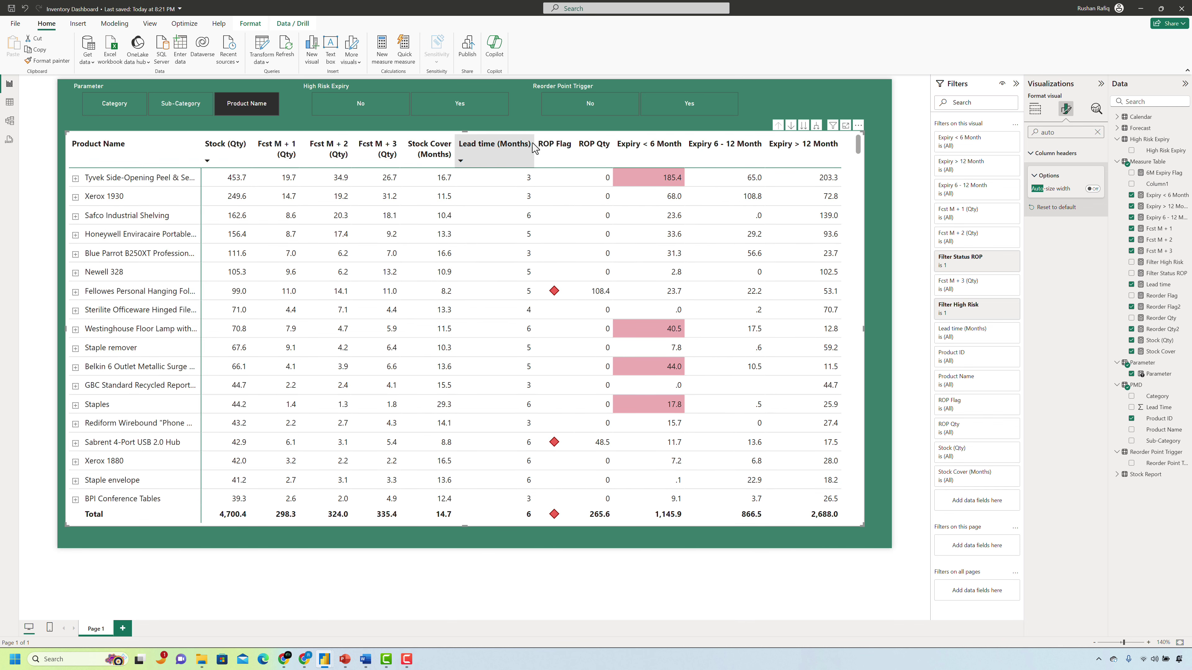
left_click_drag(533, 147, 598, 150)
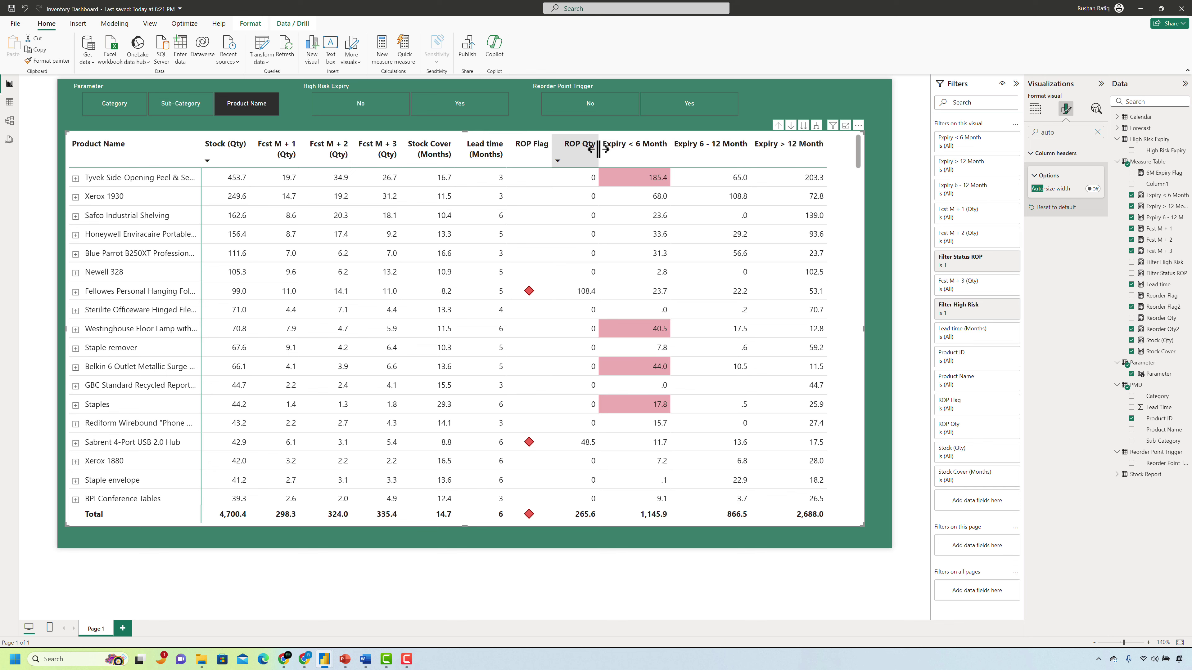
left_click_drag(670, 149, 652, 149)
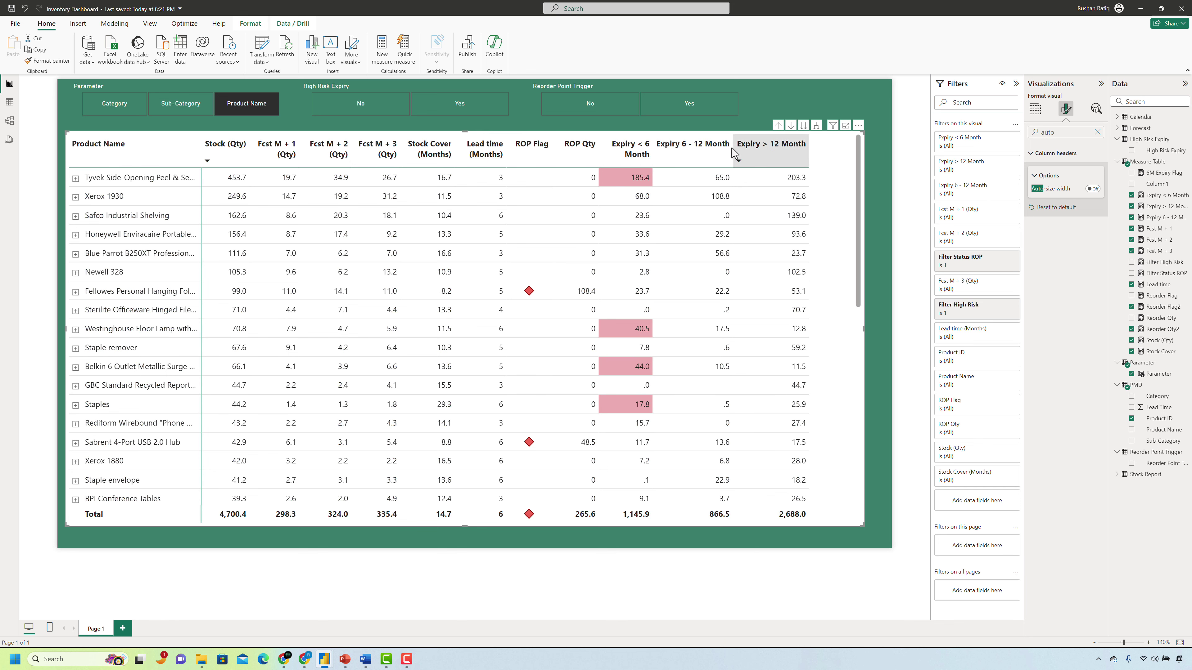
left_click_drag(734, 153, 655, 150)
left_click_drag(788, 150, 767, 150)
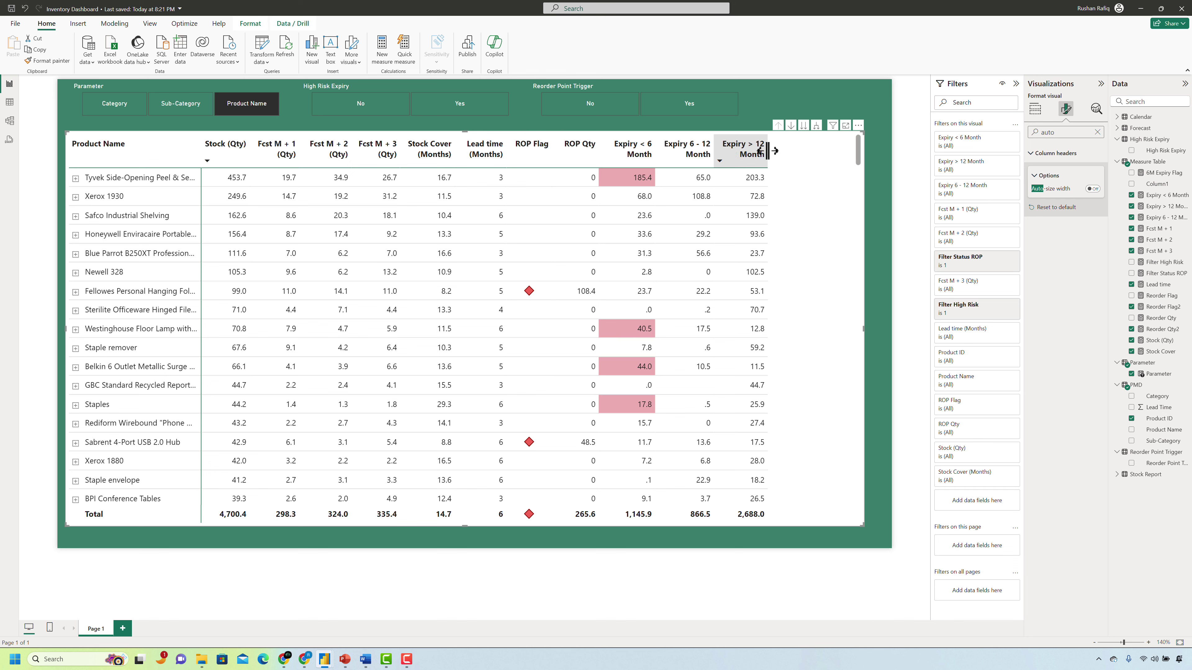
Fine-tune the widths of the Stock (Qty), forecast, Lead time and ROP columns to even out their spacing.
left_click(877, 204)
left_click_drag(554, 150, 607, 147)
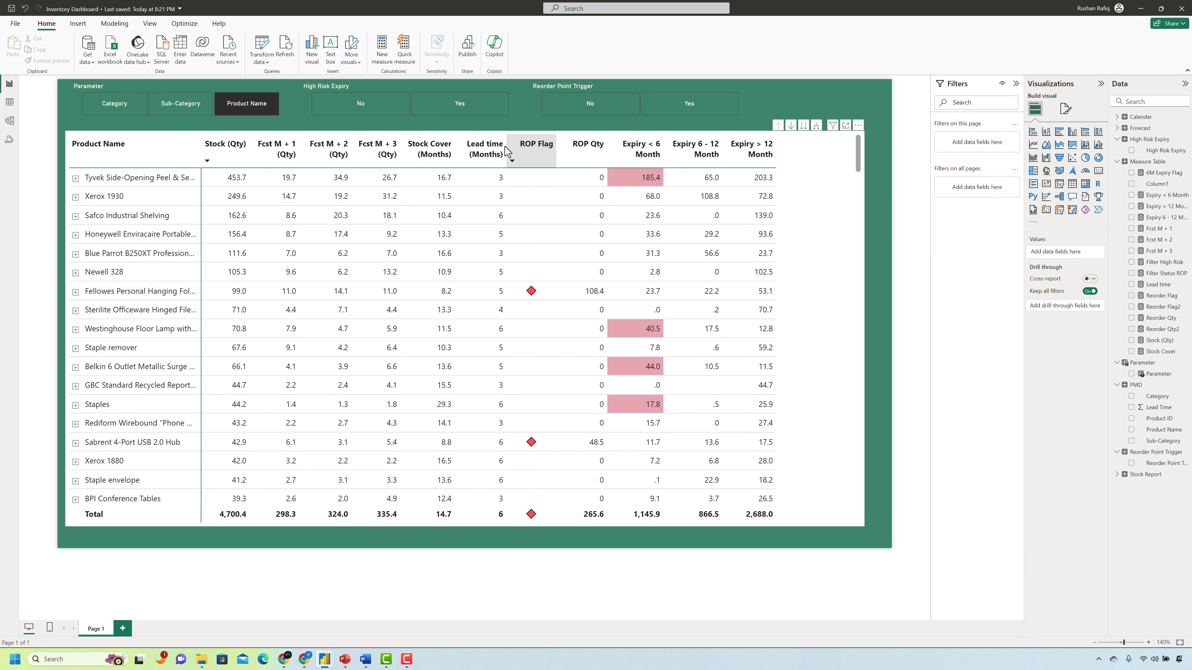
left_click_drag(506, 150, 508, 150)
left_click_drag(401, 148, 402, 147)
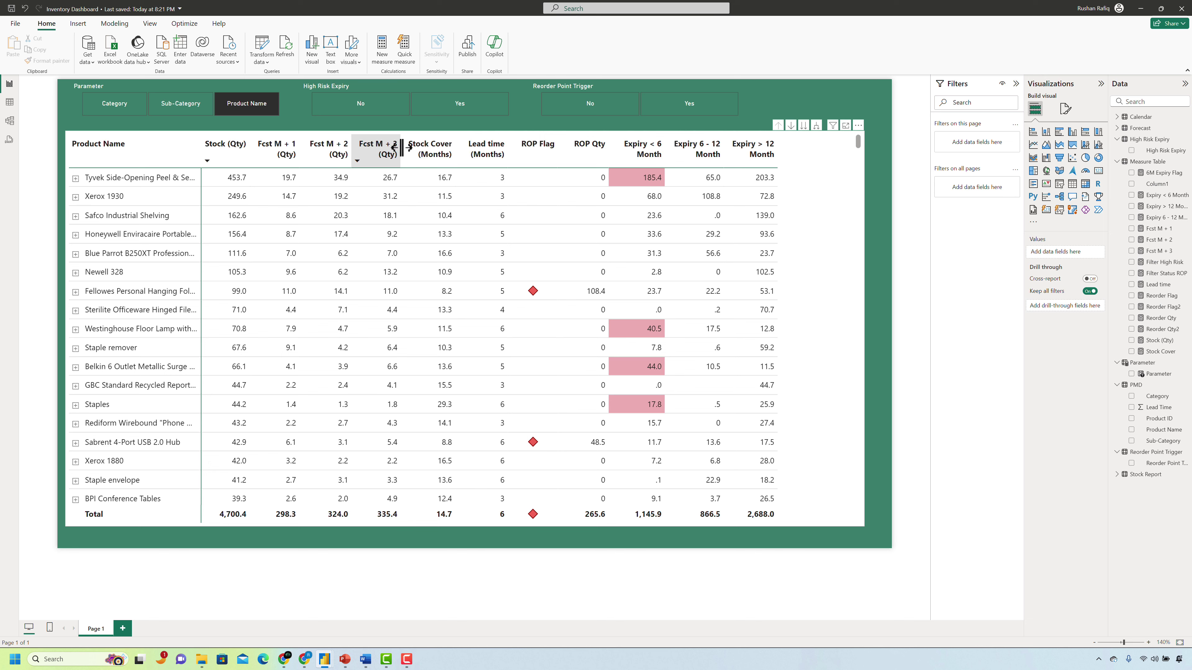
left_click_drag(248, 148, 302, 149)
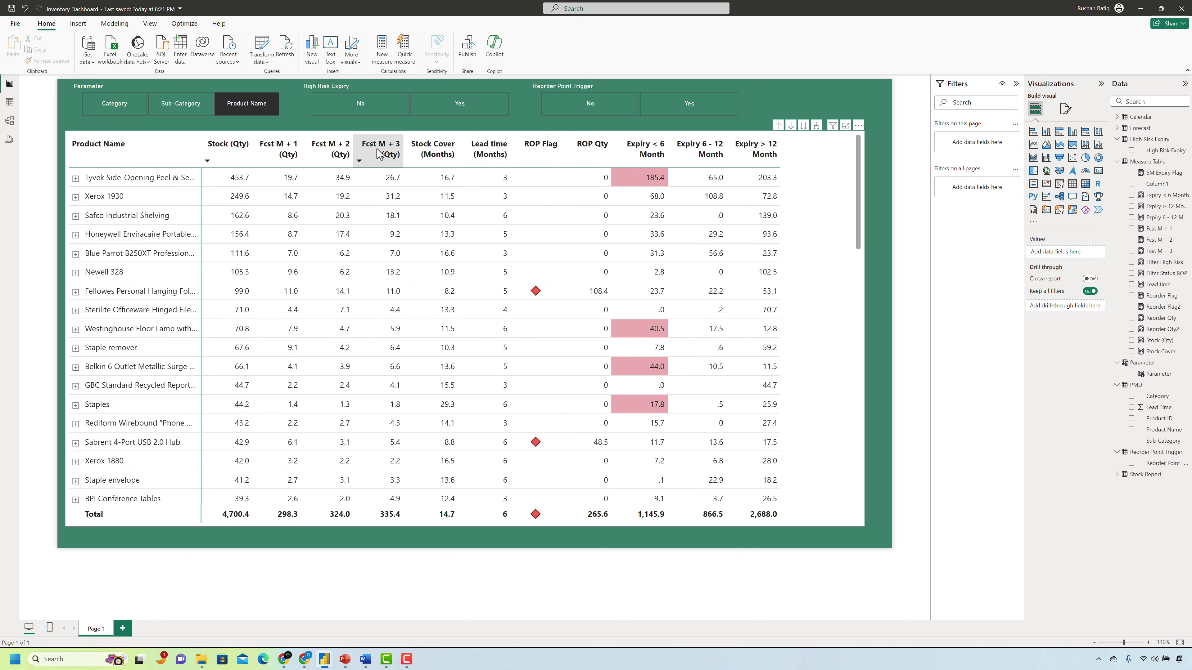
left_click_drag(402, 149, 404, 149)
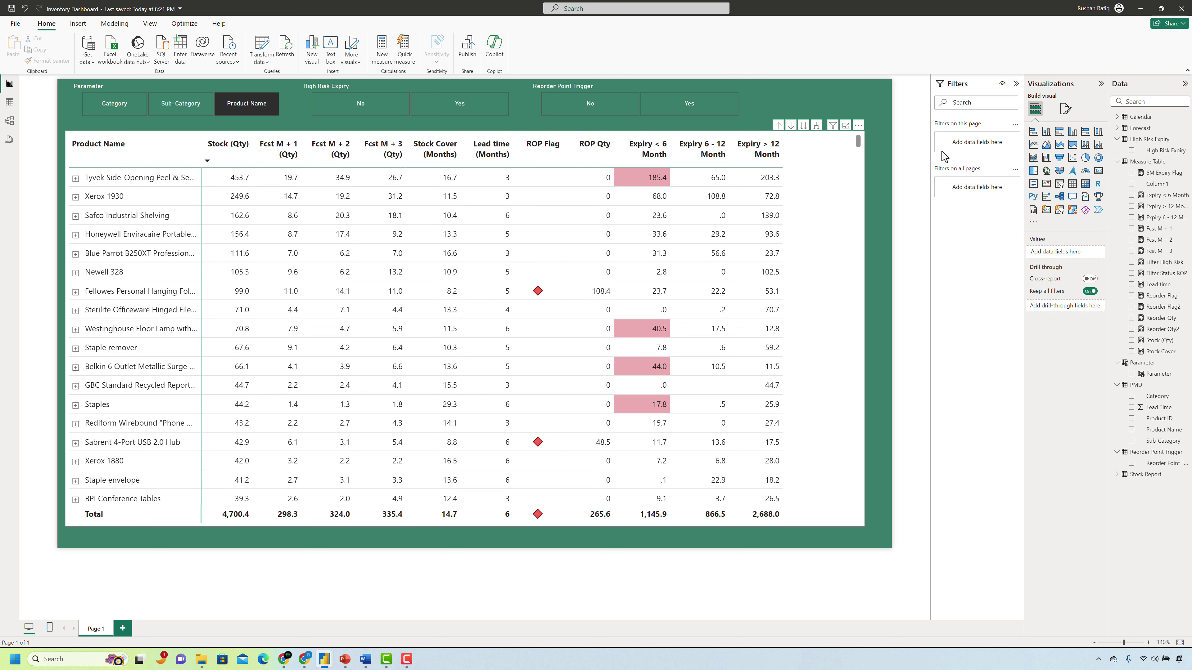
Add the bold 14-point DIN title Inventory Report to the matrix and turn on the title divider.
left_click(1065, 108)
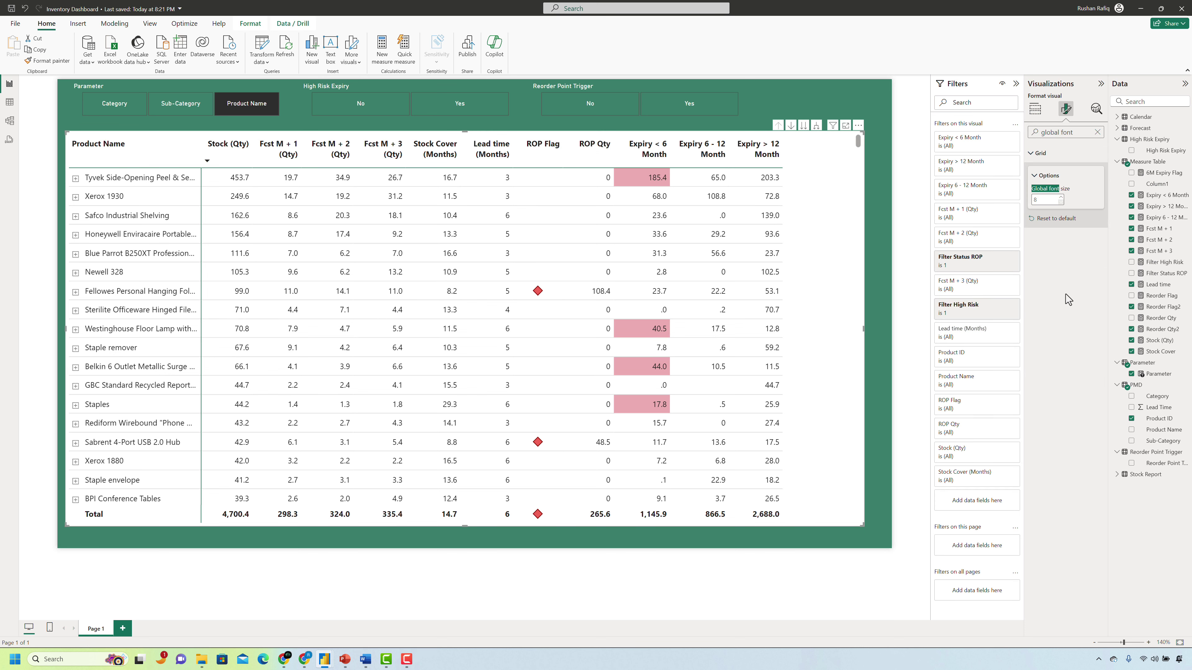
left_click(1097, 132)
left_click(1066, 192)
left_click(1071, 220)
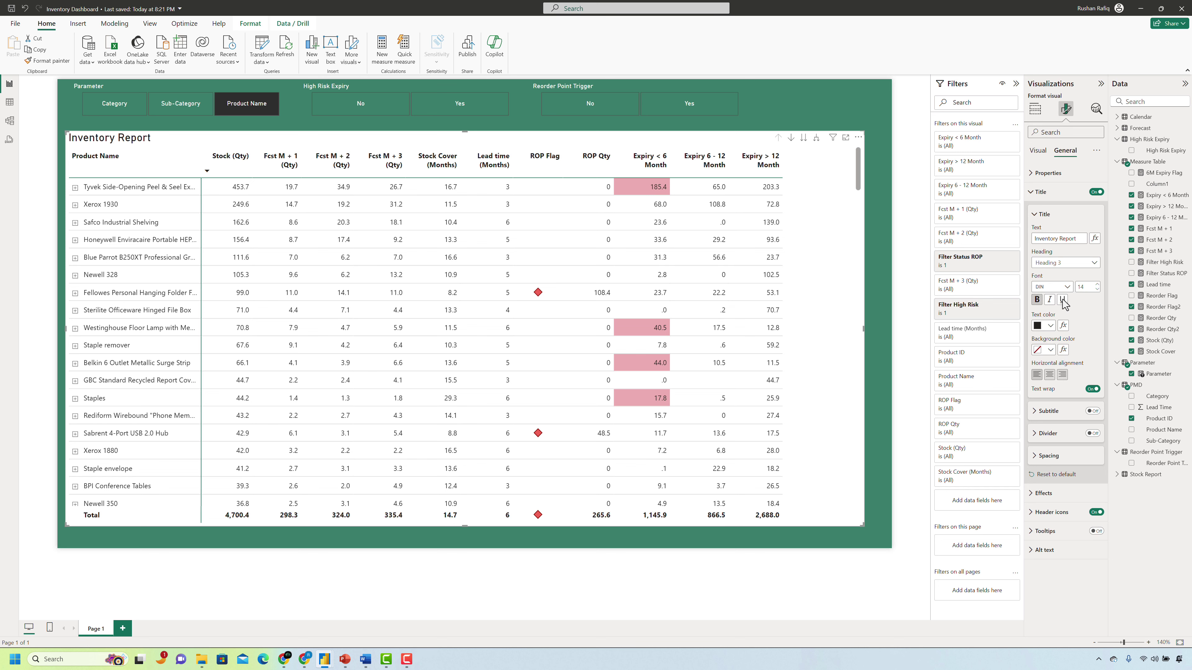
left_click(1093, 434)
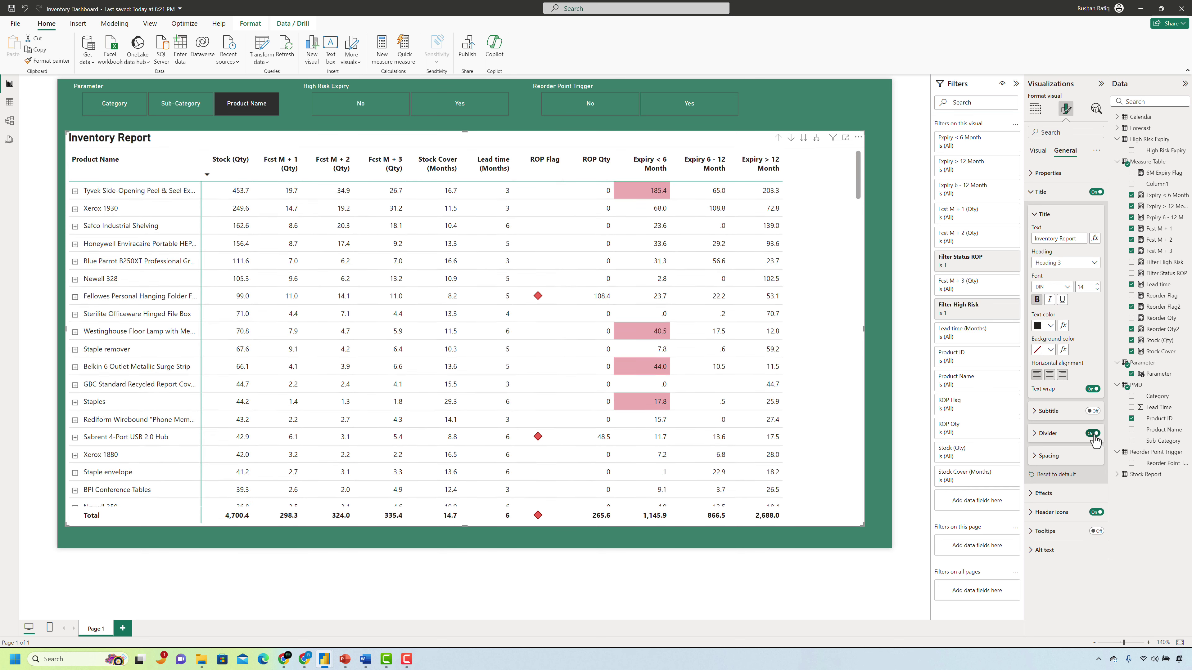
left_click(888, 179)
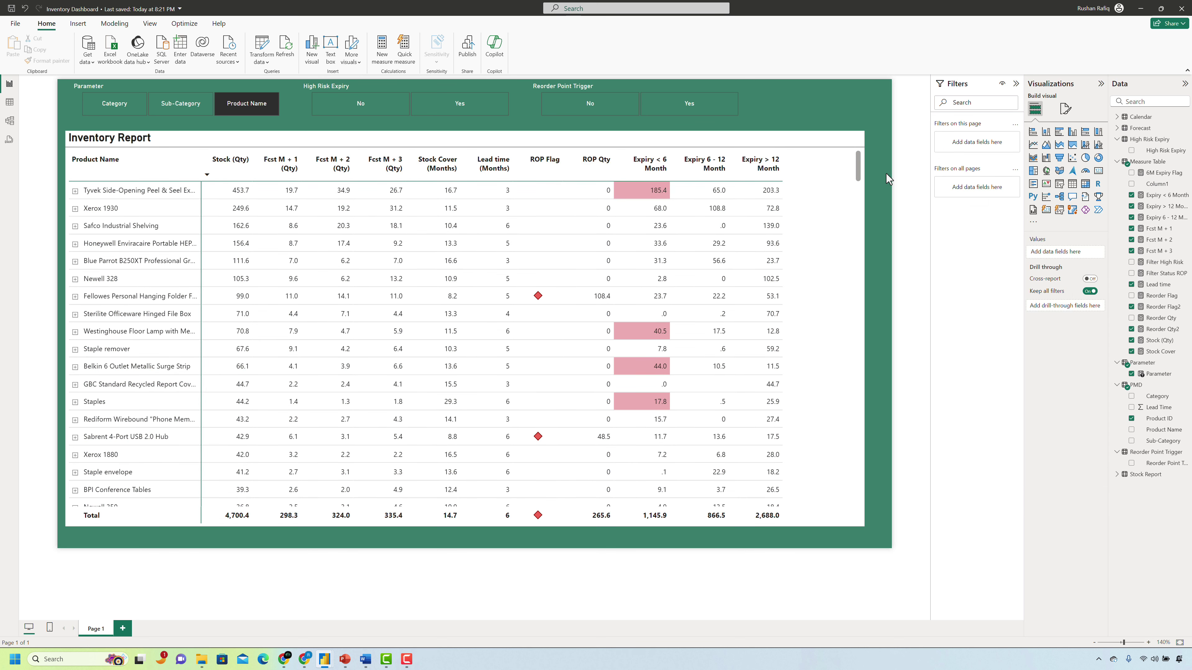
Center the matrix horizontally on the page and nudge it slightly downward.
left_click(864, 197)
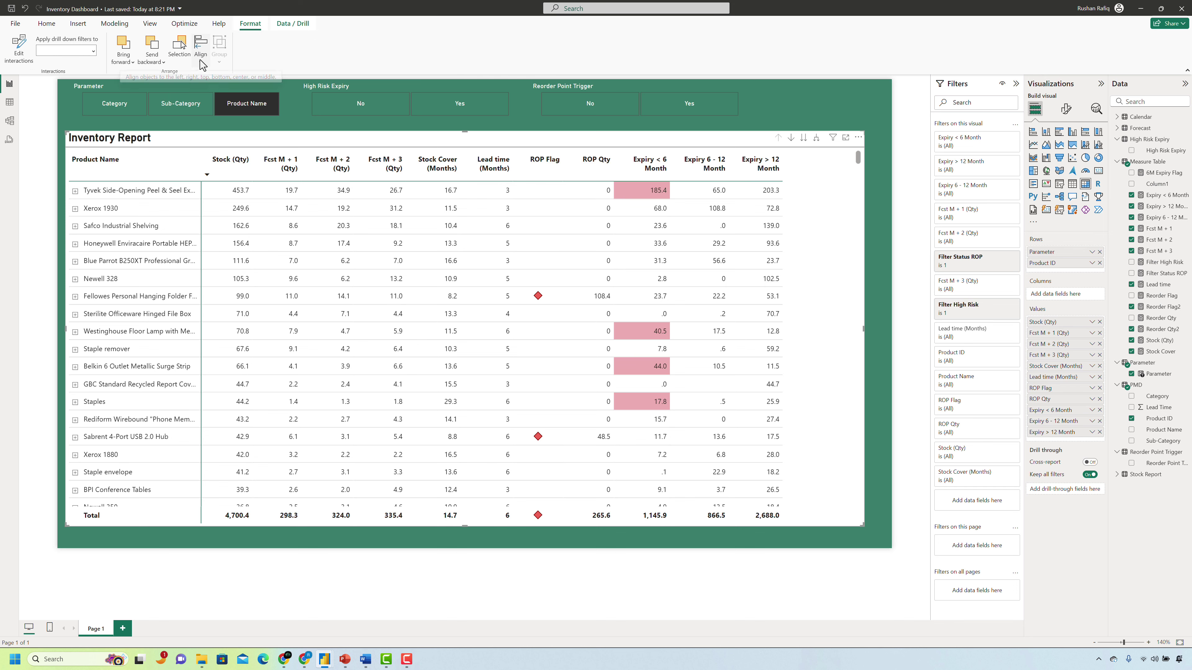
left_click(200, 50)
left_click(225, 92)
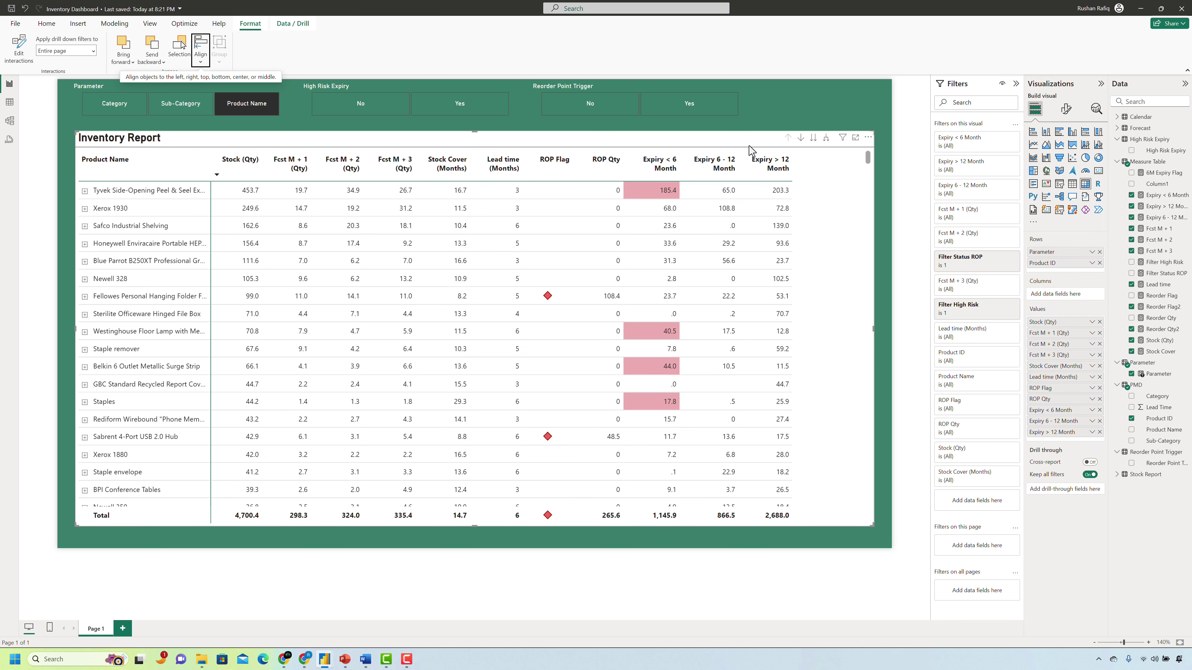
key("Down")
key("Down")
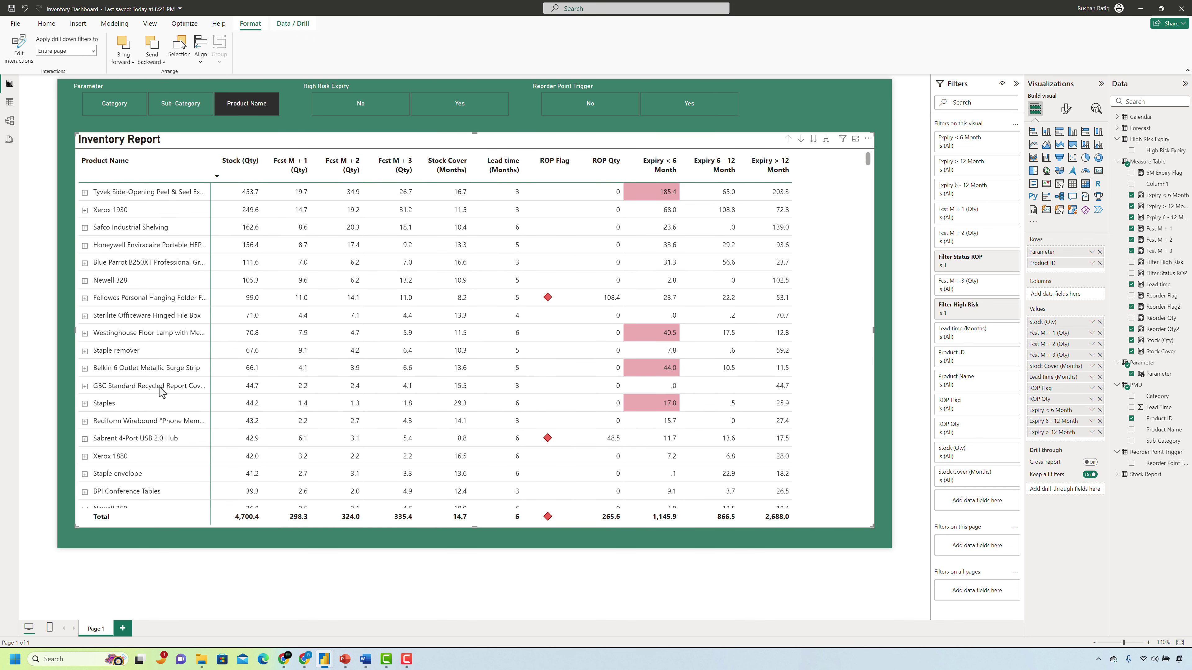
left_click(65, 185)
left_click(78, 24)
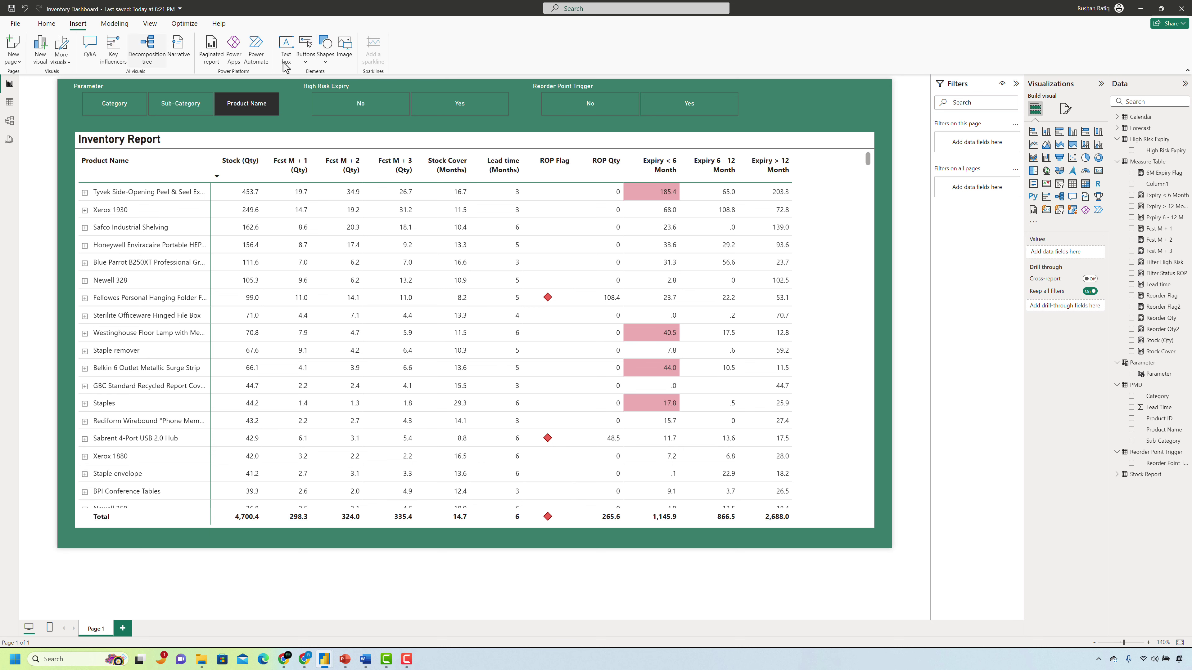
left_click(326, 50)
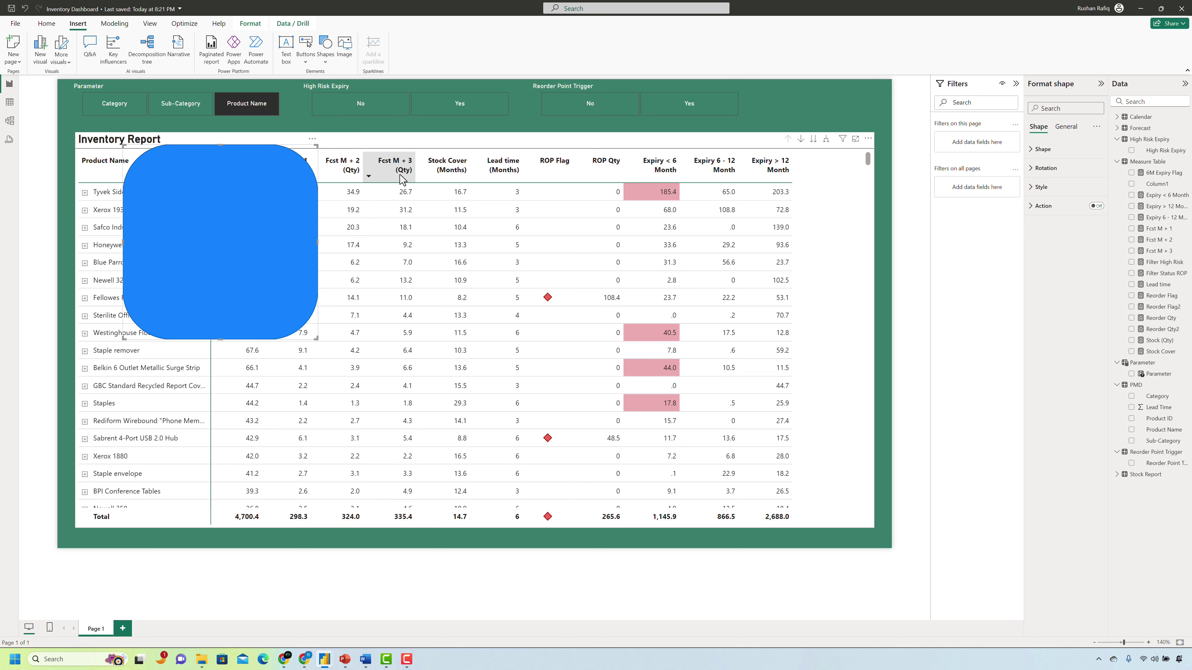
key("ctrl+z")
Insert a rectangle shape and size it to cover the whole matrix area below the slicers, leaving a green page margin.
left_click(325, 50)
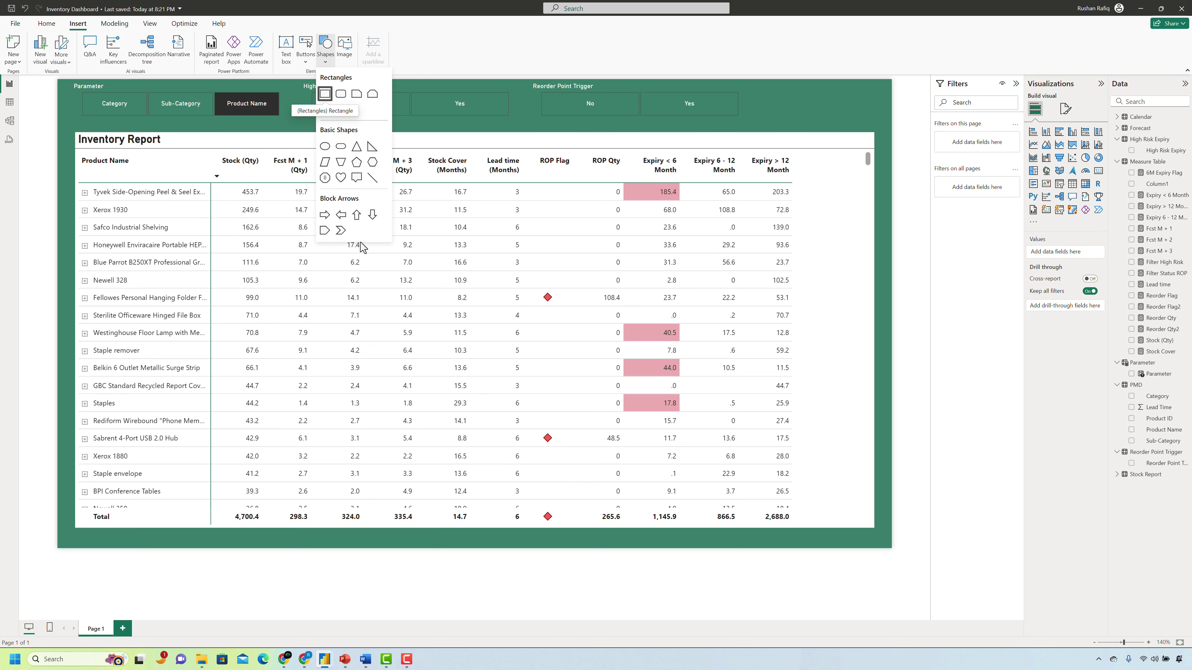
left_click(223, 272)
left_click_drag(223, 273, 177, 261)
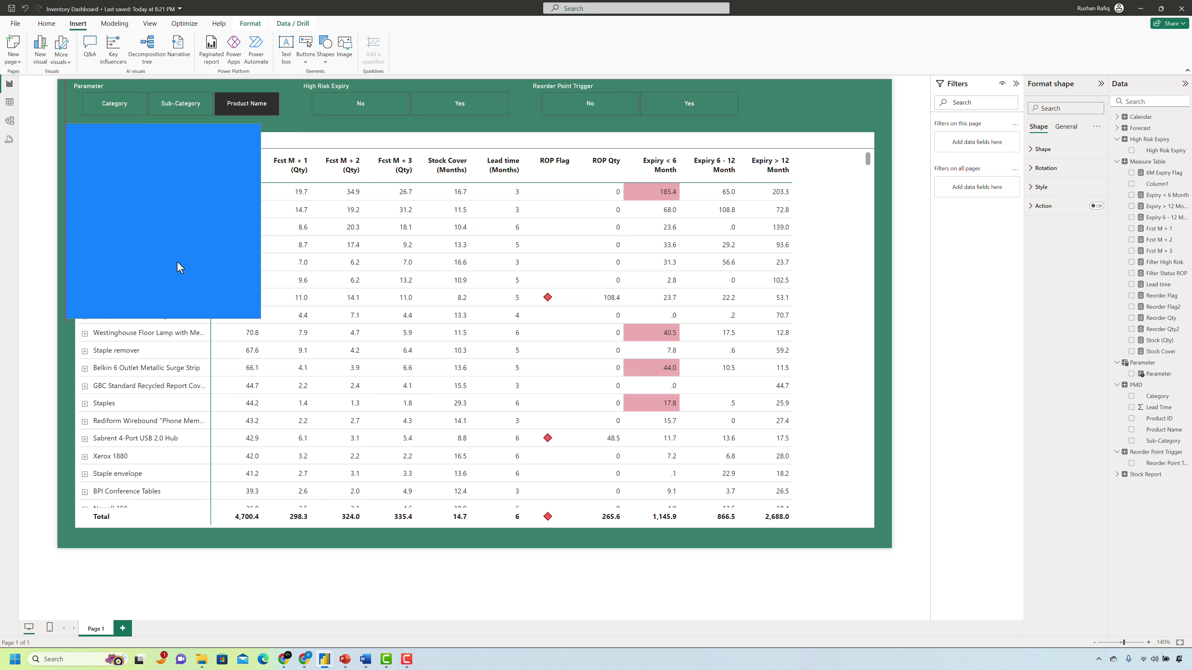
left_click_drag(258, 319, 877, 531)
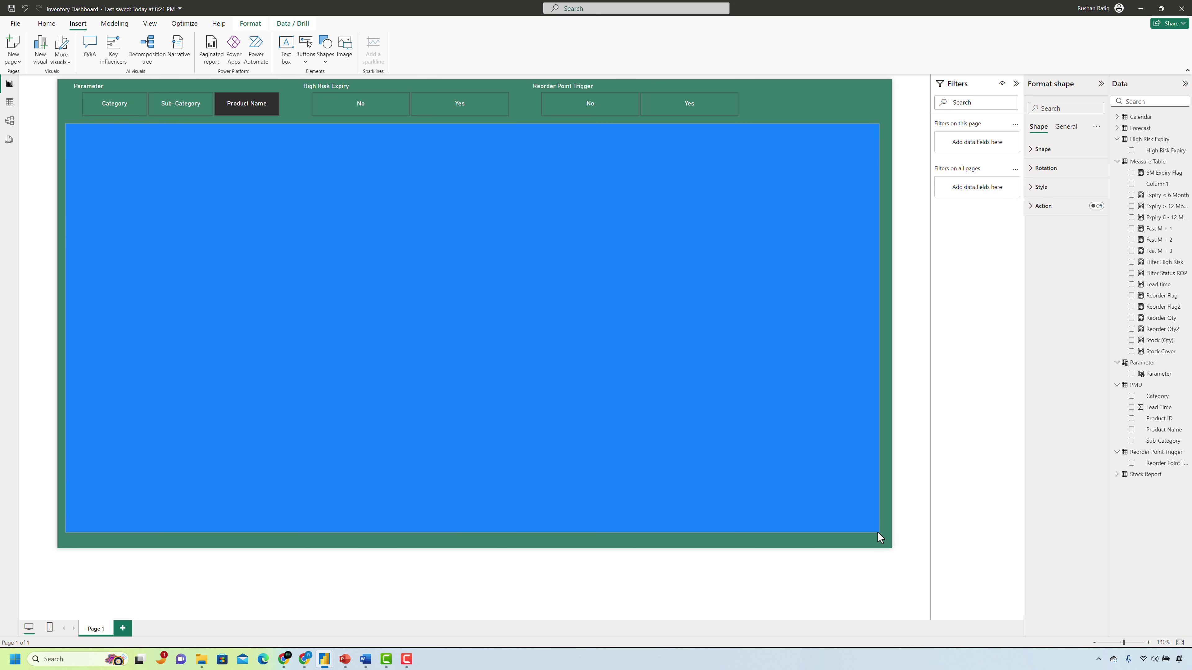
Set the rectangle's fill color and border color to white.
left_click(1061, 108)
type("fill")
left_click(1043, 175)
left_click(1043, 212)
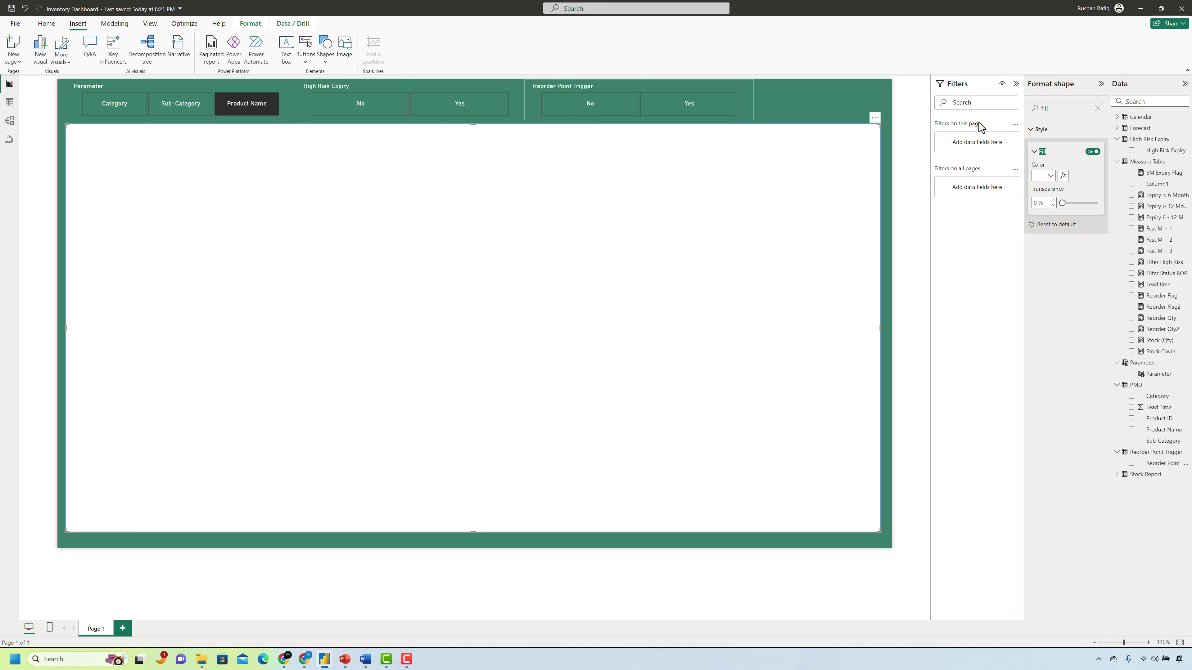
double_click(1045, 108)
type("border")
left_click(1050, 176)
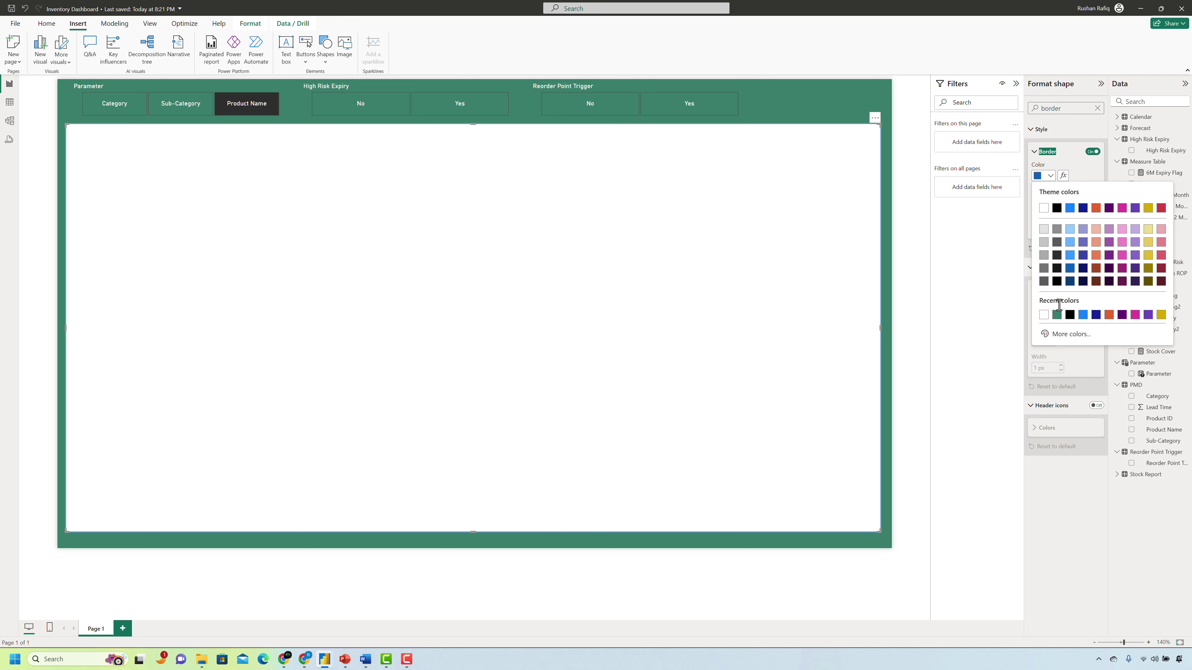
left_click(1042, 214)
Send the white rectangle to the back, behind the matrix.
left_click(249, 23)
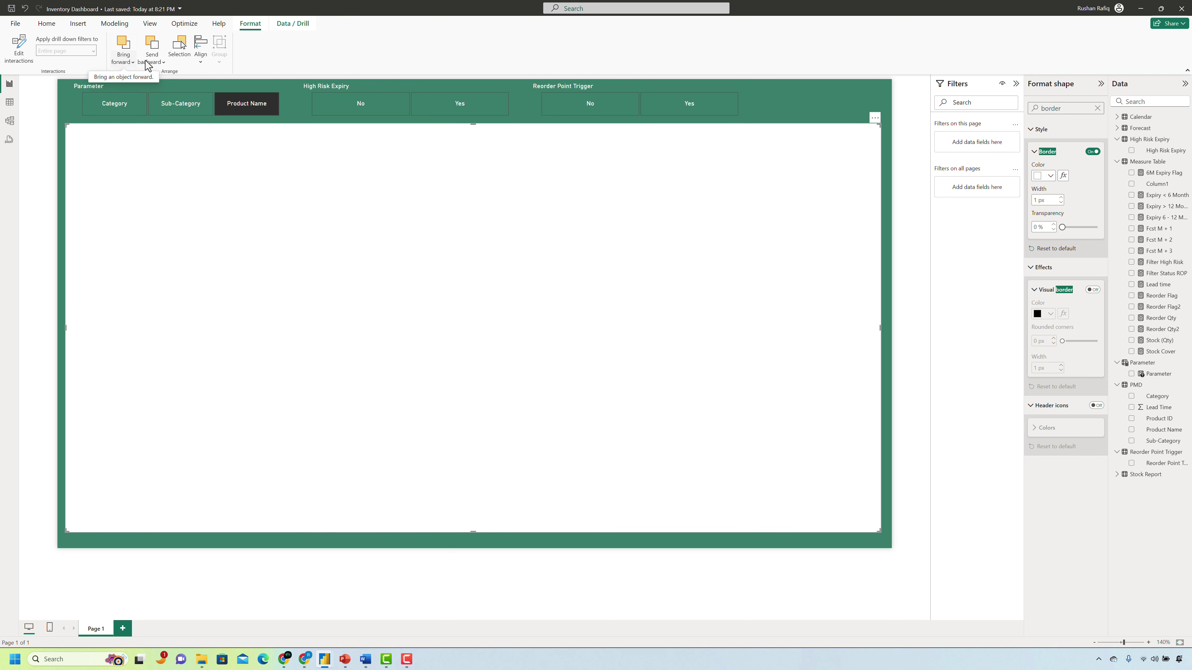
left_click(151, 51)
left_click(169, 94)
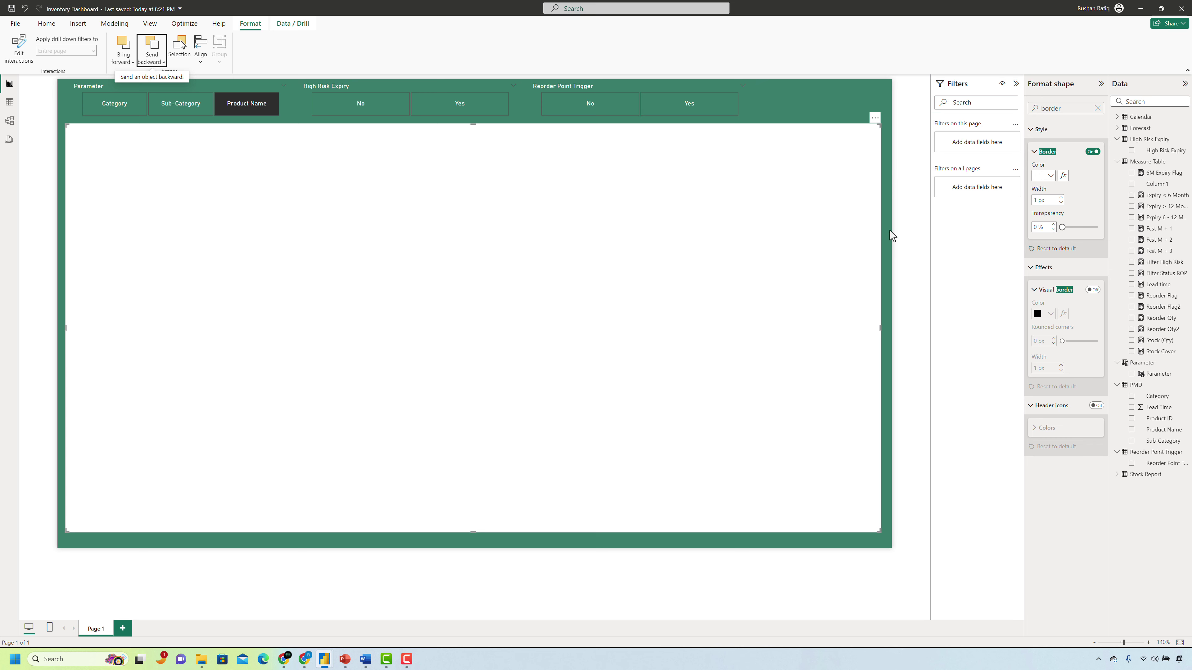
Set the background rectangle's rounded corners to 4 px and center the shape horizontally on the page.
left_click(1097, 108)
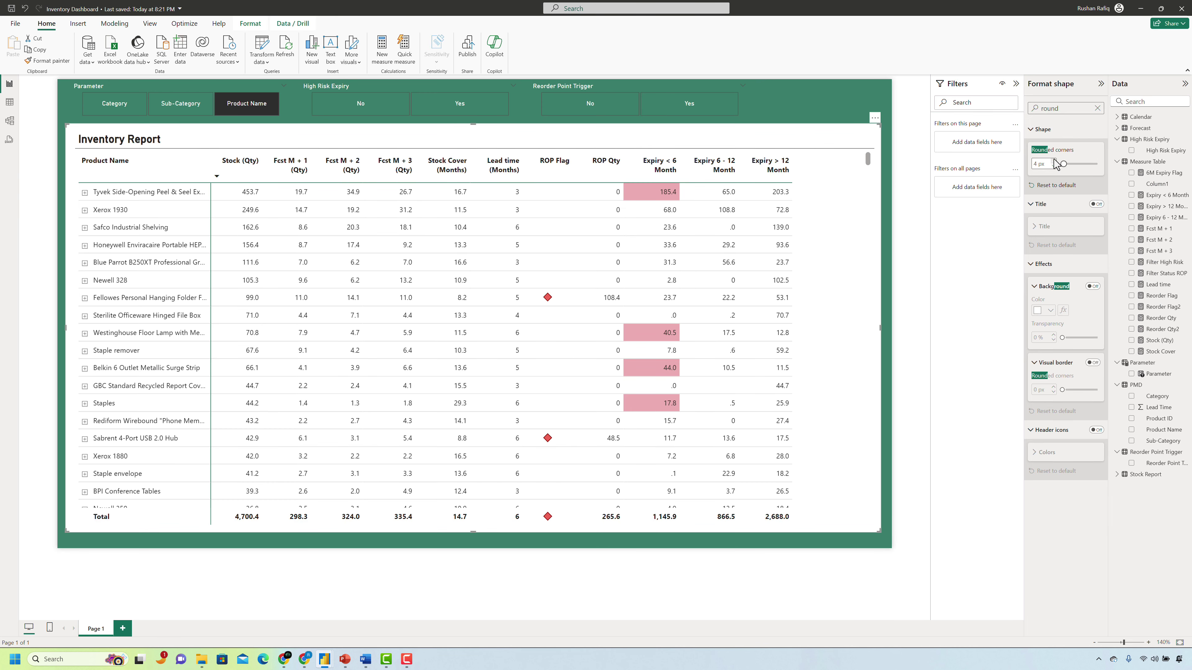
left_click(892, 170)
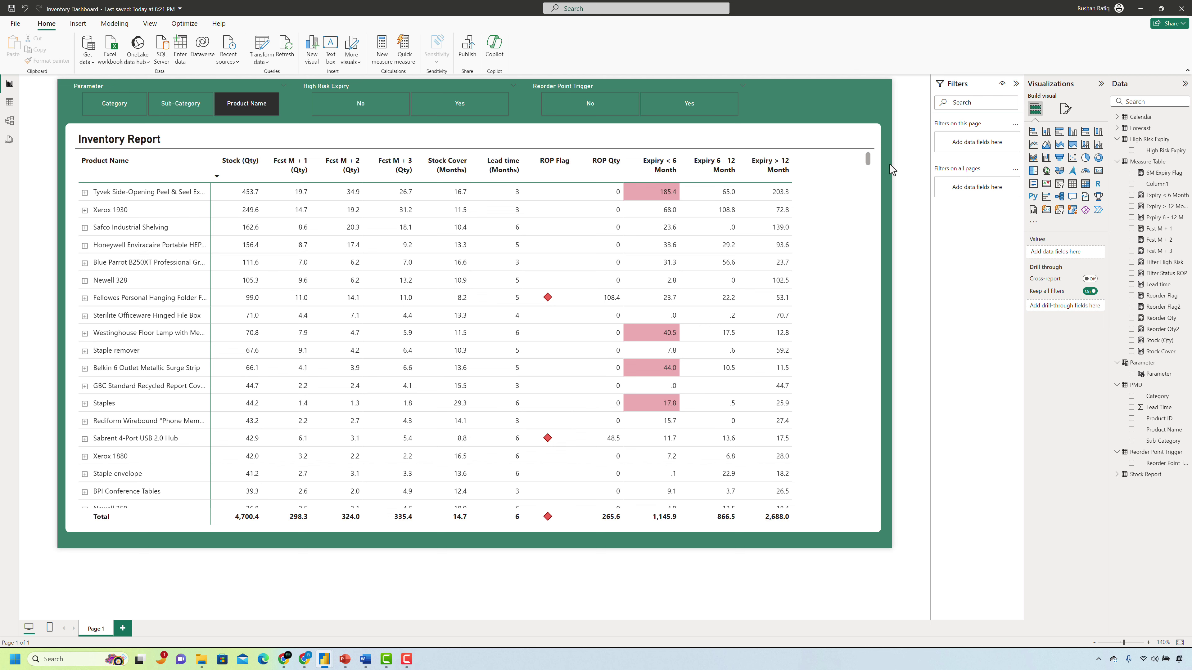
left_click(71, 132)
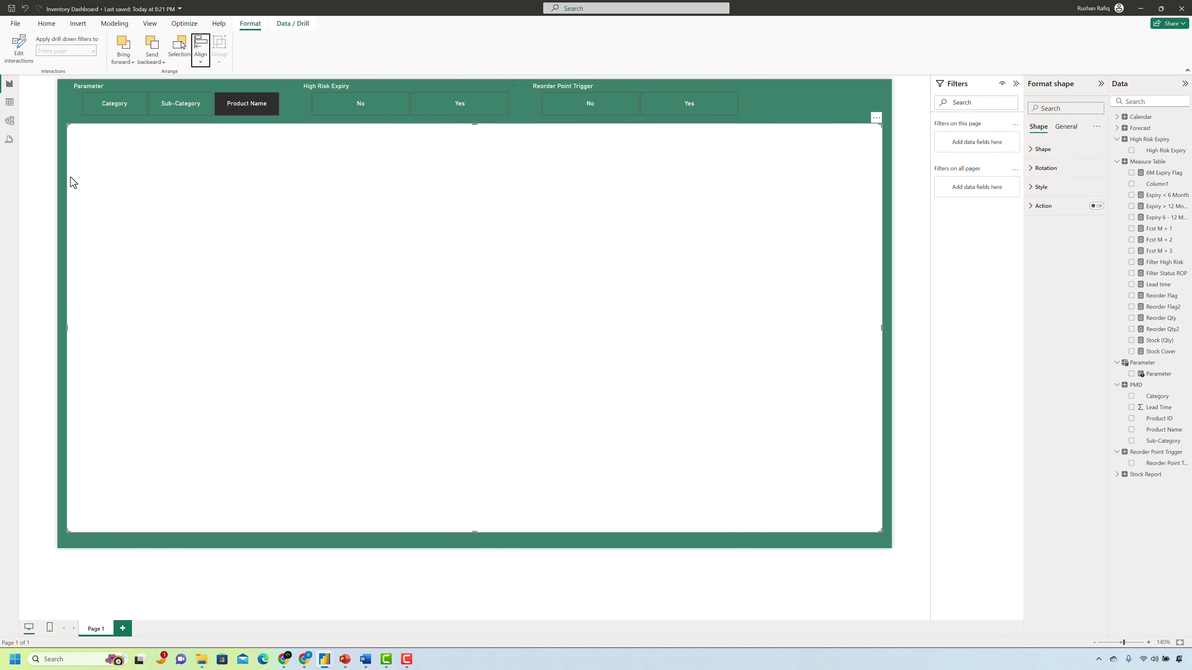
left_click(60, 183)
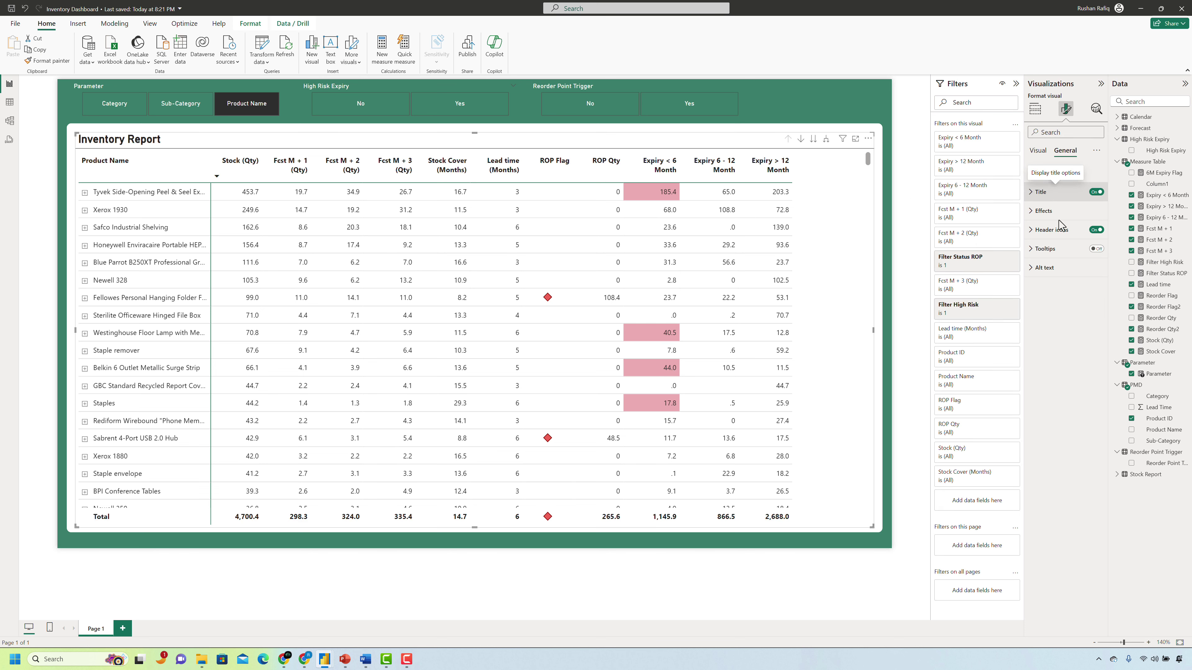
Turn off the divider beneath the matrix title.
left_click(1046, 191)
left_click(1092, 434)
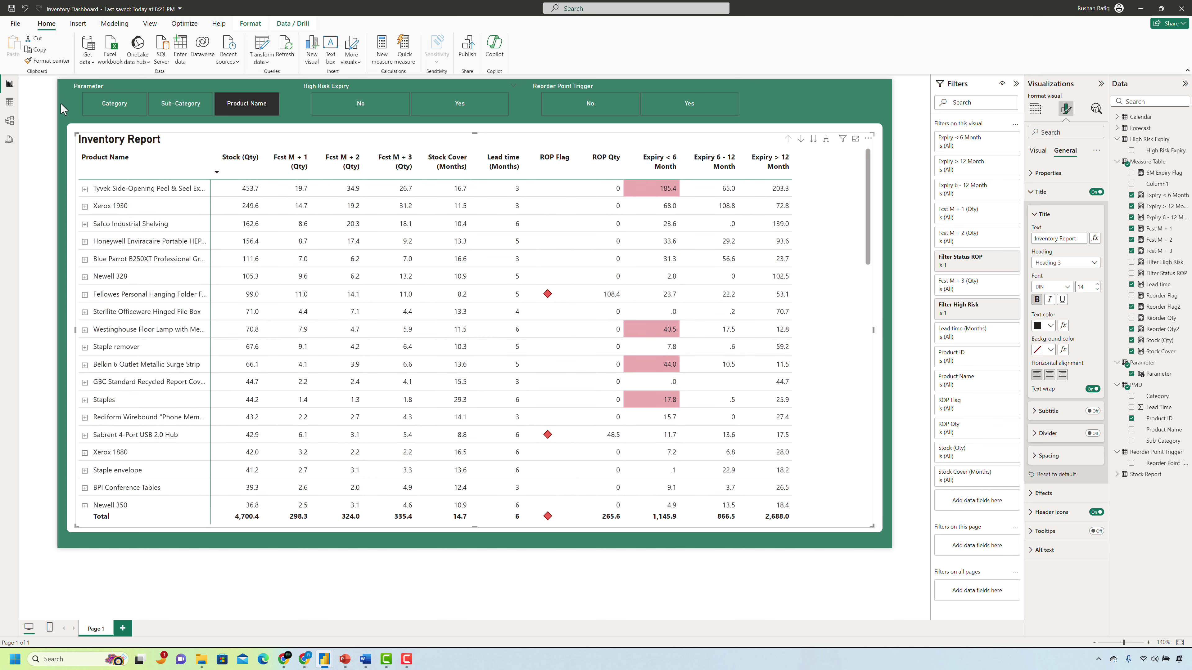
left_click(301, 118)
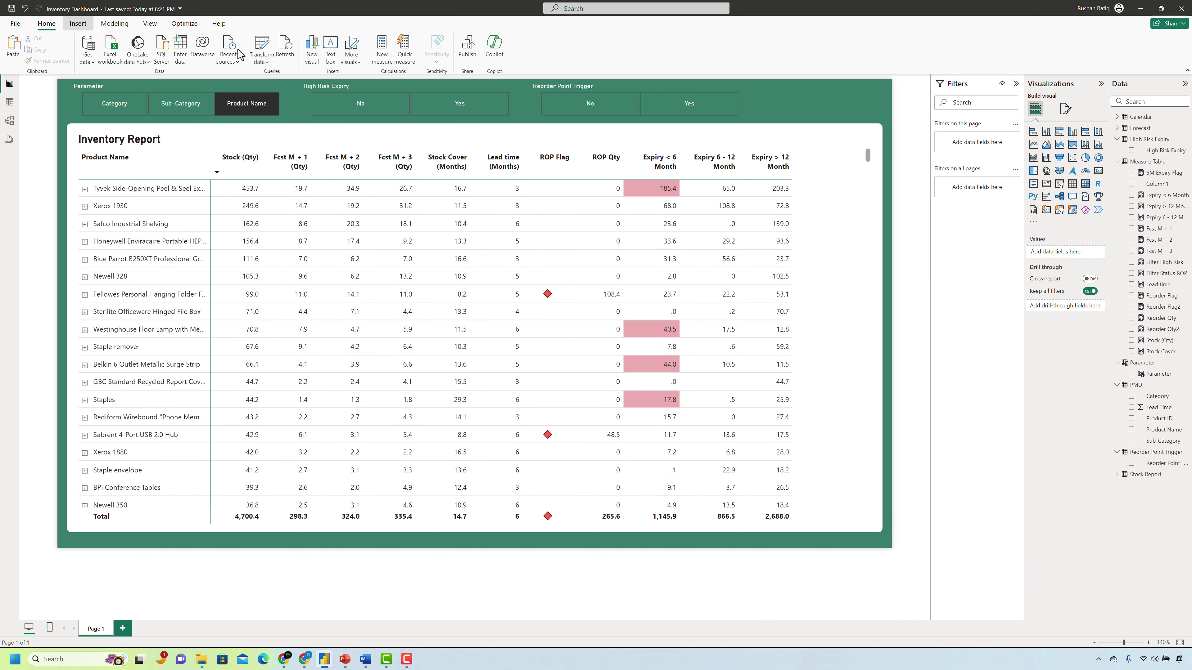
Insert a line shape on the report page and rotate it by 90°.
left_click(78, 23)
left_click(306, 54)
left_click(325, 54)
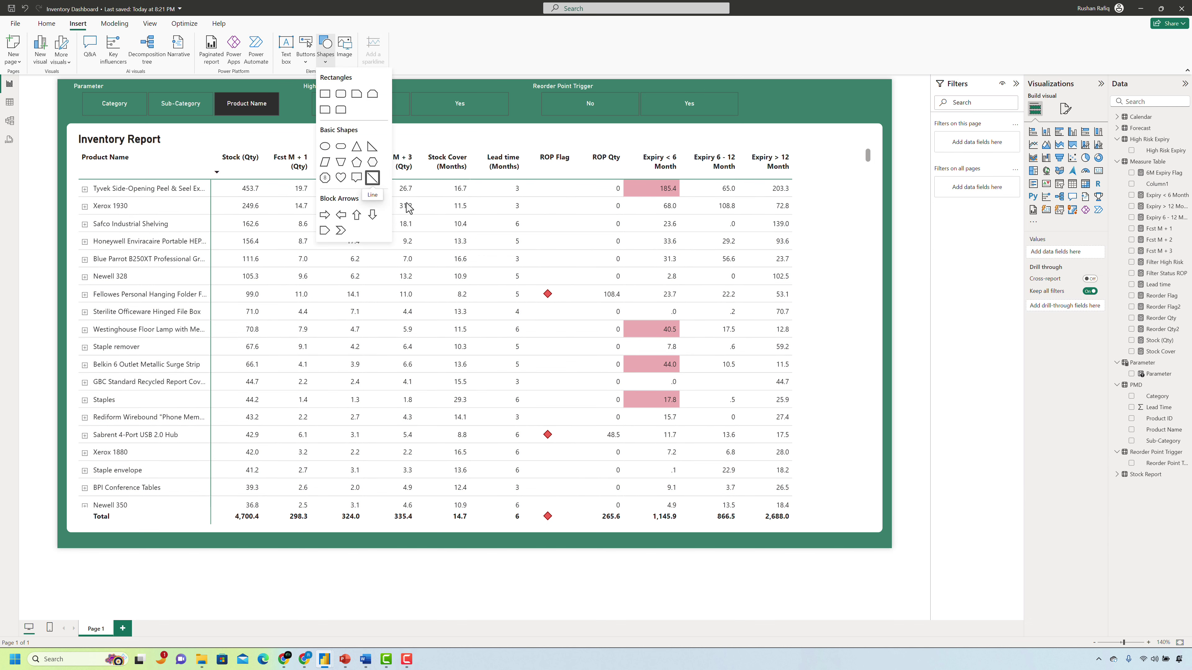
left_click(372, 177)
left_click(1045, 167)
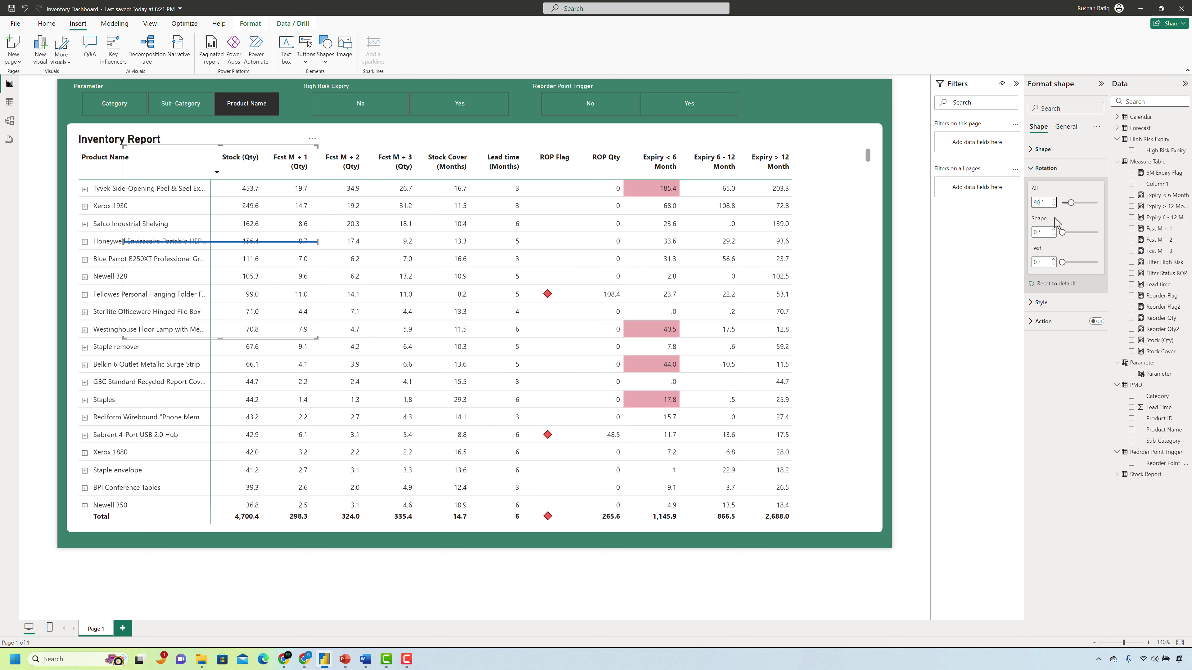
key("Return")
Shrink the vertical line to the slicer band's height and place it between the Parameter and High Risk Expiry slicers.
left_click_drag(246, 200, 320, 135)
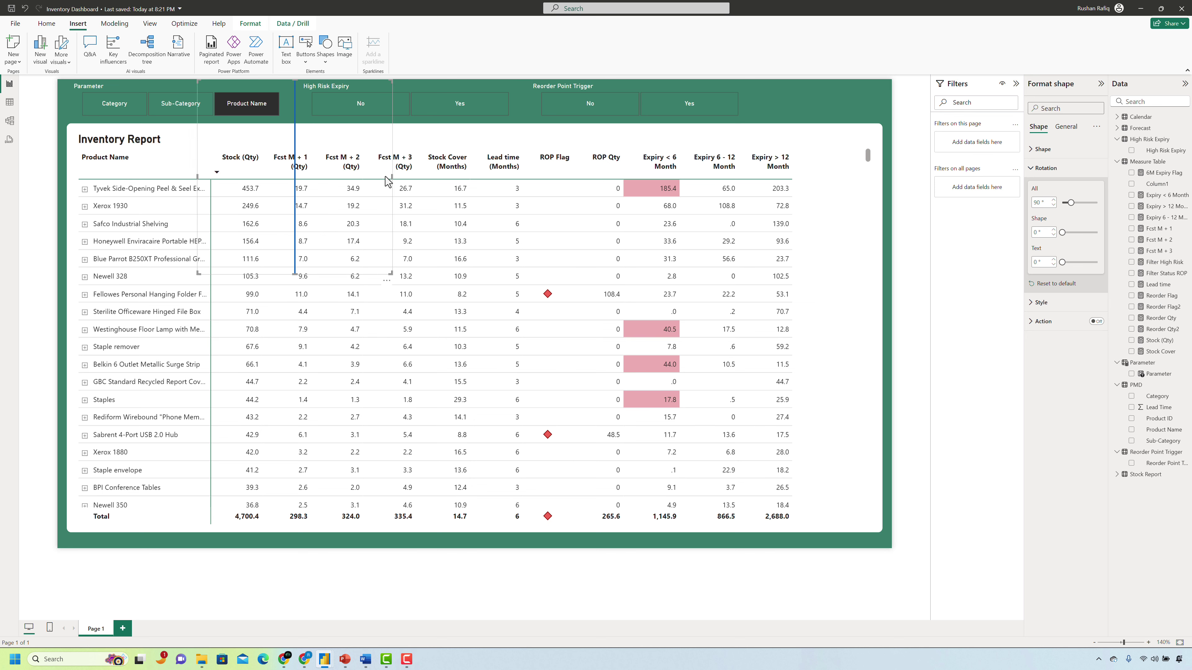
left_click_drag(393, 177, 205, 176)
left_click_drag(203, 94, 297, 92)
left_click_drag(293, 272, 293, 120)
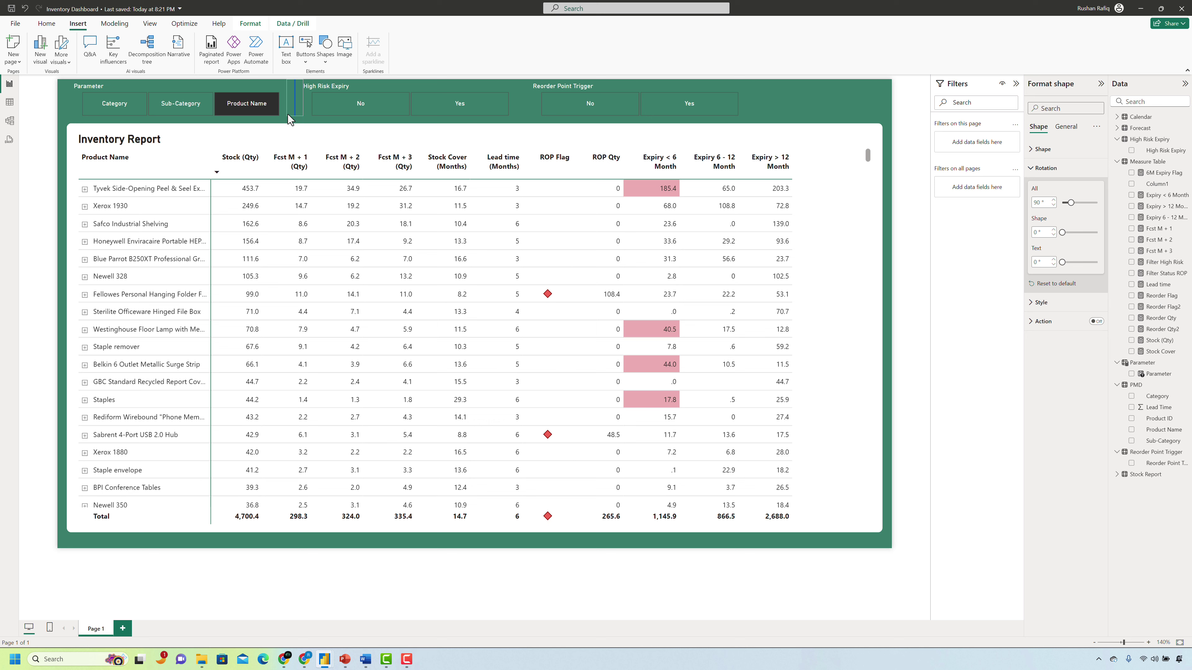
left_click(291, 118)
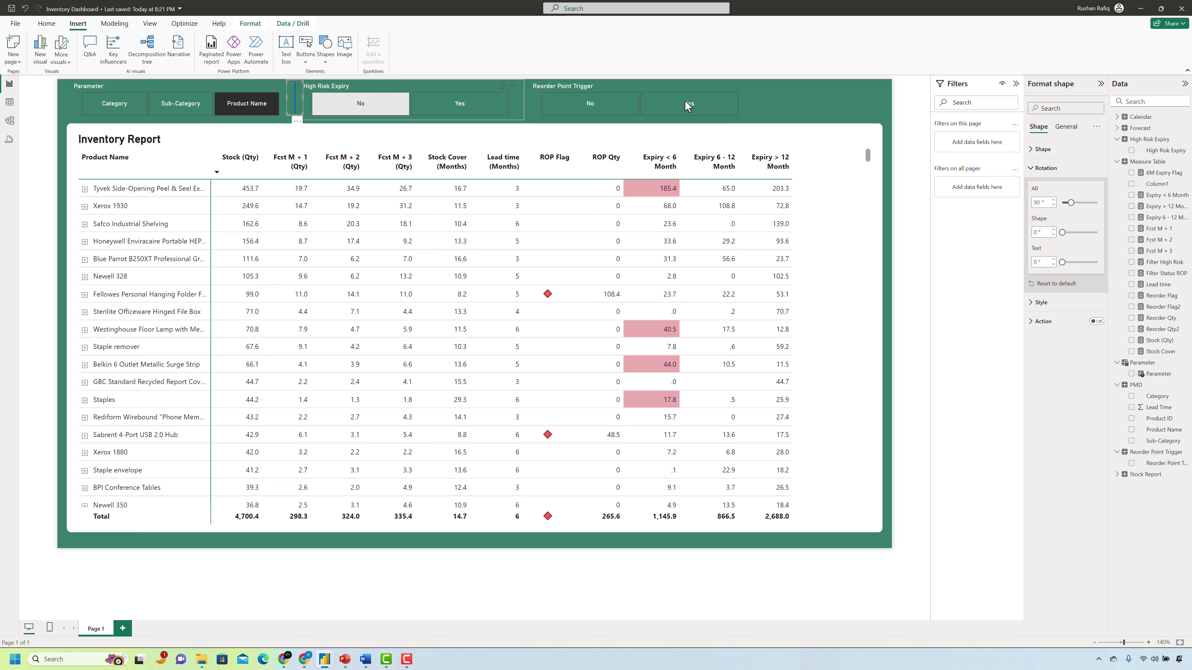
Set the vertical line's border color to white.
left_click(1066, 106)
type("color")
left_click(1050, 280)
left_click(1050, 280)
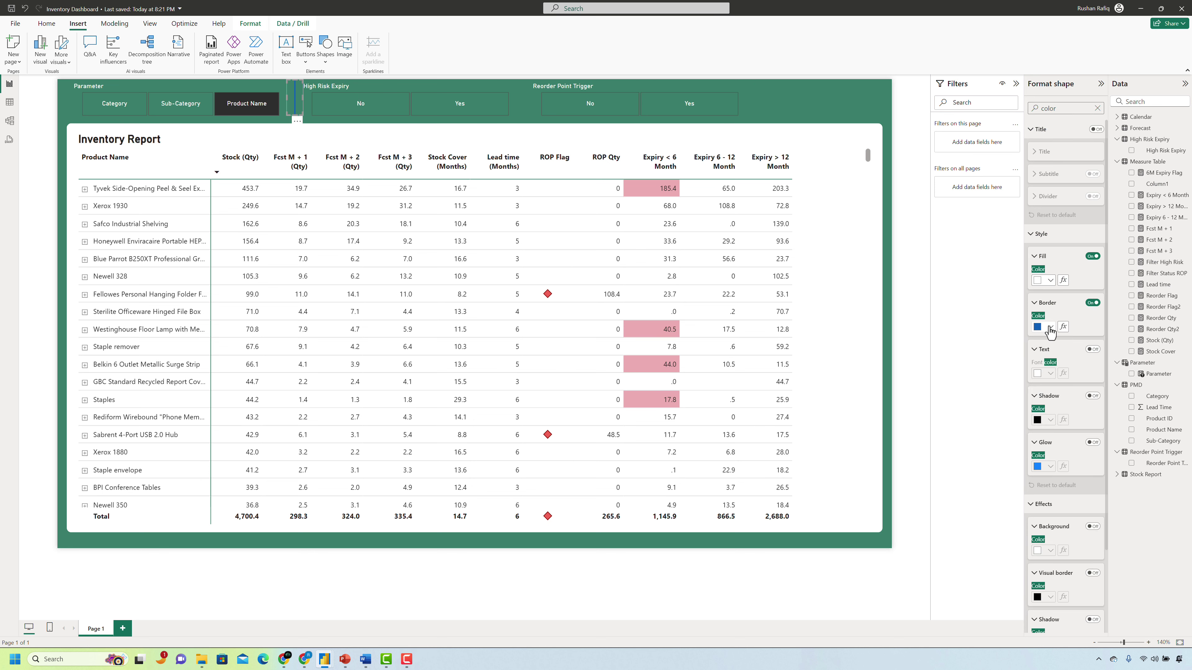
left_click(1050, 326)
left_click(1066, 376)
left_click(1097, 108)
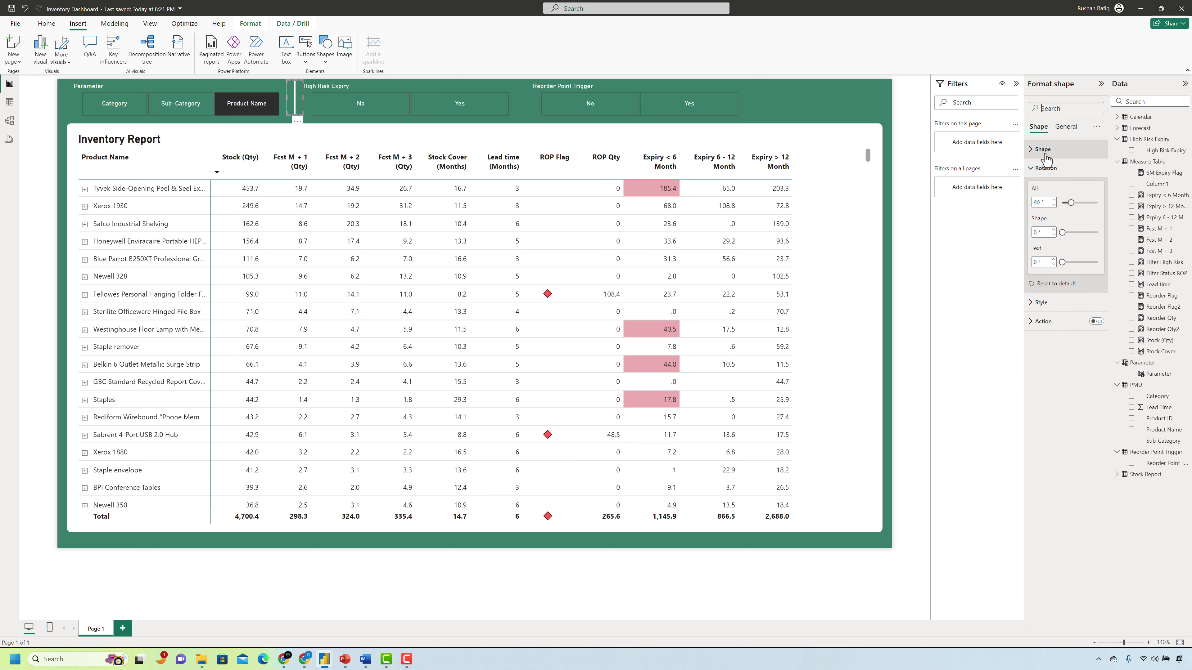
Set the vertical line's border transparency to about 43%.
left_click(1040, 302)
left_click(1044, 401)
left_click_drag(1062, 477, 1077, 476)
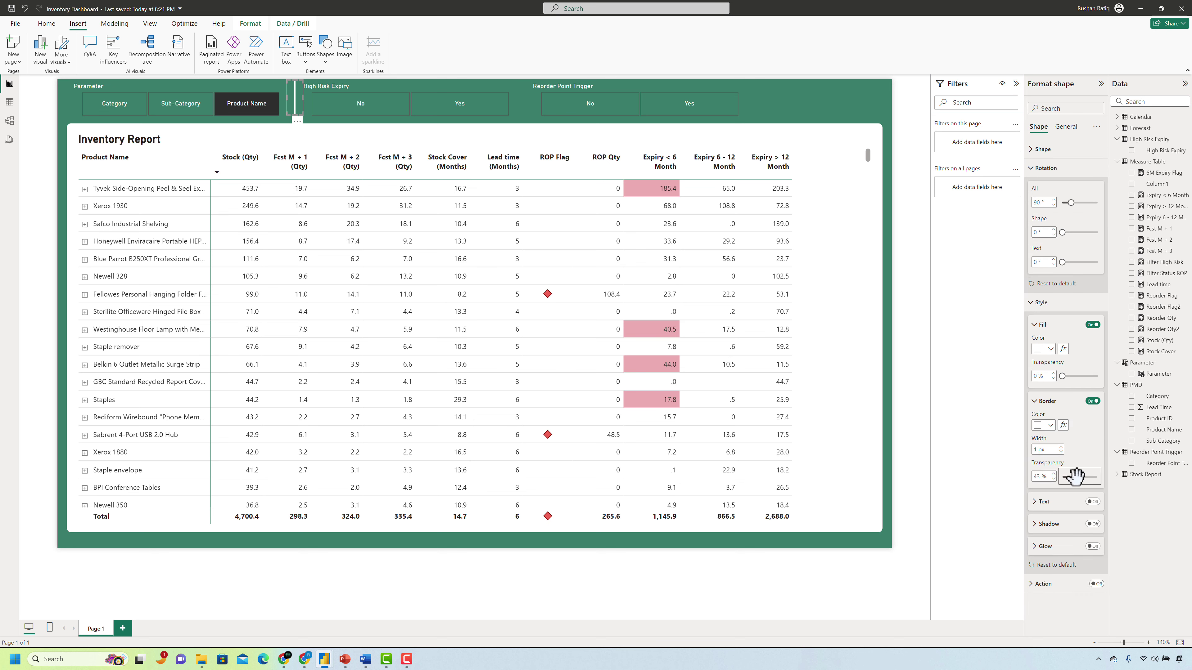
Place a copy of the divider line between the High Risk Expiry and Reorder Point Trigger slicers, and save the report.
left_click_drag(301, 89, 525, 96)
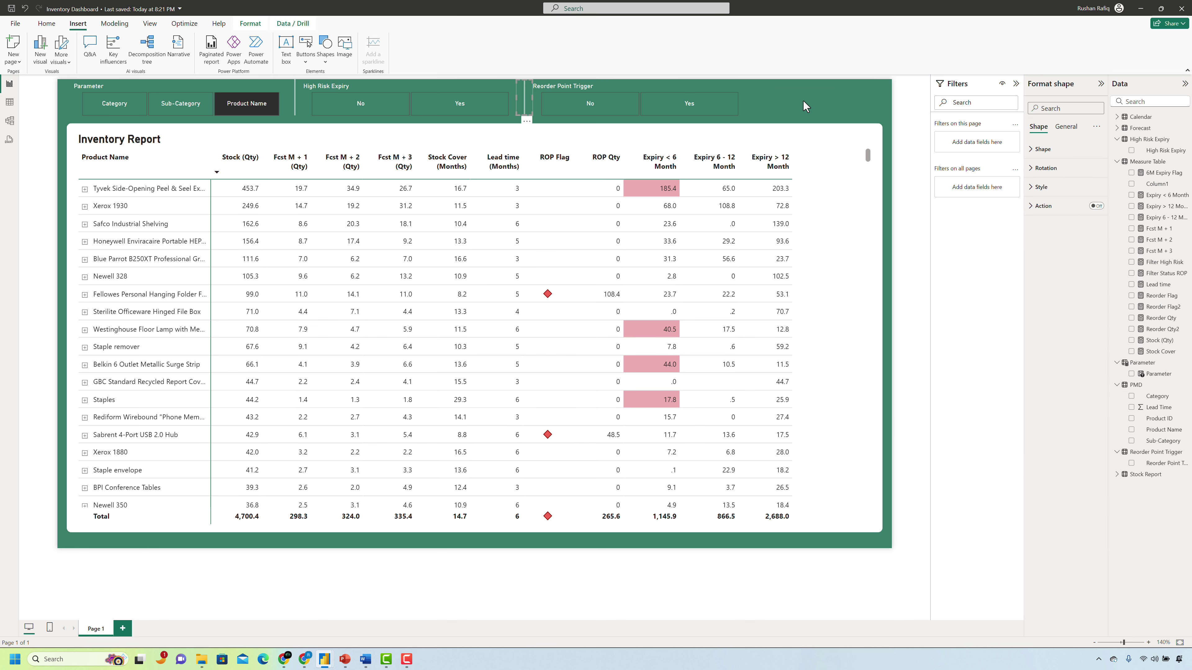
key("Escape")
left_click(11, 8)
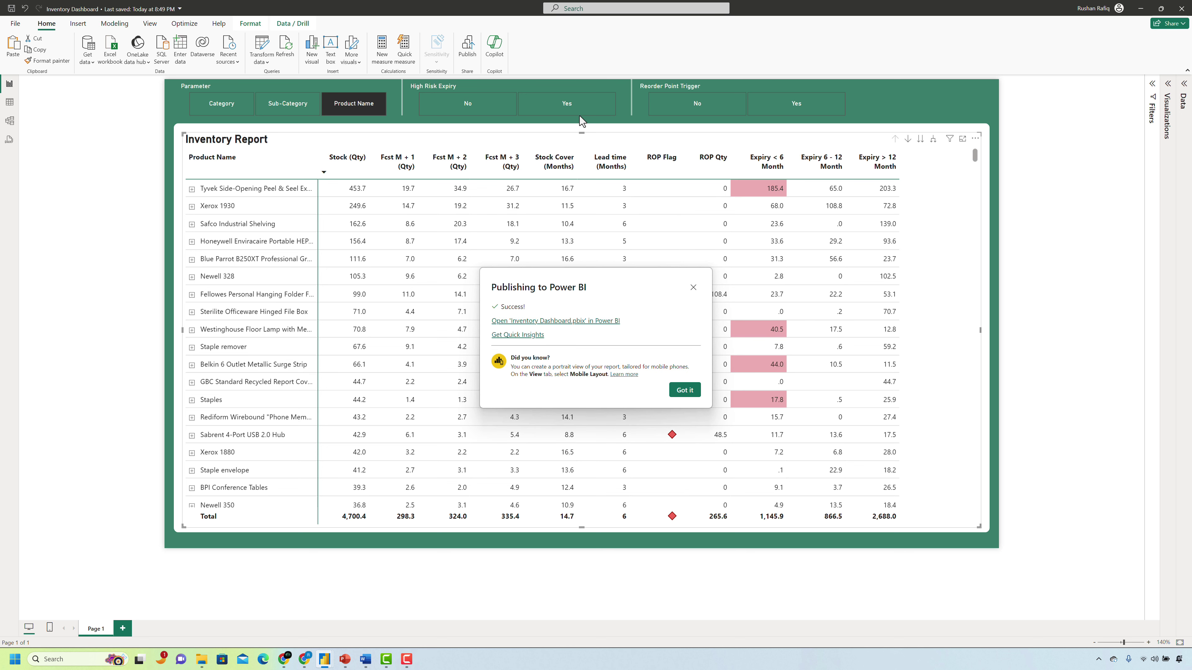
Open the published Inventory Dashboard in Power BI and switch the matrix rows through Sub-Category, Category and Product Name.
left_click(619, 321)
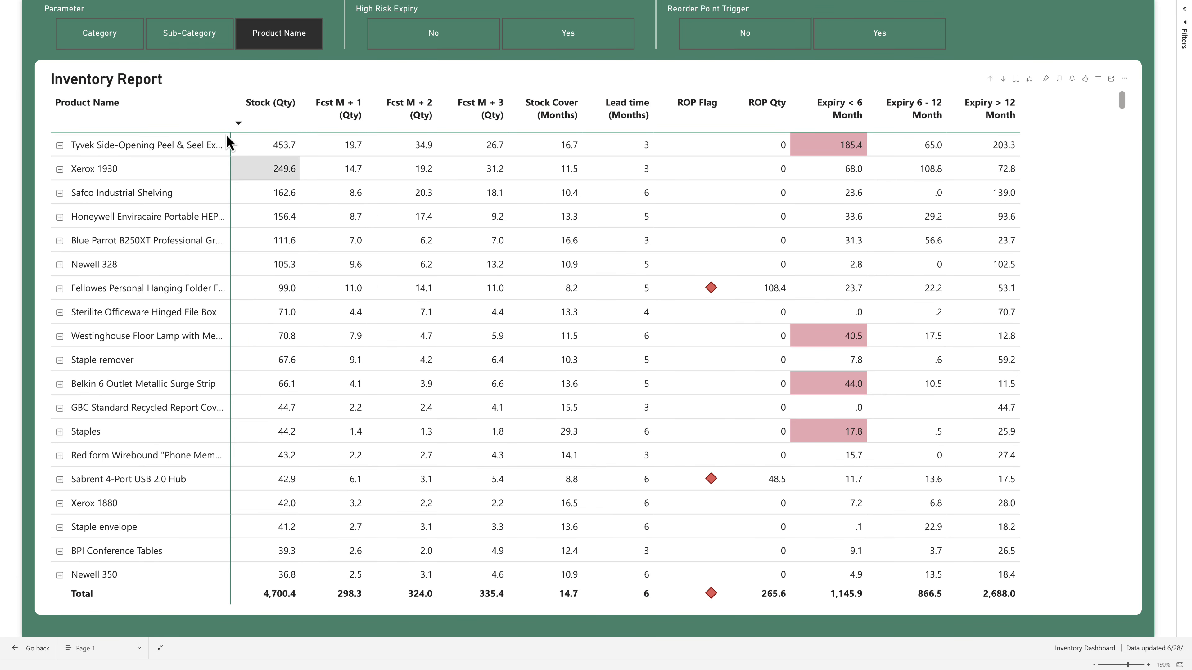
left_click(186, 41)
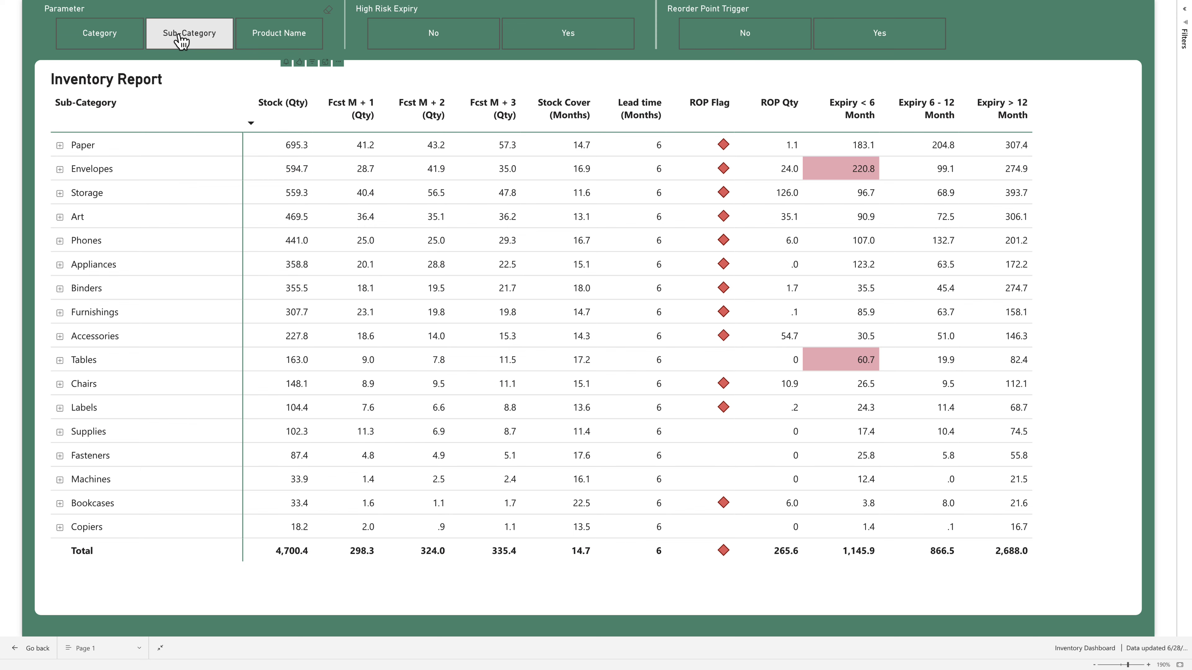
left_click(99, 40)
left_click(173, 40)
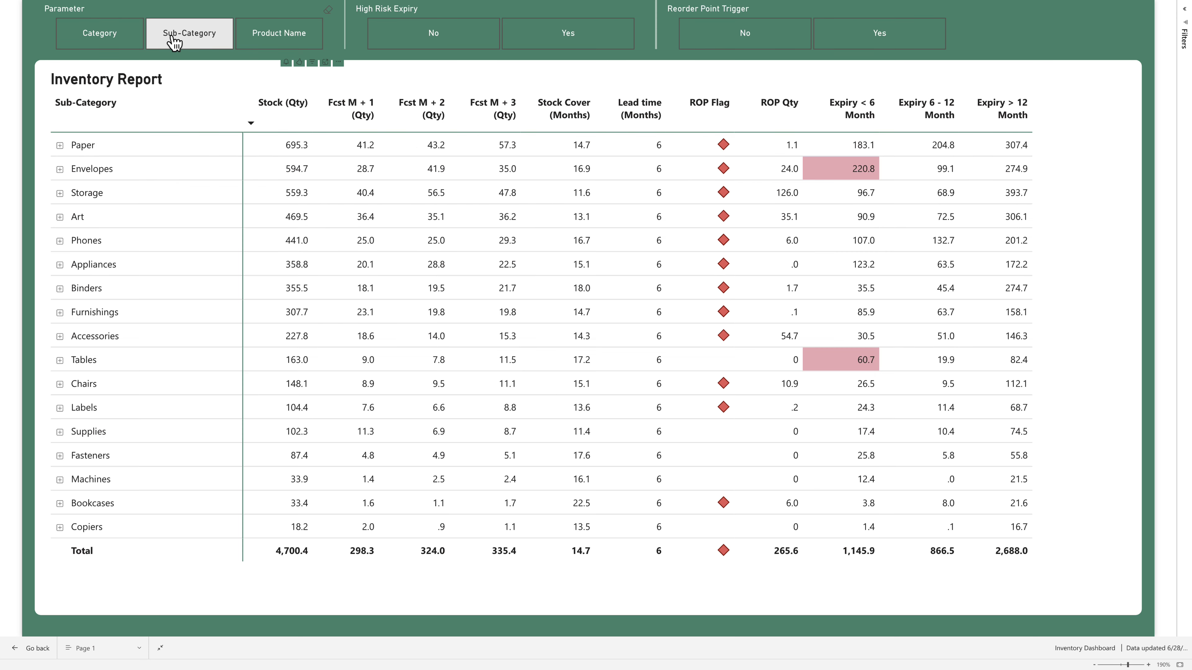
left_click(246, 41)
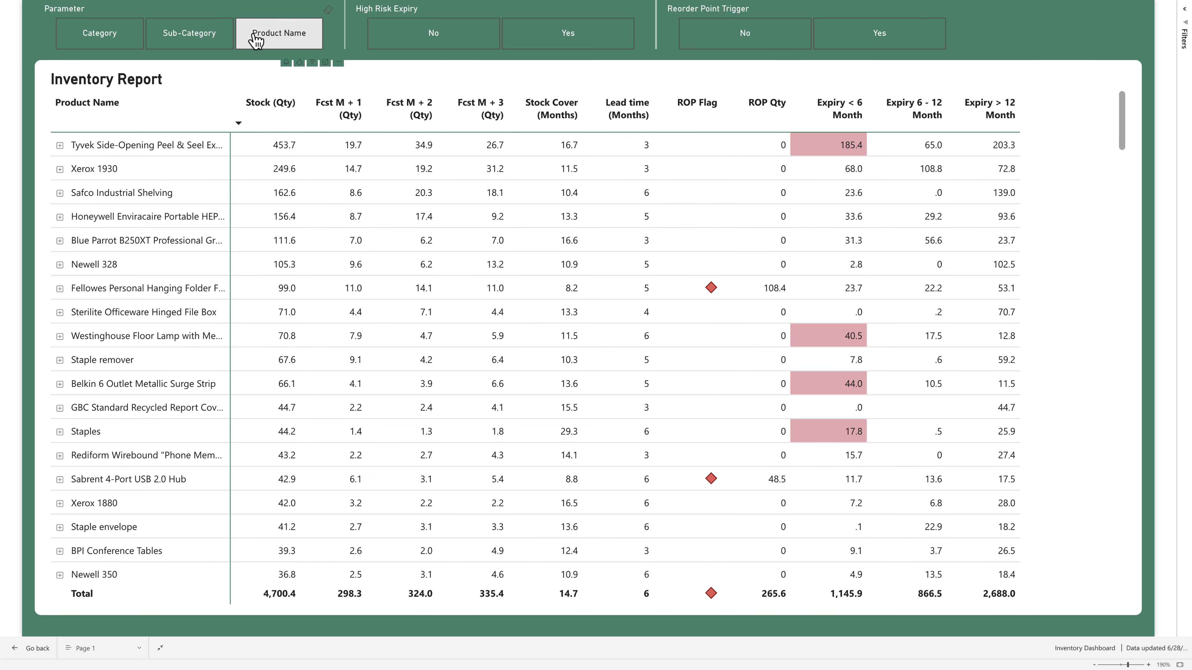
Test the High Risk Expiry and Reorder Point Trigger slicers by filtering each to Yes and clearing it again.
left_click(617, 41)
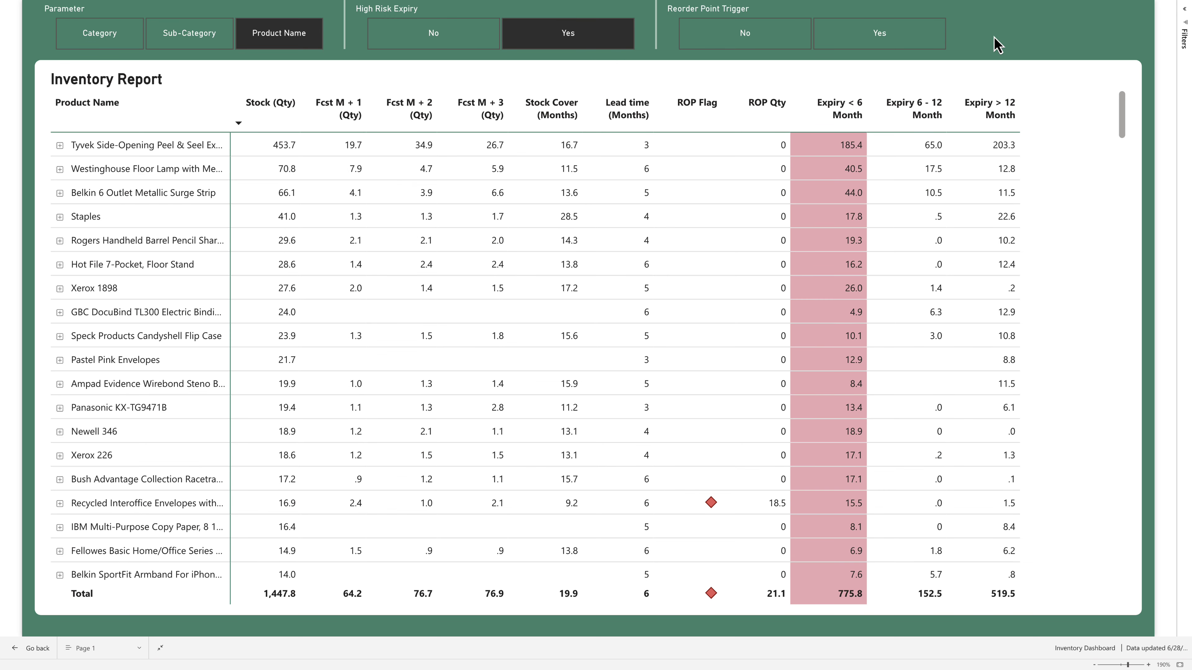
left_click(588, 41)
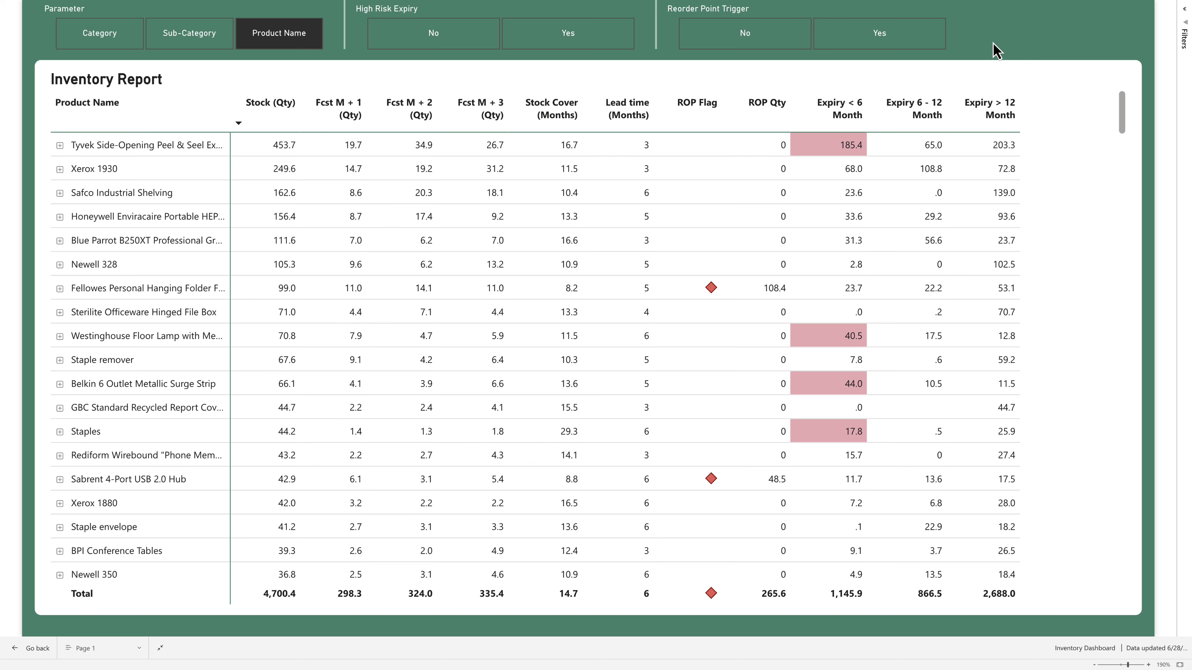
left_click(857, 35)
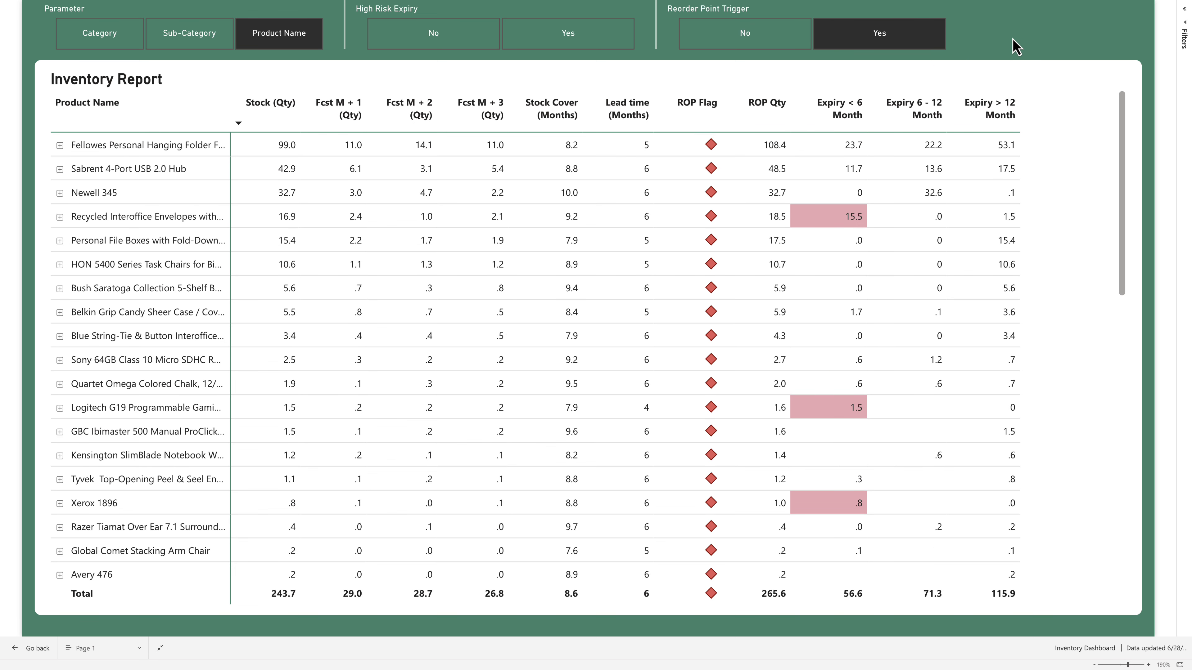
left_click(914, 45)
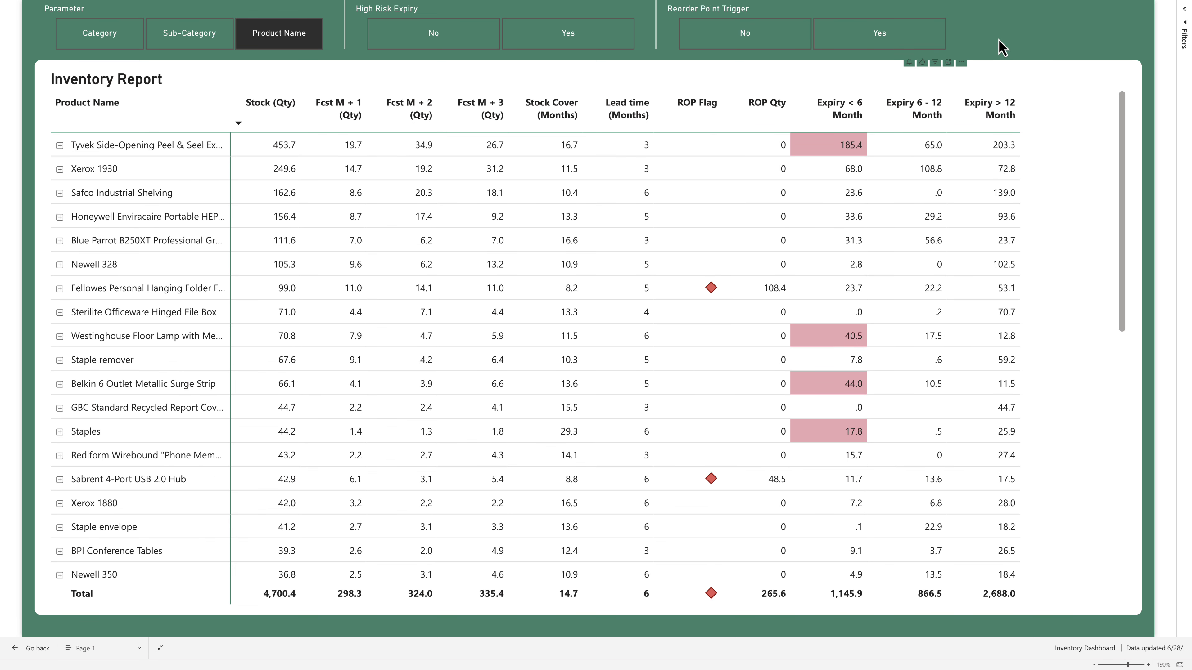